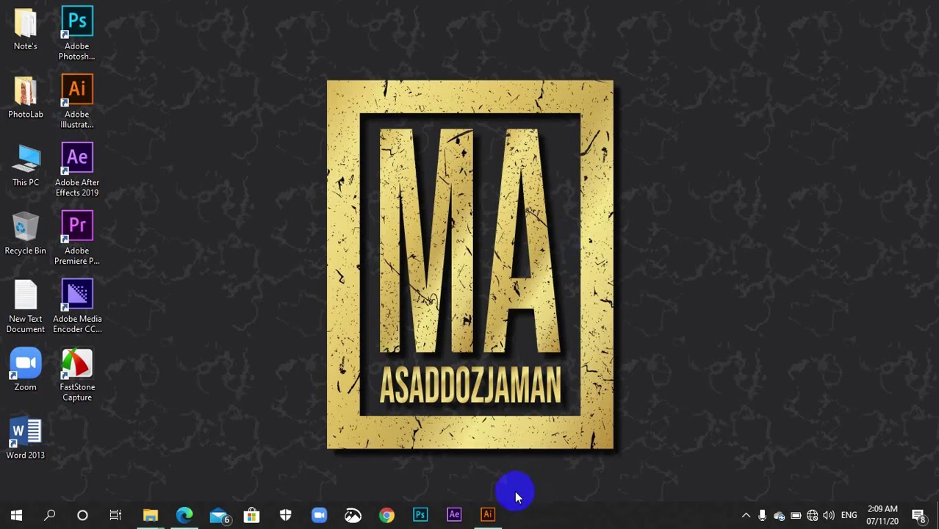
- Restore the Adobe Illustrator window from the taskbar to show its Home screen
mouse_move(495, 516)
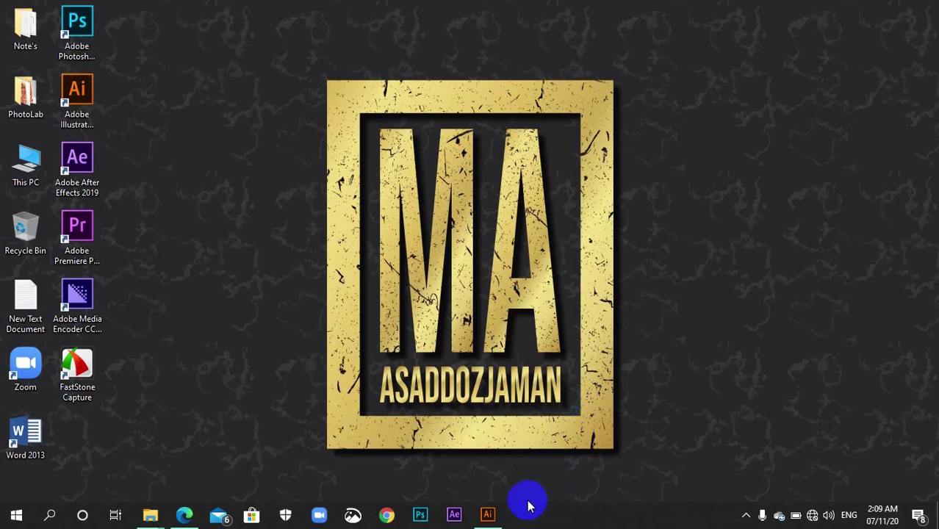
left_click(488, 512)
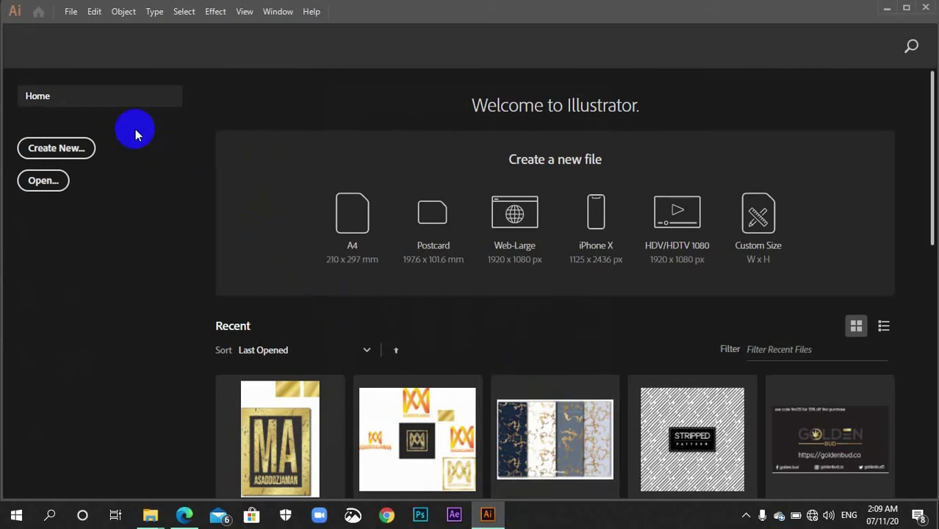
- Start a new Print document in Inches with a width of 3.5 in
left_click(65, 152)
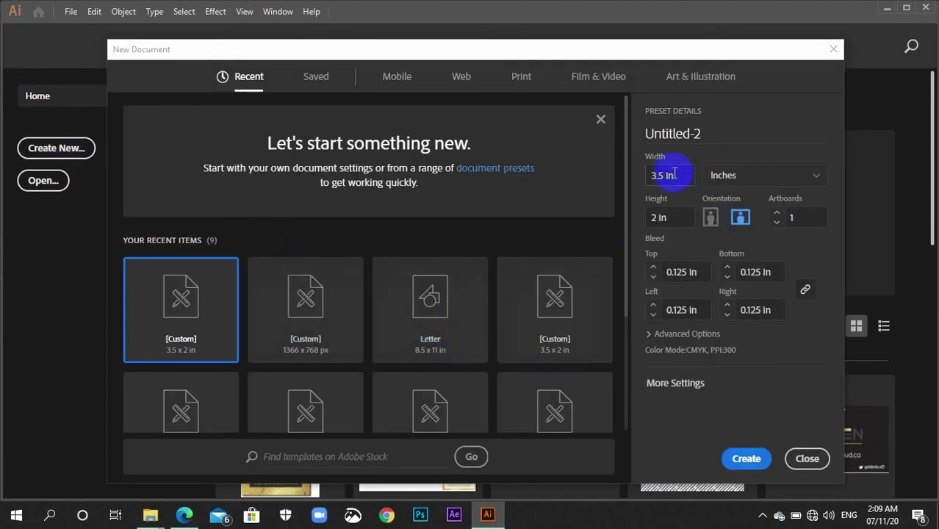
left_click(525, 81)
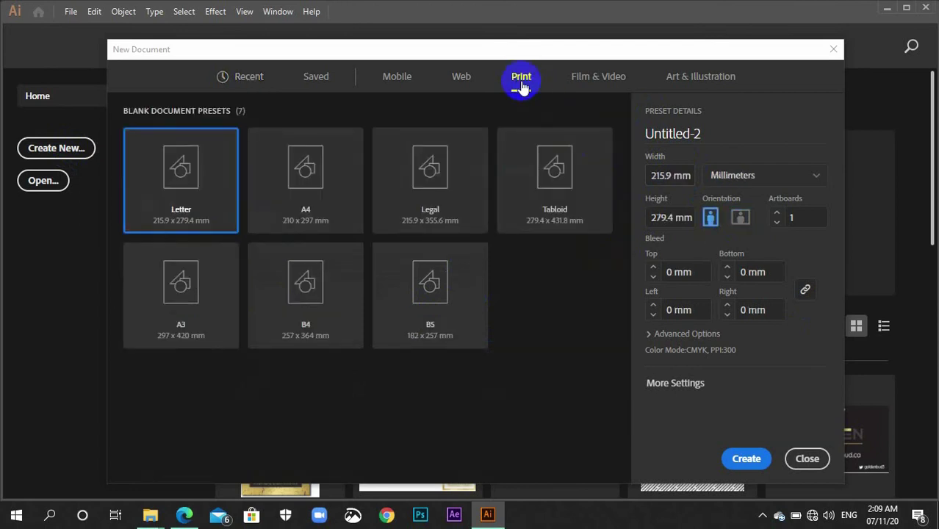
left_click(740, 178)
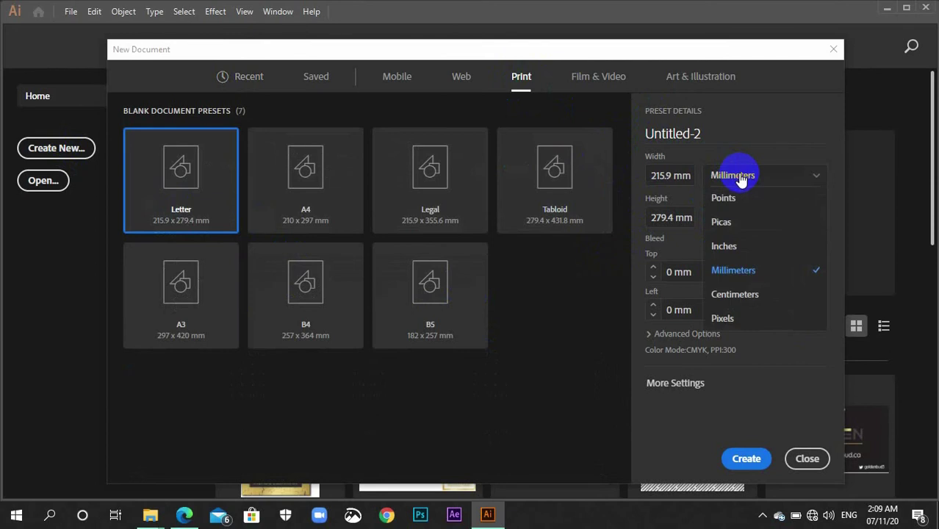
left_click(734, 247)
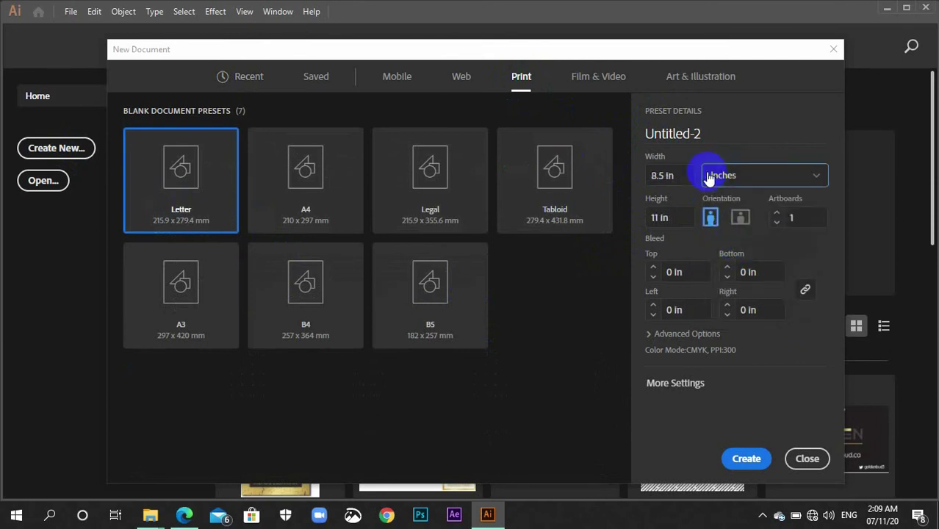
left_click(681, 173)
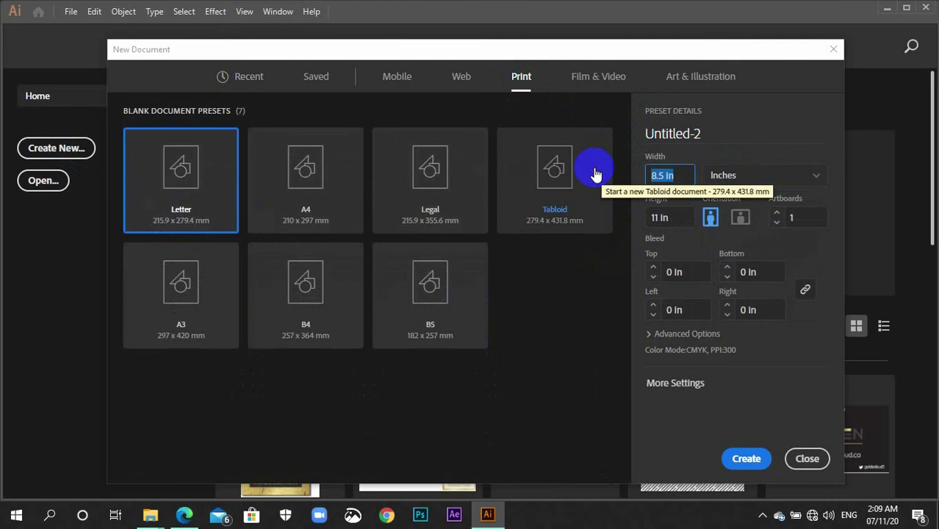
left_click(665, 214)
- Set the height to 2 in and the bleed to 0.125 in on all sides
type("2")
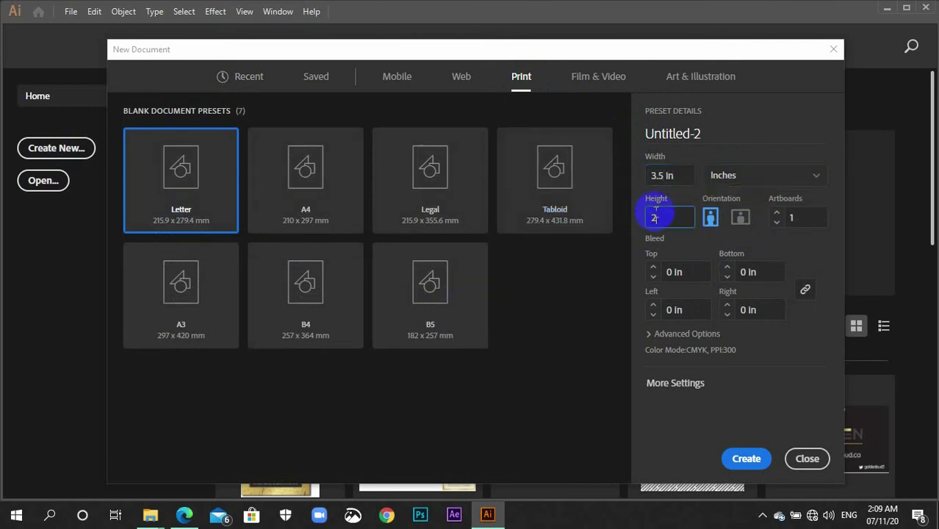
left_click(740, 217)
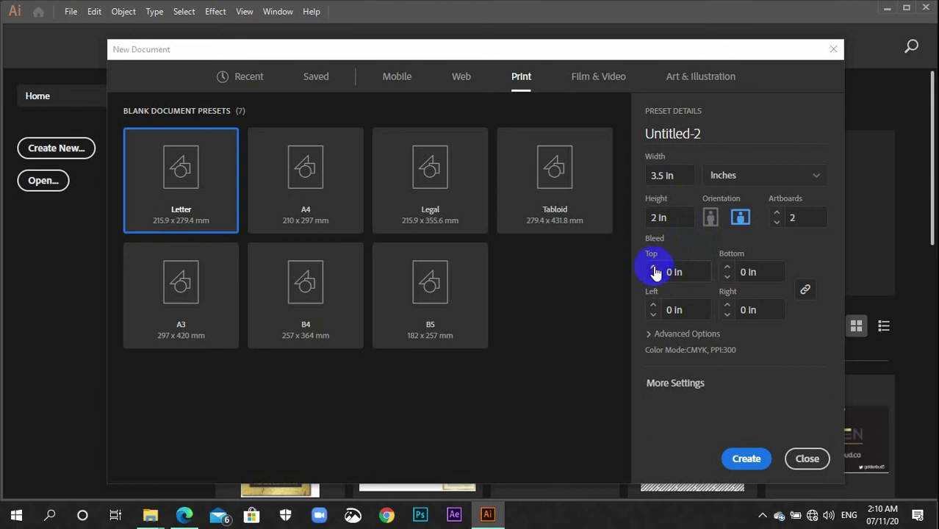
left_click(653, 268)
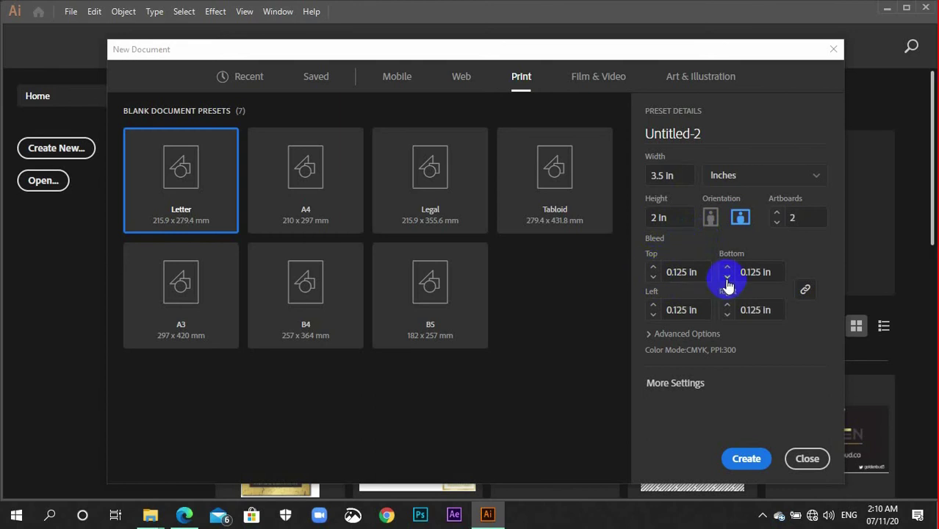
left_click(653, 277)
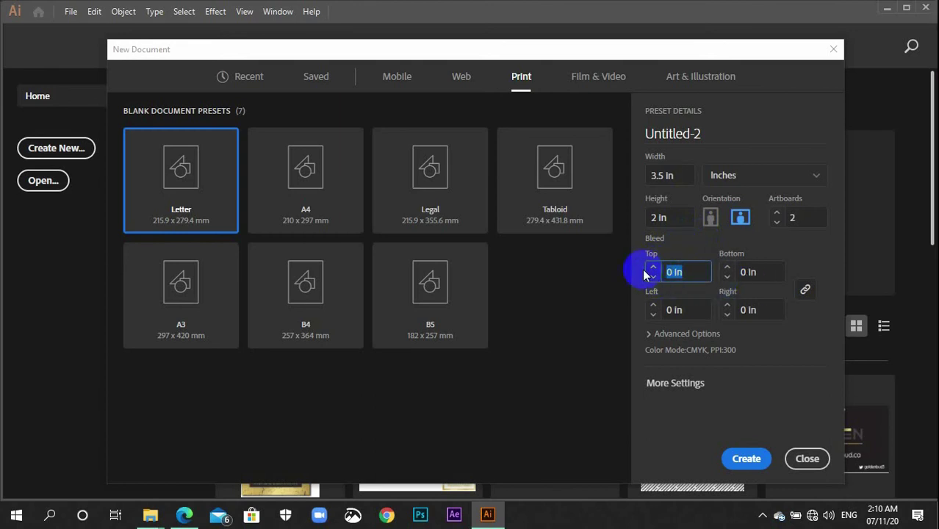
type("0.125")
left_click(691, 243)
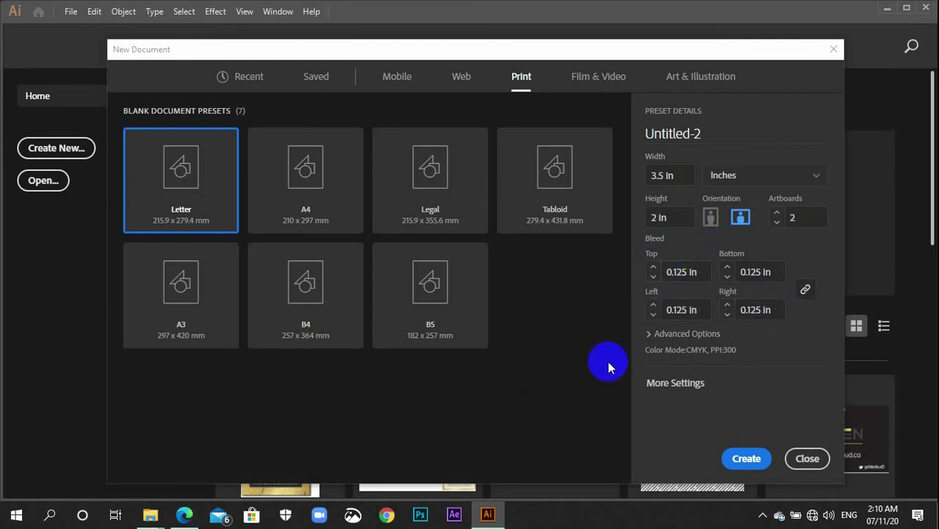
- Keep CMYK Color under Advanced Options and create the document
left_click(654, 339)
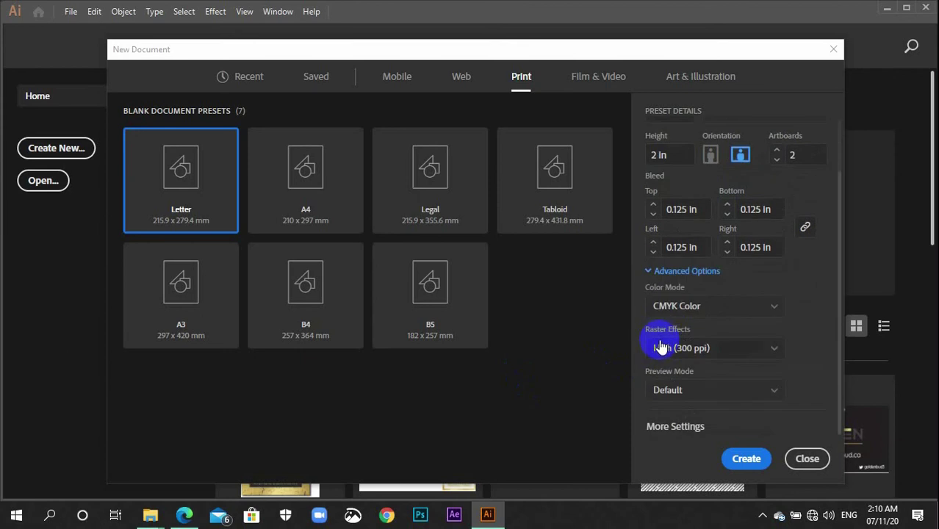
left_click(705, 310)
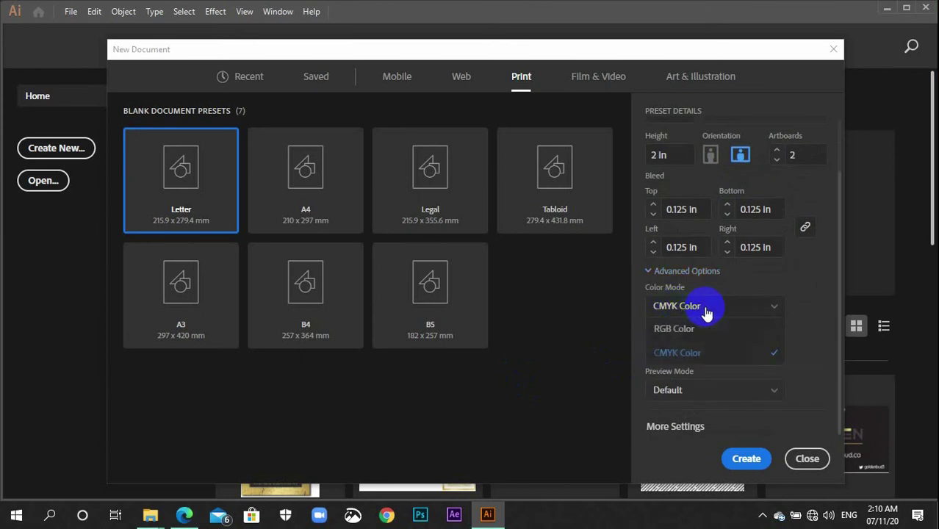
left_click(692, 352)
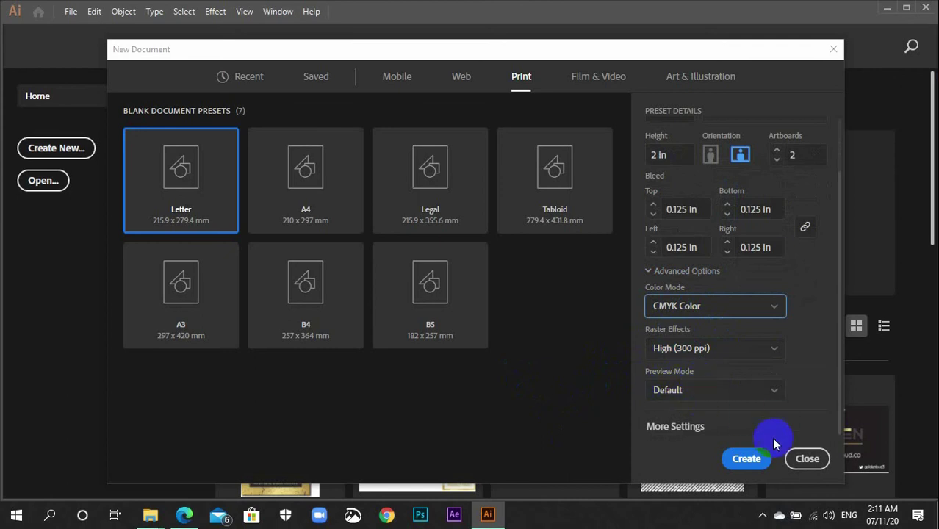
left_click(747, 458)
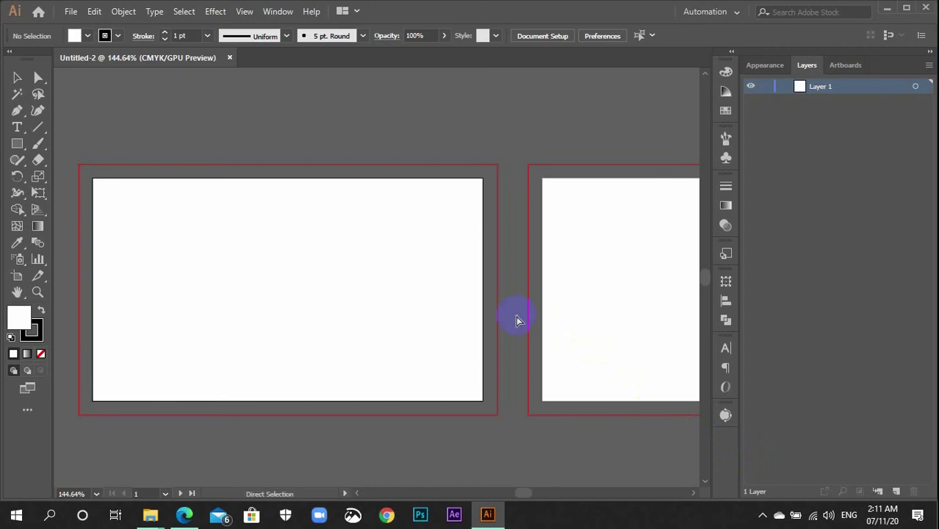
- Zoom between 100% and 16.67% and pan to center both blank artboards
key("ctrl+1")
left_click(570, 344)
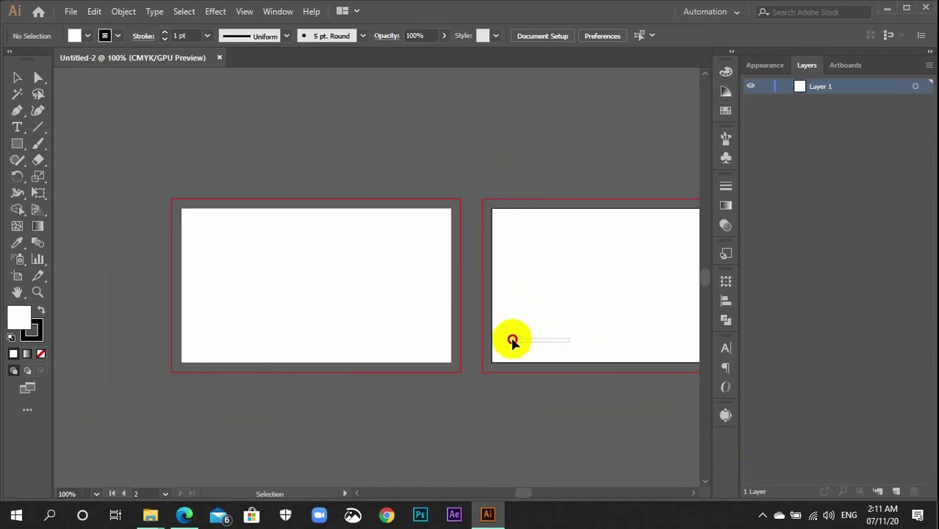
left_click_drag(538, 335, 462, 316)
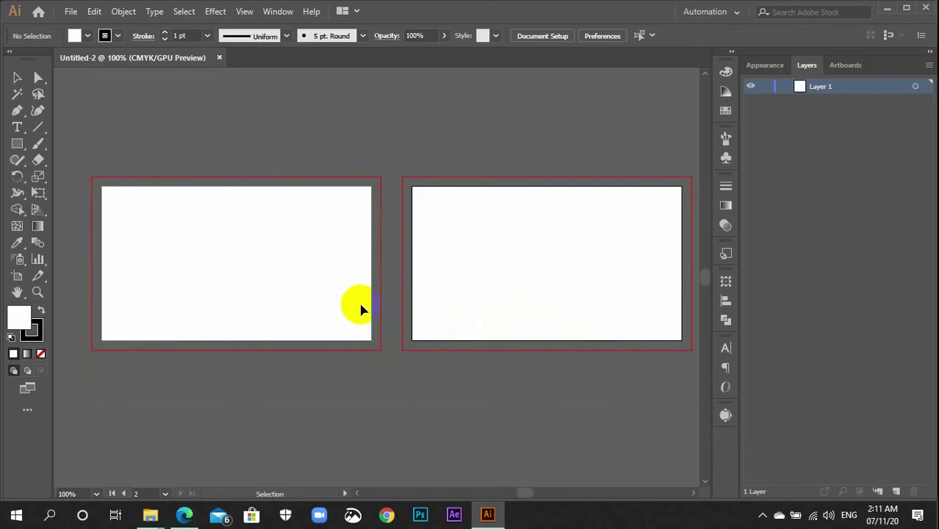
key("ctrl+minus")
key("ctrl+minus")
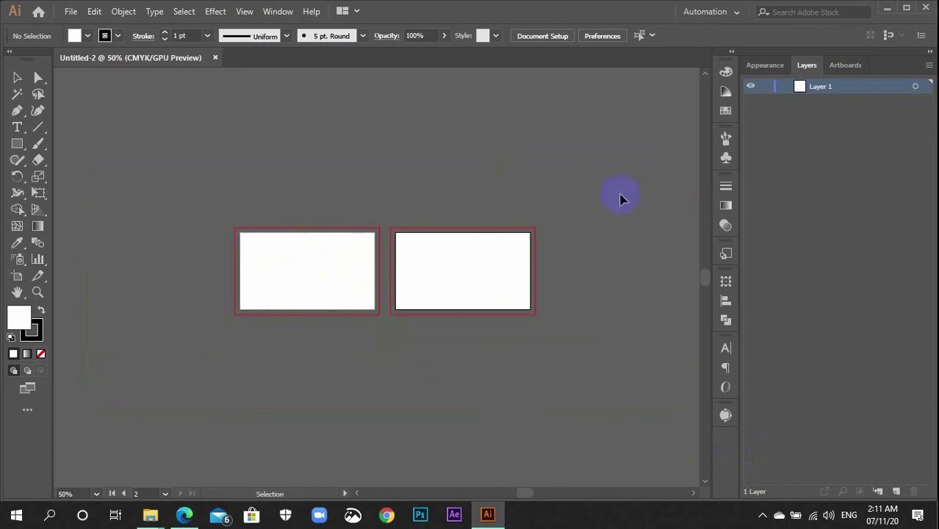
key("ctrl+minus")
key("ctrl+minus")
key("ctrl+minus")
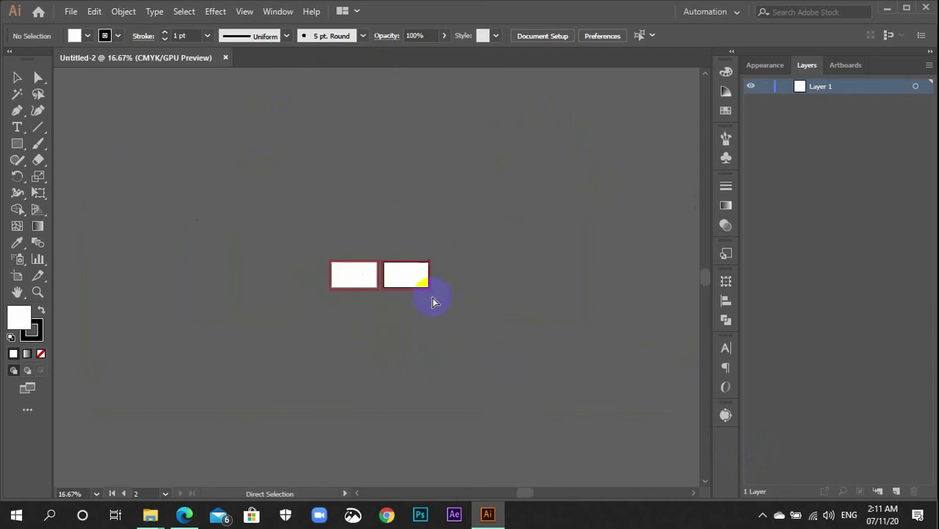
key("ctrl+1")
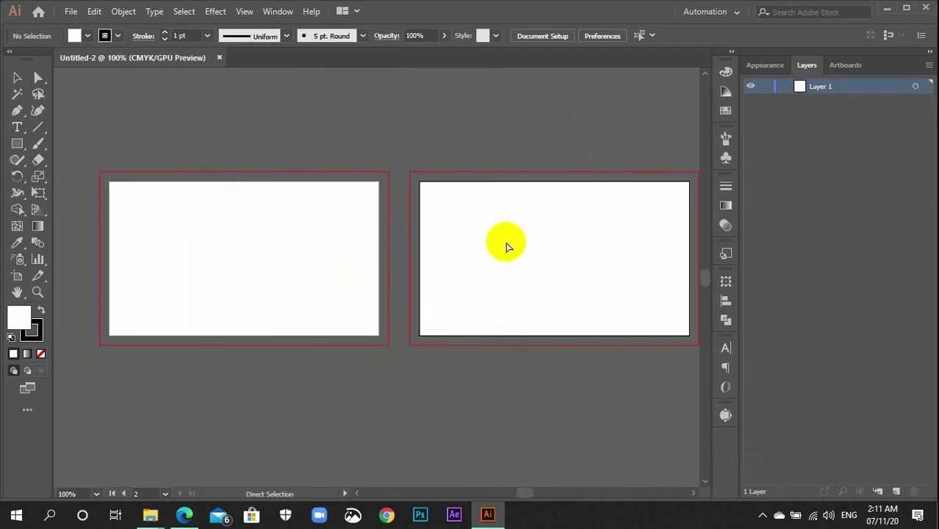
left_click_drag(507, 250, 499, 247)
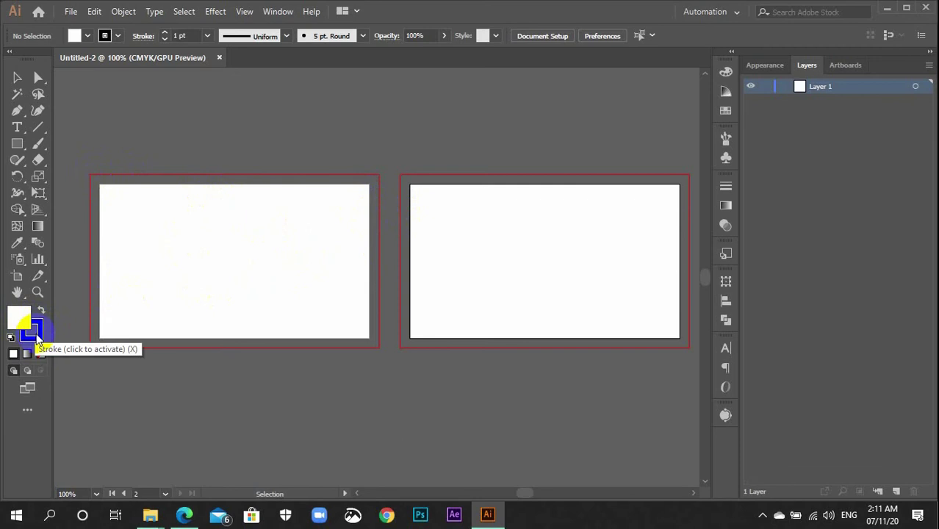
- Set the stroke to None while keeping a white fill
left_click(37, 338)
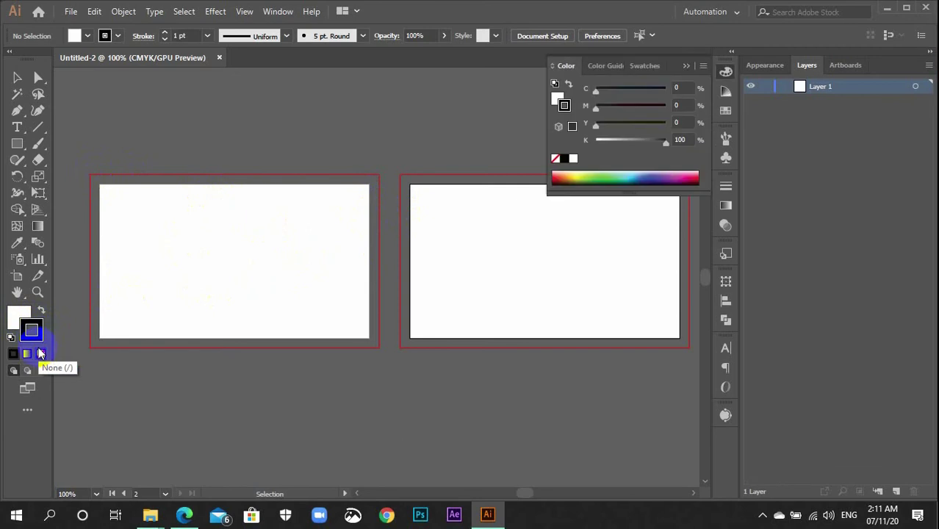
left_click(40, 354)
left_click(28, 313)
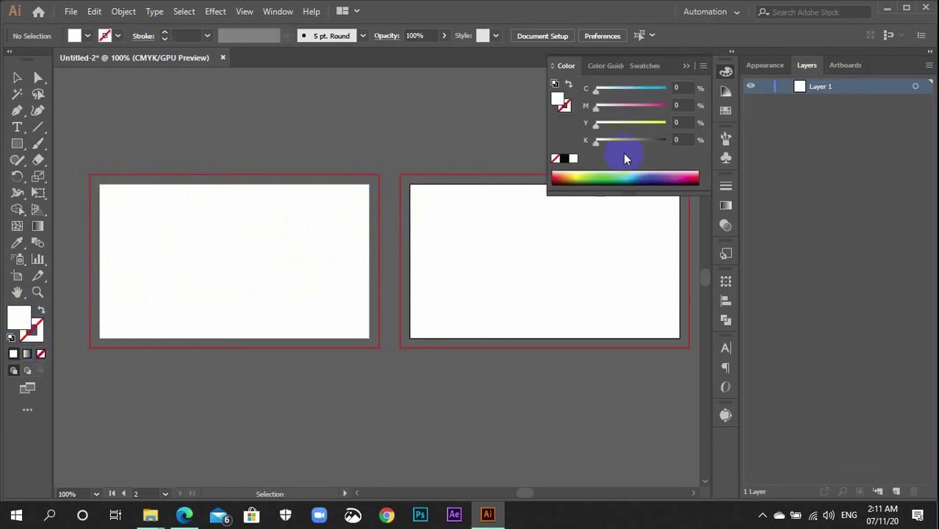
left_click(726, 68)
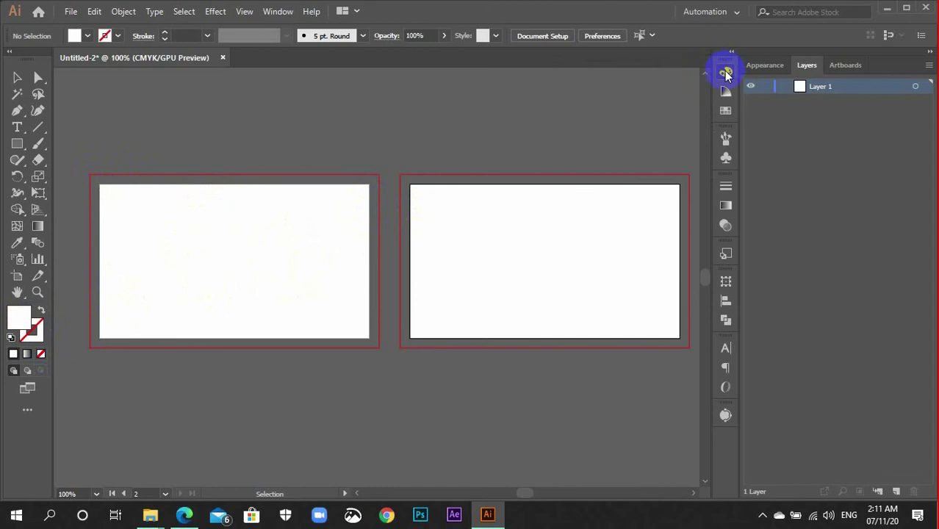
- Draw a 3.75 × 2.25 in rectangle over artboard 1 to the bleed, and check its size
left_click(19, 147)
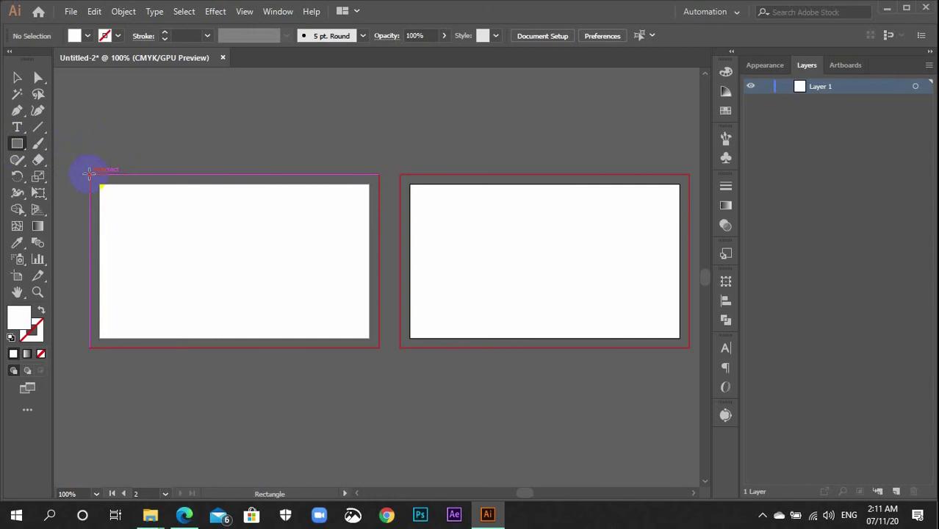
left_click_drag(89, 174, 378, 346)
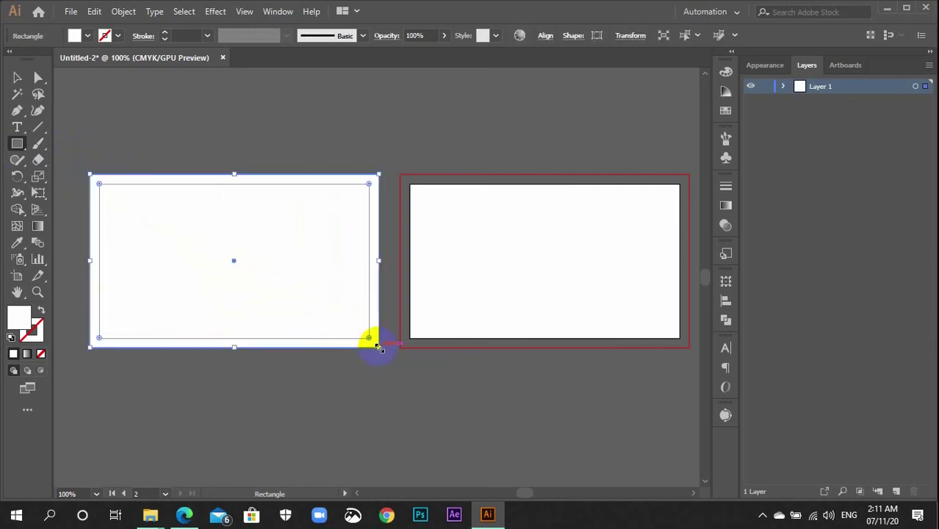
key("v")
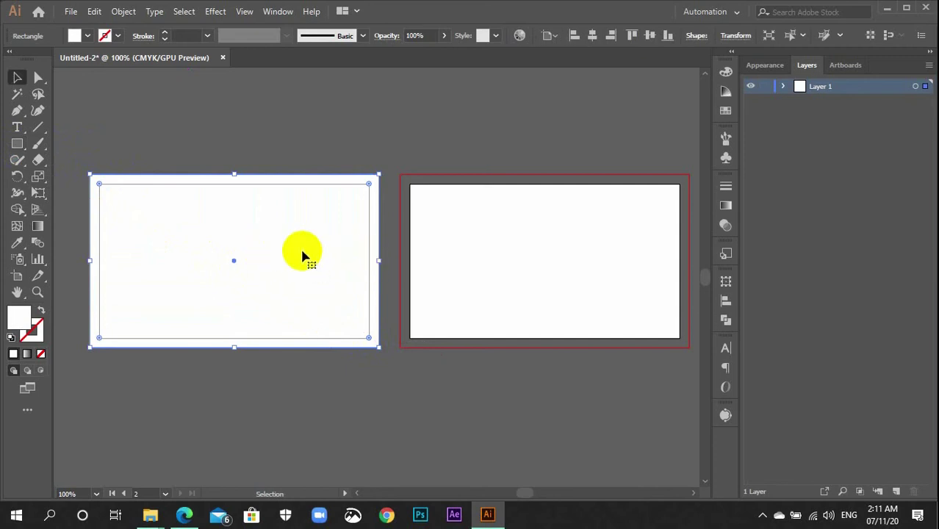
left_click(734, 35)
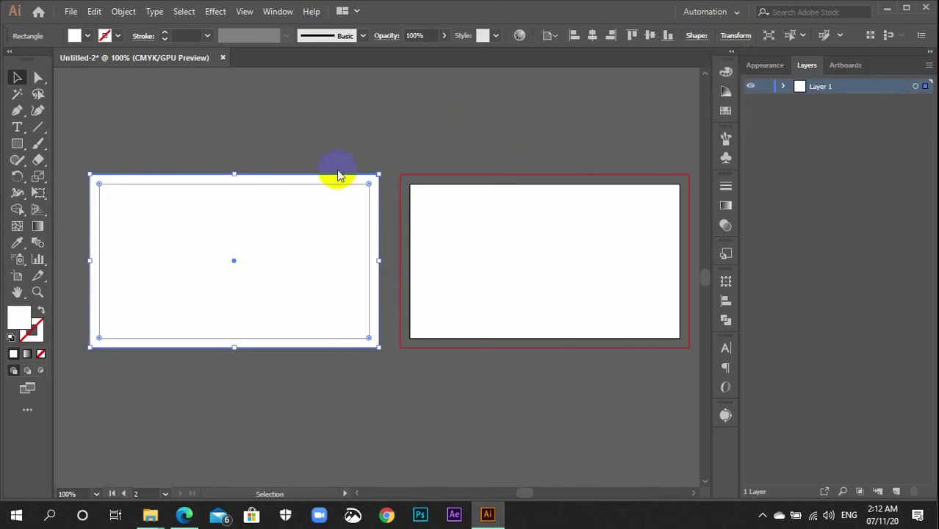
left_click(254, 145)
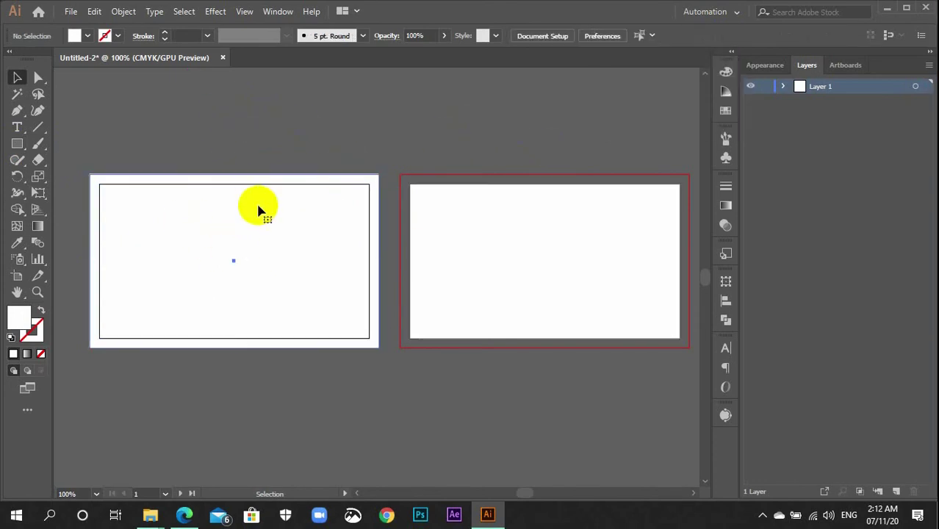
left_click(245, 186)
- Offset the white rectangle's path by -0.125 in using Object > Path > Offset Path
left_click(123, 11)
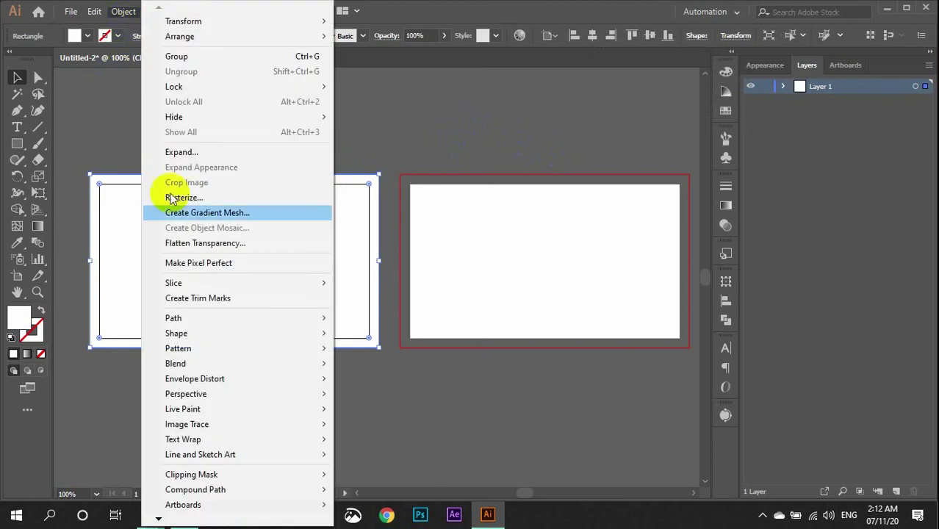
mouse_move(213, 316)
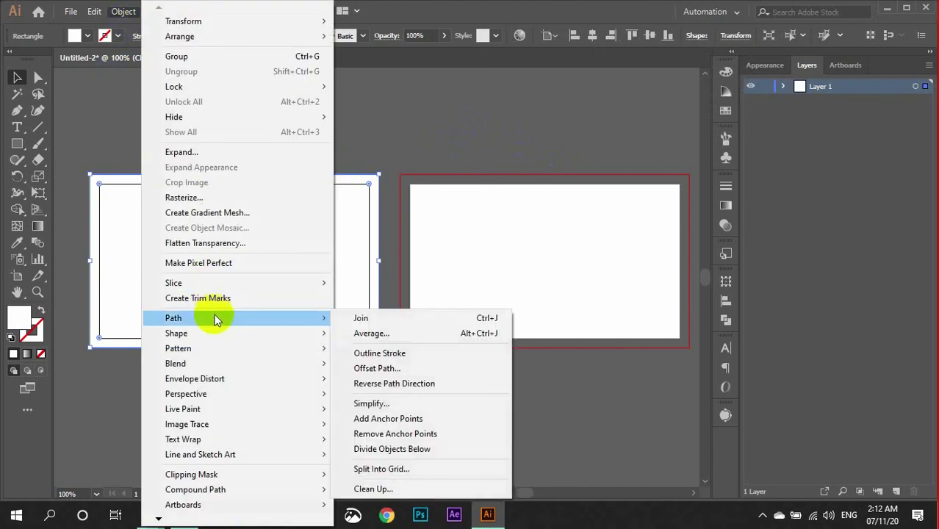
left_click(387, 370)
left_click(533, 217)
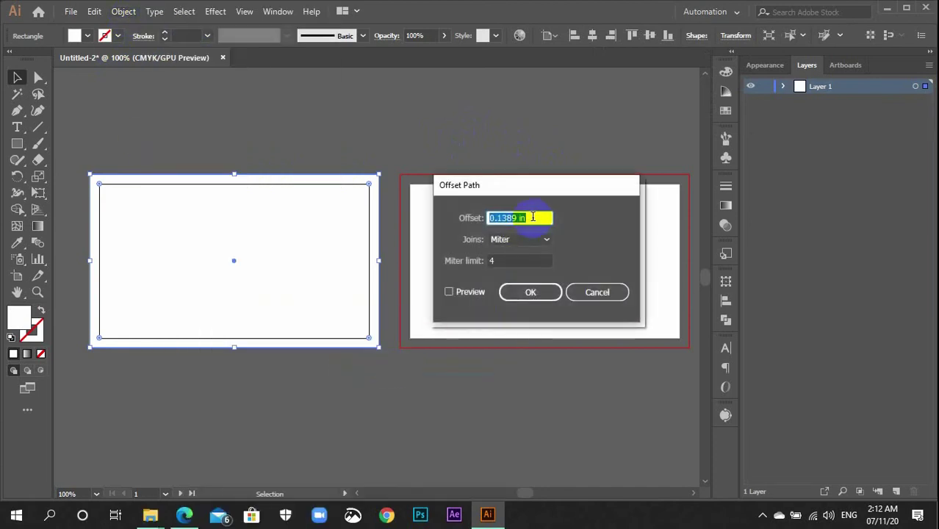
type("-0.")
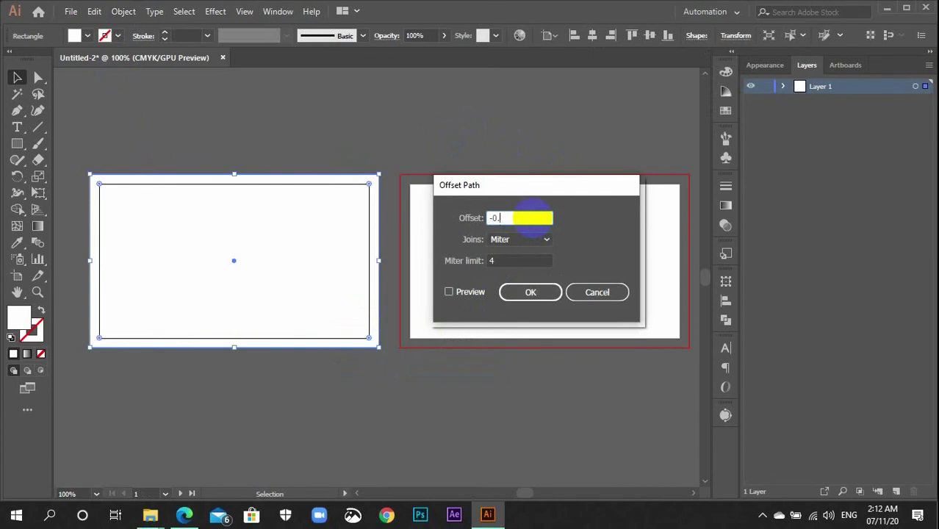
type("125")
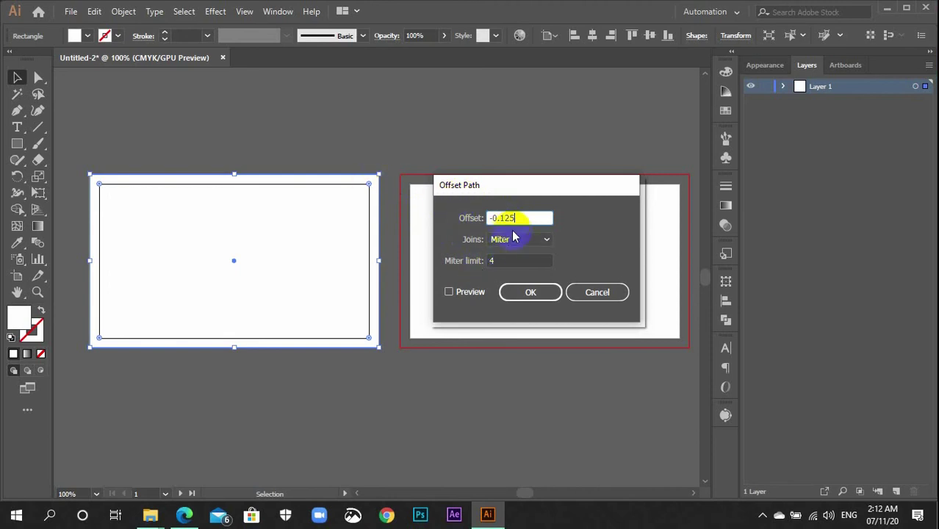
left_click(449, 292)
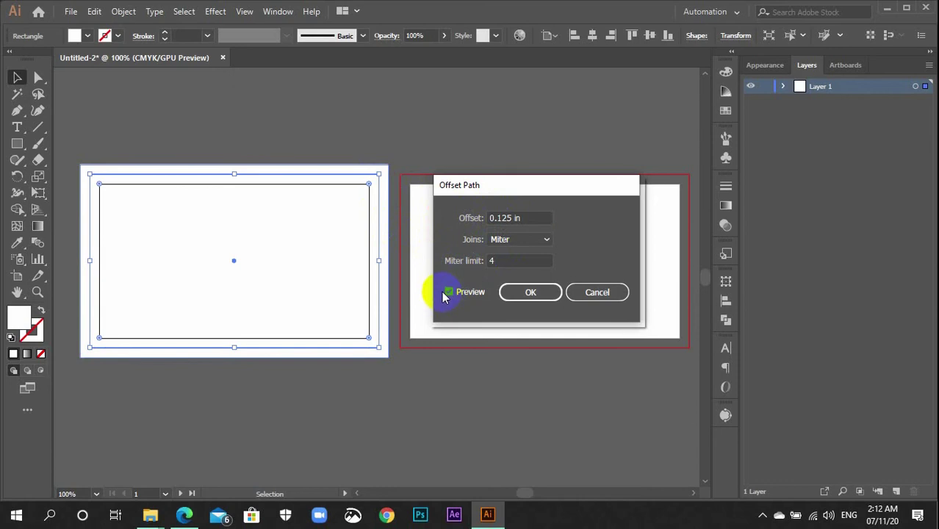
left_click(449, 292)
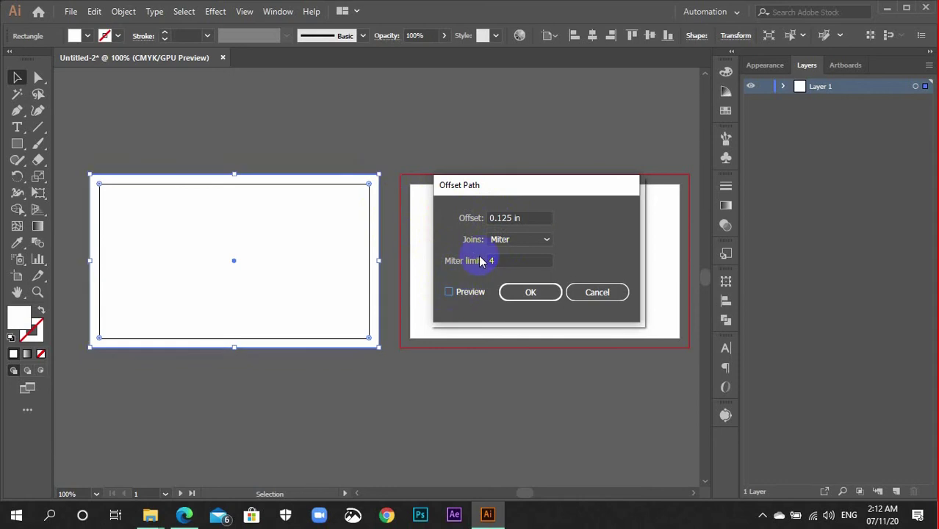
double_click(490, 218)
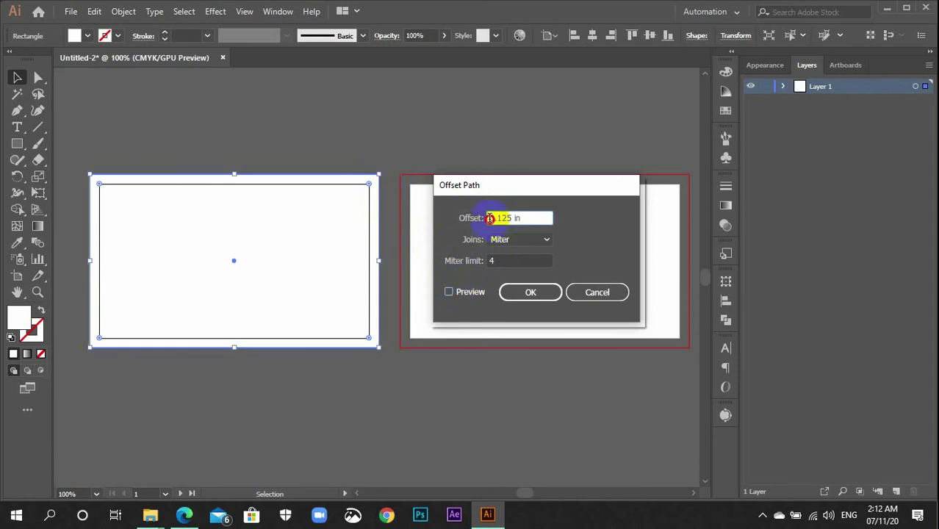
left_click(449, 292)
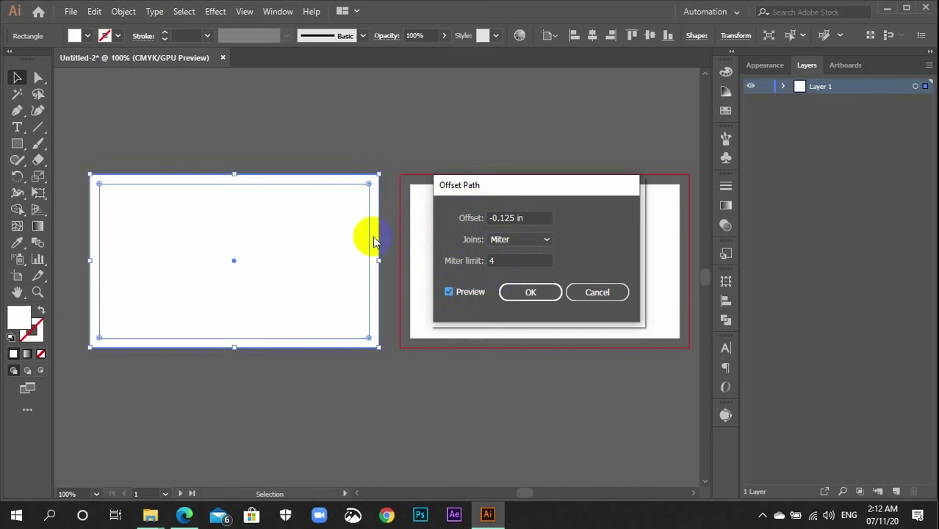
left_click(540, 295)
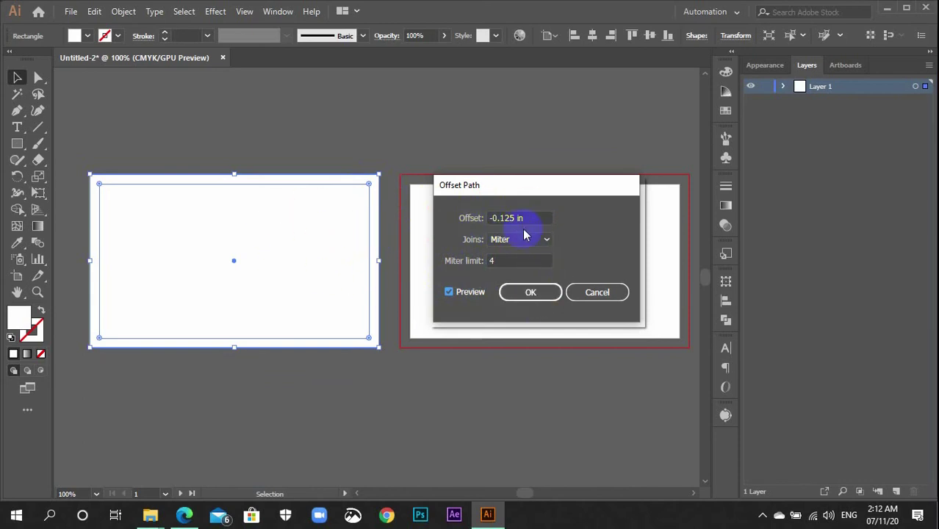
left_click(515, 292)
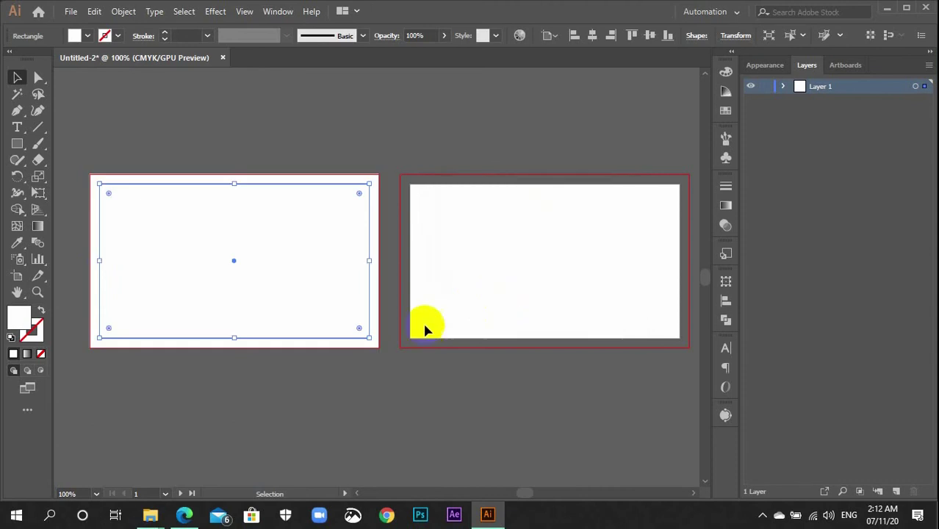
- Fill the new inset rectangle with the orange-red swatch
left_click(381, 349)
left_click(362, 298)
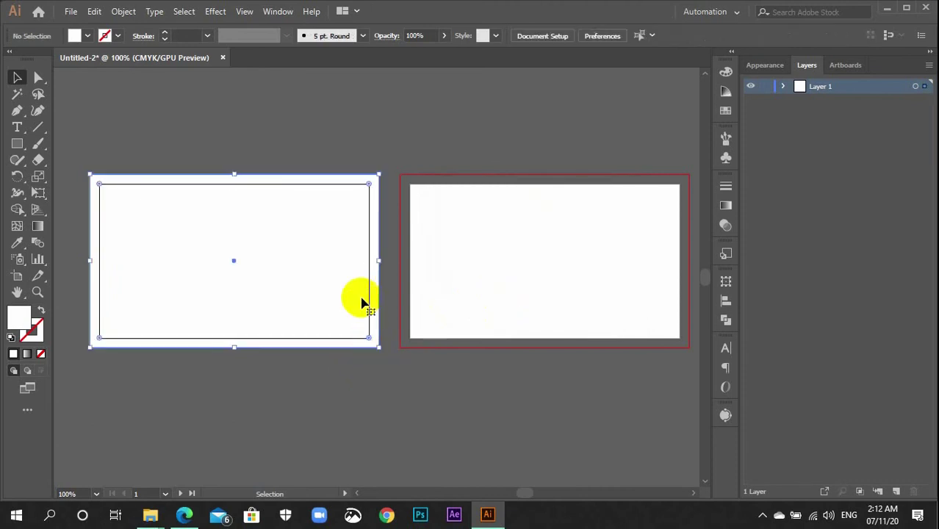
left_click(725, 111)
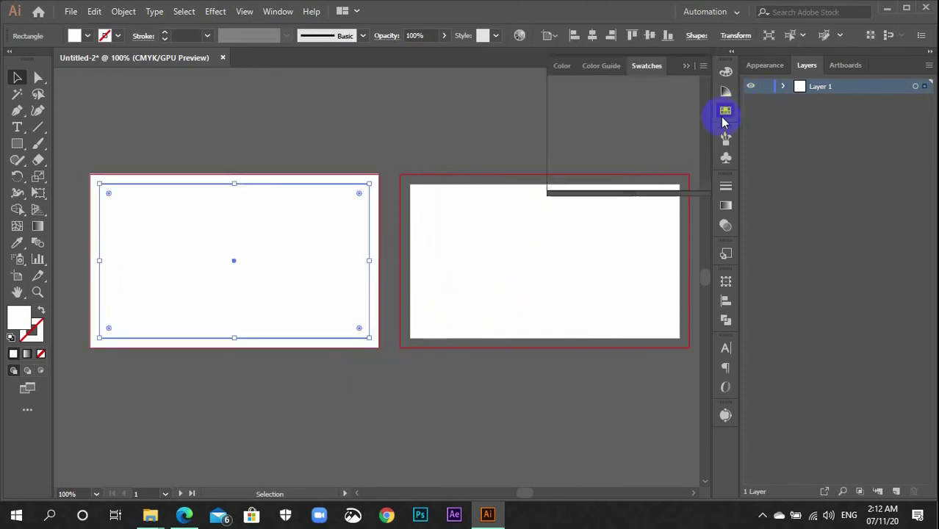
left_click(671, 108)
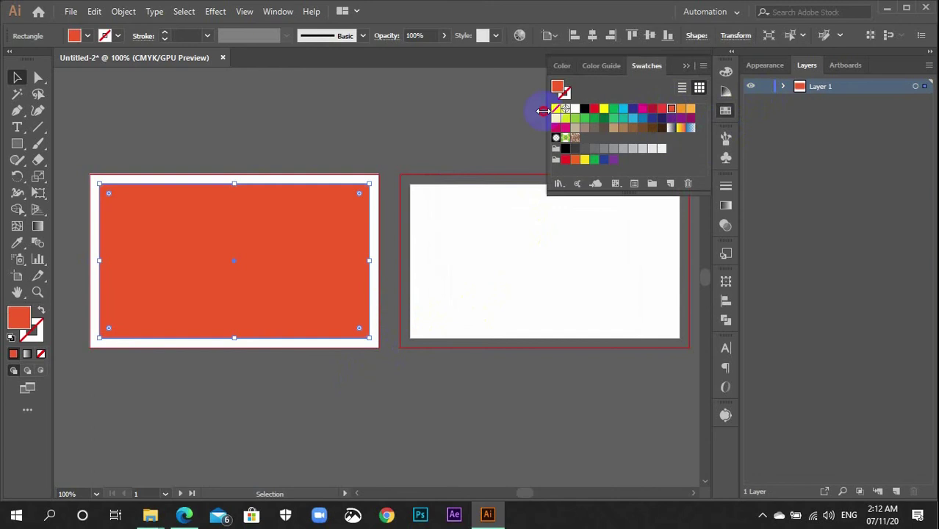
left_click(504, 125)
- Expand Layer 1 in the Layers panel and glance at the Appearance and Artboards tabs
left_click(725, 110)
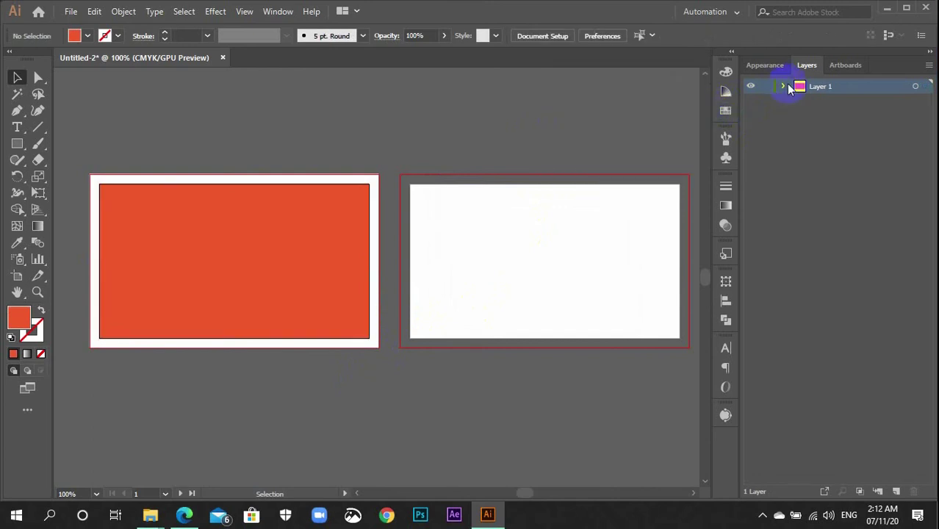
left_click(783, 86)
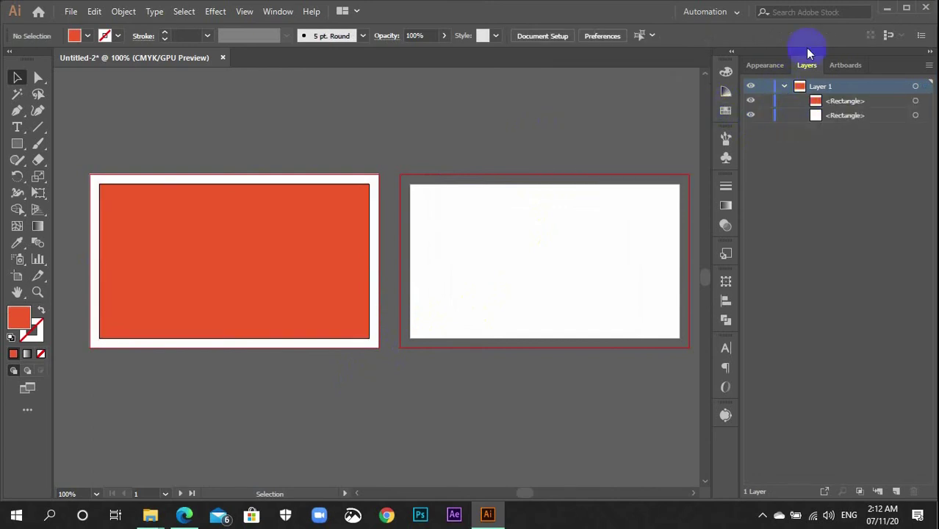
left_click(763, 63)
left_click(845, 65)
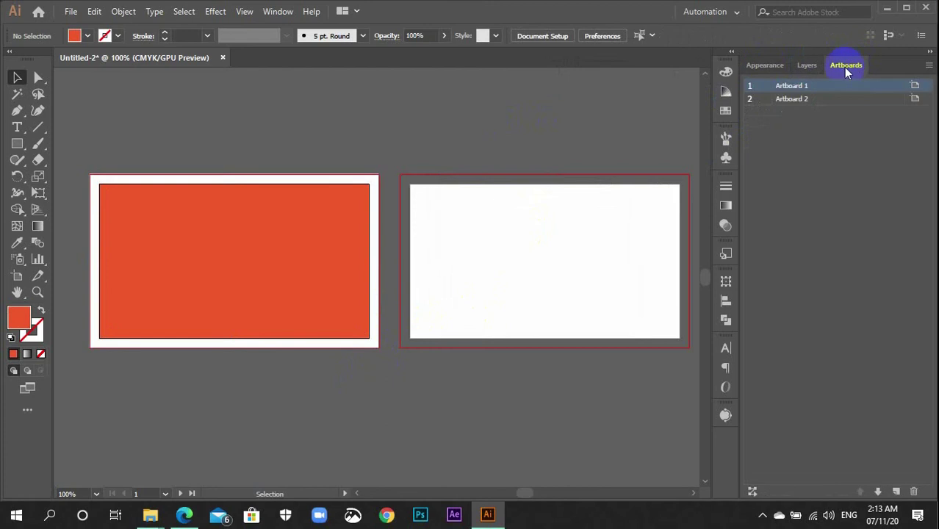
left_click(806, 66)
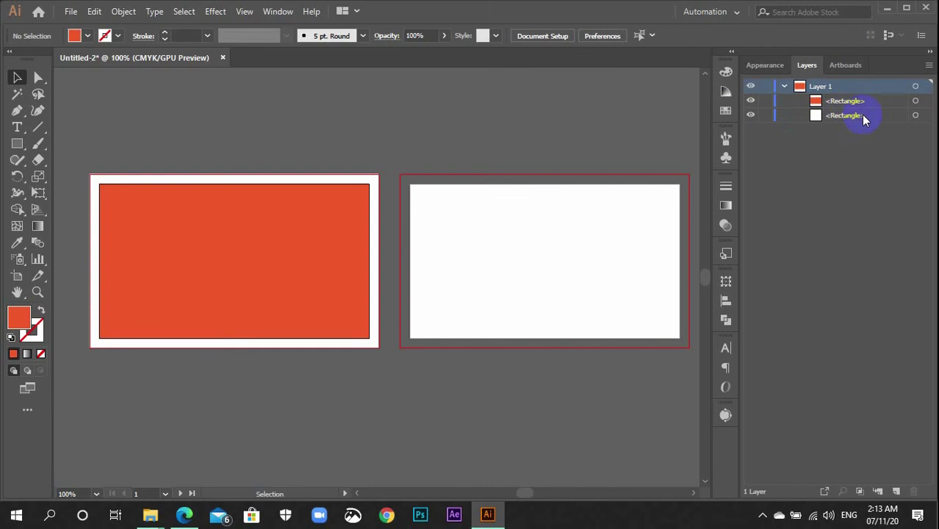
- Select the orange-red rectangle and check its position and size in the Transform panel
left_click(375, 280)
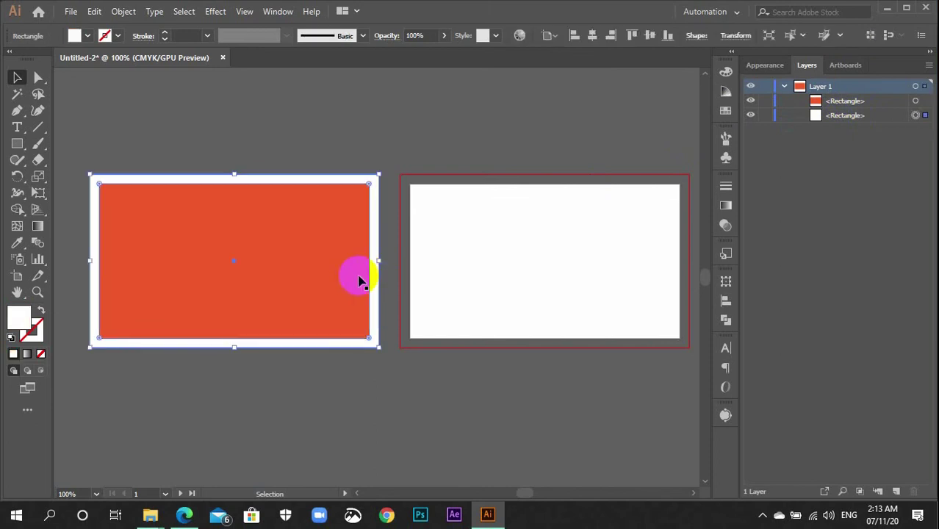
left_click(335, 272)
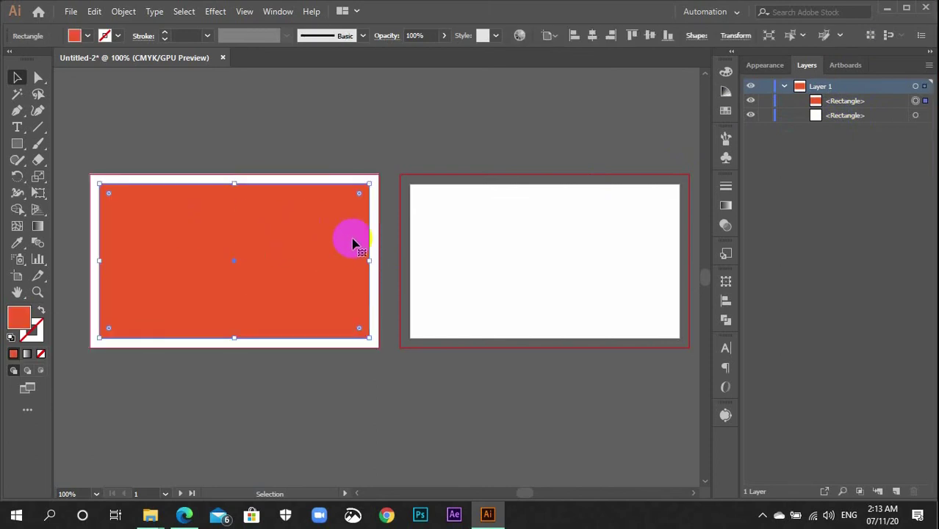
left_click(737, 36)
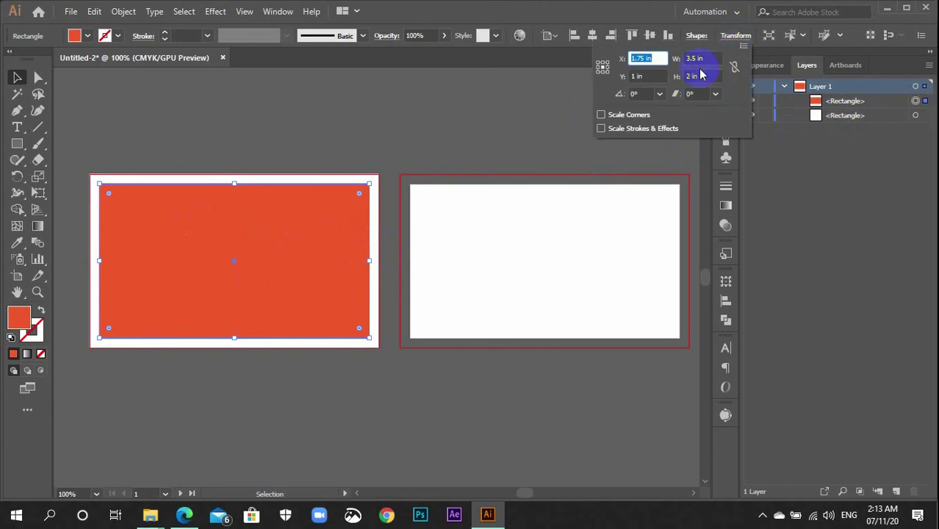
left_click(560, 109)
left_click(471, 143)
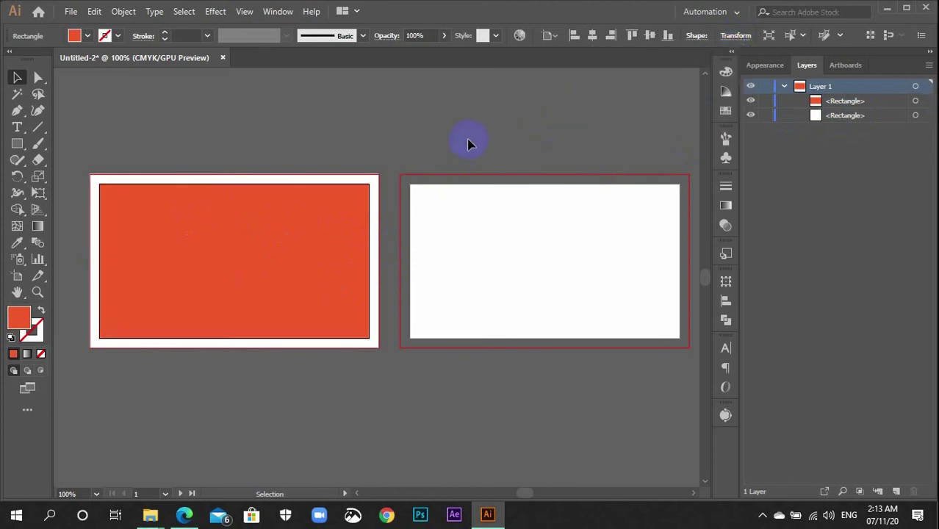
- Browse the Object > Path menu without choosing anything, then reselect the orange-red rectangle
left_click(304, 213)
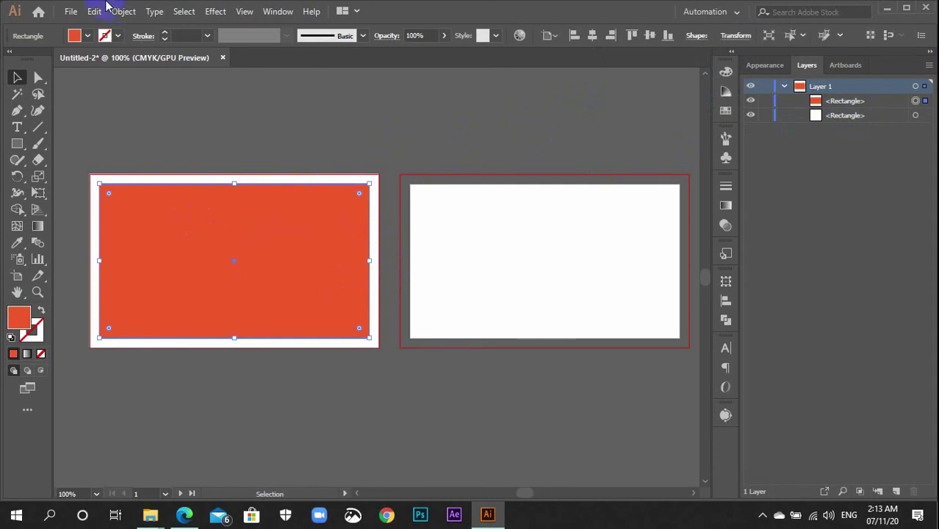
left_click(123, 12)
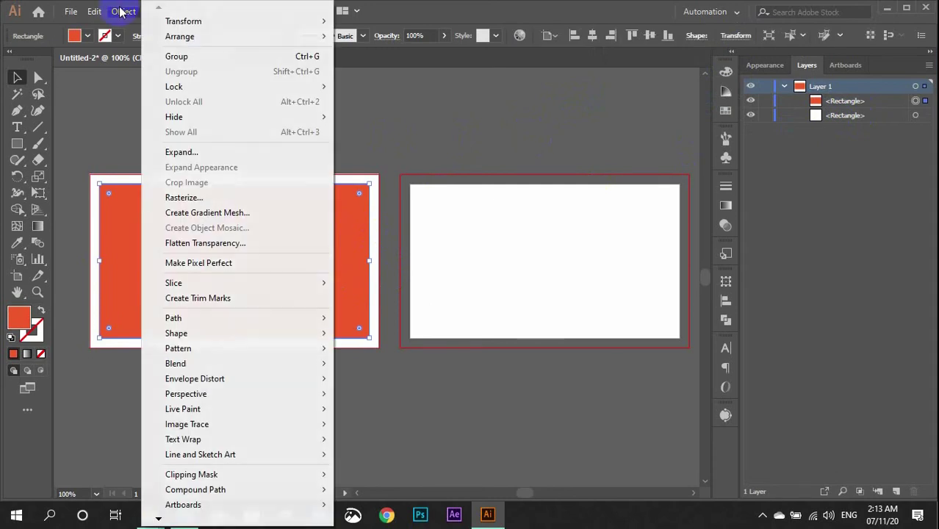
left_click(400, 77)
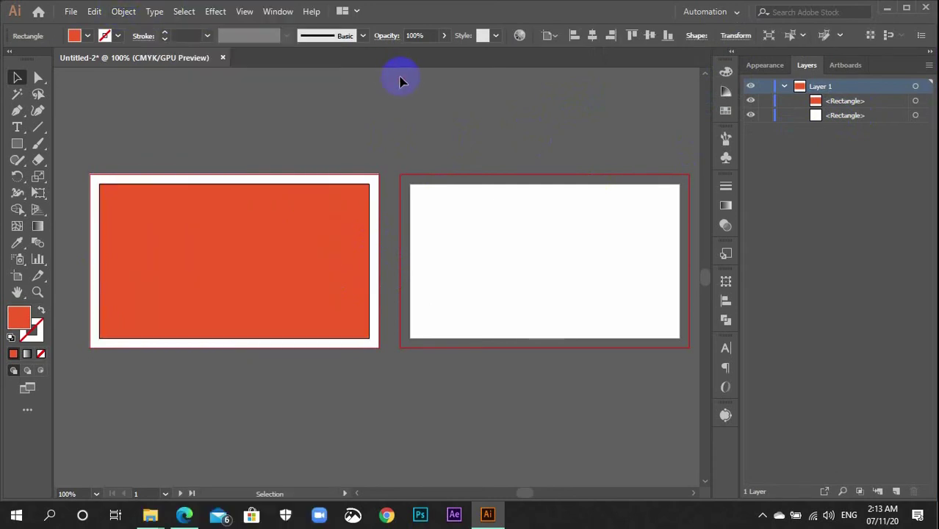
left_click(125, 14)
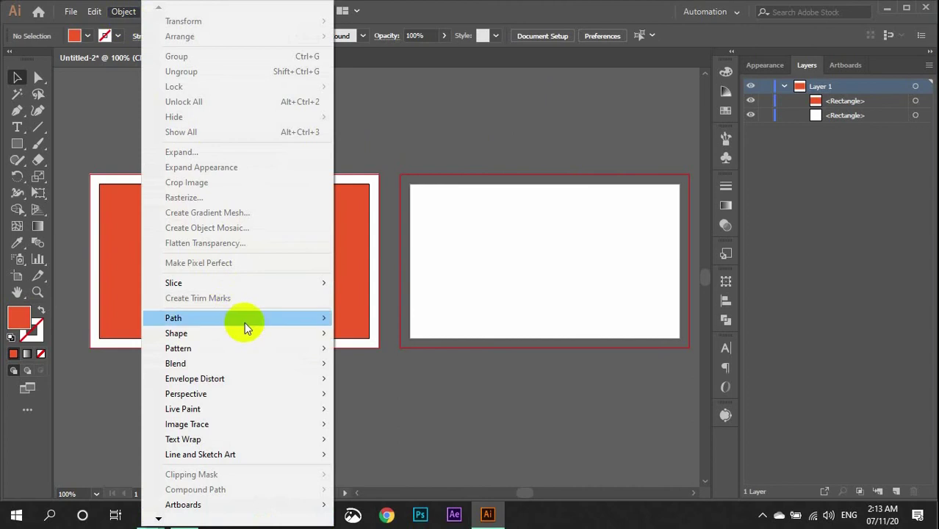
mouse_move(244, 322)
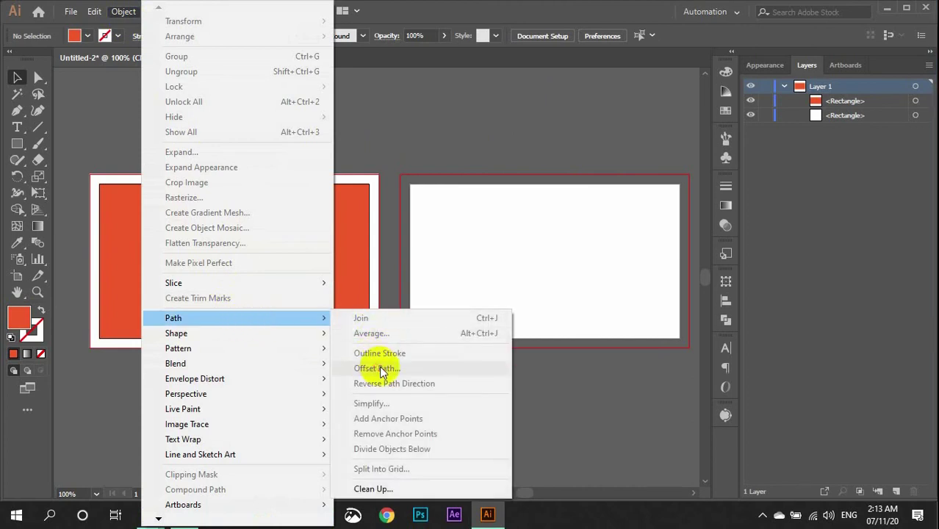
left_click(303, 247)
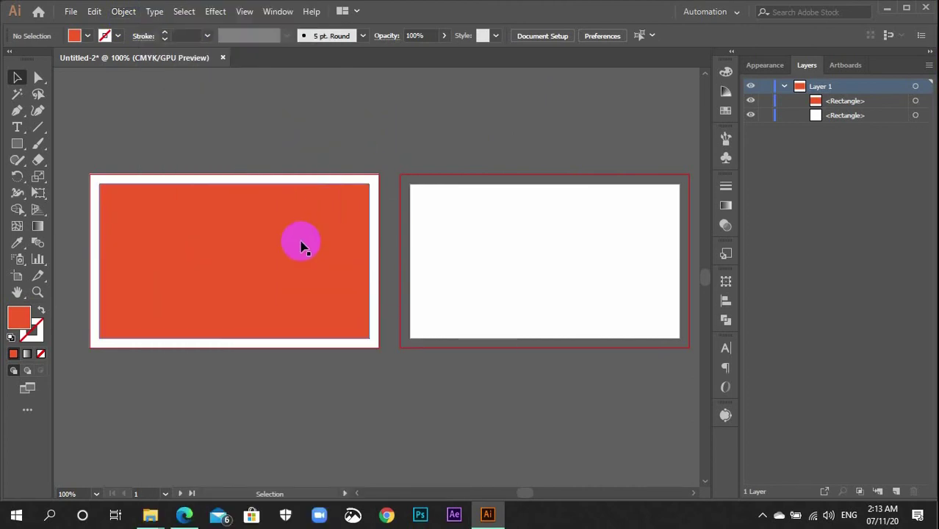
left_click(297, 251)
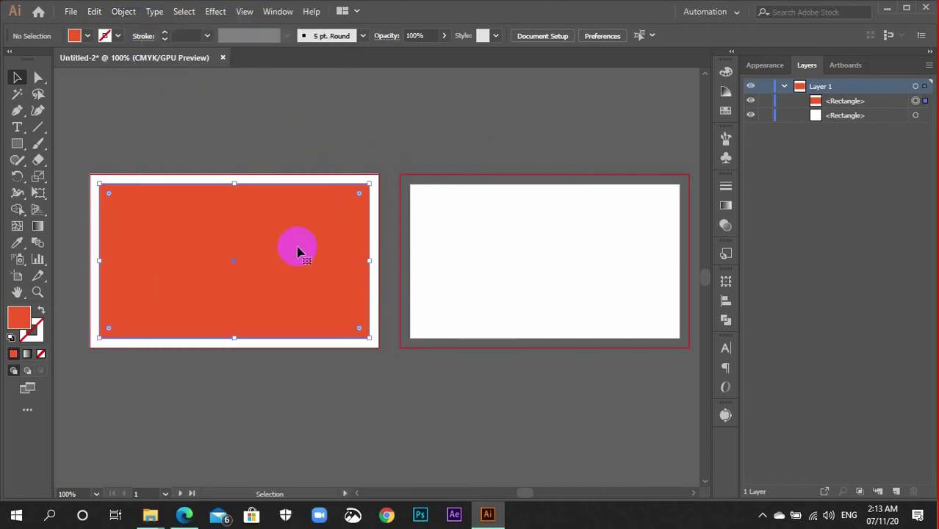
- Offset the orange-red rectangle inward by -0.125 in with Offset Path
left_click(127, 12)
mouse_move(305, 325)
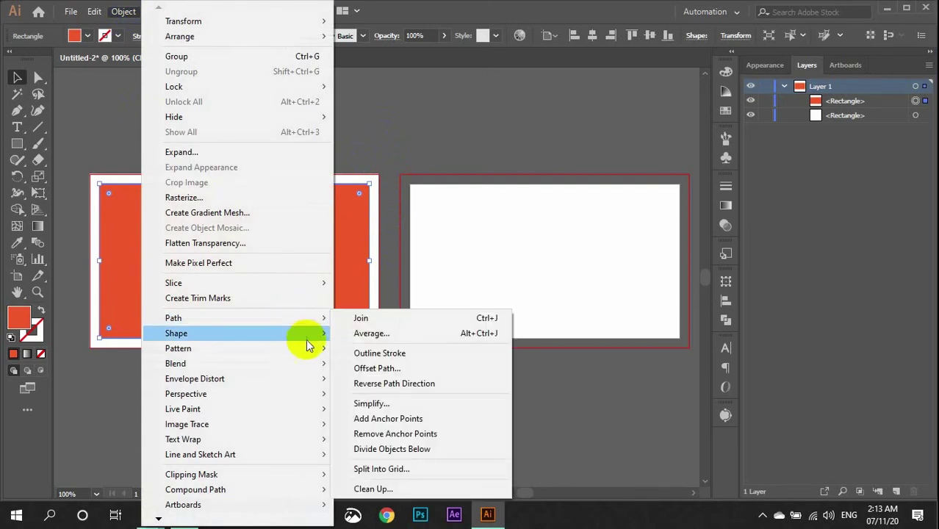
left_click(379, 368)
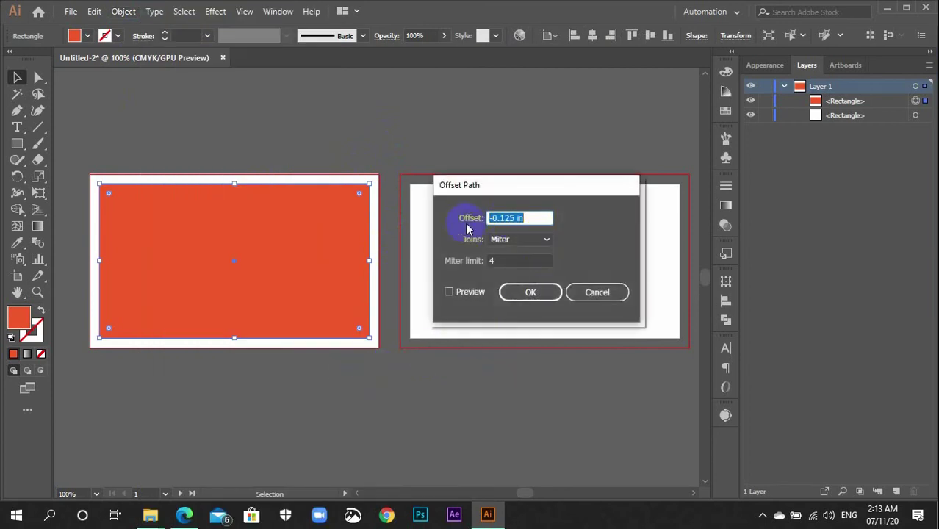
left_click(527, 219)
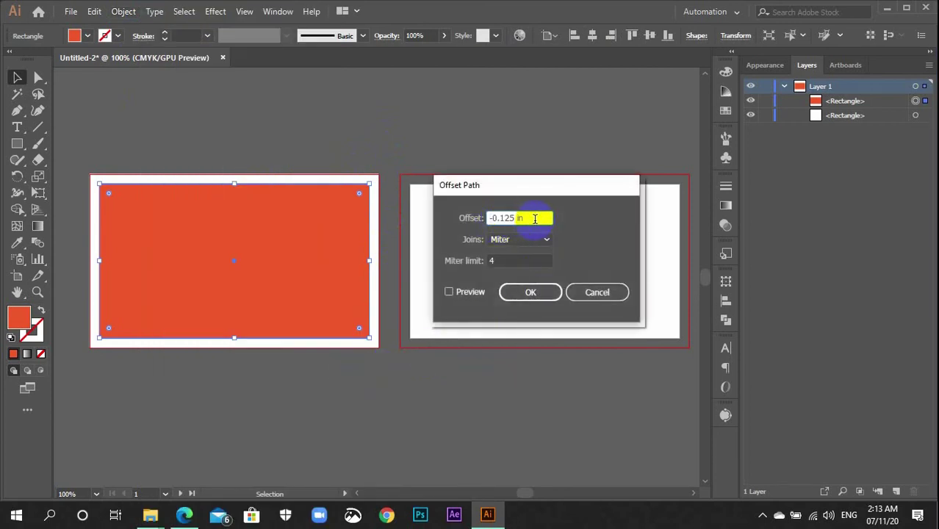
left_click(530, 292)
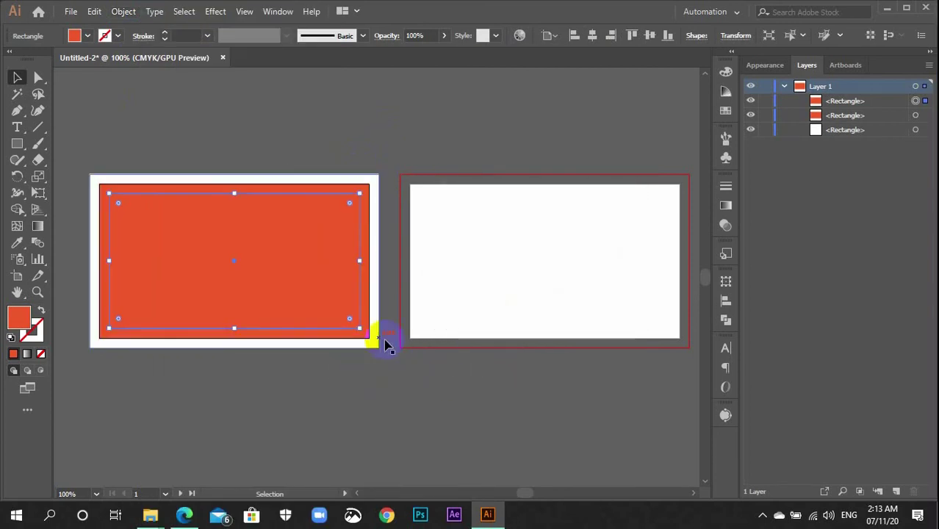
- Fill the new innermost rectangle with the sky blue swatch
left_click(363, 362)
left_click(335, 319)
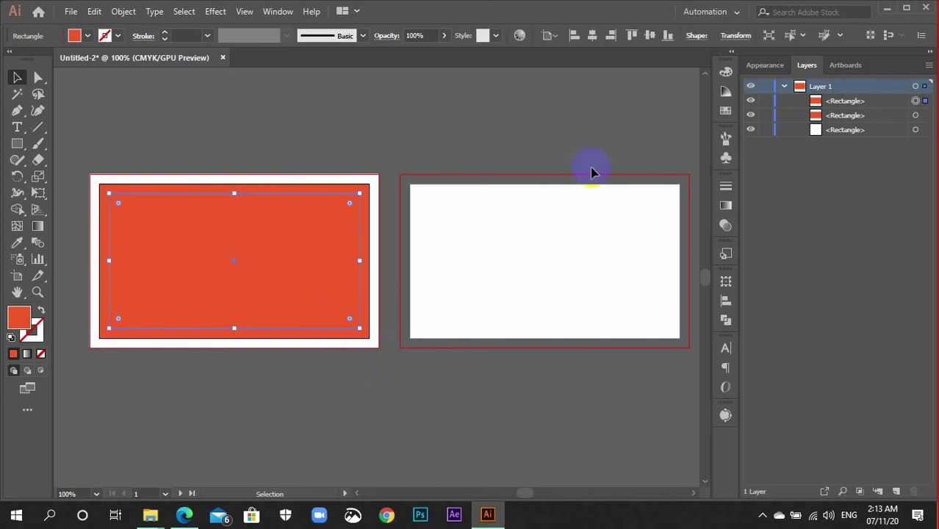
left_click(726, 110)
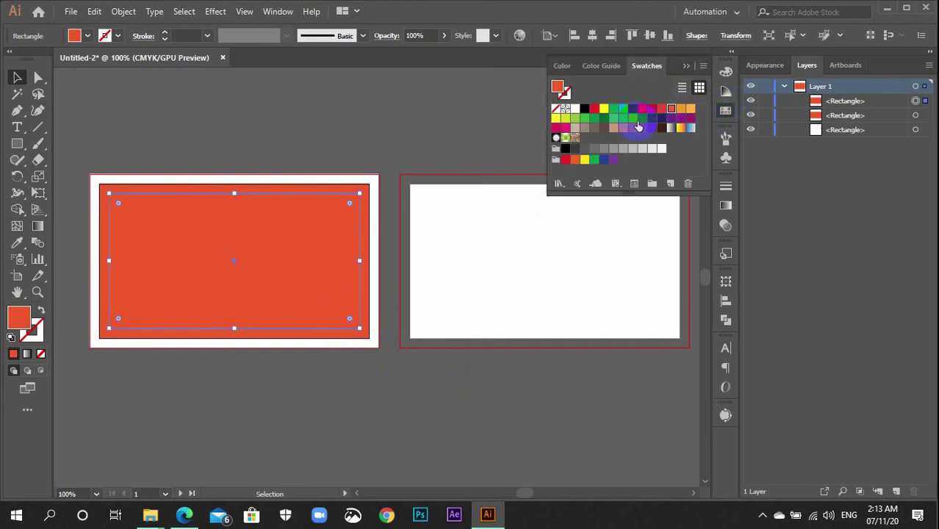
left_click(632, 118)
left_click(459, 115)
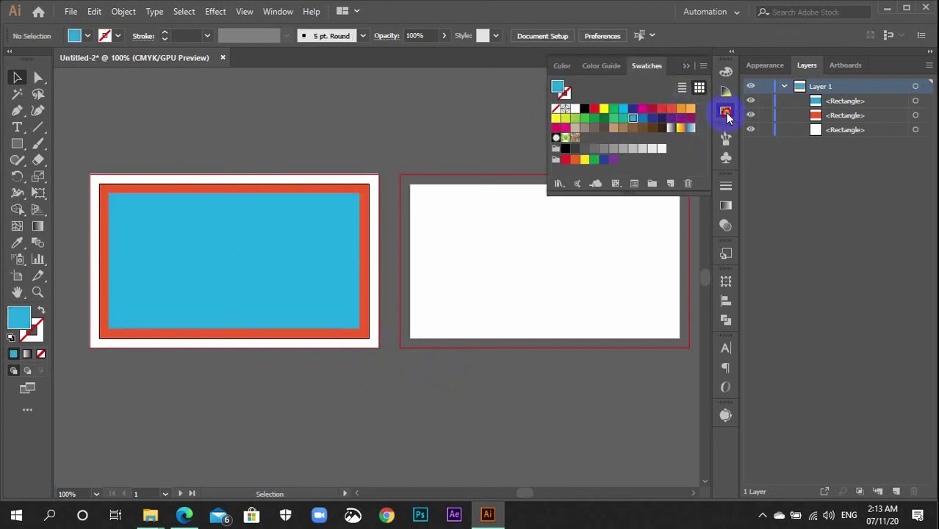
left_click(724, 110)
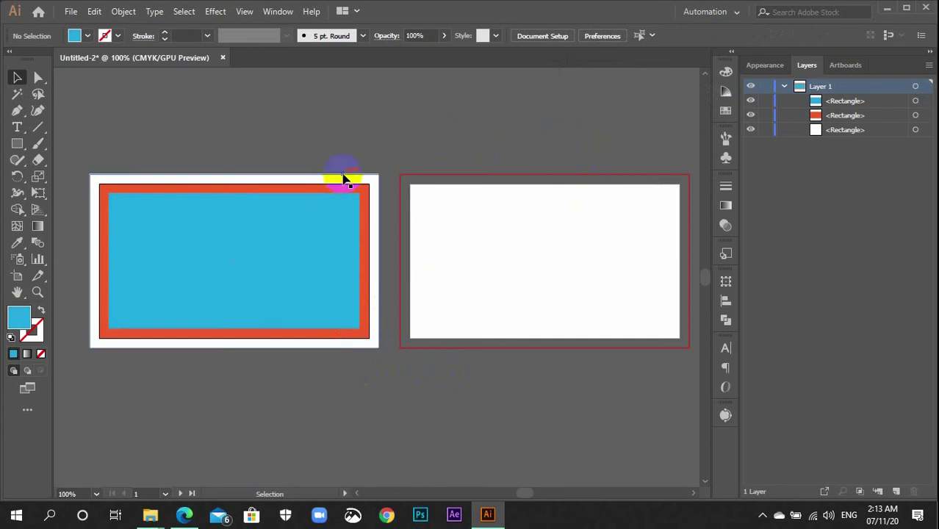
- Select the white background rectangle on the left card and lock it with Ctrl+2
key("ctrl+equal")
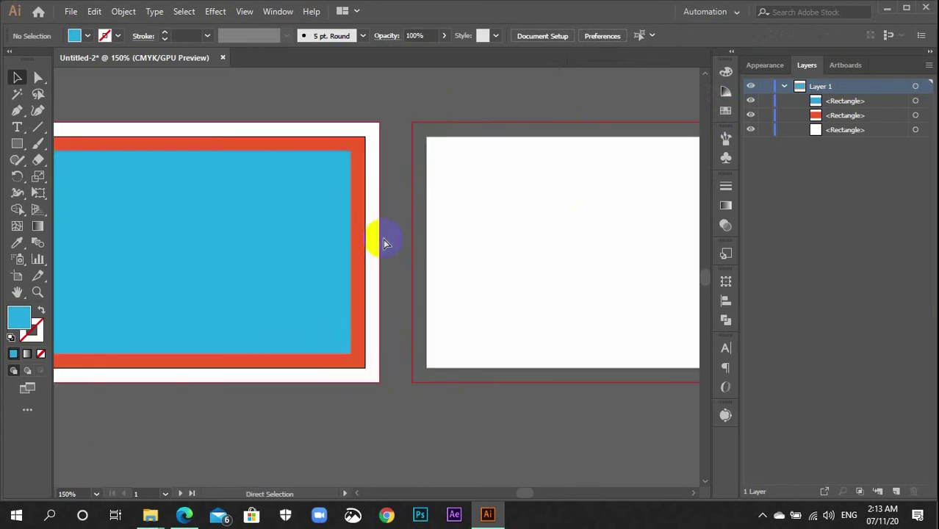
left_click_drag(385, 256, 485, 263)
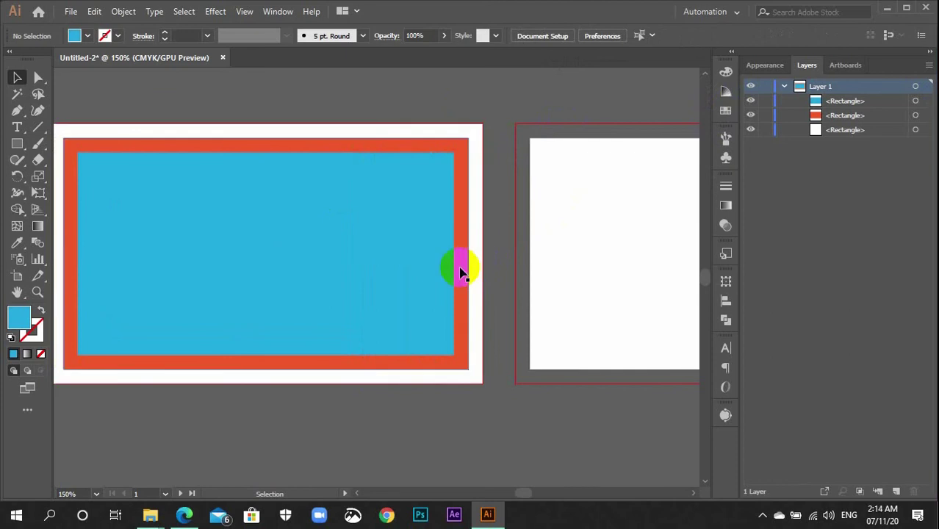
key("ctrl+minus")
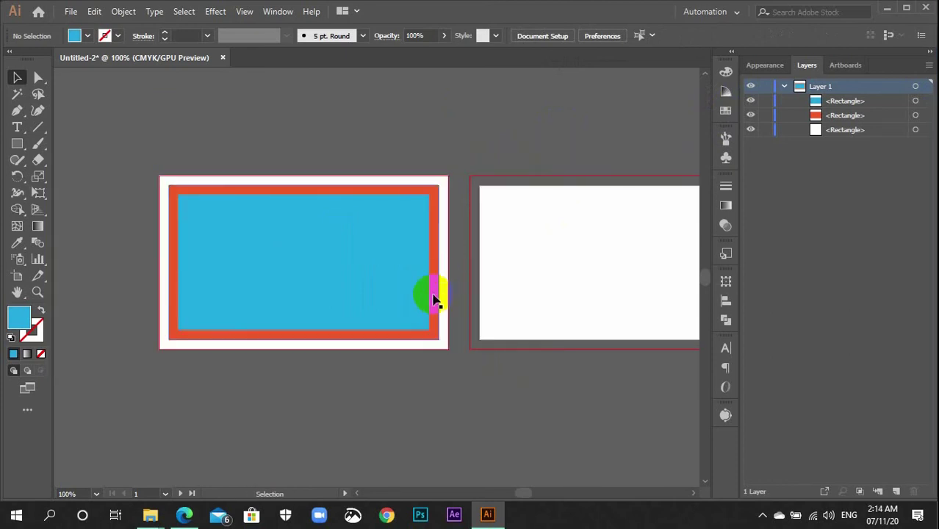
left_click(448, 346)
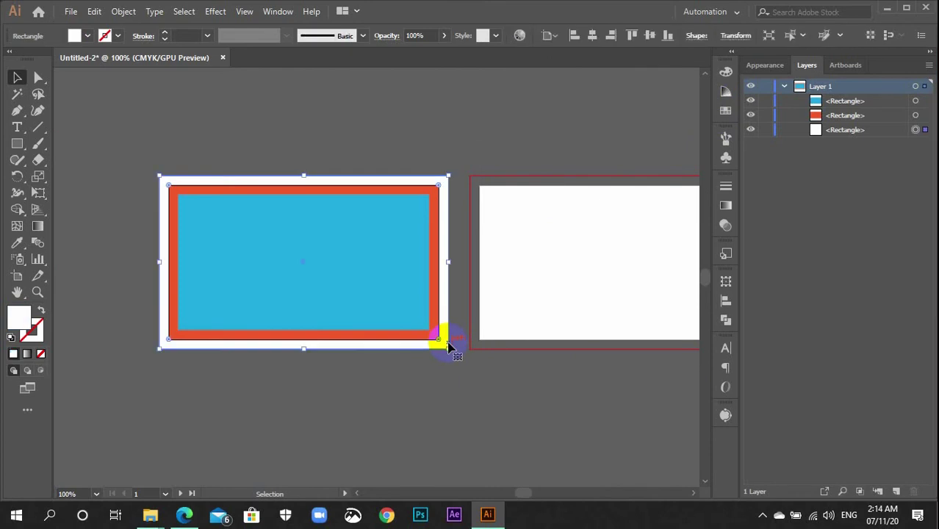
left_click(451, 374)
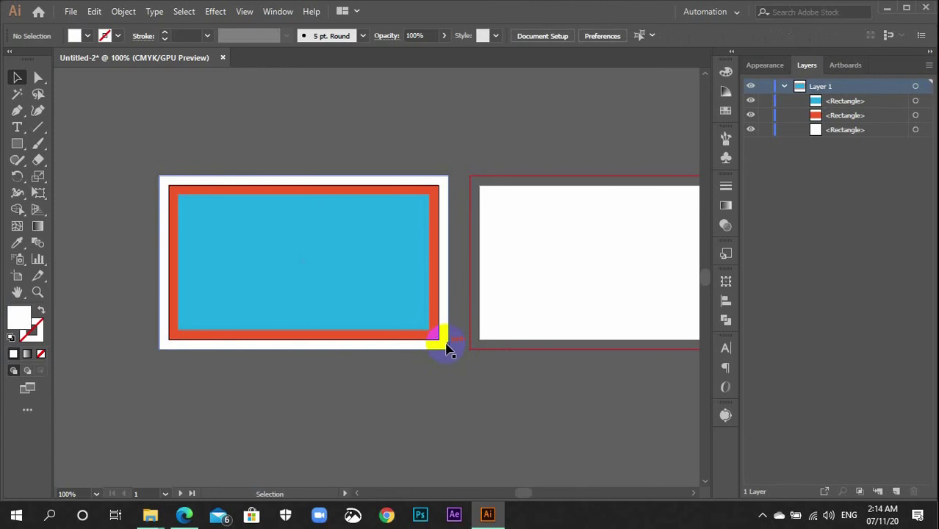
left_click(448, 347)
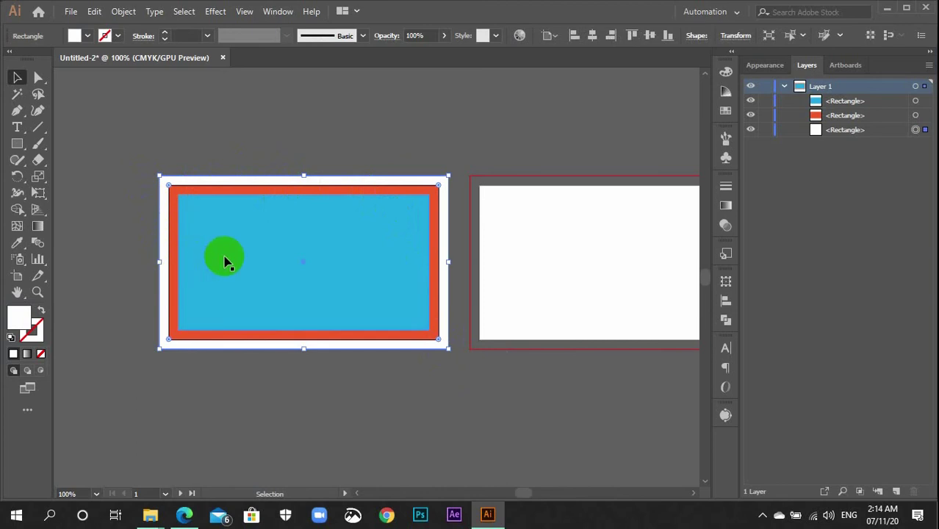
key("a")
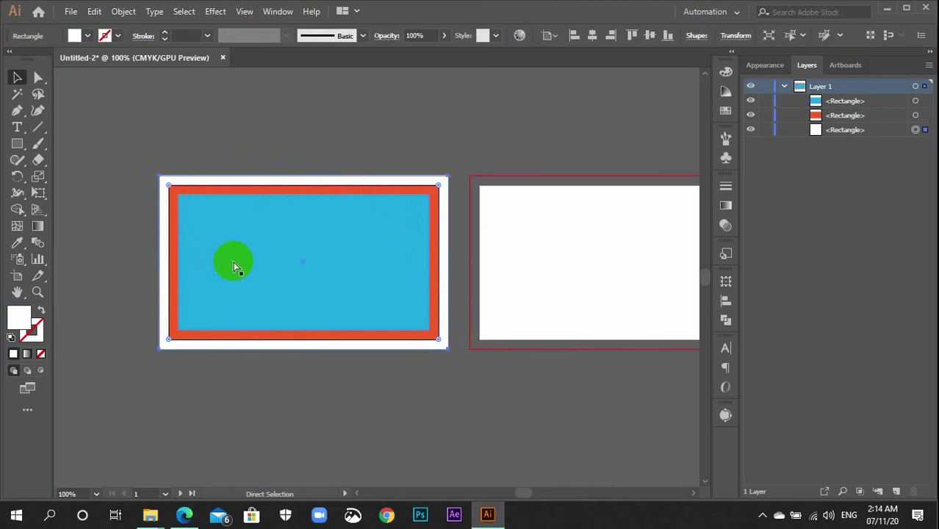
key("ctrl+2")
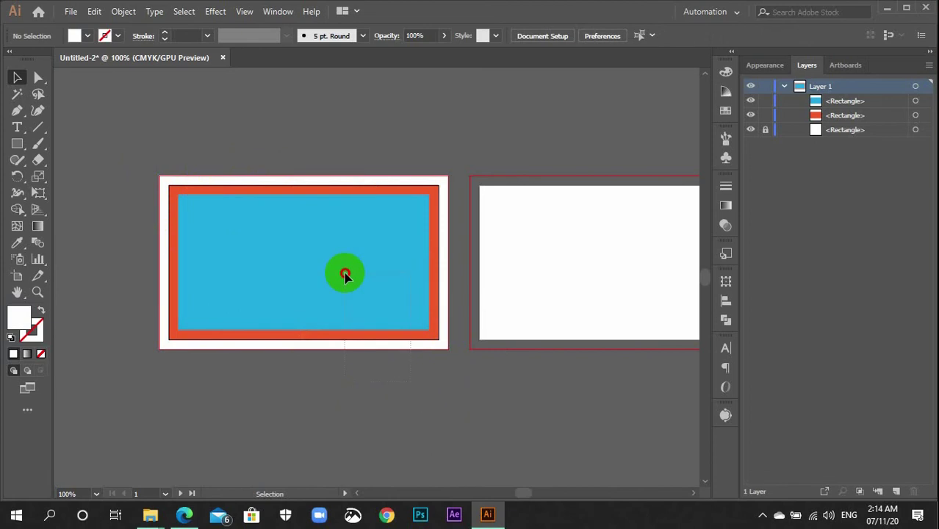
- Select the orange-red and sky-blue rectangles and convert them to guides with Make Guides
key("ctrl+a")
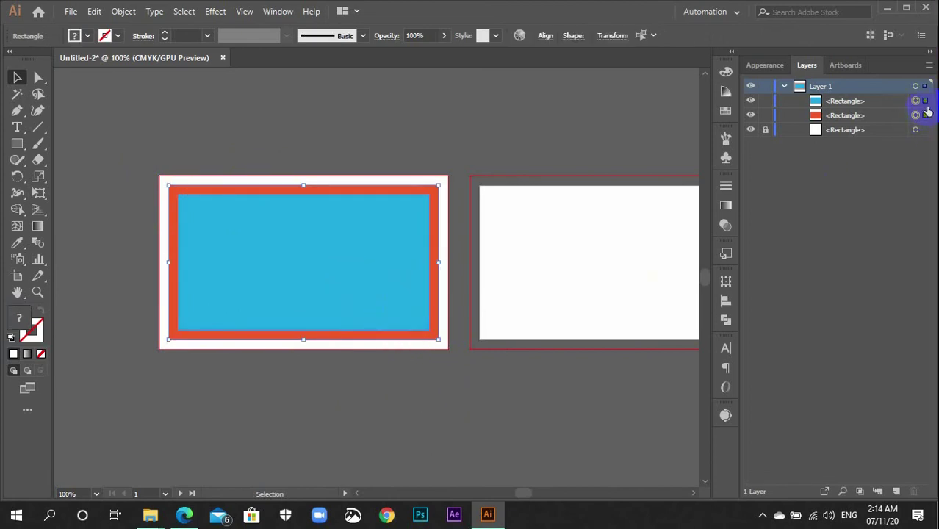
left_click(399, 226)
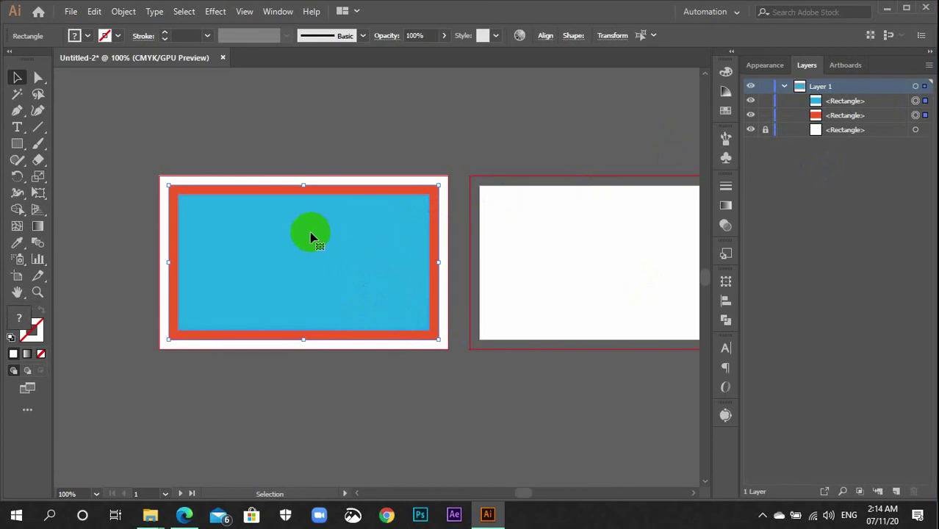
right_click(310, 236)
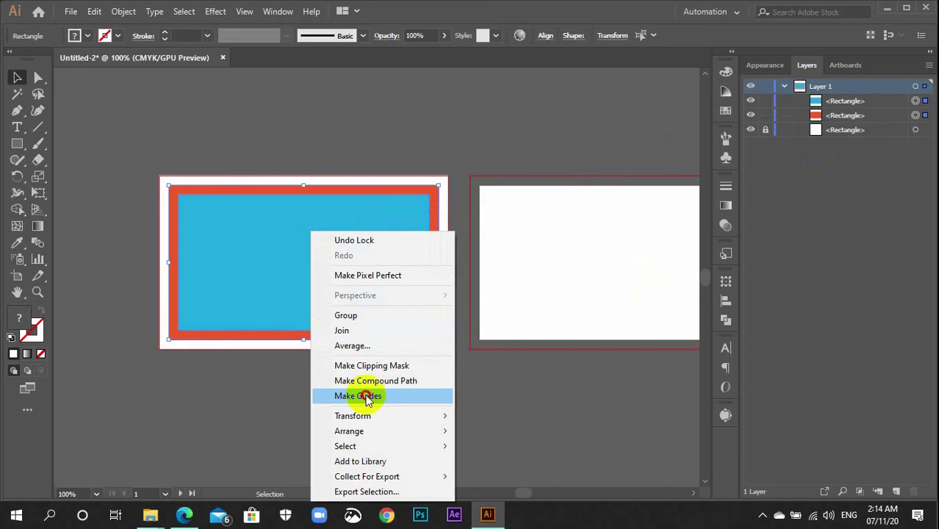
left_click(367, 397)
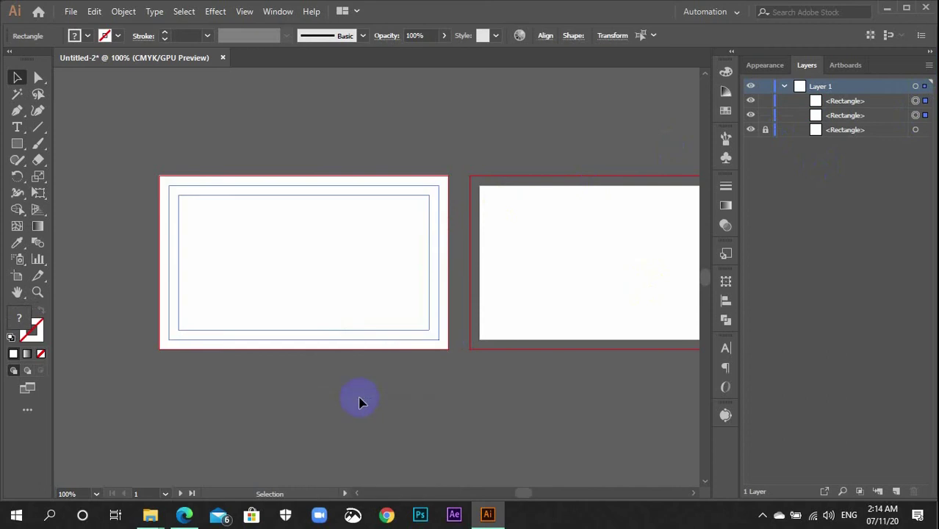
left_click(390, 387)
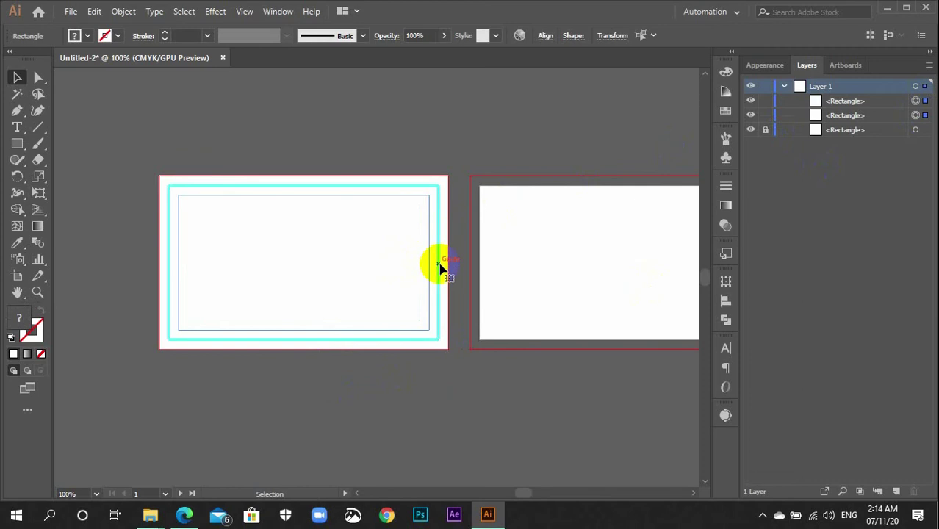
left_click(429, 268)
left_click(406, 413)
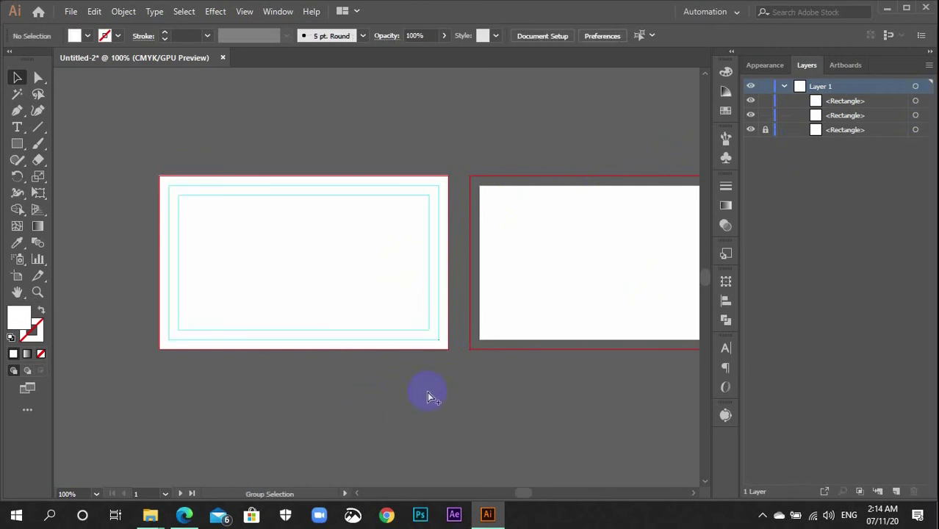
- Unlock all and group the white background with the two cyan guide rectangles on the left card
key("ctrl+alt+2")
left_click(430, 394)
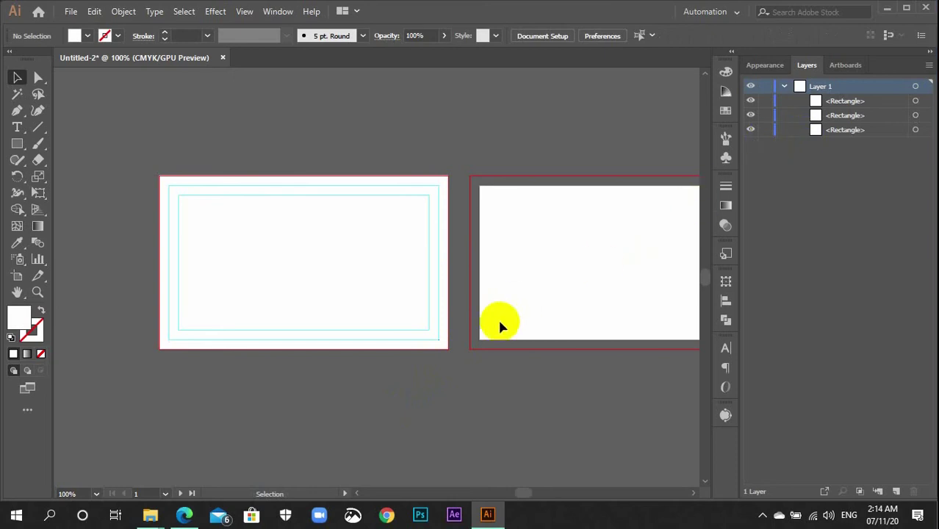
left_click_drag(409, 373, 341, 267)
key("ctrl+g")
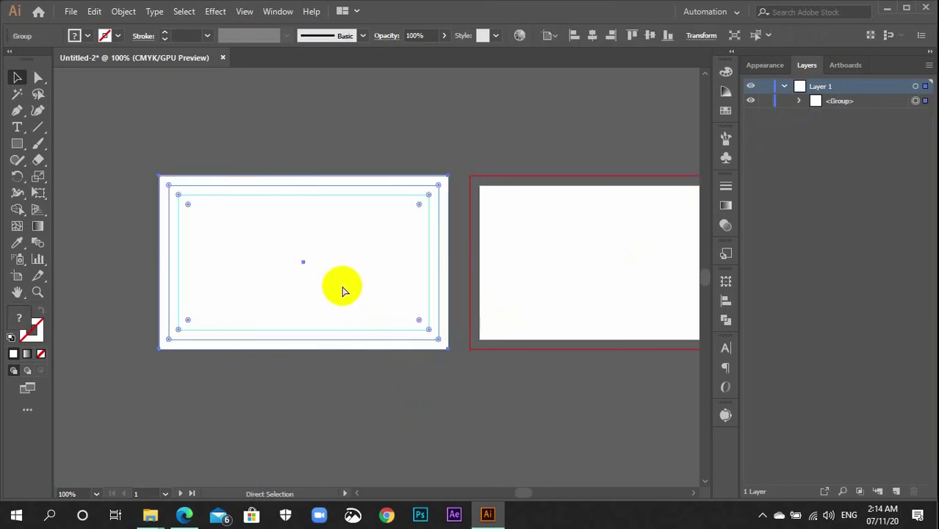
left_click(354, 371)
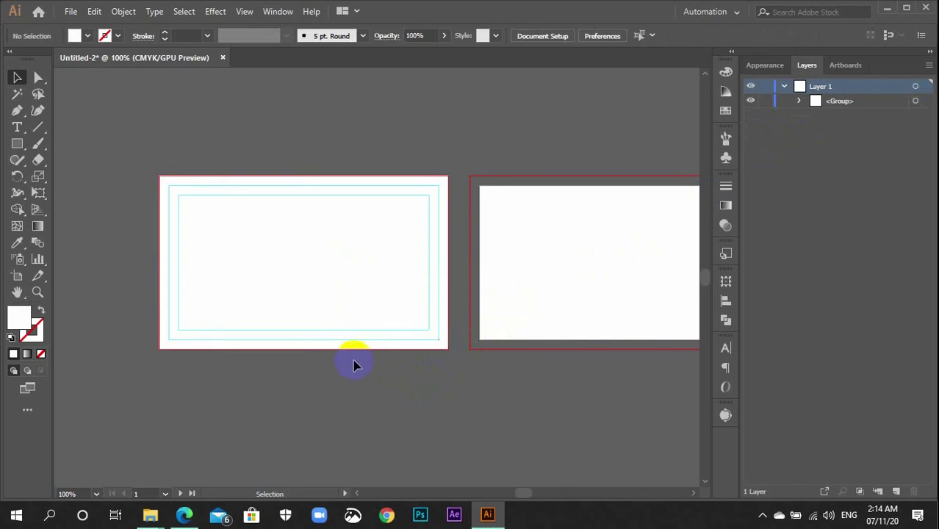
key("ctrl+plus")
key("ctrl+plus")
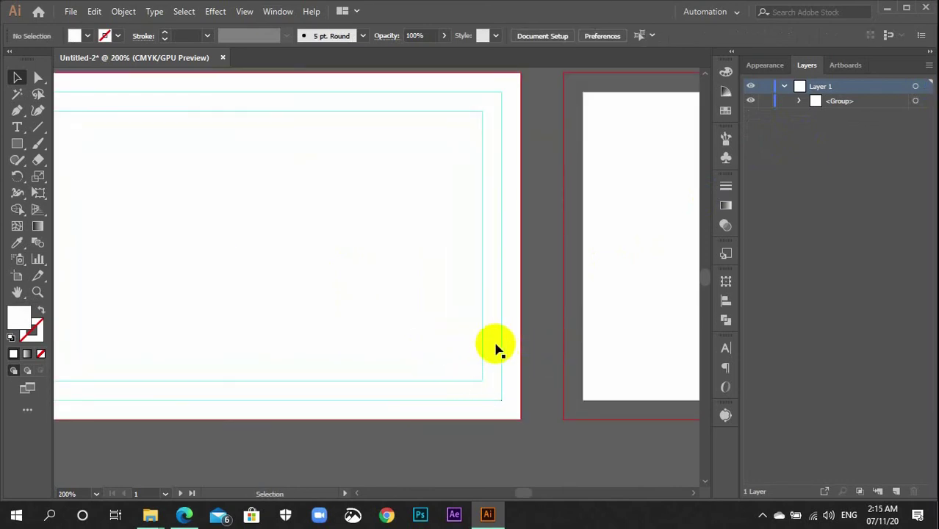
key("a")
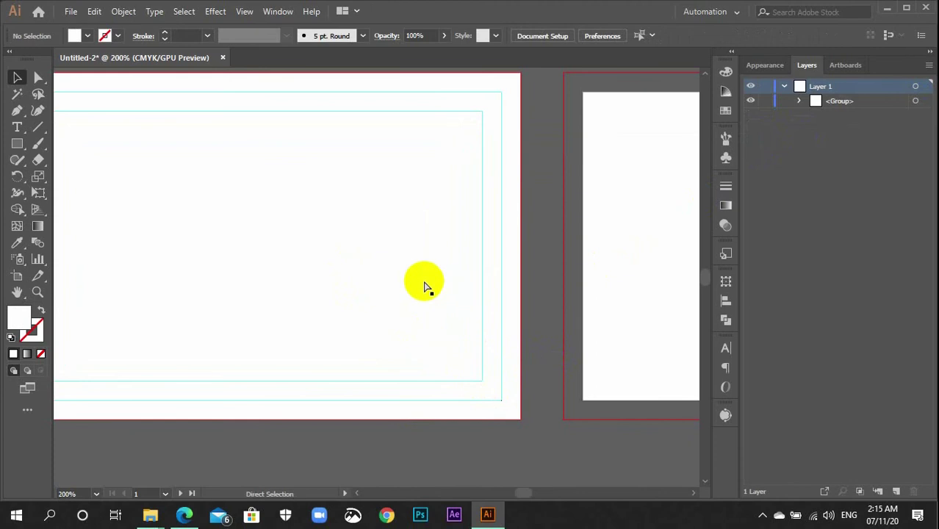
key("ctrl+minus")
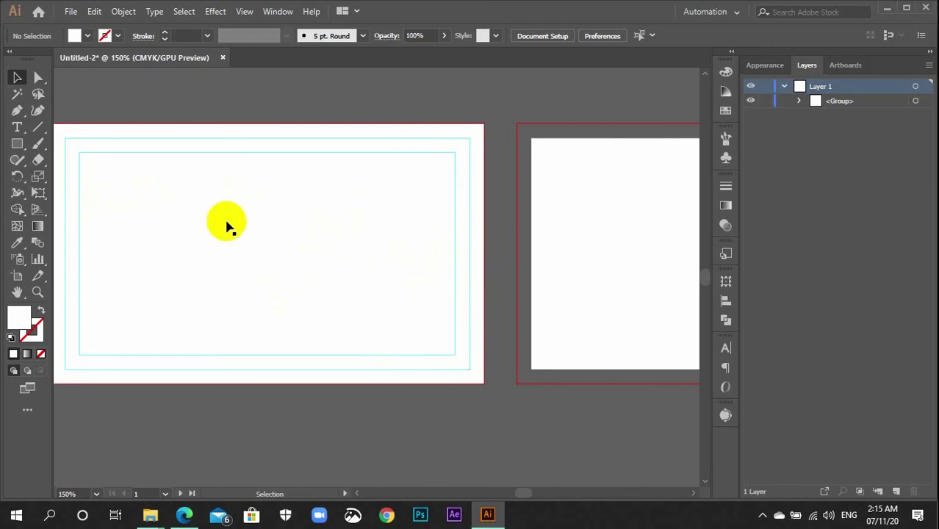
left_click(474, 267)
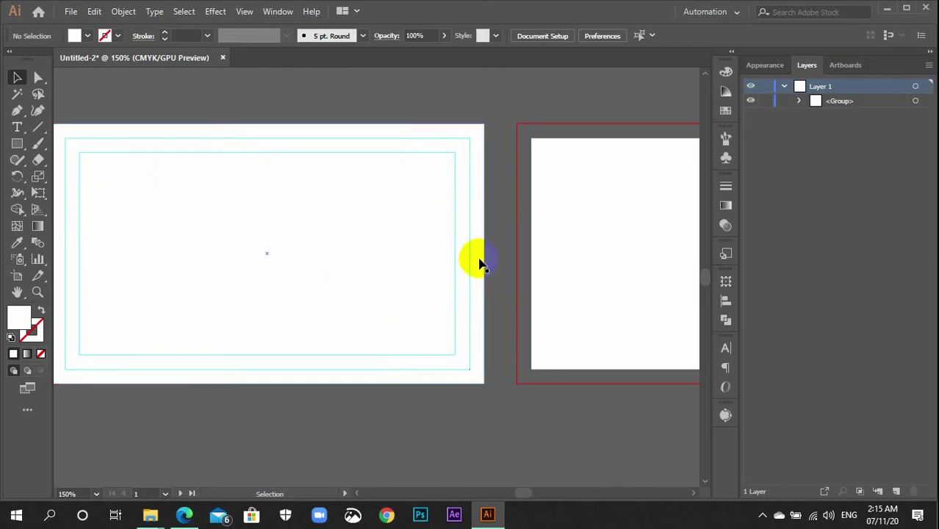
key("ctrl+minus")
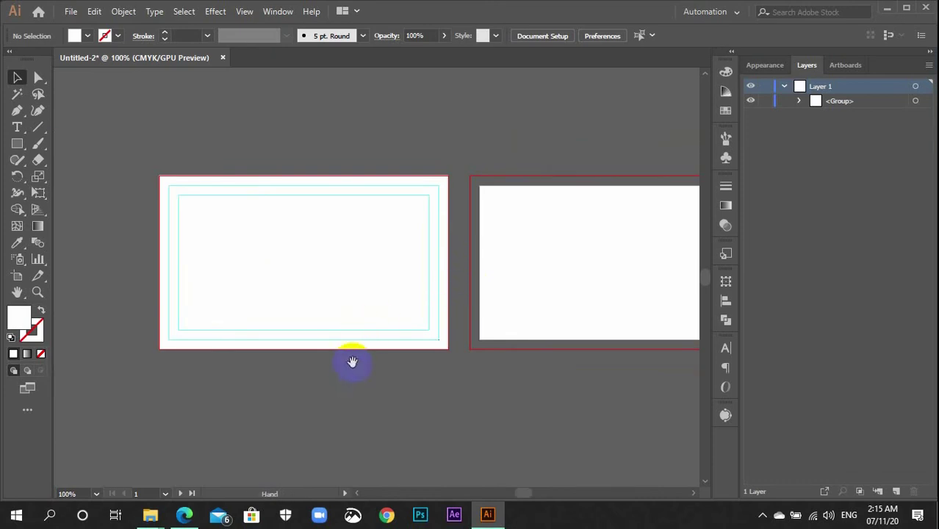
left_click_drag(352, 361, 378, 380)
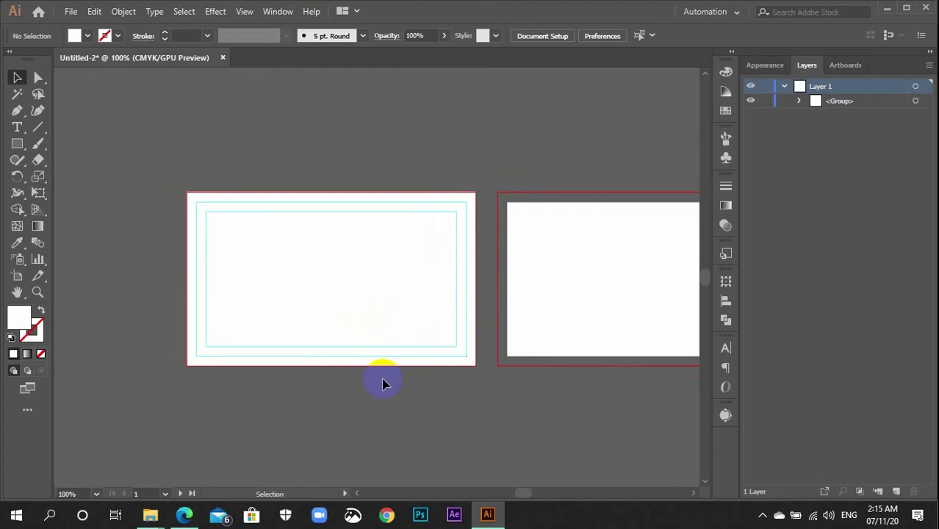
- Duplicate the left card's group onto the right artboard
left_click_drag(586, 418, 475, 413)
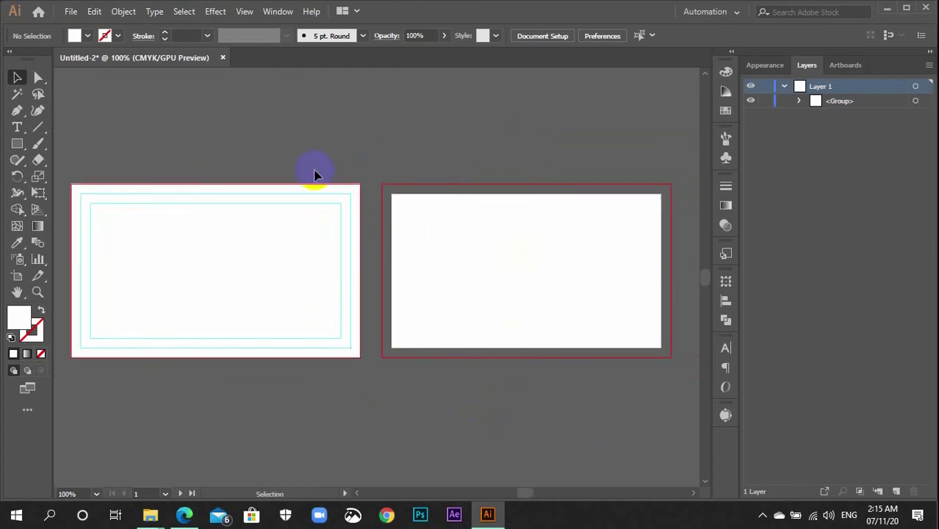
left_click(286, 253)
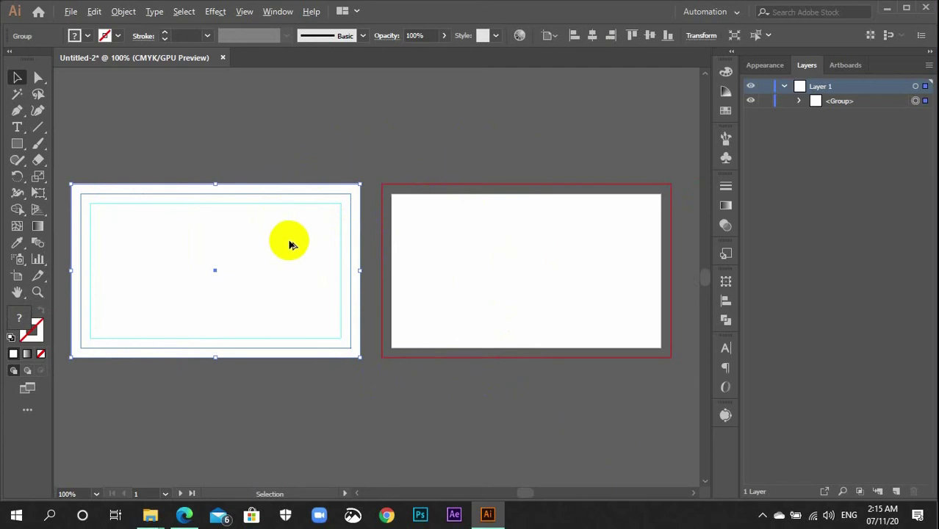
left_click_drag(290, 242, 602, 245)
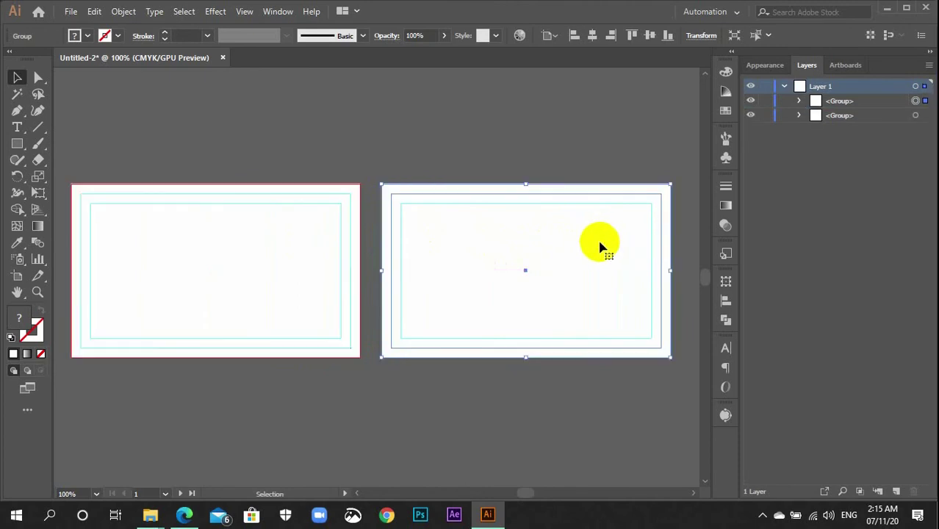
left_click(482, 381)
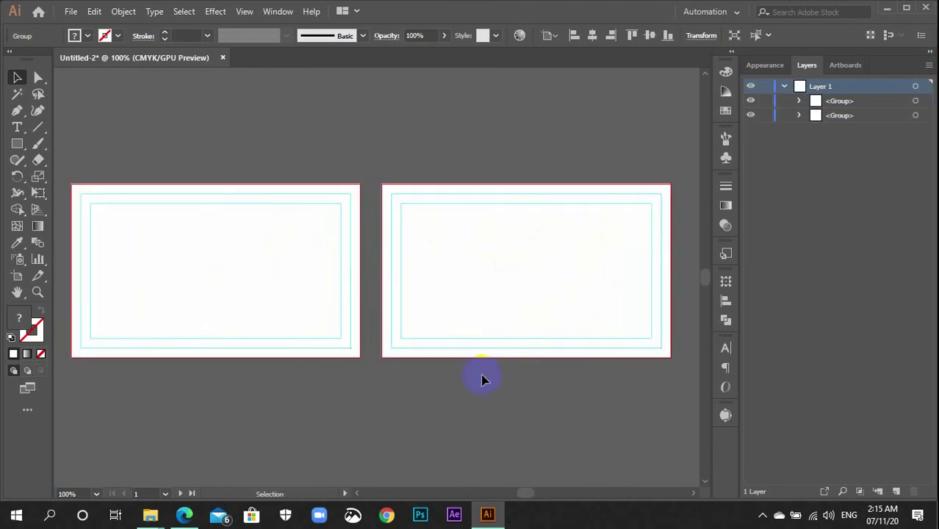
- Lock the artwork groups on both artboards with Ctrl+2 and the Layers lock column
left_click_drag(459, 398, 325, 304)
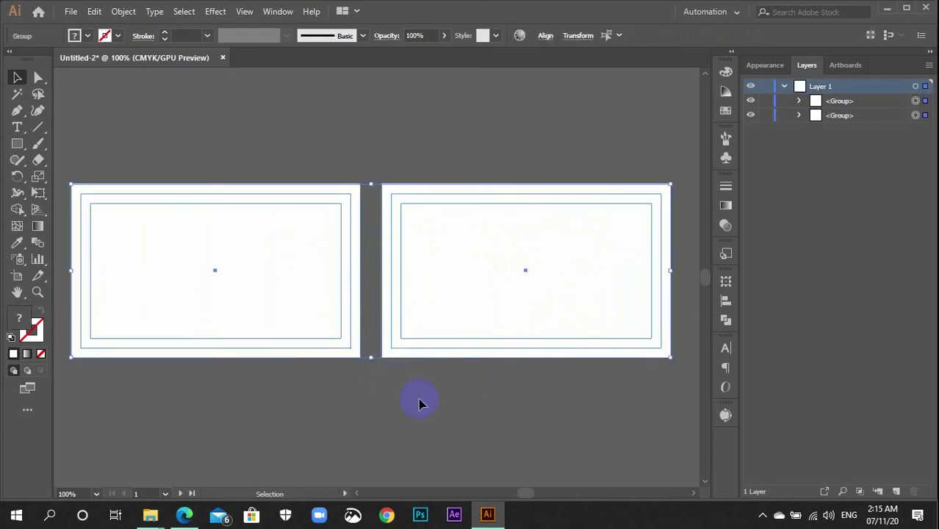
key("a")
key("ctrl+2")
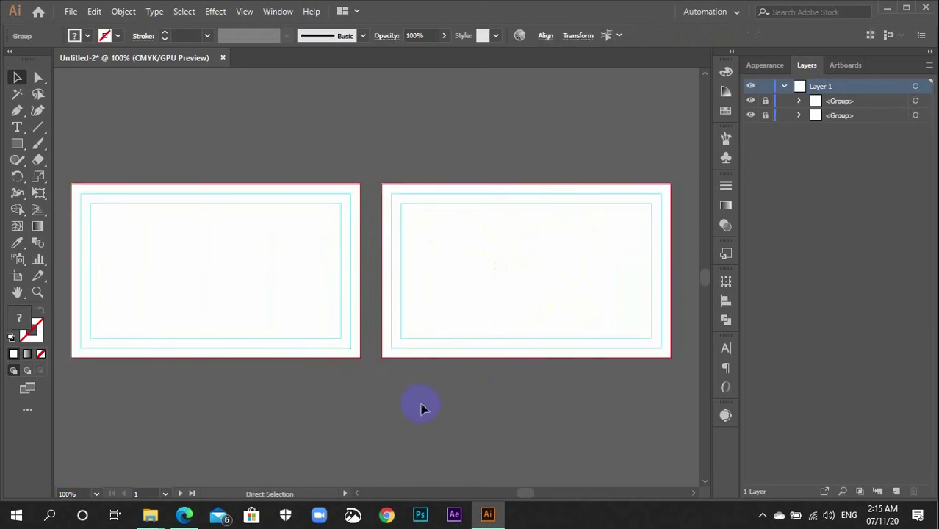
key("v")
left_click(419, 351)
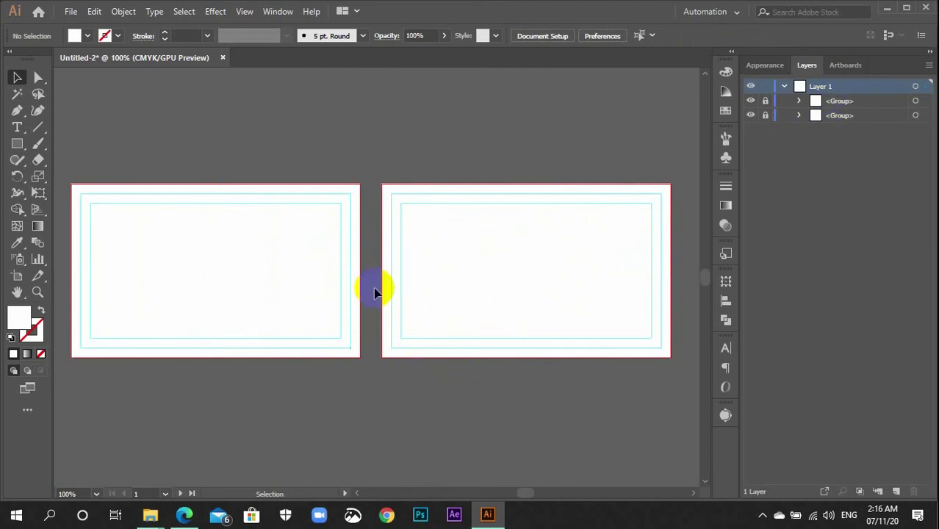
- Draw a rectangle covering the entire left artboard out to the bleed
scroll(392, 292, "left", 2)
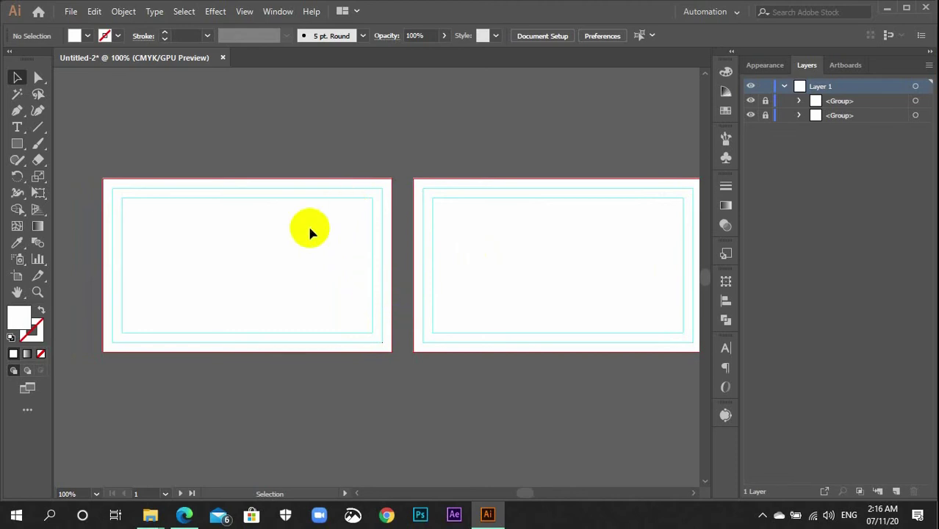
left_click_drag(310, 231, 376, 243)
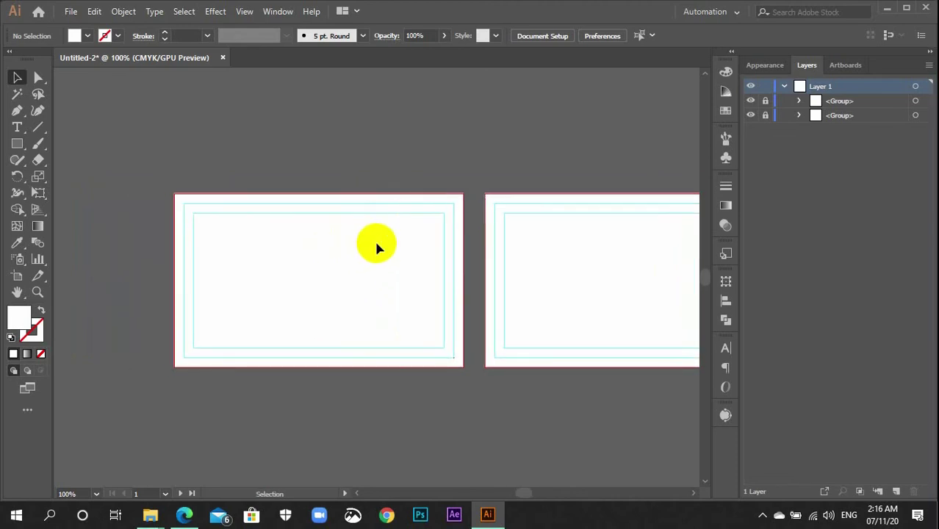
key("m")
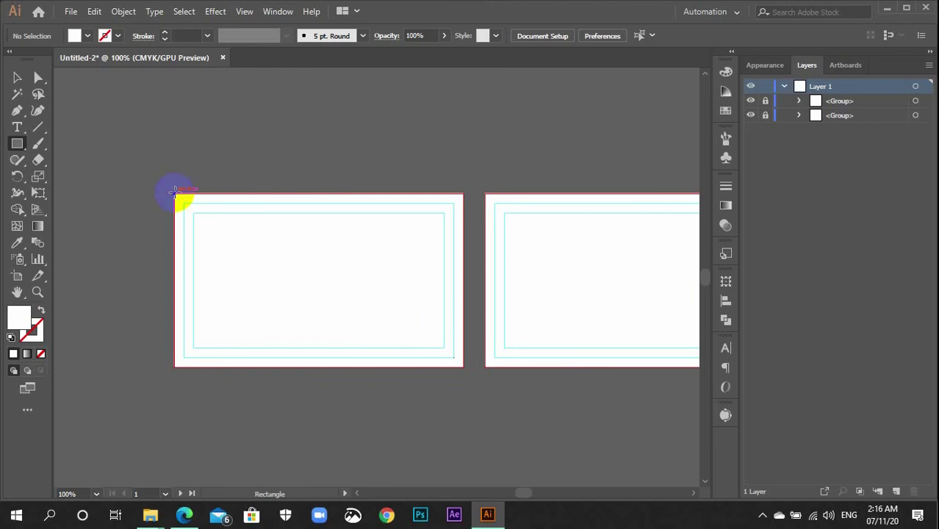
left_click_drag(175, 193, 454, 358)
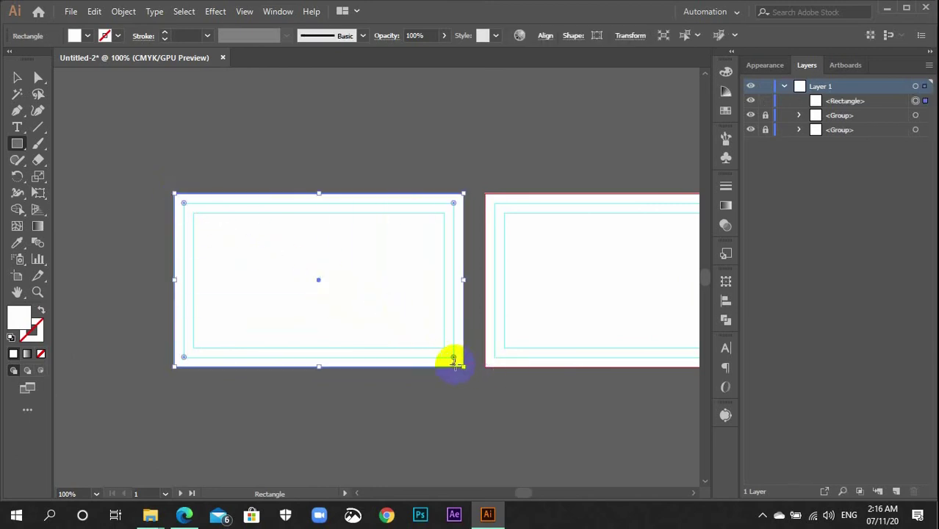
- Fill the rectangle with black at K 95% in the Color panel
left_click(726, 74)
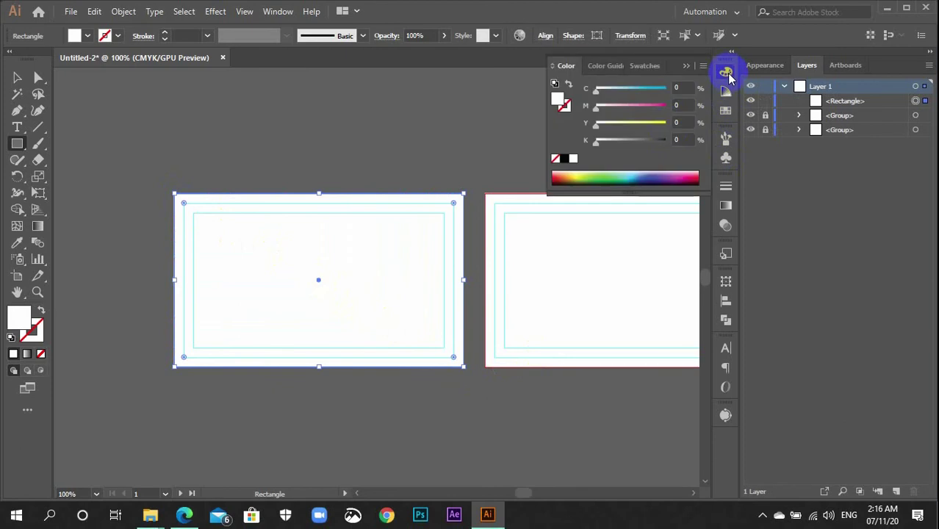
left_click_drag(668, 129, 588, 142)
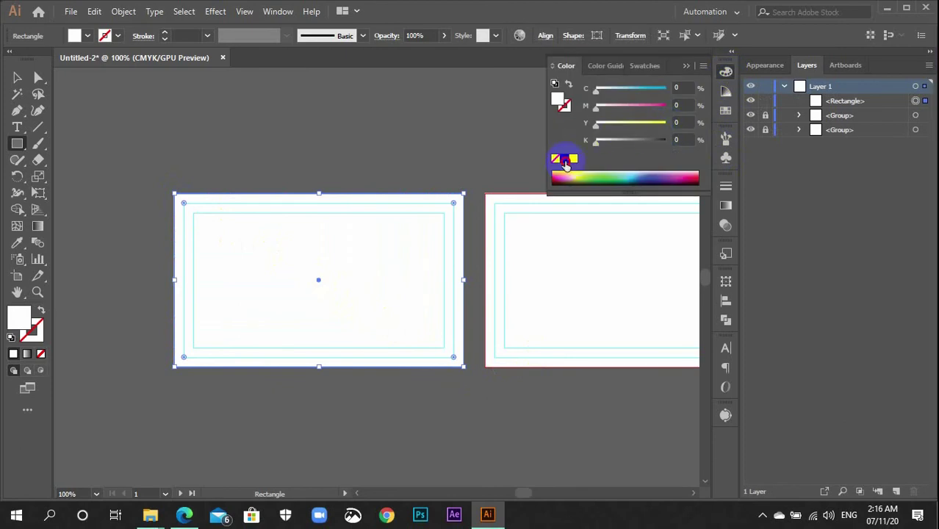
left_click(563, 157)
left_click(682, 140)
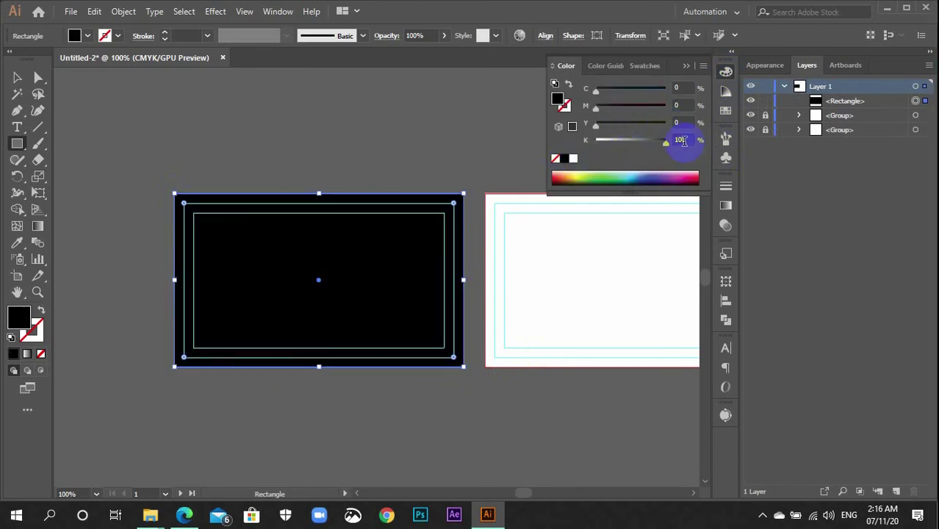
left_click(695, 125)
left_click(681, 142)
left_click_drag(689, 140, 654, 138)
type("95")
key("Return")
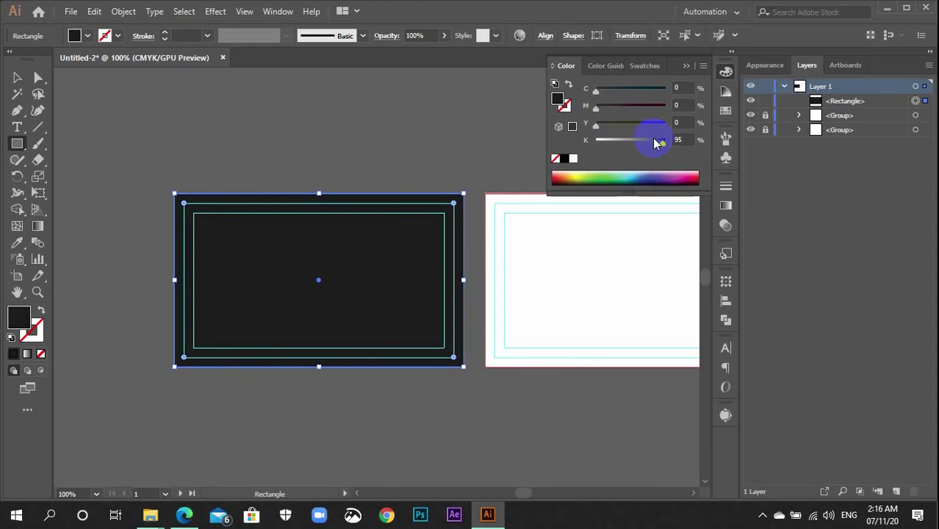
- Collapse the Color panel, deselect, and recentre the view on the dark card
key("v")
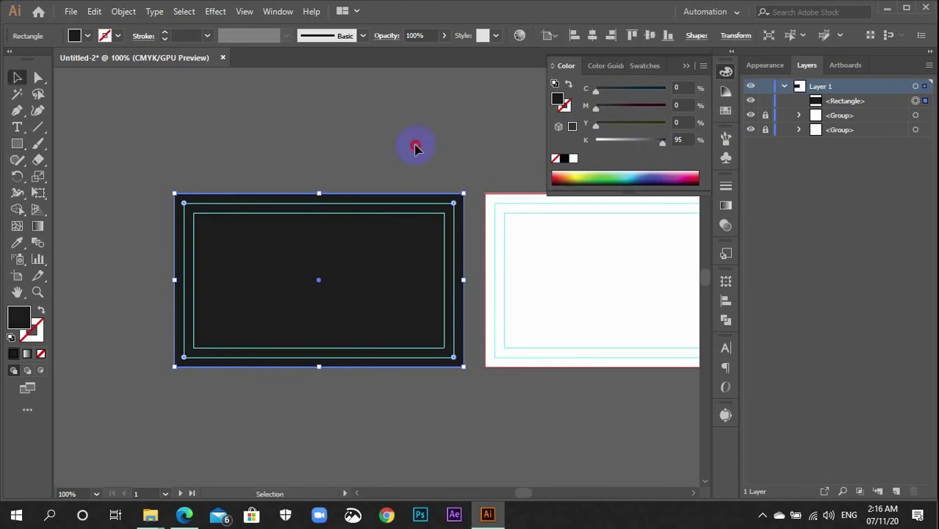
left_click(415, 143)
left_click(421, 232)
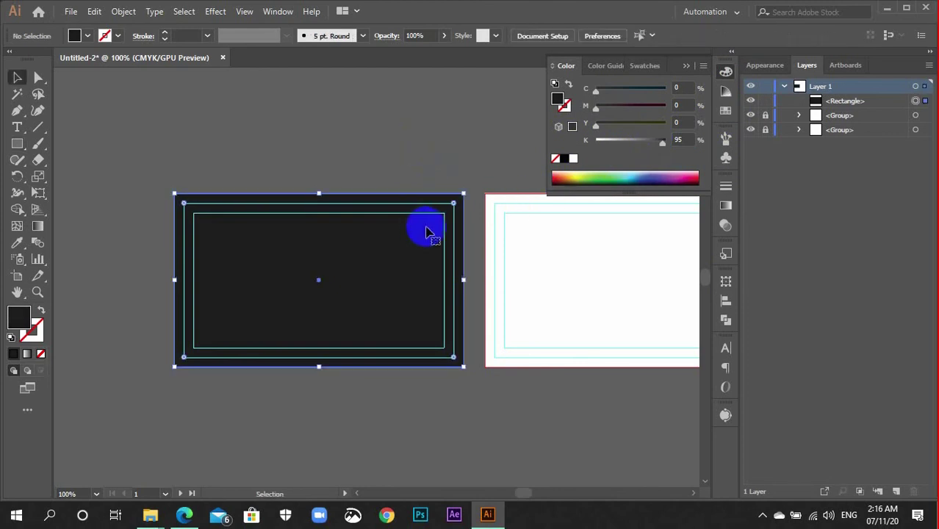
left_click(728, 72)
left_click(530, 118)
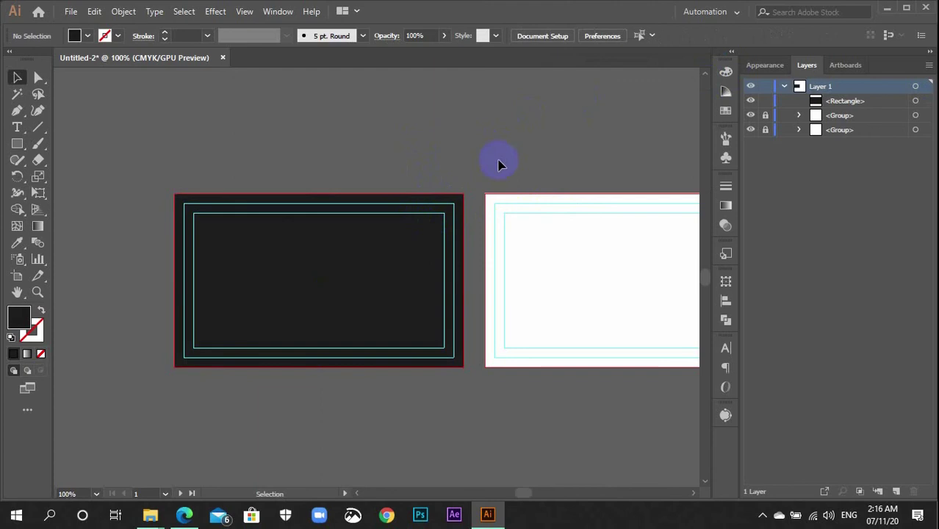
scroll(443, 217, "down", 2)
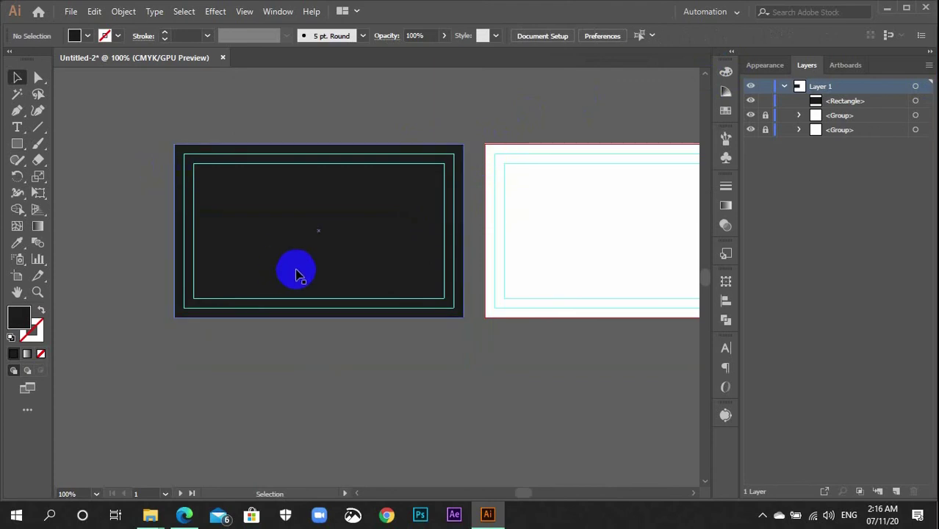
scroll(308, 265, "up", 2)
scroll(308, 265, "down", 2)
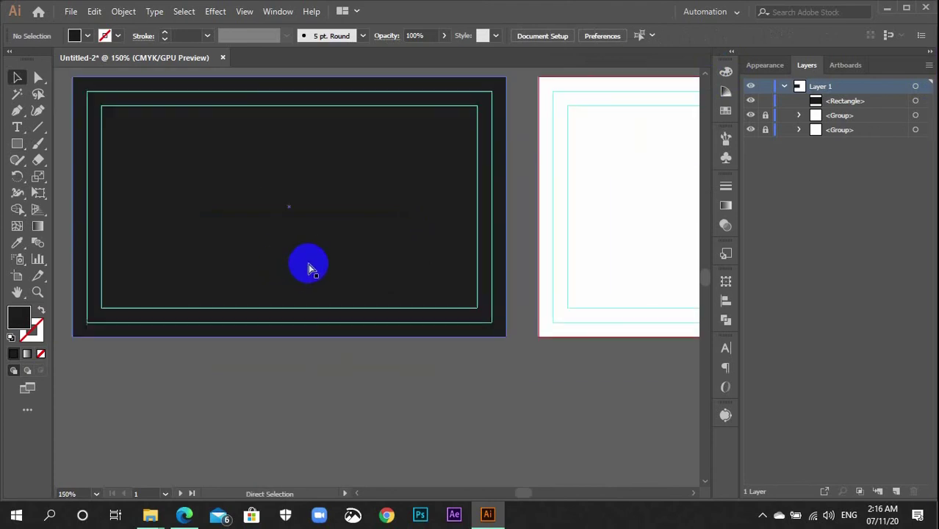
scroll(308, 265, "up", 1)
left_click_drag(298, 250, 352, 298)
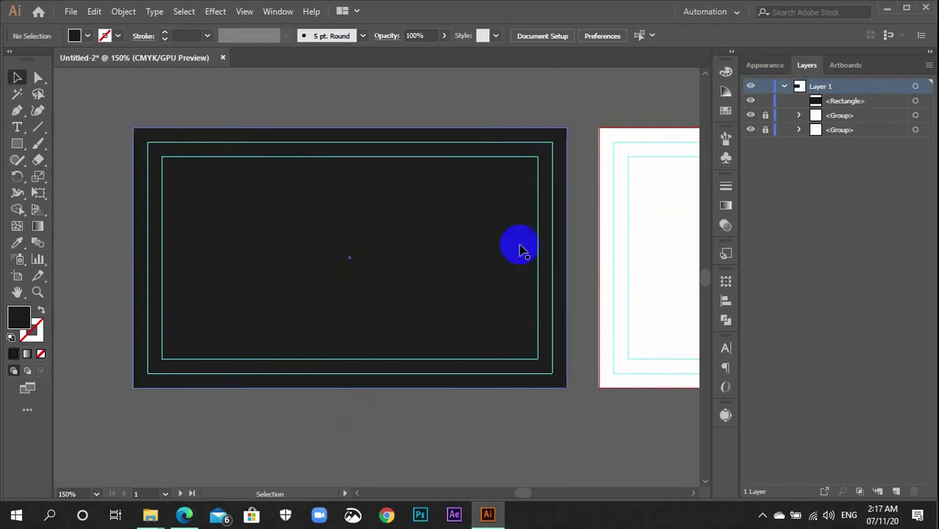
- Bring up the striped-pattern folder in File Explorer and select the 4120 EPS file
mouse_move(150, 517)
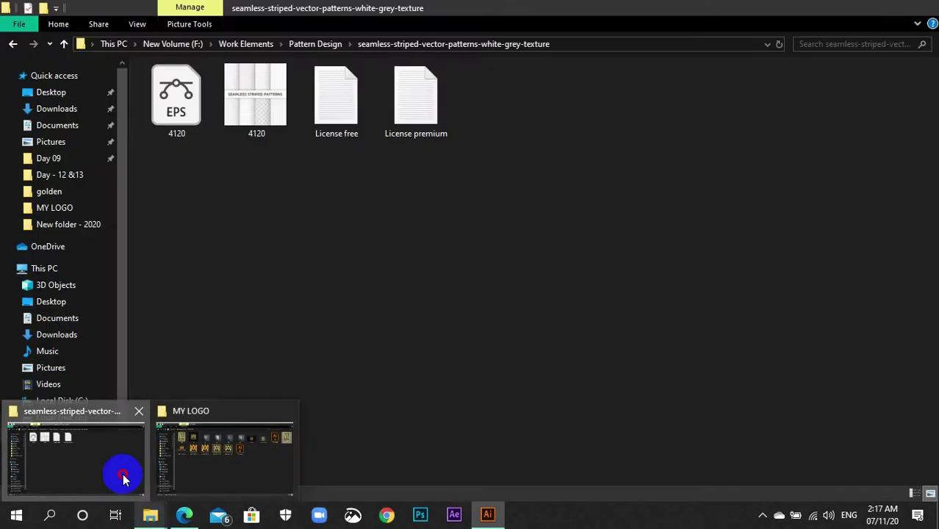
left_click(121, 478)
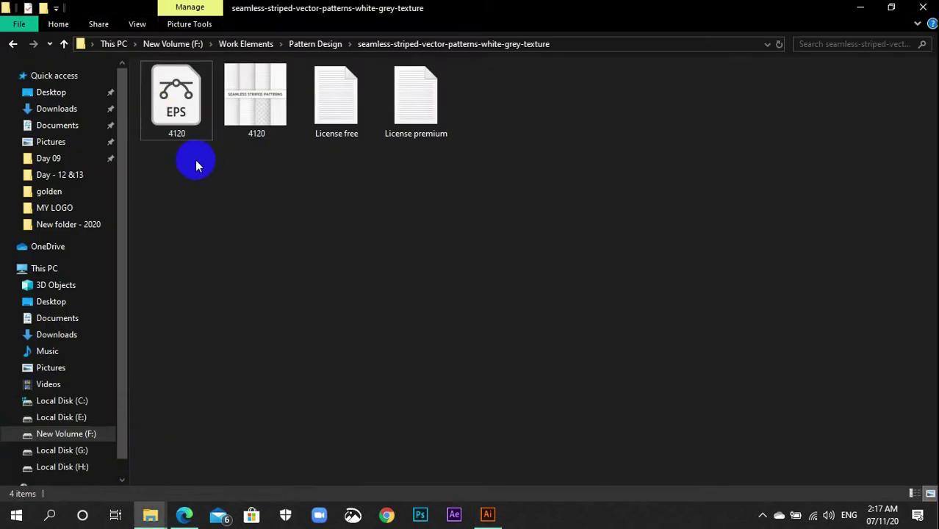
left_click(240, 132)
left_click(177, 135)
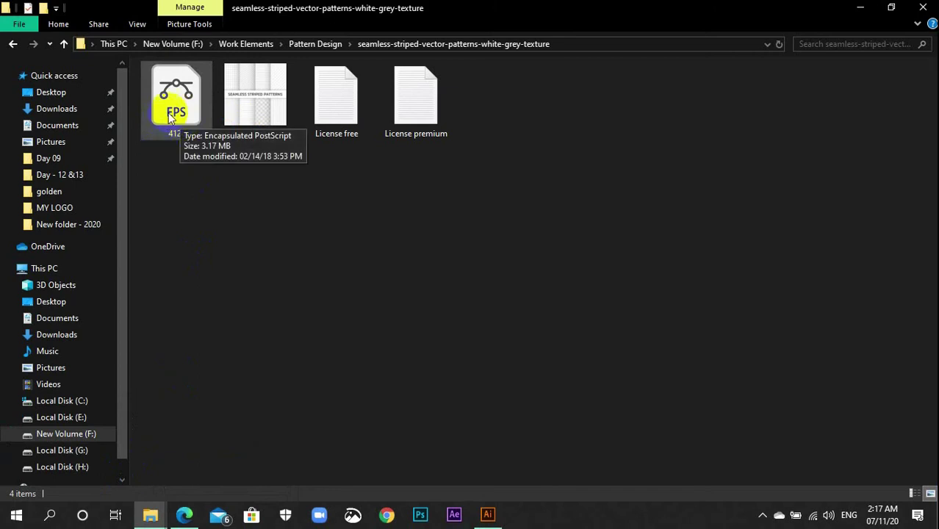
left_click(170, 116)
- Open the 4120 EPS pattern file and zoom out to see the whole pattern sheet
double_click(171, 116)
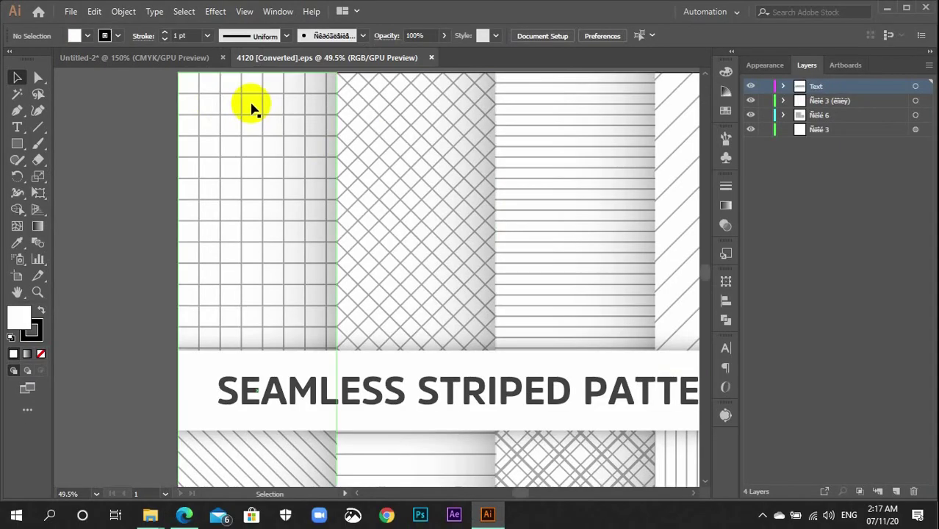
key("ctrl+minus")
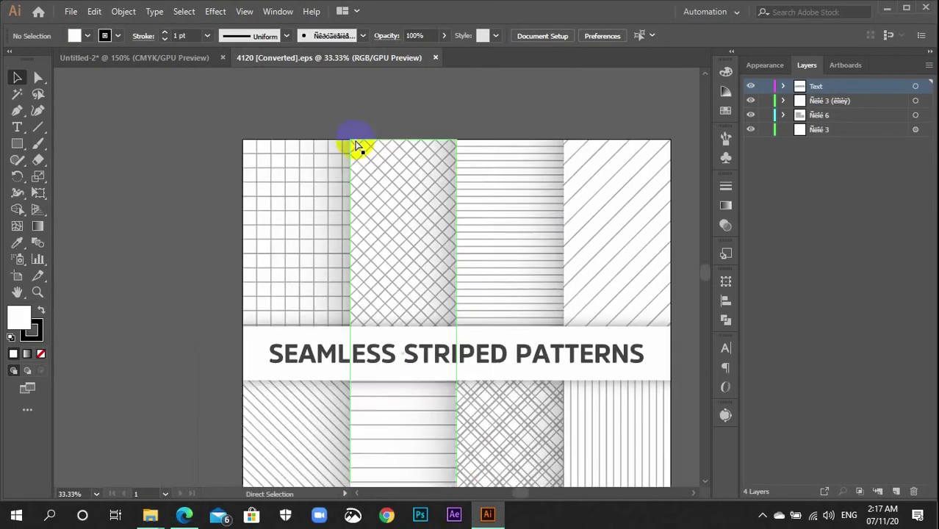
key("ctrl+minus")
left_click_drag(419, 230, 387, 185)
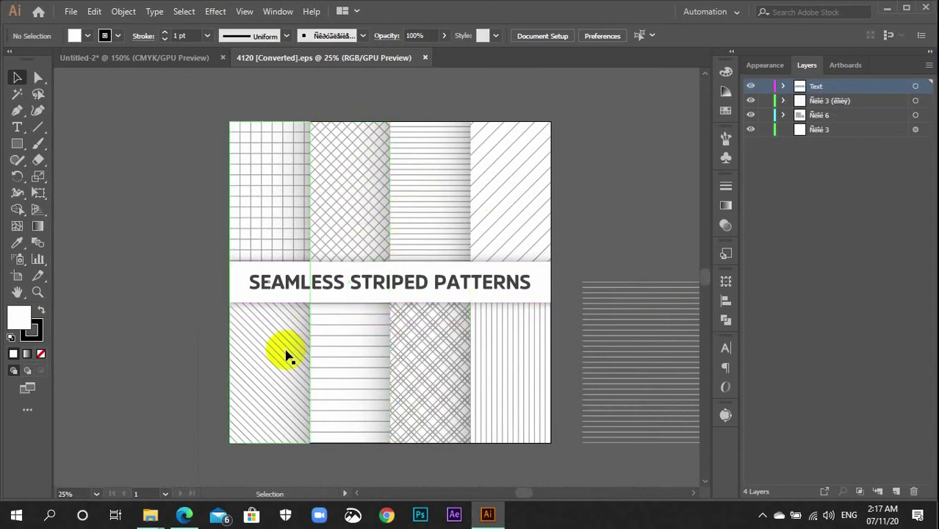
- Delete the white cover rectangle and drag the crosshatch tile onto the Untitled-2 tab
left_click(355, 220)
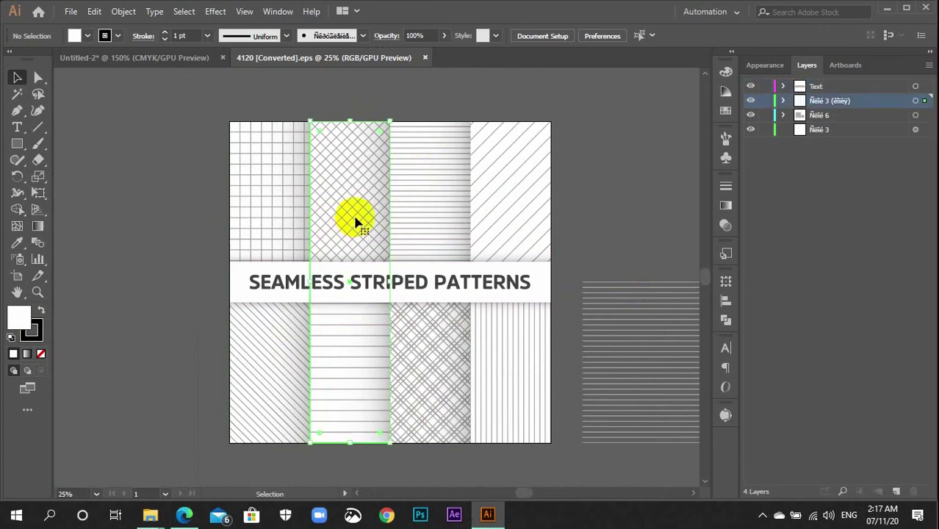
left_click_drag(352, 216, 222, 218)
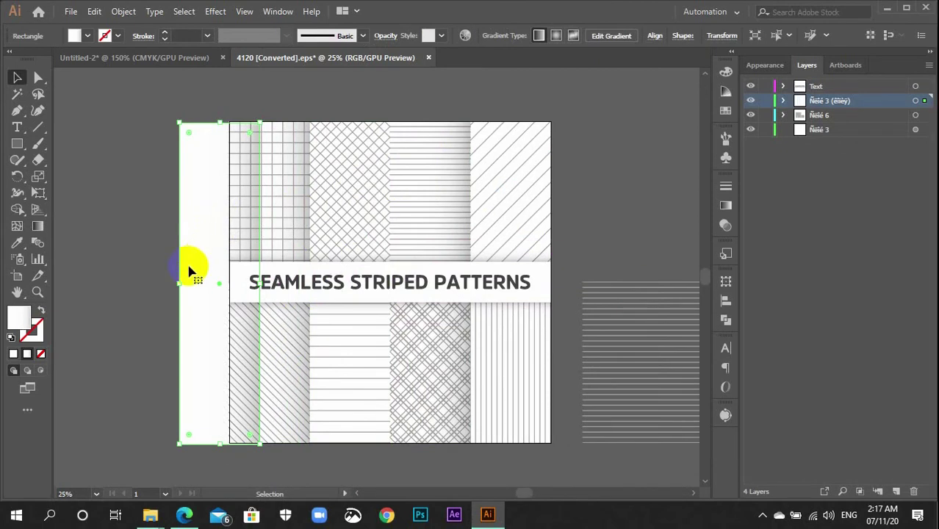
key("Delete")
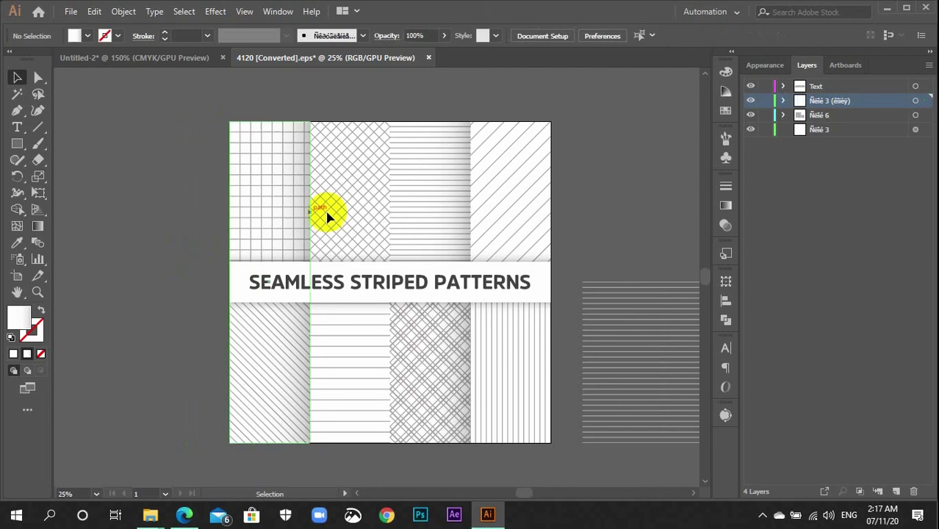
left_click(367, 206)
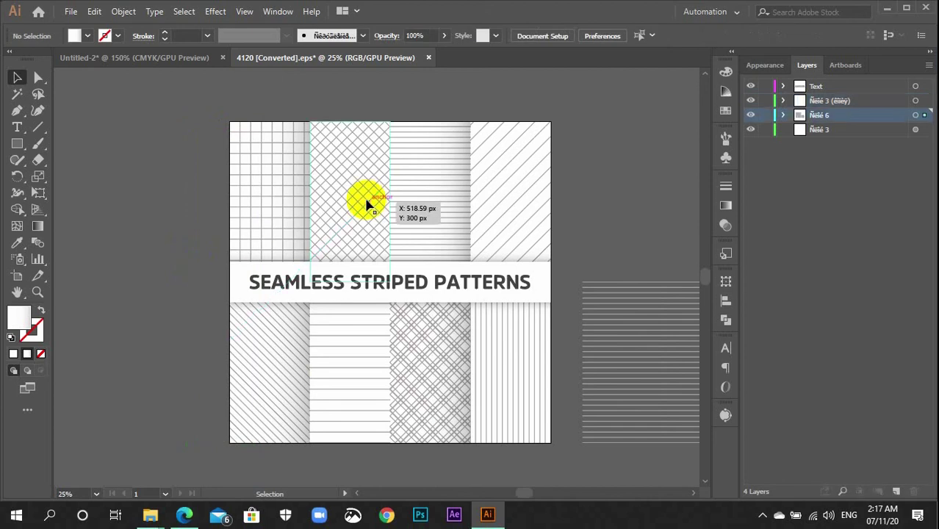
mouse_move(368, 206)
left_mouse_down()
mouse_move(260, 142)
mouse_move(185, 71)
mouse_move(185, 46)
mouse_move(261, 219)
mouse_move(295, 255)
left_mouse_up()
- Zoom out and check the 4120 file before returning to the pasted crosshatch in Untitled-2
key("ctrl+minus")
key("ctrl+minus")
key("ctrl+minus")
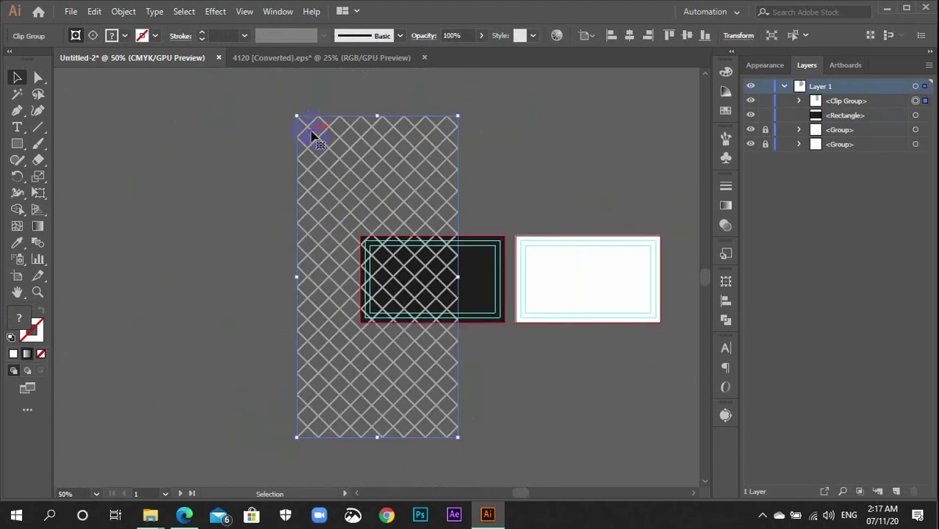
left_click(316, 59)
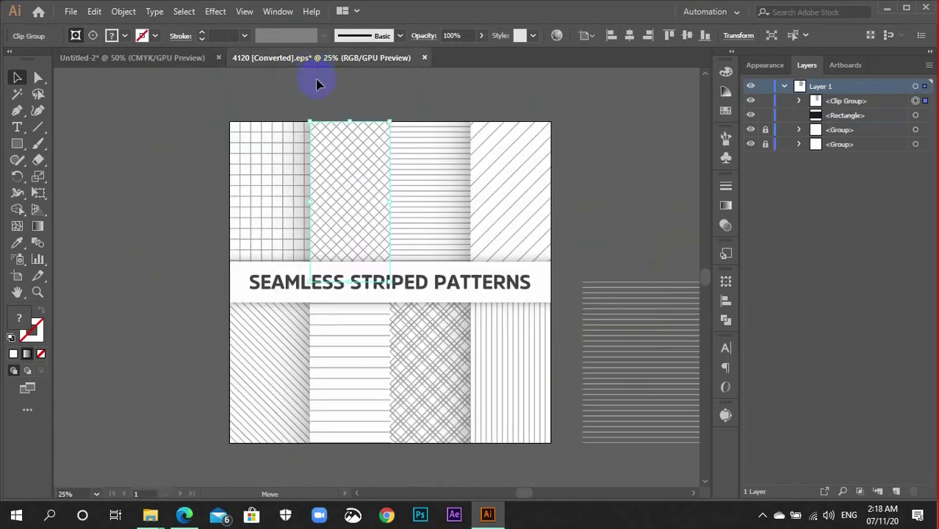
left_click(147, 58)
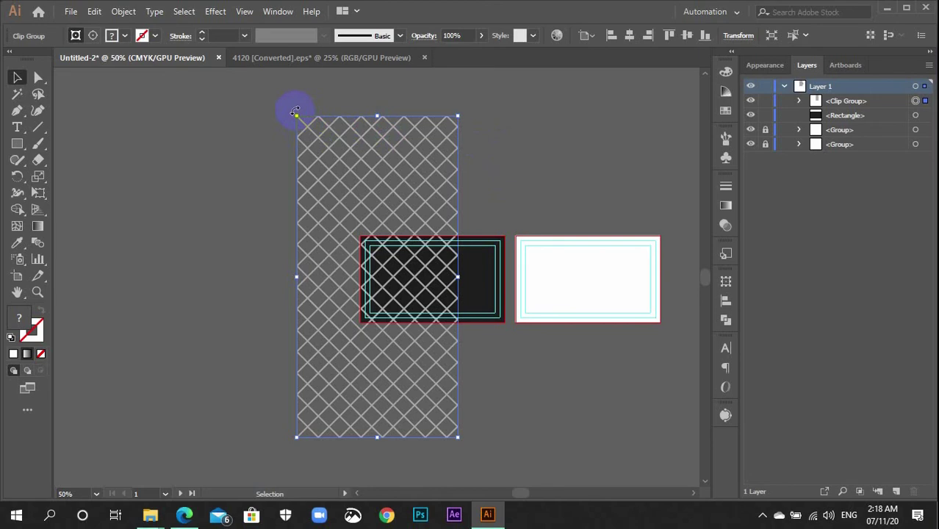
left_click_drag(294, 111, 399, 180)
- Rotate the crosshatch pattern clip group by 90 degrees
right_click(390, 149)
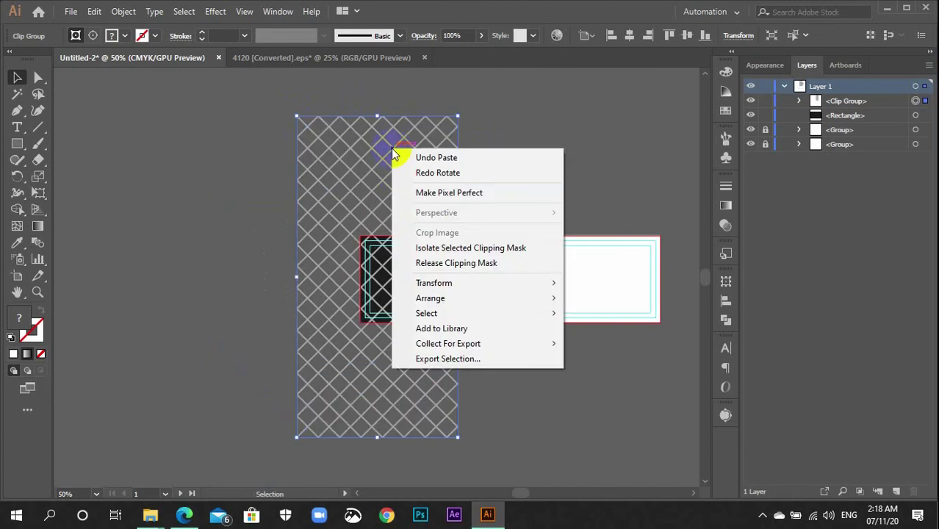
mouse_move(463, 285)
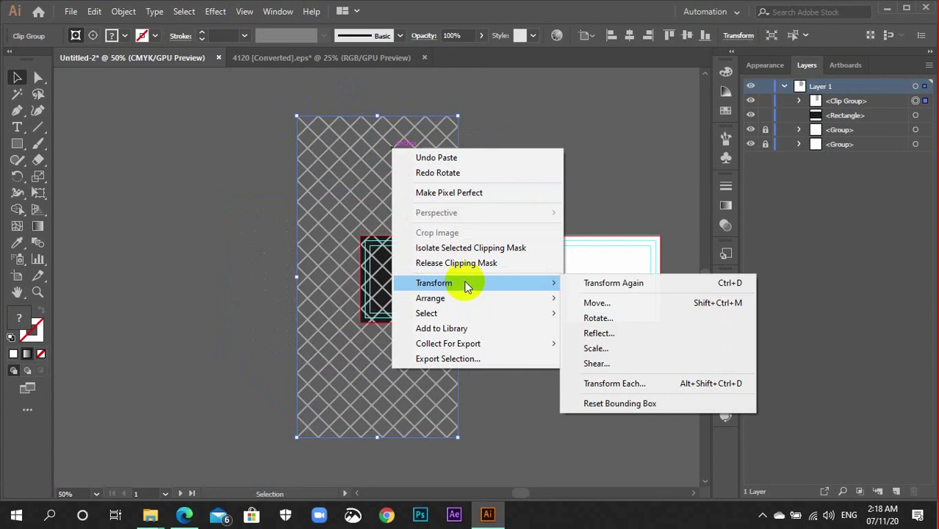
left_click(597, 318)
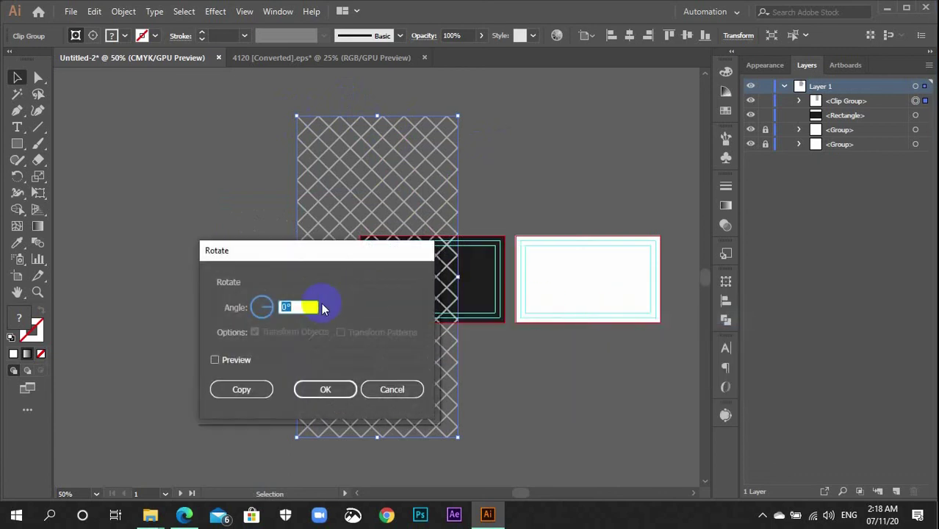
type("90")
left_click(319, 390)
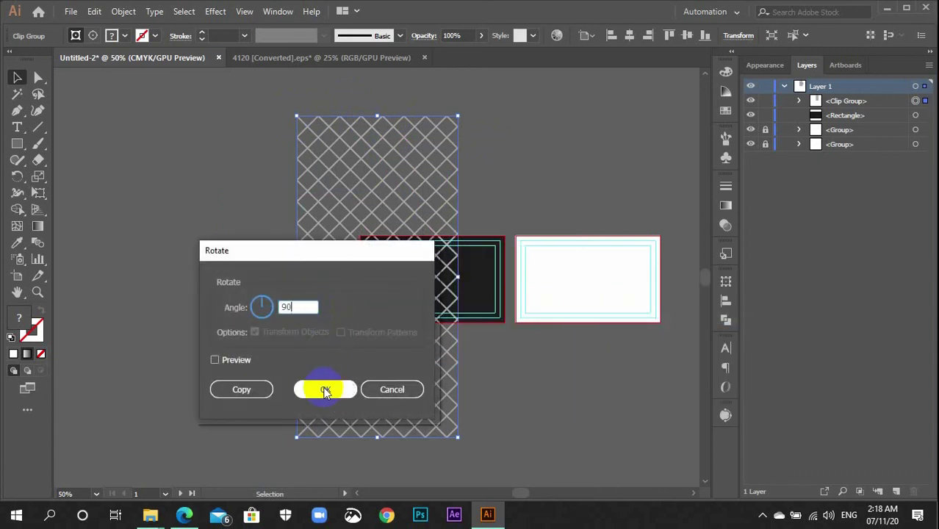
- Resize the crosshatch group to W 3.75 in and H 2.25 in, then zoom to 100%
left_click(381, 413)
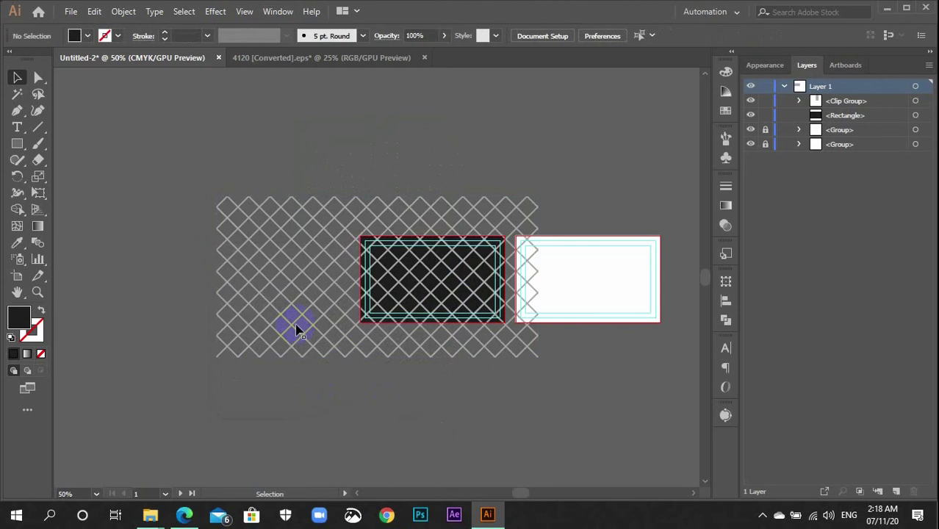
left_click(275, 303)
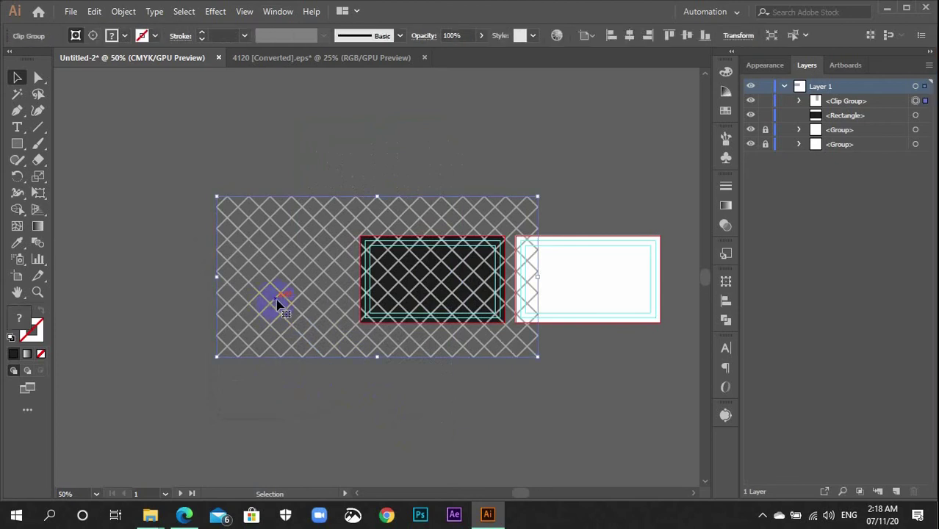
left_click(745, 38)
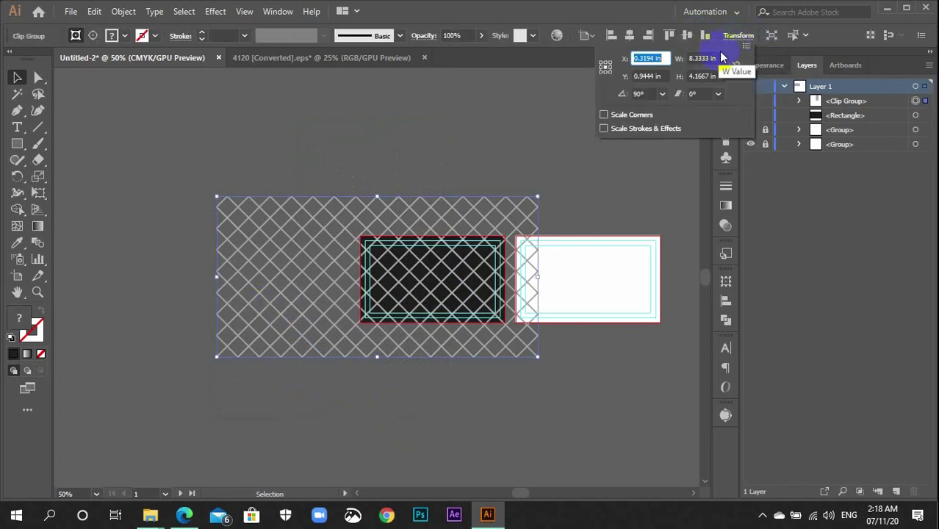
left_click(700, 59)
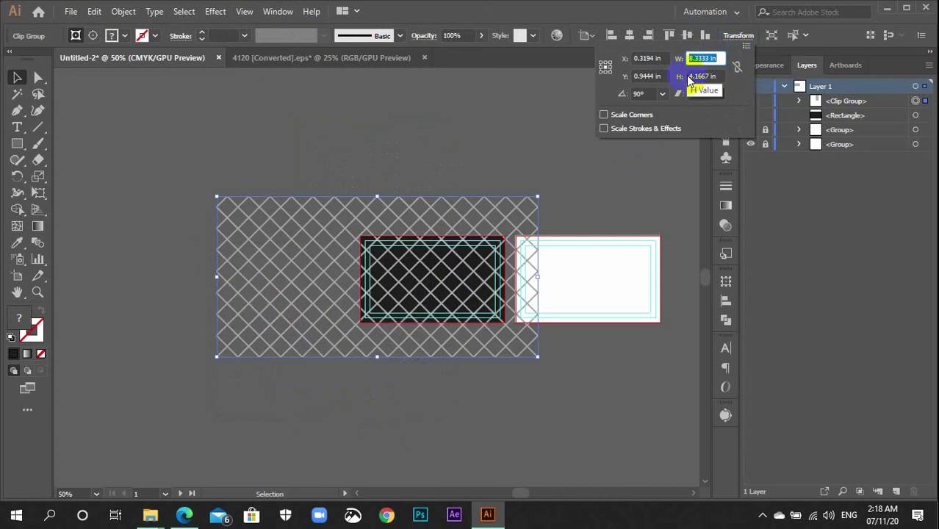
type("3.75")
key("Tab")
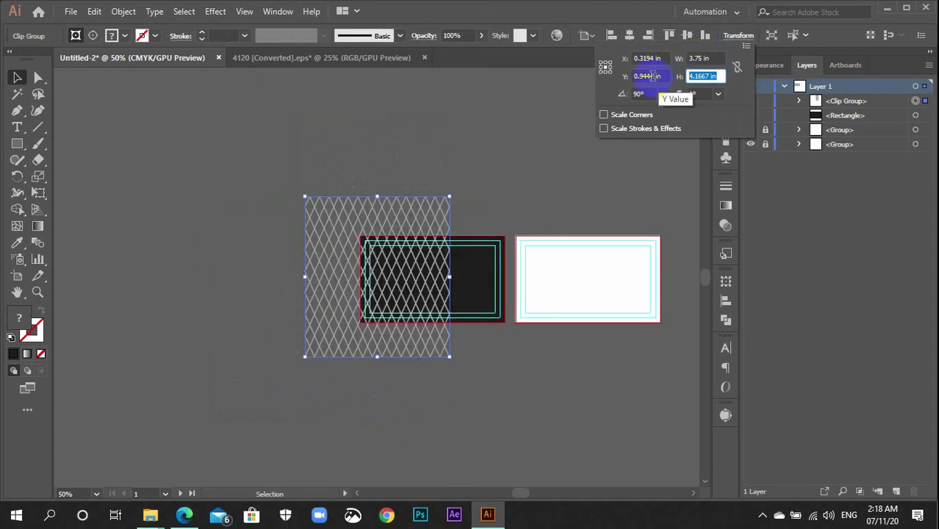
type("2.25")
left_click(711, 62)
left_click(415, 255)
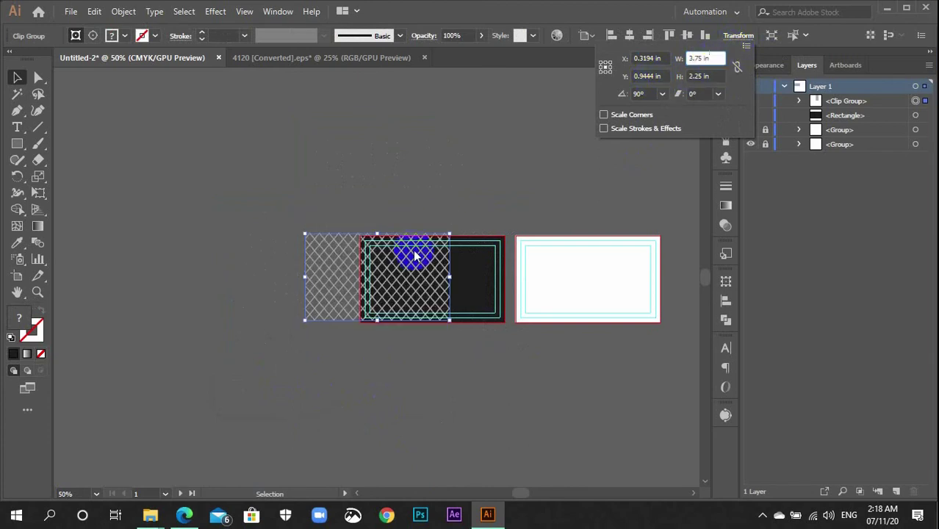
left_click(515, 176)
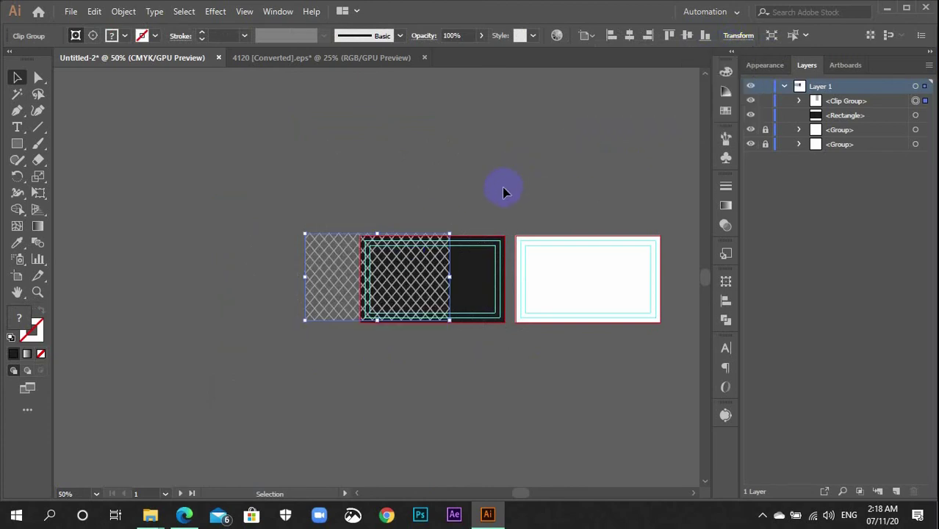
key("a")
key("ctrl+plus")
key("ctrl+plus")
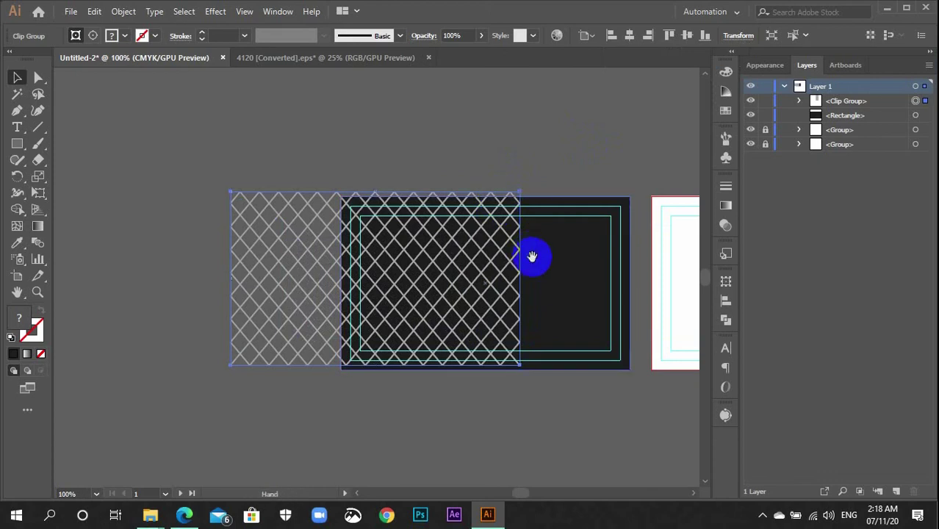
- Drag the crosshatch group right until it snaps onto the dark card rectangle
left_click_drag(533, 254, 447, 260)
key("v")
left_click(204, 269)
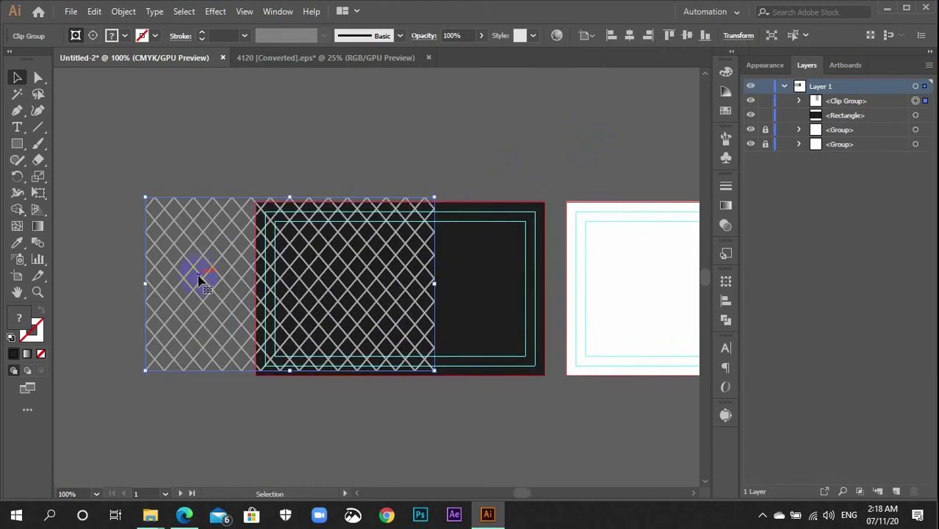
left_click_drag(199, 269, 444, 376)
left_click(445, 383)
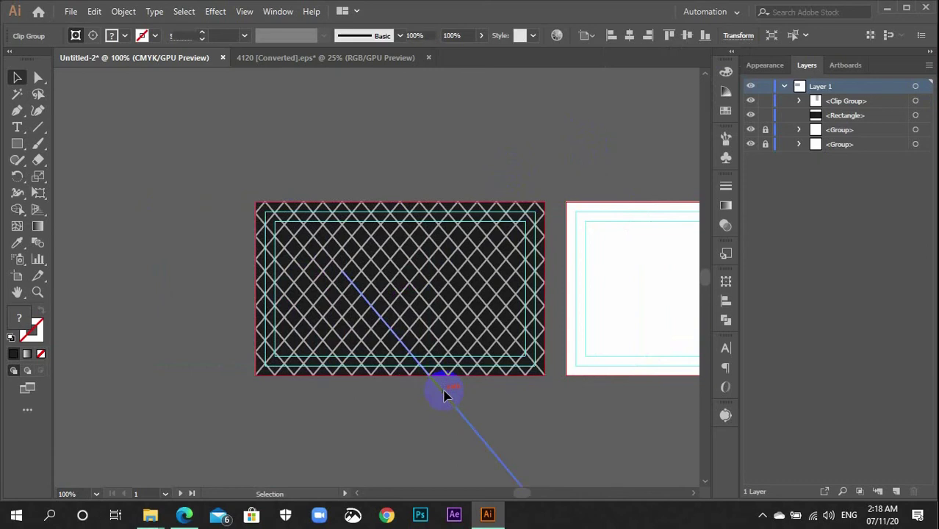
- Zoom to 150%, centre the card, and reselect the pattern clip group
key("ctrl+equal")
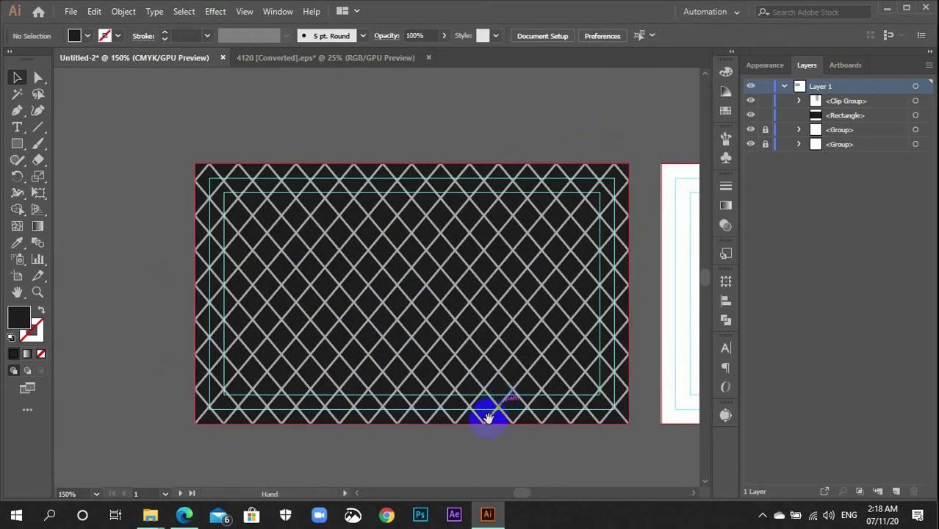
left_click_drag(454, 446, 425, 419)
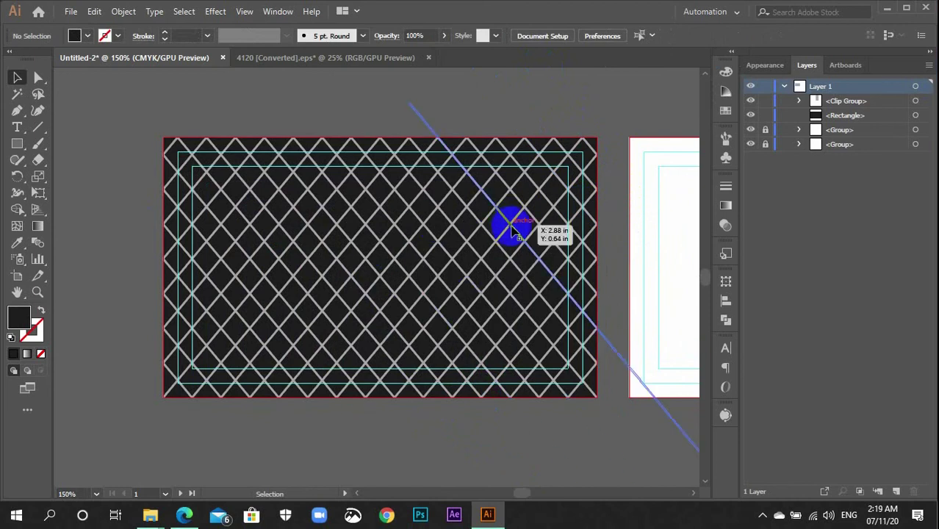
left_click(512, 229)
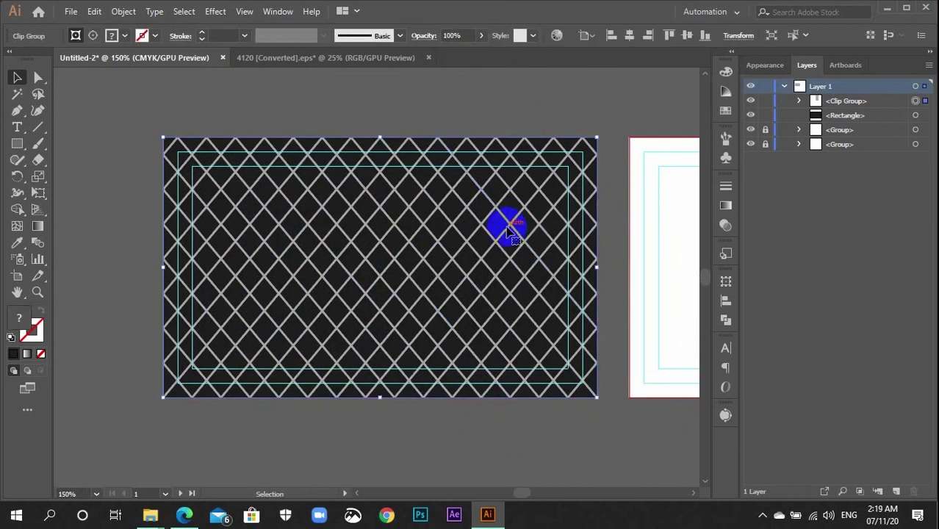
left_click(505, 230)
left_click(471, 252)
left_click(766, 67)
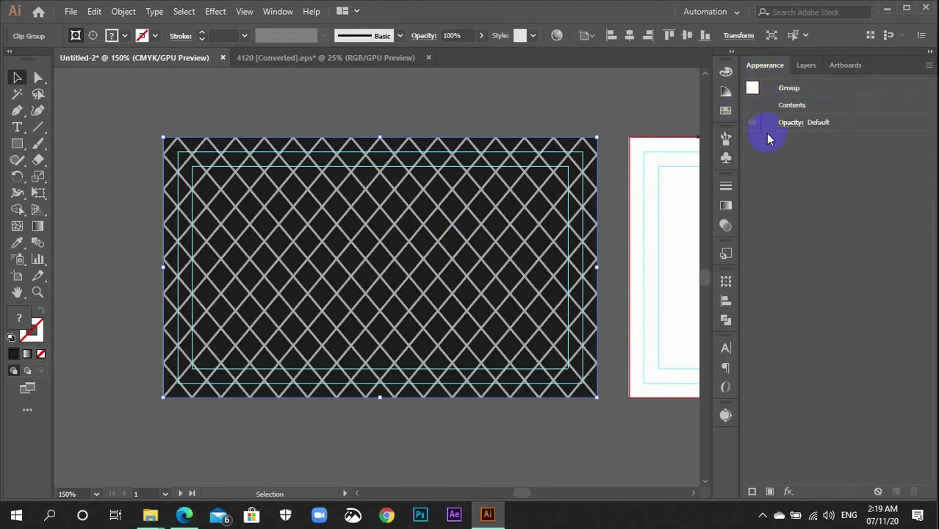
- Set the crosshatch clip group's blending mode to Multiply at 100% opacity
left_click(725, 227)
left_click(726, 227)
left_click(784, 122)
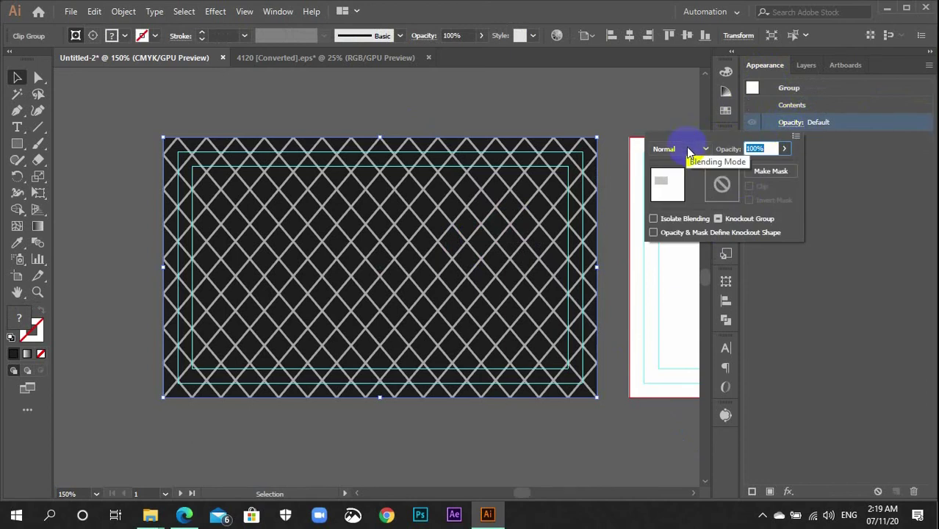
left_click(689, 151)
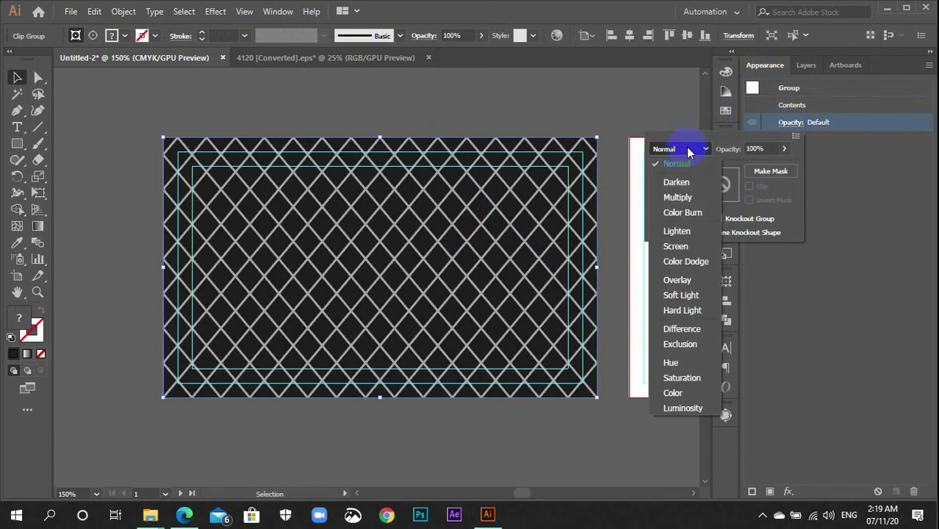
left_click(677, 197)
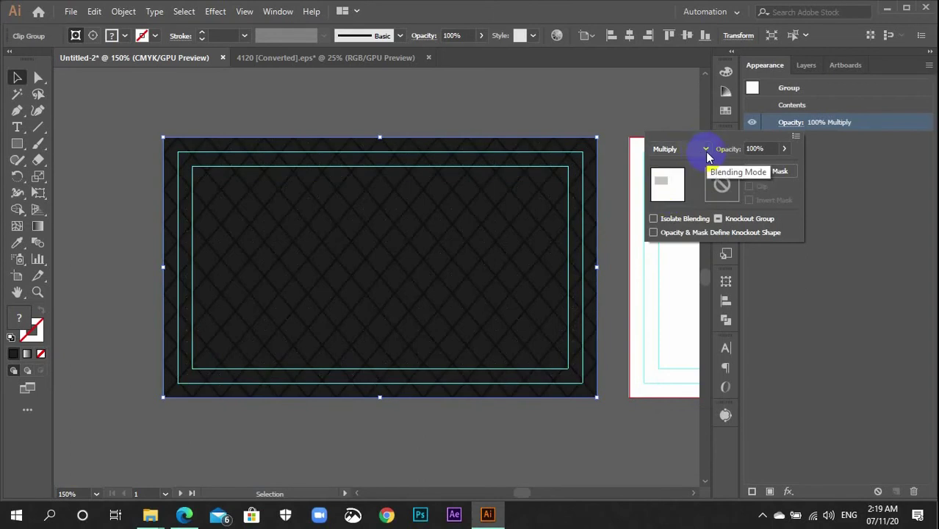
left_click(855, 194)
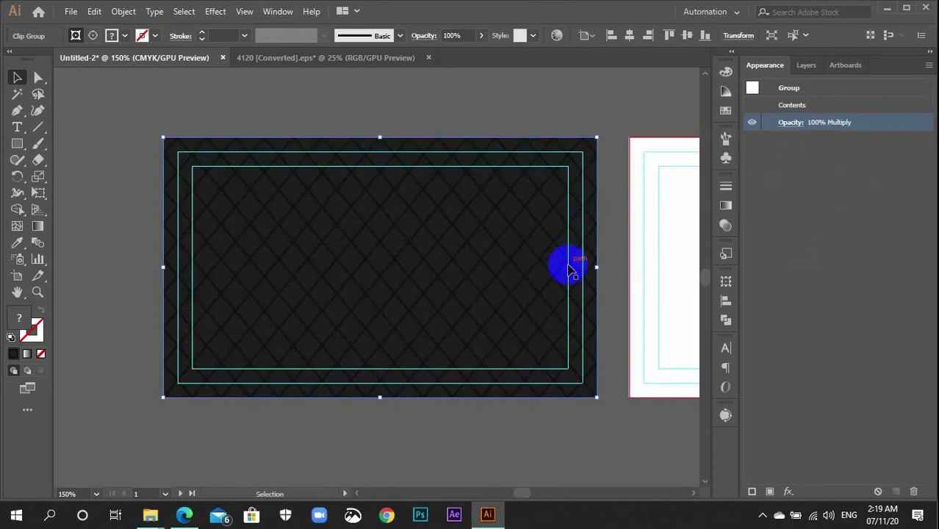
key("ctrl+=")
key("ctrl+=")
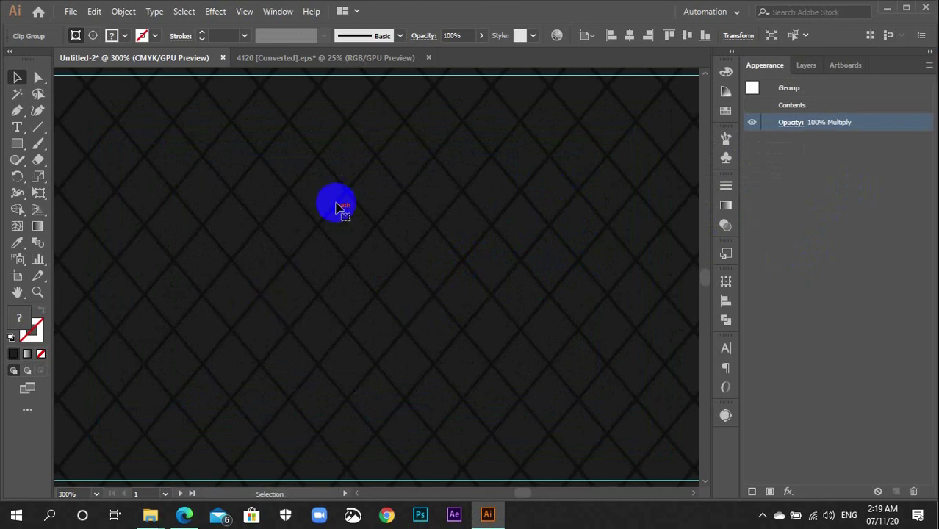
key("ctrl")
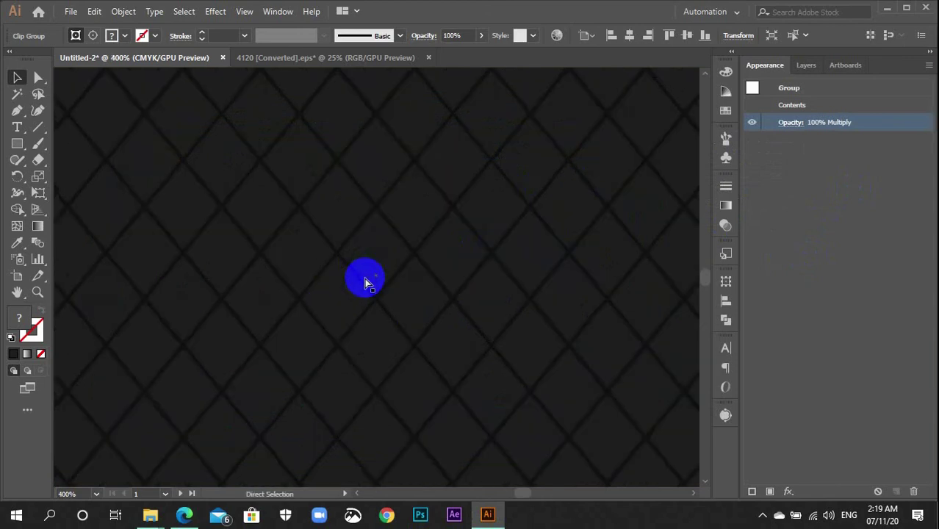
key("ctrl+minus")
key("ctrl+minus")
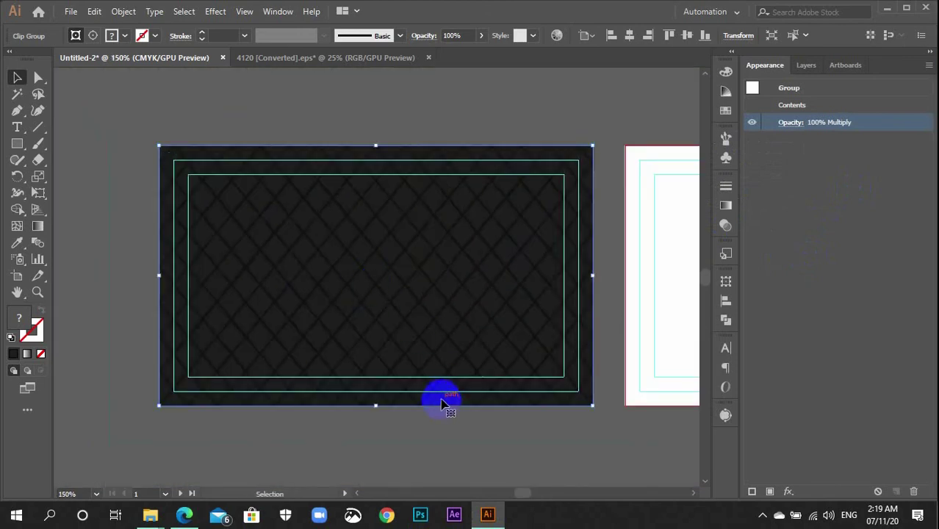
- Marquee-select the crosshatch clip group and dark rectangle, group them with Ctrl+G, and zoom out to 100%
scroll(445, 403, "down", 3)
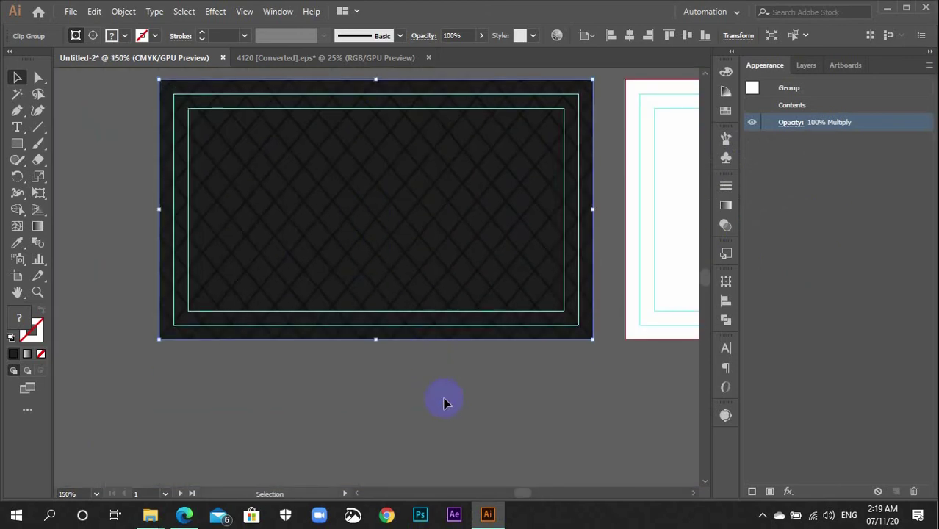
left_click(805, 65)
scroll(531, 292, "up", 2)
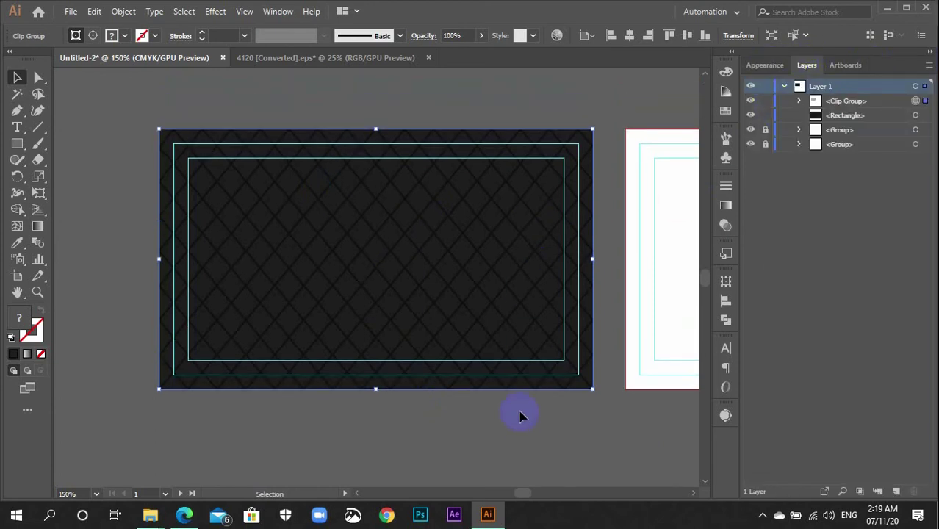
left_click_drag(519, 413, 446, 339)
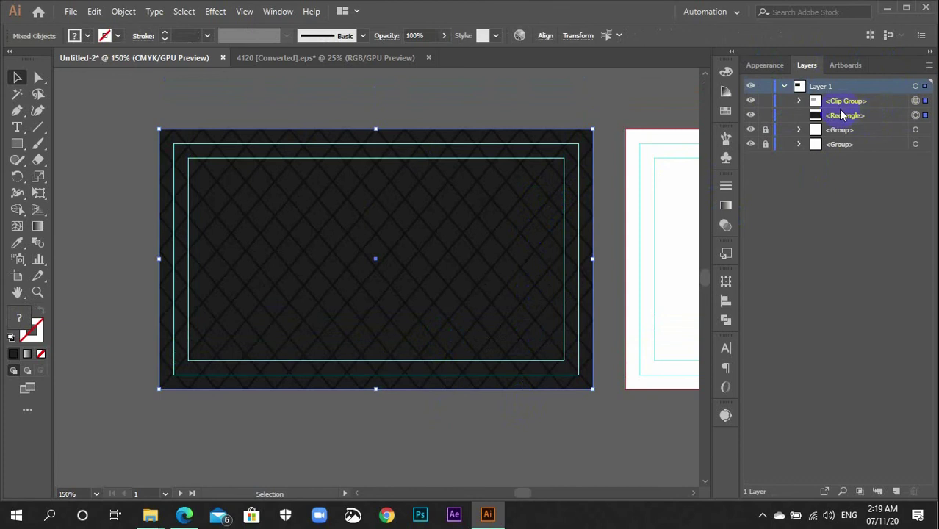
left_click_drag(805, 110, 482, 234)
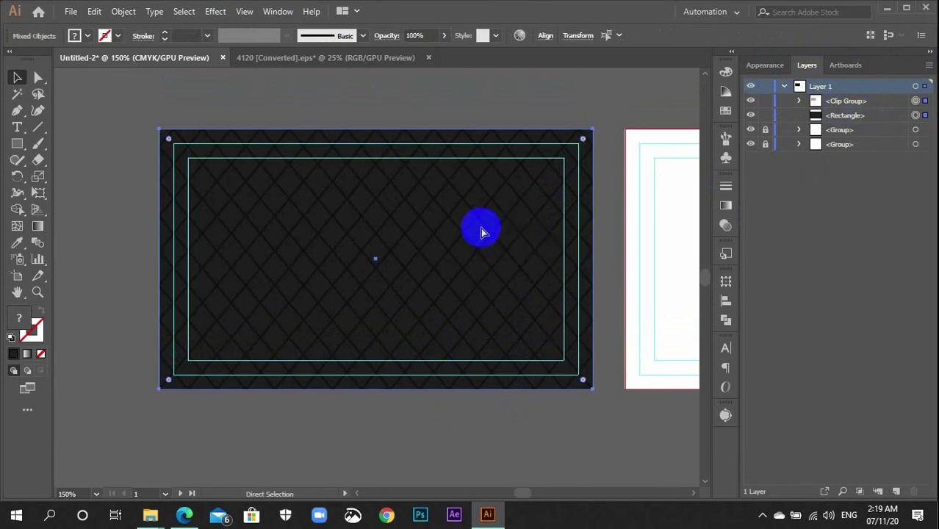
key("ctrl+g")
left_click_drag(575, 277, 581, 273)
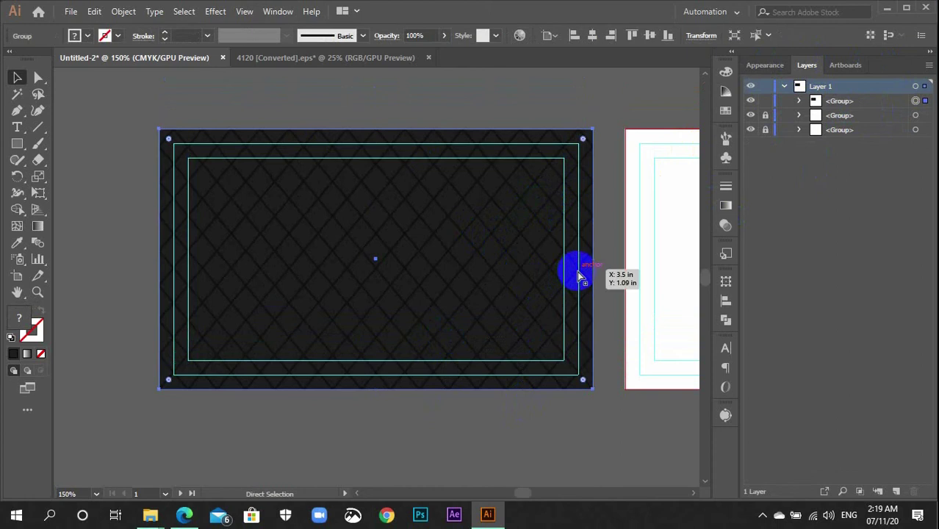
key("ctrl+minus")
scroll(573, 273, "right", 3)
scroll(595, 280, "right", 4)
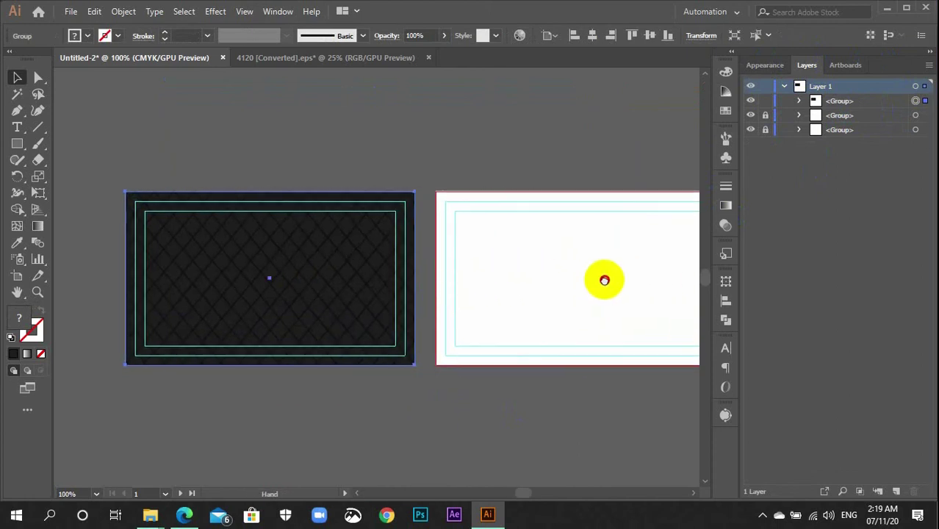
- Copy the dark crosshatch card background onto the right artboard
left_click(384, 294)
left_click(347, 314)
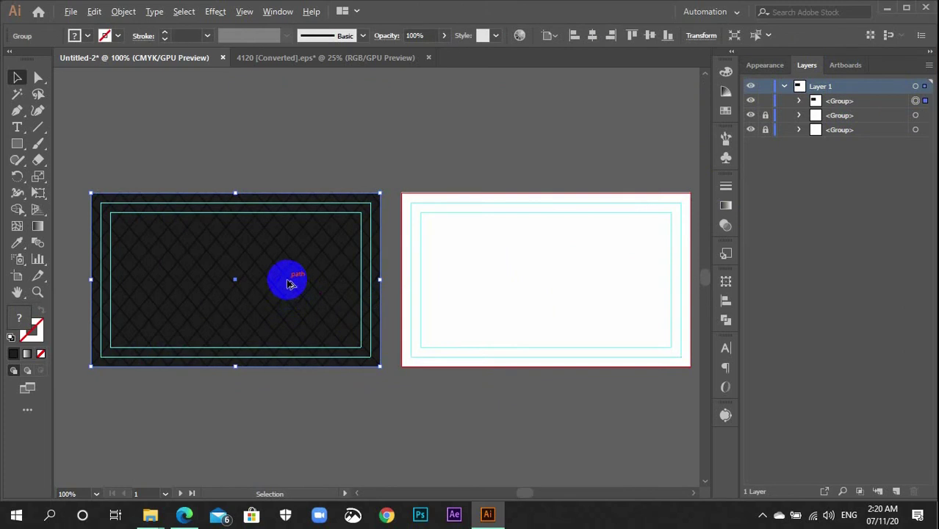
left_click_drag(288, 283, 599, 282)
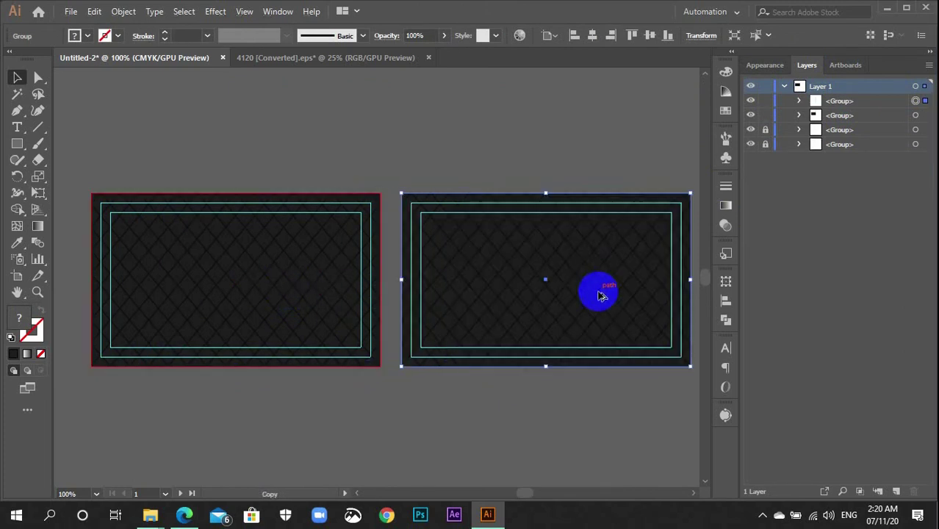
left_click(552, 416)
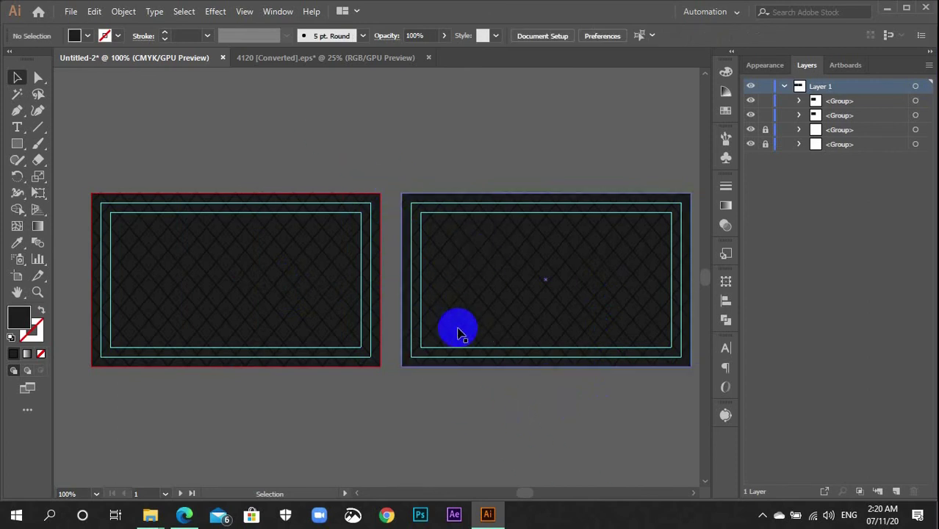
left_click_drag(487, 310, 518, 303)
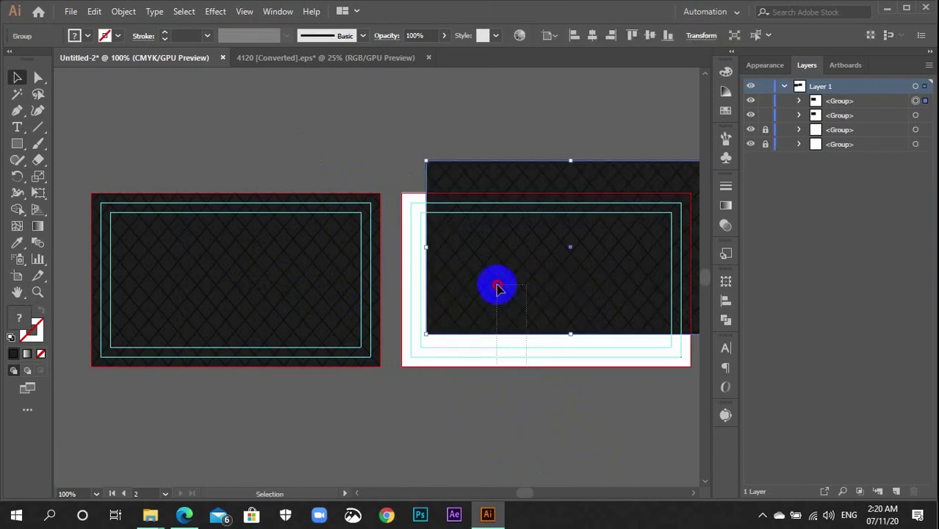
left_click_drag(584, 425, 469, 287)
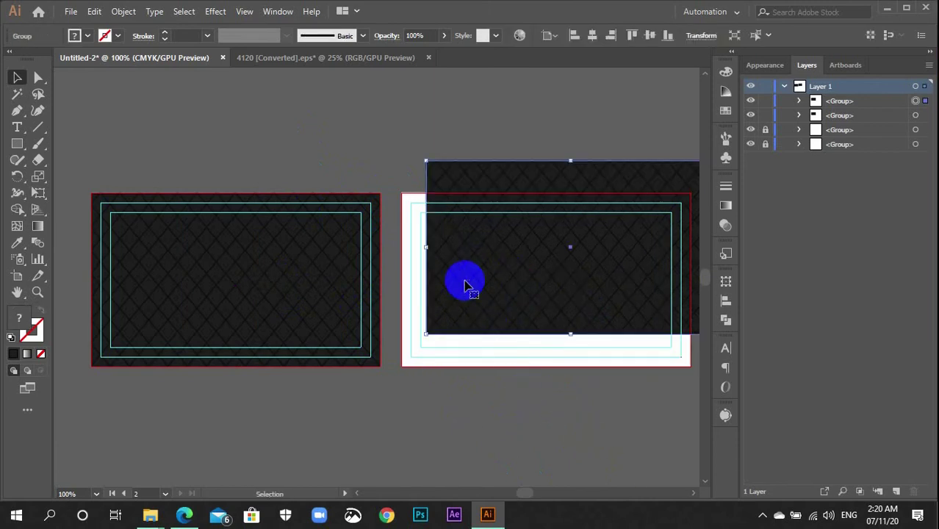
- Center the copied background horizontally and vertically relative to its artboard
left_click(549, 36)
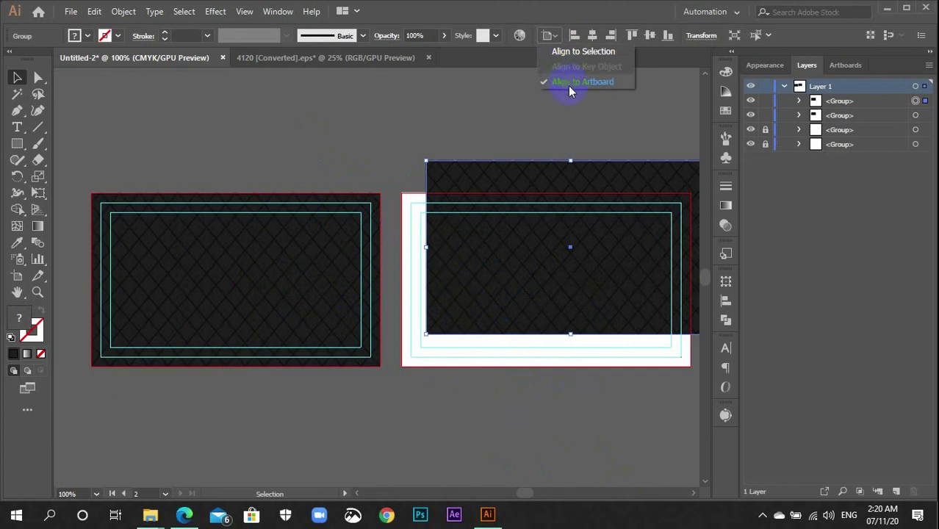
left_click(568, 81)
left_click(595, 38)
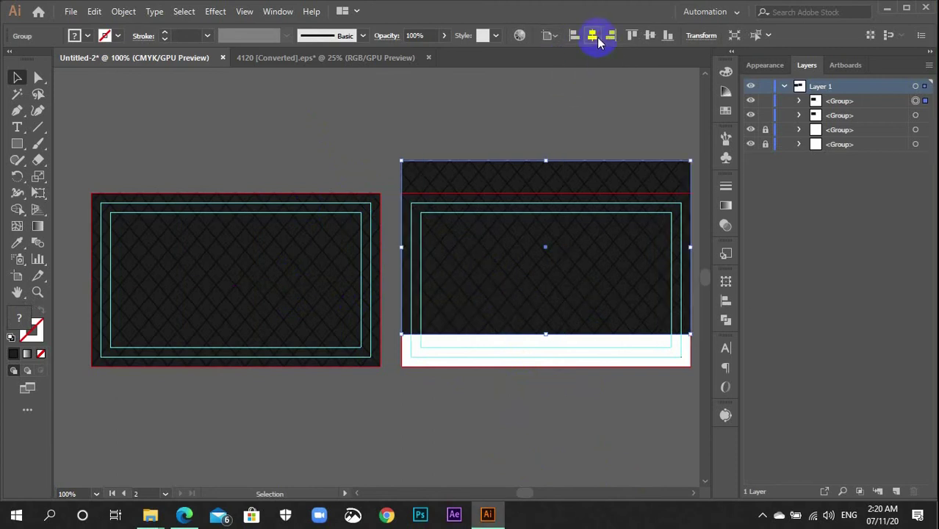
left_click(649, 36)
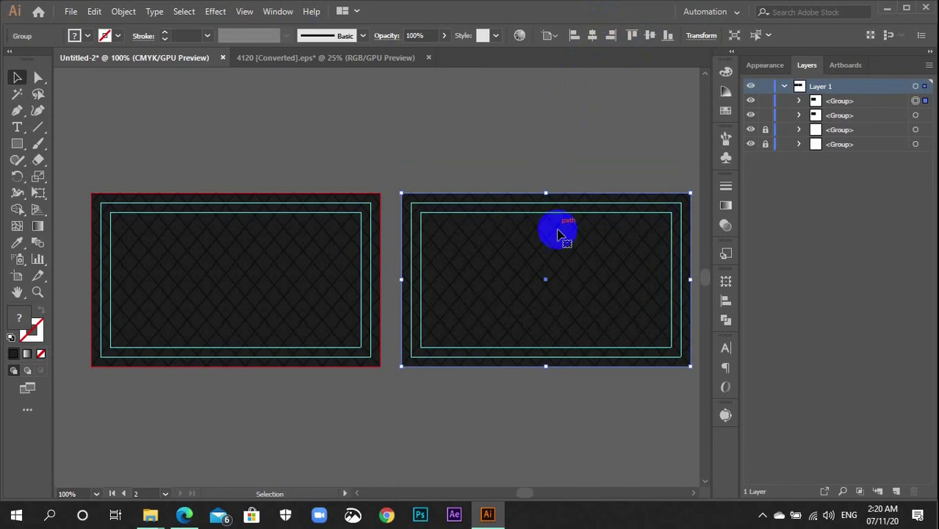
left_click(577, 409)
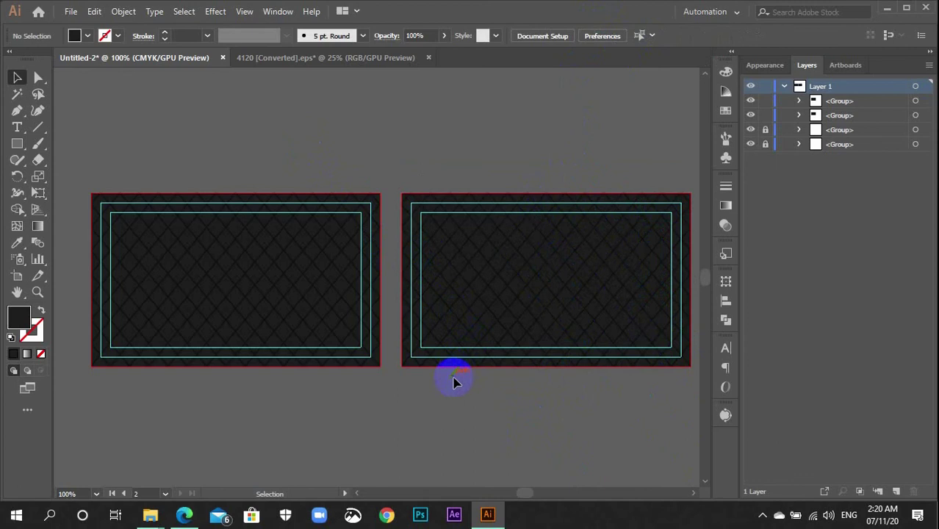
- Select both crosshatch backgrounds and lock them with Ctrl+2
left_click_drag(440, 392, 311, 307)
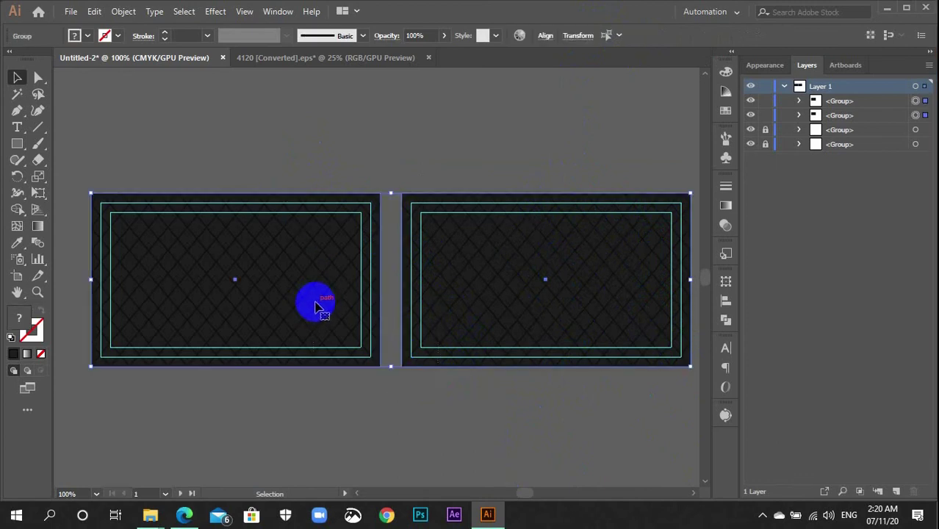
key("a")
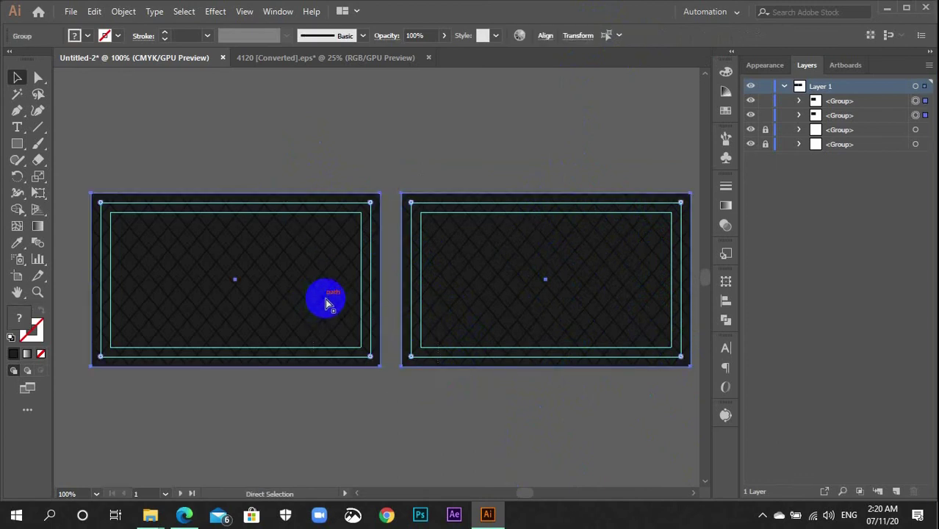
key("ctrl+2")
key("v")
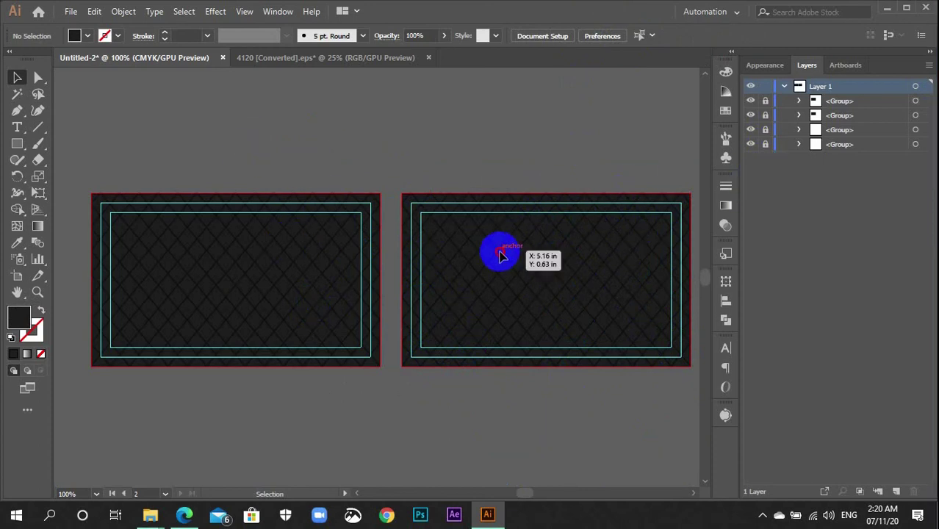
left_click_drag(497, 252, 346, 256)
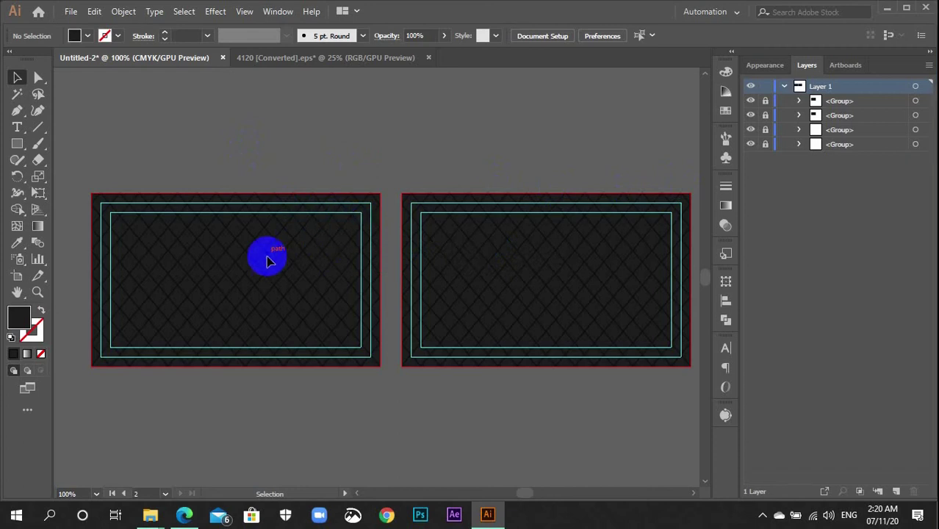
left_click_drag(268, 392, 390, 413)
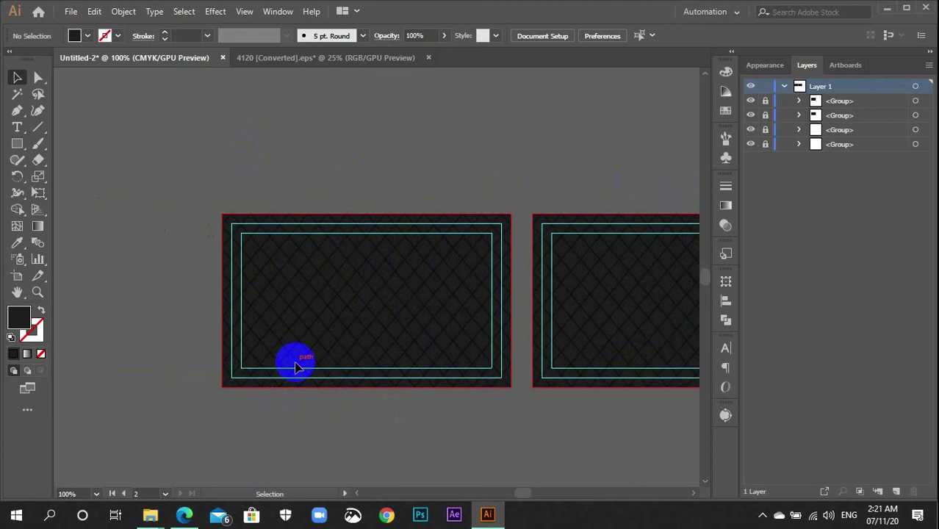
key("m")
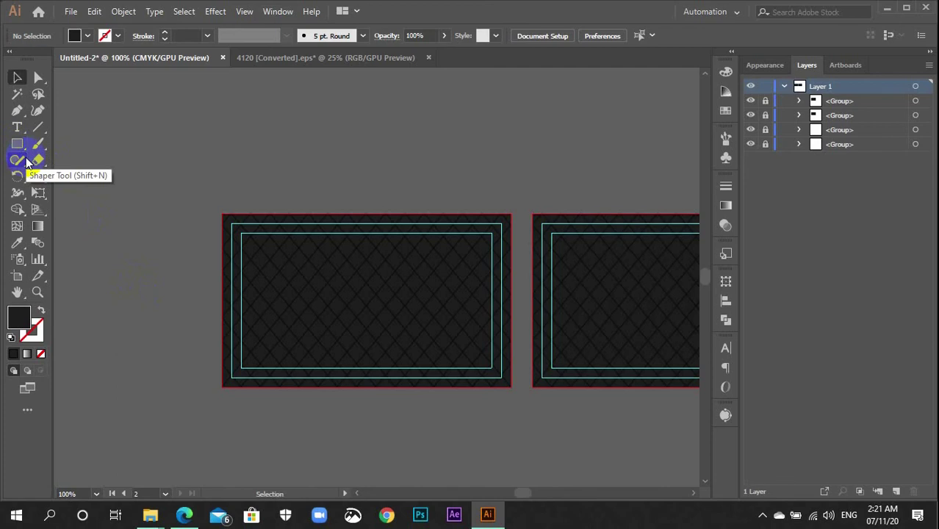
- Draw a 3.51 × 1.35 in rectangle from the left card's top-left corner
left_click(19, 79)
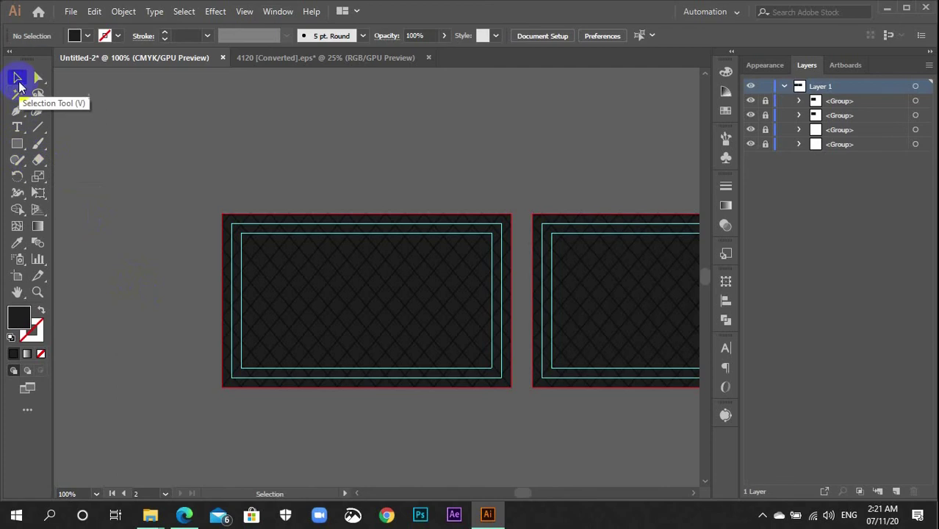
left_click(16, 143)
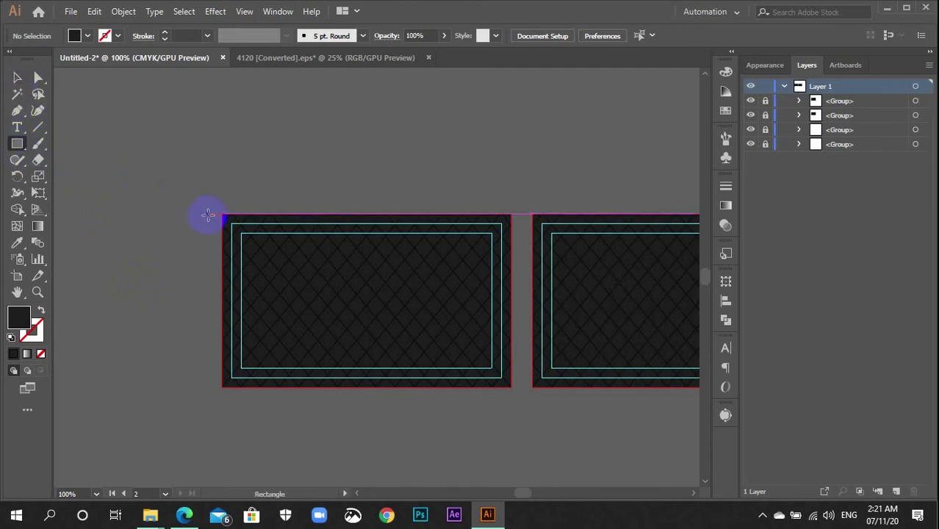
left_click_drag(223, 213, 512, 326)
key("v")
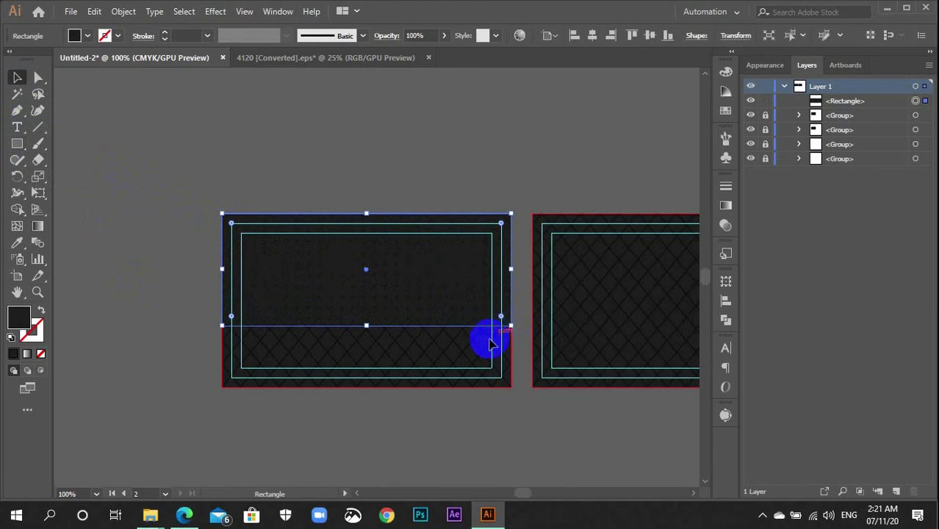
left_click(472, 431)
key("ctrl+equal")
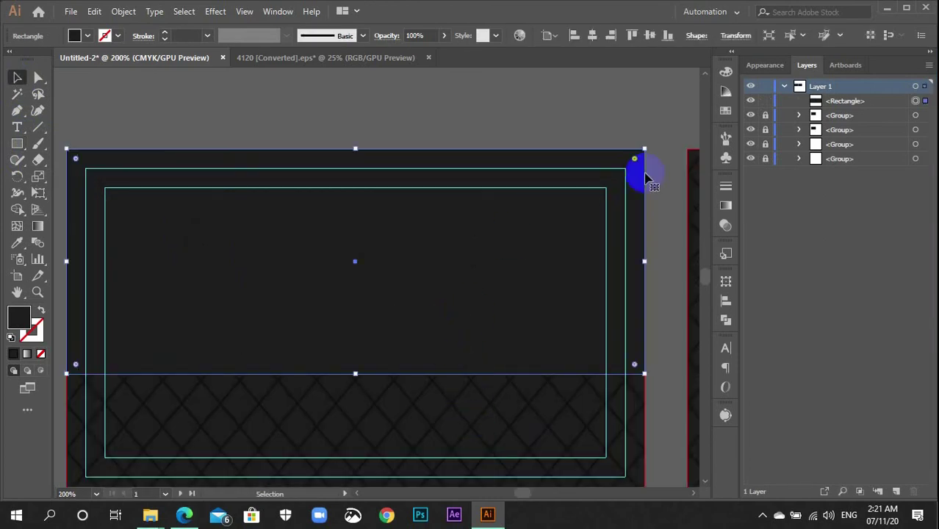
- Fill the rectangle with 90% black, then set 92% black with nothing selected
left_click(726, 73)
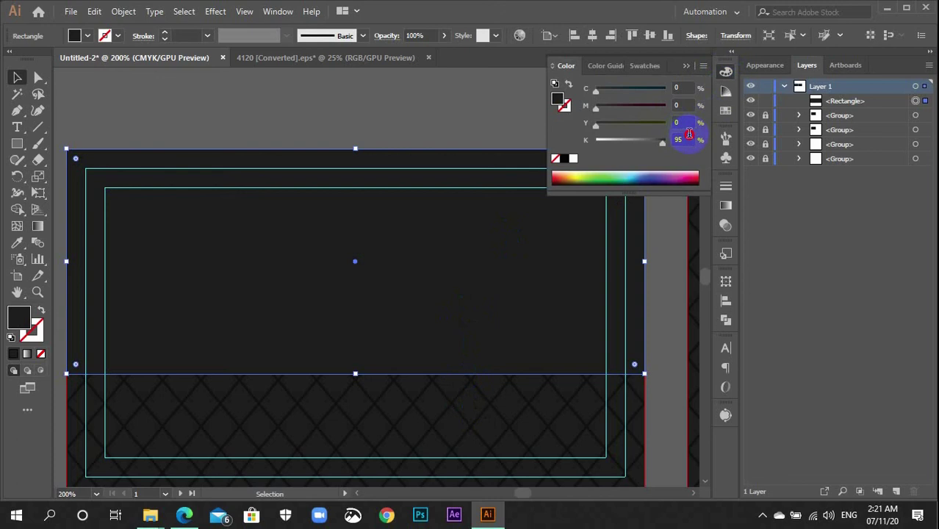
left_click(683, 139)
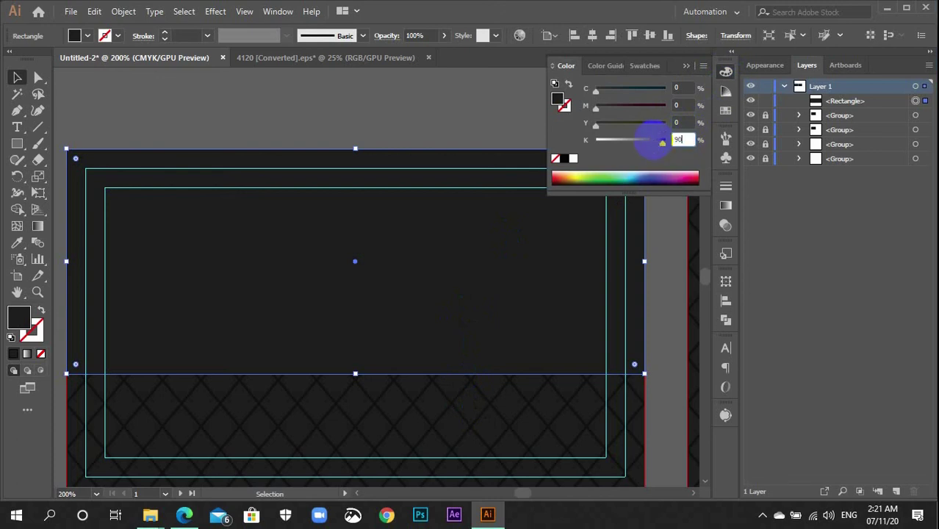
type("90")
key("Return")
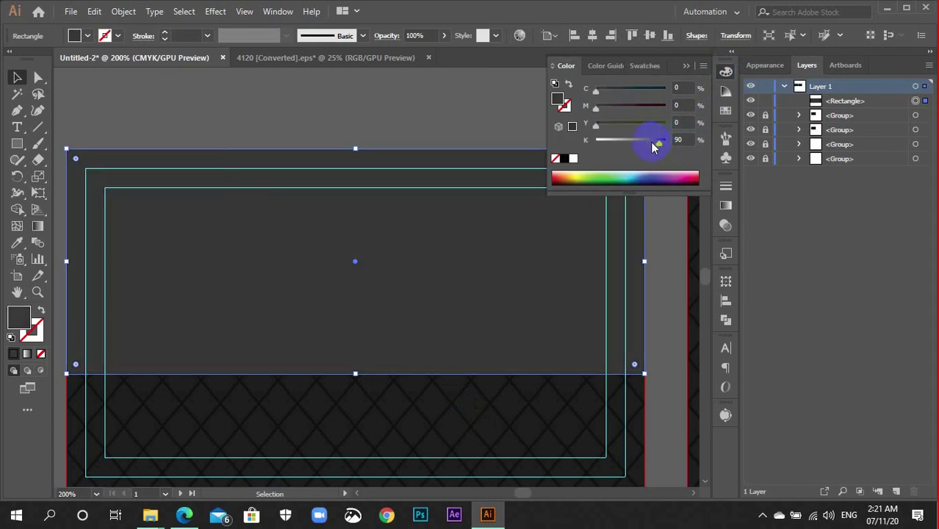
left_click(504, 101)
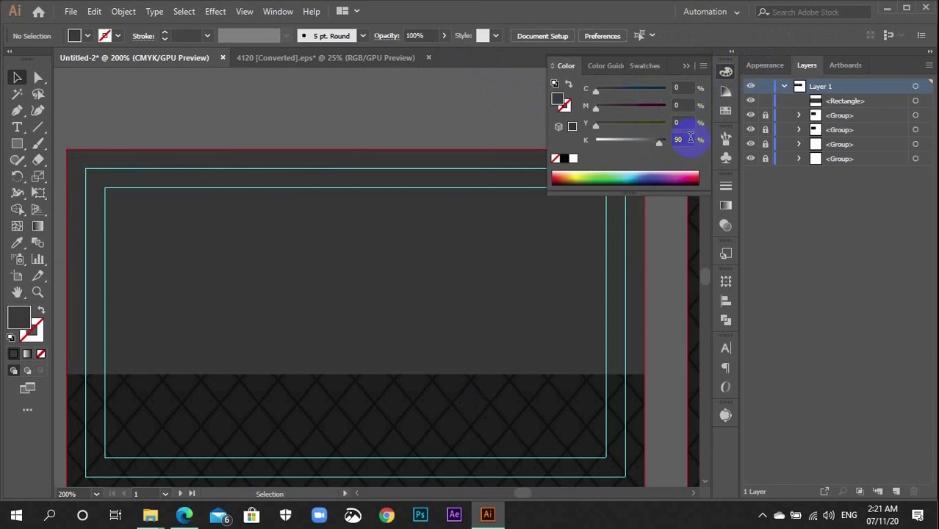
type("92")
key("Return")
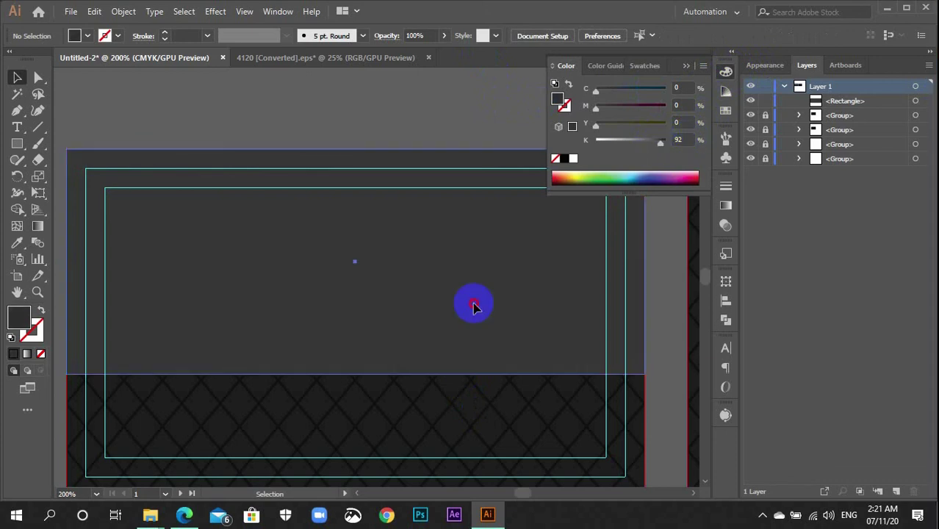
- Reselect the dark panel and apply a 92% black fill to it
left_click(481, 304)
left_click(679, 139)
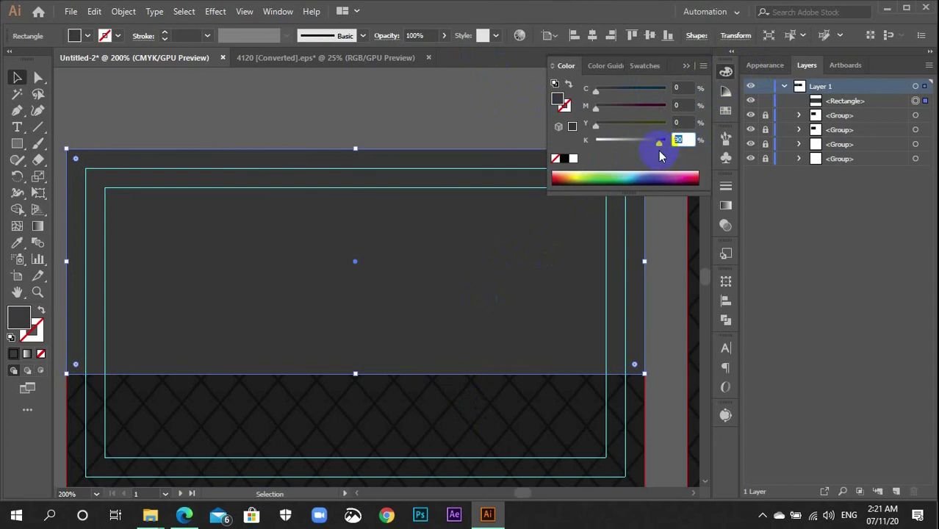
type("92")
left_click(659, 145)
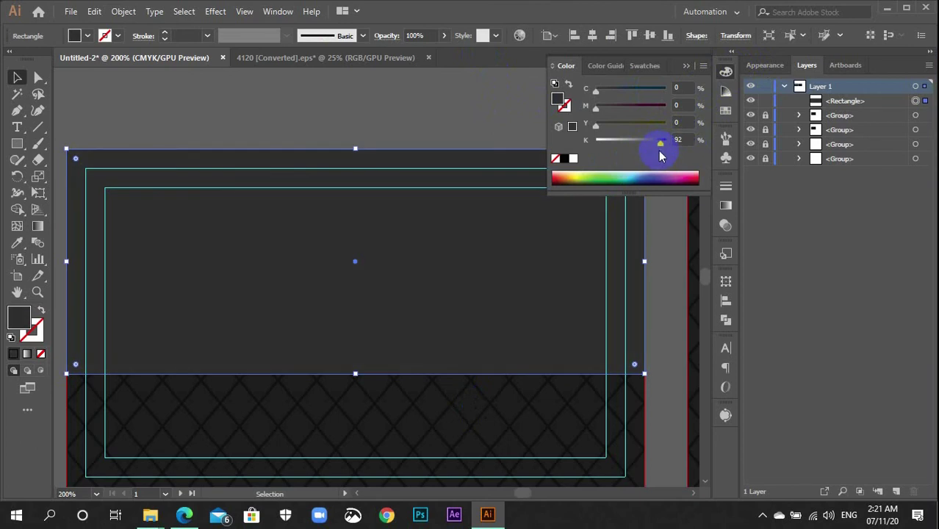
left_click(694, 87)
left_click(726, 70)
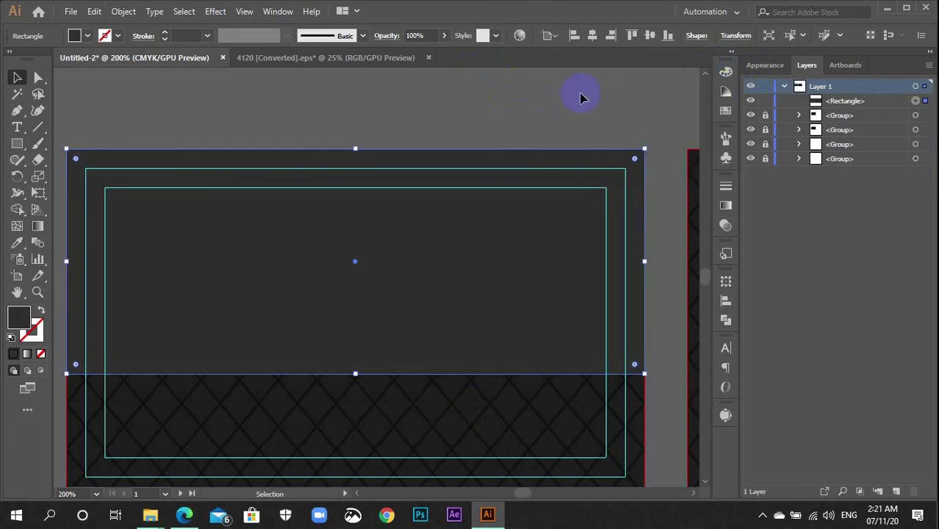
left_click(589, 115)
scroll(593, 117, "down", 3)
scroll(516, 439, "down", 1)
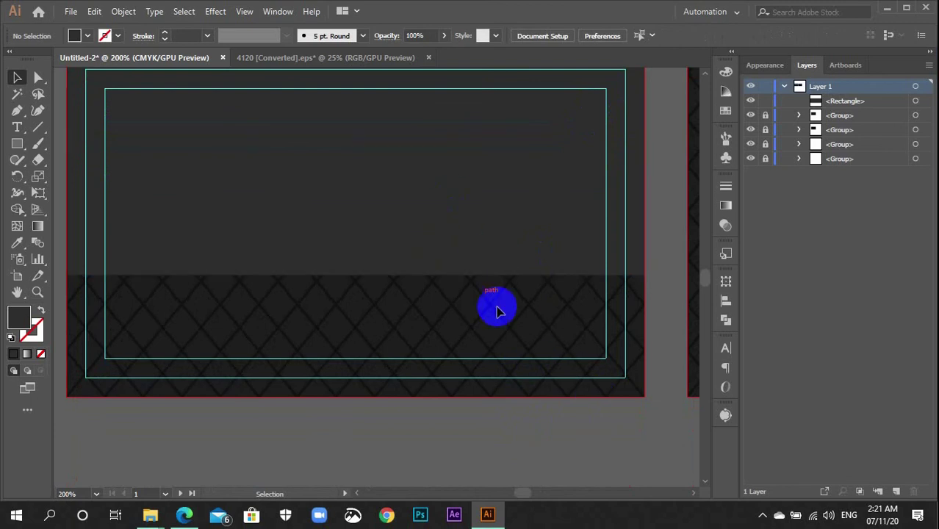
scroll(525, 350, "down", 2)
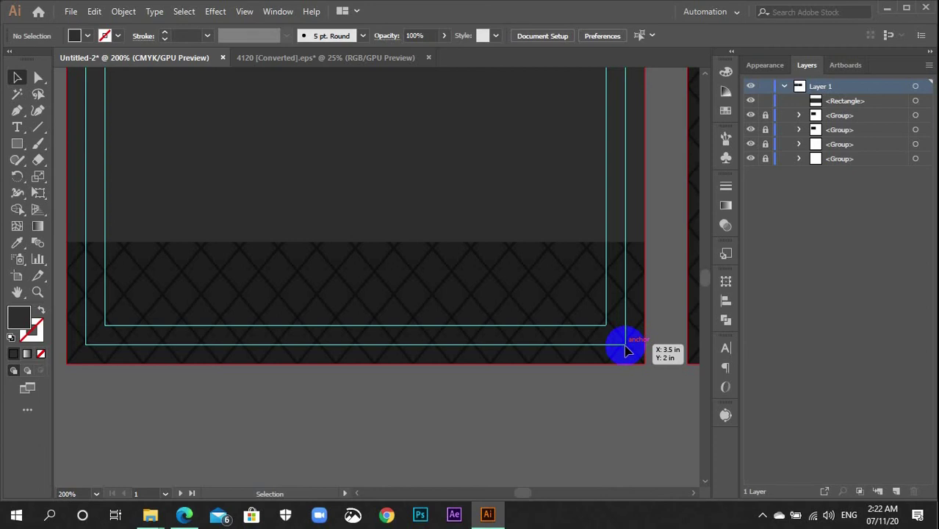
key("m")
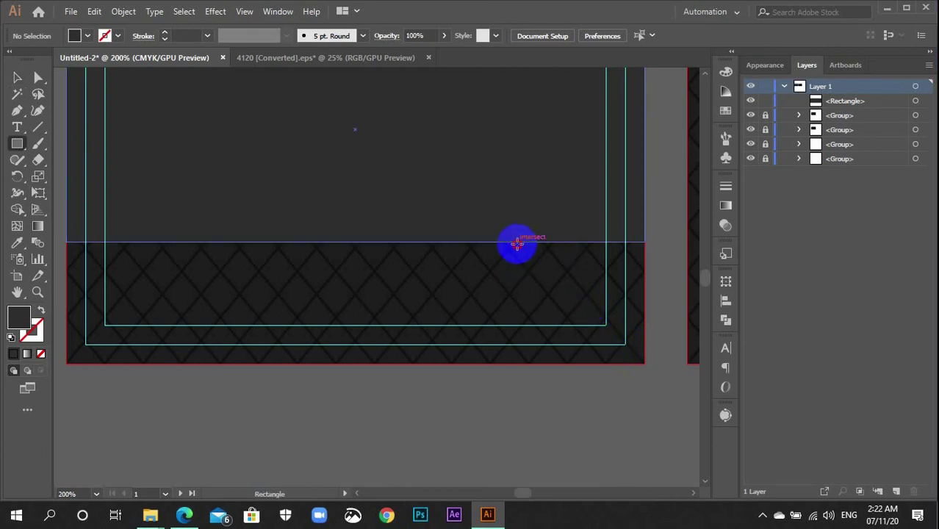
- Draw a small square near the card's bottom-right corner and fill it orange
left_click_drag(517, 243, 589, 345)
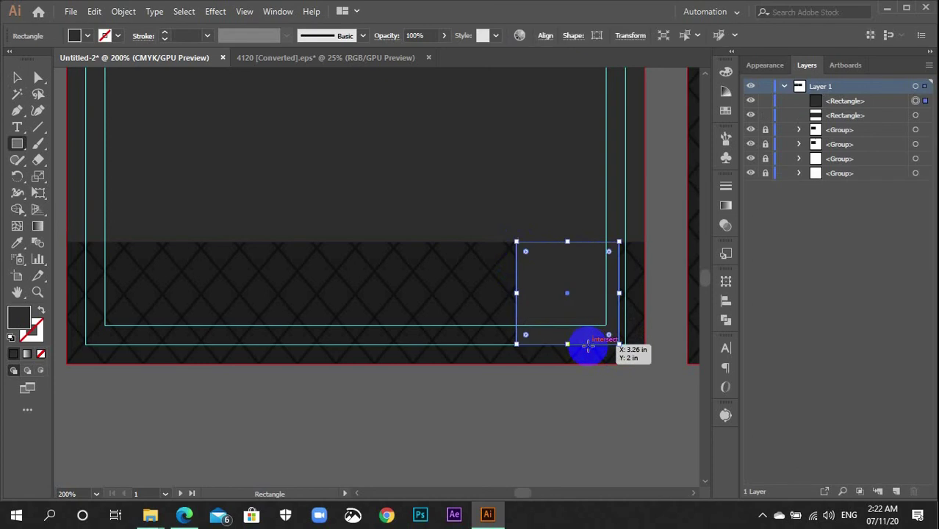
key("v")
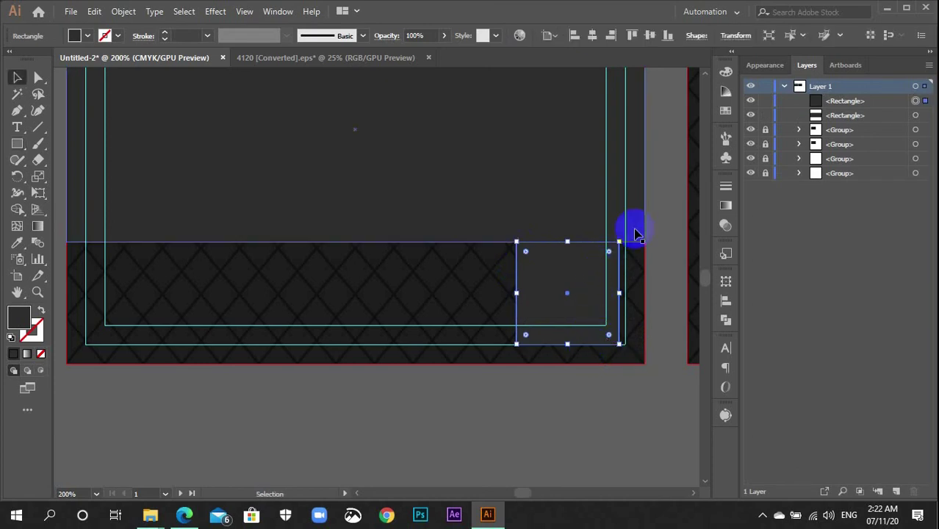
left_click(725, 110)
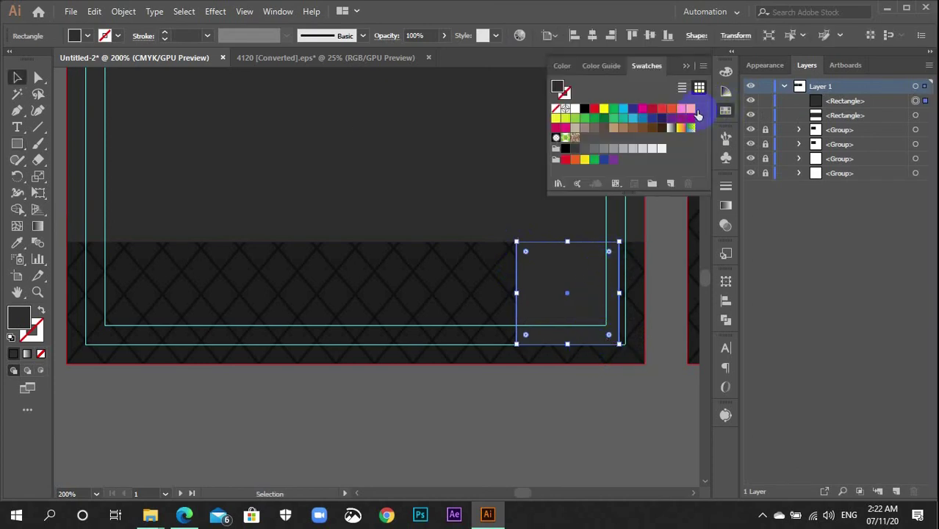
left_click(690, 109)
left_click(725, 110)
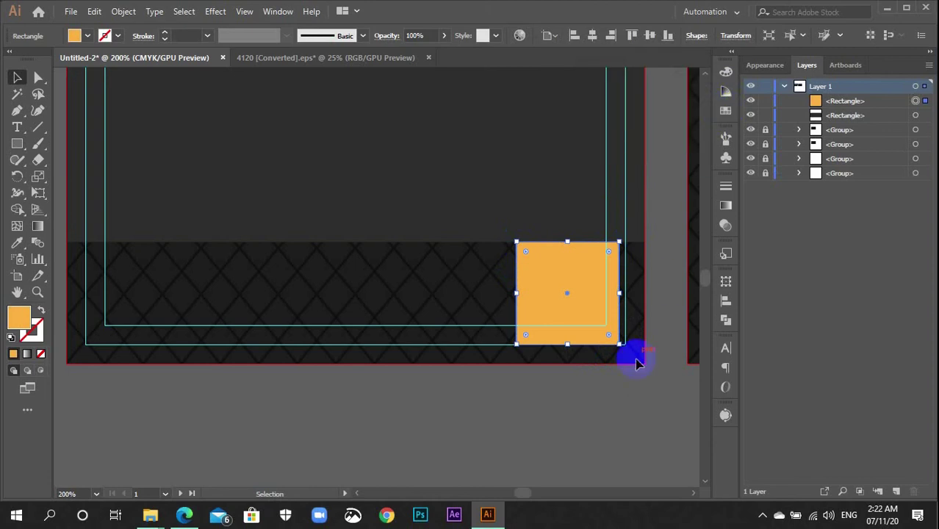
left_click(585, 413)
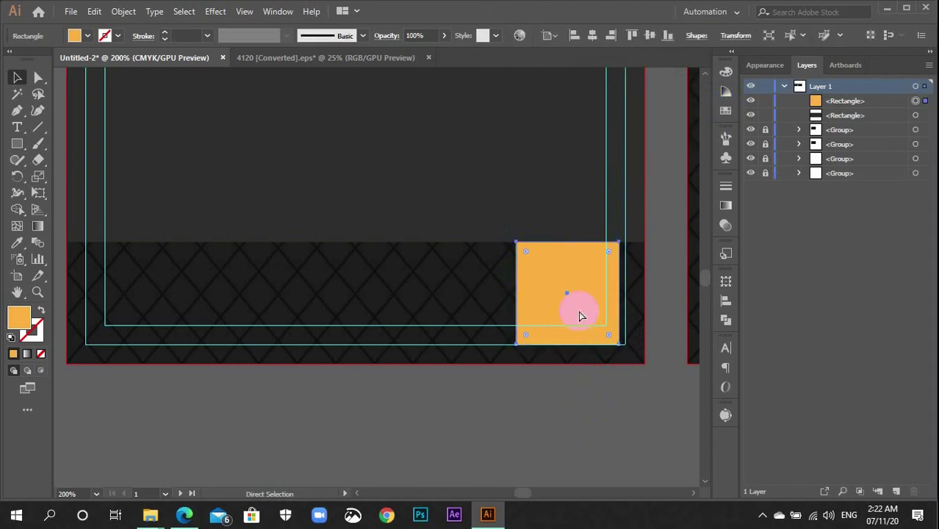
- Zoom in and nudge the orange square slightly to the right
key("ctrl+plus")
key("ctrl+plus")
left_click(331, 213)
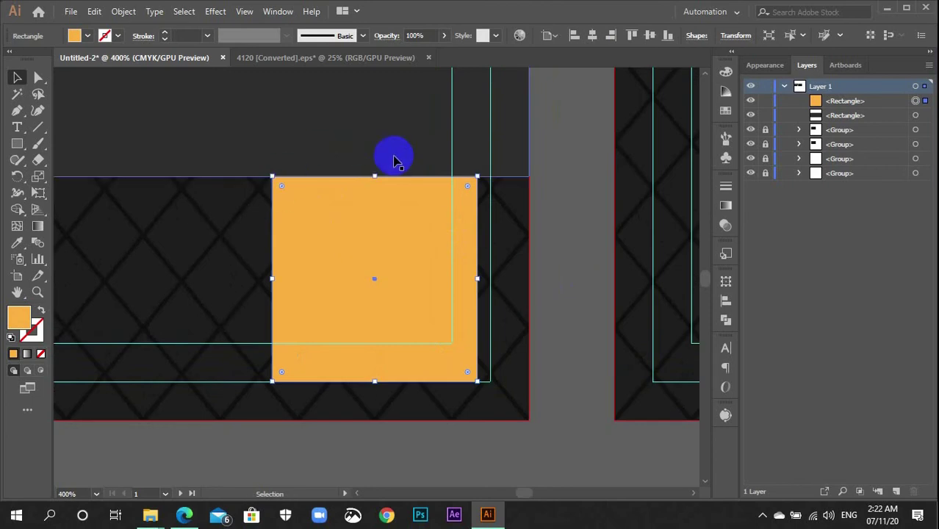
left_click(572, 268)
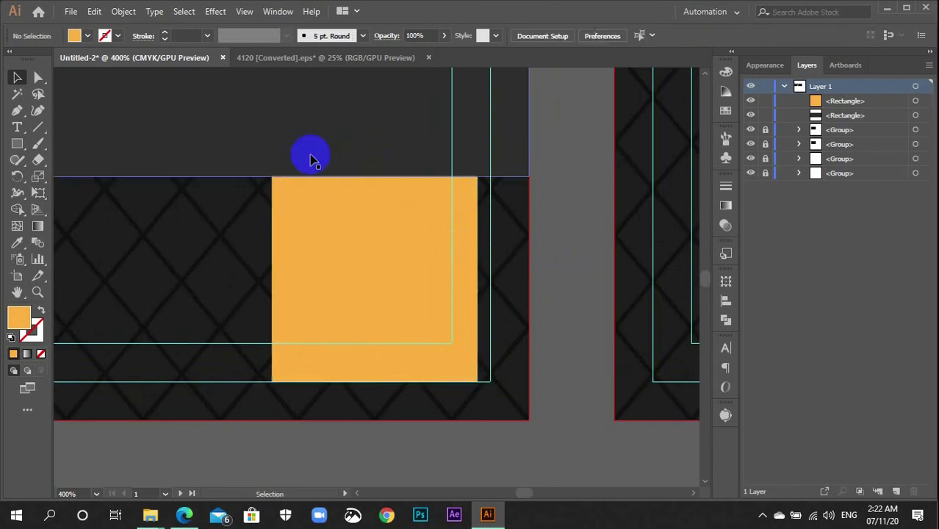
left_click(351, 275)
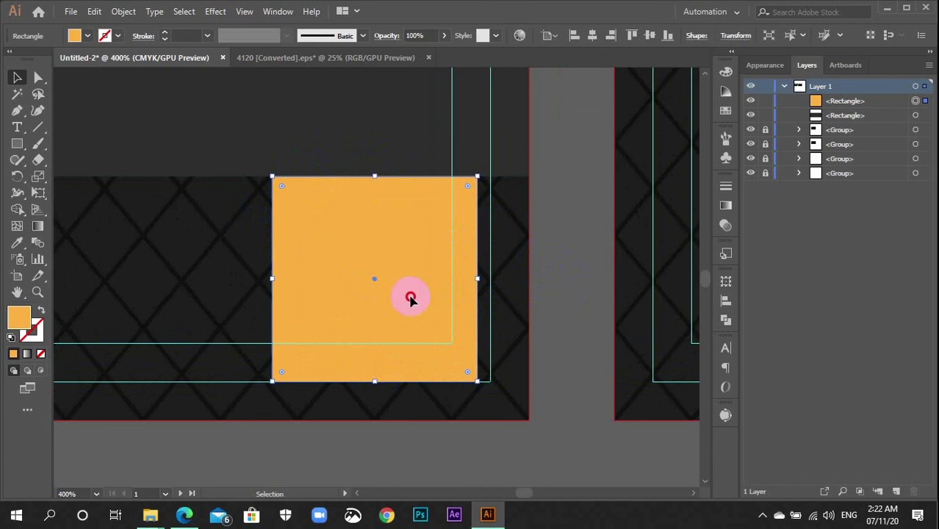
left_click_drag(410, 299, 425, 300)
left_click(442, 319)
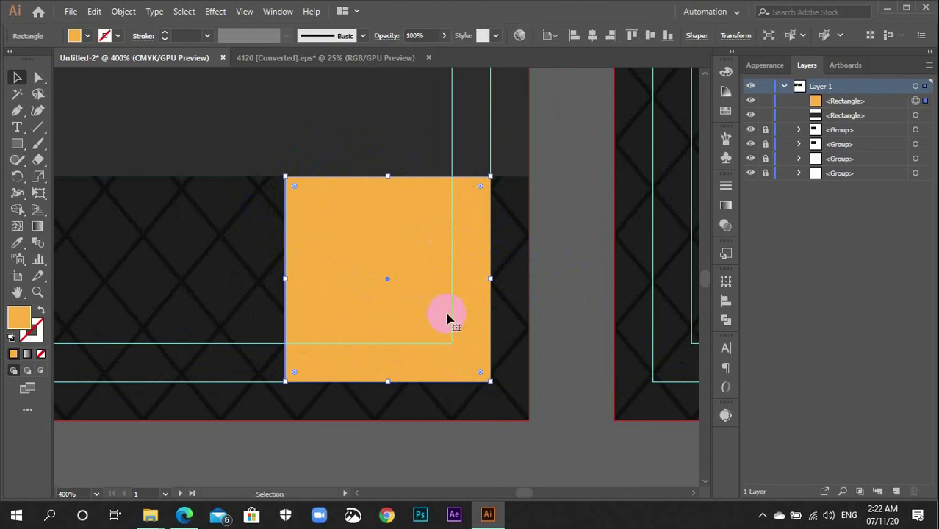
left_click(570, 311)
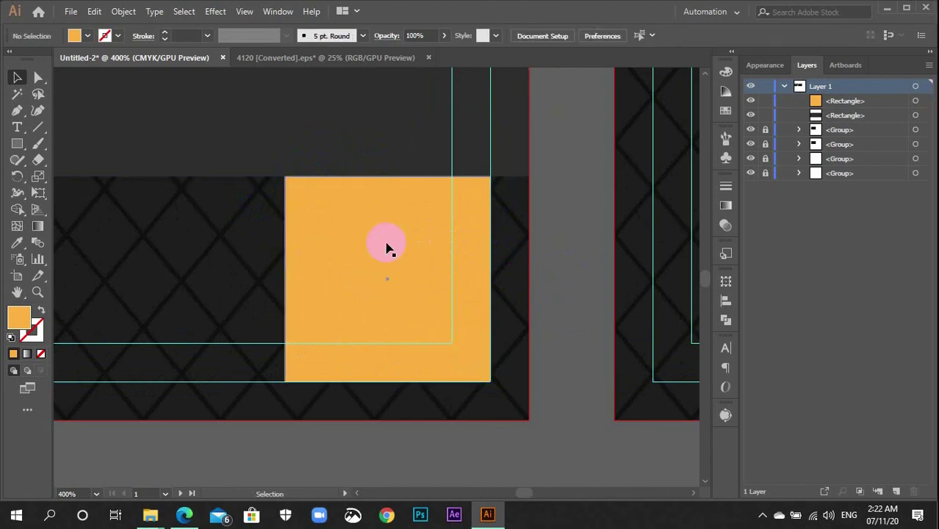
- Move the orange square down off the card onto the pasteboard
key("ctrl+minus")
key("ctrl+minus")
key("ctrl+minus")
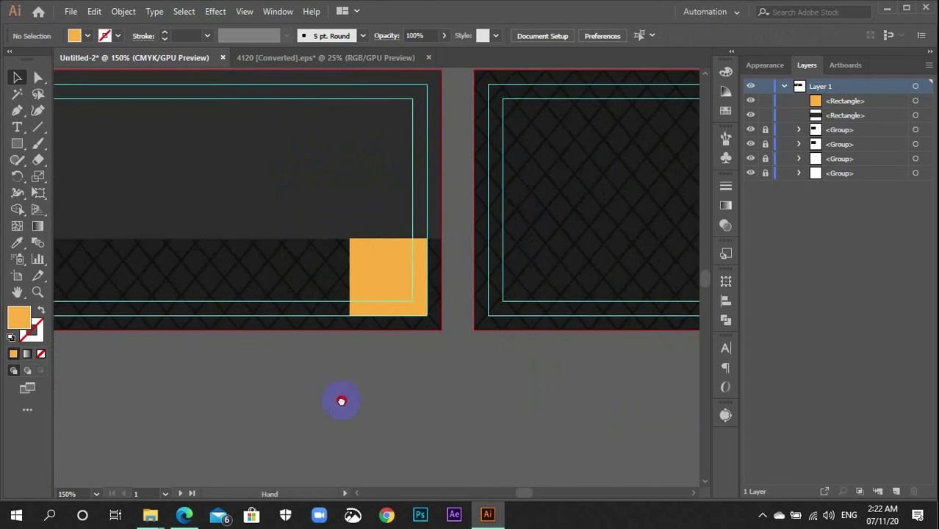
left_click_drag(339, 399, 449, 399)
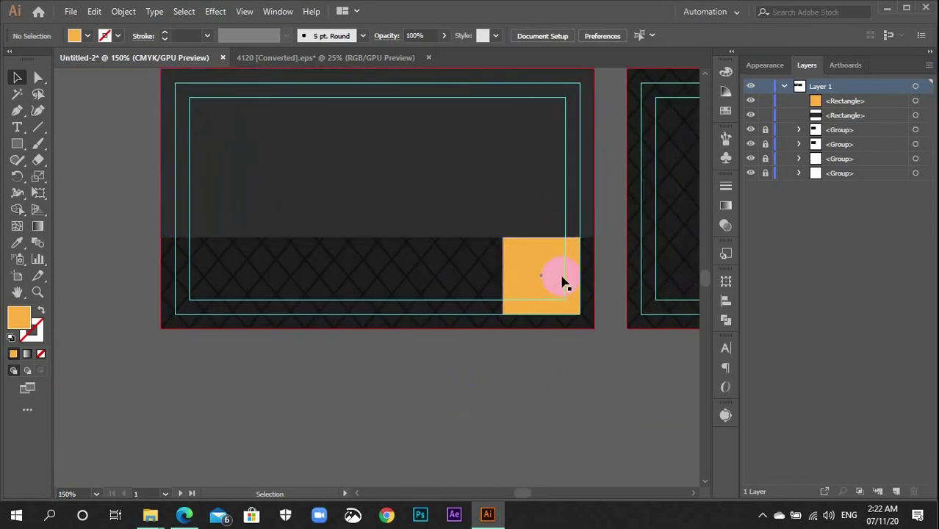
left_click_drag(556, 279, 570, 409)
scroll(570, 408, "down", 3)
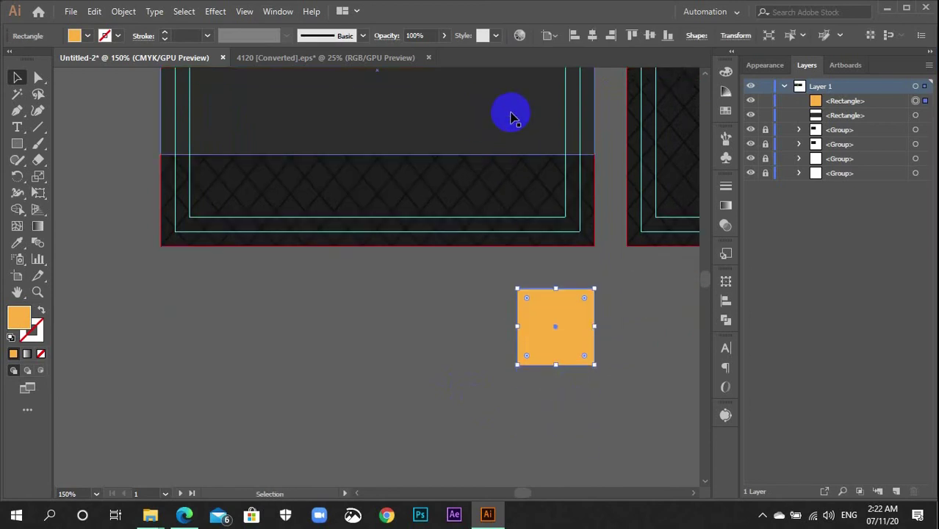
- Delete the orange square's top-right anchor to turn it into a right triangle
left_click_drag(596, 354, 585, 371)
key("ctrl+equal")
key("ctrl+equal")
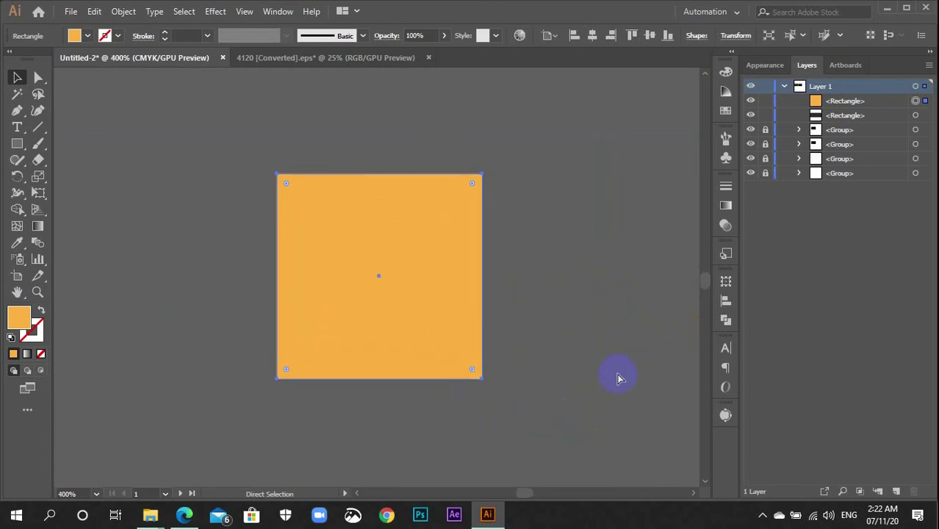
key("ctrl+minus")
left_click(352, 216)
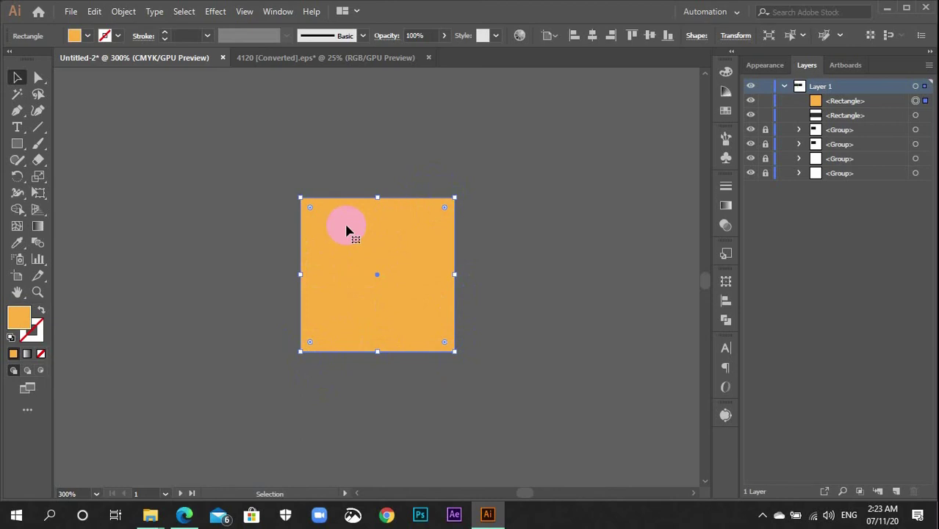
left_click(467, 252)
left_click(401, 267)
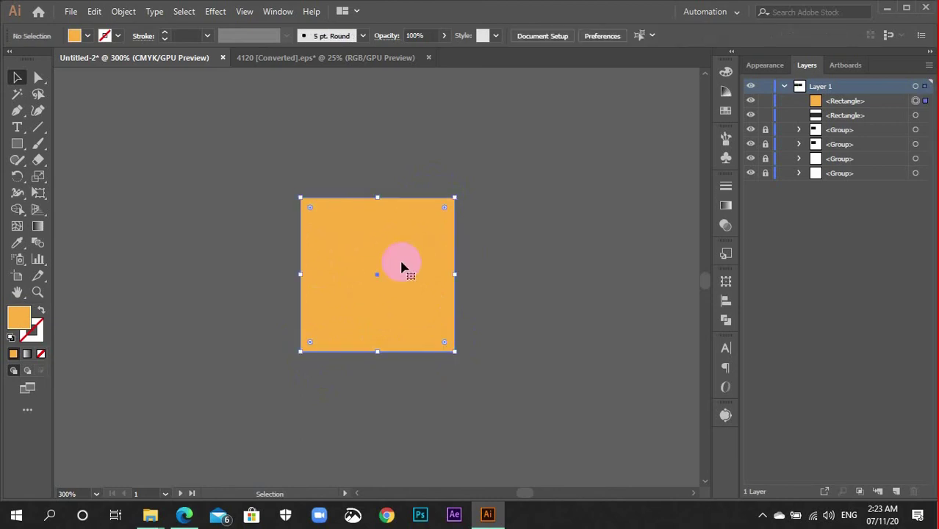
left_click(41, 79)
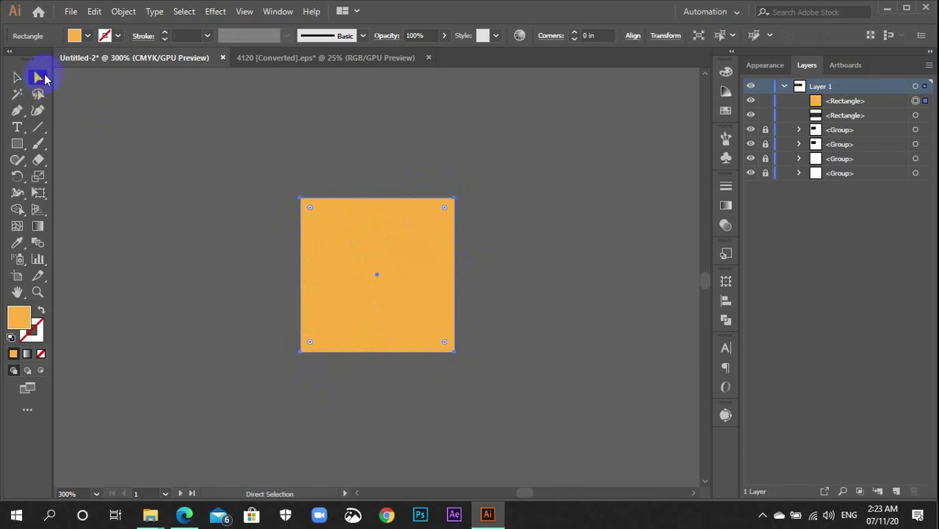
left_click(455, 199)
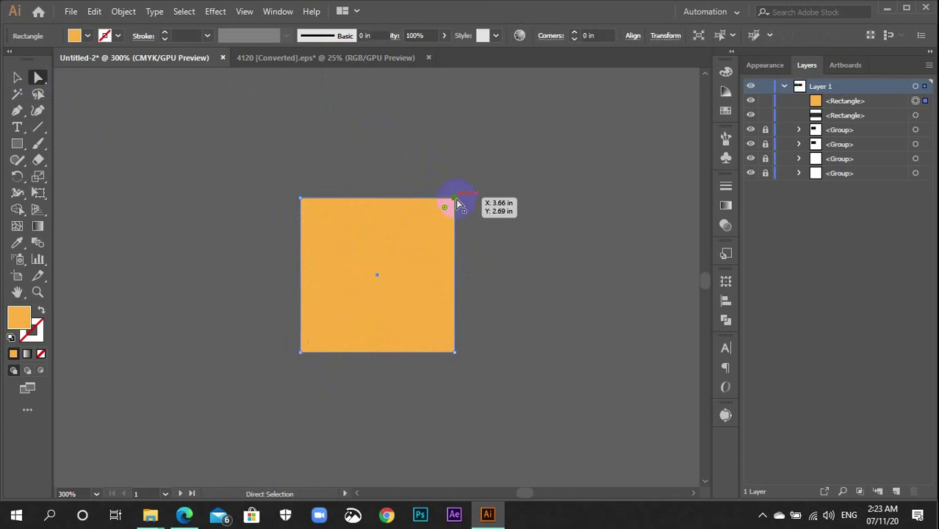
key("Delete")
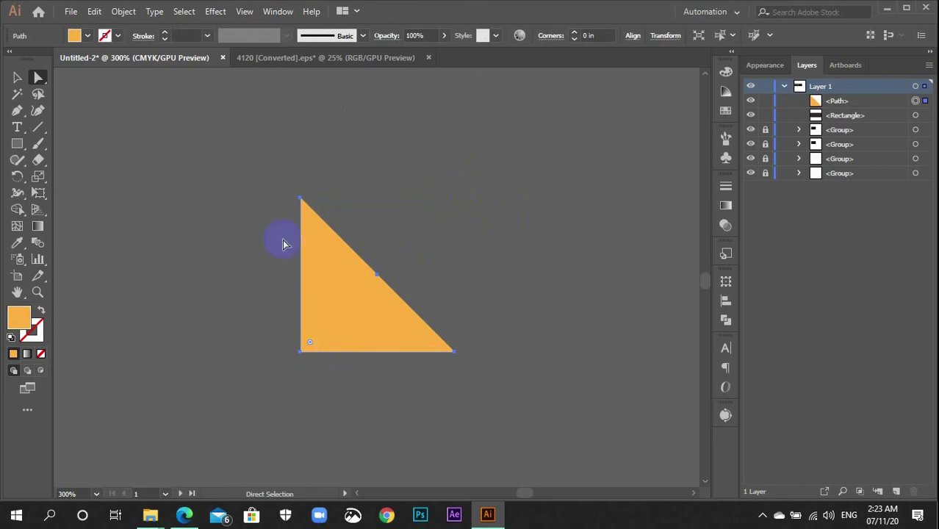
left_click(331, 279)
left_click(410, 336)
- Shift the triangle left and down, then draw a tall thin bar beside it
key("v")
left_click(395, 325)
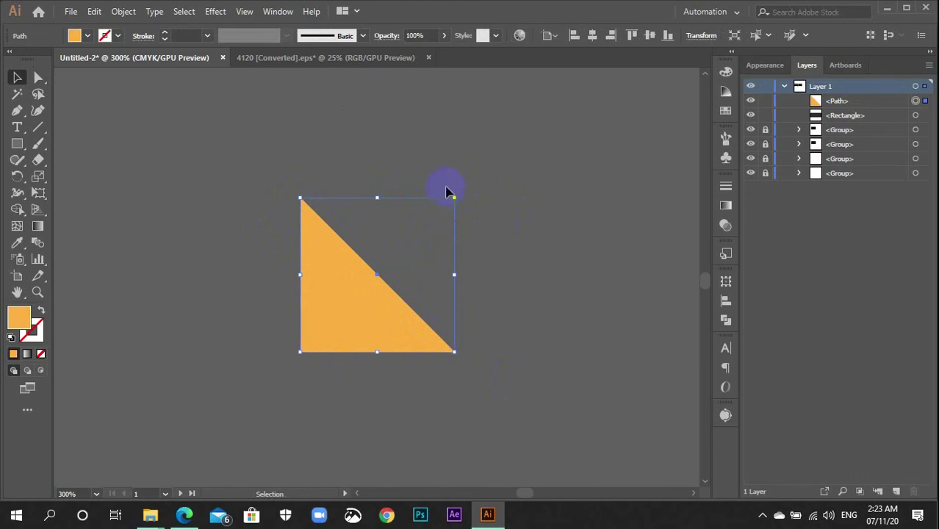
left_click(515, 327)
left_click(463, 349)
left_click_drag(398, 310, 338, 332)
left_click(283, 329)
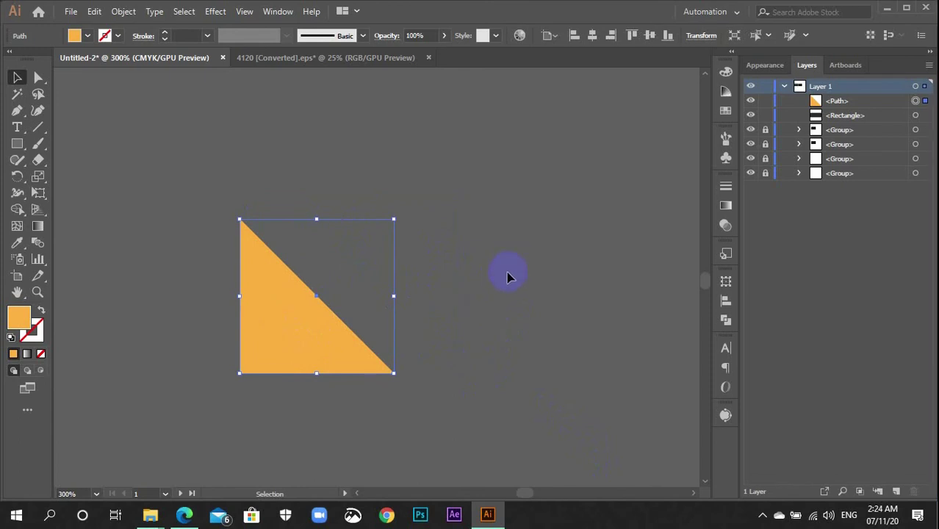
key("m")
left_click_drag(495, 193, 476, 350)
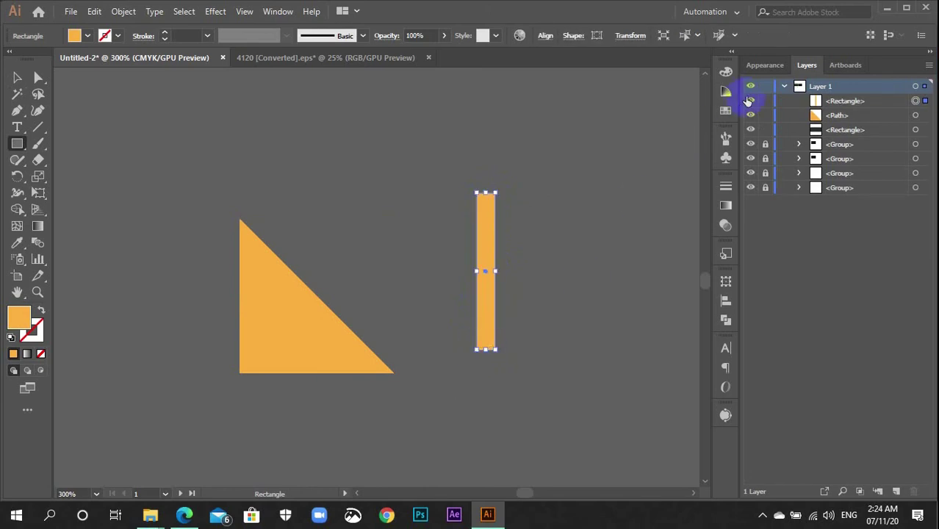
- Fill the thin bar with a red-orange swatch
left_click(726, 111)
left_click(672, 111)
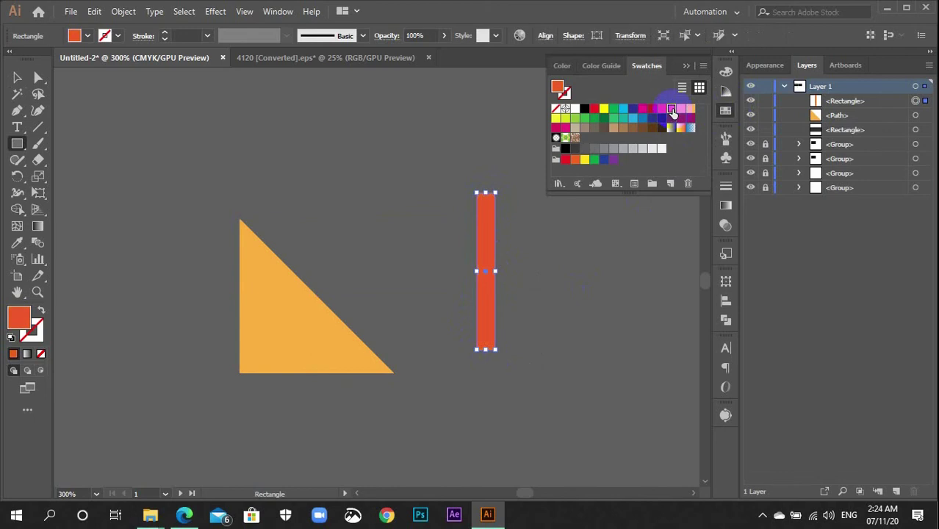
left_click(724, 110)
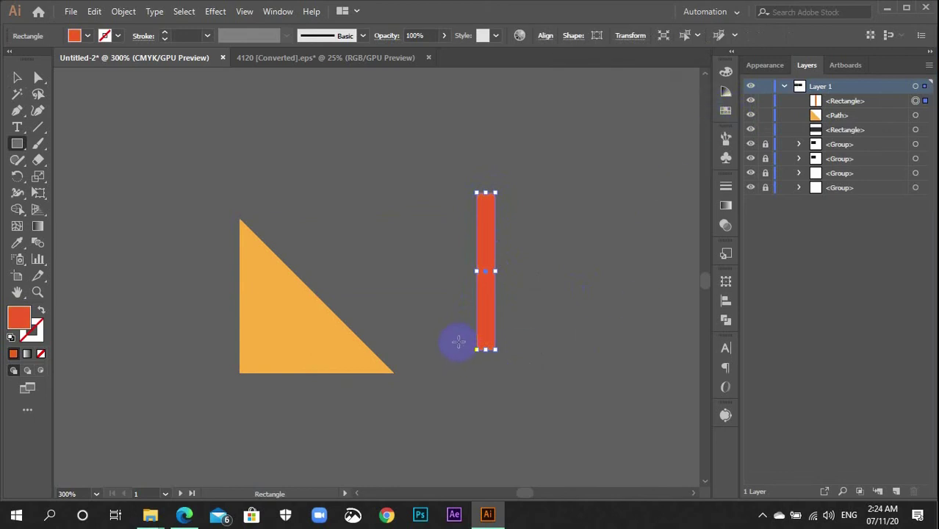
- Round the bar's corners fully into a pill shape with the live corner widget
key("a")
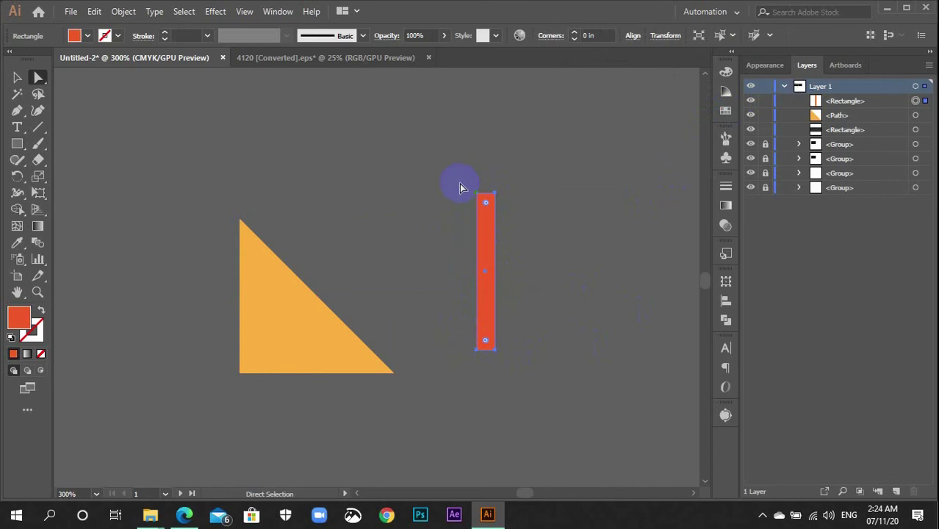
left_click(458, 179)
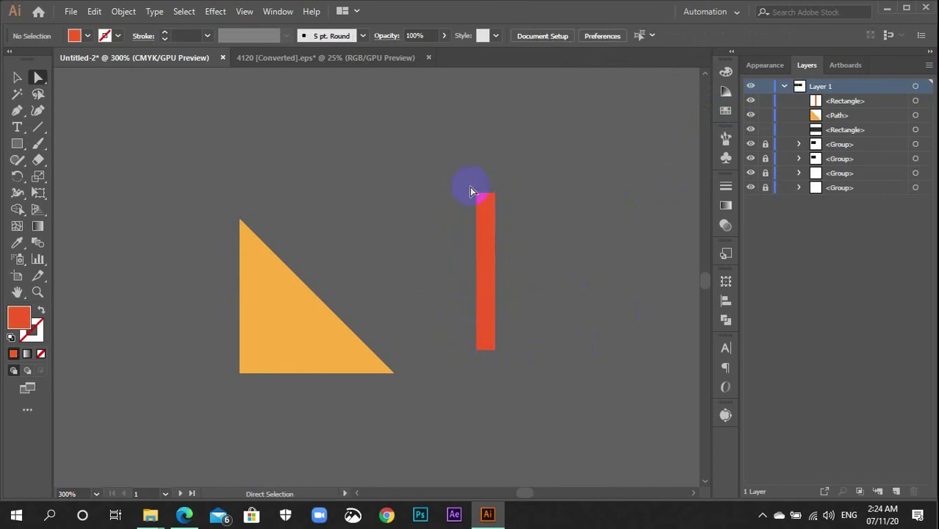
left_click(486, 279)
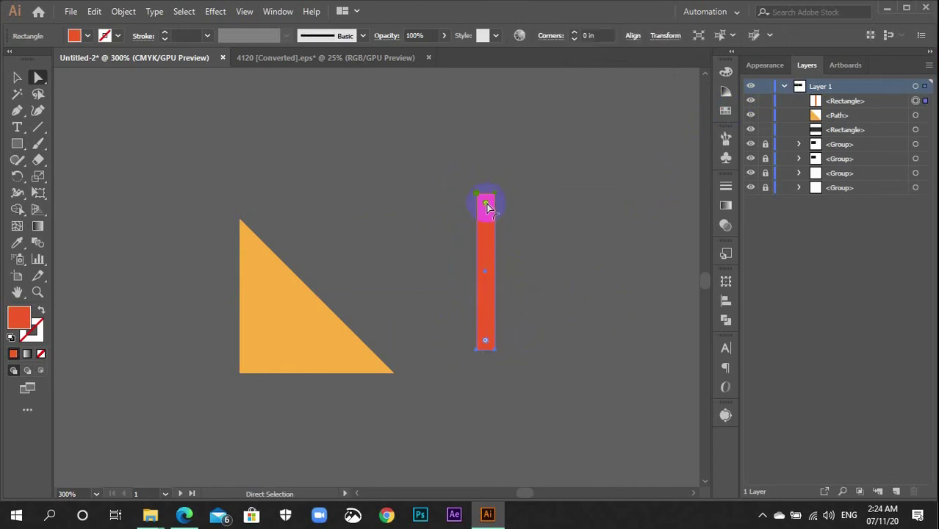
key("ctrl+equal")
left_click(366, 185)
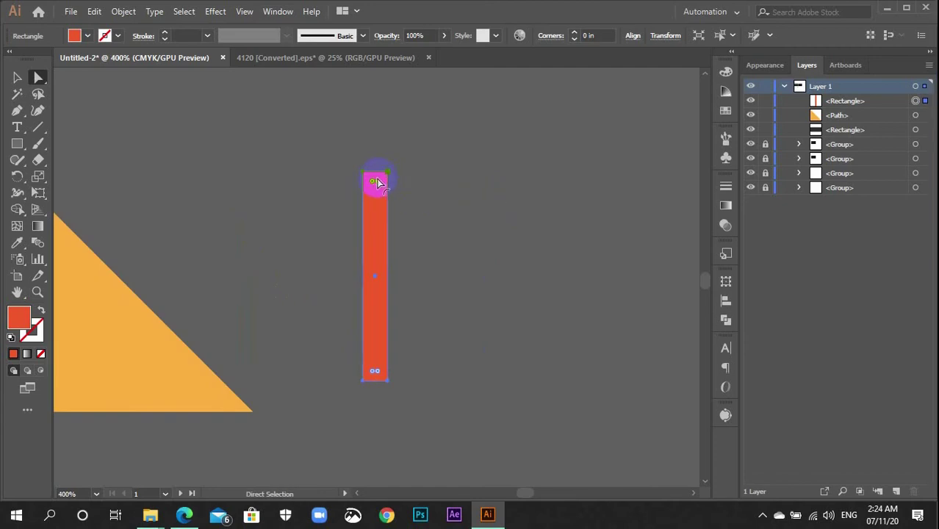
left_click(375, 182)
left_click_drag(375, 182, 378, 223)
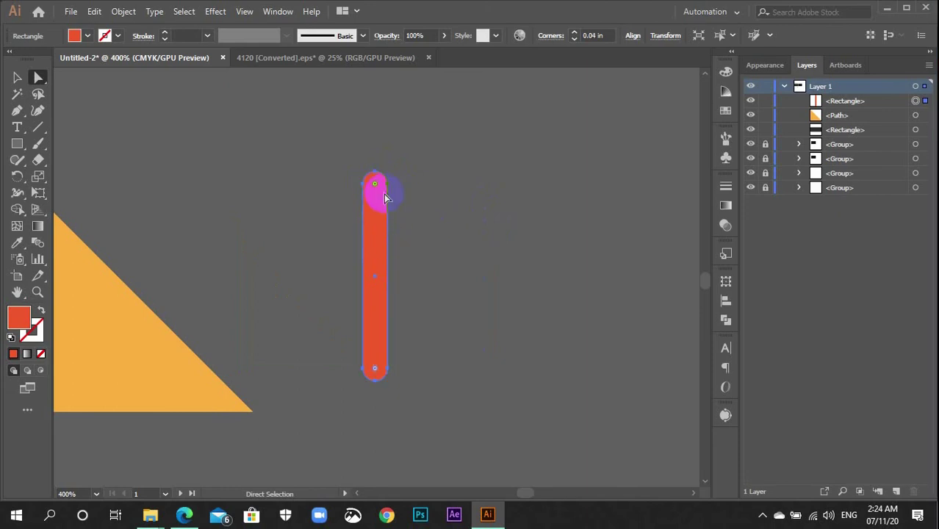
left_click(443, 367)
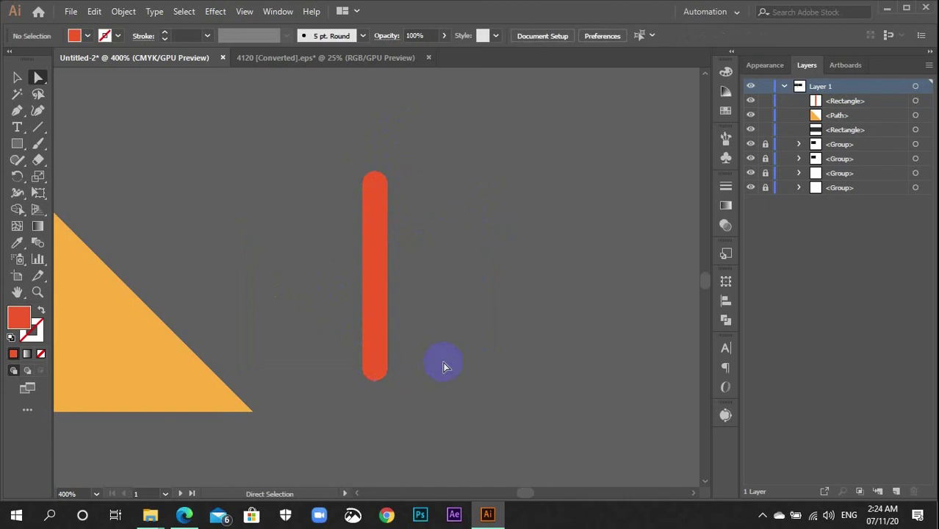
- Preview the pill bar rotated 45° in the Transform > Rotate dialog
key("v")
left_click_drag(330, 413, 431, 429)
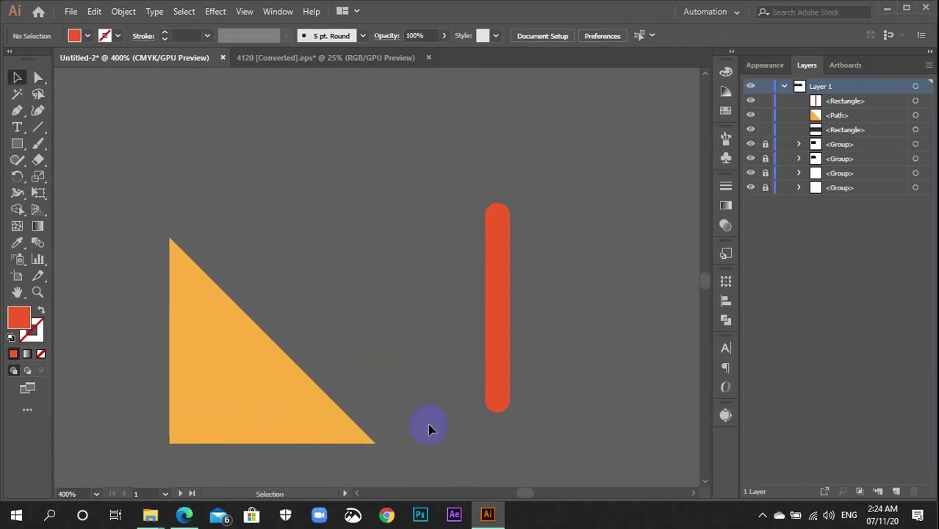
left_click(496, 355)
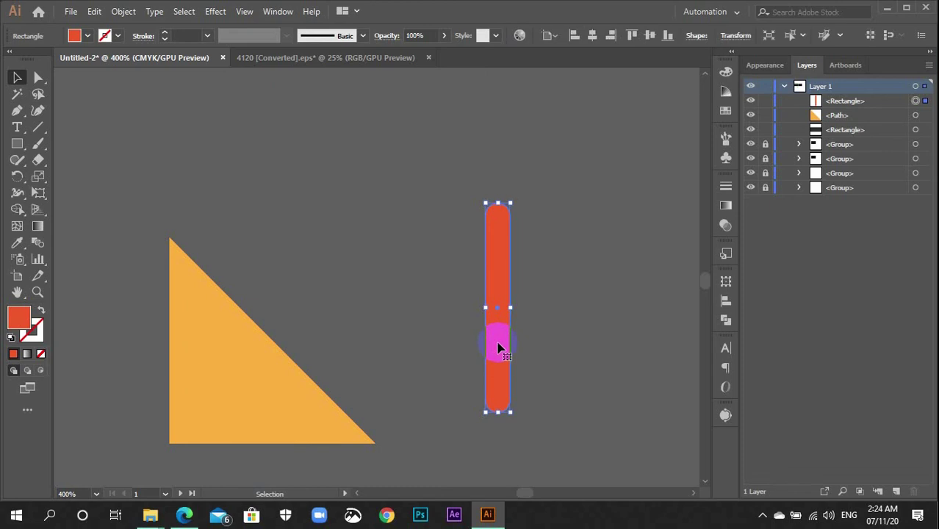
right_click(502, 261)
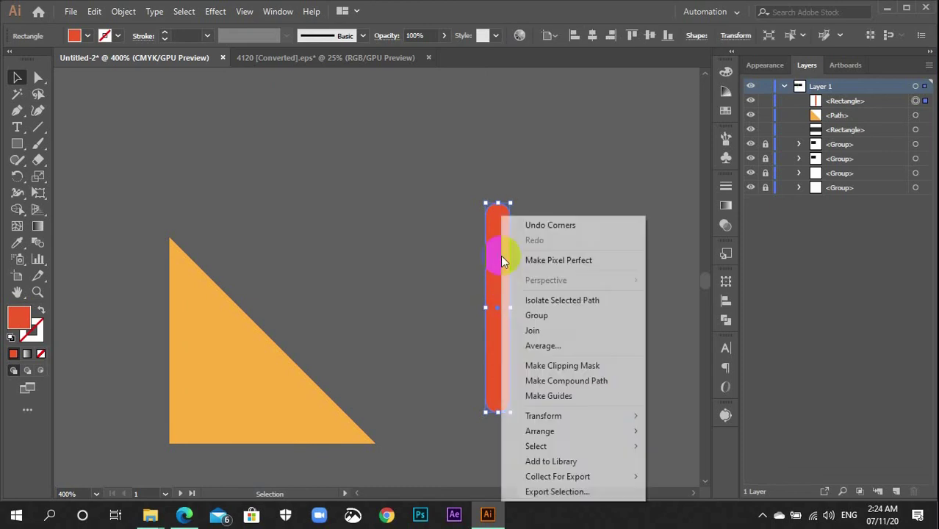
mouse_move(618, 415)
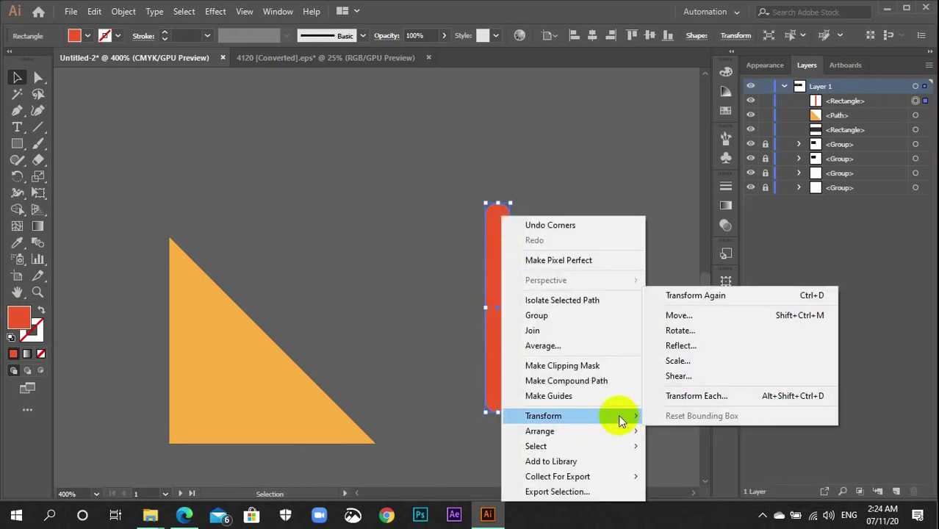
left_click(700, 328)
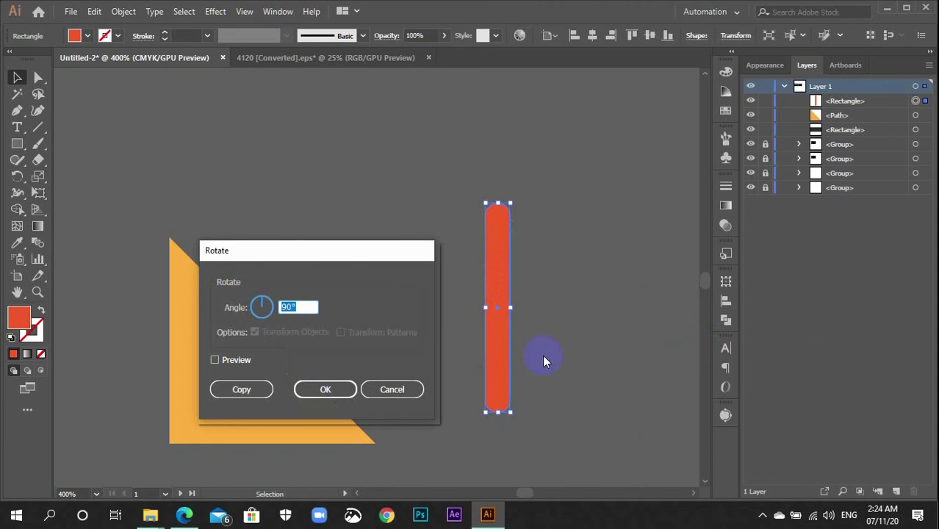
double_click(299, 305)
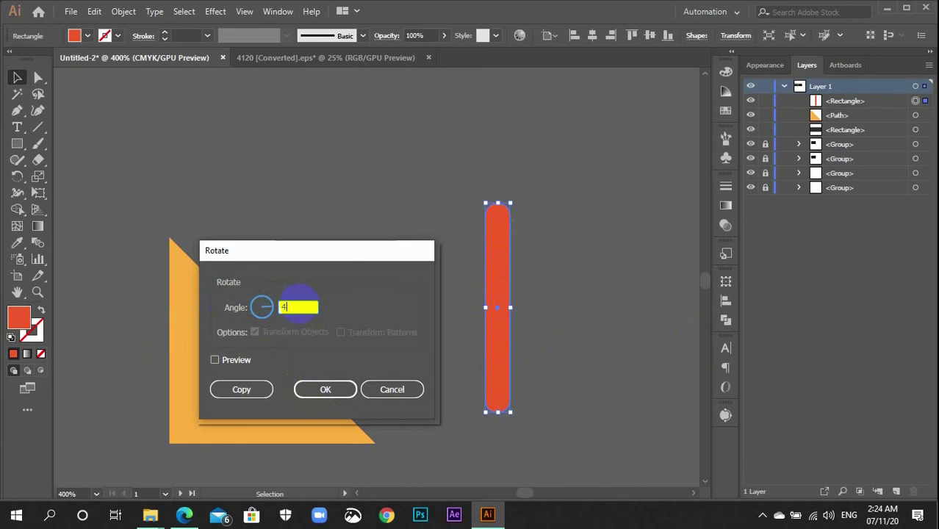
left_click(223, 359)
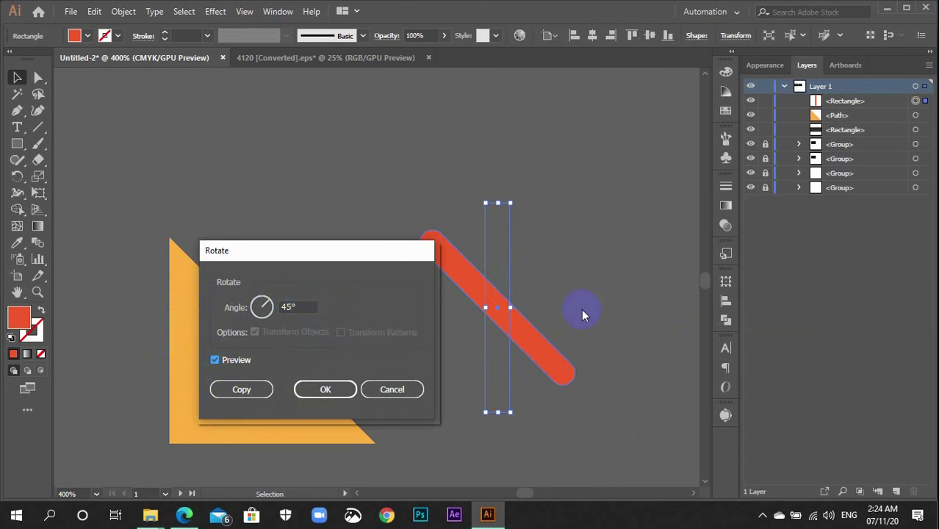
- Rotate the red rounded bar by -45° in the Rotate dialog, checking with Preview
double_click(288, 308)
key("BackSpace")
type("-")
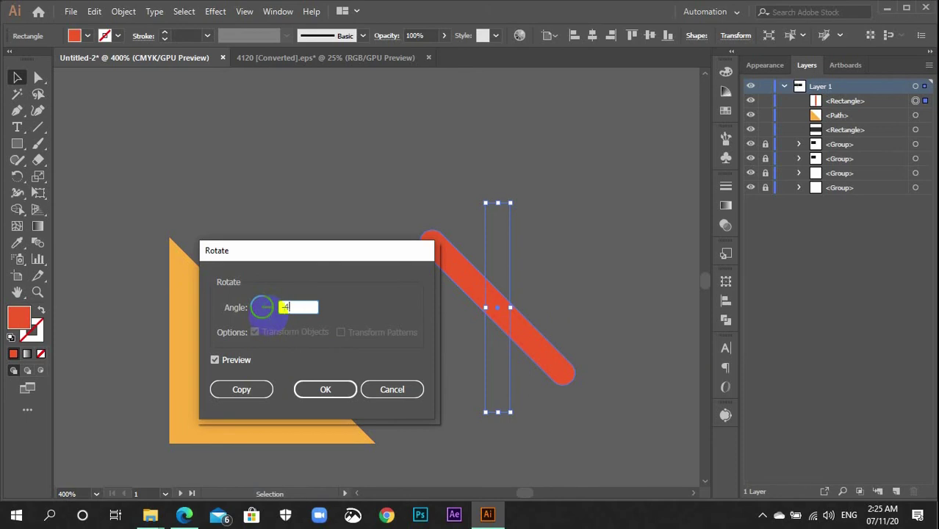
type("45")
left_click(217, 360)
left_click(216, 360)
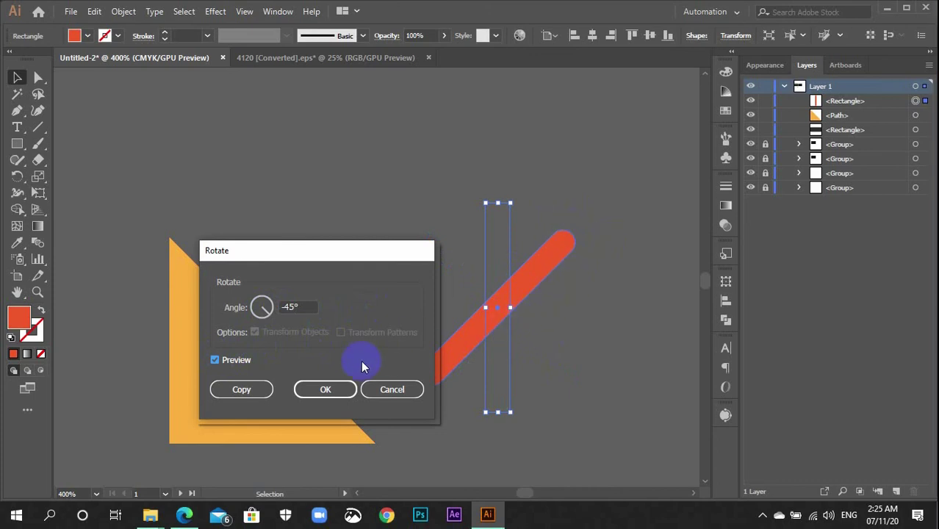
left_click(330, 393)
left_click(536, 328)
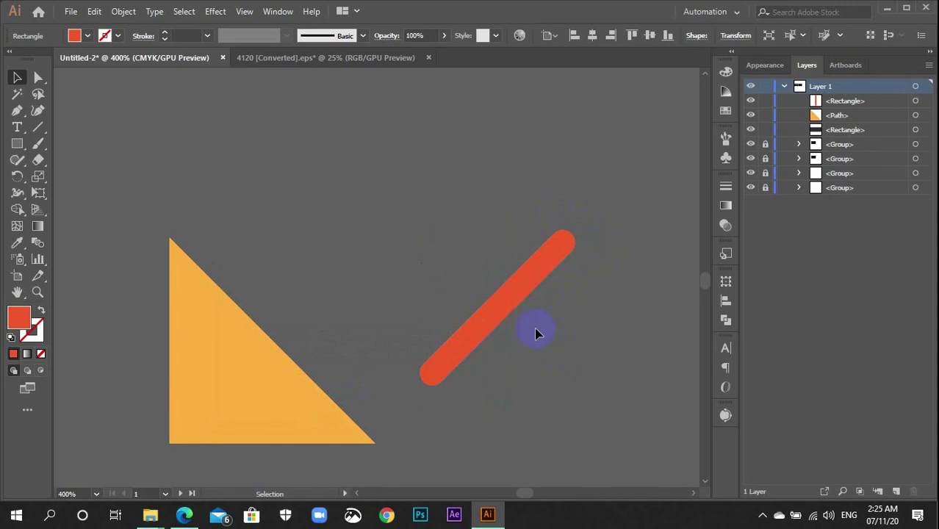
- Move the red bar onto the orange triangle and Alt-drag a parallel copy beside it
left_click_drag(519, 295, 293, 323)
left_click(352, 358)
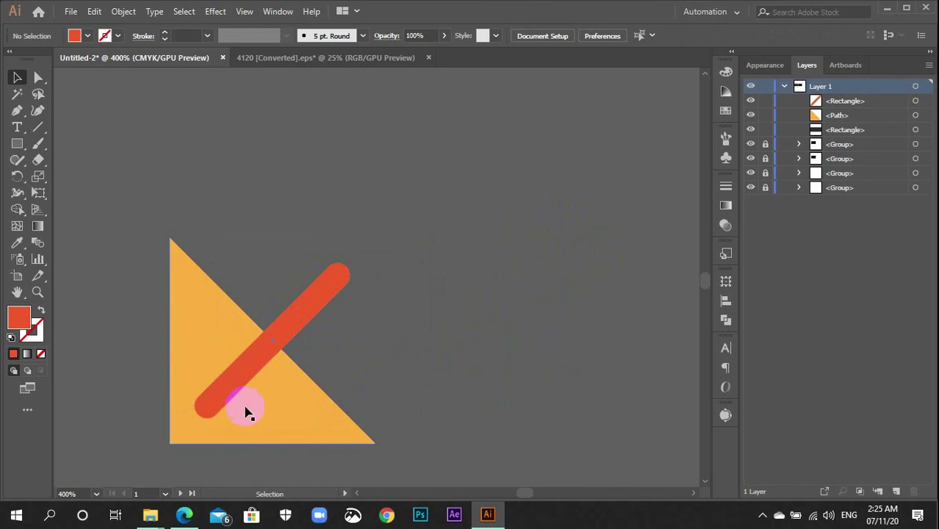
scroll(250, 412, "down", 3)
left_click(299, 242)
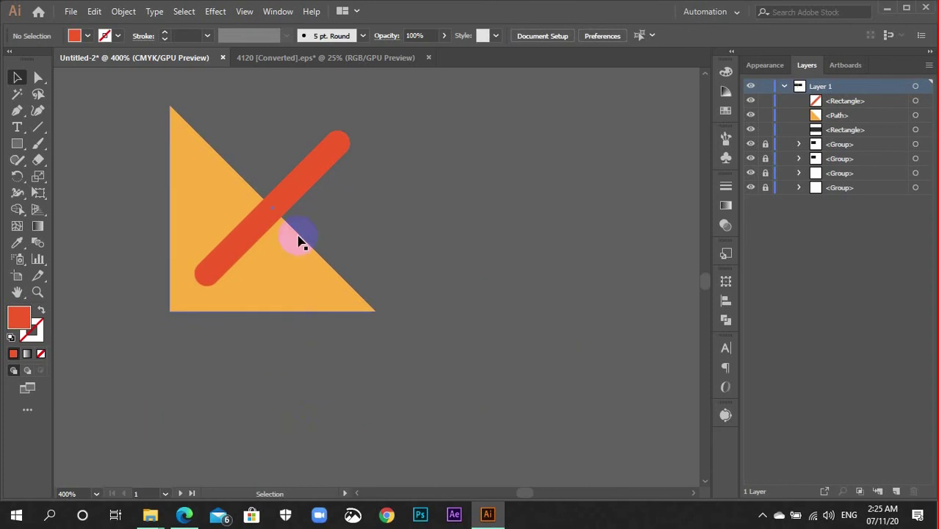
left_click(290, 192)
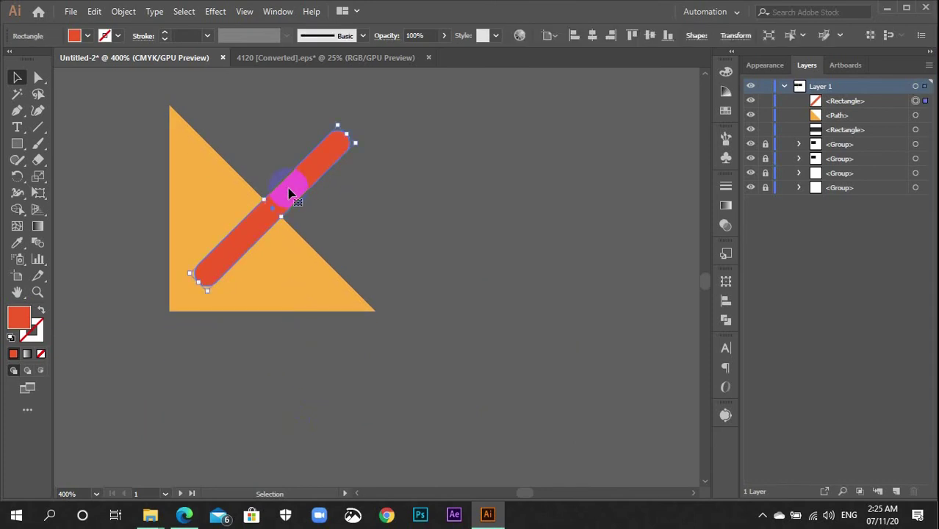
left_click_drag(289, 193, 349, 206)
key("Left")
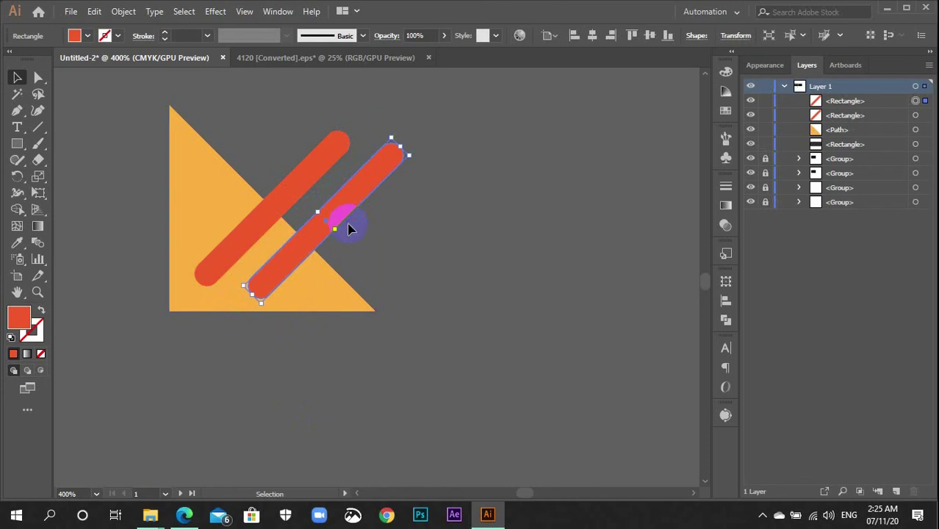
key("Up")
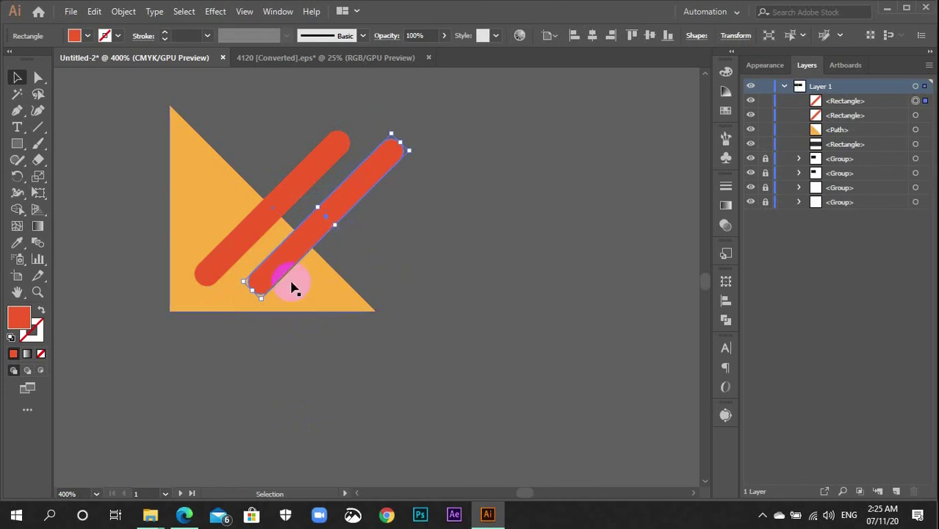
key("ctrl+equal")
- Fine-tune the second bar's position and Alt-drag a third evenly spaced stripe
left_click(357, 298)
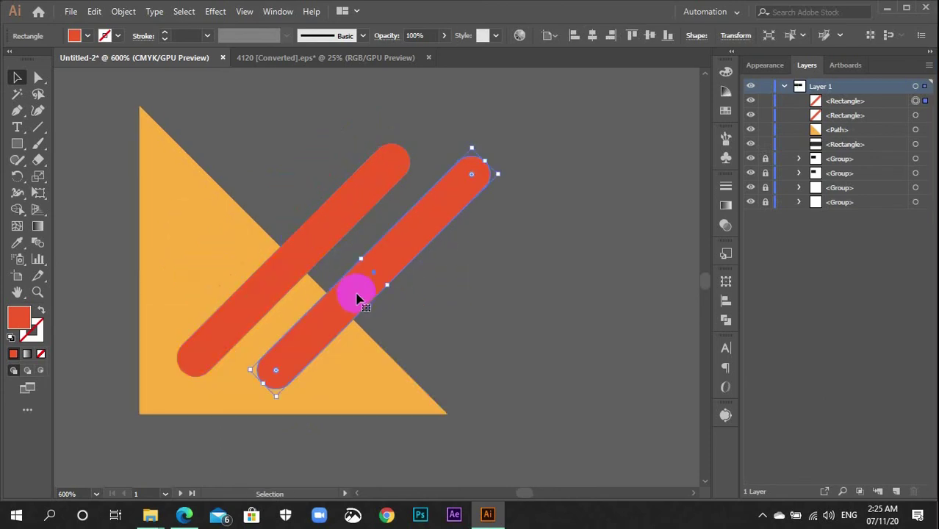
left_click_drag(346, 300, 351, 301)
left_click(369, 311)
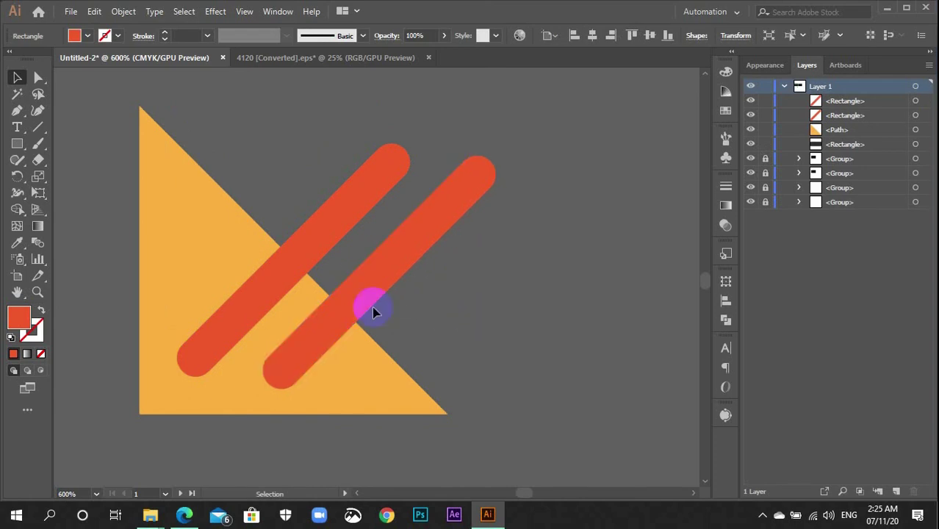
scroll(423, 296, "down", 3)
left_click(372, 213)
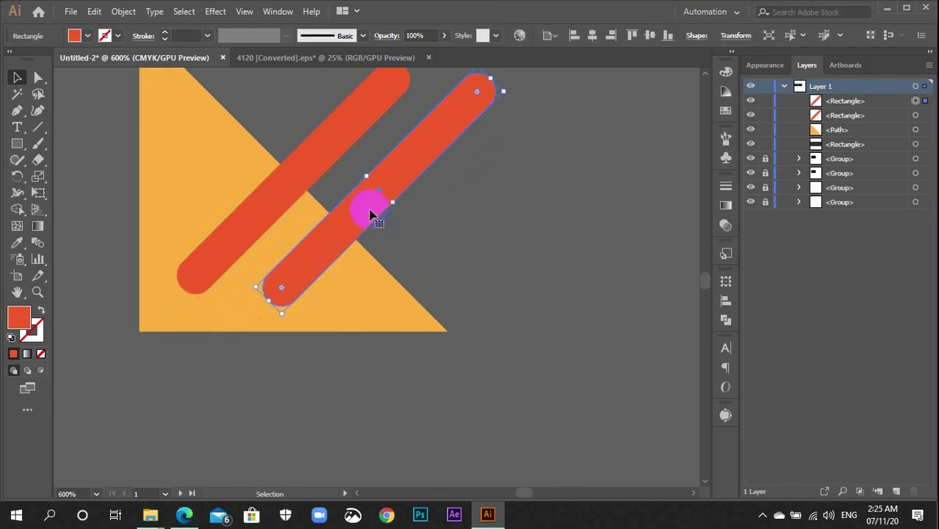
left_click_drag(369, 217, 454, 225)
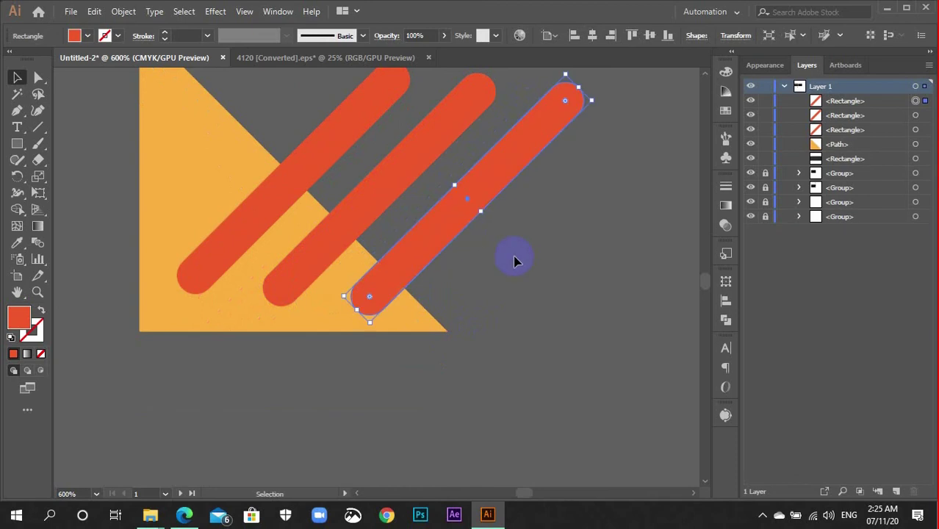
left_click(451, 341)
scroll(396, 420, "left", 5)
scroll(397, 419, "up", 2)
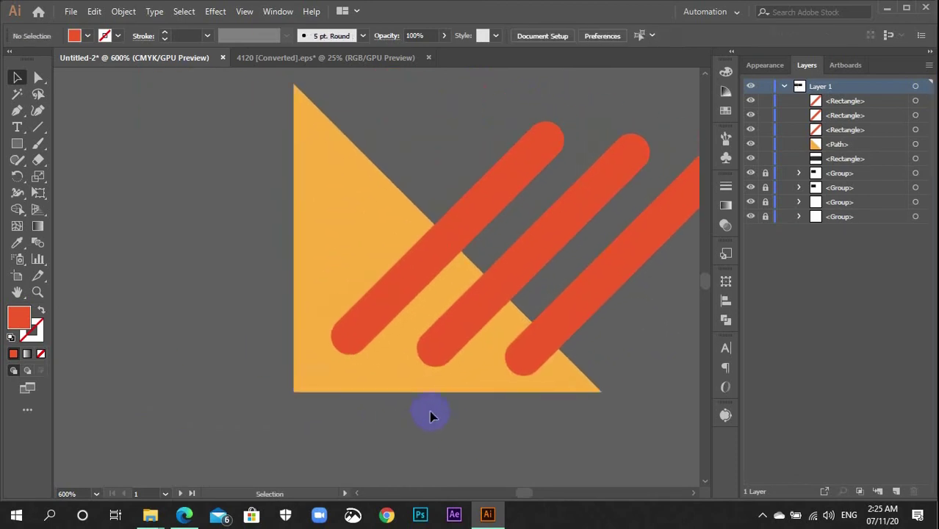
- Alt-drag the leftmost stripe up-left to add a fourth parallel bar
left_click(442, 254)
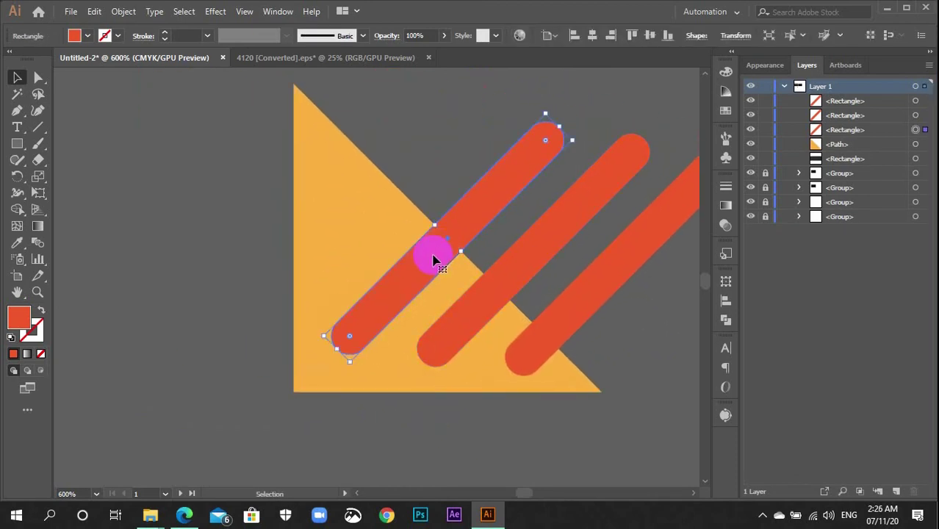
left_click_drag(421, 262, 415, 178)
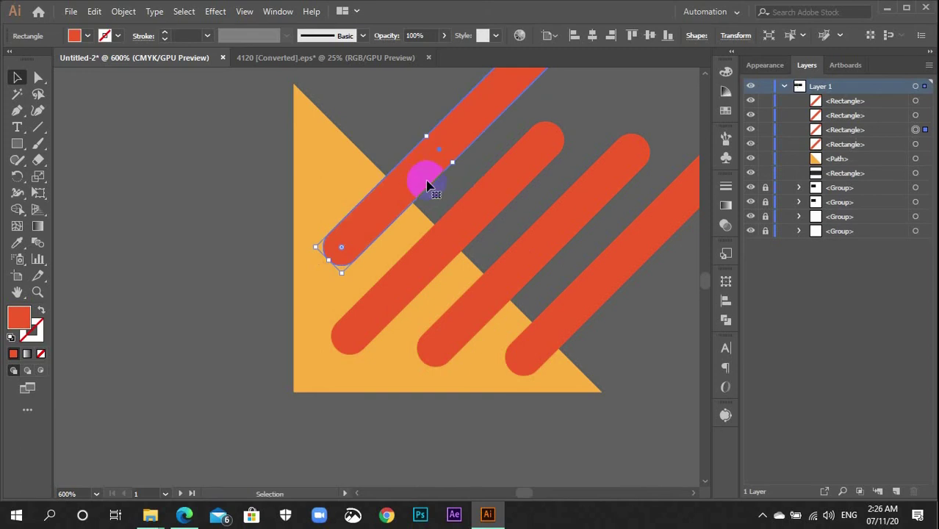
left_click(535, 261, "shift")
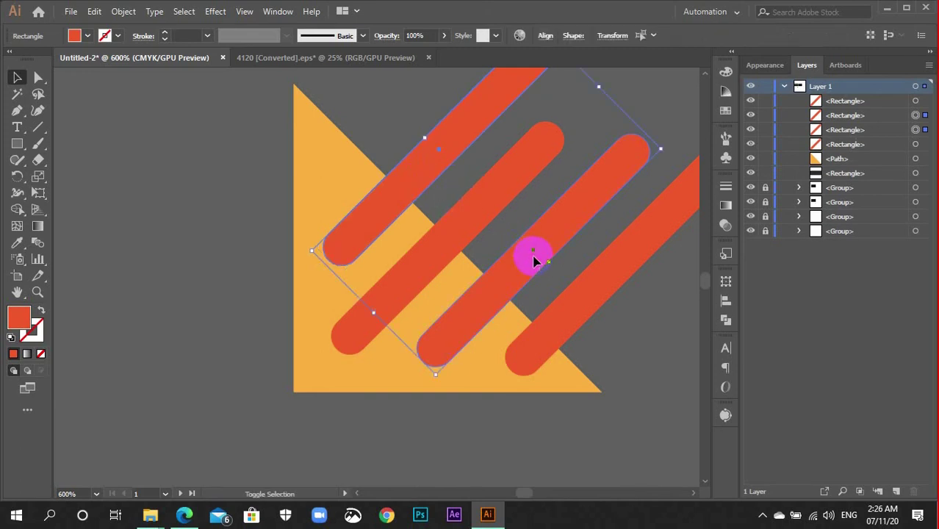
left_click(260, 258)
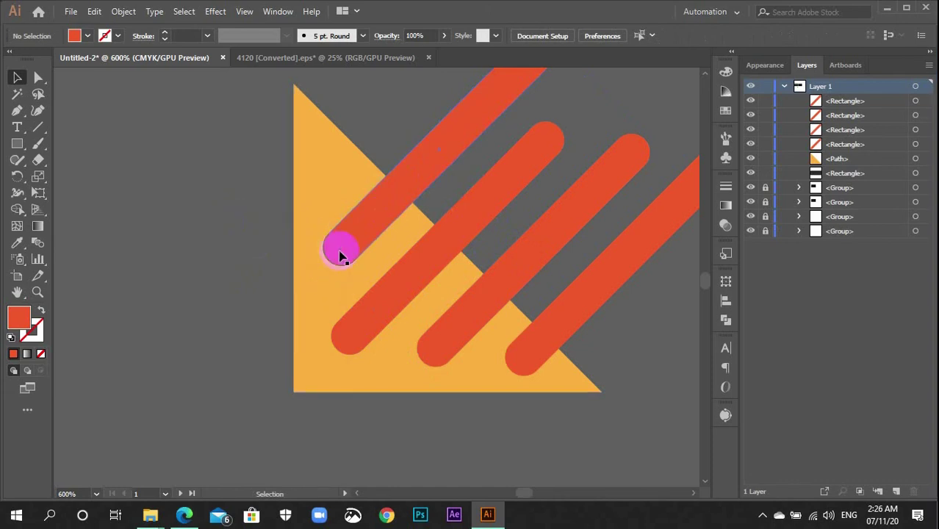
- Duplicate the top stripe further up-left as a fifth bar, then zoom out to 400%
left_click(395, 293)
scroll(397, 283, "up", 3)
left_click_drag(398, 274, 387, 196)
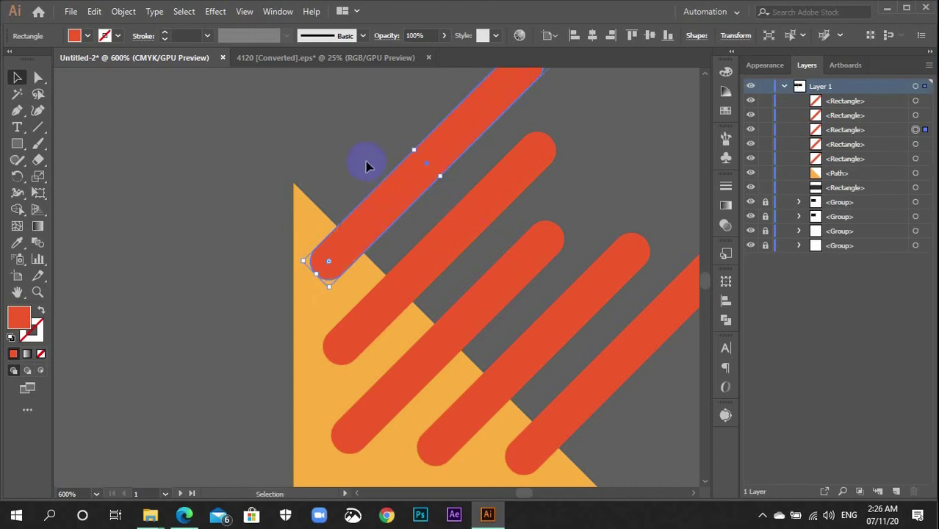
left_click(367, 166)
scroll(534, 356, "down", 3)
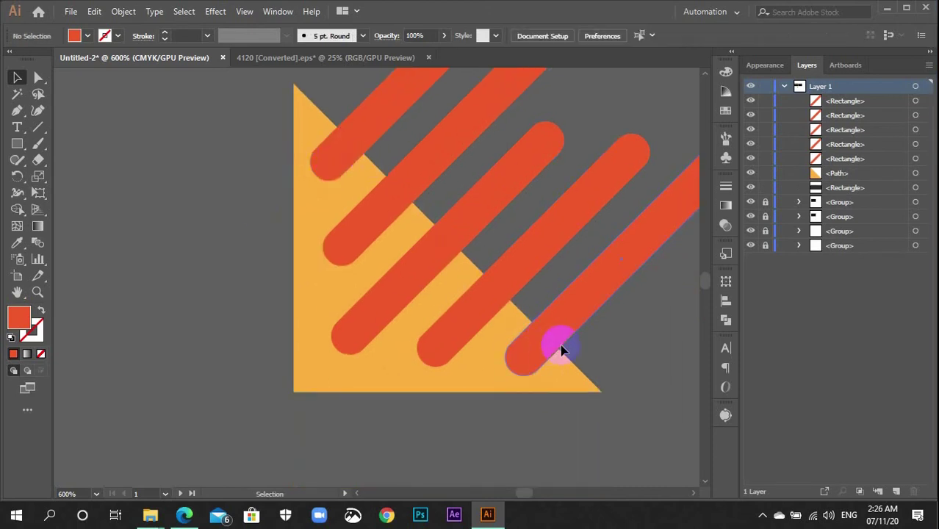
scroll(588, 421, "up", 3)
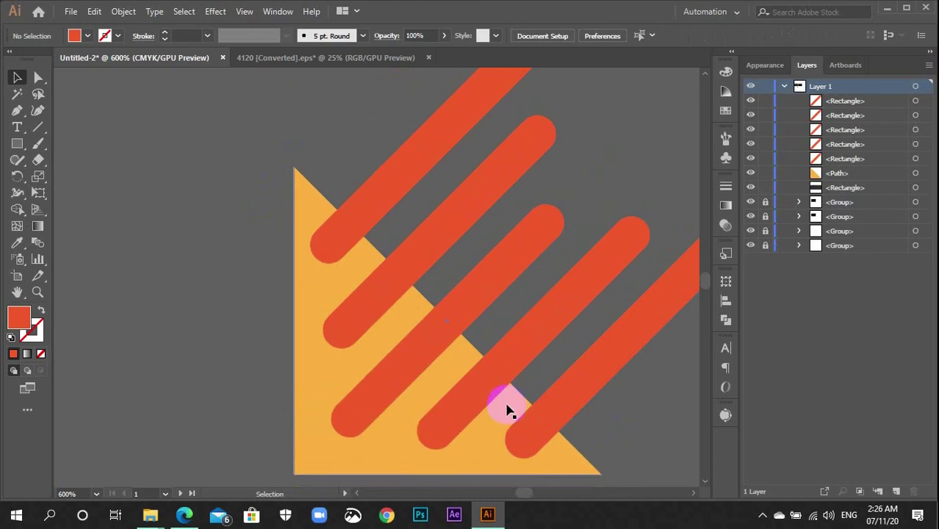
key("ctrl+minus")
scroll(512, 399, "down", 2)
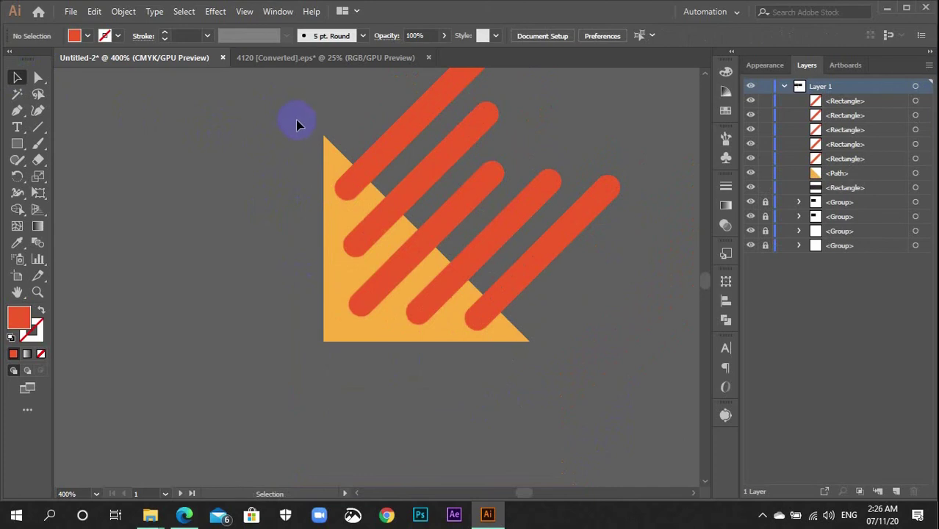
- Apply Pathfinder Divide to the five stripes and triangle, then ungroup the resulting pieces
left_click_drag(298, 118, 587, 432)
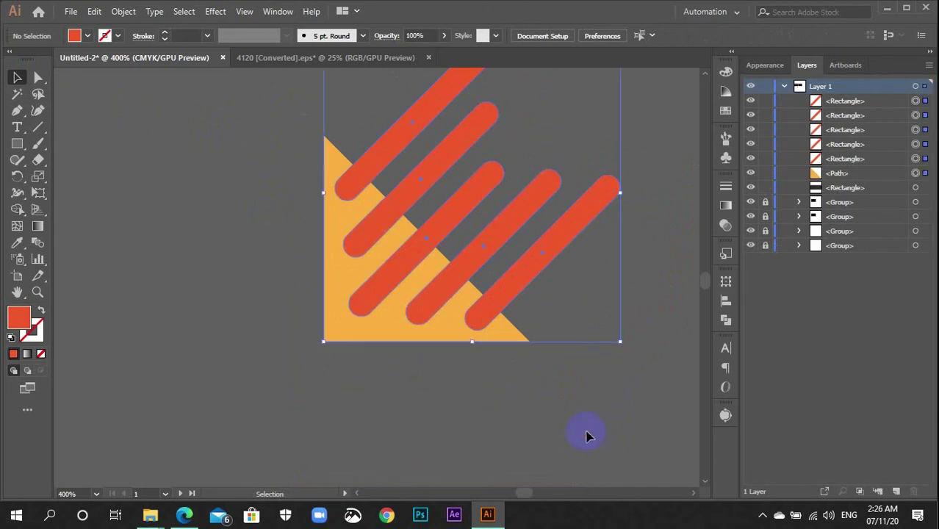
scroll(637, 365, "up", 2)
scroll(630, 336, "down", 1)
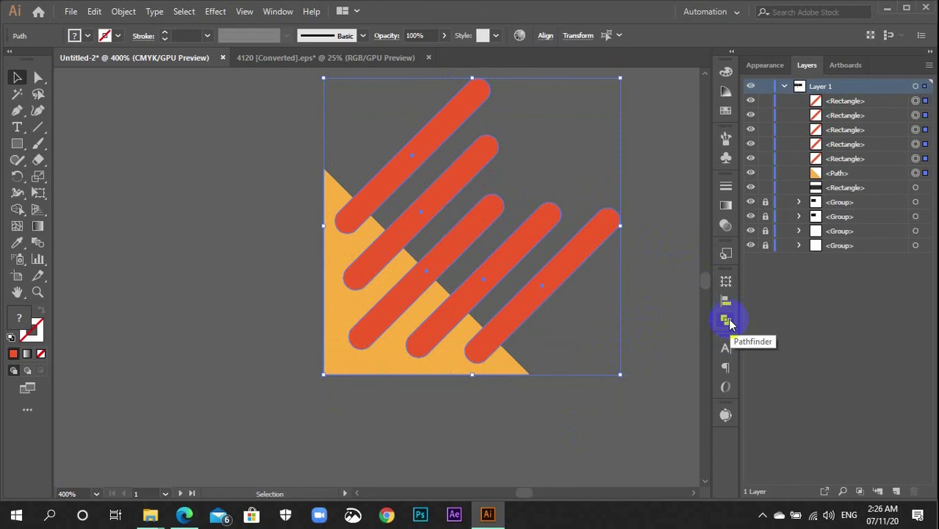
left_click(727, 320)
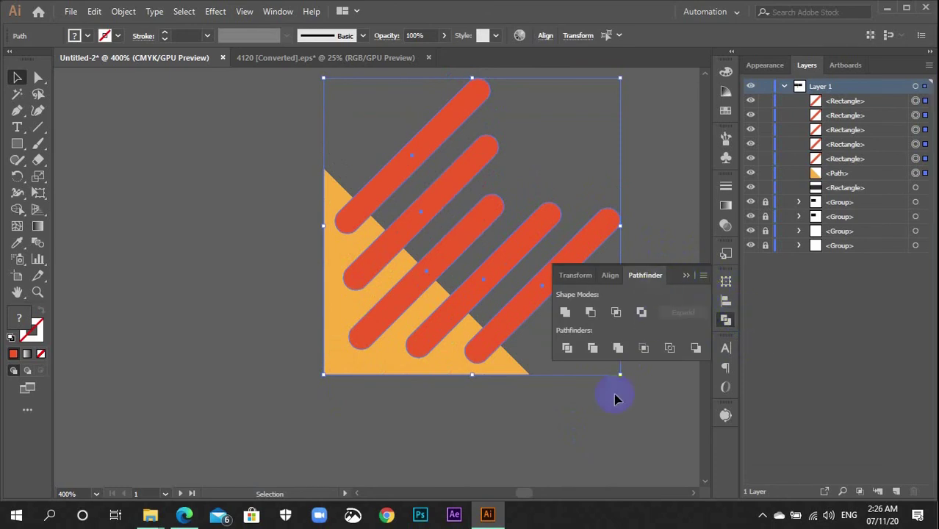
left_click(569, 349)
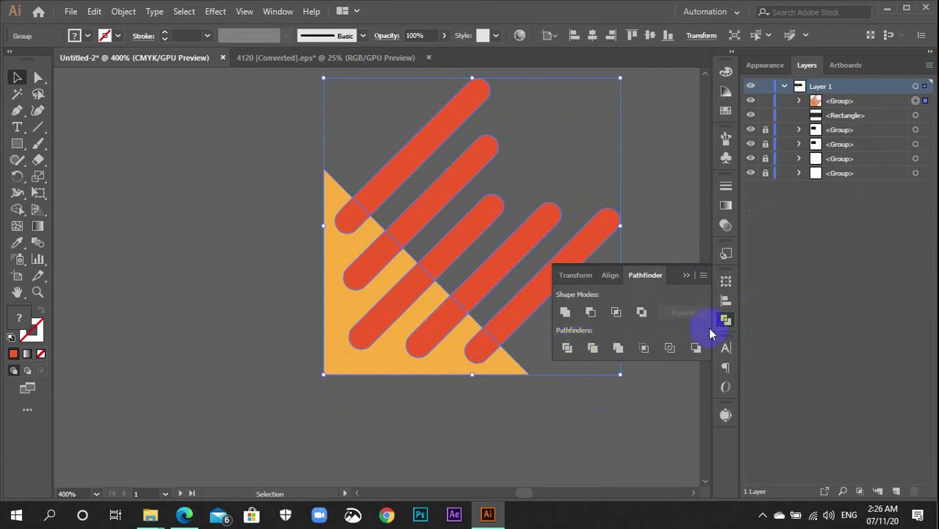
left_click(723, 323)
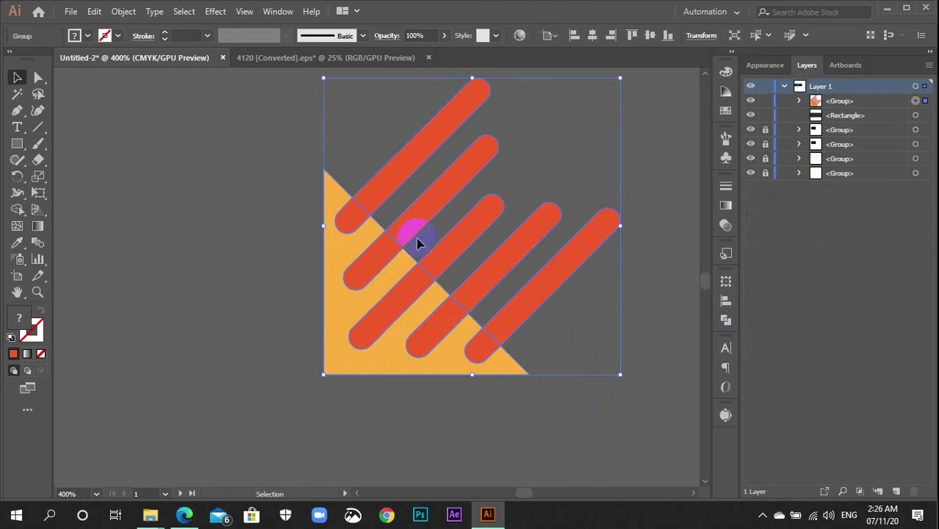
right_click(415, 296)
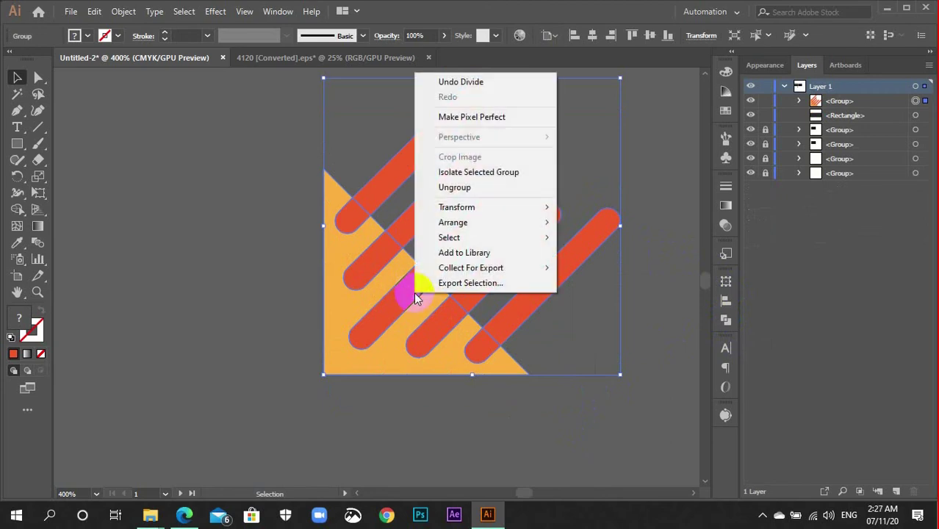
left_click(461, 189)
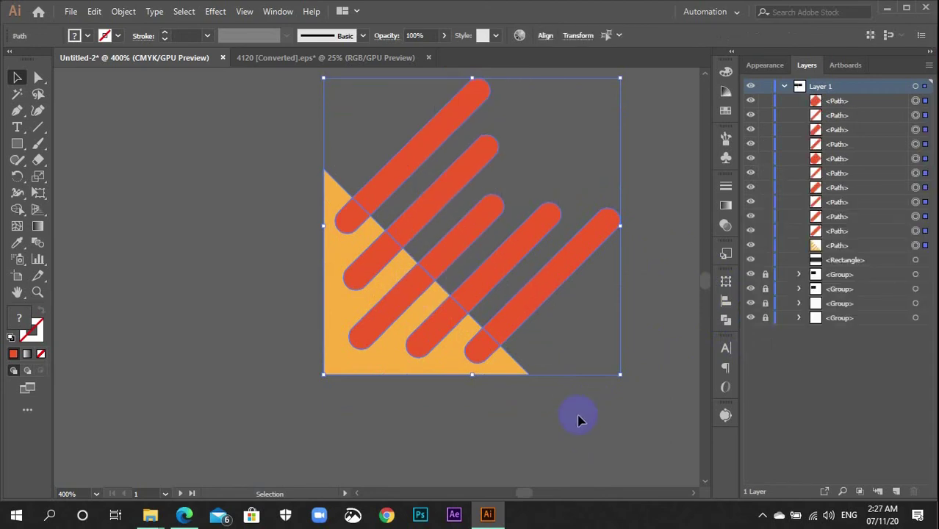
- Delete the leftover stripe pieces lying outside the triangle, including the long right stripe
left_click(573, 419)
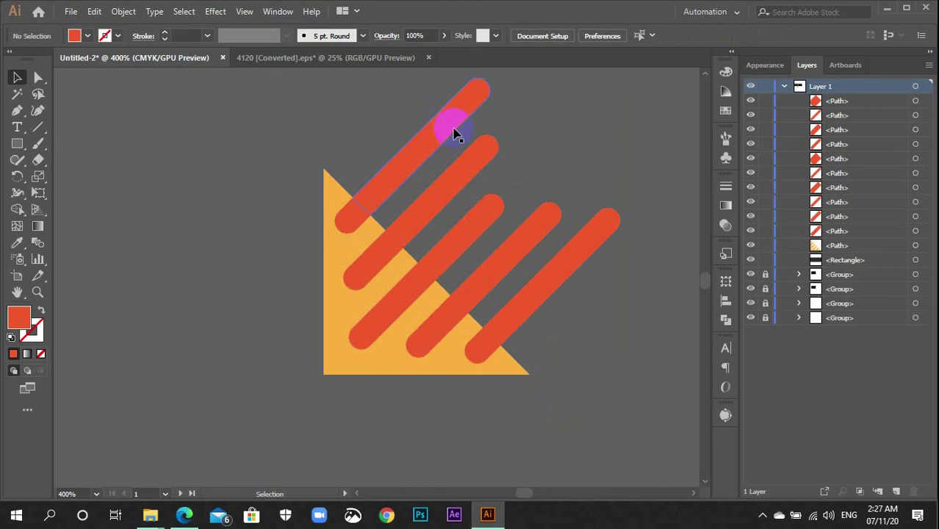
key("Delete")
left_click(471, 165)
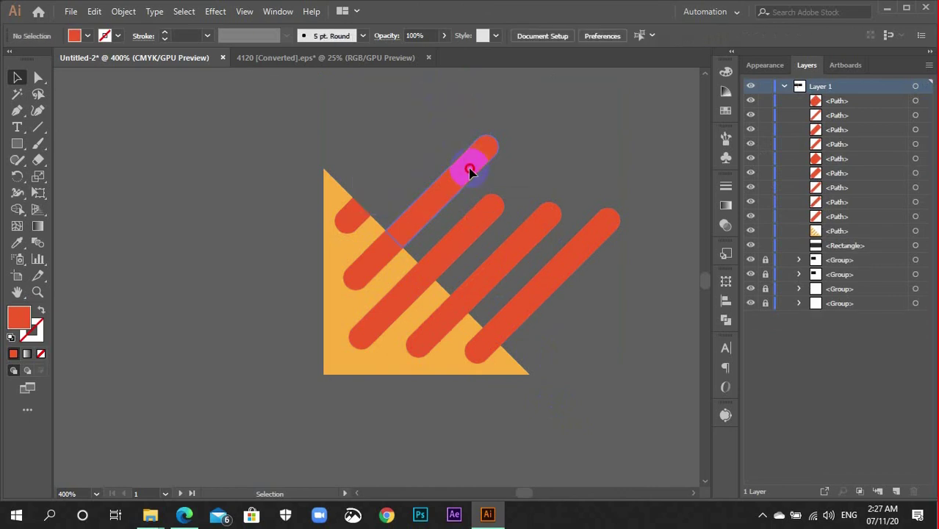
key("Delete")
left_click(477, 241)
key("Delete")
left_click(504, 269)
key("Delete")
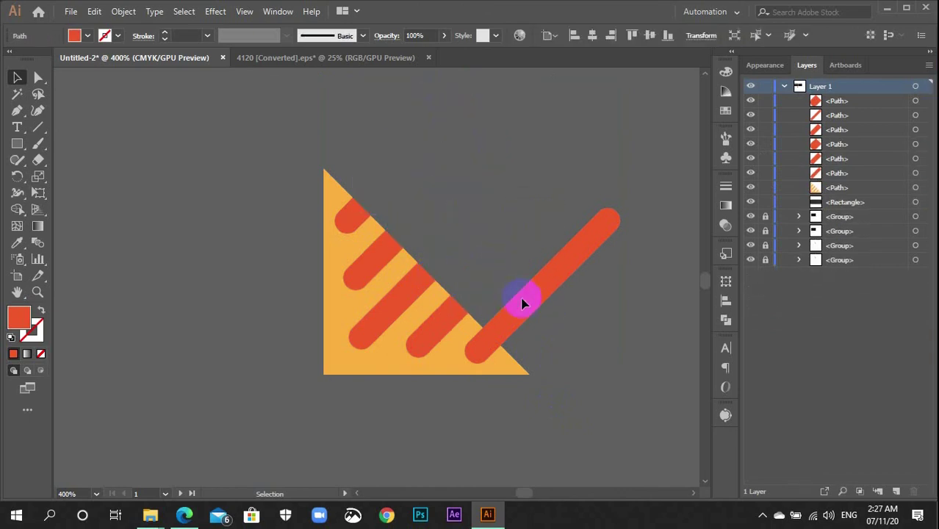
left_click(523, 308)
key("Delete")
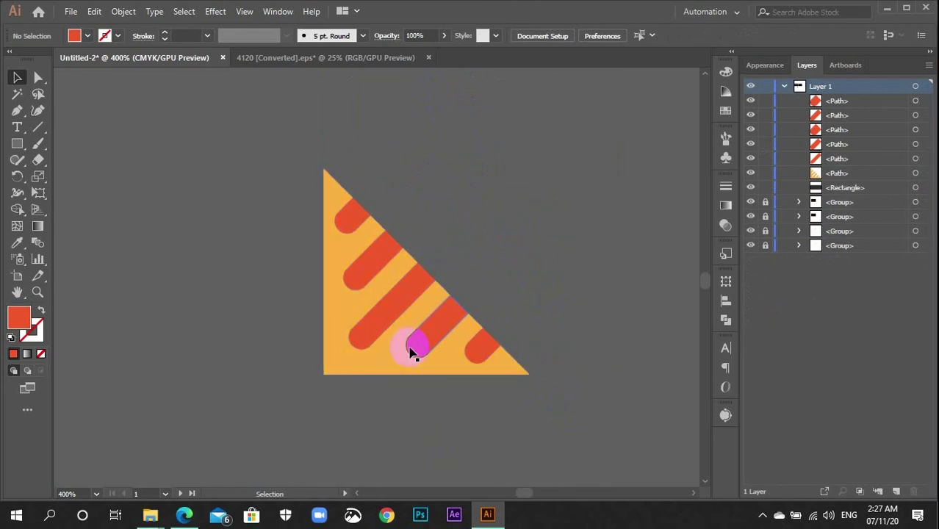
- Move the slotted orange triangle up-right away from the stripes, then select all five red stripes
left_click(383, 362)
left_click(336, 382)
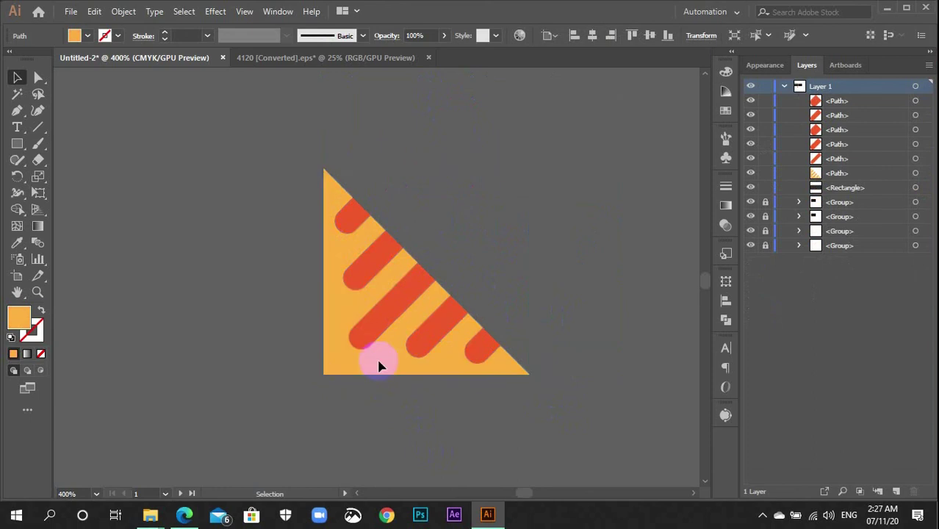
left_click(379, 362)
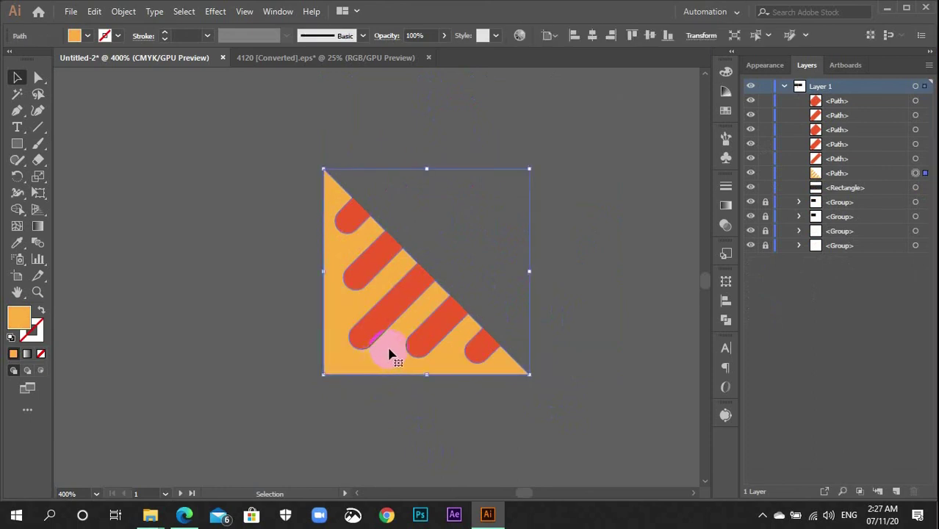
left_click_drag(384, 360, 586, 187)
left_click(585, 250)
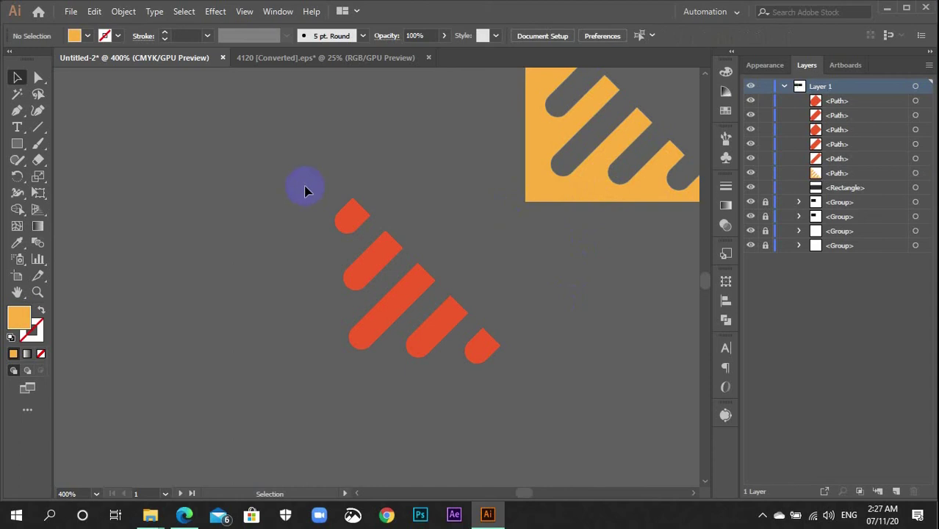
left_click_drag(415, 360, 499, 380)
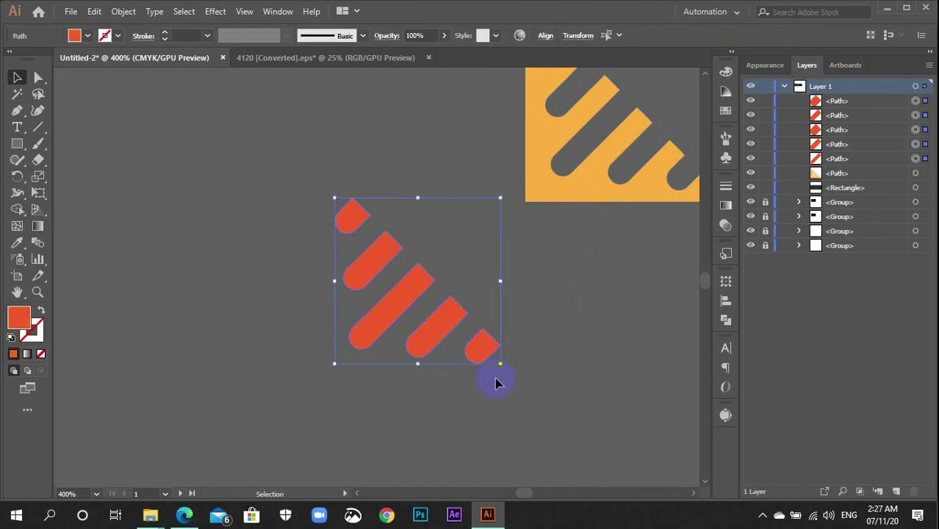
- Delete the red stripes, zoom to 200%, and place the triangle in the card's bottom-left corner
key("Delete")
left_click_drag(452, 268, 261, 396)
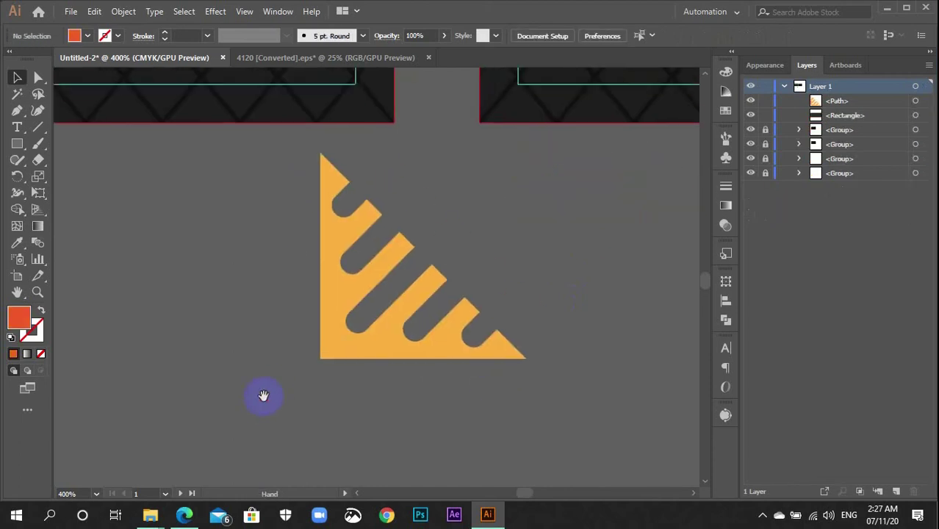
key("ctrl+minus")
key("ctrl+minus")
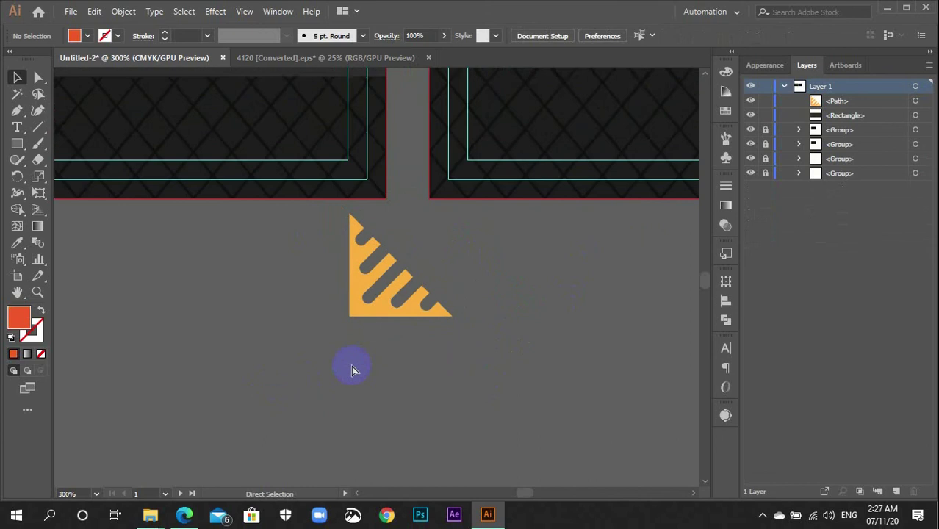
left_click_drag(226, 312, 480, 401)
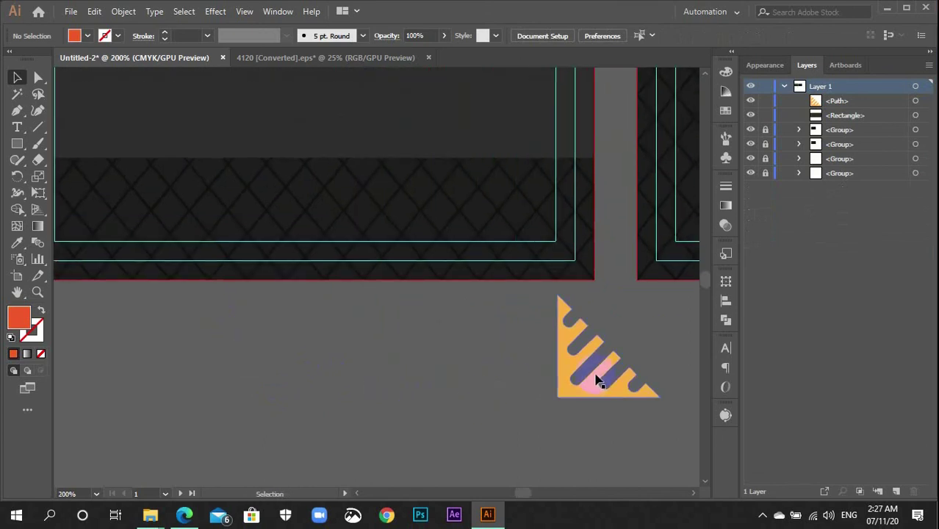
left_click_drag(313, 356, 328, 337)
left_click_drag(634, 373, 109, 239)
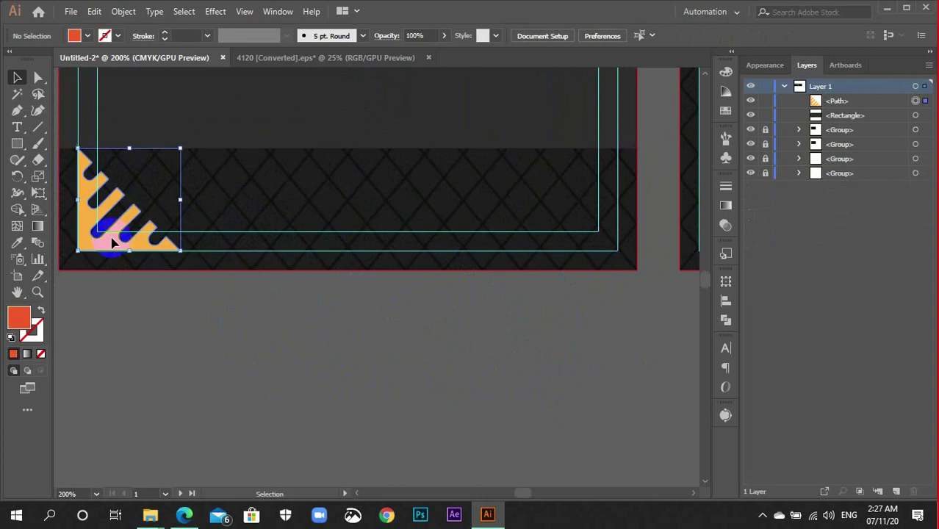
left_click(133, 340)
- Remove a stray duplicate of the triangle and bring up the corner triangle's context menu
scroll(211, 398, "up", 3)
scroll(187, 391, "up", 2)
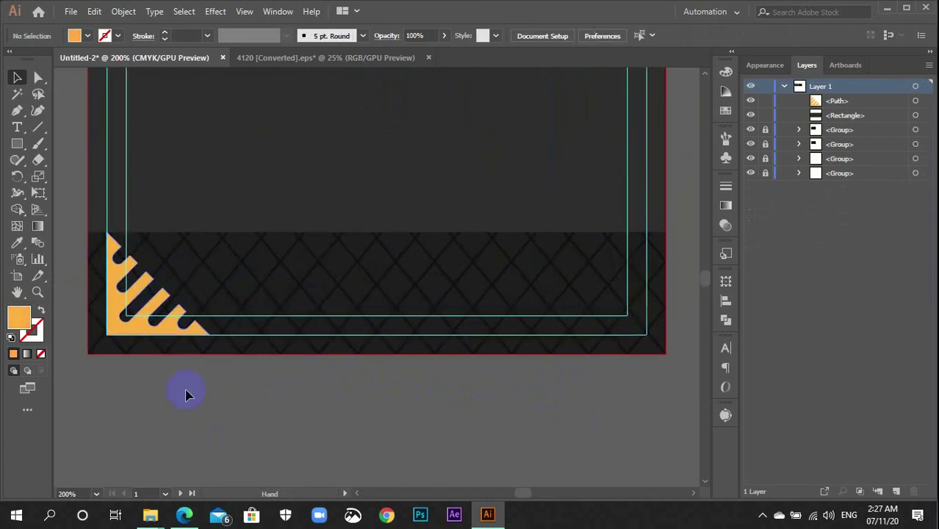
left_click(163, 330)
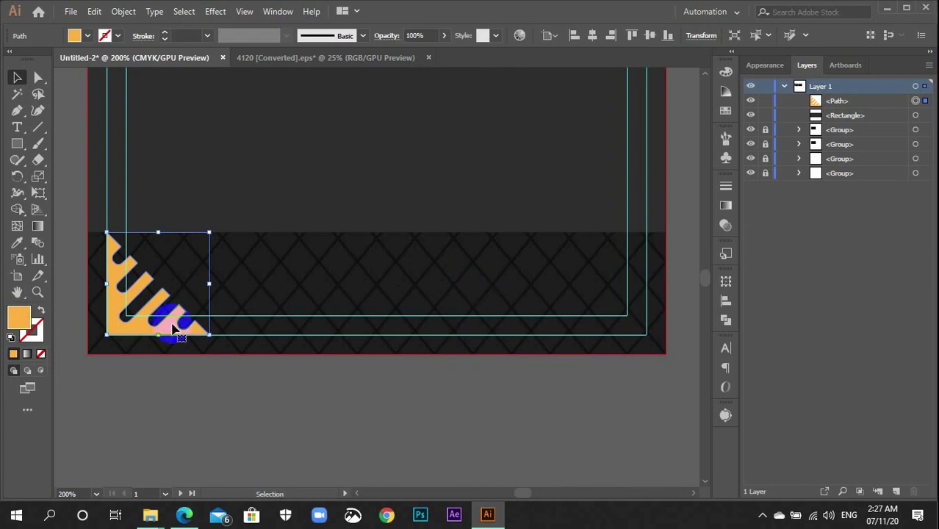
left_click_drag(173, 328, 316, 333)
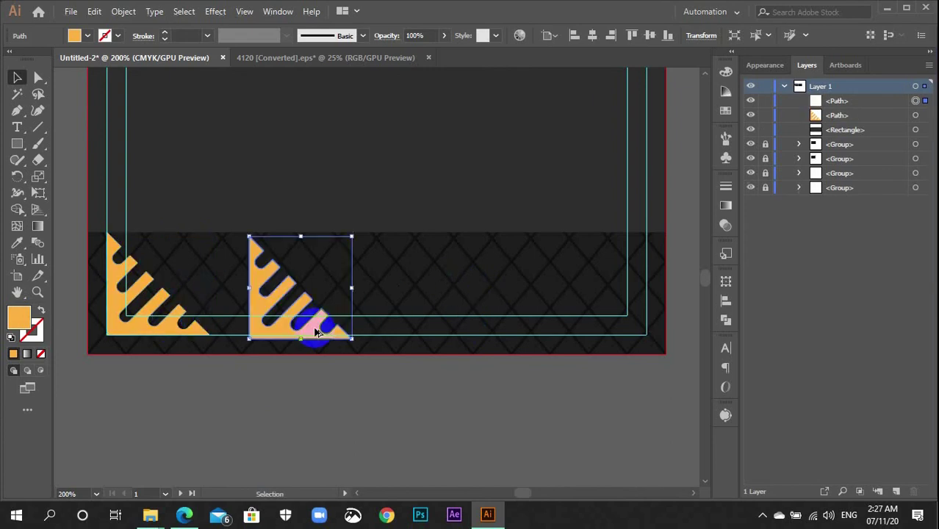
key("Delete")
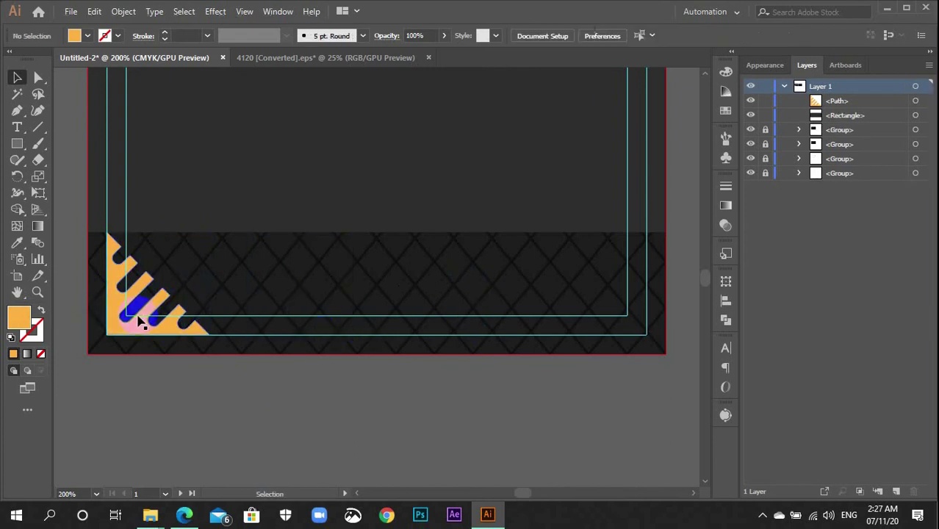
left_click(140, 324)
right_click(137, 323)
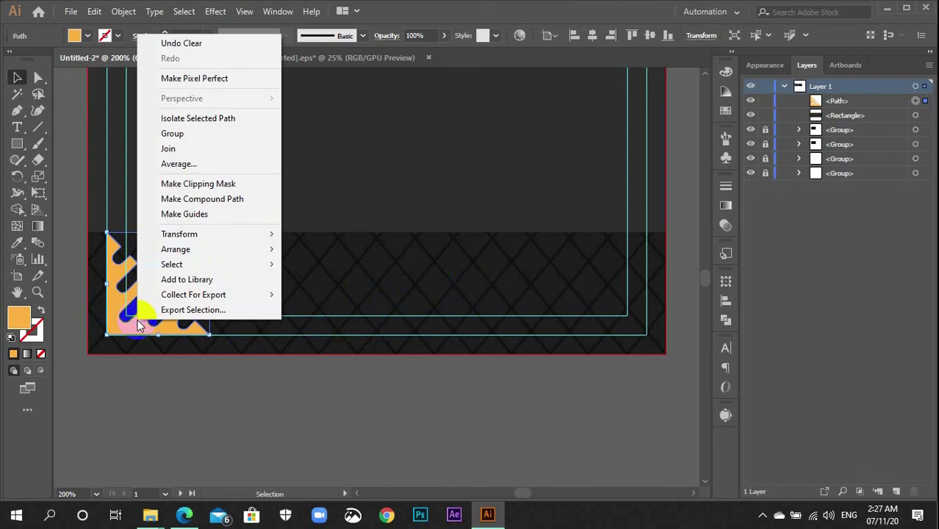
mouse_move(243, 232)
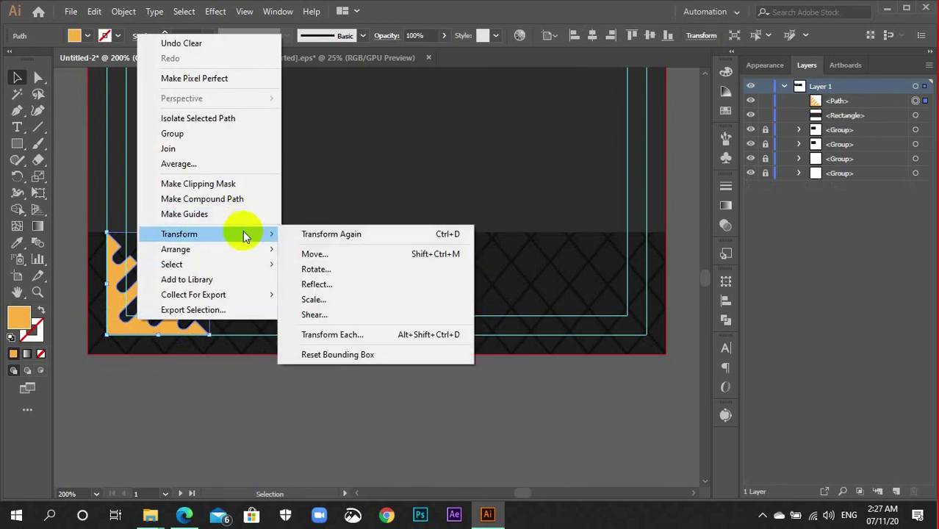
- Make a vertically reflected copy of the triangle and move it to the card's bottom-right corner
left_click(330, 286)
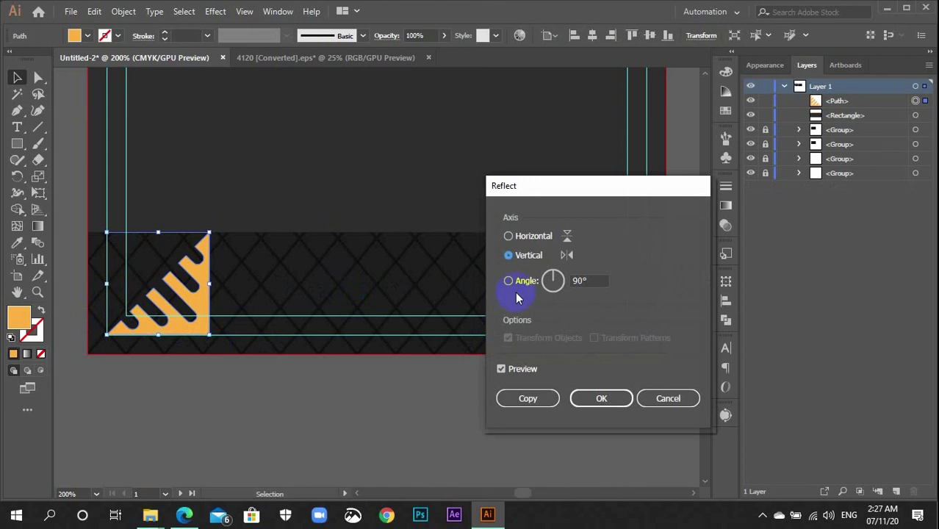
left_click(530, 399)
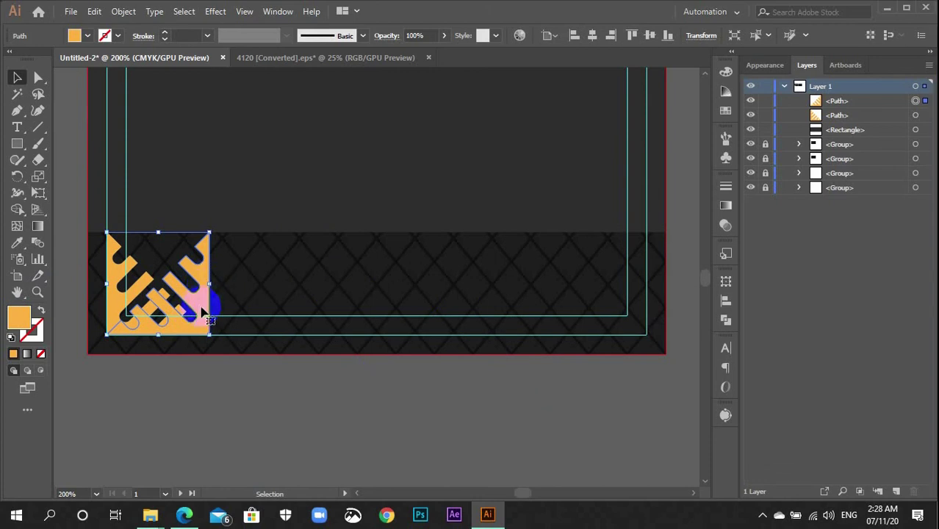
left_click_drag(202, 311, 640, 310)
left_click(620, 405)
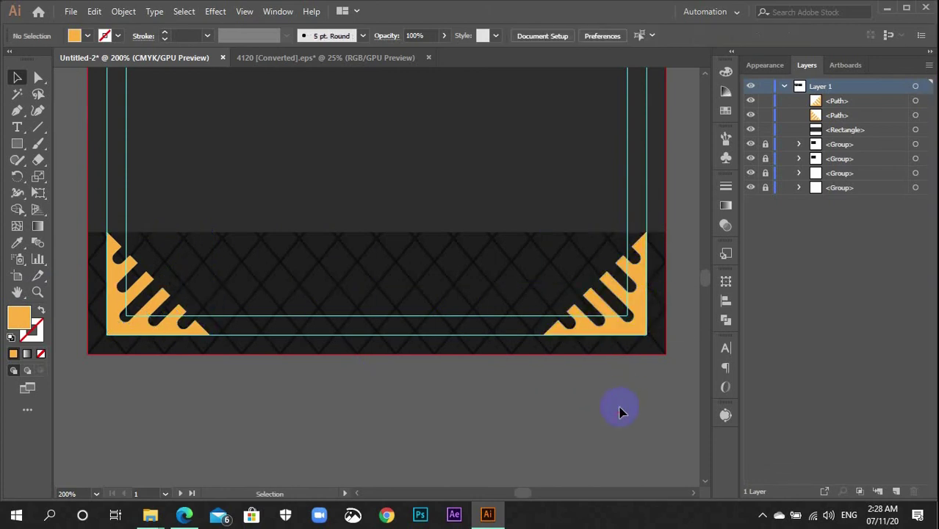
key("ctrl+minus")
key("ctrl+minus")
key("ctrl+minus")
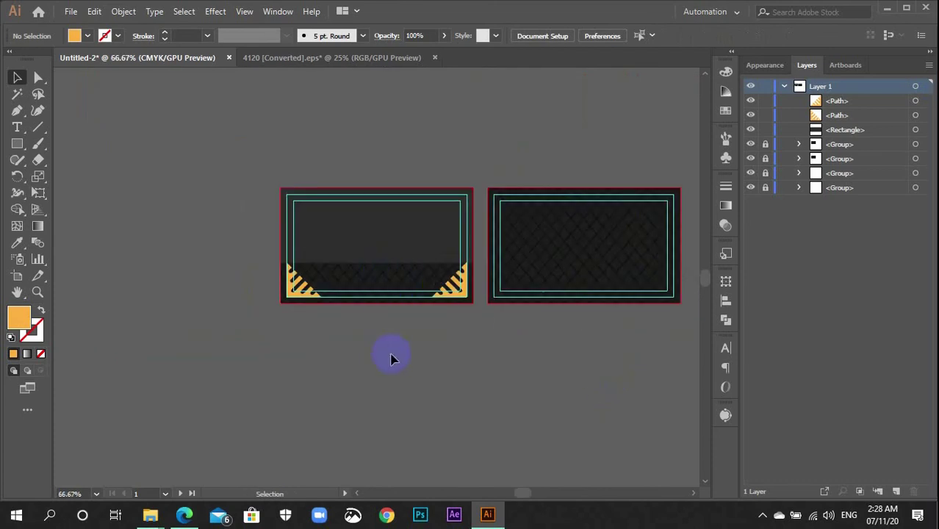
- Switch to the striped patterns document and back, then bring up the MY LOGO folder window
scroll(392, 358, "up", 1)
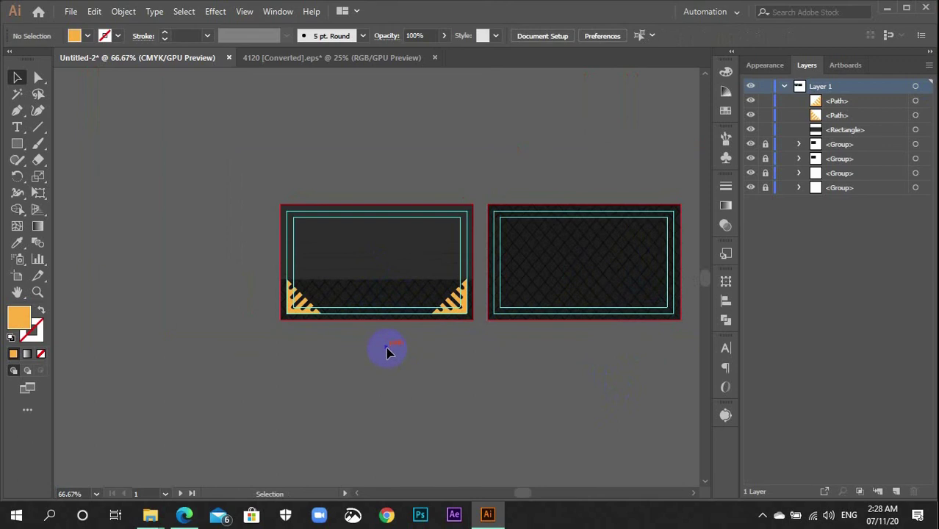
left_click(328, 234)
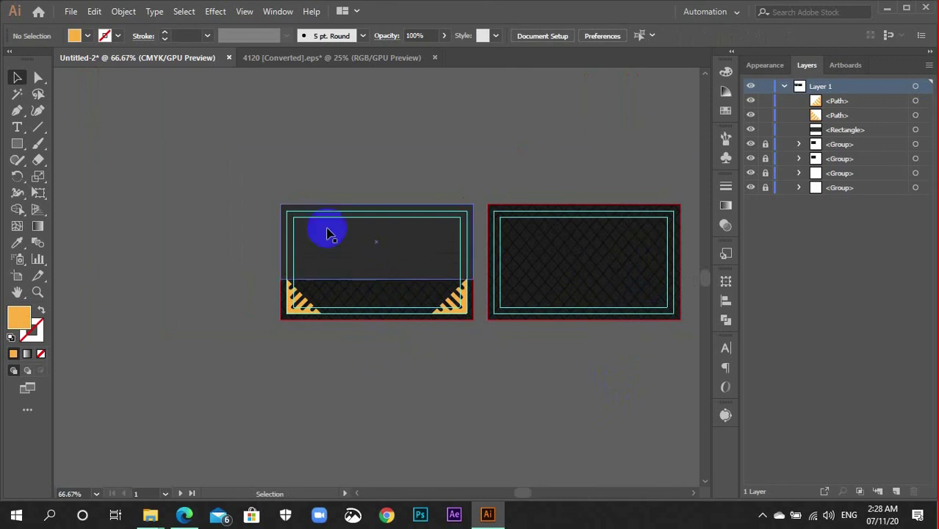
left_click(348, 58)
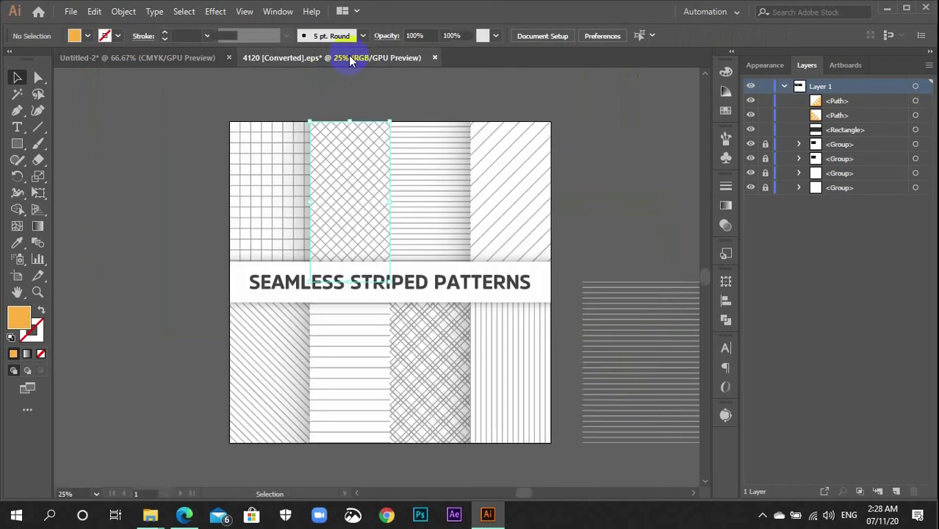
left_click(172, 62)
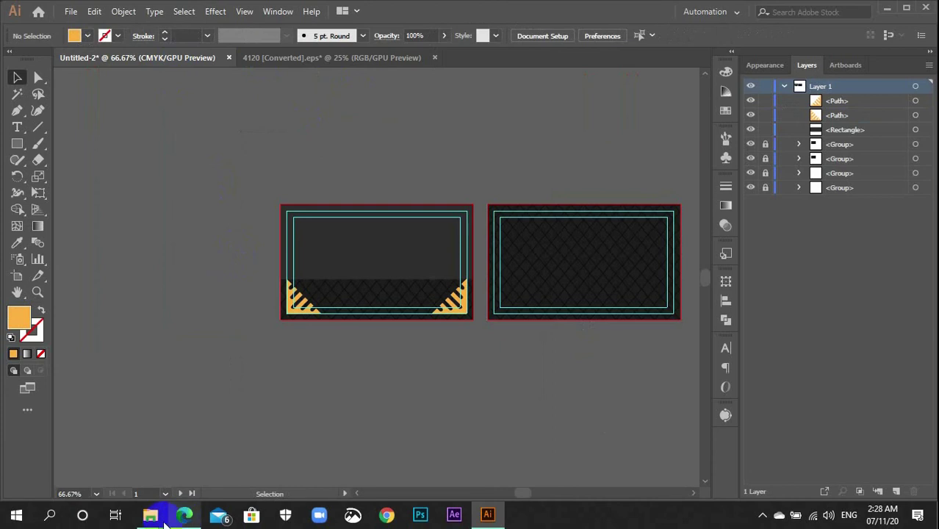
mouse_move(150, 514)
left_click(198, 477)
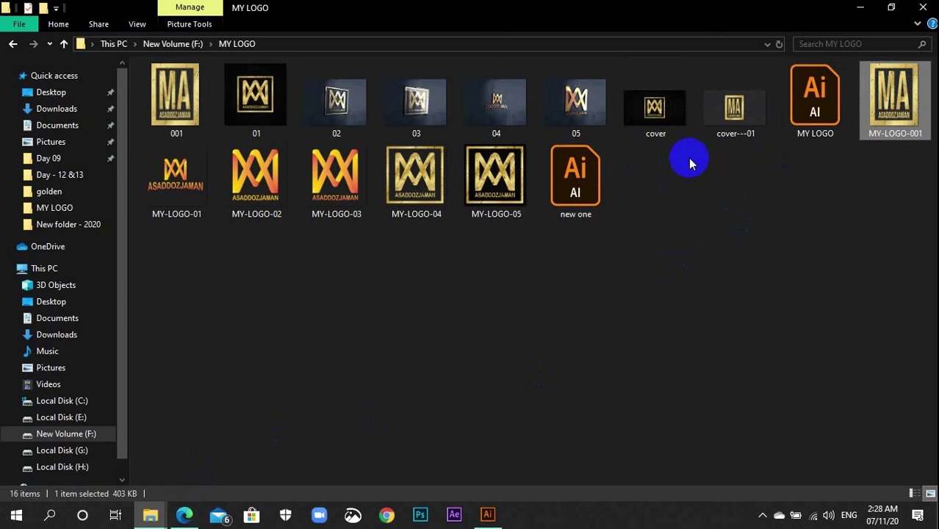
- Drag MY-LOGO-001 from the MY LOGO folder onto the Illustrator canvas, then undo the placement
left_click(904, 119)
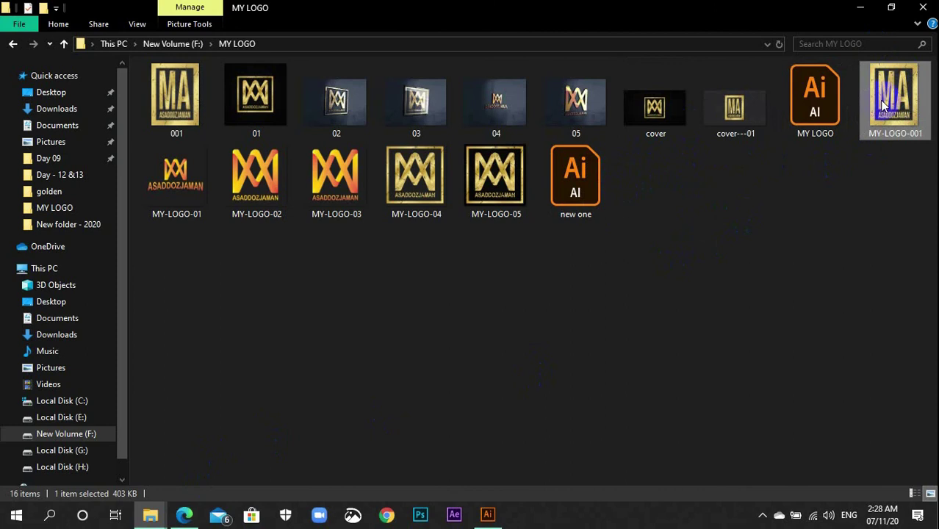
left_click_drag(889, 96, 491, 412)
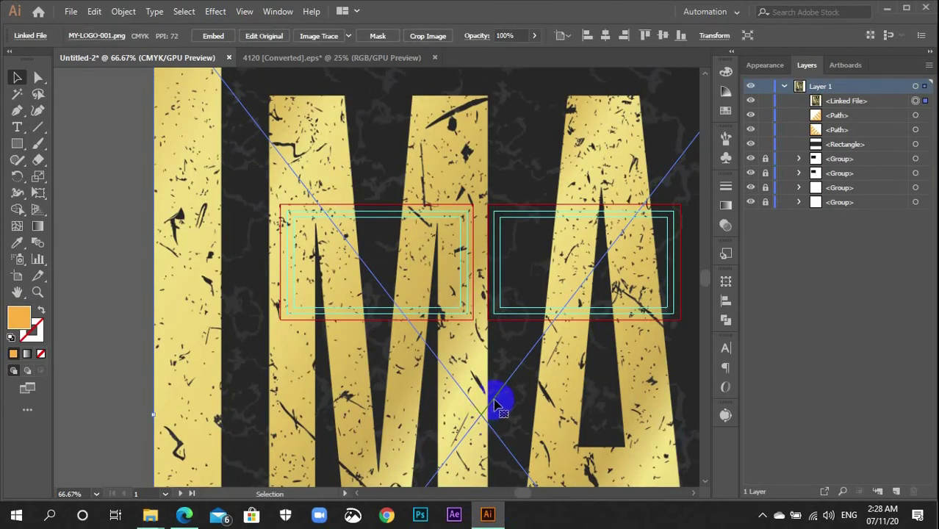
key("ctrl+z")
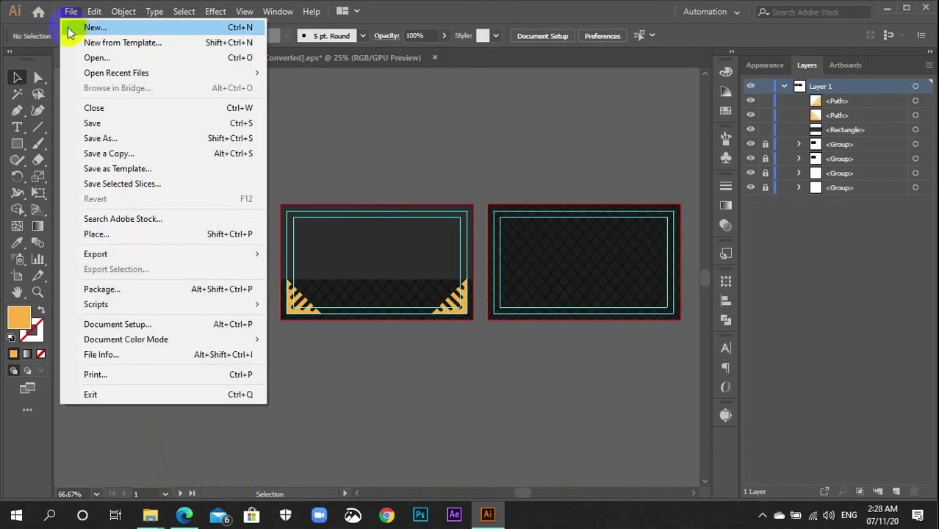
- Start the Place command and browse from Downloads to the New Volume (F:) drive
mouse_move(146, 250)
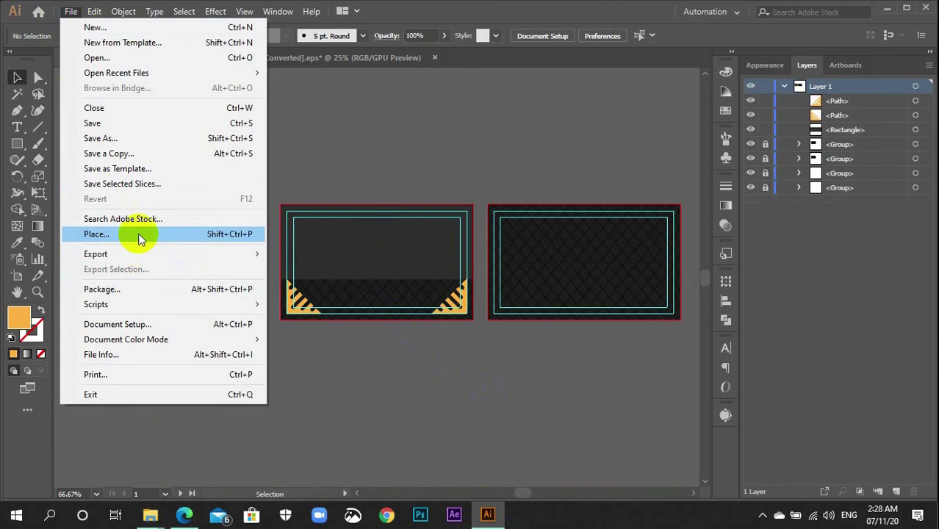
left_click(140, 235)
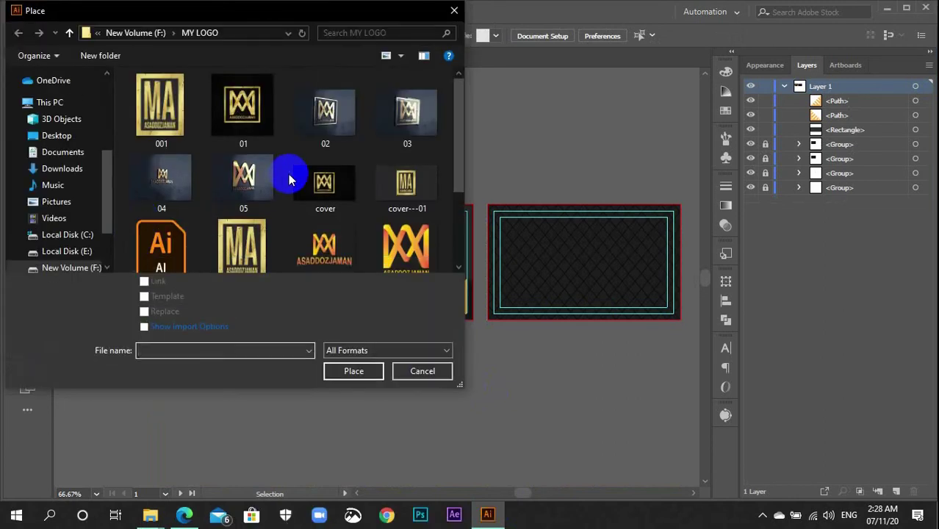
scroll(301, 180, "down", 2)
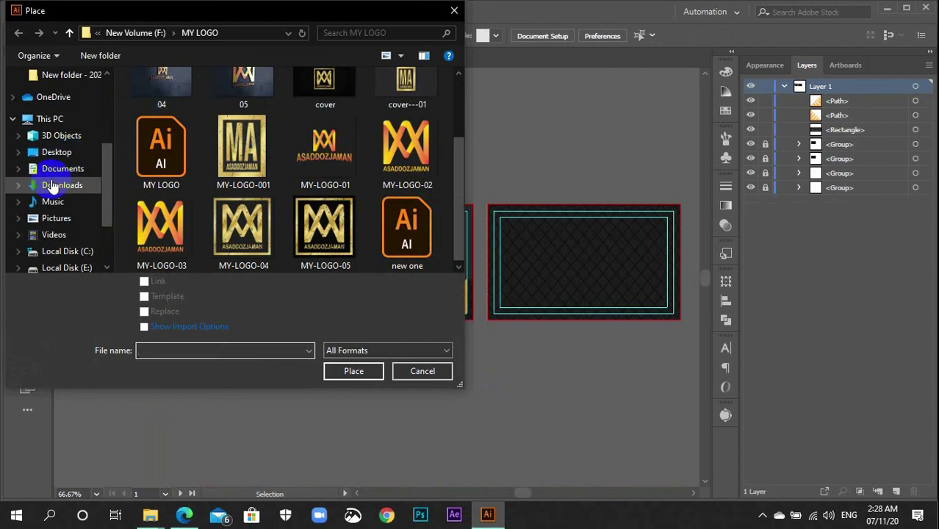
left_click(31, 185)
scroll(66, 184, "up", 2)
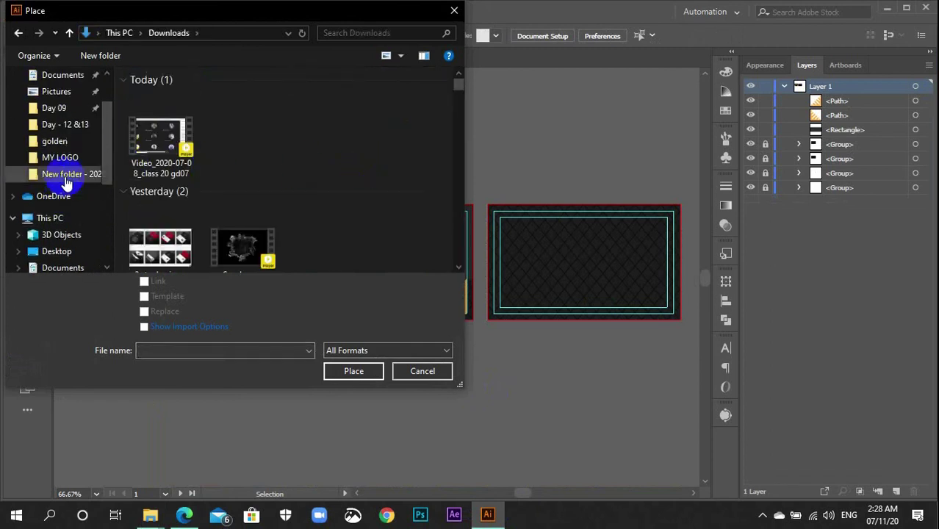
scroll(68, 183, "down", 4)
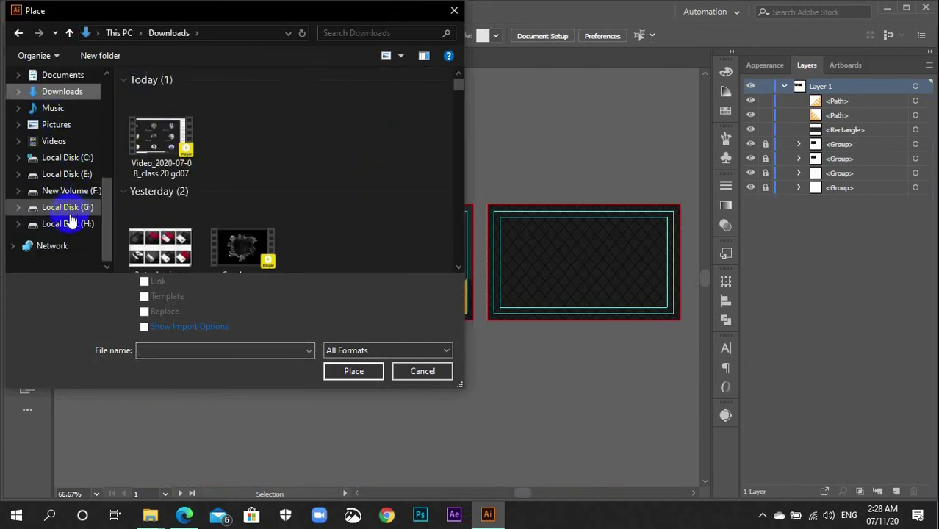
left_click(74, 191)
- Open the MY LOGO folder and place MY-LOGO-001 as a linked file
scroll(378, 120, "down", 10)
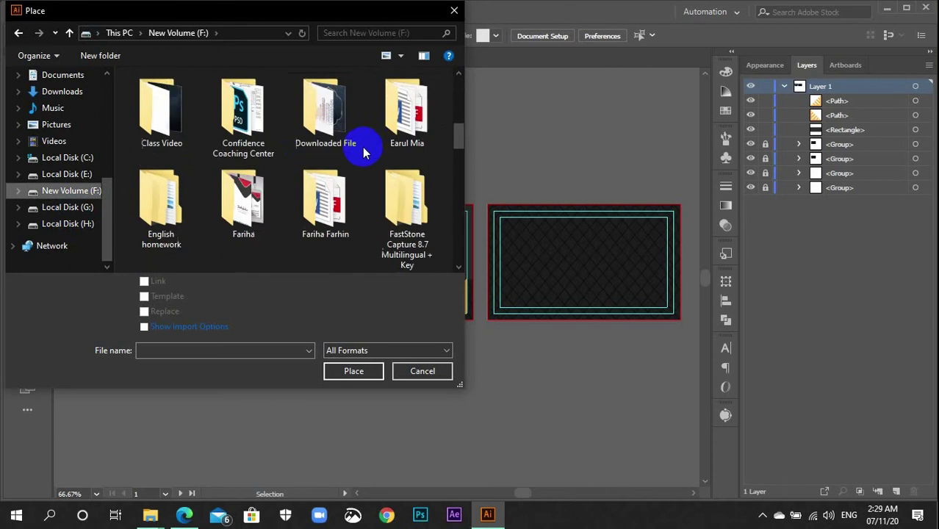
scroll(349, 202, "down", 5)
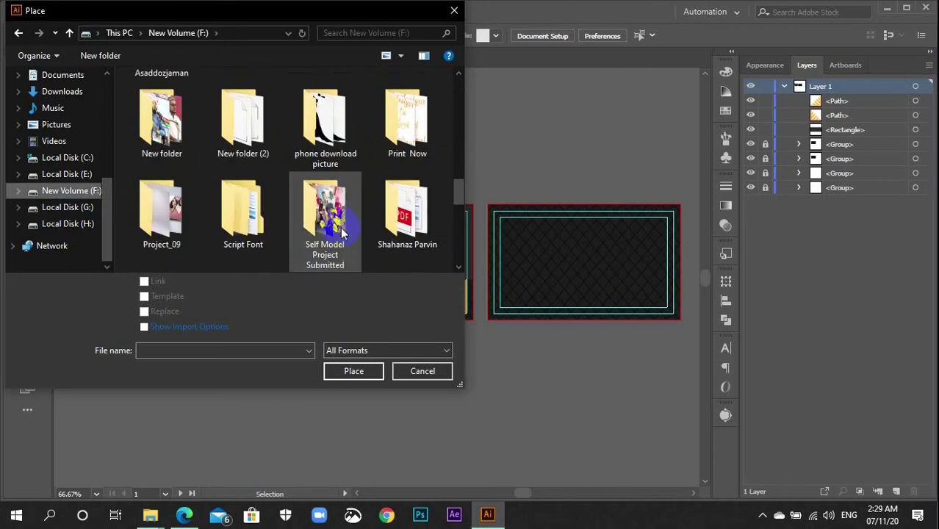
scroll(364, 169, "up", 2)
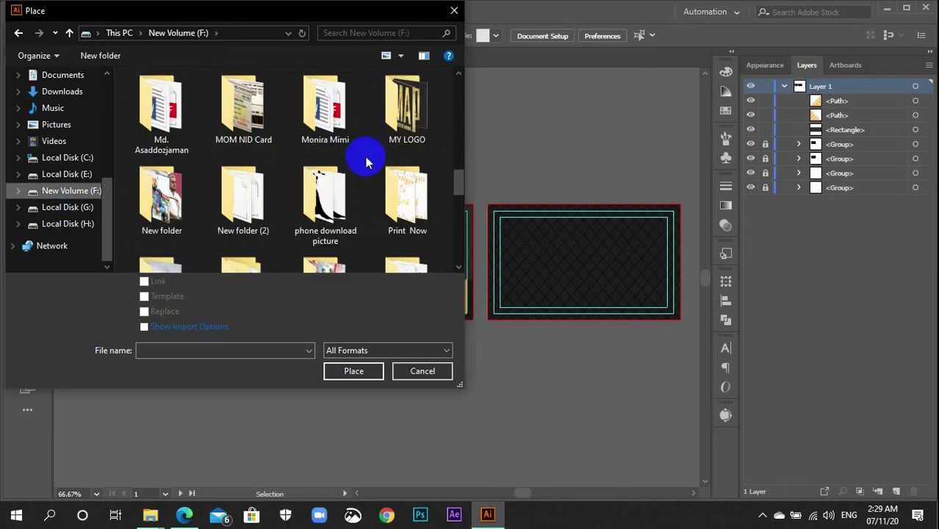
double_click(402, 114)
scroll(395, 136, "down", 2)
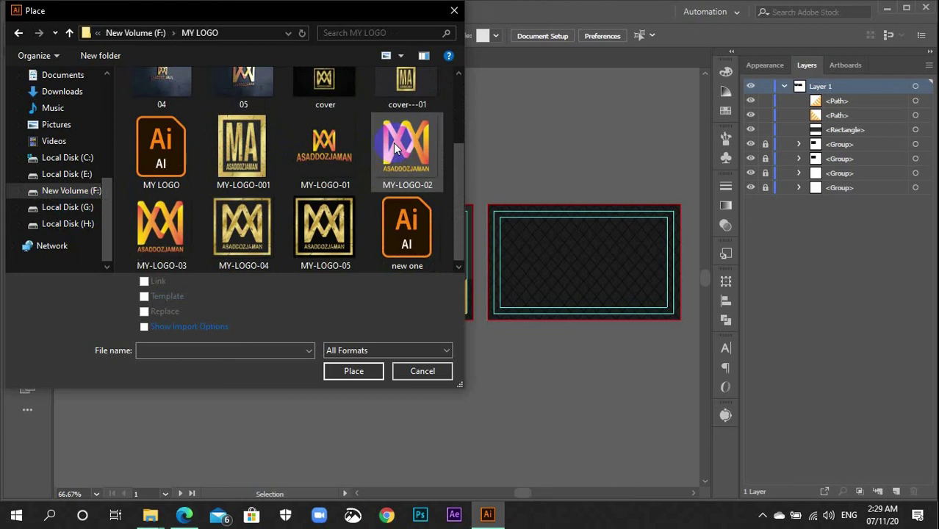
left_click(245, 160)
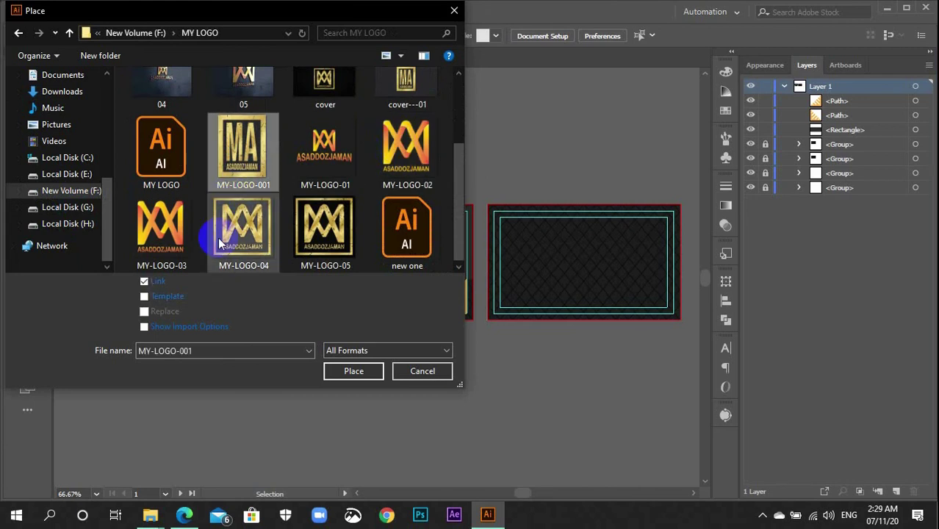
left_click(279, 277)
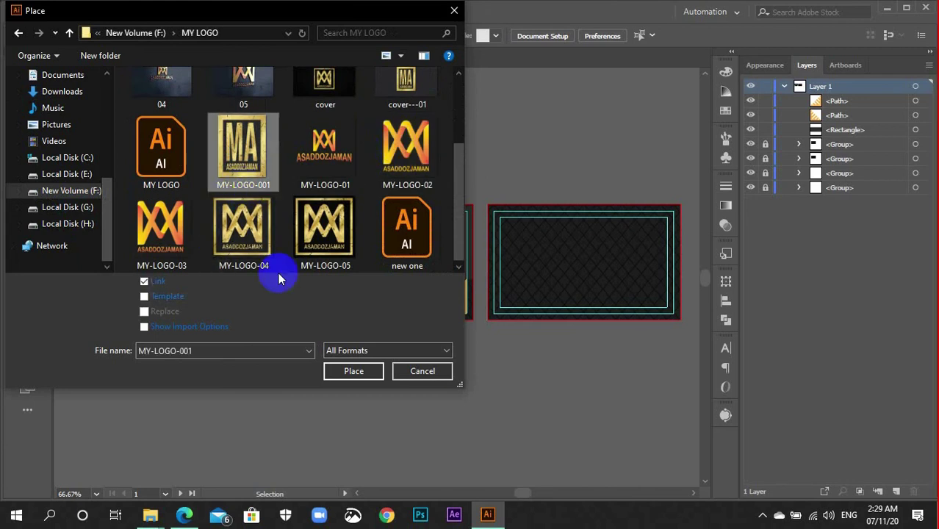
left_click(351, 370)
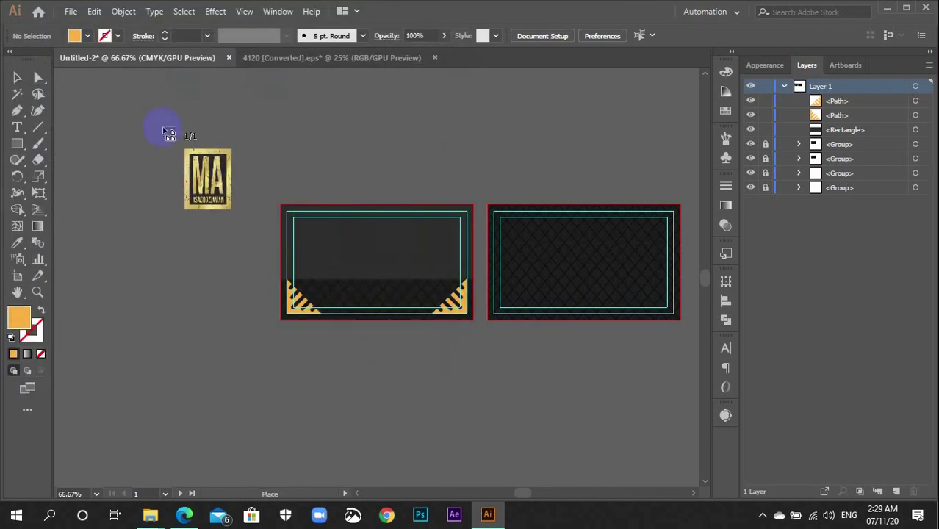
- Drop the MA logo onto the canvas, zoom out, and move it lower
left_click(166, 185)
key("ctrl+minus")
key("ctrl+minus")
key("ctrl+minus")
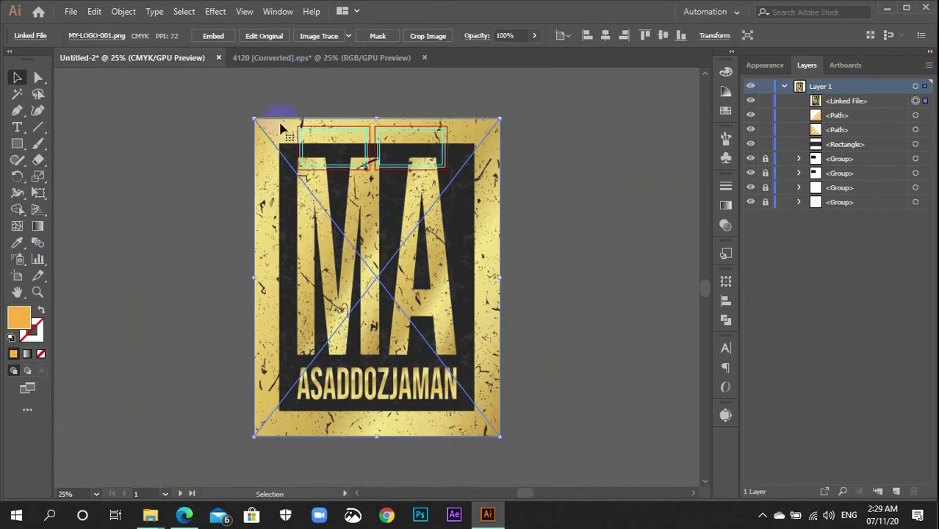
left_click_drag(358, 112, 356, 114)
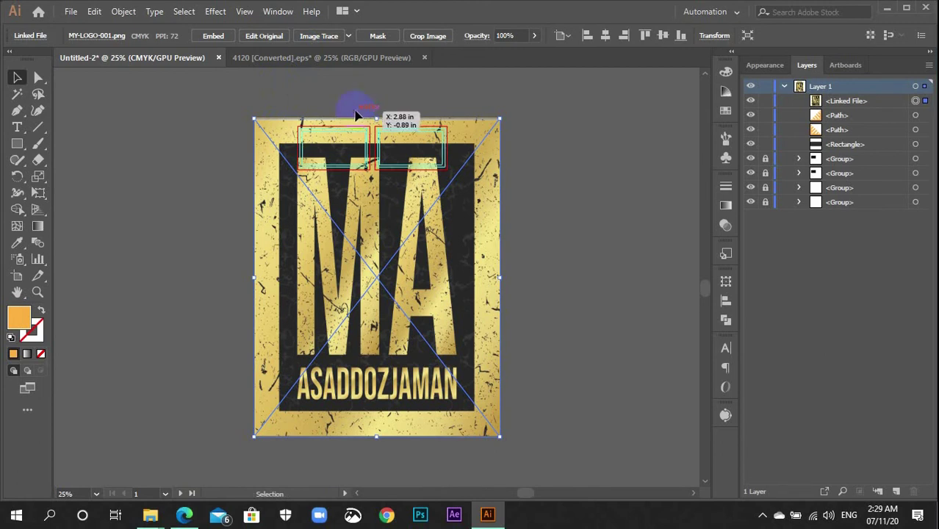
left_click_drag(358, 150, 347, 147)
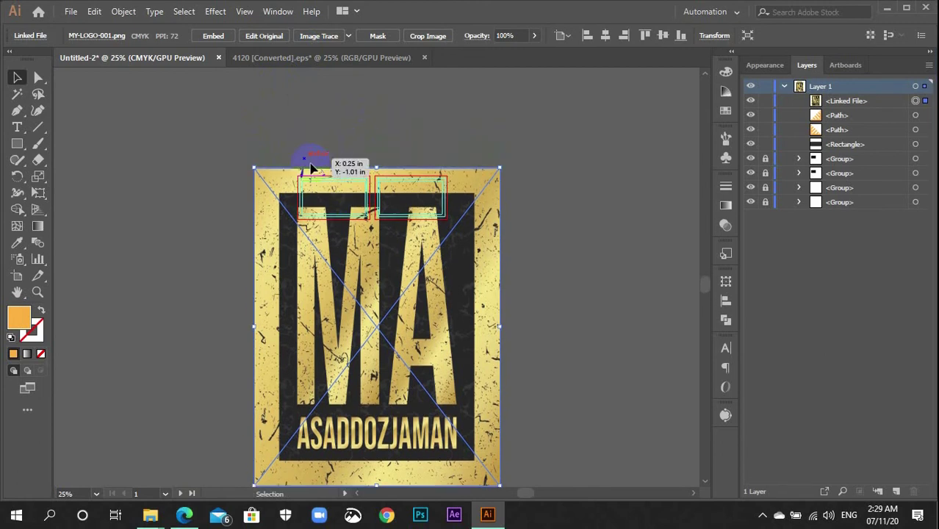
left_click(592, 300)
left_click(446, 324)
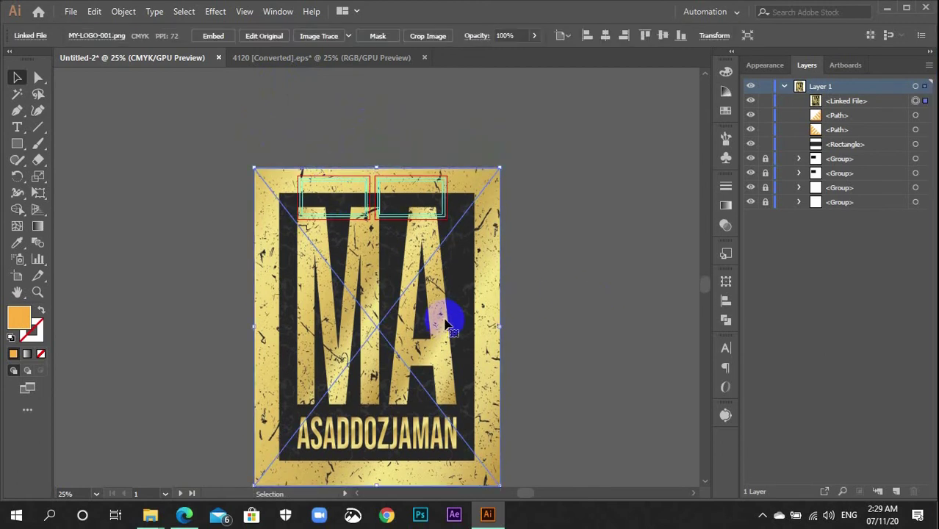
- Embed the logo image and scale it down to a small size by its corner handle
left_click(214, 36)
scroll(544, 286, "down", 3)
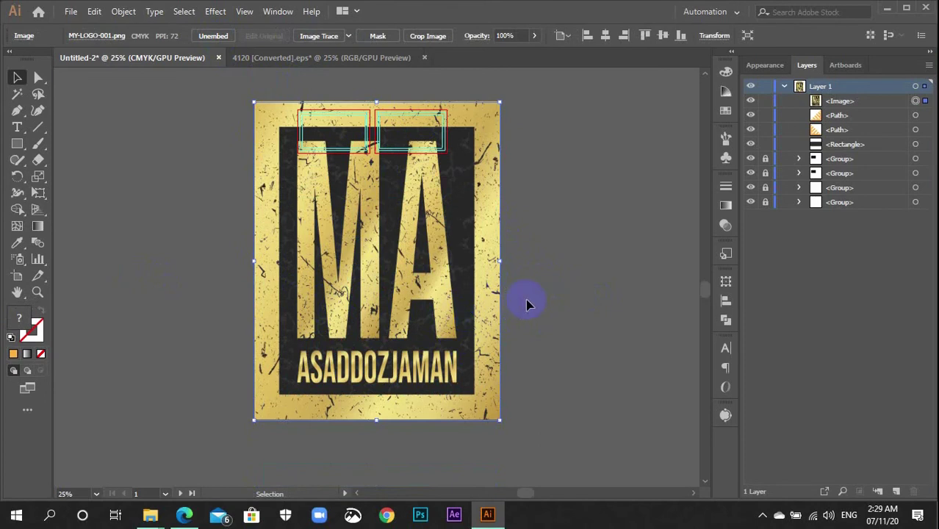
left_click(544, 329)
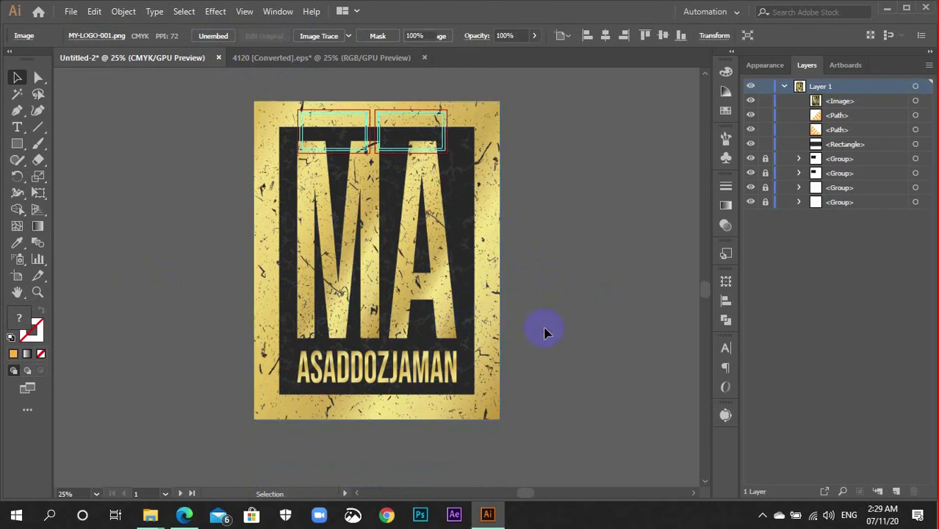
left_click(416, 298)
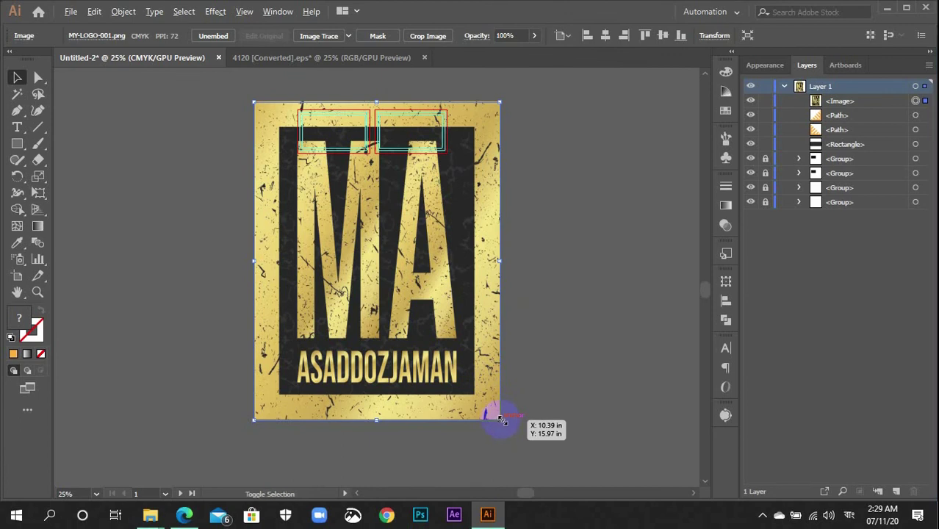
left_click_drag(502, 420, 338, 96)
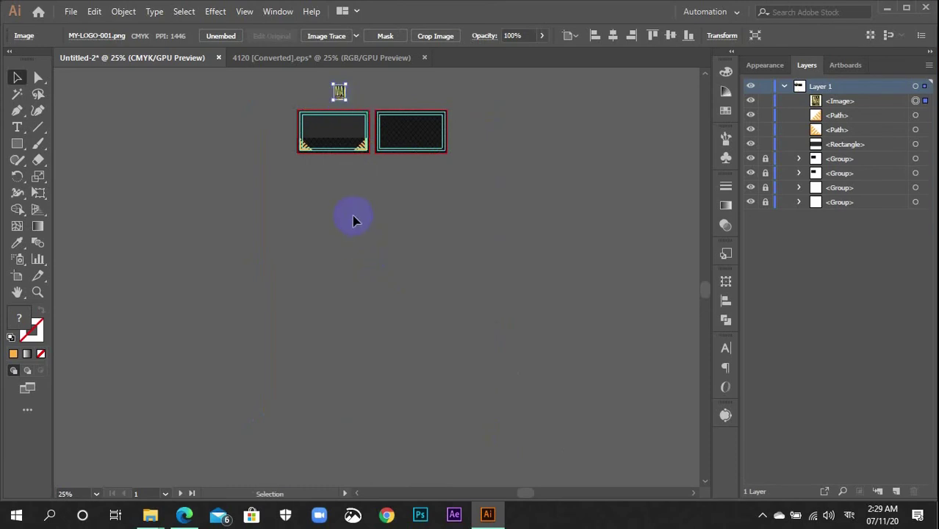
- Copy the MA logo onto the left card's dark panel
scroll(353, 221, "up", 6)
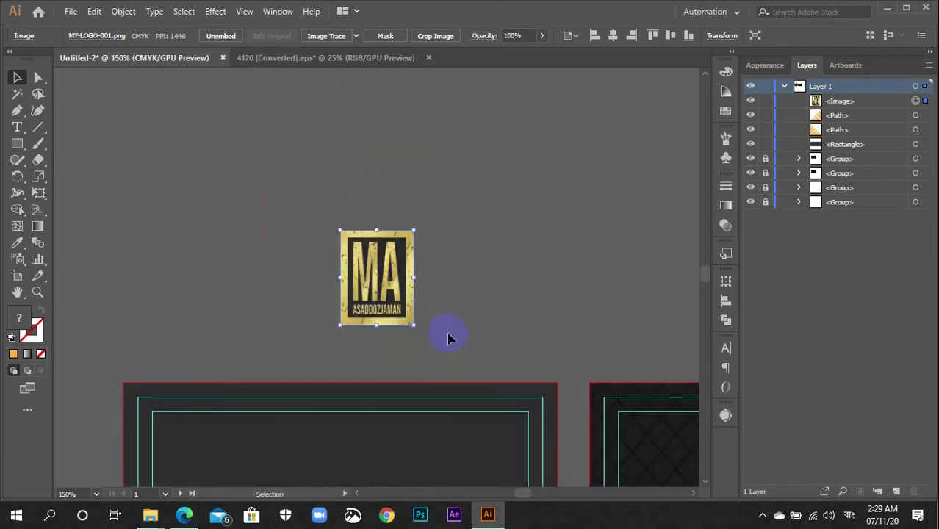
left_click_drag(446, 335, 419, 141)
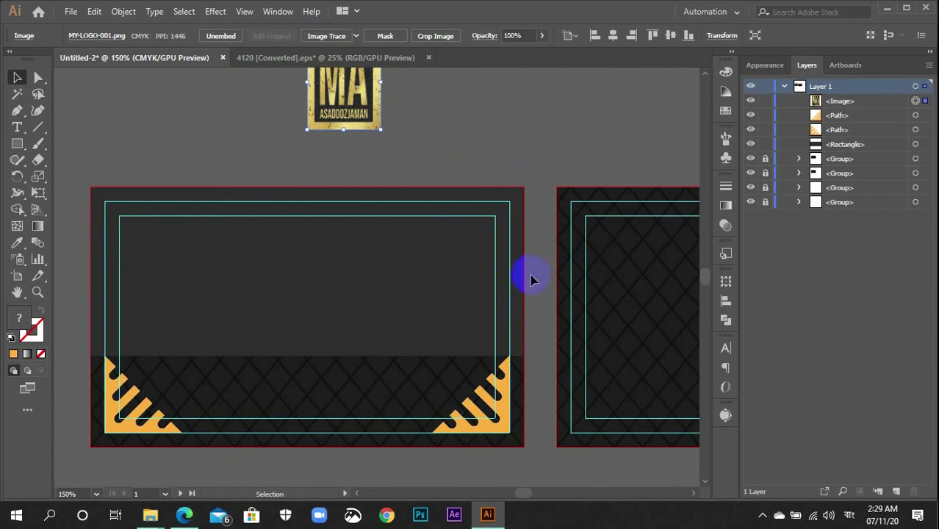
mouse_move(536, 273)
left_mouse_down()
mouse_move(442, 302)
mouse_move(535, 273)
left_mouse_up()
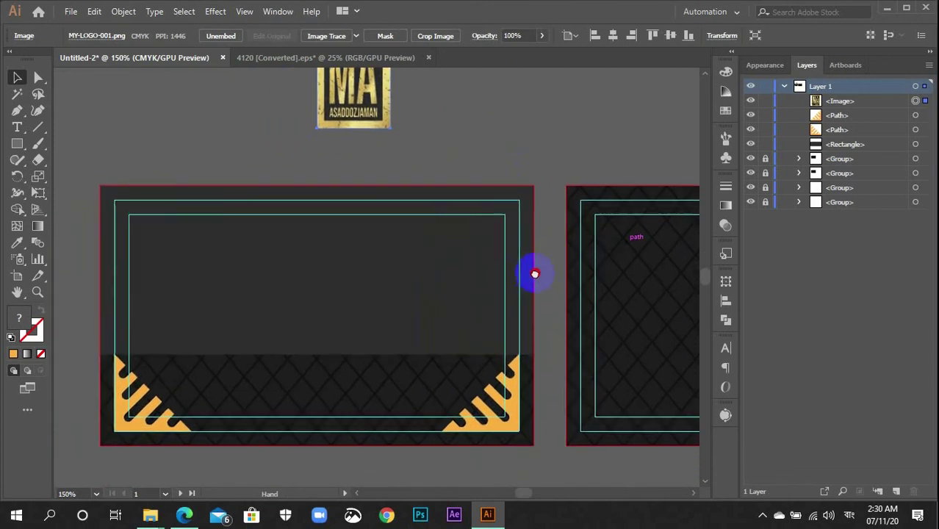
scroll(338, 253, "up", 3)
left_click_drag(350, 143, 563, 128)
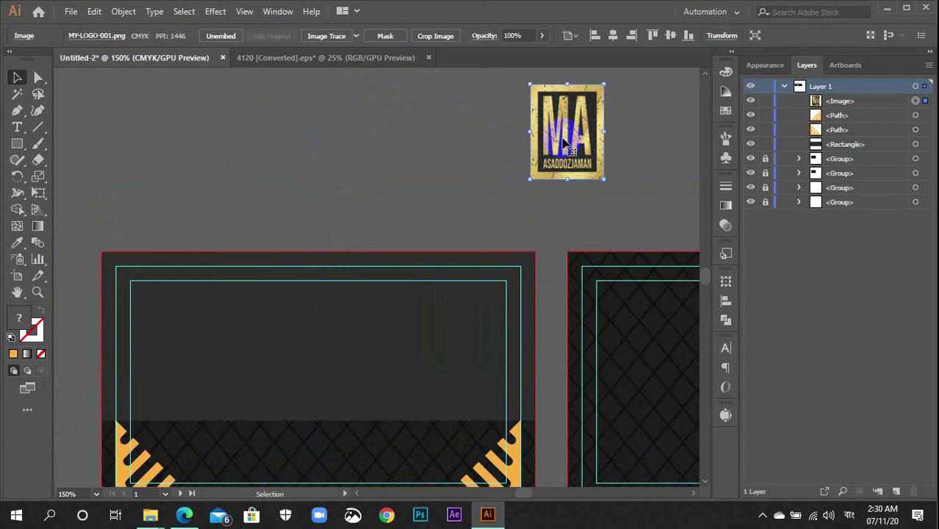
left_click_drag(564, 140, 317, 345)
- Scale the logo copy up from a corner handle
scroll(410, 309, "down", 3)
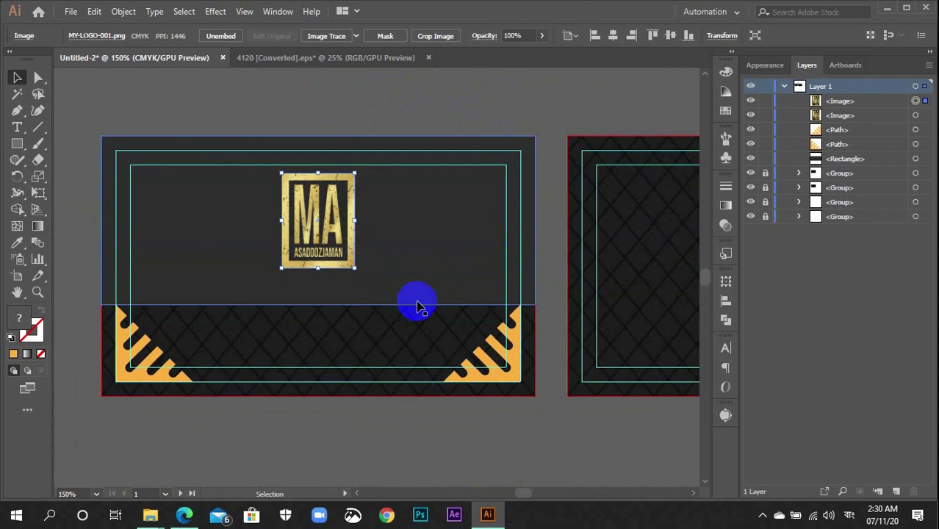
scroll(432, 291, "down", 2)
scroll(441, 290, "up", 1)
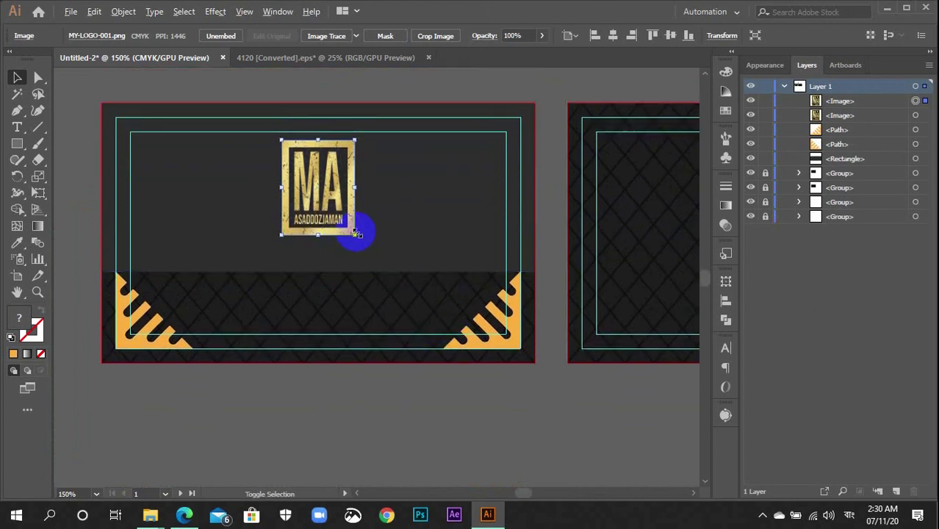
left_click_drag(355, 234, 366, 242)
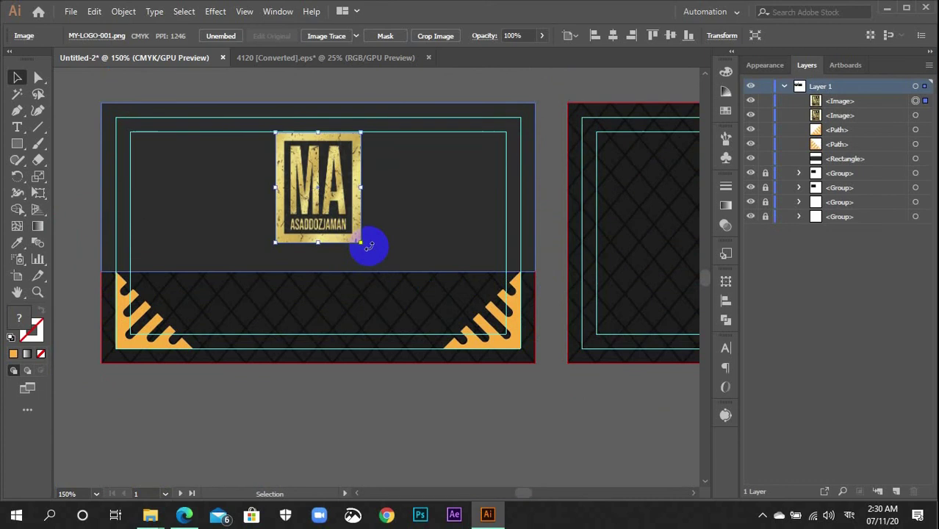
left_click(352, 405)
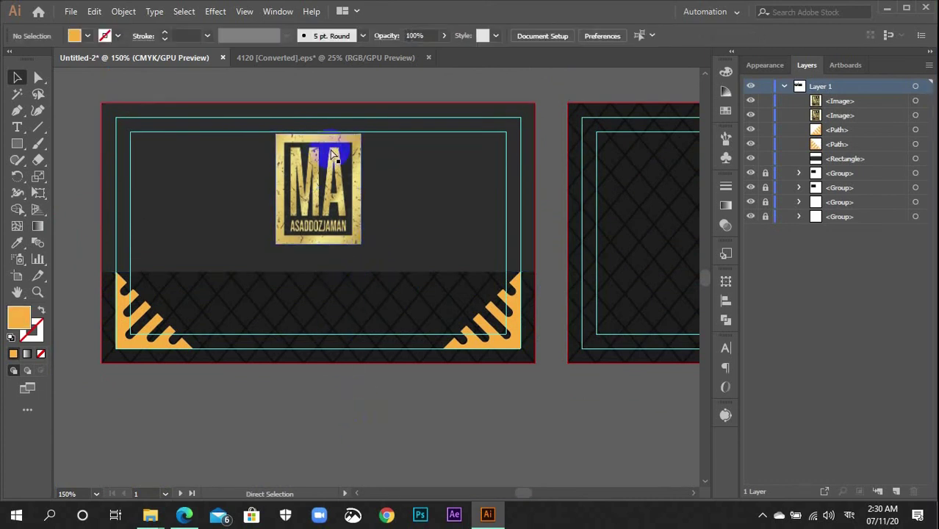
- Nudge the enlarged logo to the horizontal centre near the top of the dark panel
scroll(327, 151, "up", 5)
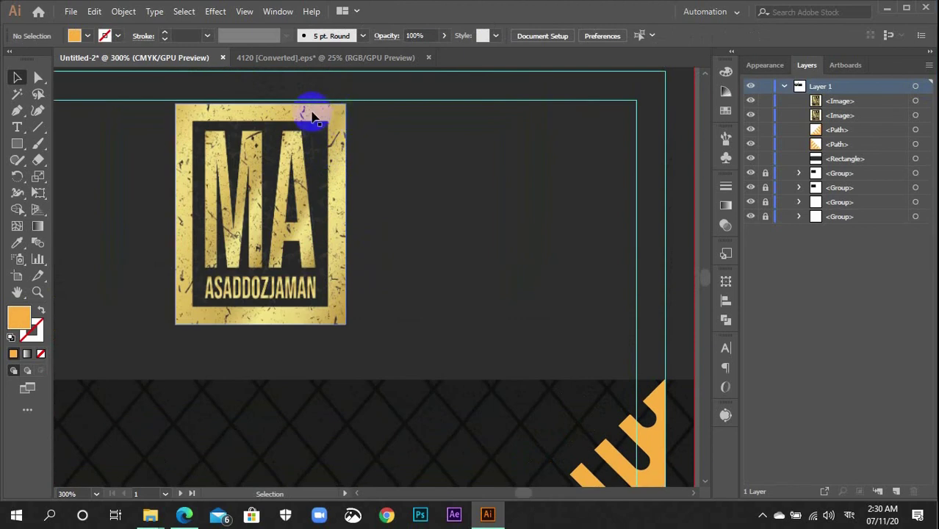
scroll(330, 129, "up", 1)
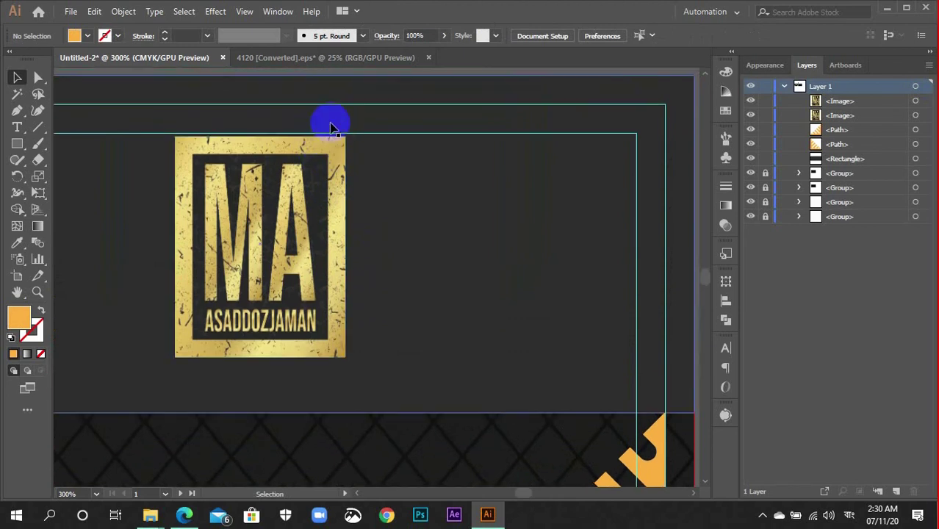
left_click(341, 183)
left_click_drag(341, 184, 341, 176)
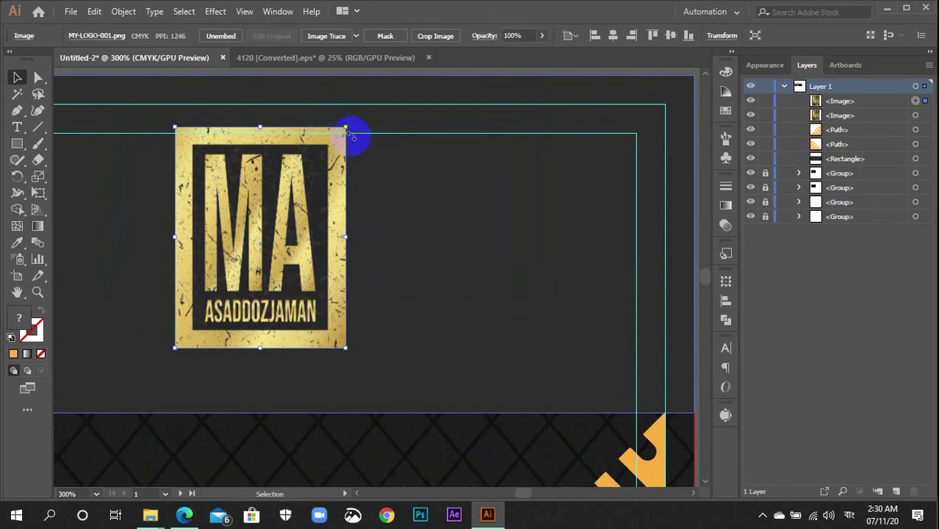
key("Down")
key("Down")
key("Down")
scroll(396, 256, "down", 3)
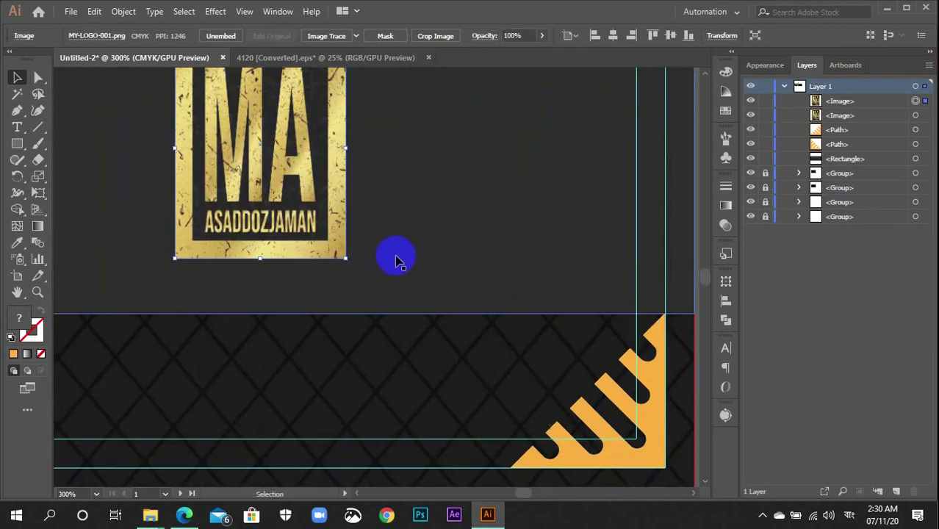
scroll(331, 239, "down", 1)
key("v")
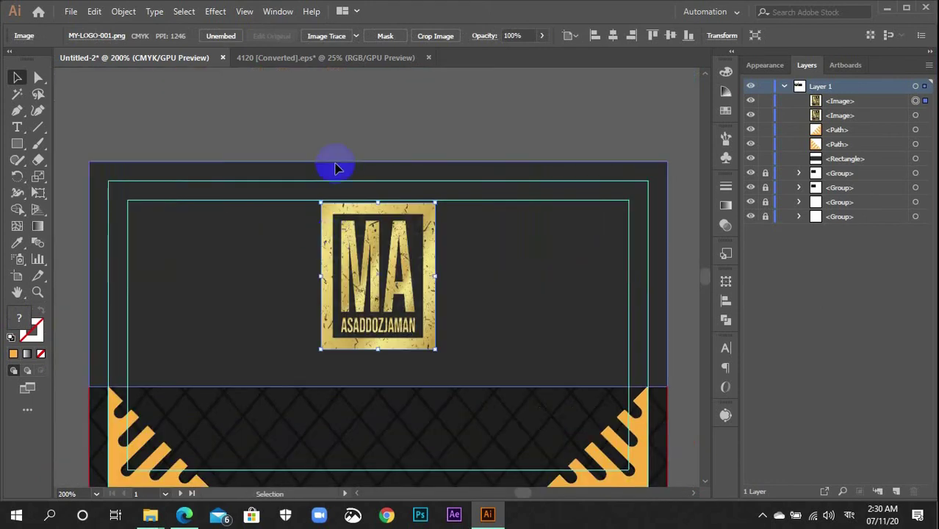
left_click(419, 103)
left_click(411, 254)
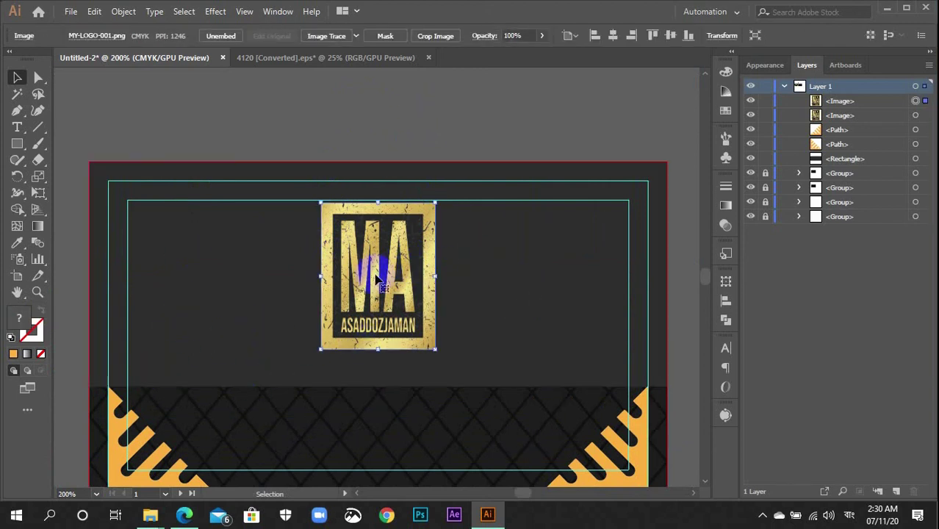
left_click(570, 36)
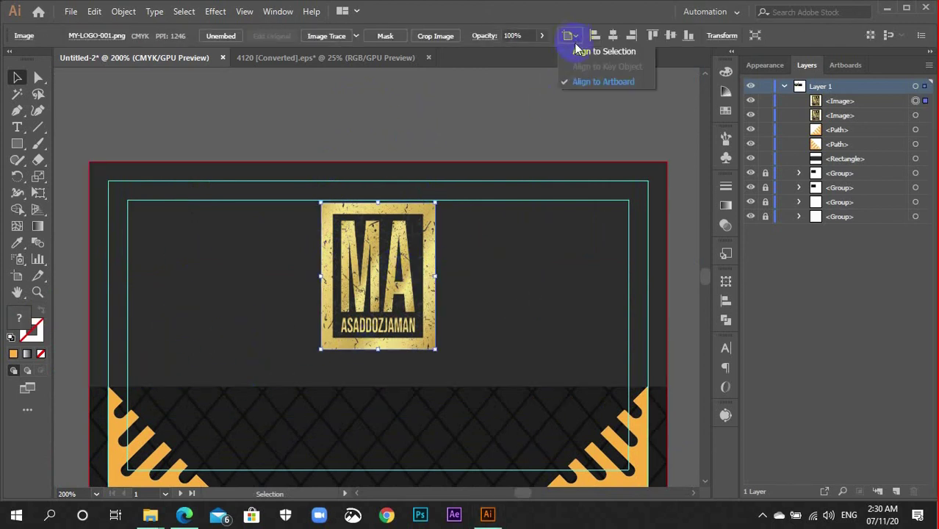
left_click(593, 87)
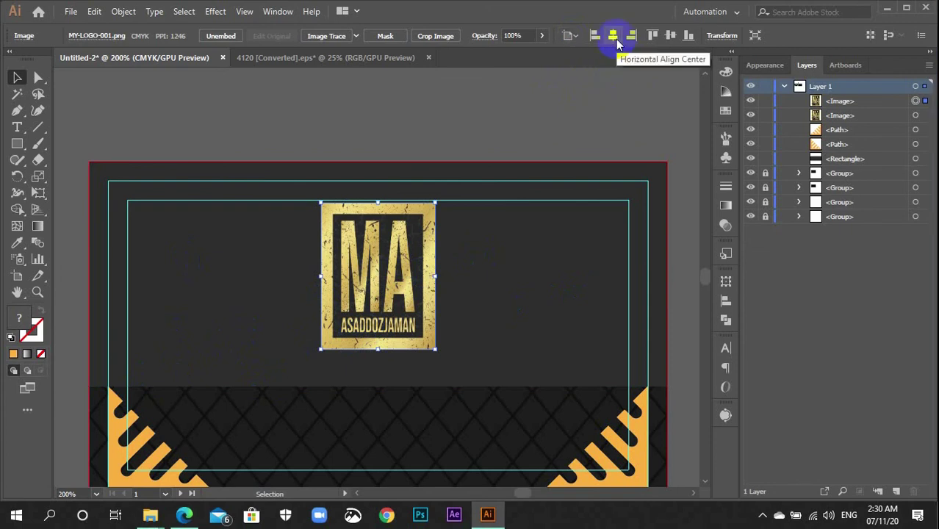
left_click(616, 41)
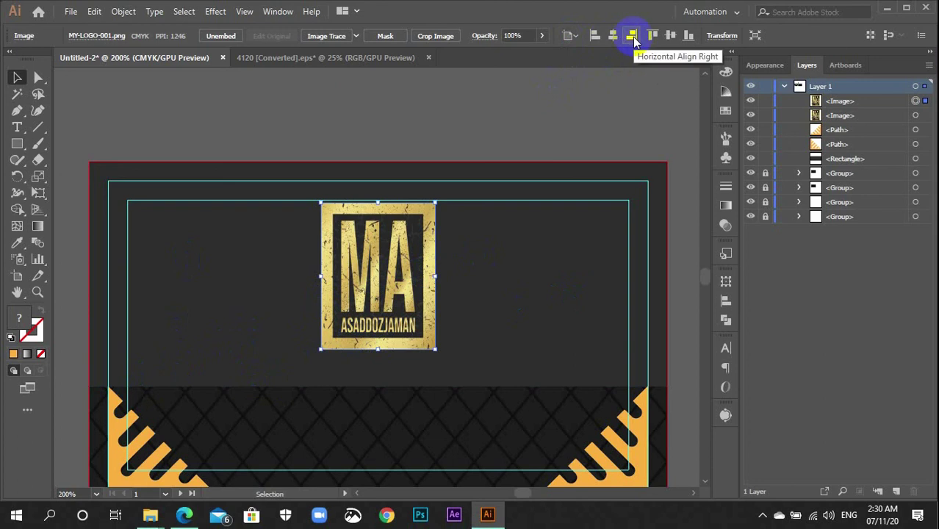
left_click(634, 39)
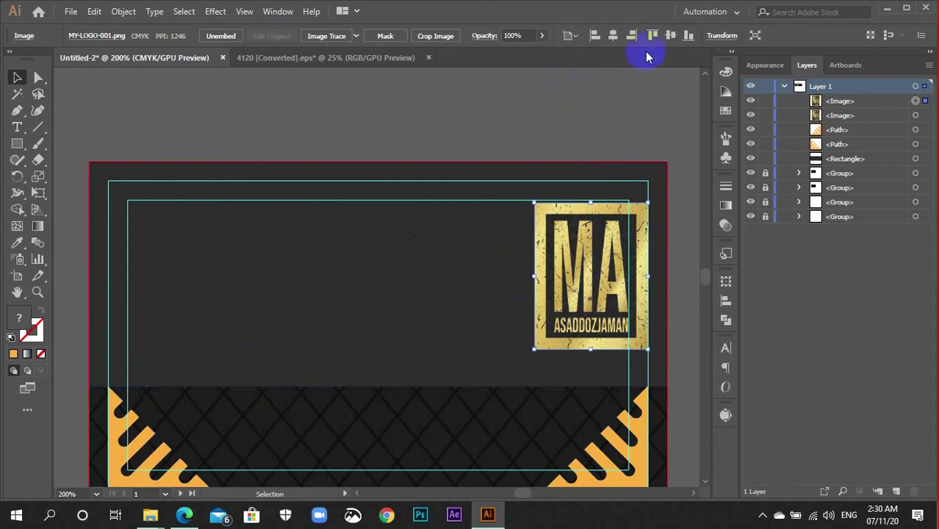
left_click(612, 35)
left_click(538, 139)
scroll(538, 143, "down", 2)
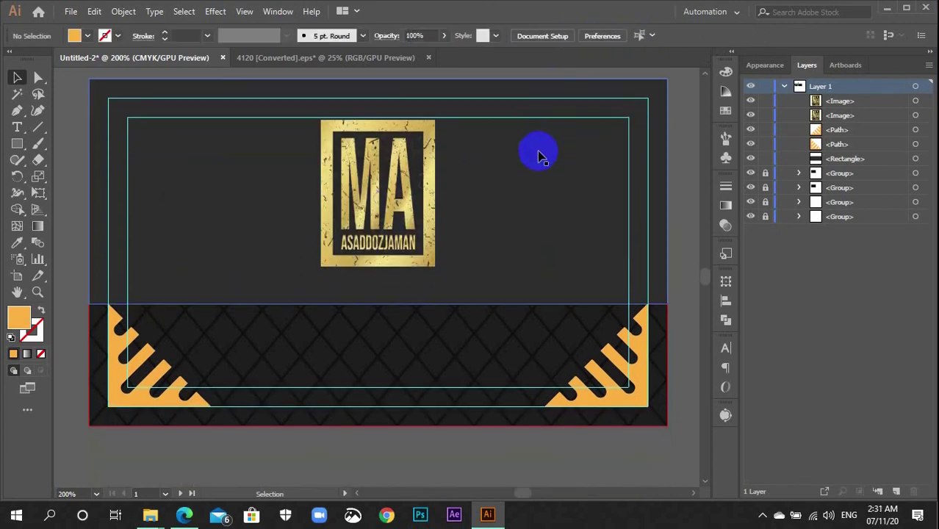
scroll(619, 454, "down", 3)
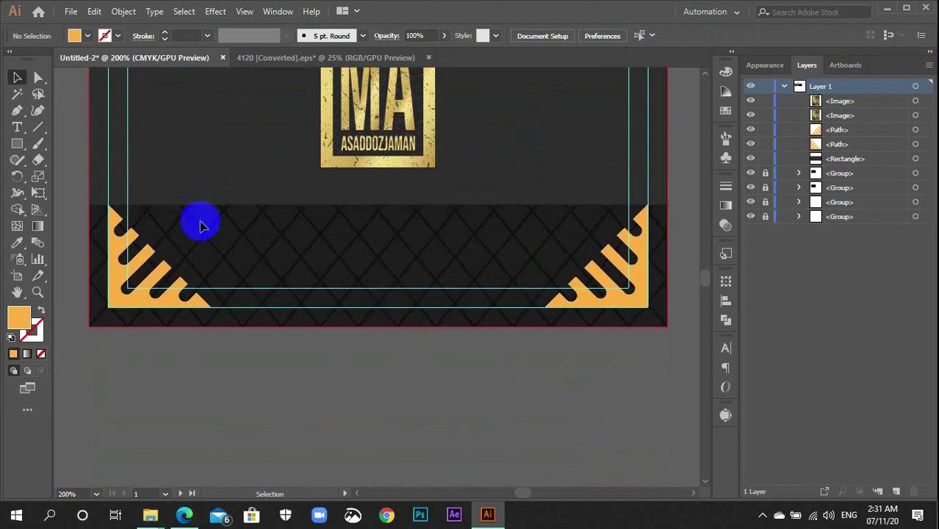
left_click(165, 197)
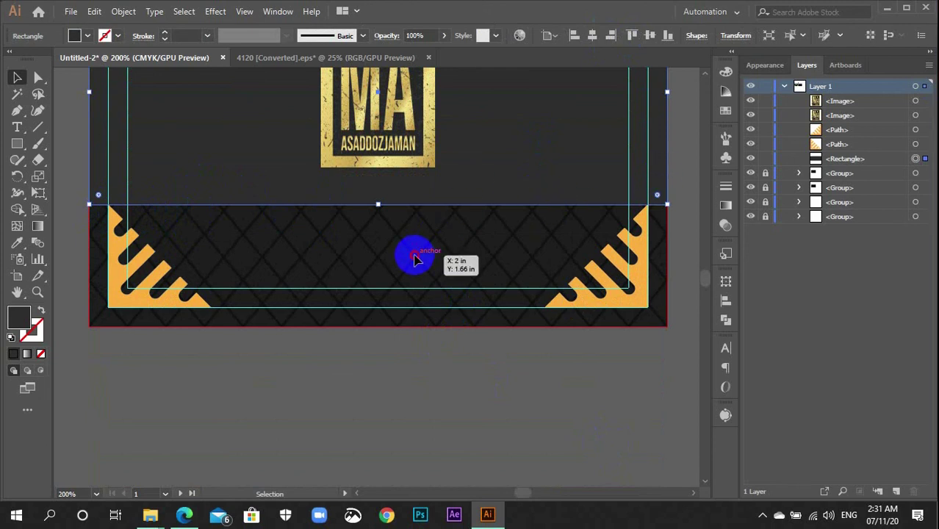
left_click(415, 259)
scroll(425, 271, "up", 2)
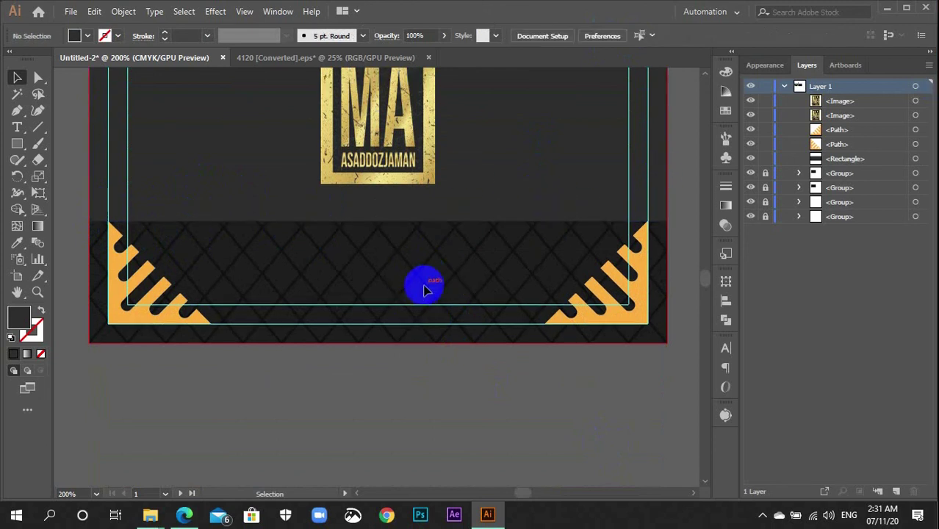
scroll(423, 297, "up", 2)
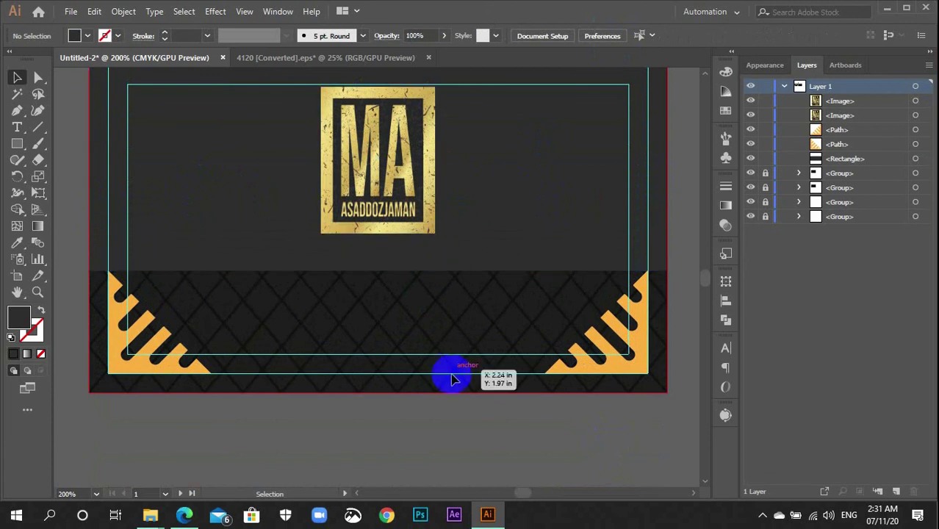
scroll(447, 426, "down", 2)
scroll(453, 407, "down", 2)
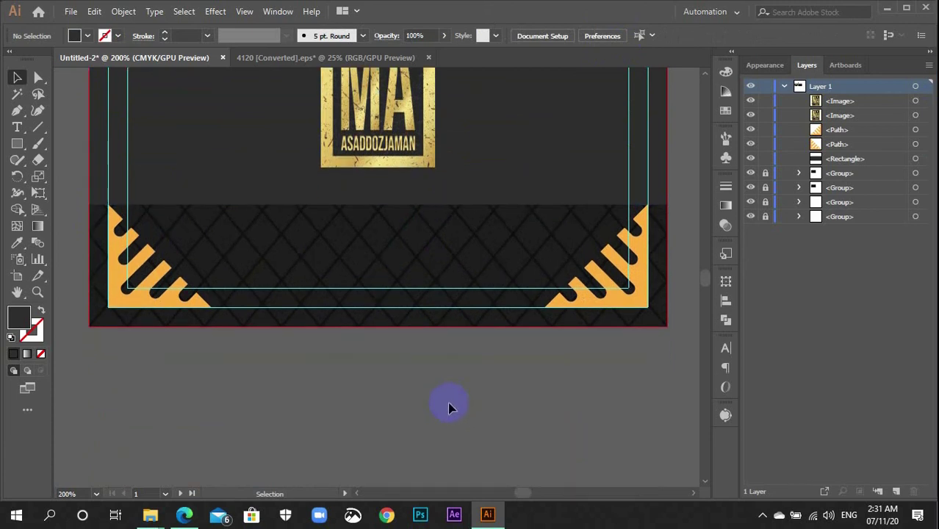
scroll(450, 405, "up", 5)
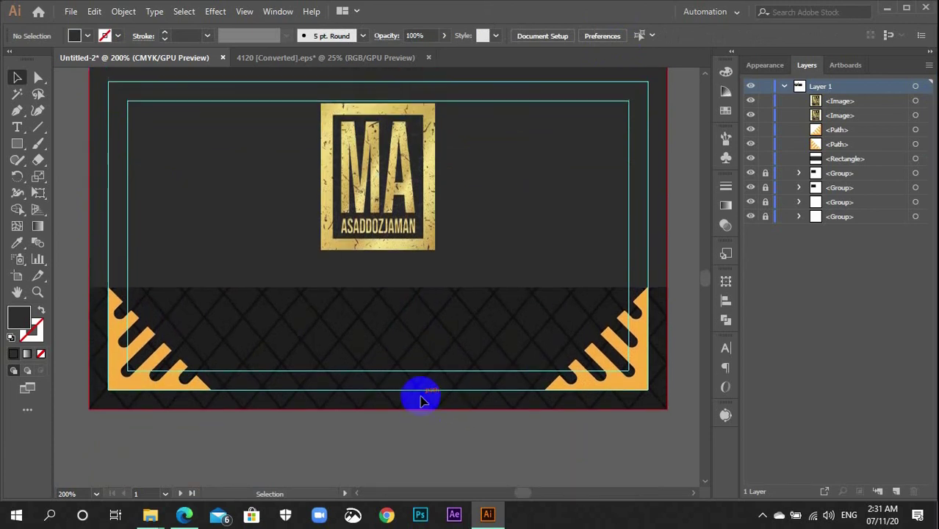
- Draw a thin card-wide rectangle and move it just below the artboard
key("m")
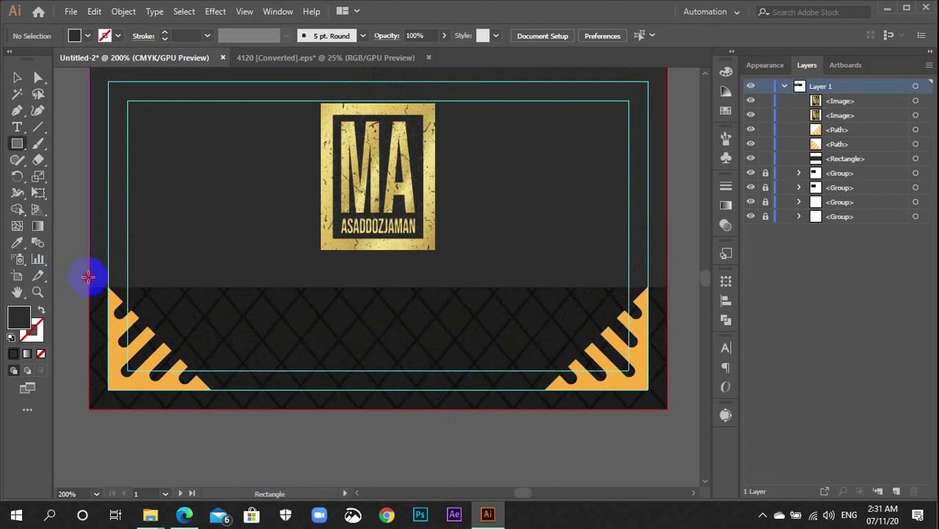
left_click_drag(87, 277, 662, 297)
scroll(658, 299, "down", 5)
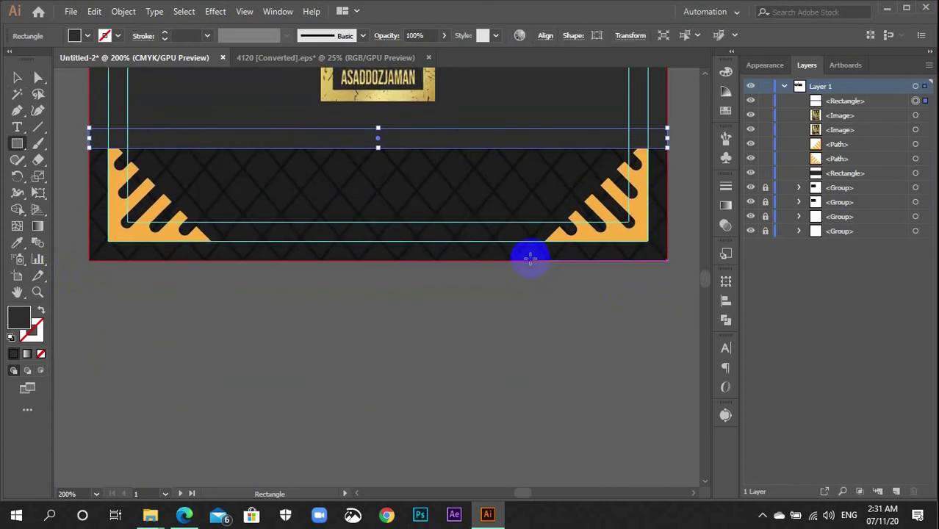
key("v")
left_click_drag(487, 142, 488, 337)
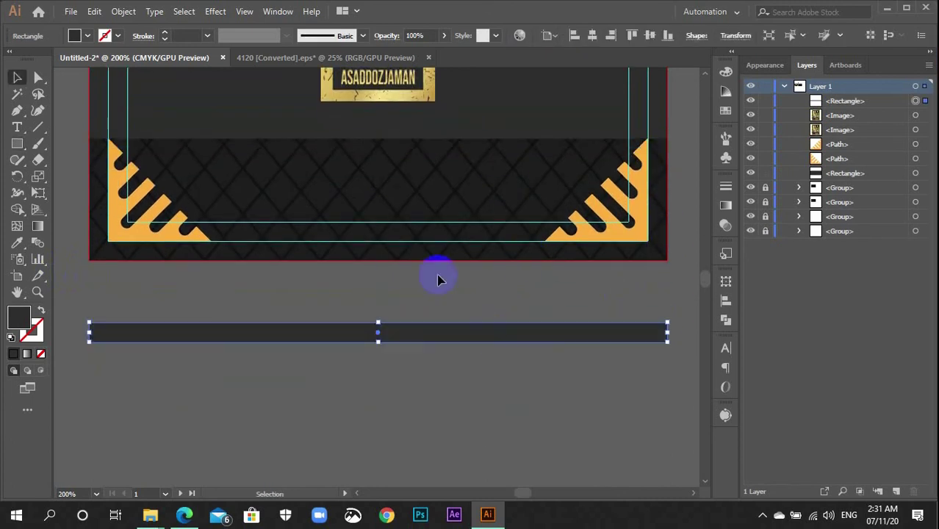
left_click(437, 373)
left_click(423, 338)
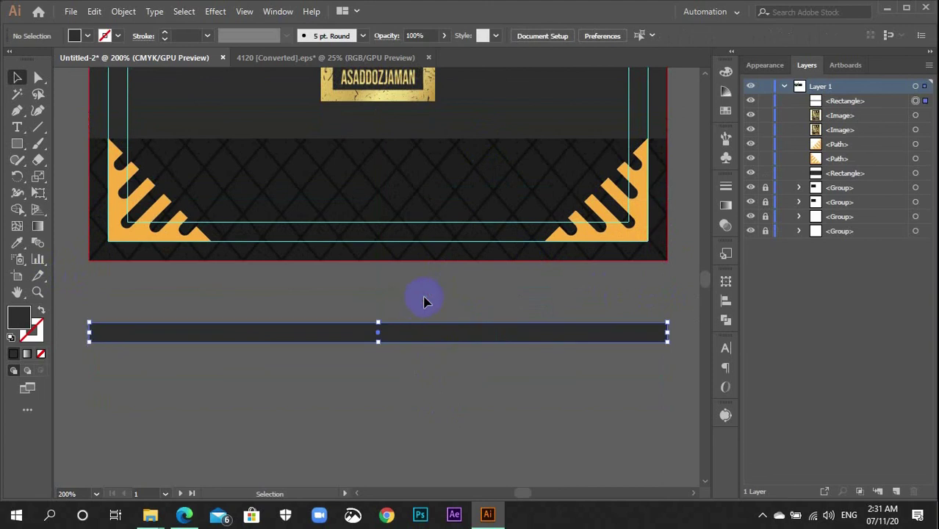
- Set the thin bar's fill to 95% black (K 95) in the Color panel
left_click(725, 72)
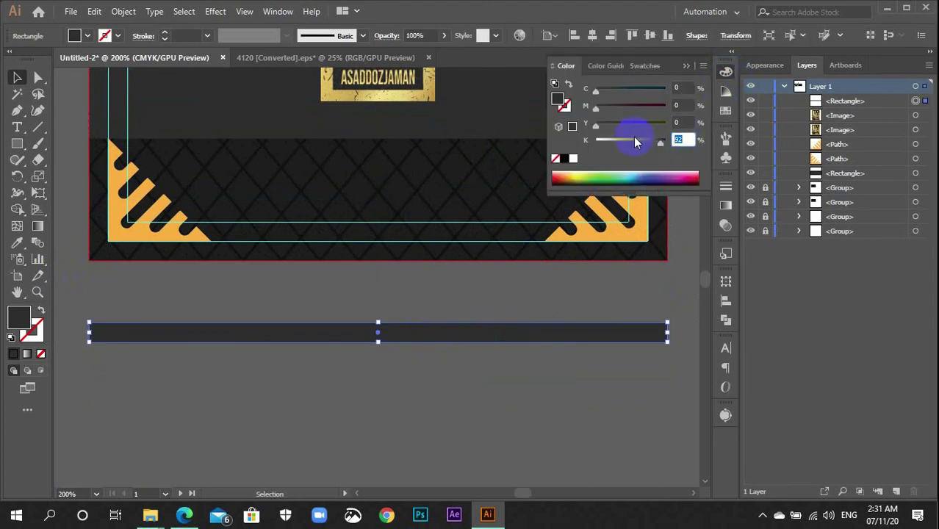
key("Return")
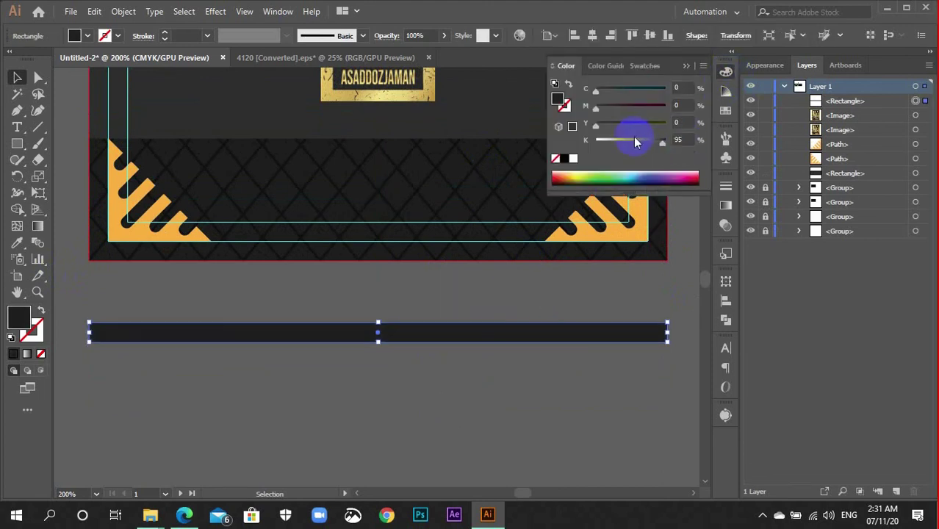
left_click(725, 72)
left_click(274, 12)
- Apply a 0.1 in Feather effect to the thin bar
left_click(210, 16)
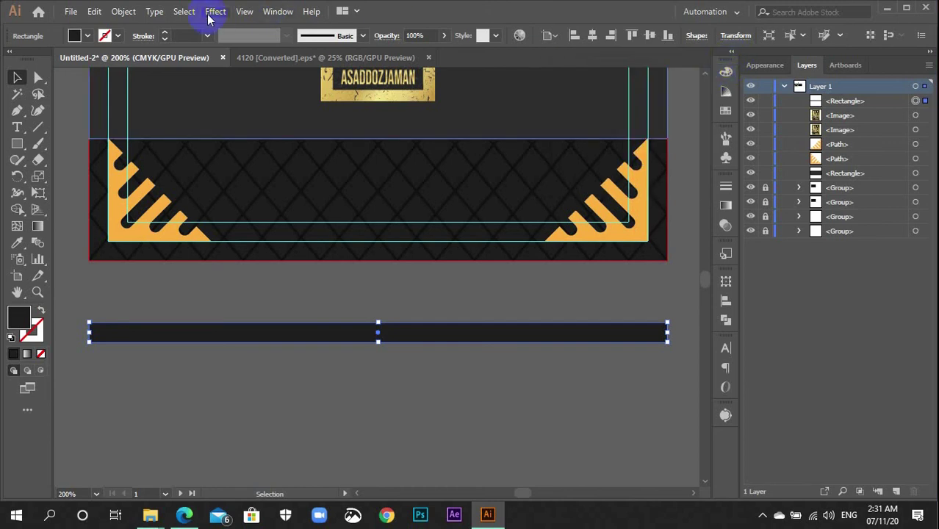
mouse_move(252, 169)
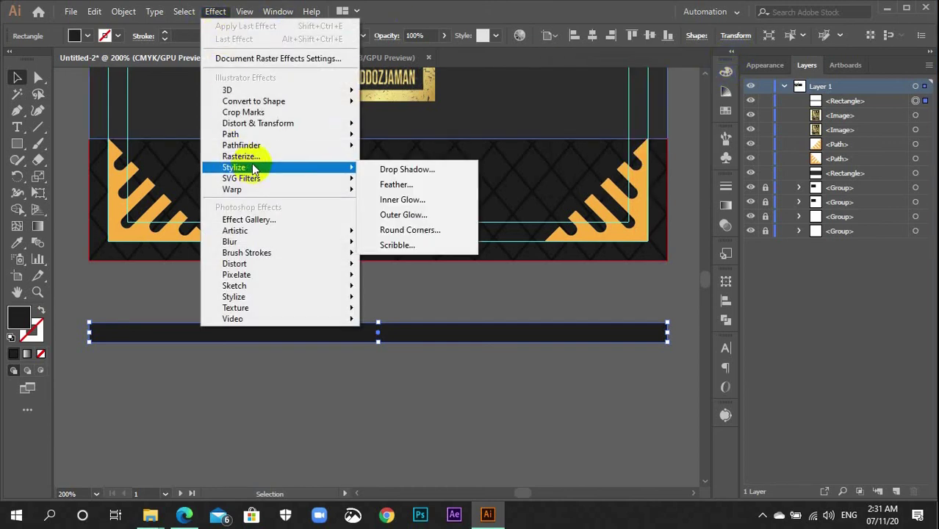
left_click(390, 183)
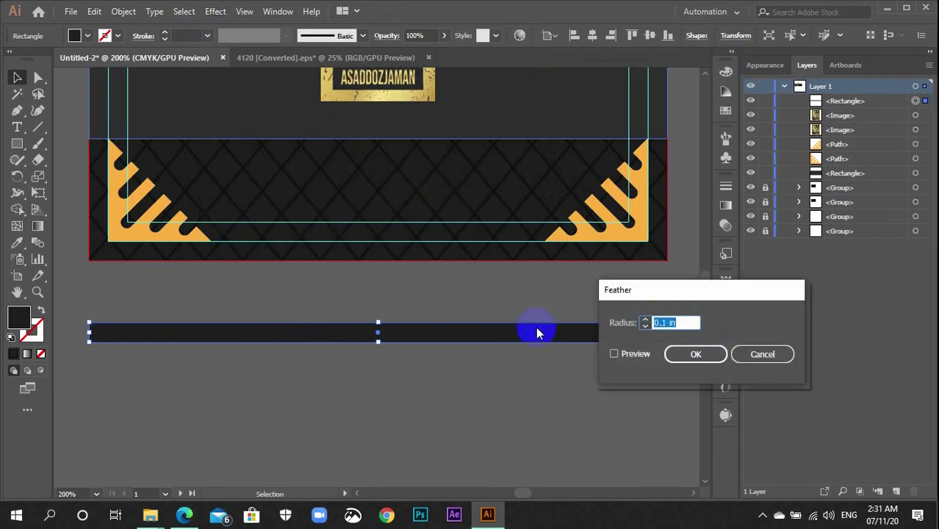
left_click(615, 354)
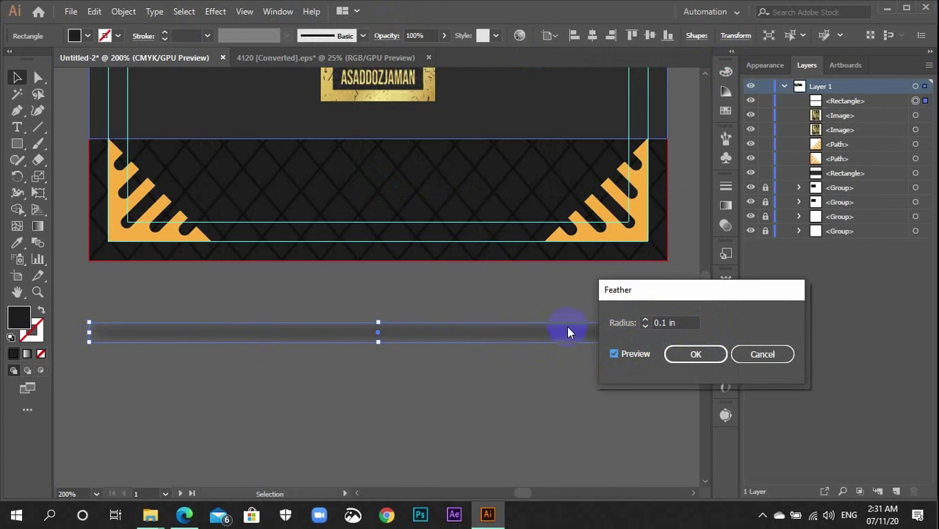
left_click(691, 359)
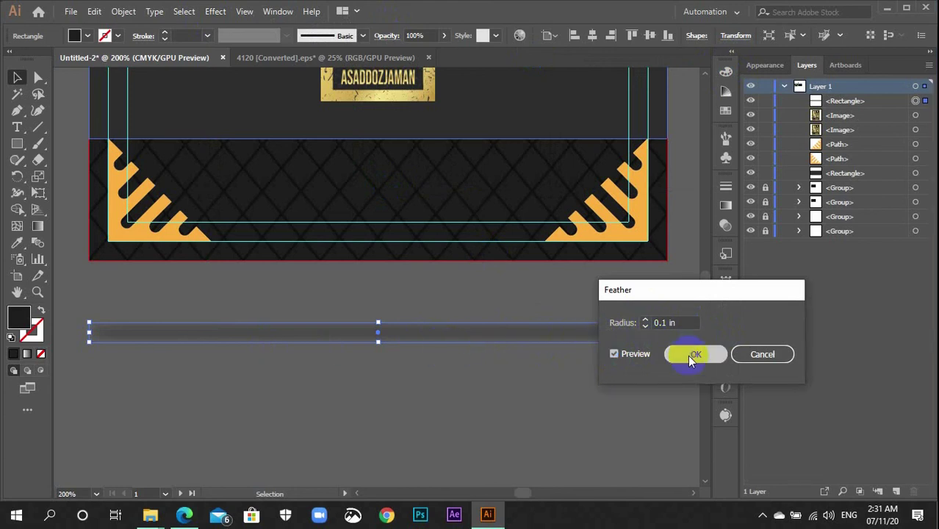
left_click(603, 382)
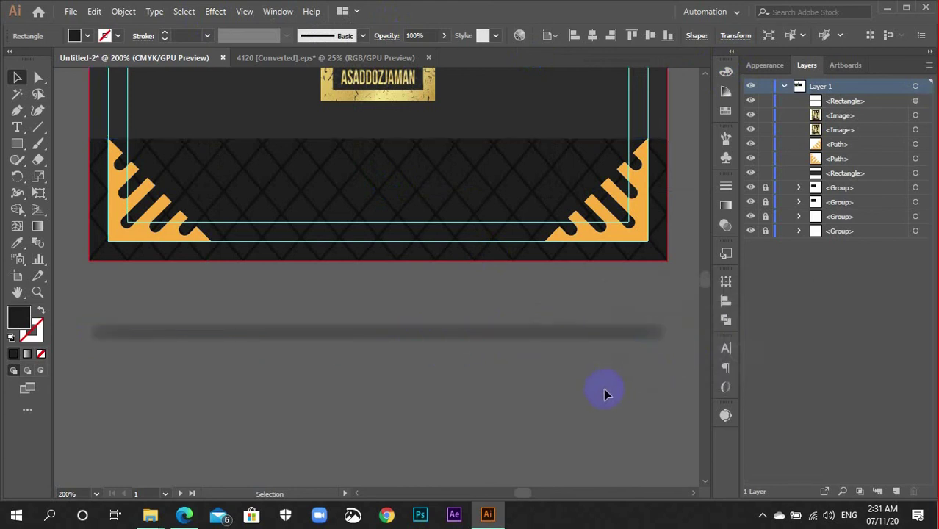
left_click(529, 329)
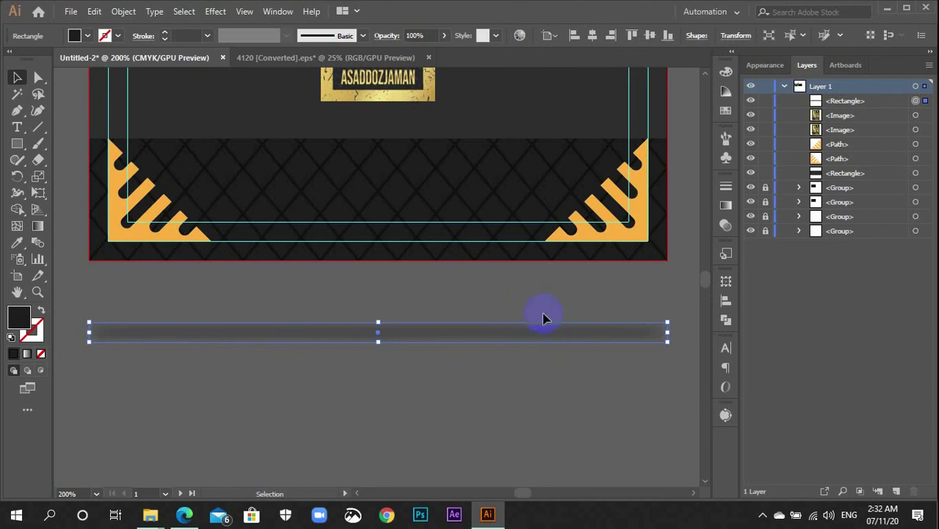
left_click(463, 403)
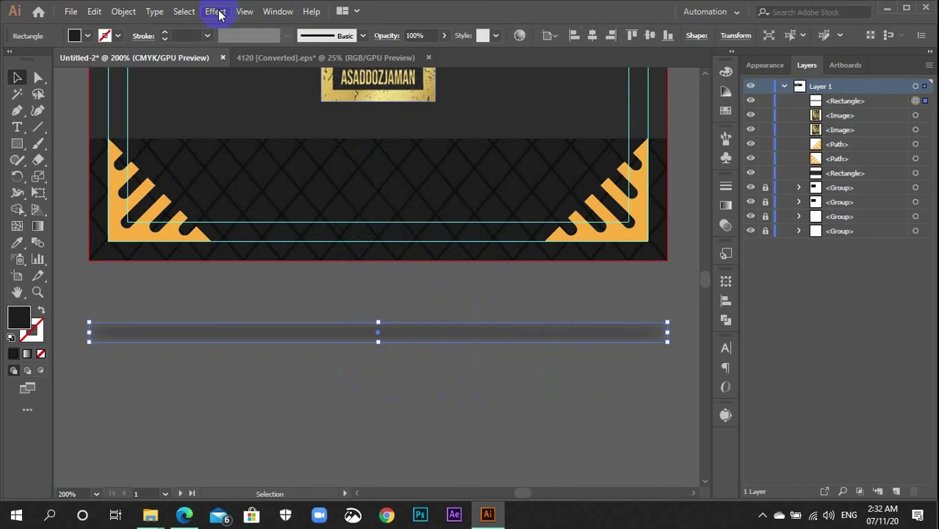
- Add a 5-pixel Gaussian Blur to the bar and drag it up onto the divider
left_click(218, 12)
mouse_move(278, 244)
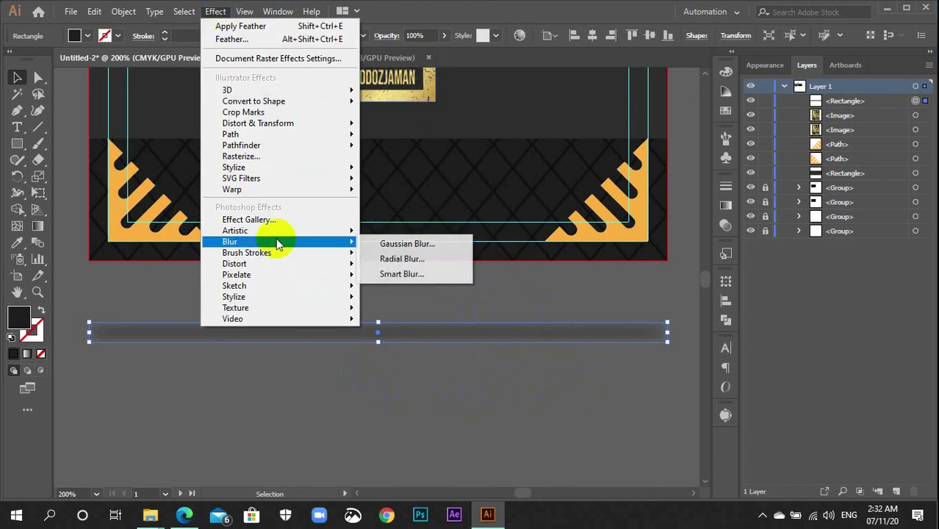
left_click(384, 245)
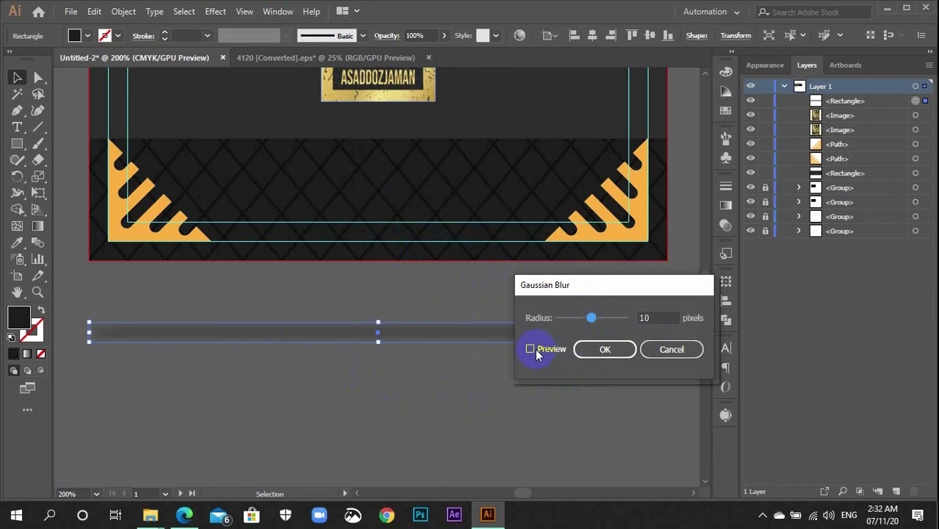
left_click(535, 351)
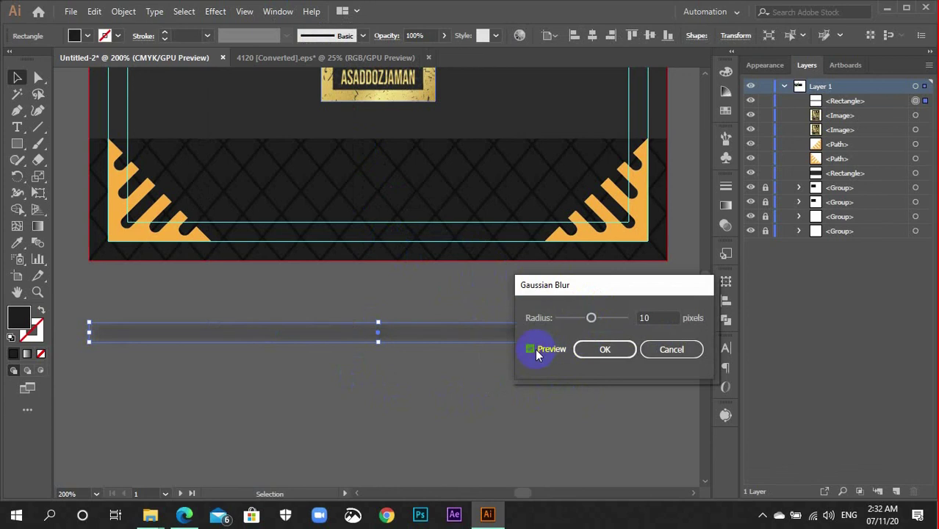
left_click(648, 318)
left_click_drag(648, 318, 625, 317)
type("5")
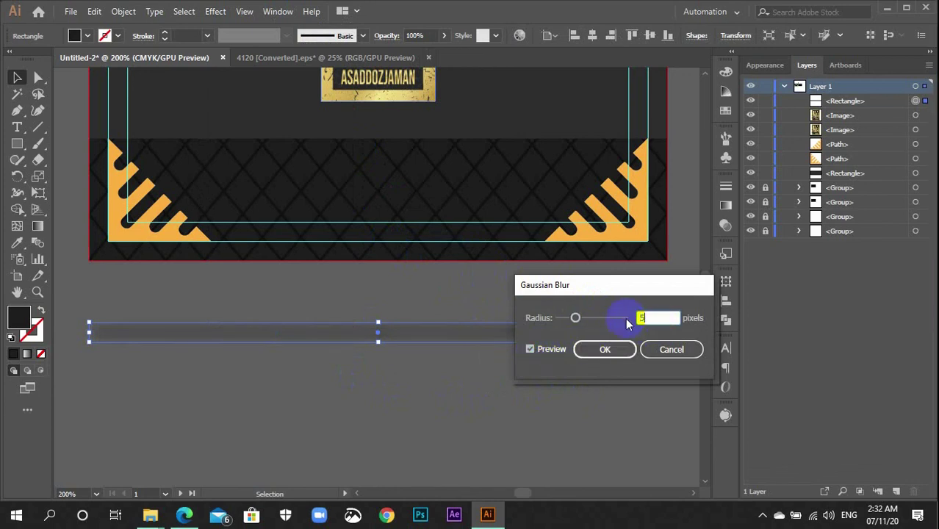
left_click(535, 350)
left_click(534, 350)
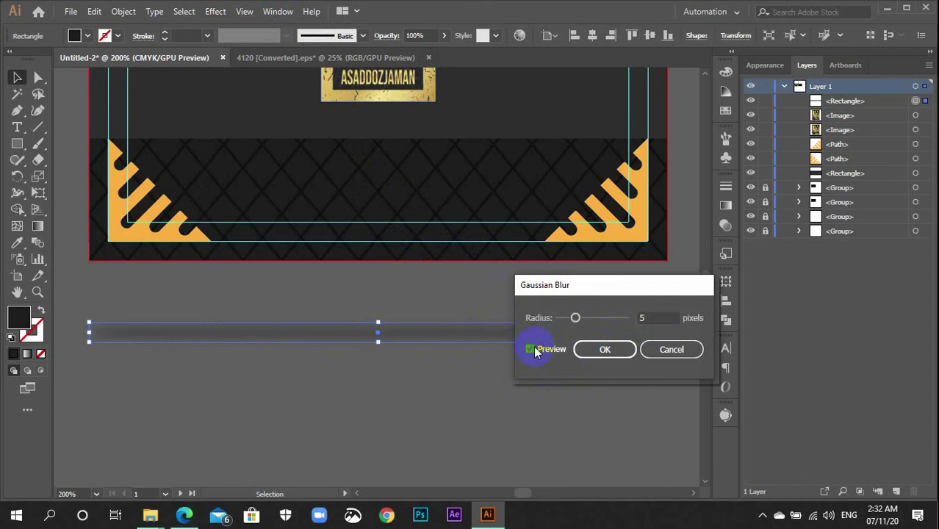
left_click(580, 351)
scroll(573, 393, "up", 2)
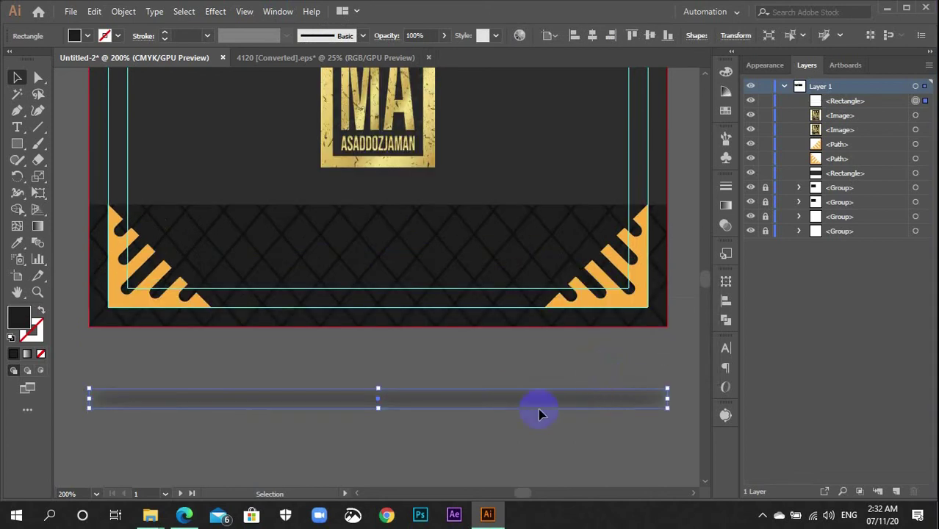
left_click_drag(476, 401, 471, 210)
- Zoom in on the panel edge and identify the blurred bar and the dark divider rectangles
left_click(553, 316)
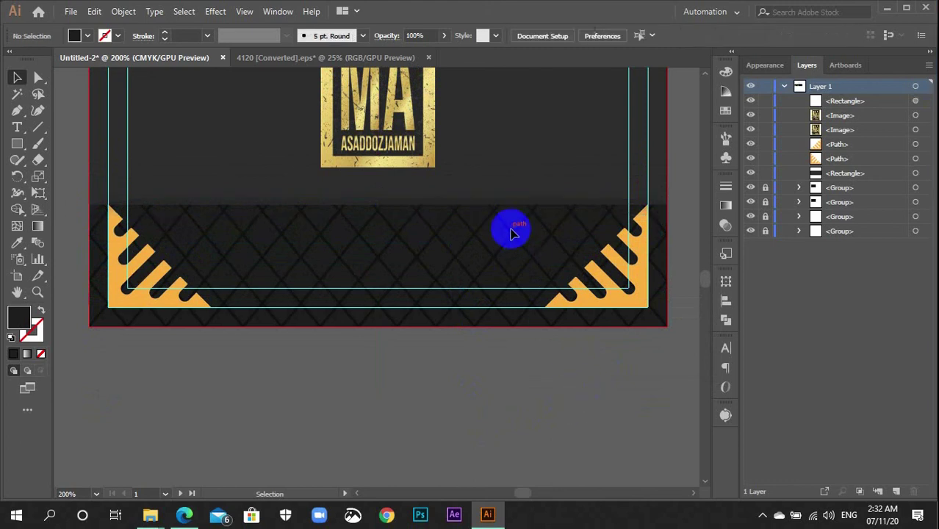
left_click(413, 216)
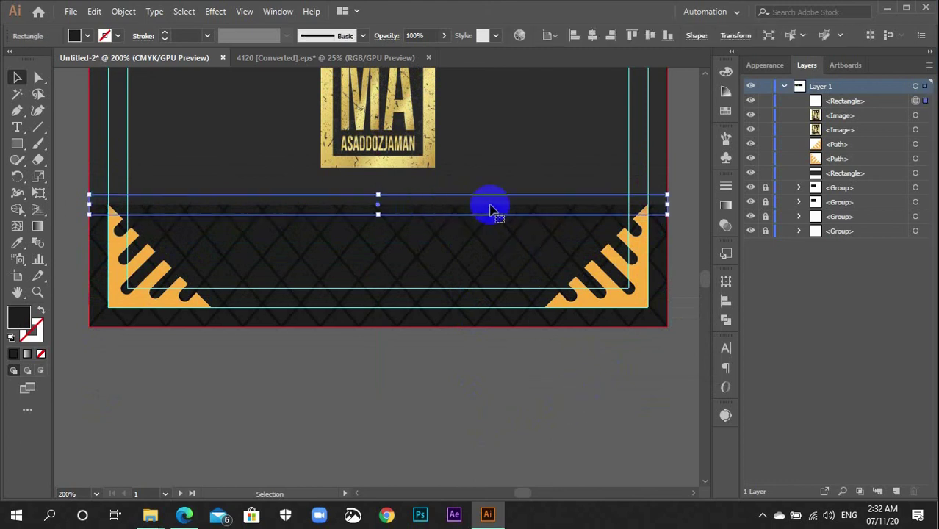
left_click(479, 169)
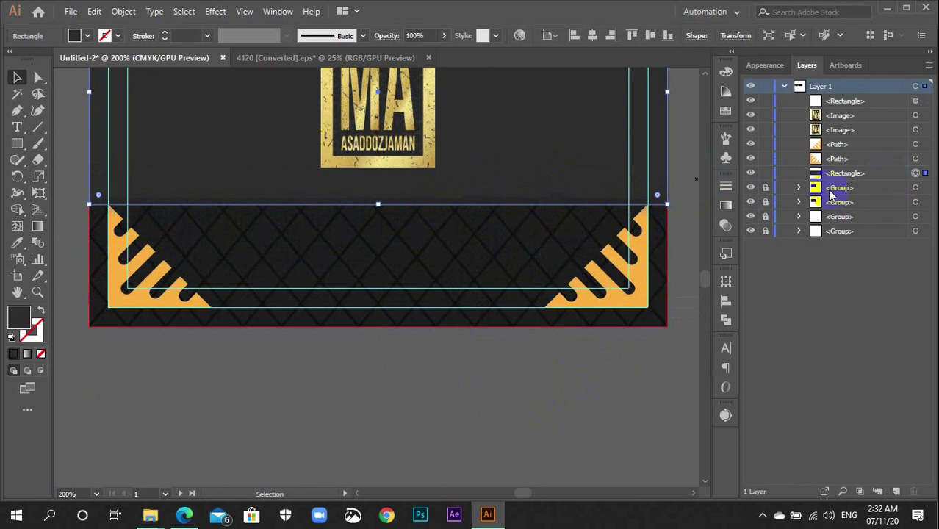
left_click(413, 213)
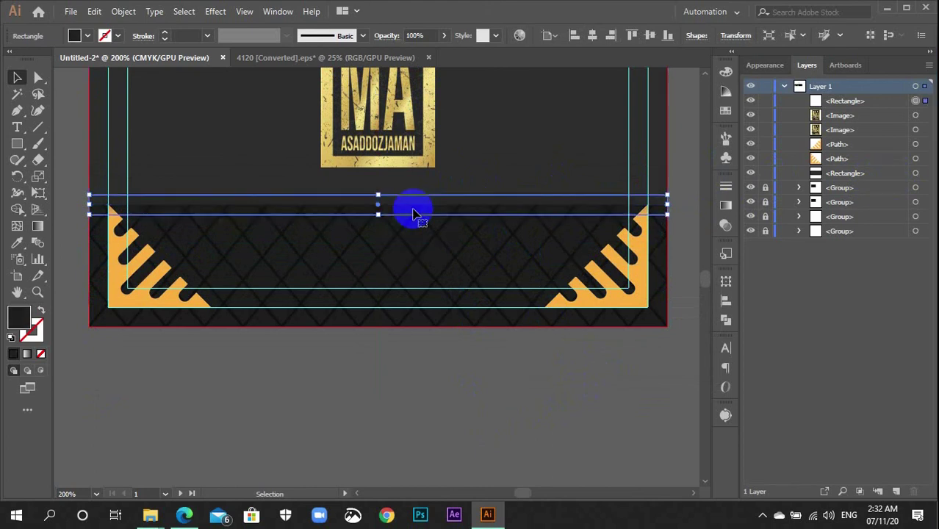
key("ctrl+plus")
key("ctrl+plus")
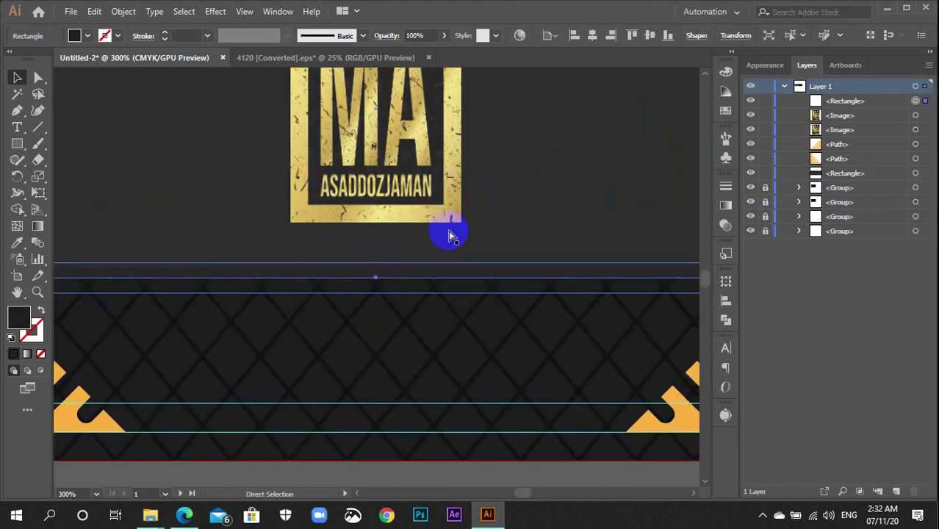
left_click(526, 222)
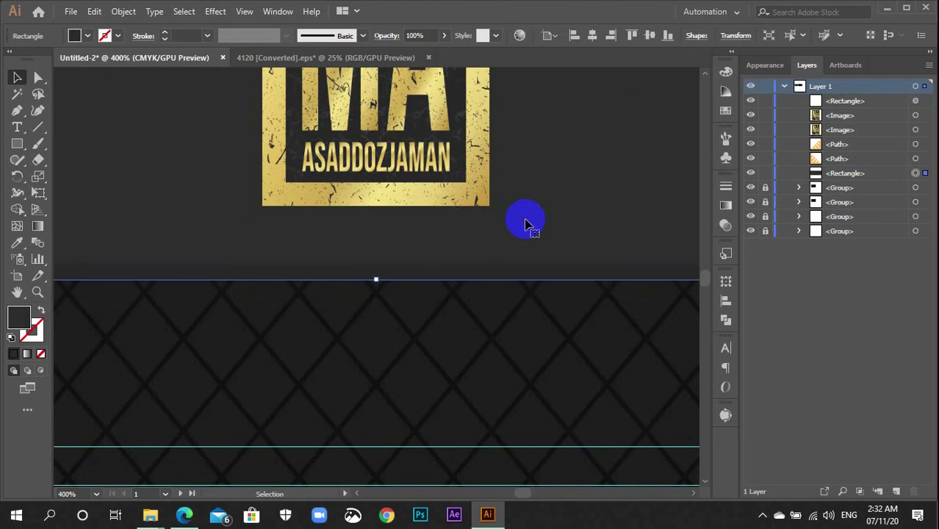
left_click(494, 294)
left_click(483, 282)
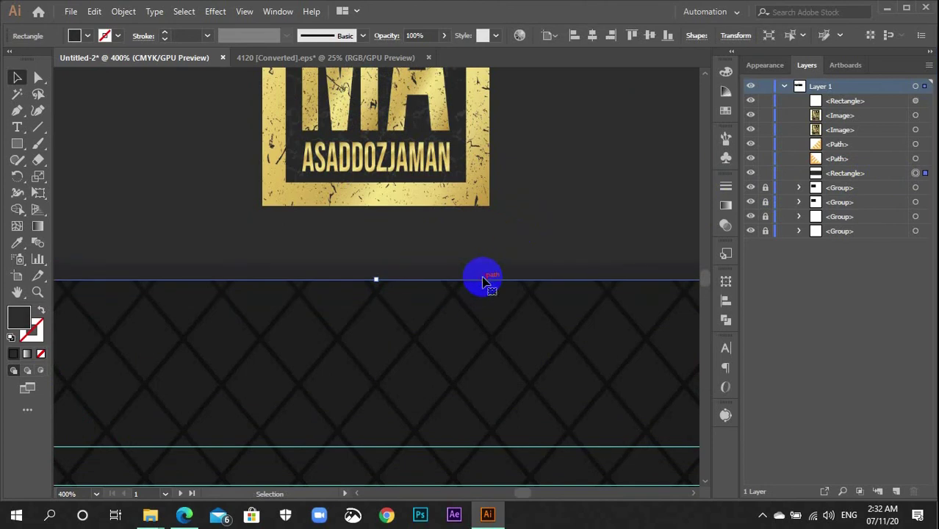
left_click(396, 270)
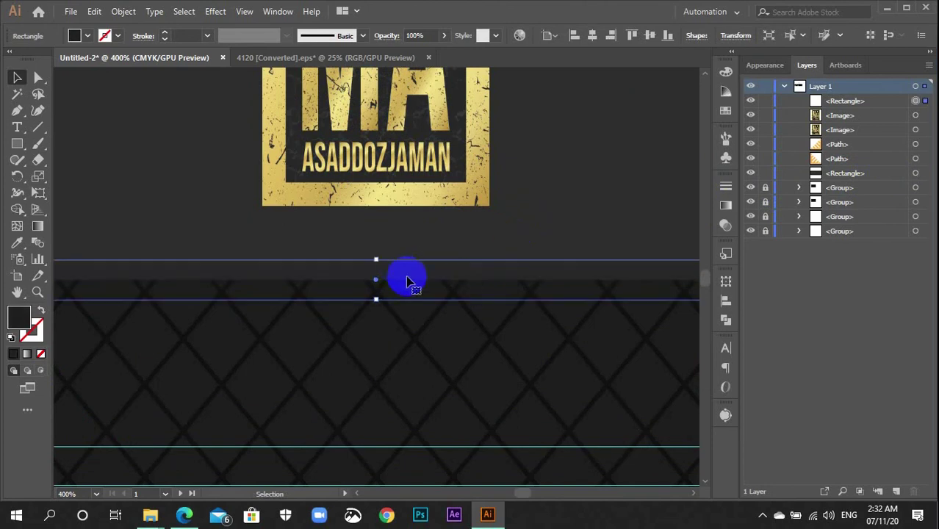
- Send the divider rectangle backward beneath the second logo image and corner paths in Layers
right_click(477, 280)
mouse_move(544, 417)
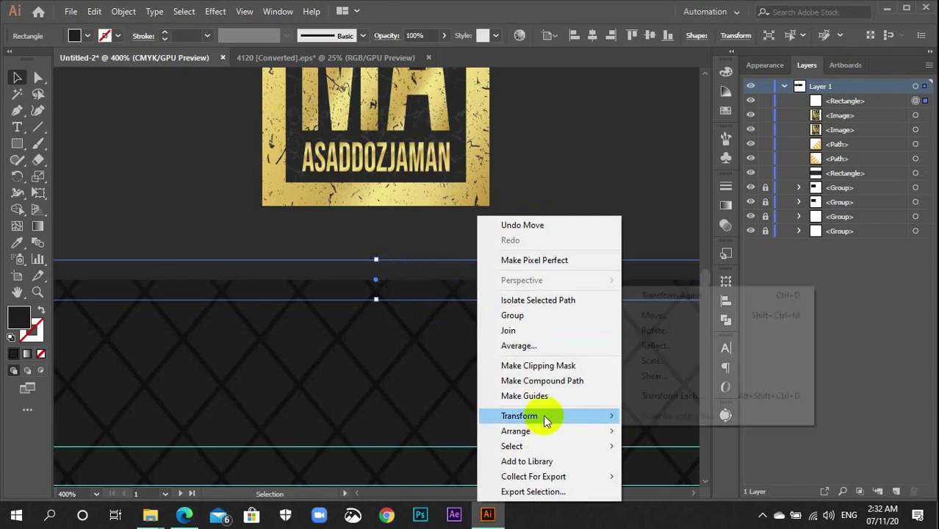
mouse_move(575, 432)
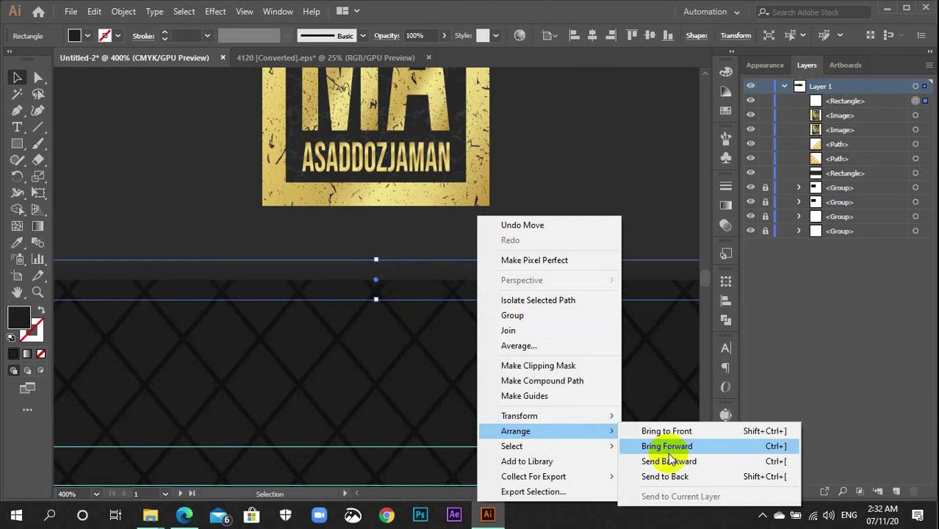
left_click(656, 224)
left_click(593, 279)
left_click(582, 288)
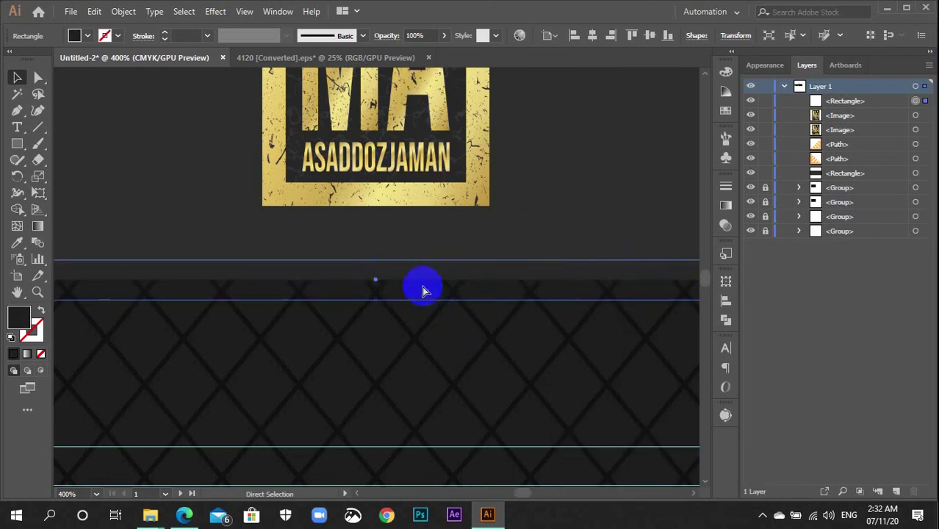
key("ctrl+bracketleft")
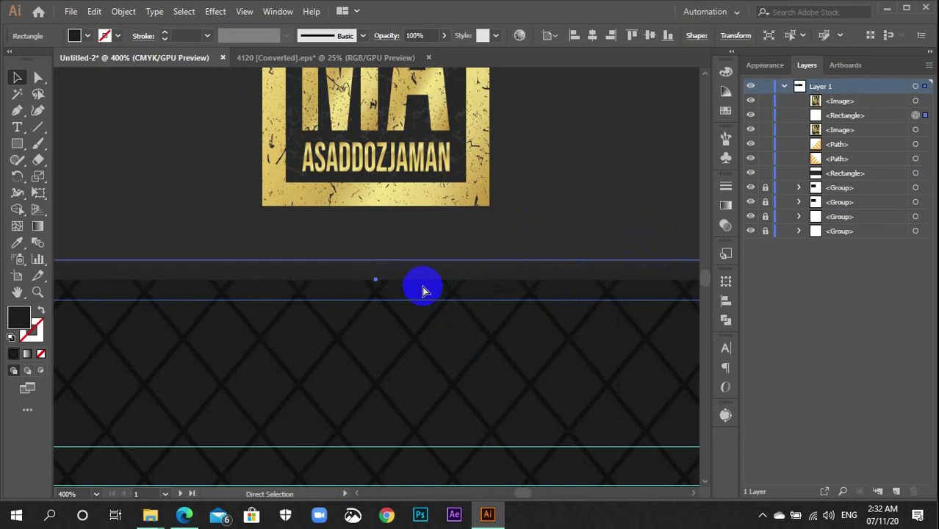
left_click(424, 291)
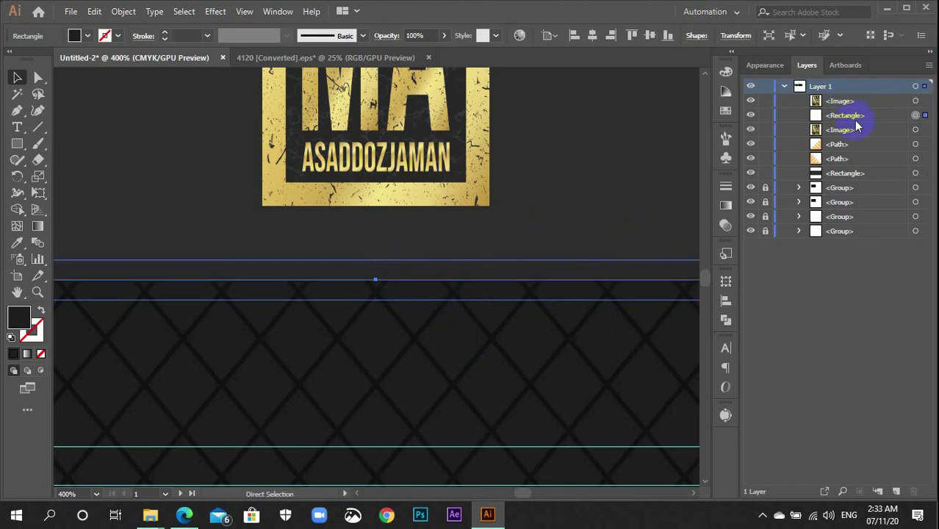
left_click_drag(860, 116, 864, 128)
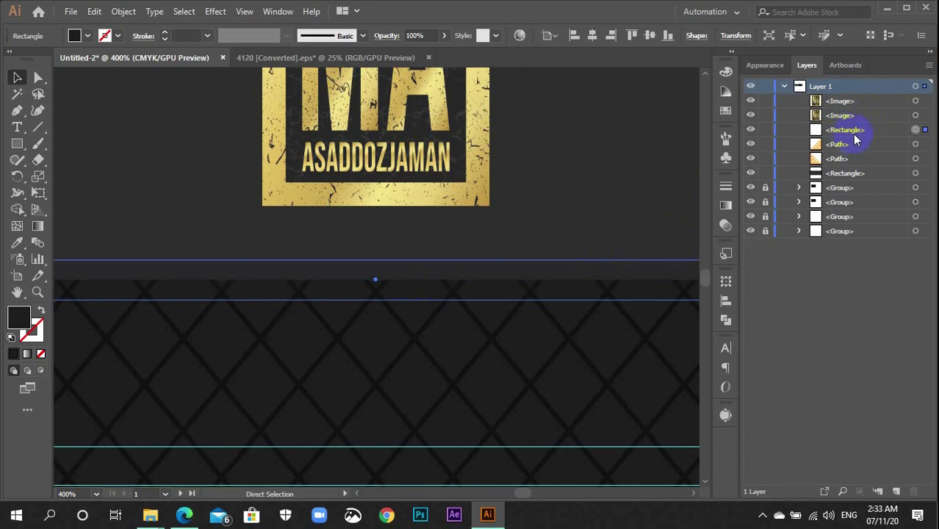
left_click_drag(856, 140, 845, 216)
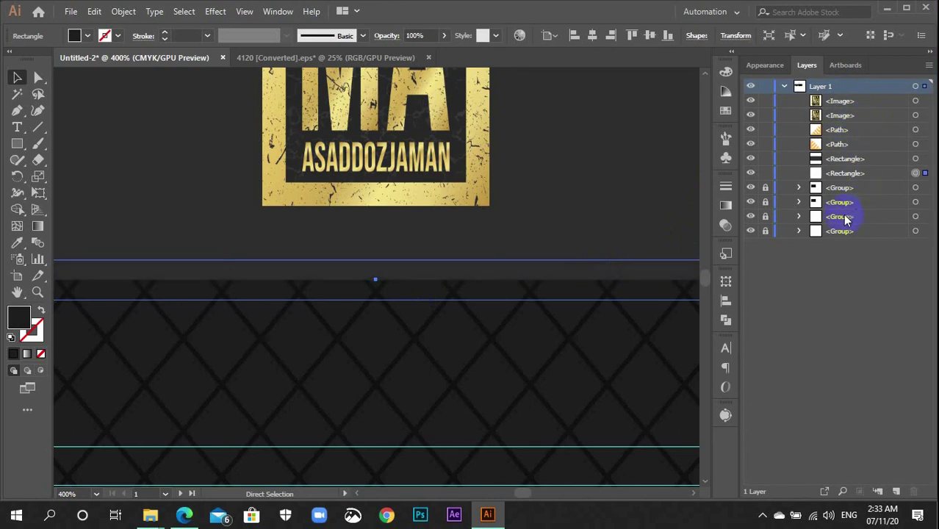
key("ctrl+bracketright")
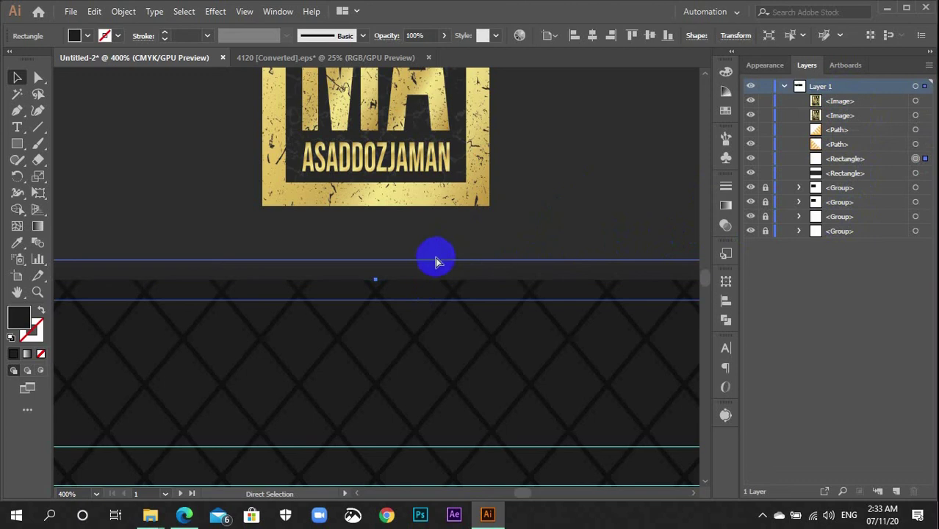
- Check the panel edge's anchor points, nudge the rectangle down, and zoom out to both cards
left_click(433, 285)
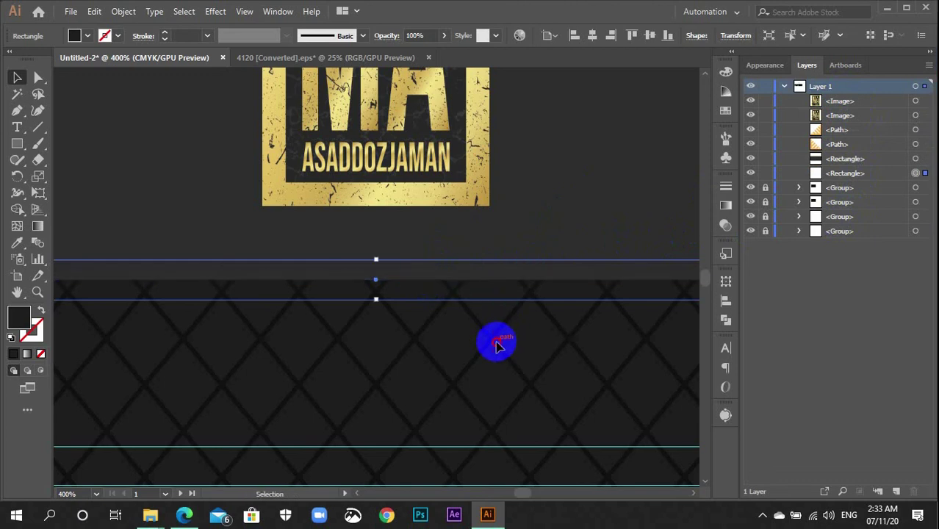
left_click(496, 332)
left_click_drag(499, 294, 493, 348)
left_click(493, 348)
left_click(496, 301)
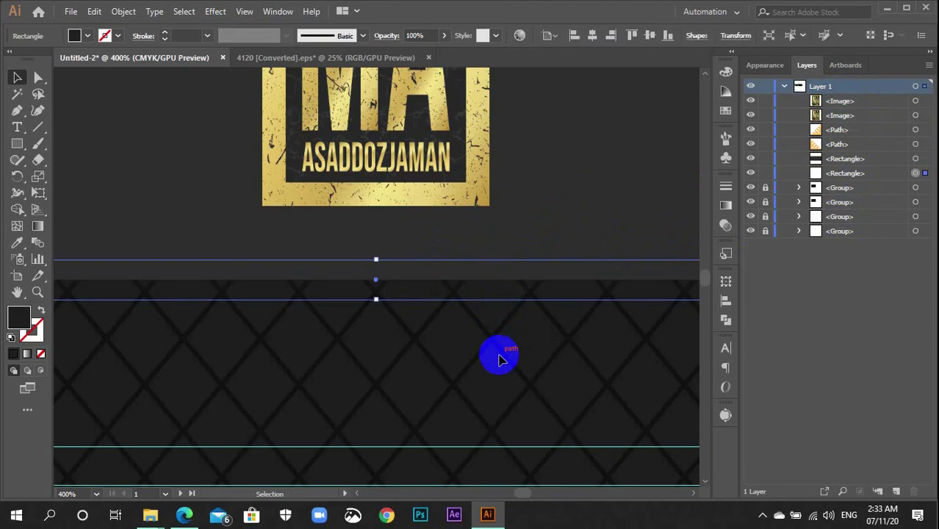
left_click(550, 383)
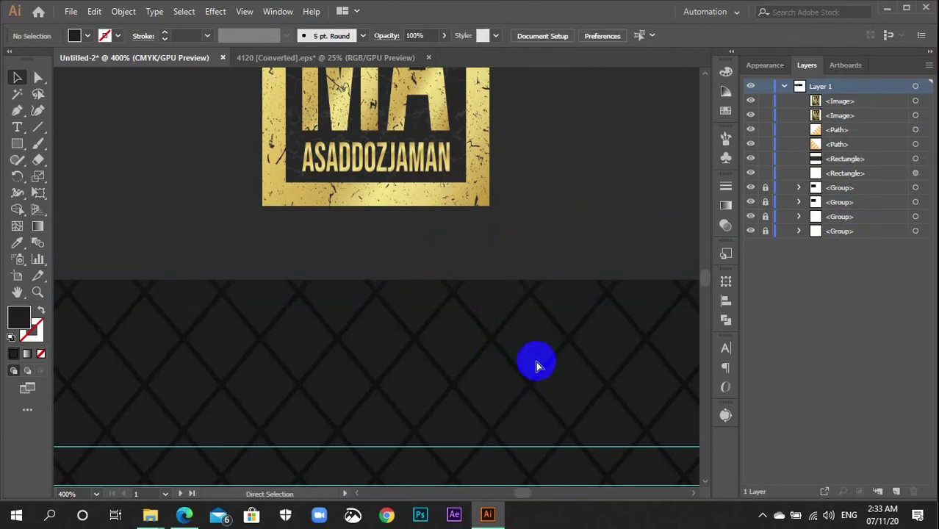
key("ctrl+minus")
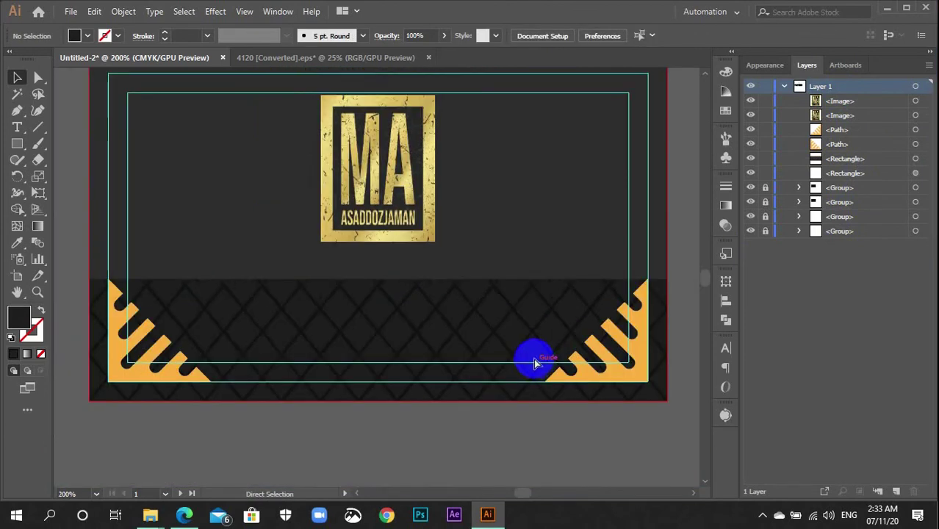
scroll(534, 360, "up", 5)
scroll(533, 354, "up", 1)
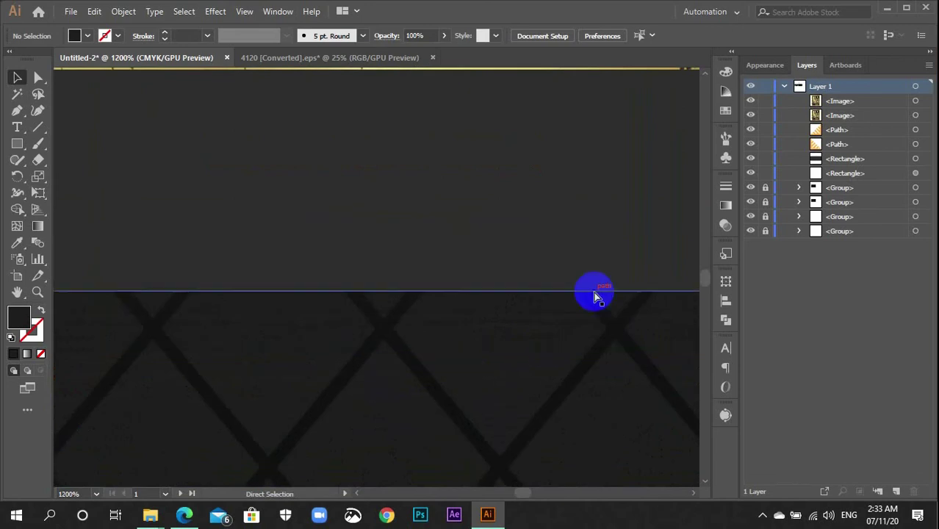
key("ctrl+minus")
key("ctrl+minus")
key("ctrl+minus")
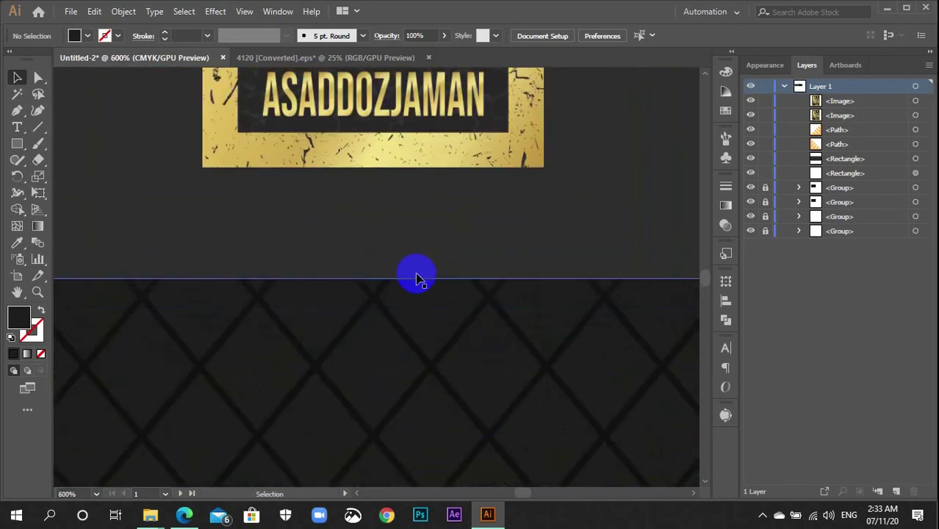
key("ctrl+minus")
key("ctrl+minus")
key("ctrl+minus")
key("ctrl+minus")
key("ctrl+minus")
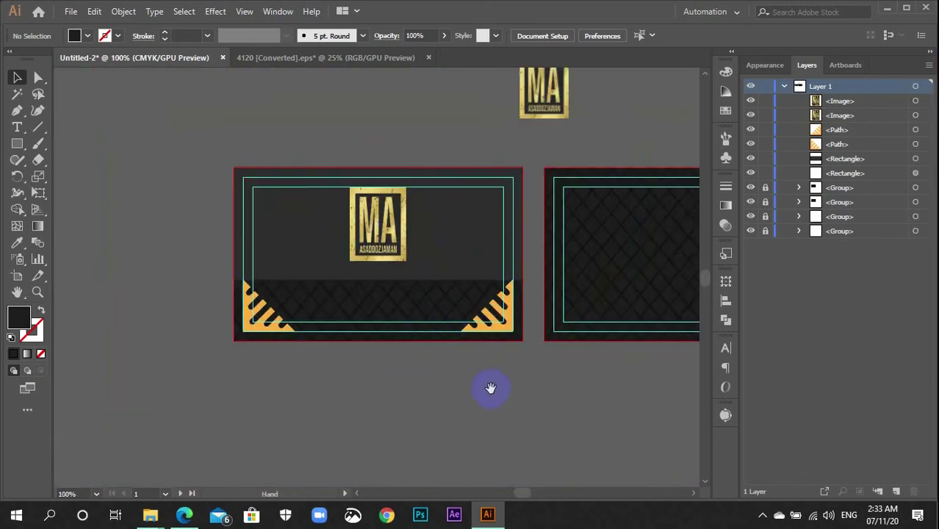
left_click_drag(488, 388, 430, 408)
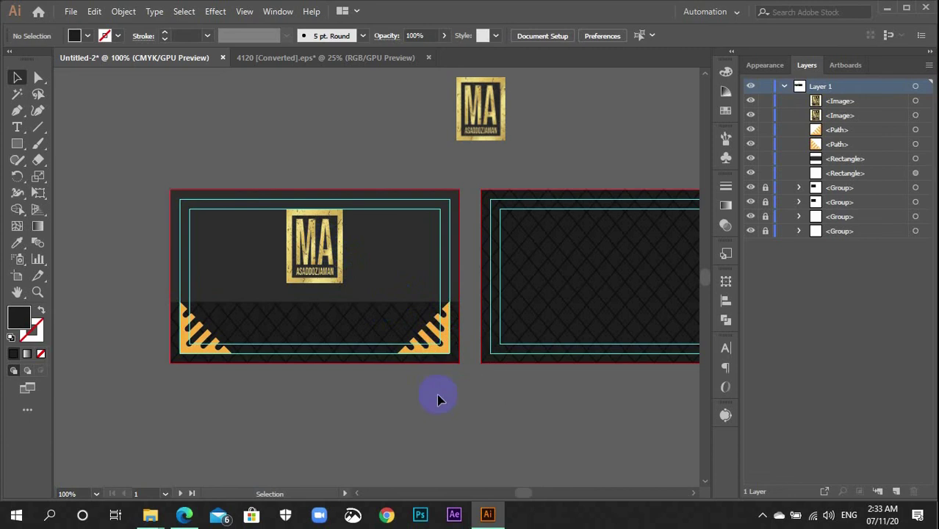
- Fill both bottom corner shapes with the MA logo's pale gold using the Eyedropper
left_click(447, 345)
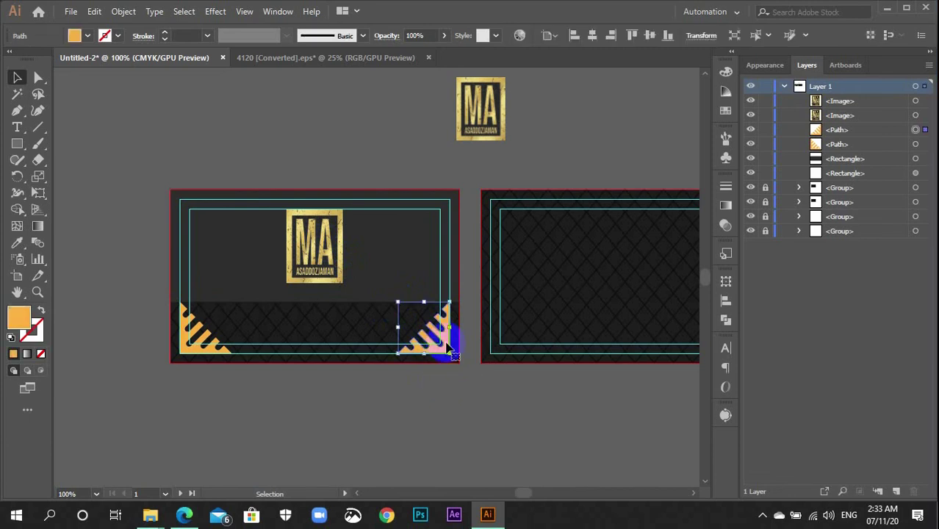
left_click(206, 356, "shift")
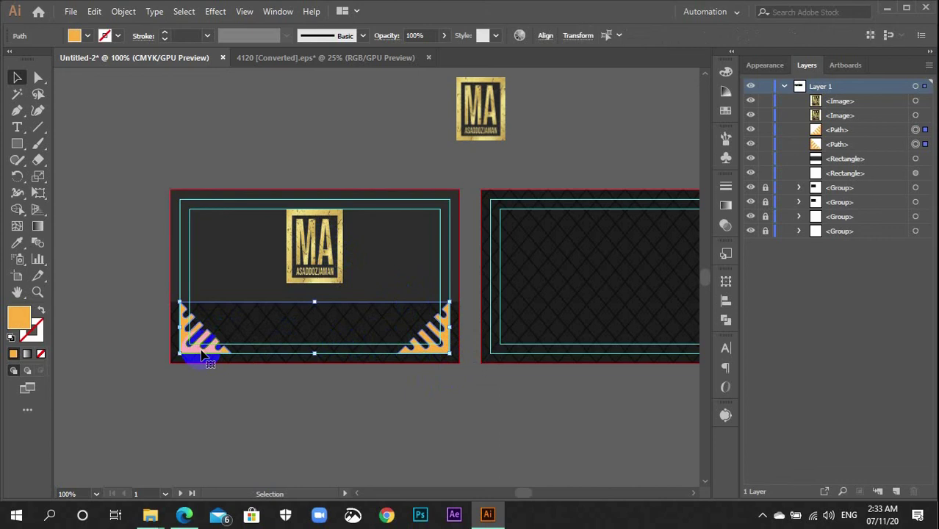
key("i")
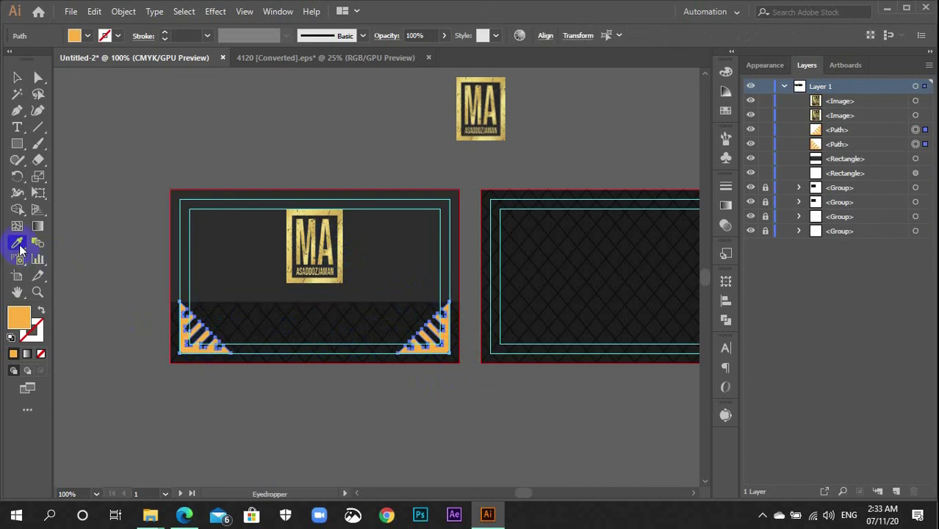
left_click(319, 241)
key("v")
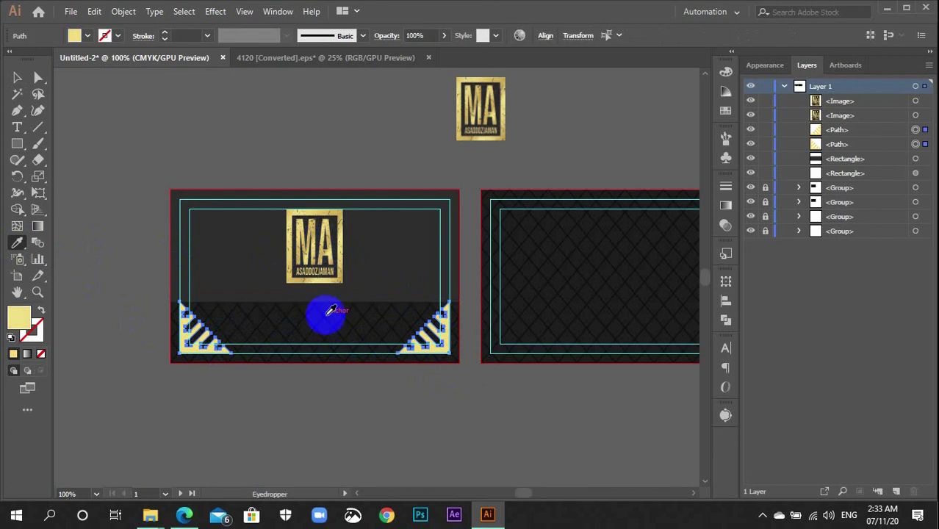
left_click_drag(324, 315, 329, 399)
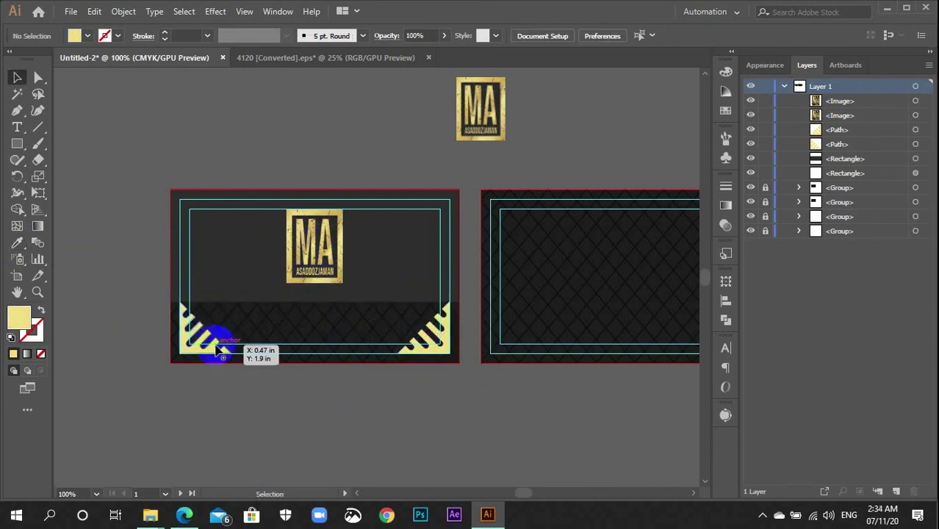
- Reselect both corner shapes and open the Swatches panel
left_click(438, 357)
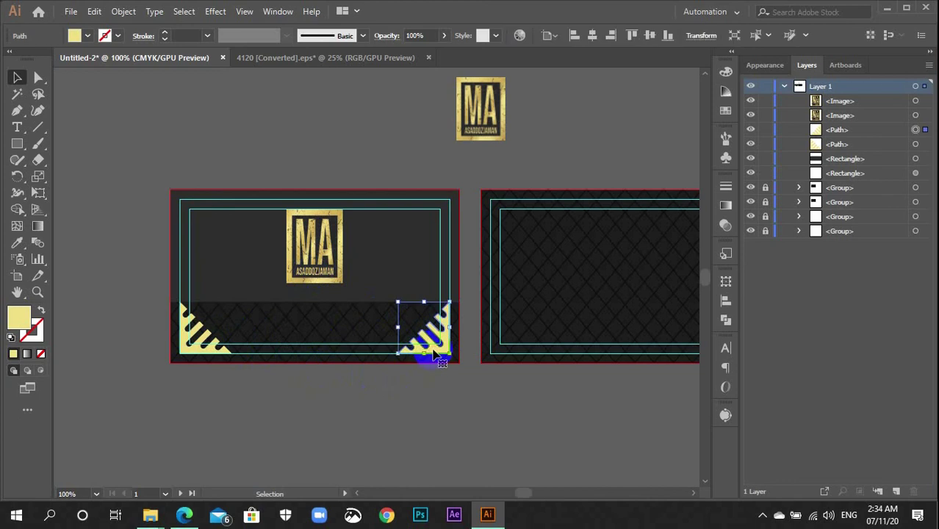
left_click(190, 353, "shift")
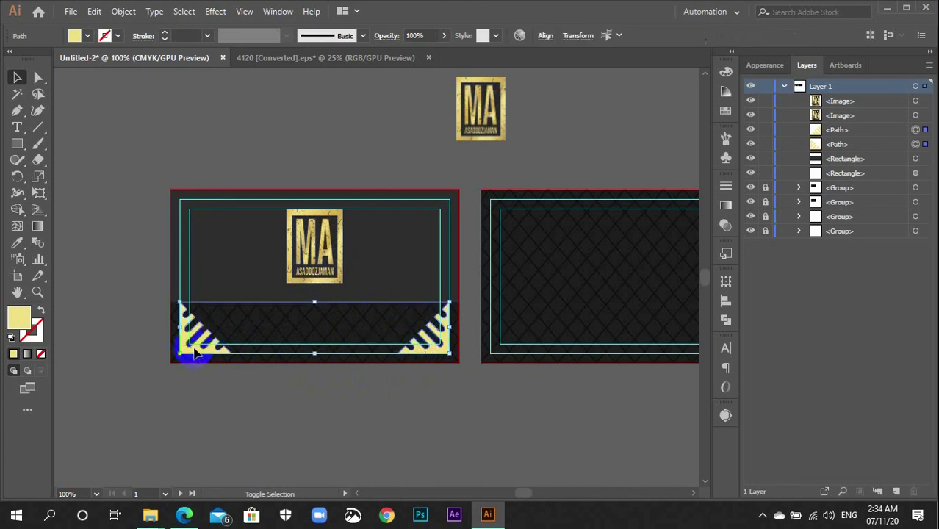
left_click(725, 114)
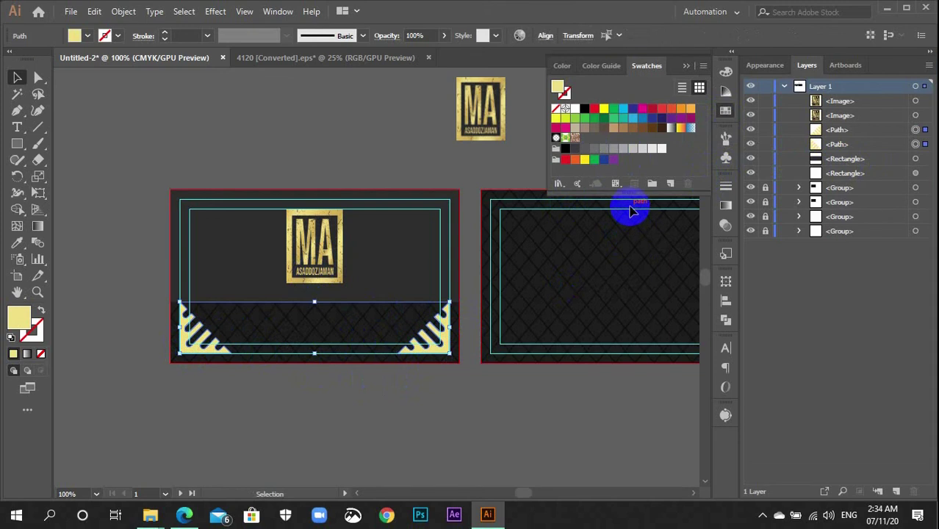
- Zoom in on the pale gold corner ornaments, close Swatches, and deselect
key("a")
key("ctrl+equal")
key("ctrl+equal")
key("v")
scroll(459, 218, "up", 1)
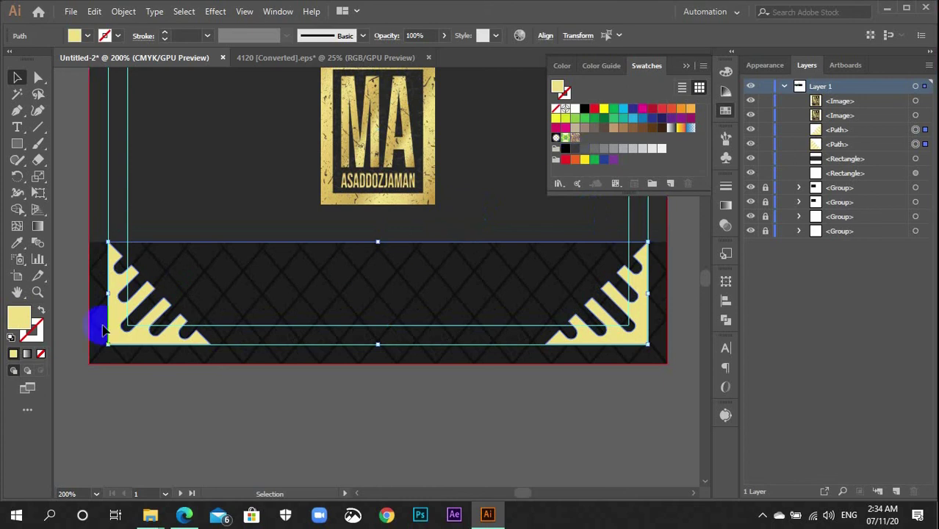
left_click(378, 397)
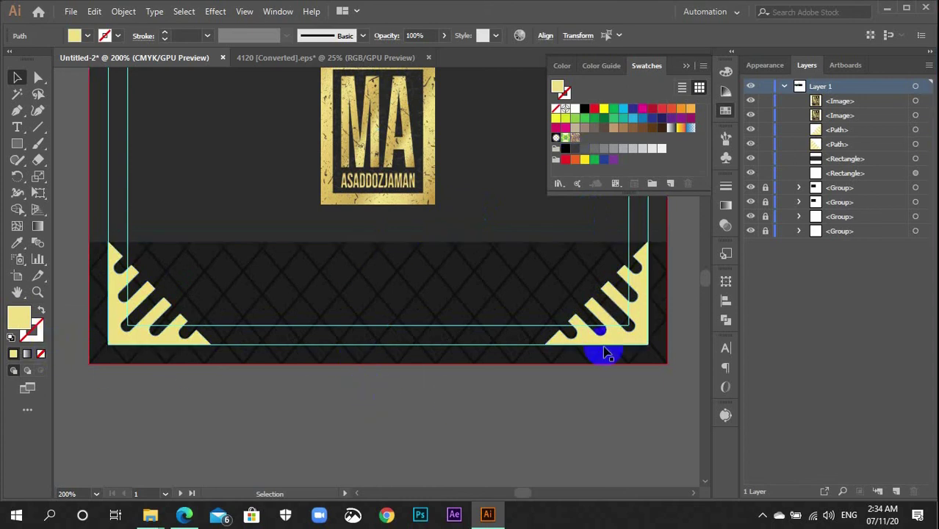
left_click(636, 344)
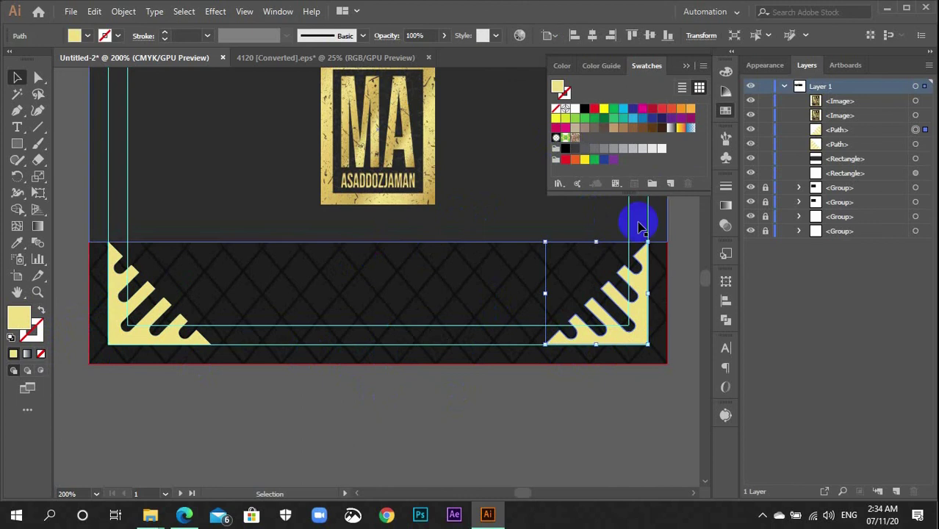
left_click(724, 110)
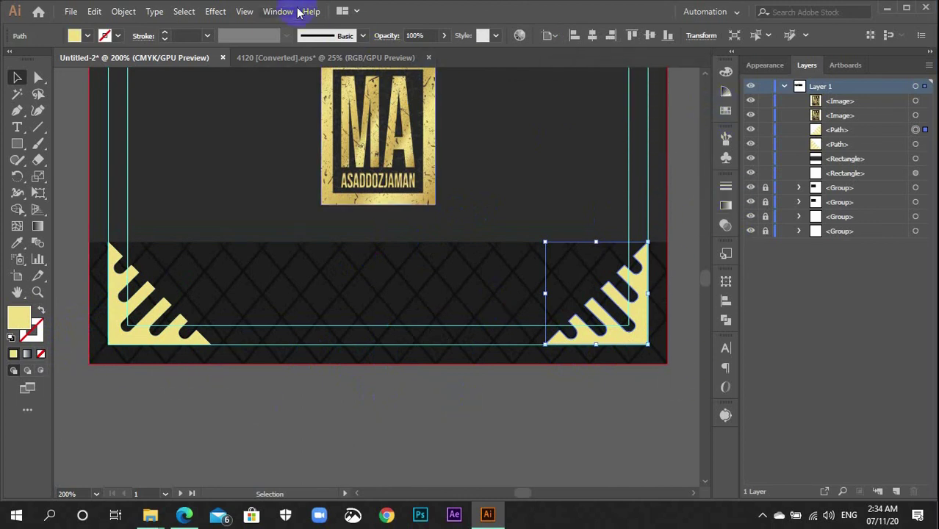
left_click(286, 10)
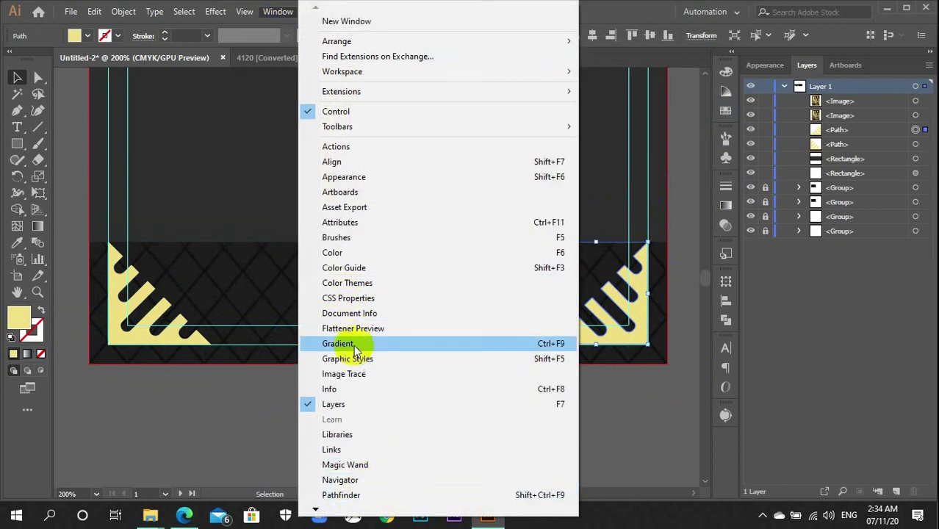
left_click(618, 393)
left_click(618, 393)
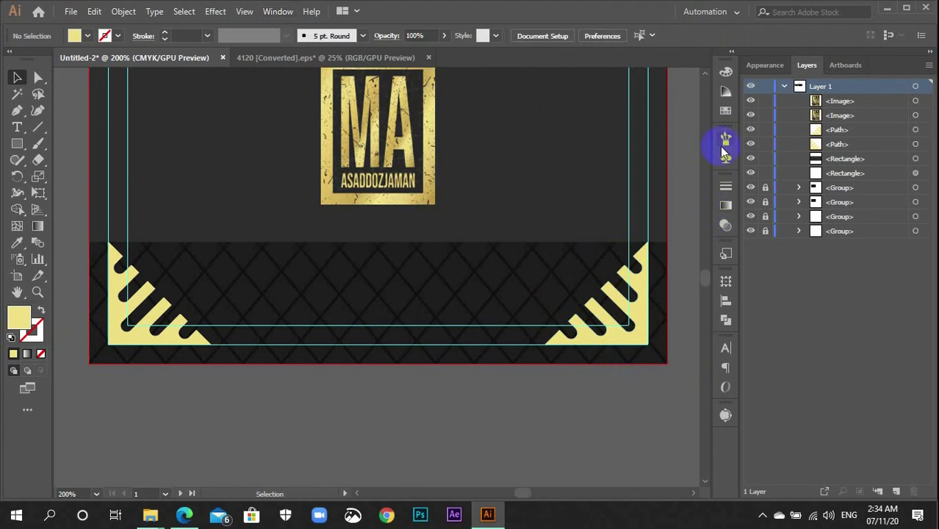
- Fill the right corner ornament with the Orange, Yellow gradient preset
left_click(726, 208)
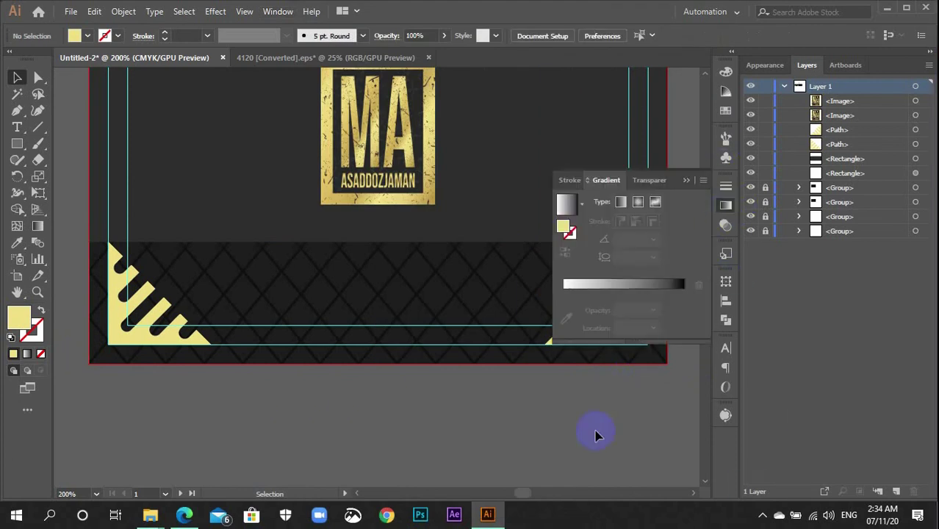
left_click(725, 208)
left_click(644, 302)
left_click_drag(656, 280, 315, 287)
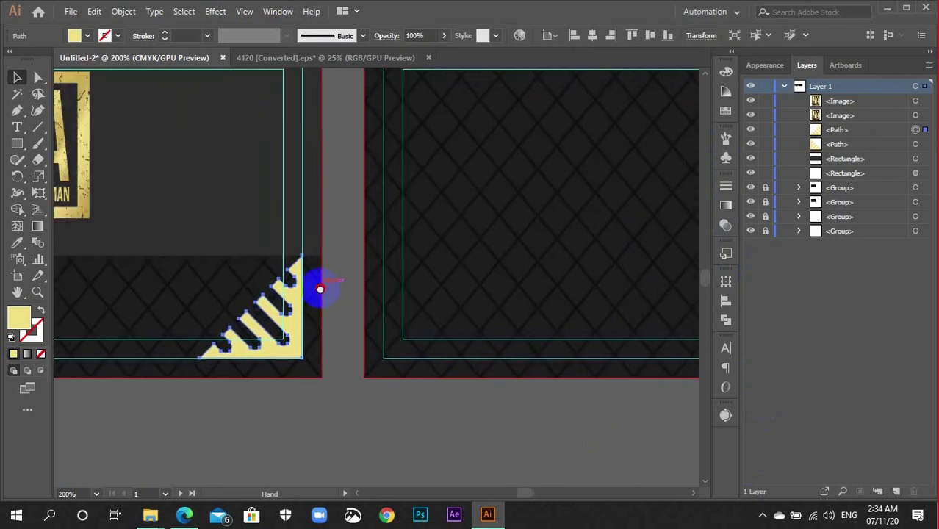
left_click(726, 208)
left_click(582, 206)
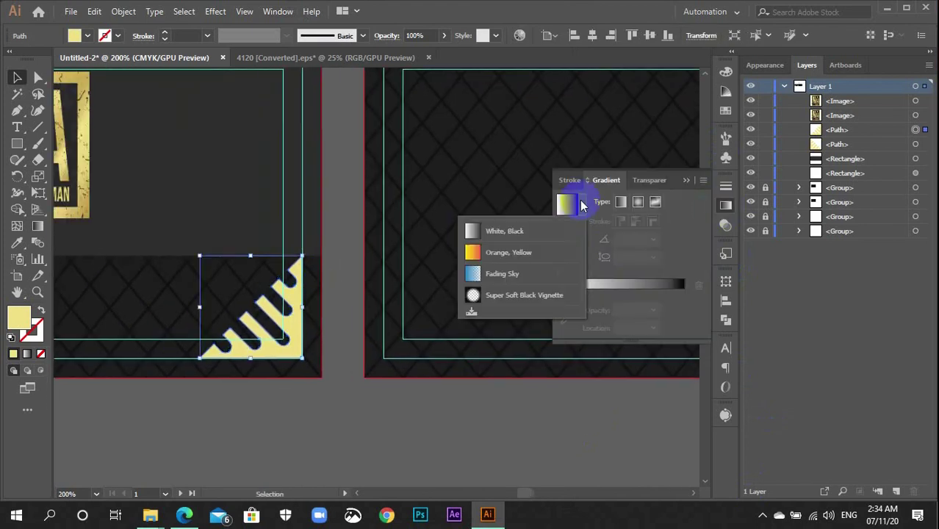
left_click(523, 254)
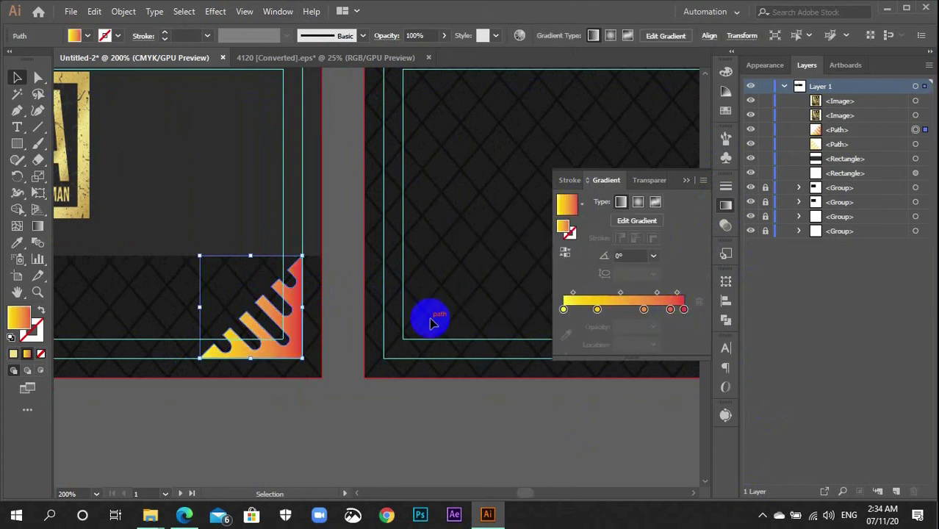
- Sample gold tones from the MA logo into each of the five gradient stops
left_click_drag(346, 274, 447, 302)
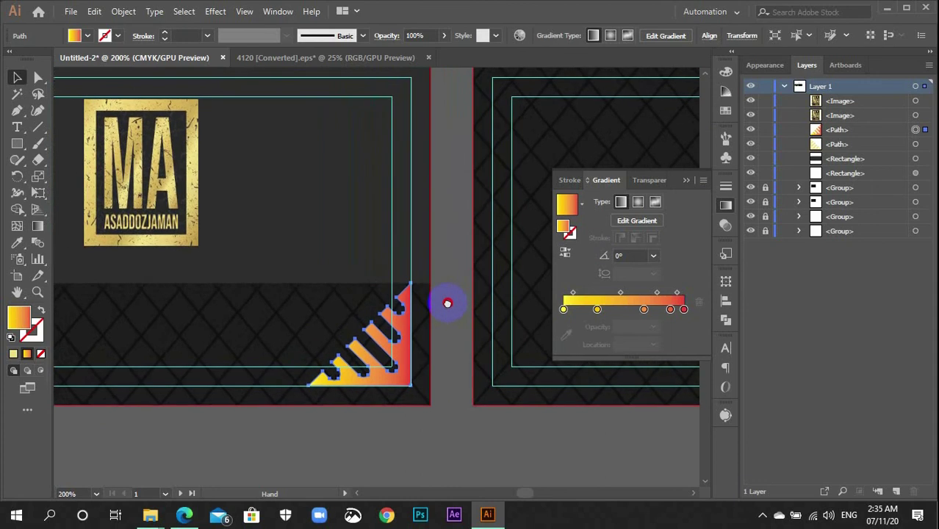
left_click(684, 310)
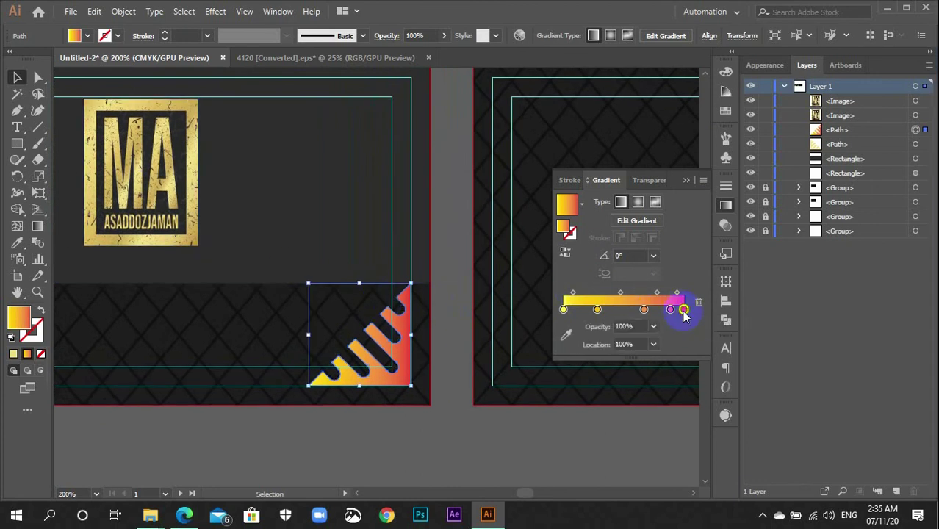
left_click(568, 336)
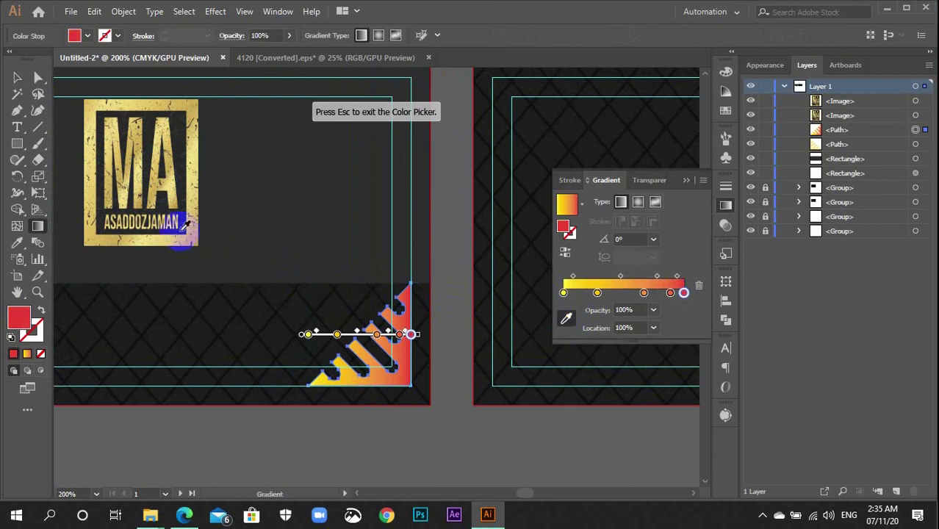
left_click(203, 237)
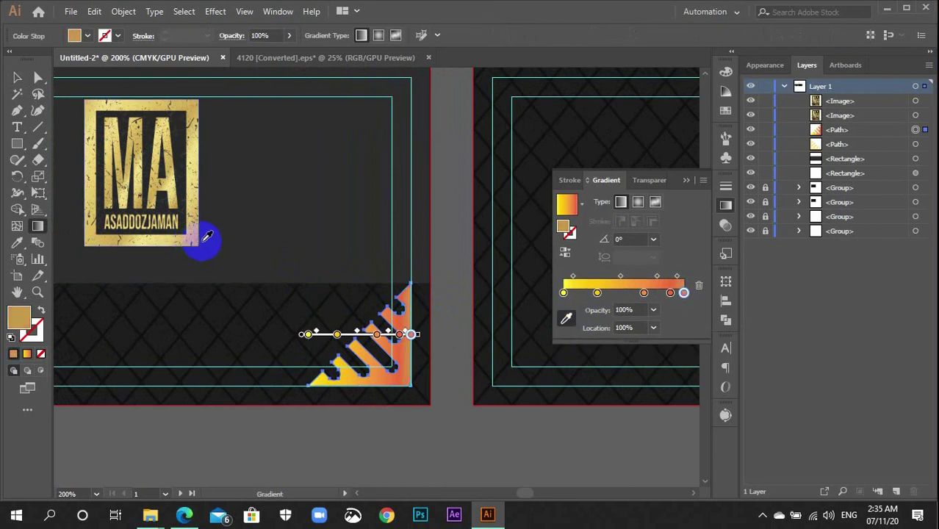
left_click(632, 282)
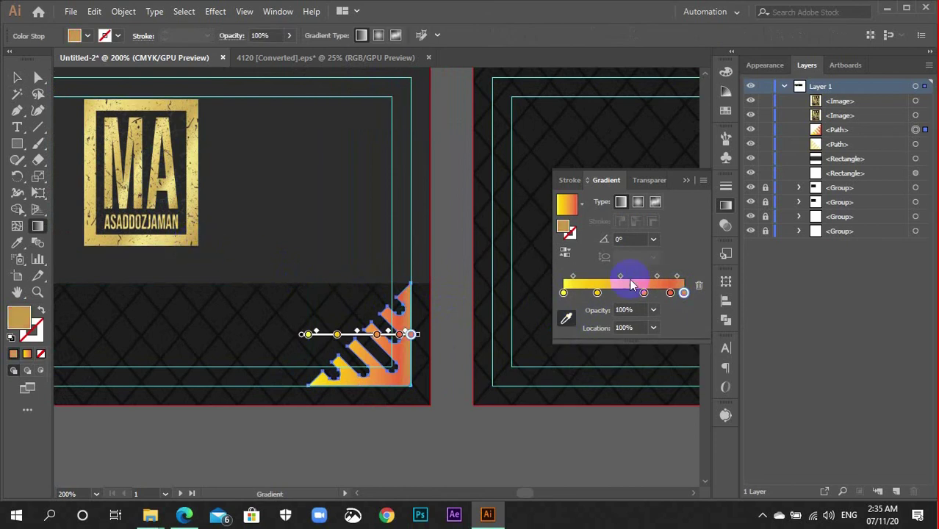
left_click(670, 293)
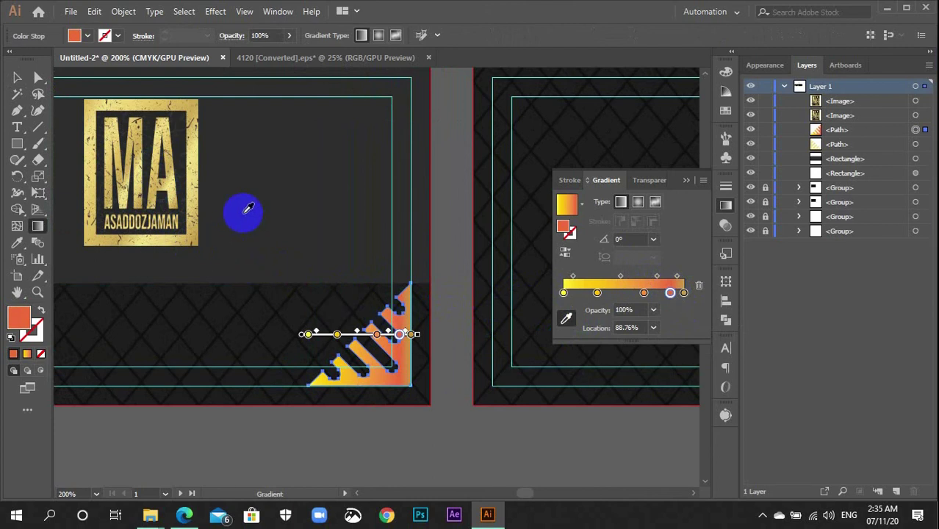
left_click(193, 190)
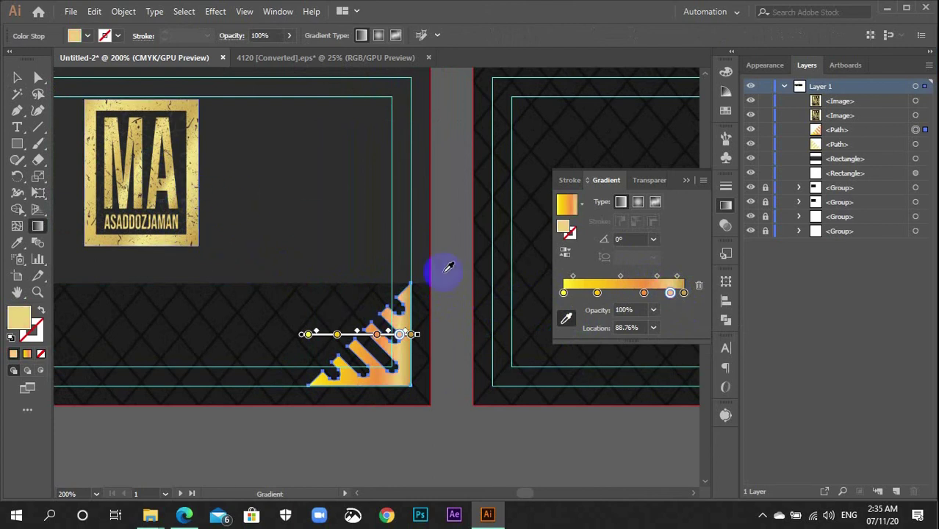
left_click(644, 293)
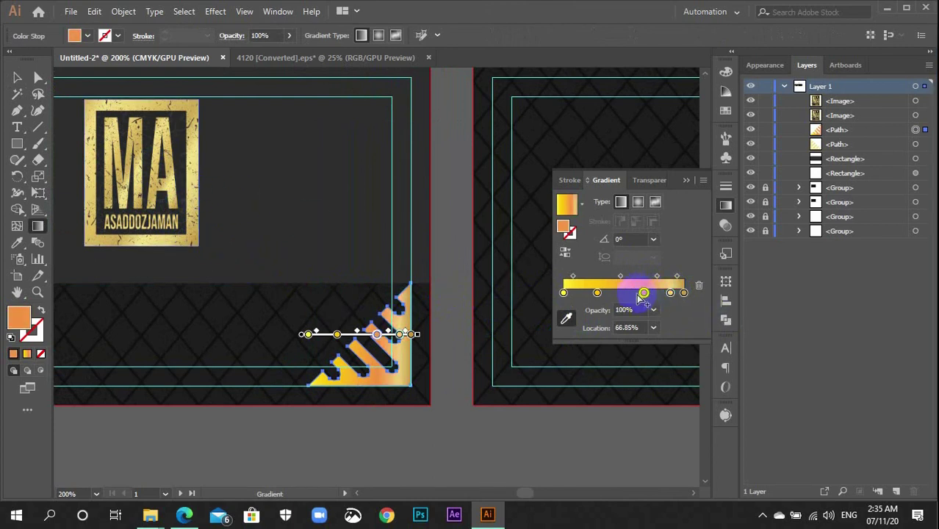
left_click(193, 106)
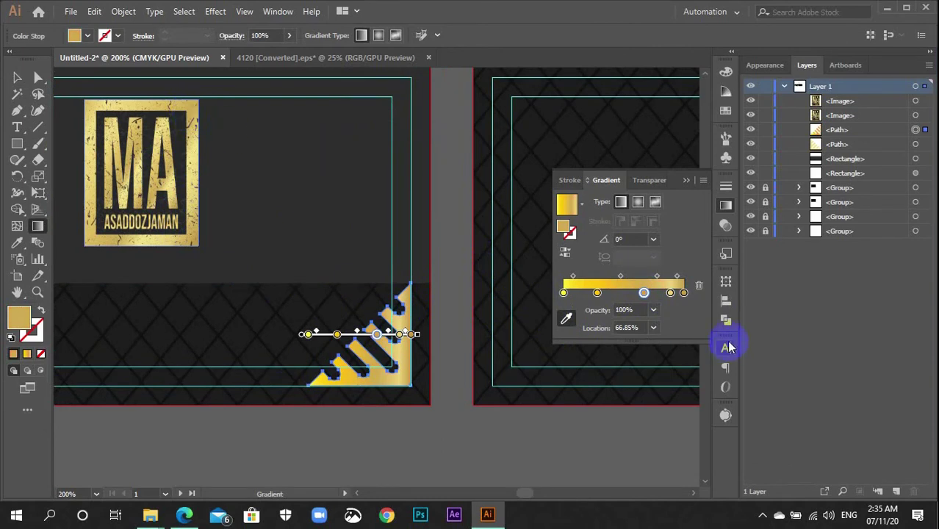
left_click(597, 294)
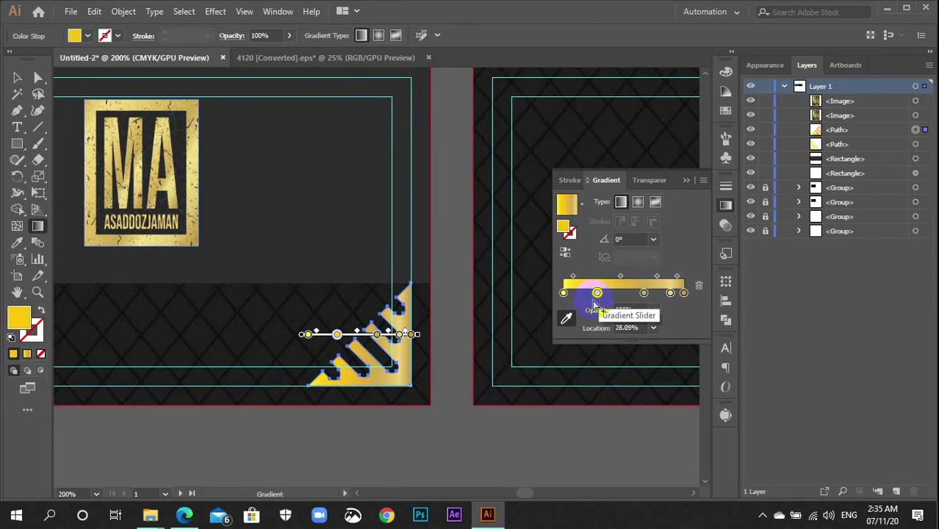
left_click(127, 103)
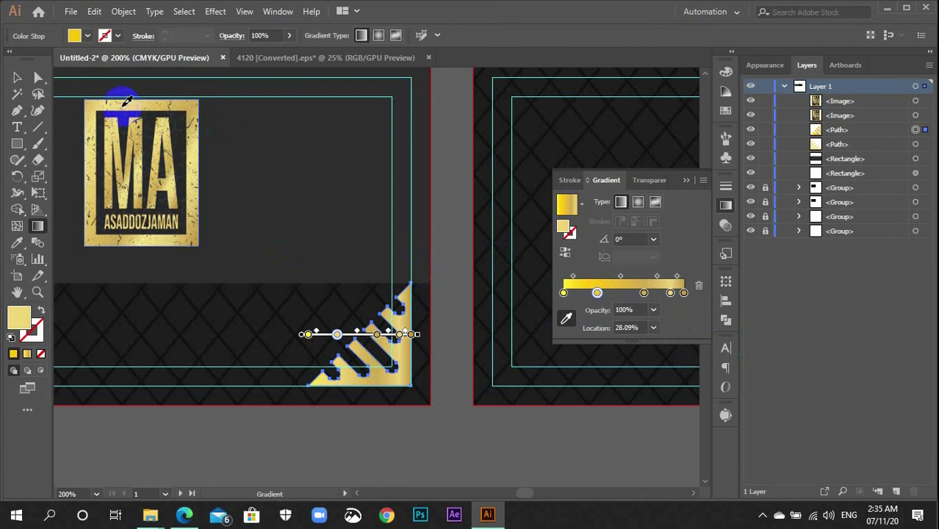
left_click(564, 293)
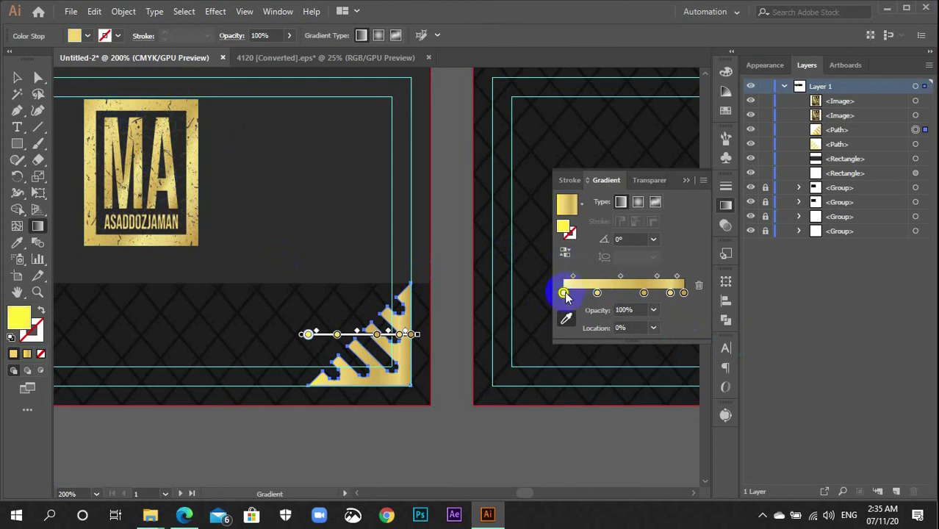
left_click(91, 96)
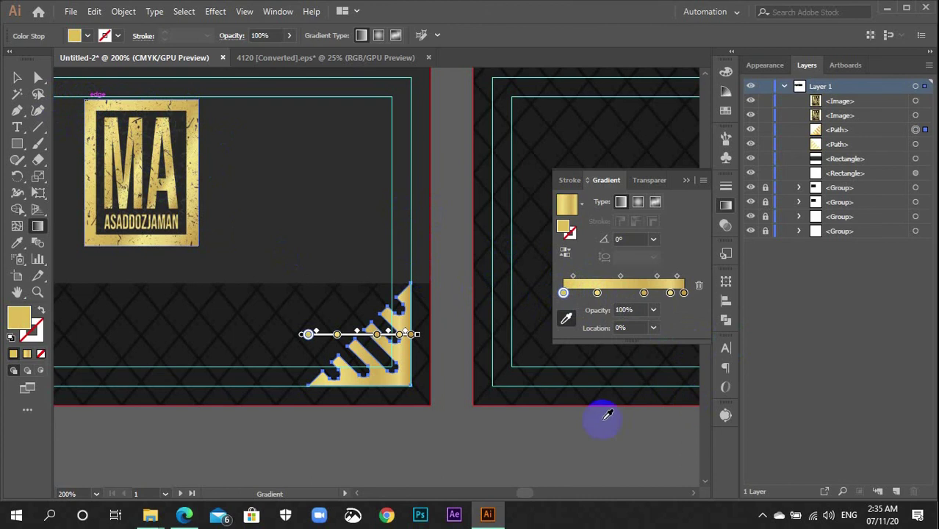
- Set the right gold corner ornament's gradient angle to -45°
key("v")
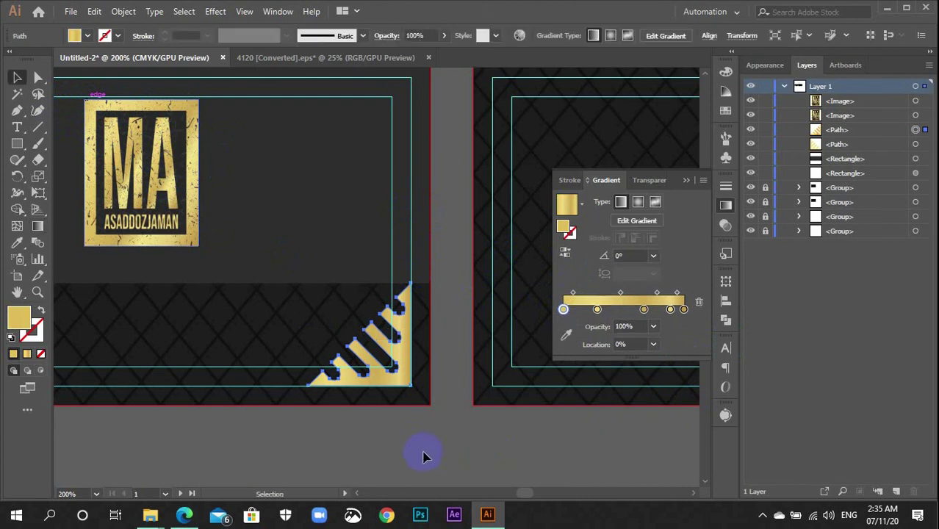
left_click(434, 445)
left_click(399, 361)
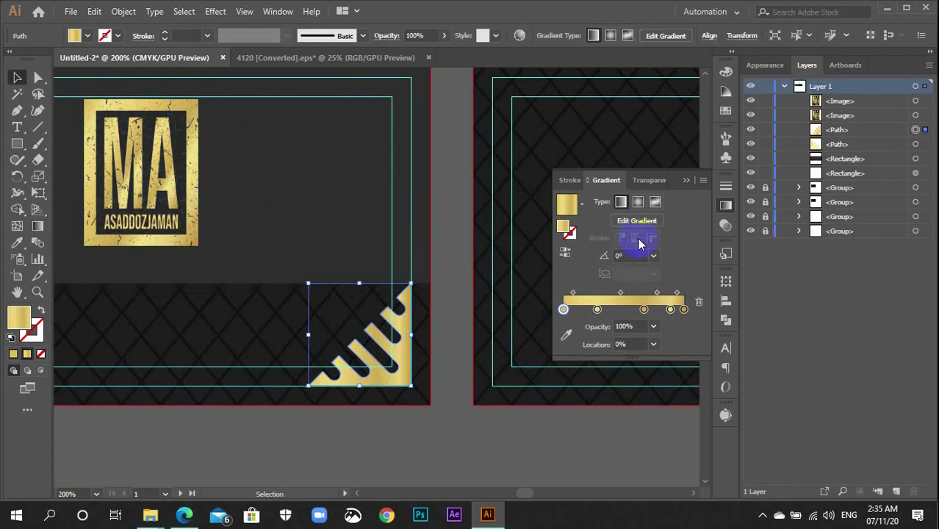
left_click(654, 255)
left_click(669, 166)
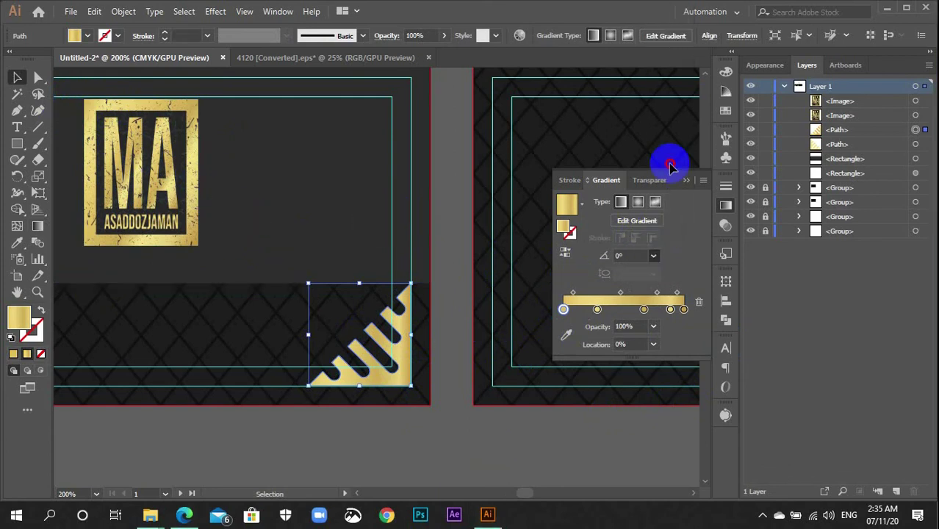
- Move one of the right corner's gradient stops to 74.58% location for a smoother sheen
left_click(498, 435)
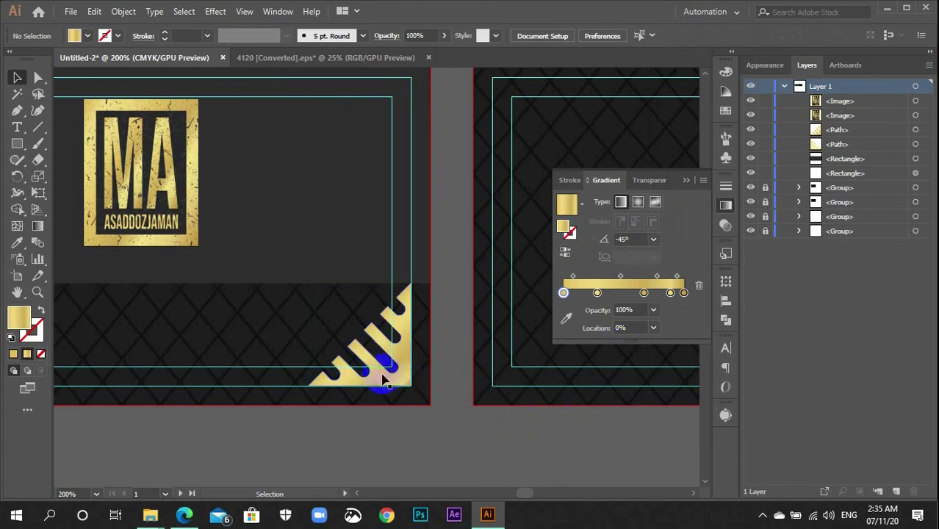
left_click(403, 360)
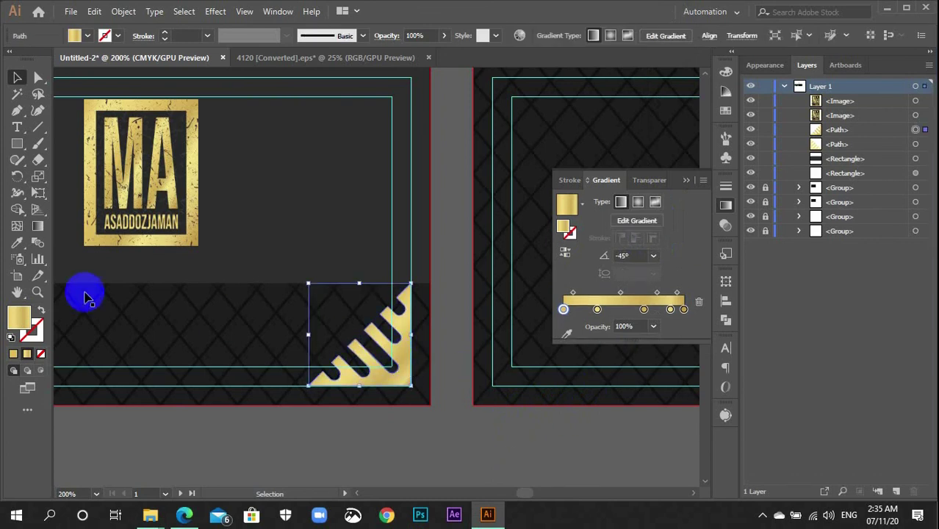
left_click(38, 227)
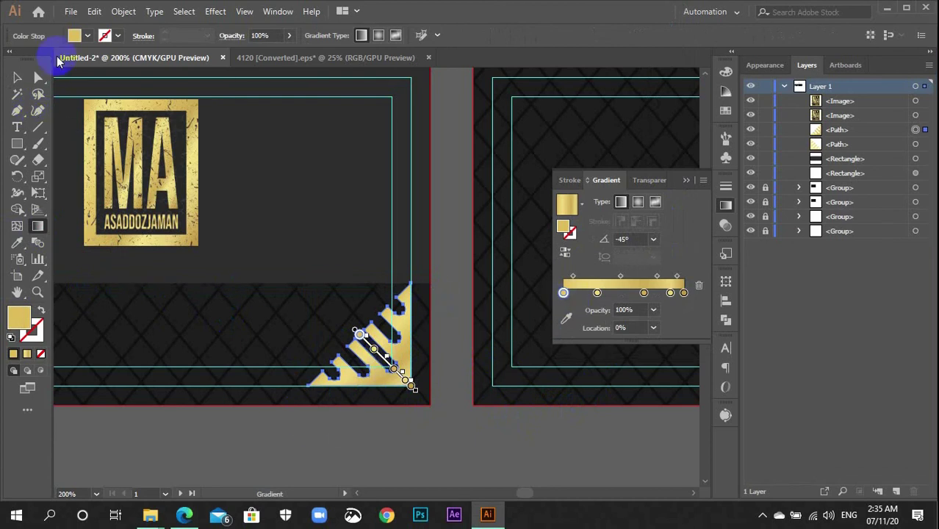
left_click(18, 77)
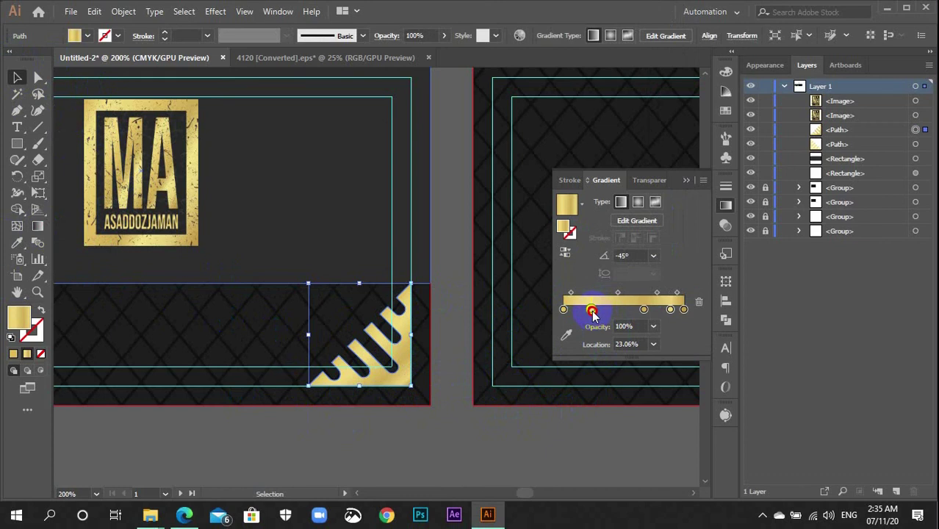
left_click_drag(629, 313, 655, 312)
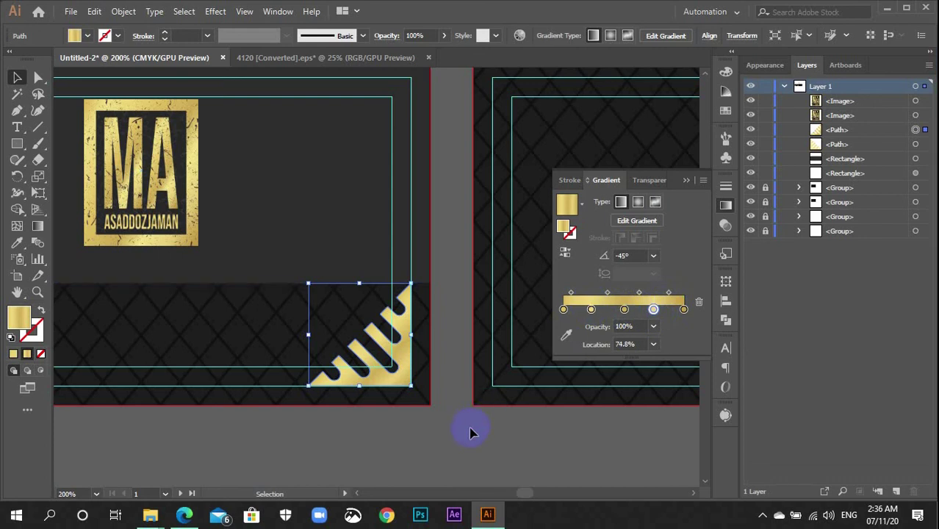
left_click(491, 431)
left_click(627, 315)
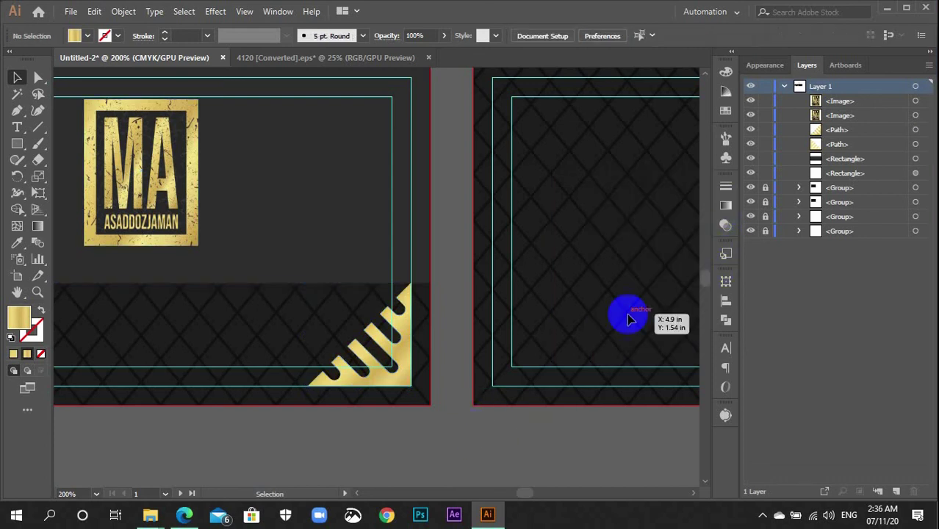
- Bring the whole card into view and select the bottom-left gold corner shape
scroll(541, 442, "down", 3)
left_click(320, 248)
left_click(408, 340)
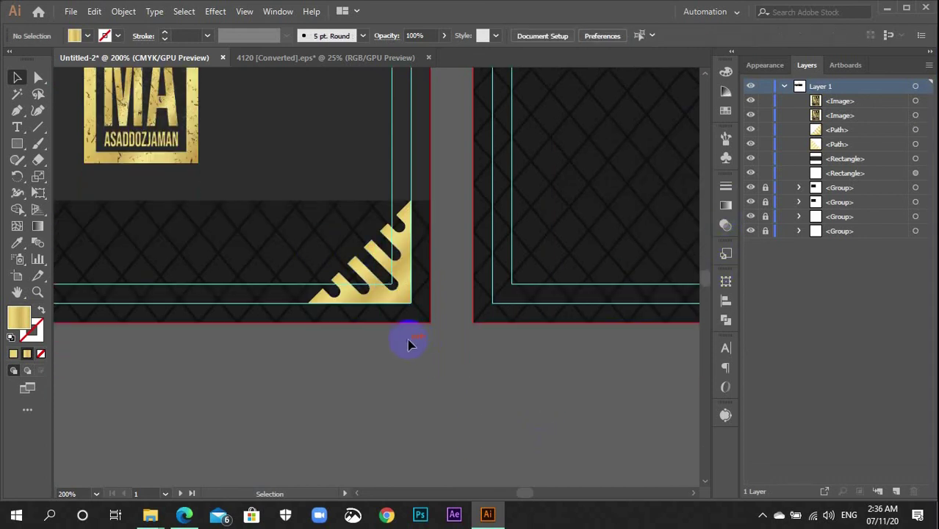
left_click_drag(387, 417, 499, 457)
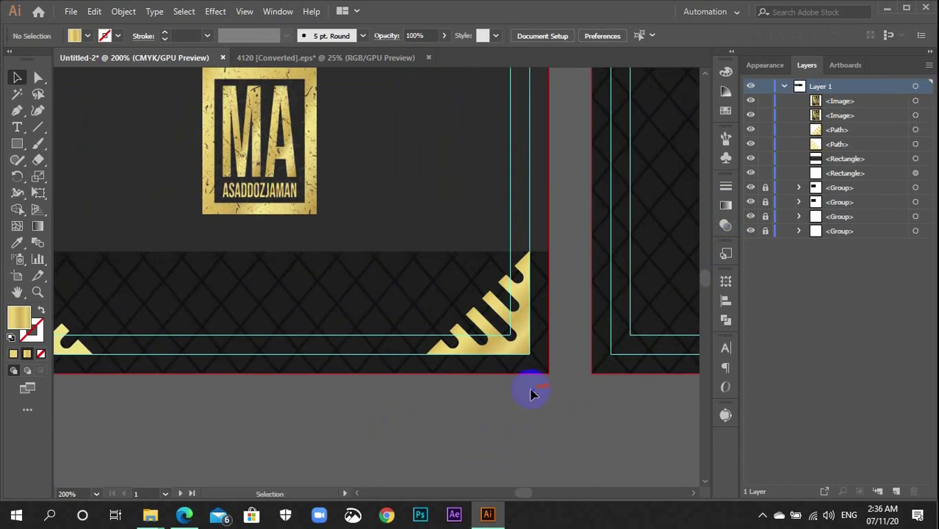
left_click_drag(408, 402, 516, 419)
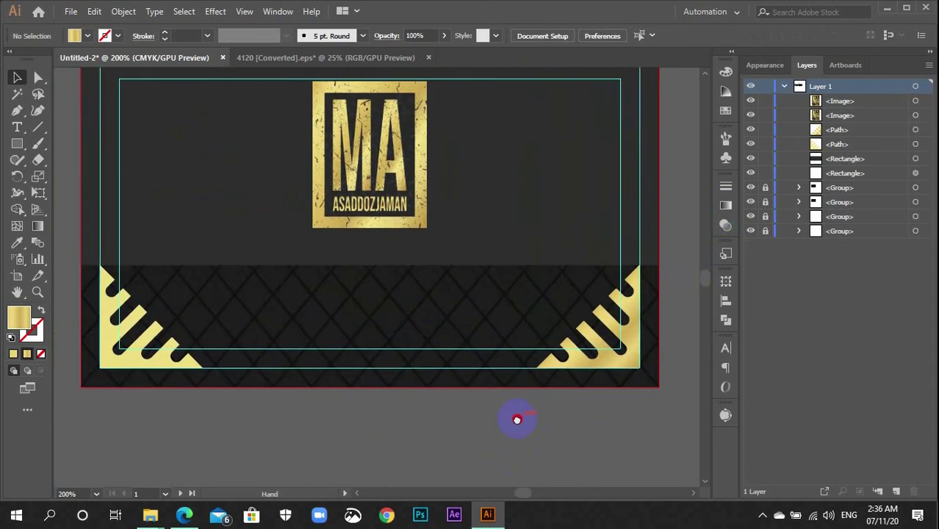
left_click(176, 370)
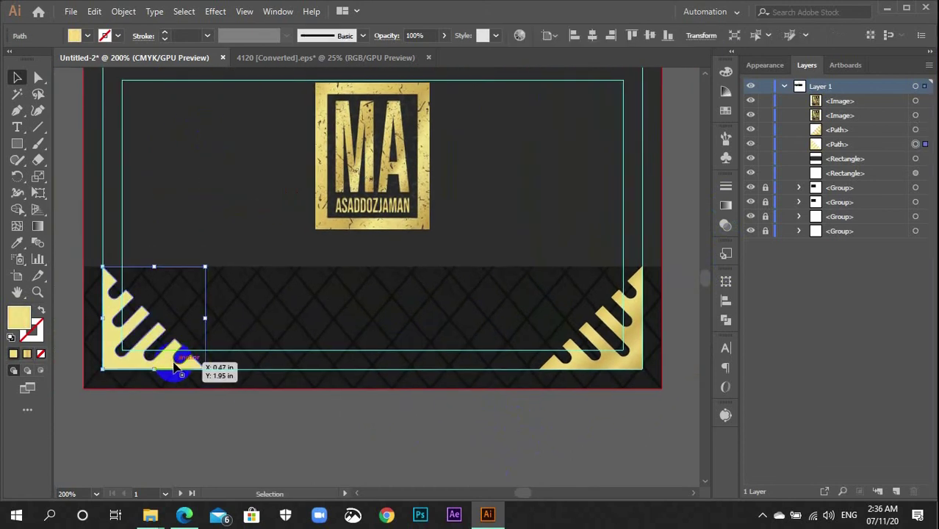
- Copy the right corner's gold gradient onto the bottom-left corner with the Eyedropper
key("i")
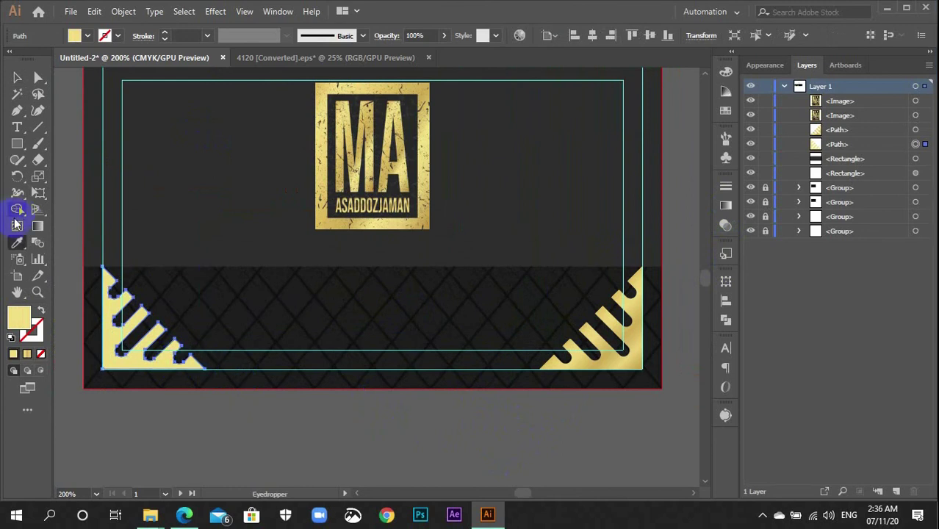
left_click(625, 325)
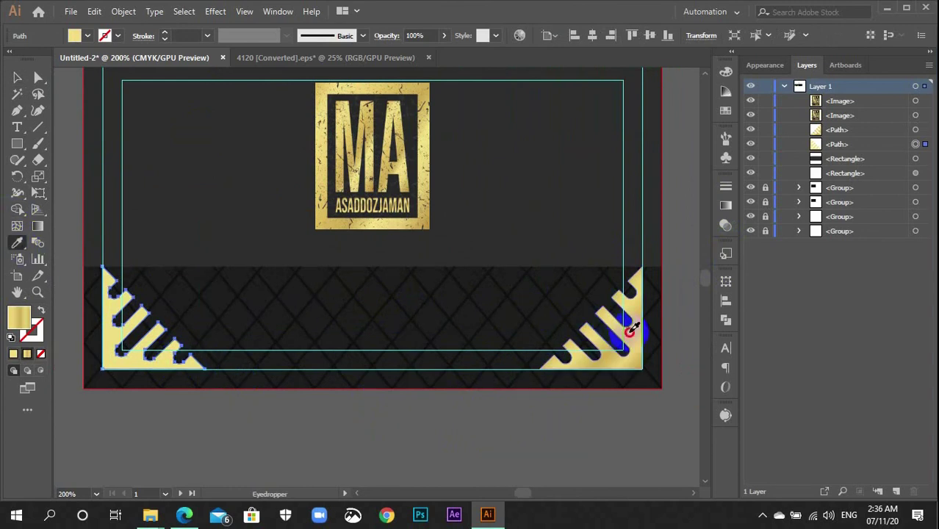
key("v")
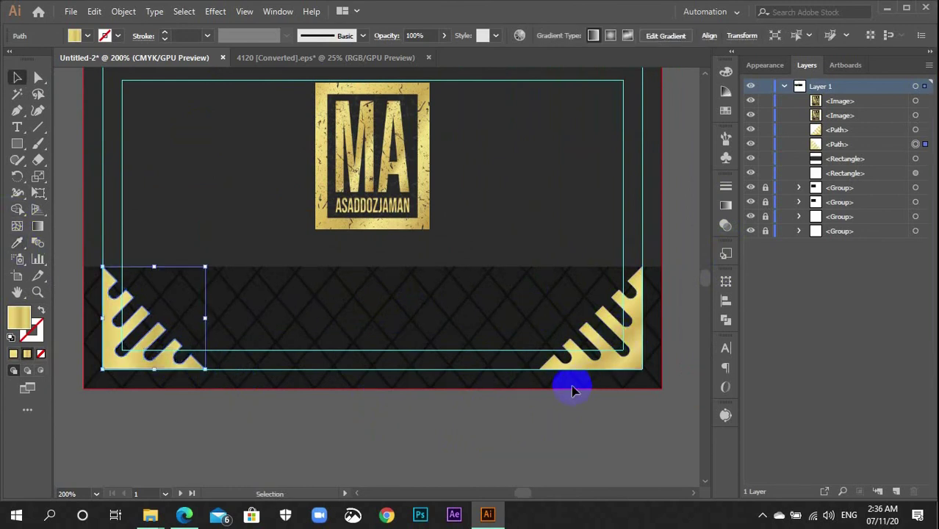
left_click(203, 396)
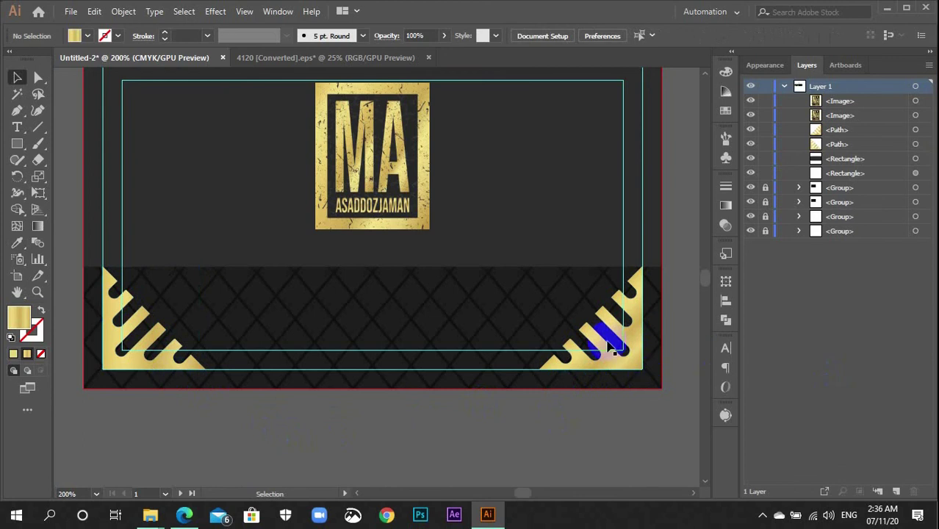
left_click(126, 358)
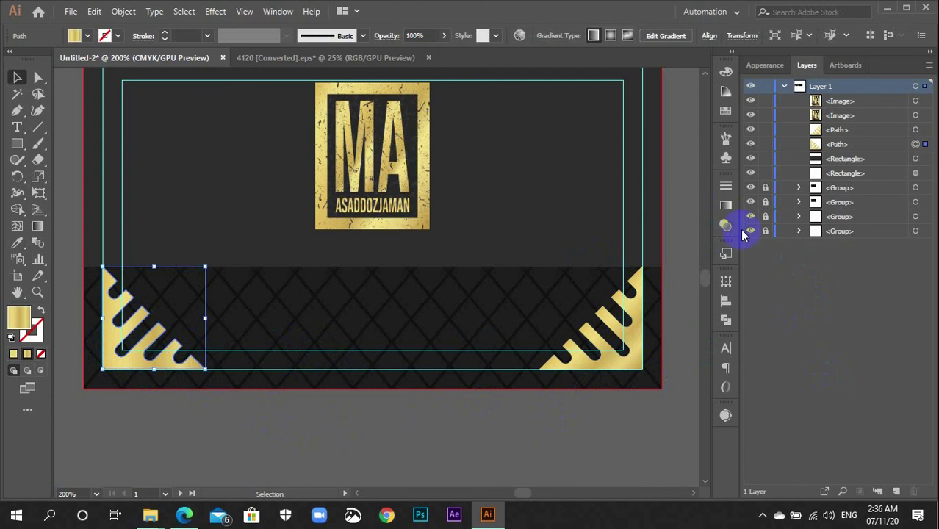
- Set the bottom-left corner's gradient angle to 45°
left_click(726, 207)
left_click(653, 257)
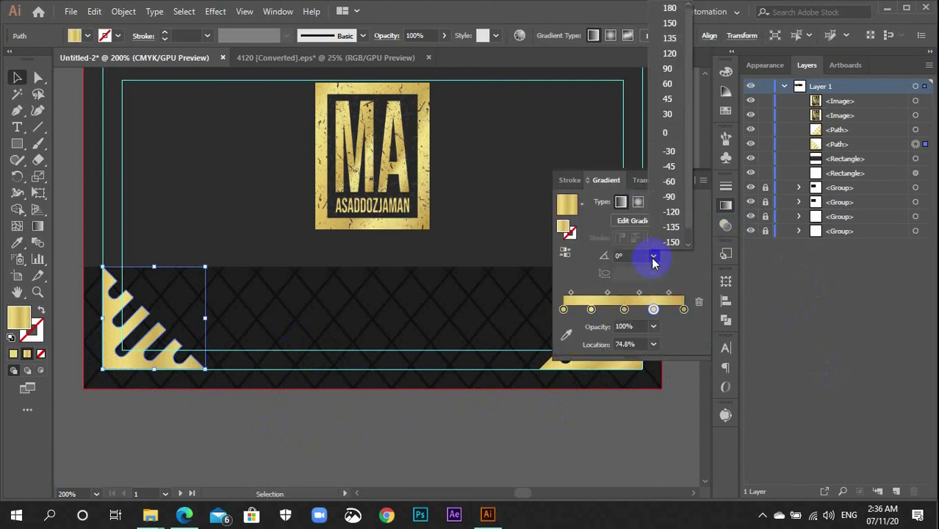
left_click_drag(654, 262, 661, 102)
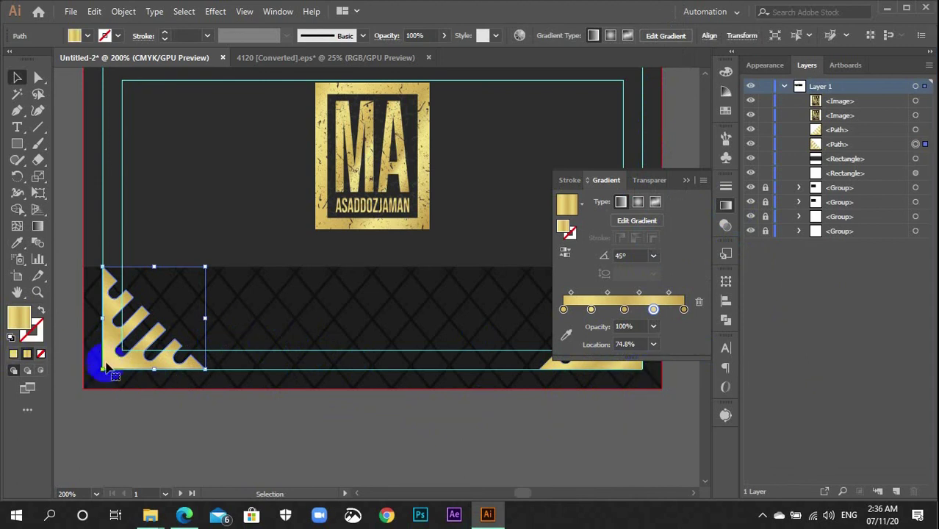
left_click(727, 208)
left_click(596, 409)
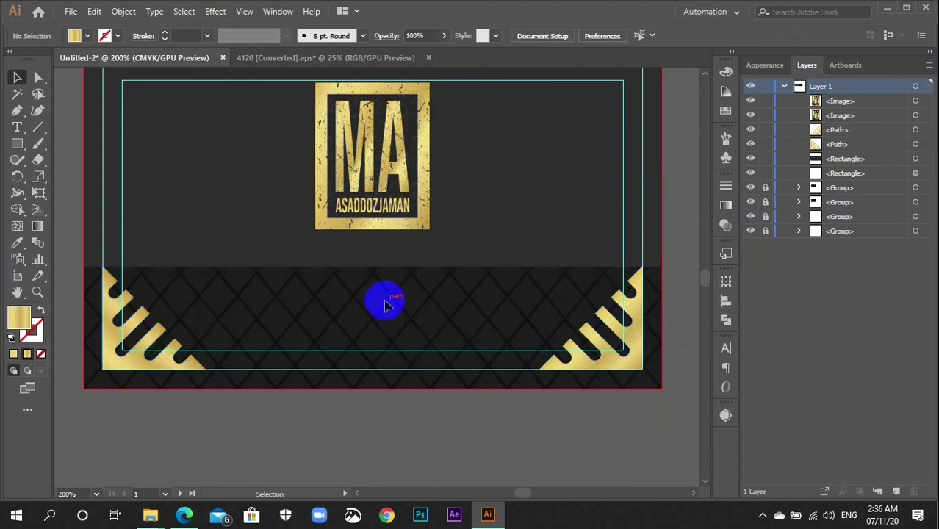
- Lock one background group in Layers, then lock all the left card's objects with Ctrl+2
scroll(430, 382, "up", 1)
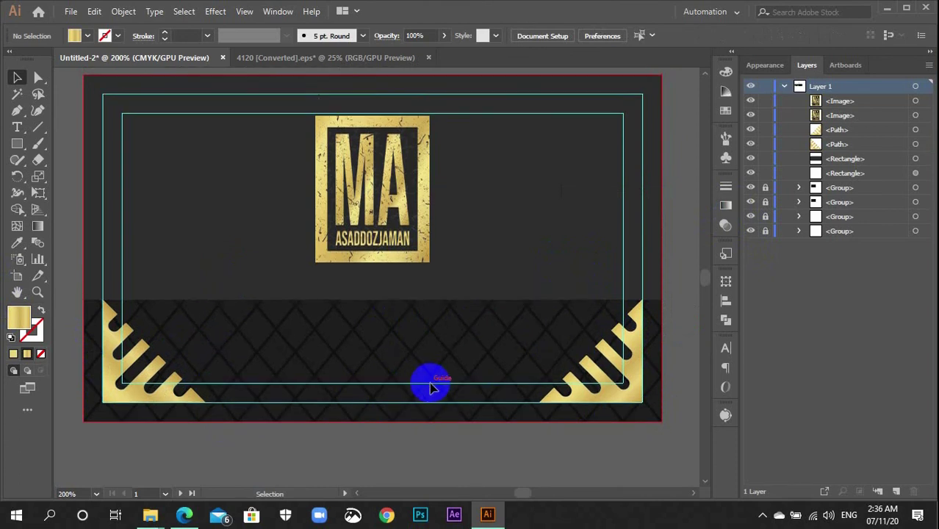
key("ctrl+minus")
key("ctrl+minus")
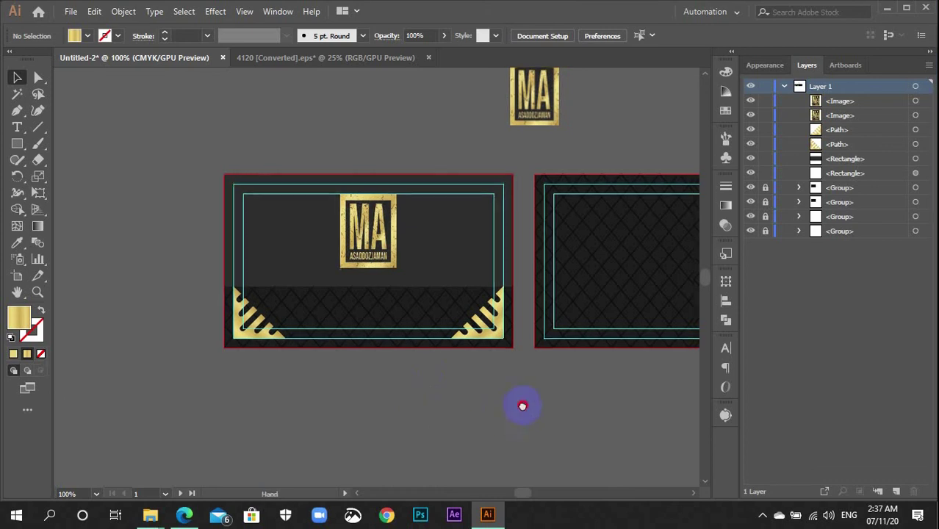
scroll(491, 397, "right", 2)
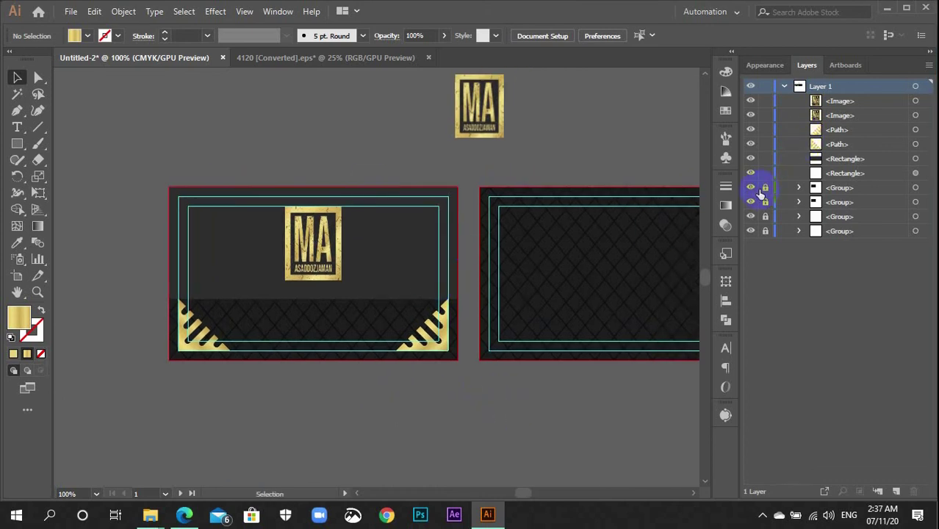
left_click(765, 215)
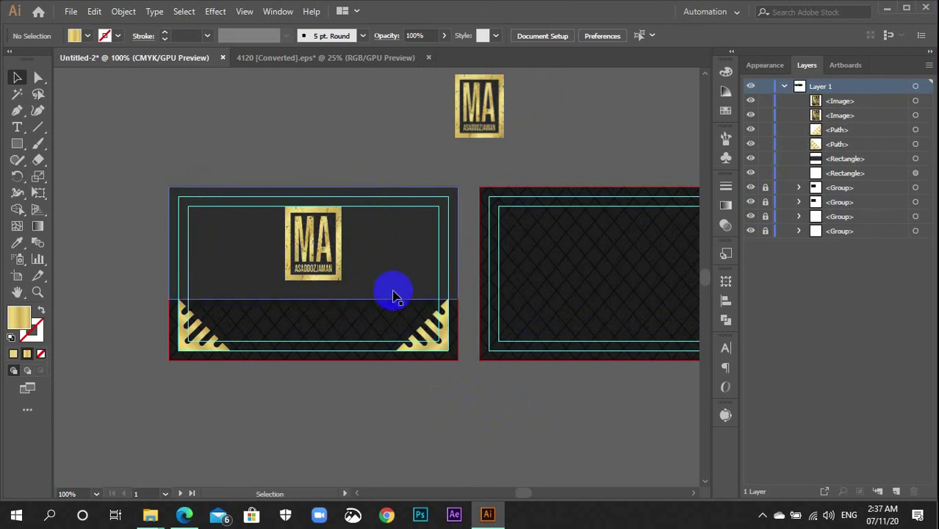
left_click_drag(486, 392, 430, 394)
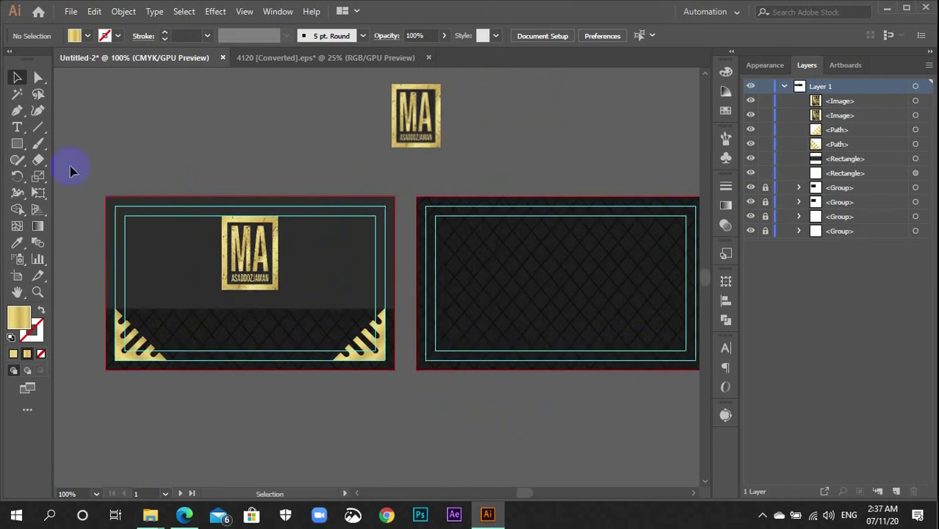
key("ctrl+alt+a")
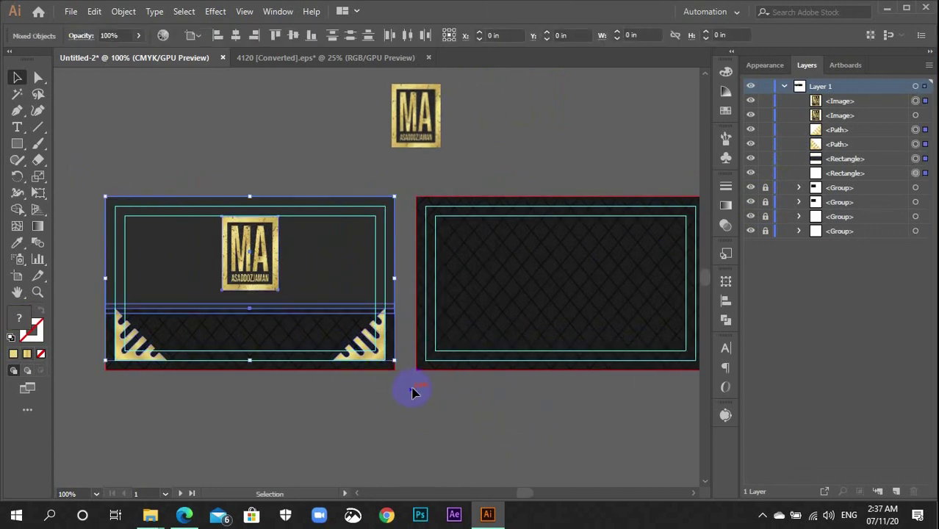
key("ctrl+2")
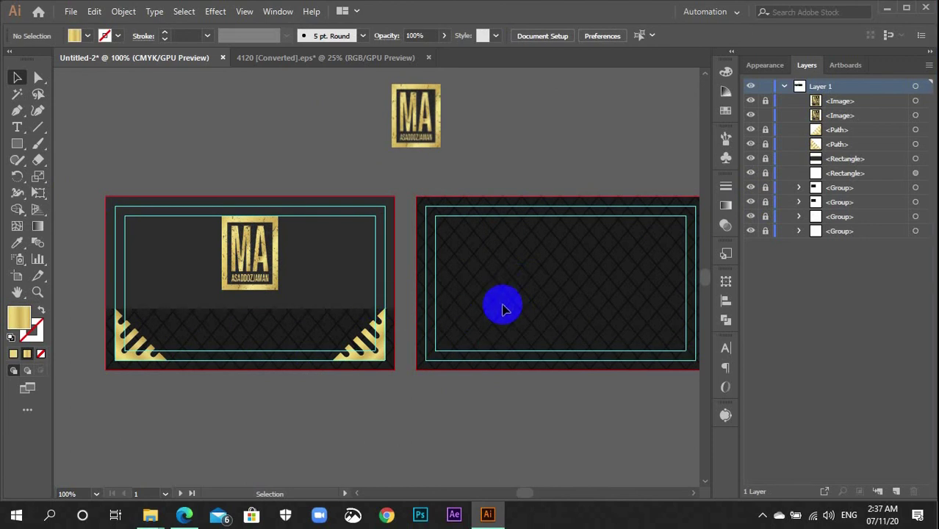
- Place a copy of the MA logo on the right card's left side, vertically centred
left_click_drag(518, 300, 394, 314)
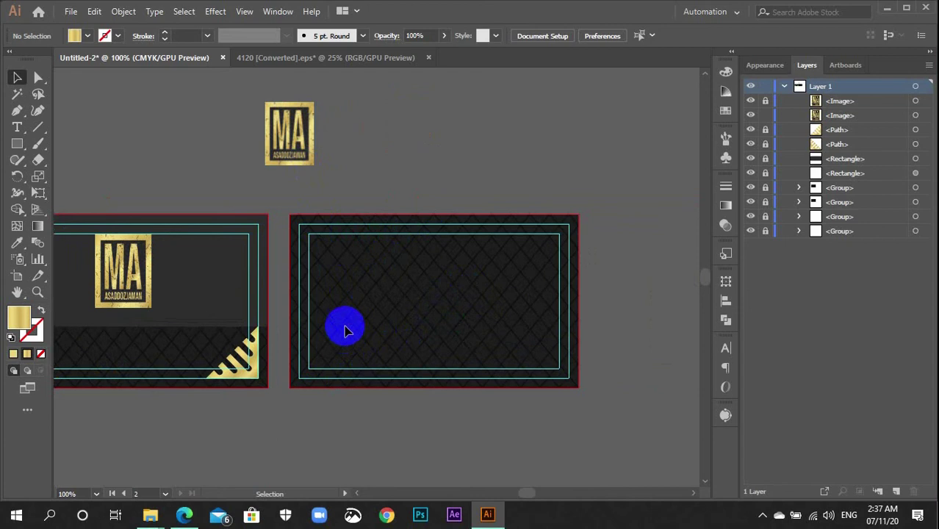
left_click(296, 142)
left_click_drag(297, 143, 375, 340)
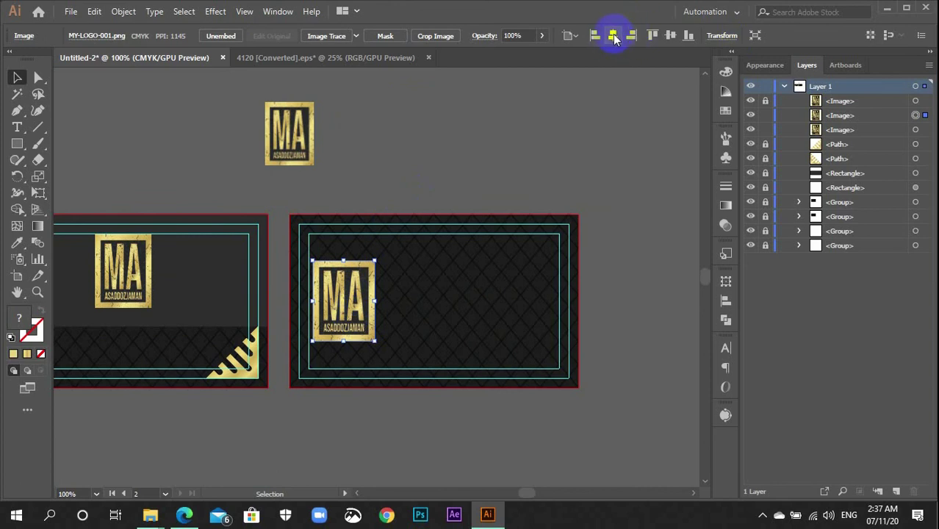
left_click(666, 43)
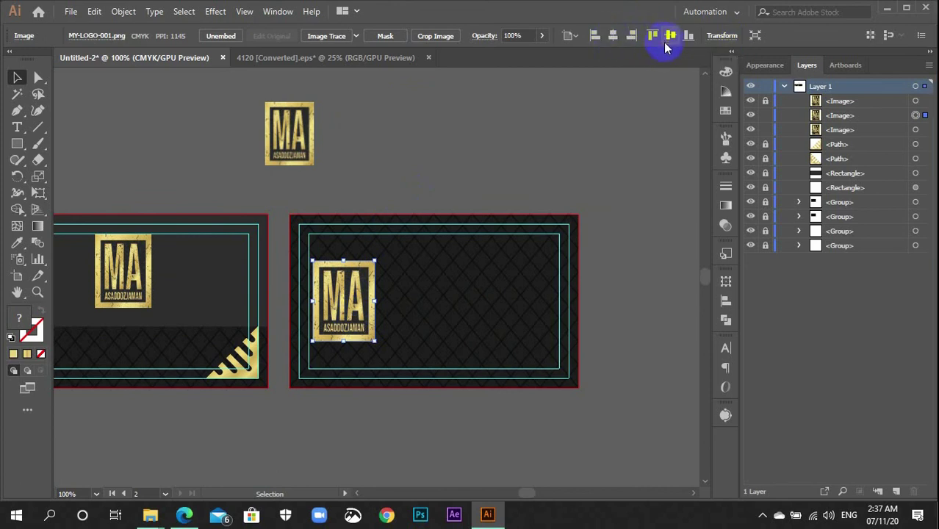
left_click(396, 266)
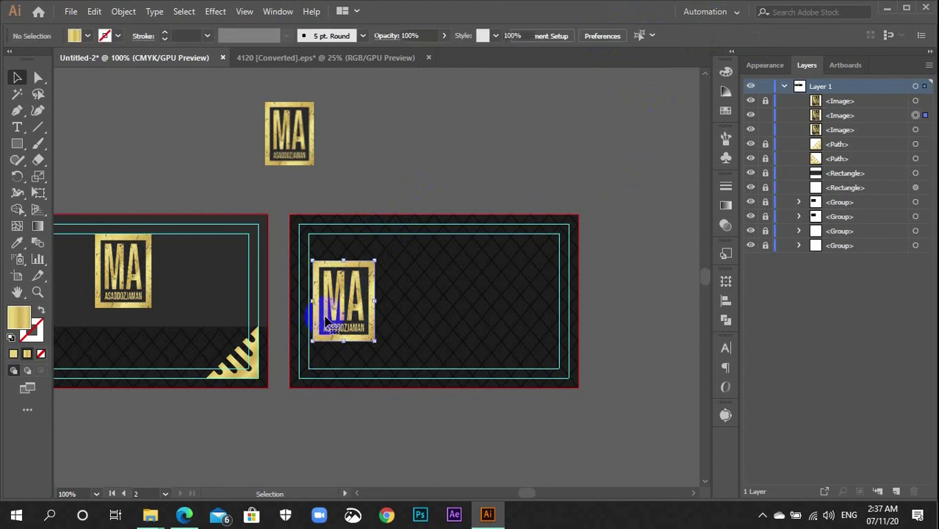
left_click(327, 316)
left_click(492, 428)
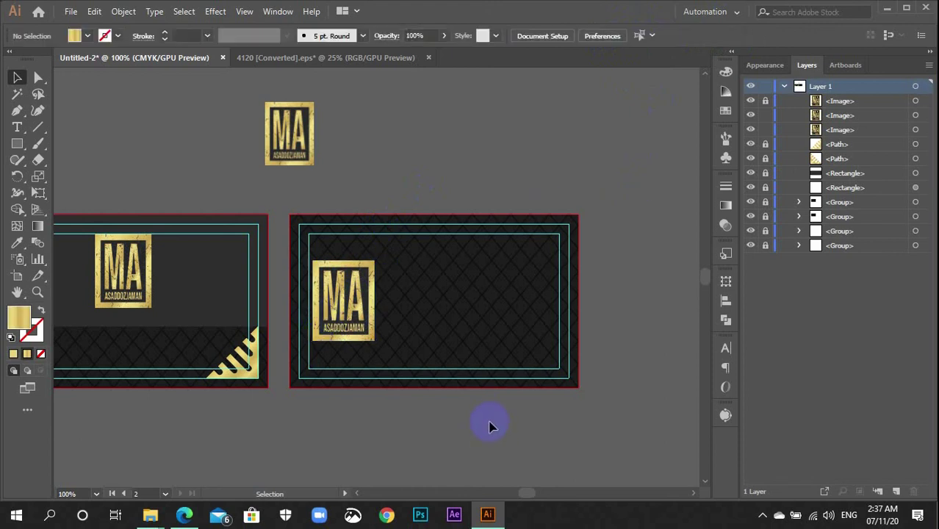
key("m")
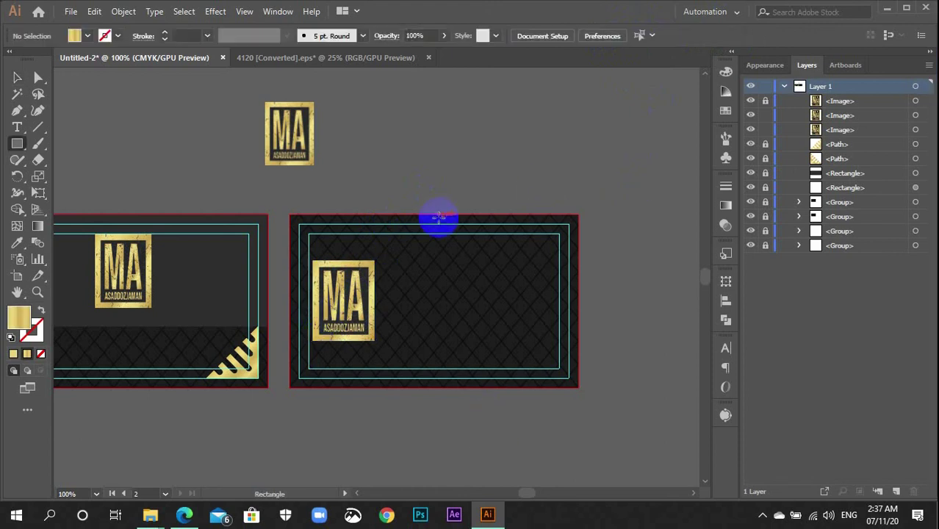
- Draw a rectangle over the right card's right half and fill it with the left card's dark grey
left_click_drag(422, 215, 580, 385)
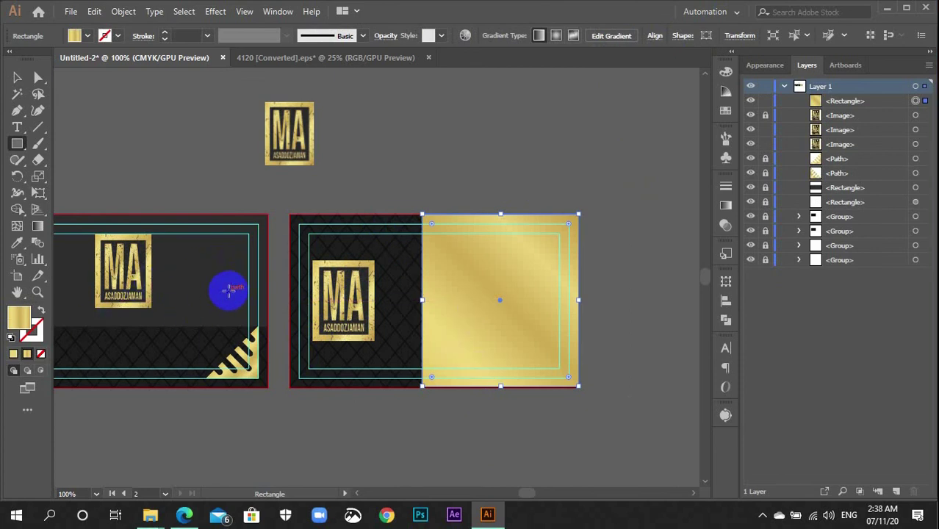
key("i")
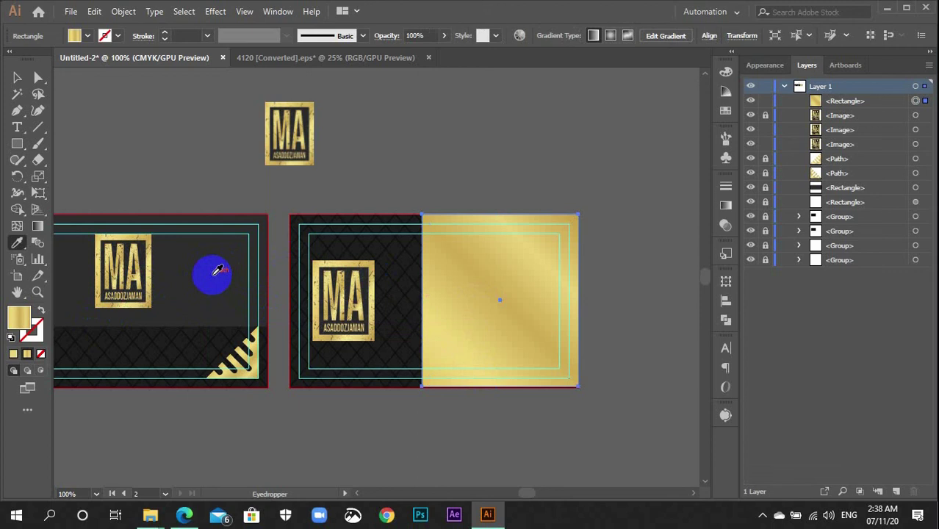
left_click(218, 271)
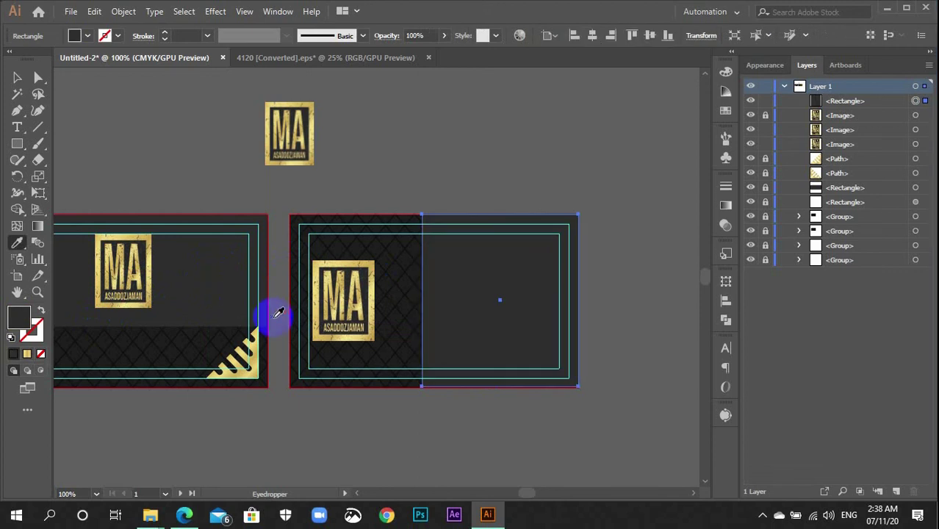
key("v")
left_click(429, 423)
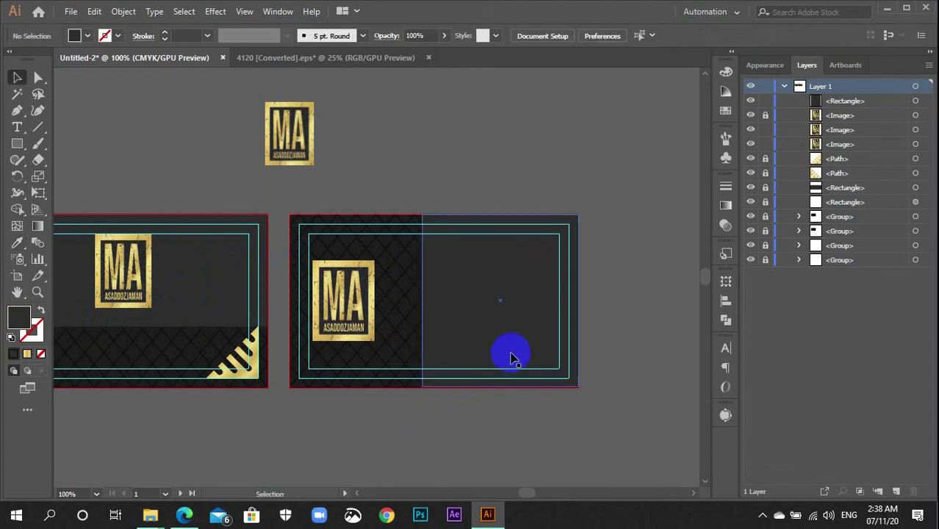
key("ctrl+equal")
key("ctrl+equal")
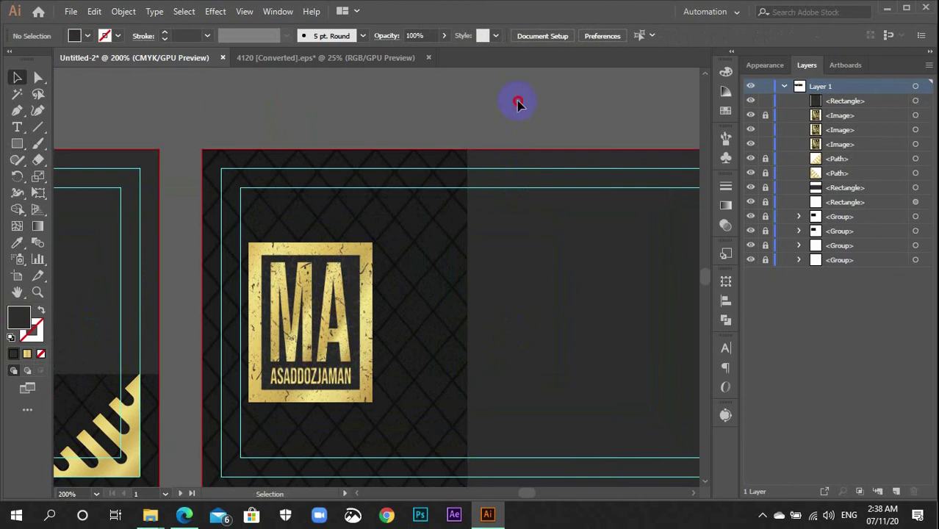
- Fine-tune the right card's MA logo position with small left and right arrow-key nudges
left_click(361, 321)
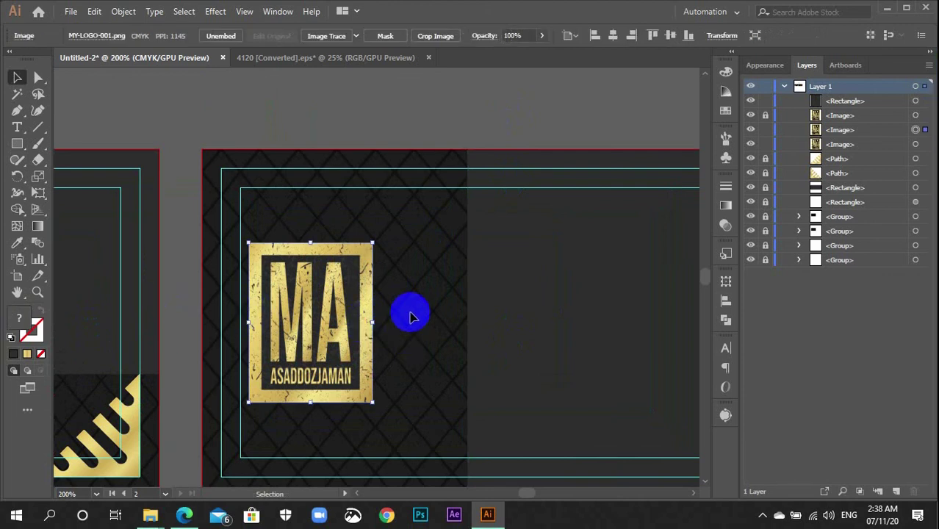
key("Right")
key("Right")
key("Right")
key("Right")
key("Right")
key("Right")
key("Right")
key("Right")
key("Right")
key("Right")
key("Right")
key("Right")
key("Right")
key("Right")
key("Right")
key("Right")
key("Right")
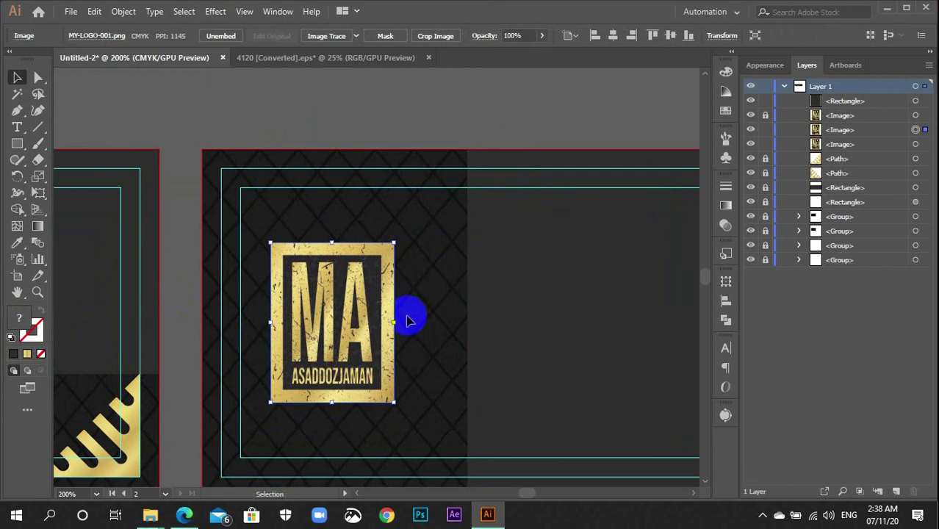
key("Right")
key("Right")
key("Right")
key("Right")
key("Right")
key("Right")
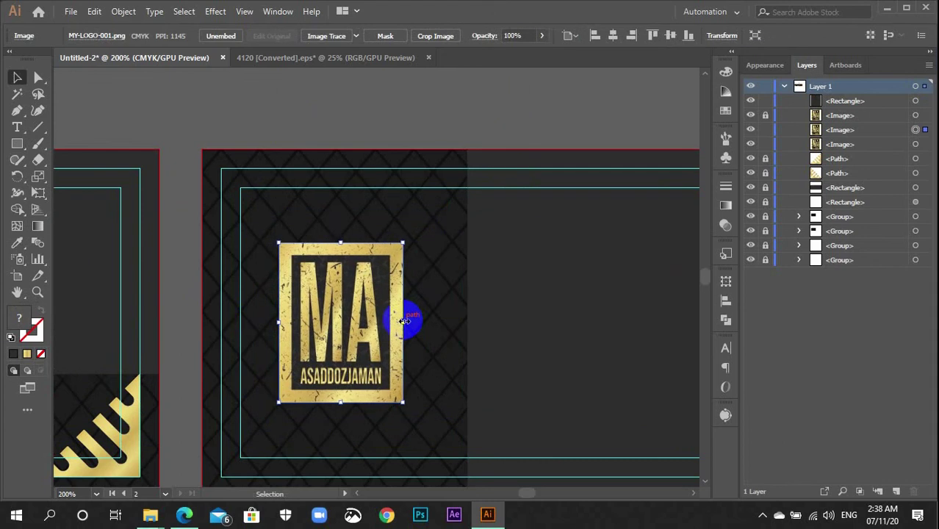
key("Left")
key("Left")
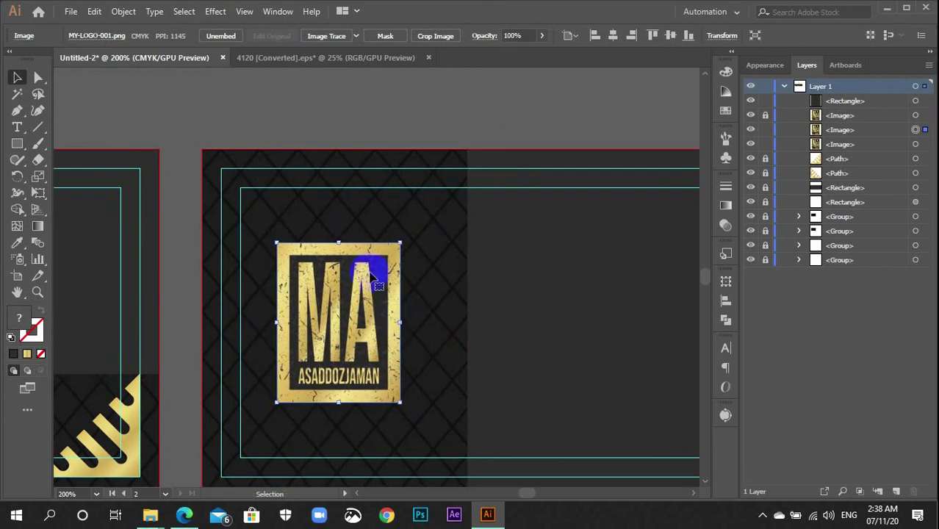
key("Right")
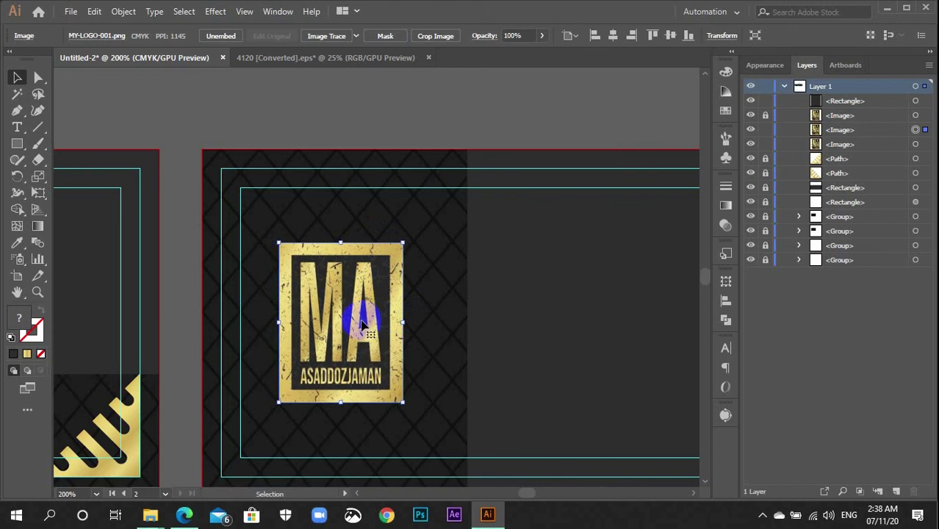
key("Left")
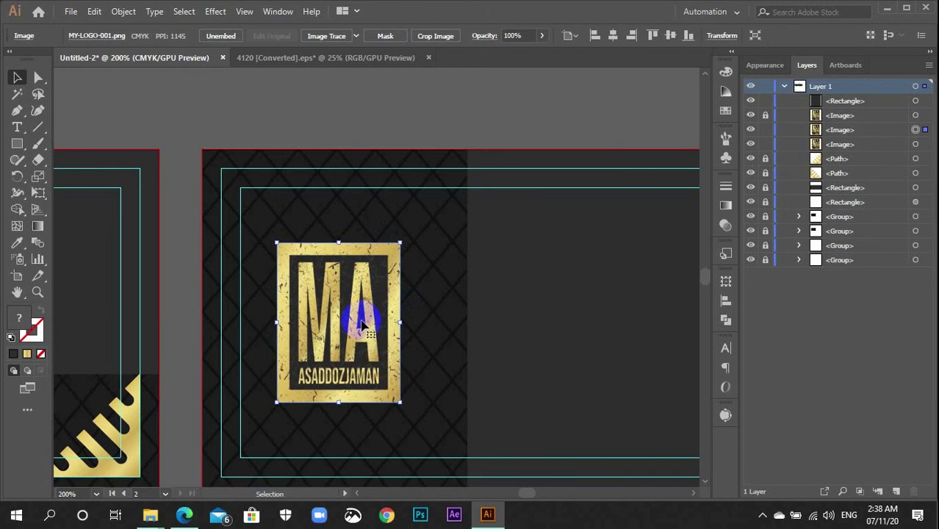
left_click(522, 102)
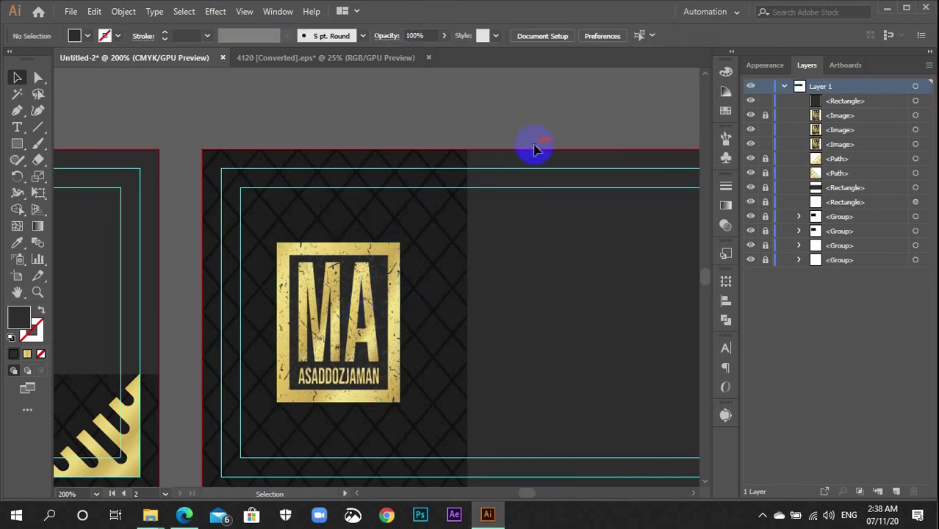
- Pan across the right card to review the logo and the dark right panel
key("space")
left_click_drag(546, 293, 380, 305)
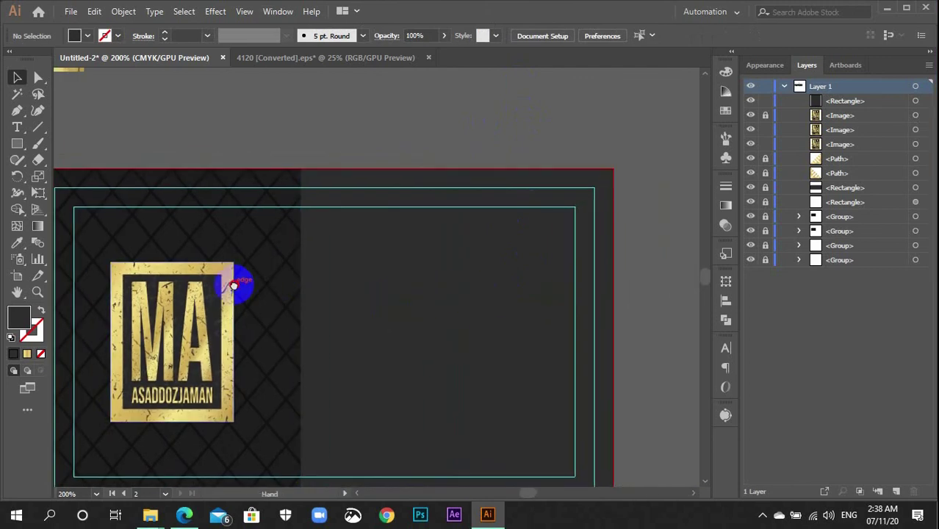
left_click_drag(243, 273, 519, 154)
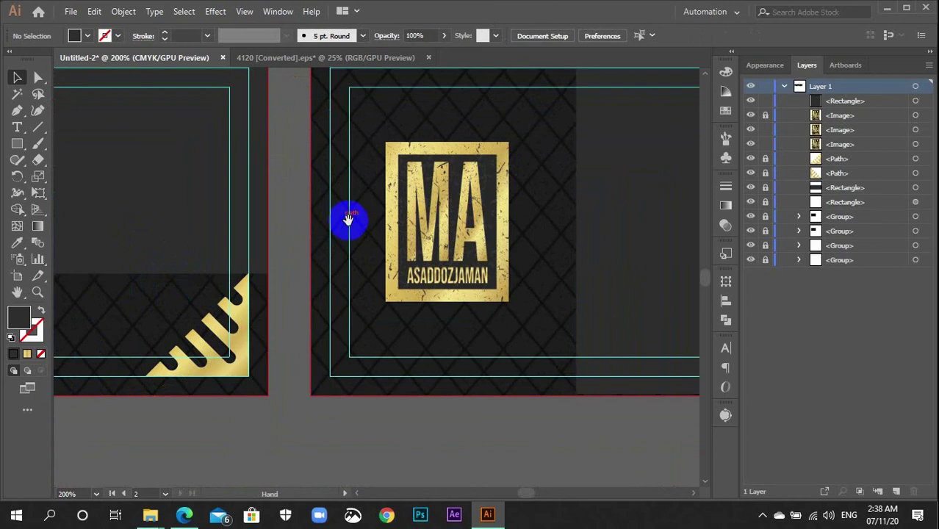
left_click_drag(346, 216, 169, 325)
scroll(463, 332, "down", 3)
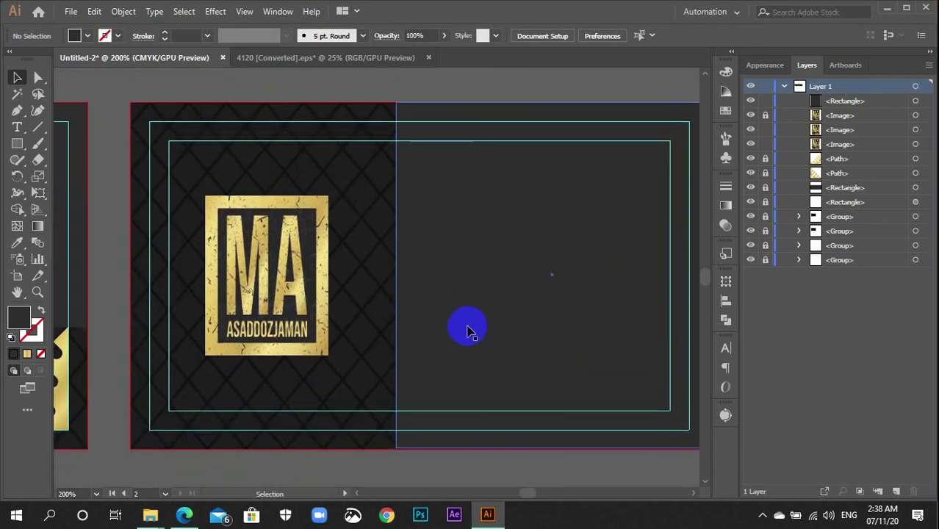
key("m")
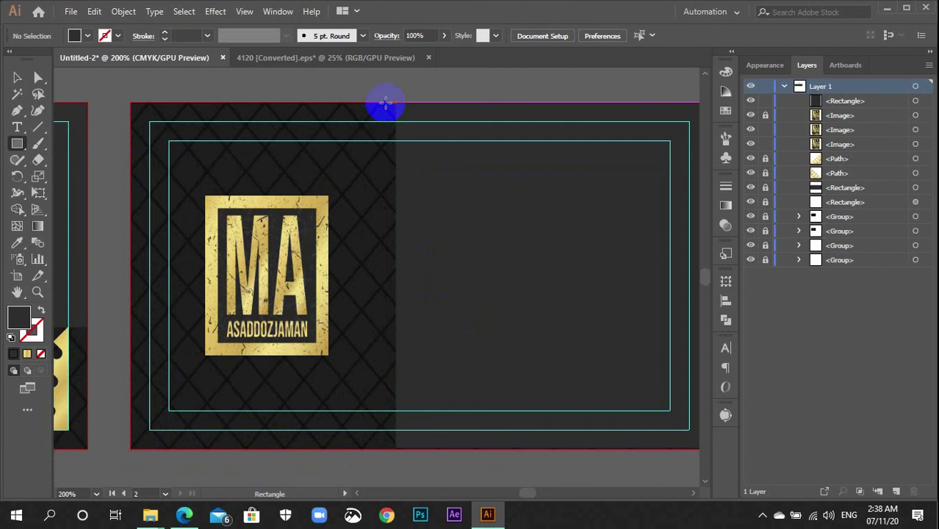
- Draw a thin full-height strip along the seam and fill it with K 95% black
left_click_drag(385, 104, 394, 174)
left_click_drag(409, 396, 407, 449)
key("v")
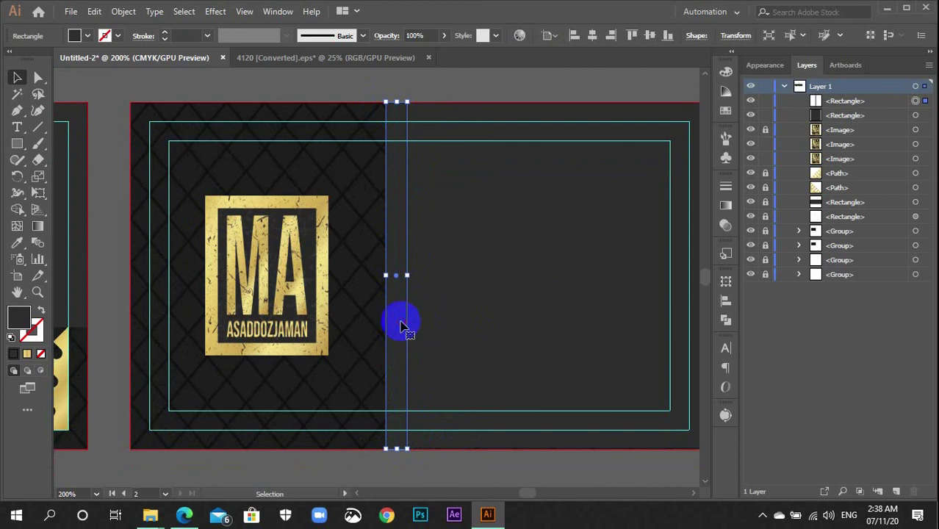
left_click(725, 73)
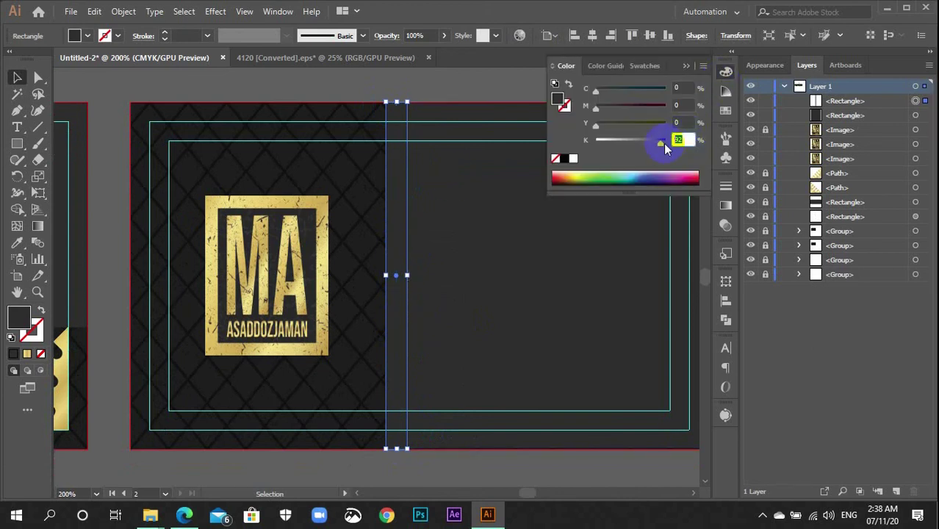
left_click_drag(662, 143, 662, 143)
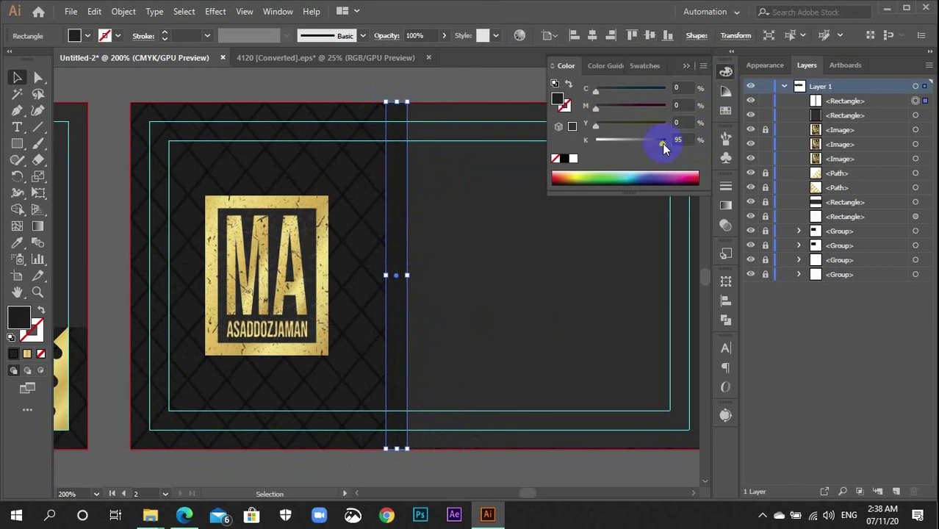
left_click(725, 71)
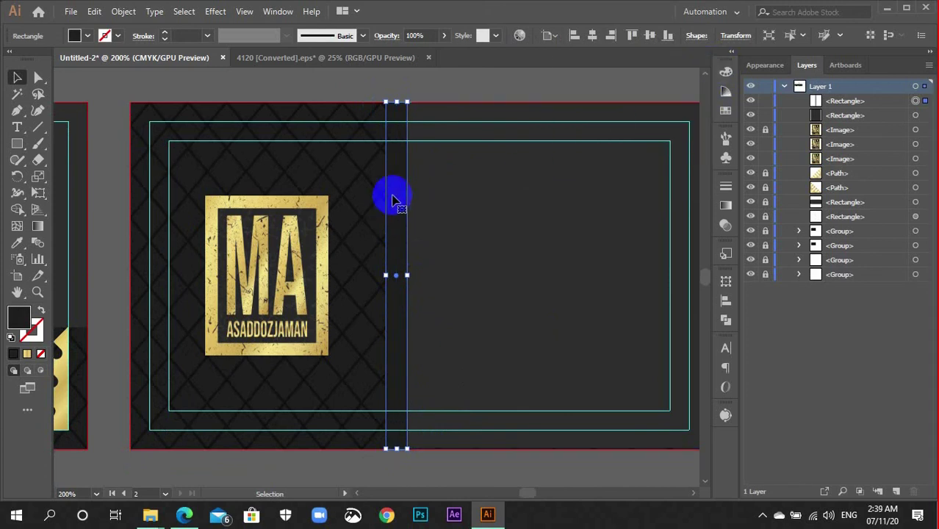
- Apply a 0.1 in Feather effect to the thin seam strip
left_click(216, 11)
mouse_move(356, 167)
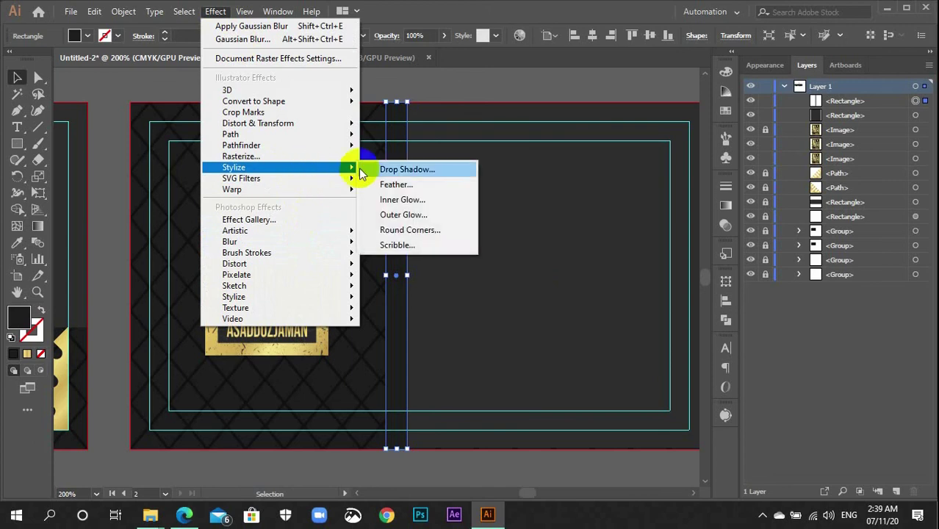
left_click(394, 184)
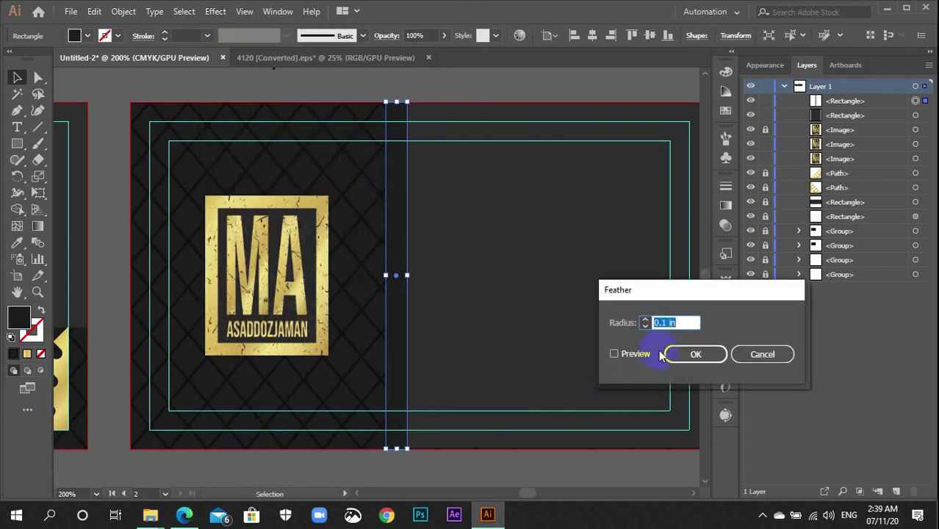
left_click(615, 353)
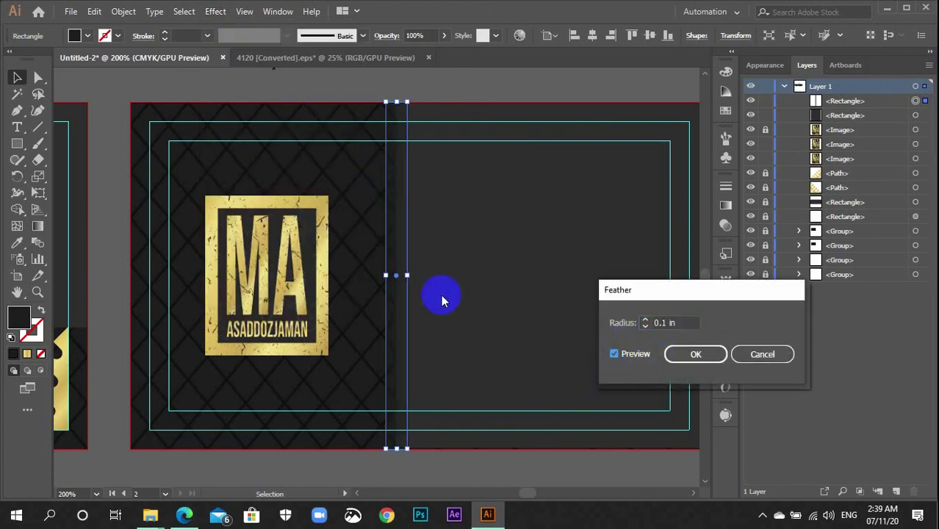
left_click(694, 354)
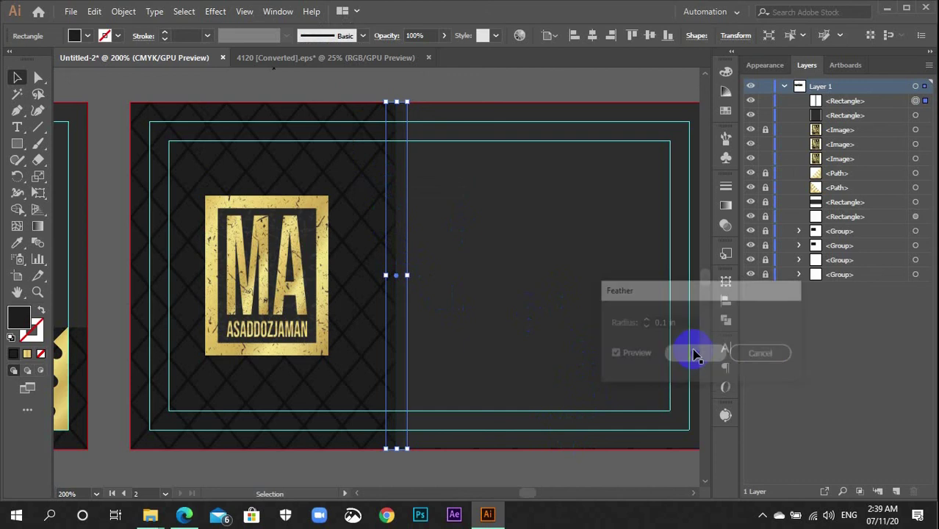
- Add a 5-pixel Gaussian Blur to the strip to soften it into a shadow line
left_click(224, 15)
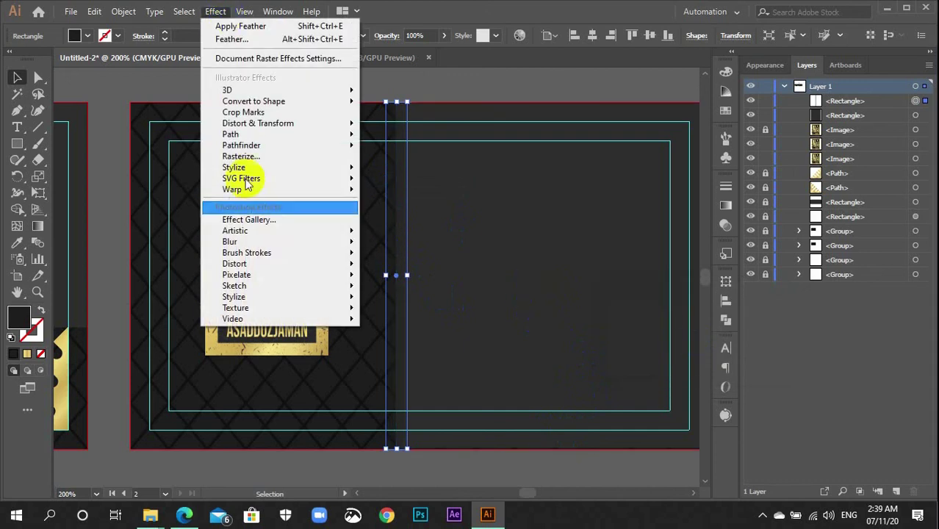
mouse_move(266, 244)
left_click(380, 250)
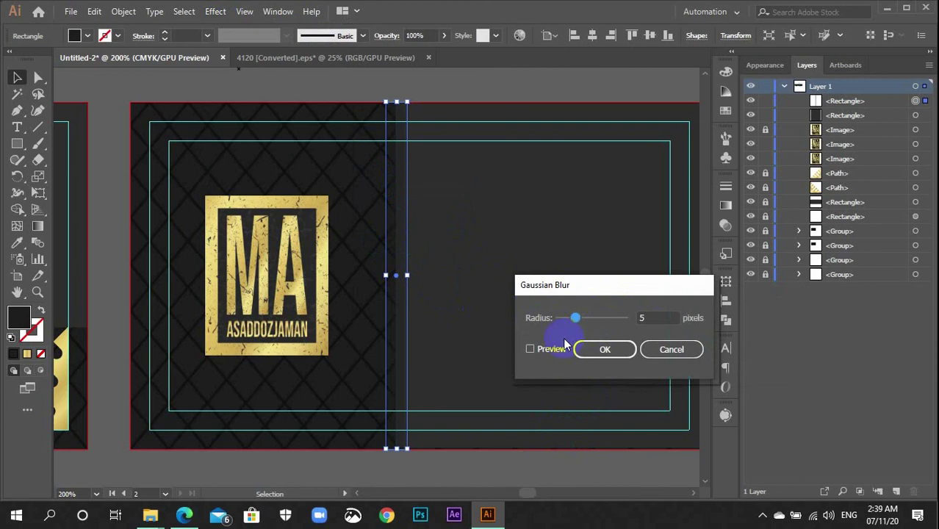
left_click(530, 350)
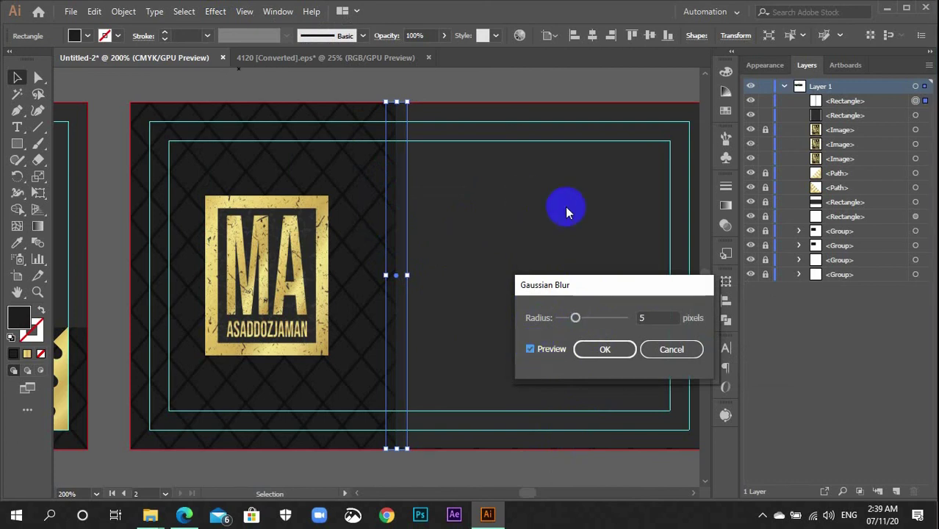
left_click(582, 356)
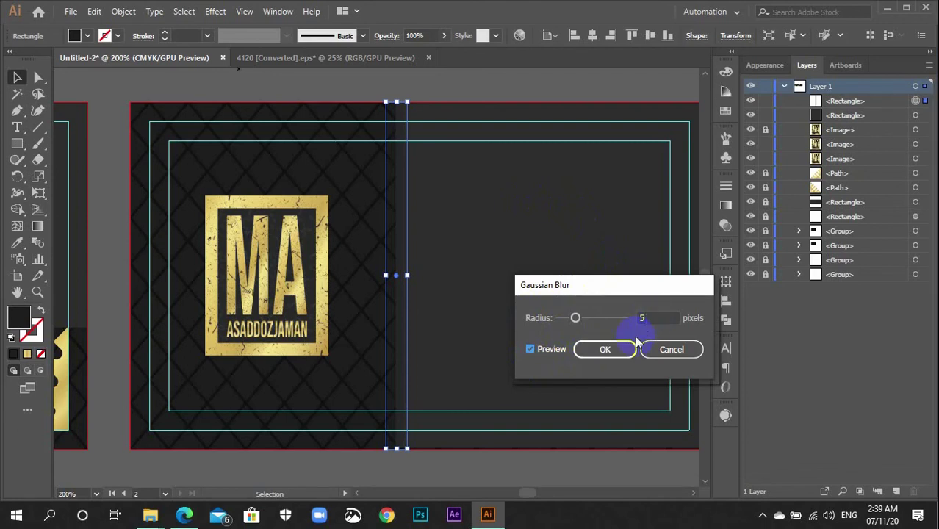
left_click(609, 360)
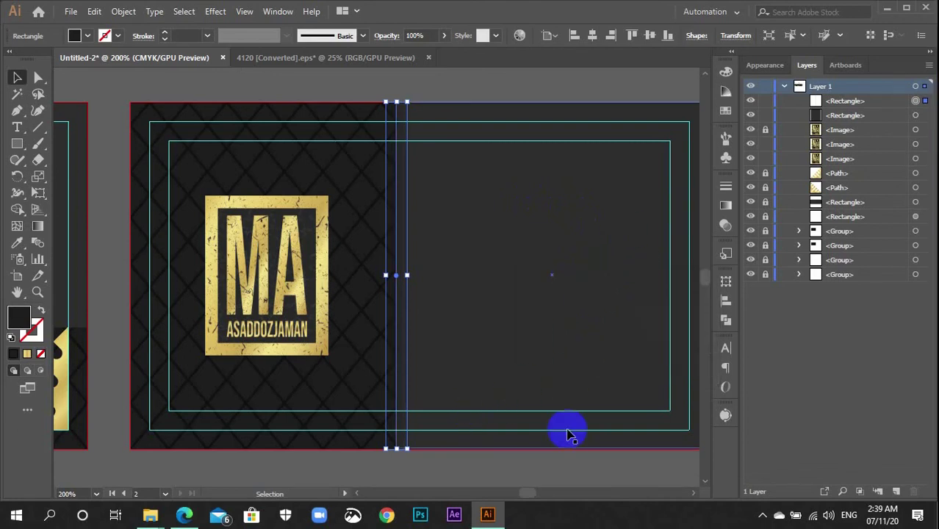
left_click(556, 468)
left_click(400, 369)
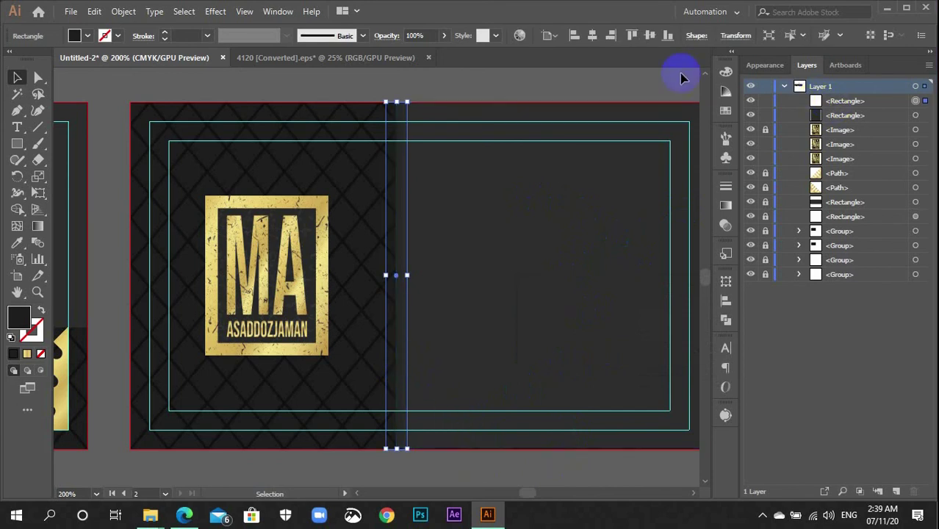
left_click(634, 86)
left_click(620, 196)
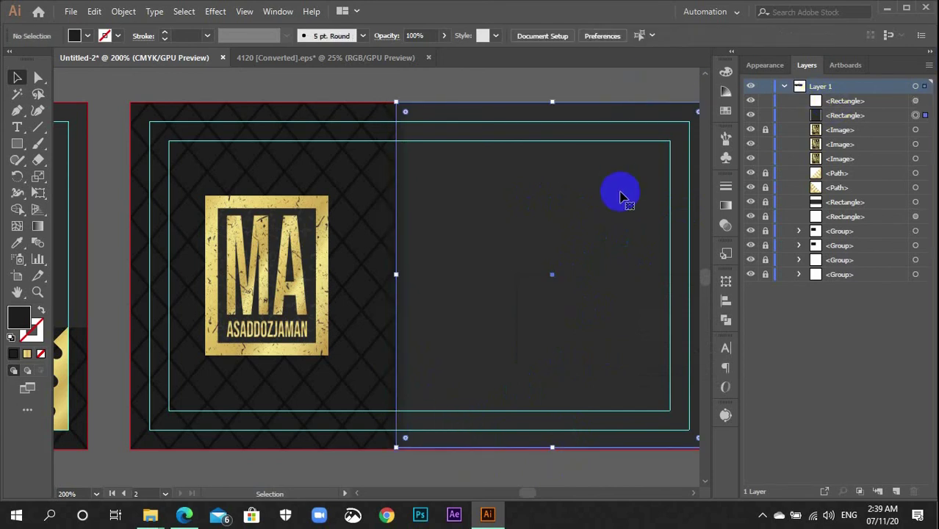
left_click(633, 85)
left_click(397, 187)
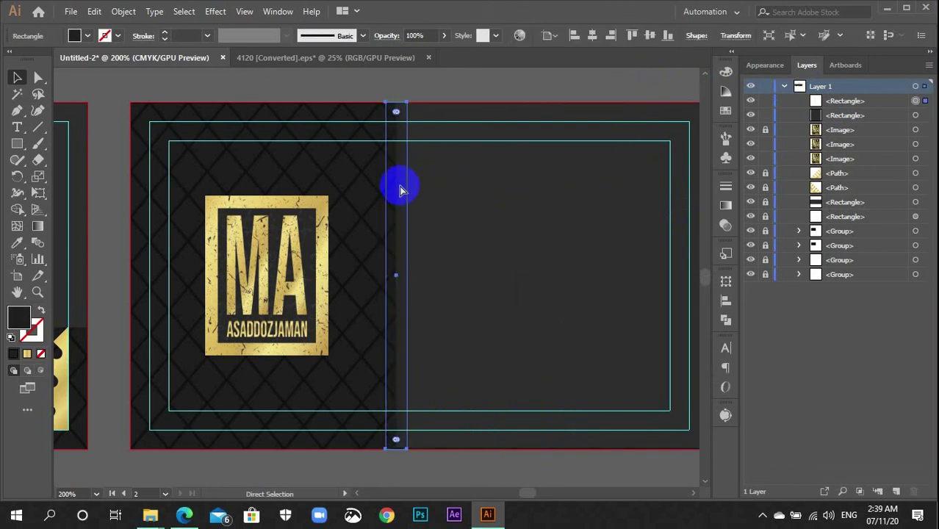
key("ctrl+bracketleft")
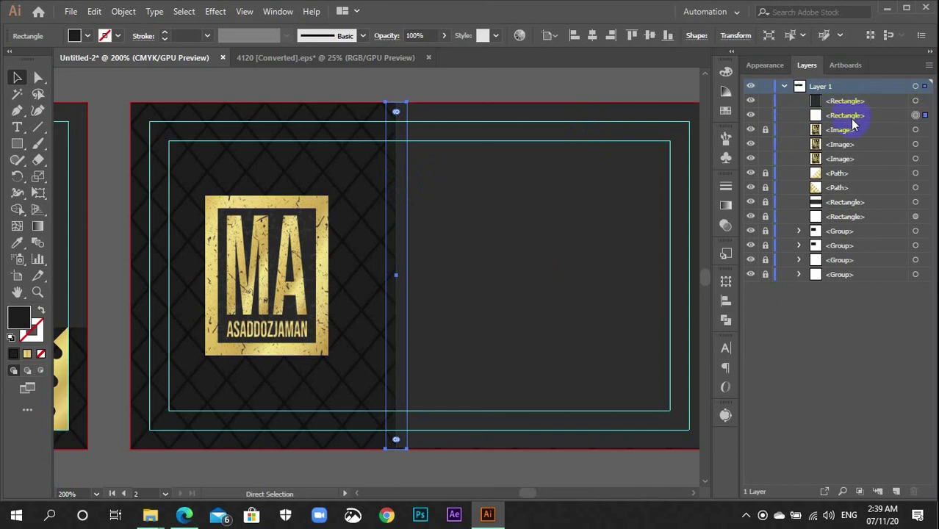
left_click(487, 162)
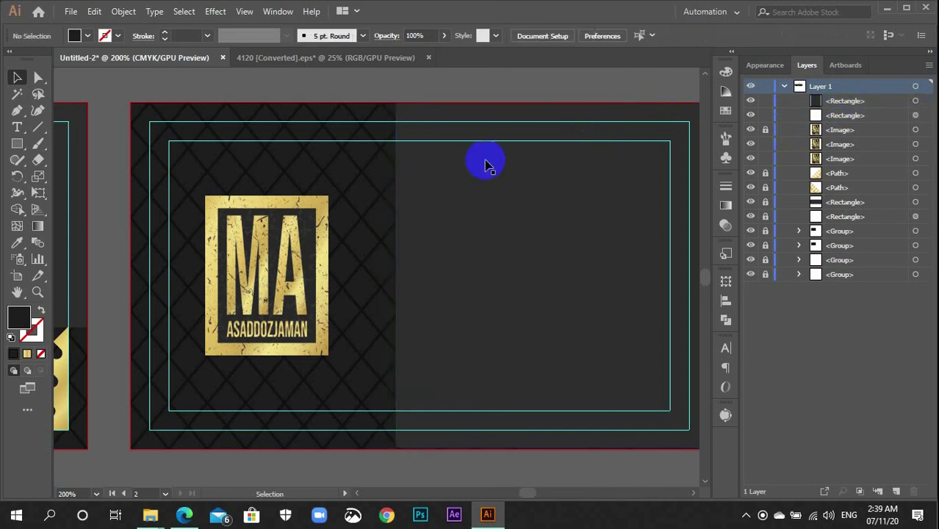
scroll(470, 217, "up", 2)
scroll(441, 191, "up", 2)
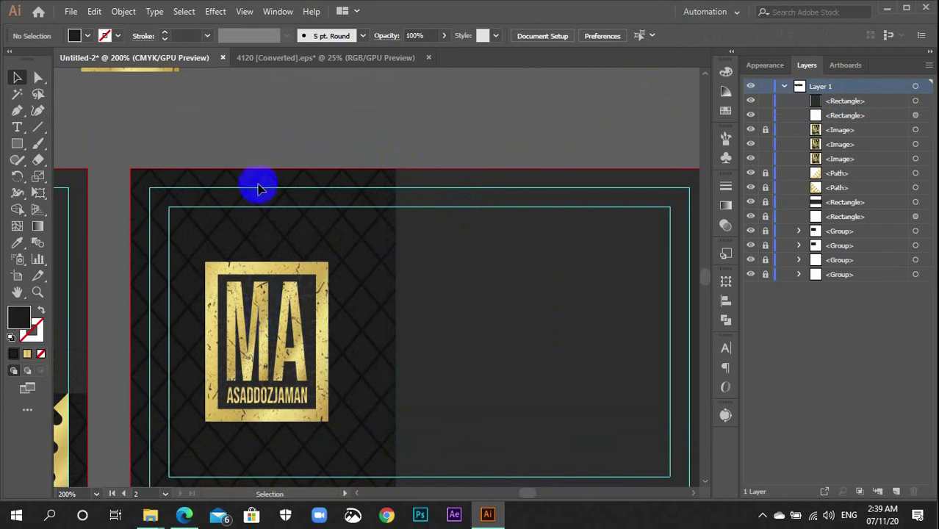
left_click_drag(173, 137, 614, 380)
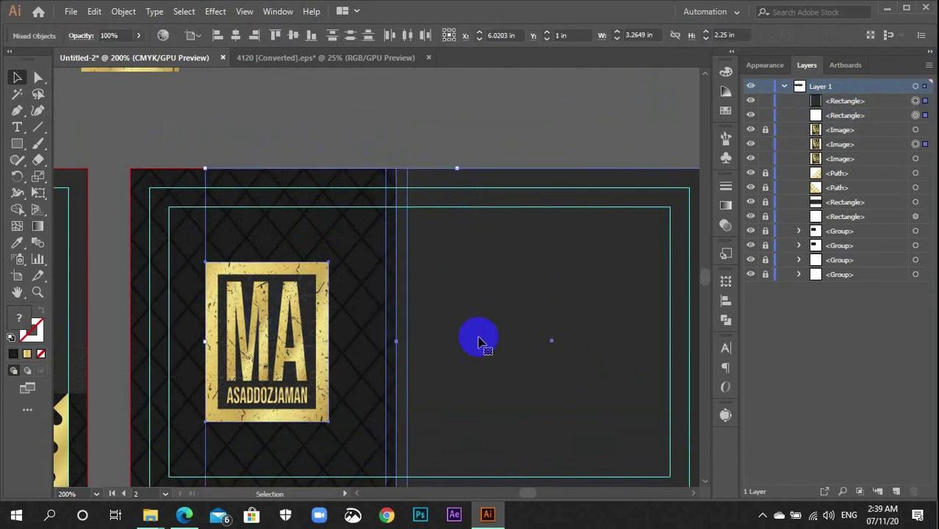
key("ctrl+2")
left_click(561, 309)
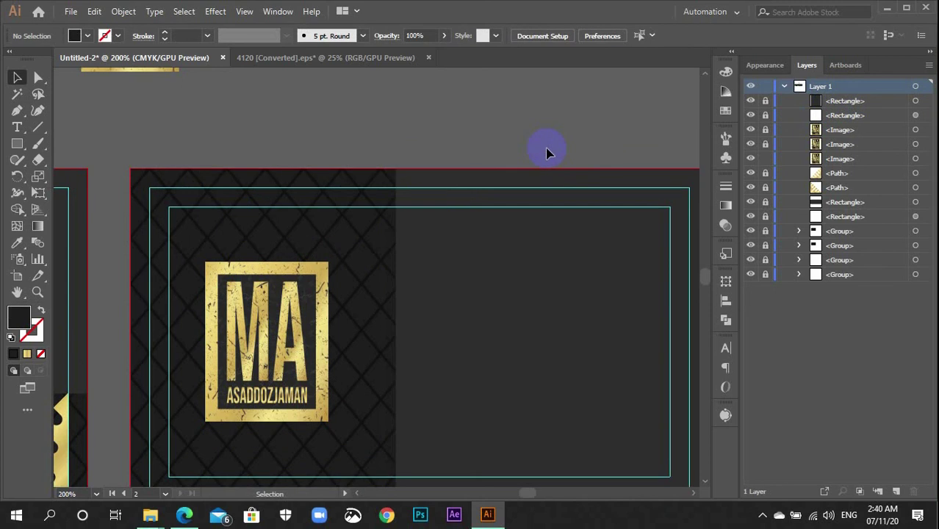
left_click_drag(522, 235, 453, 173)
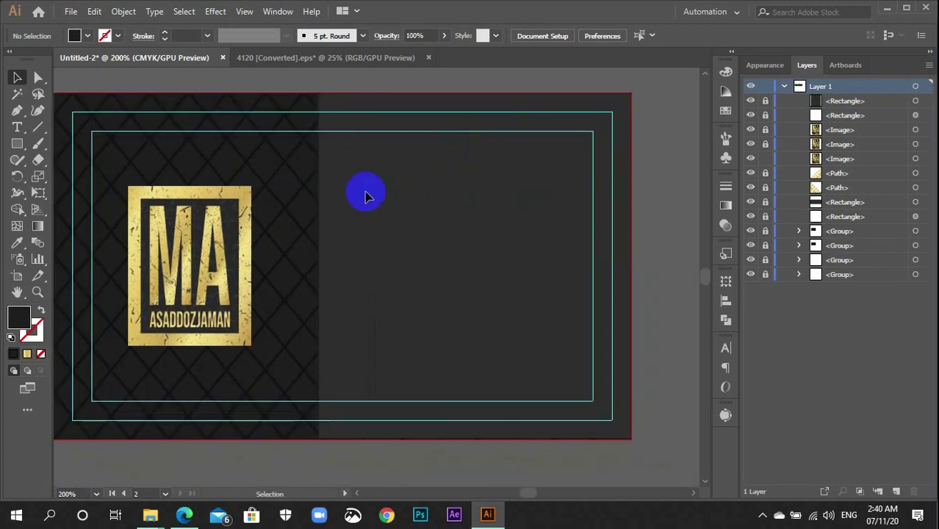
left_click(376, 194)
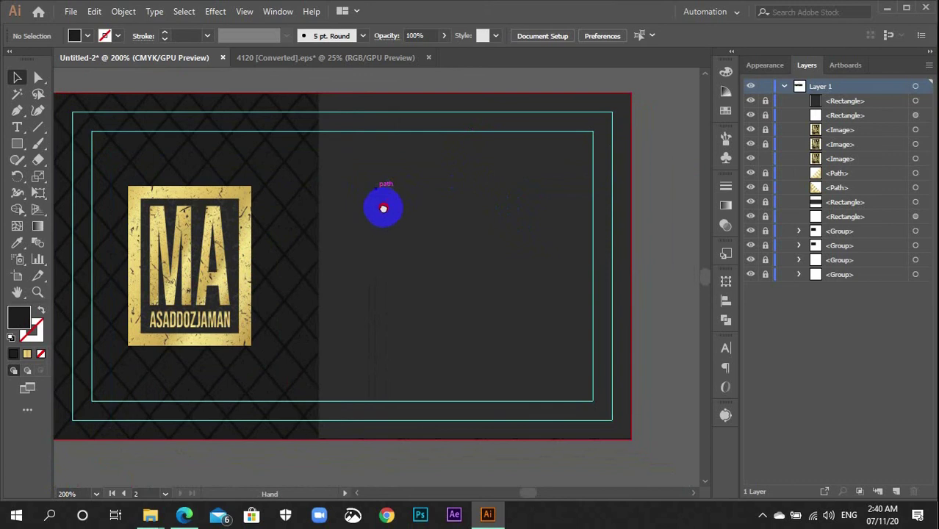
left_click_drag(383, 207, 401, 217)
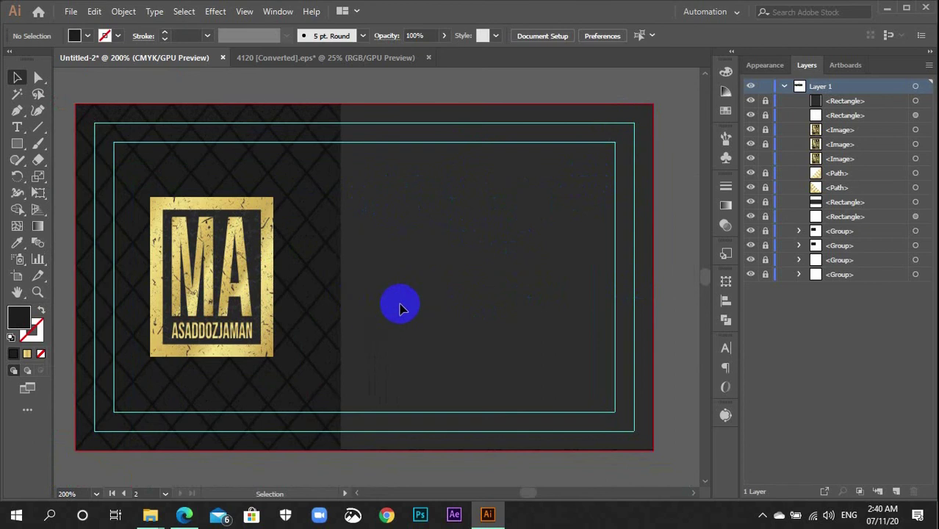
scroll(556, 353, "down", 1)
scroll(556, 358, "up", 2)
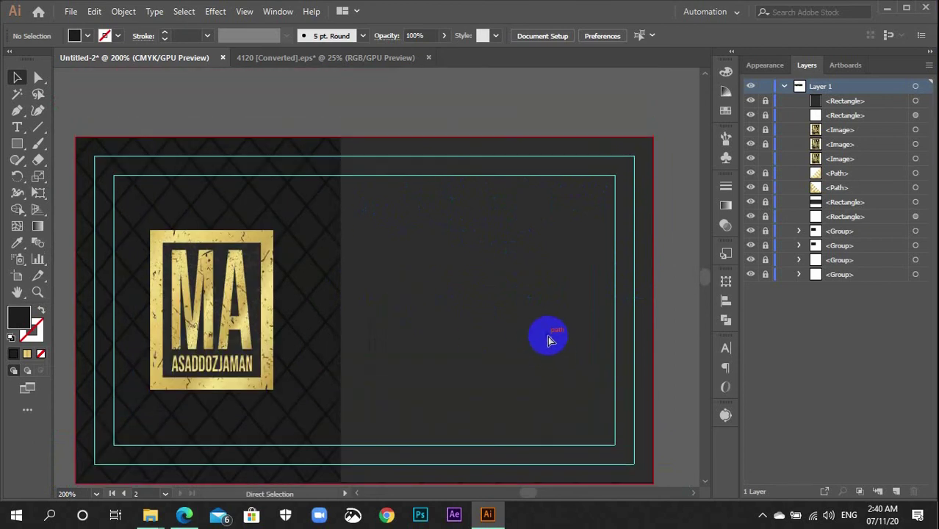
key("ctrl+minus")
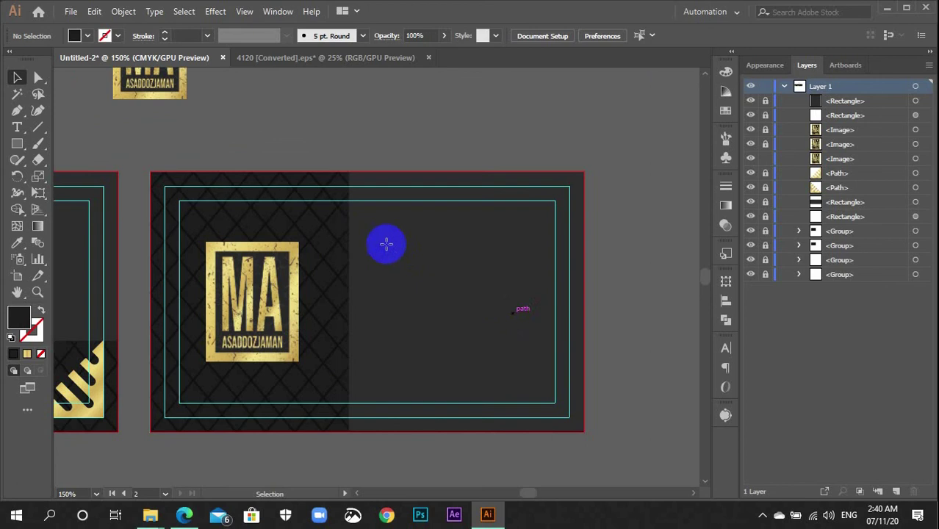
key("m")
- Draw a thin dark bar from the seam to the card's right edge, checking its left edge zoomed in
left_click_drag(349, 229, 585, 265)
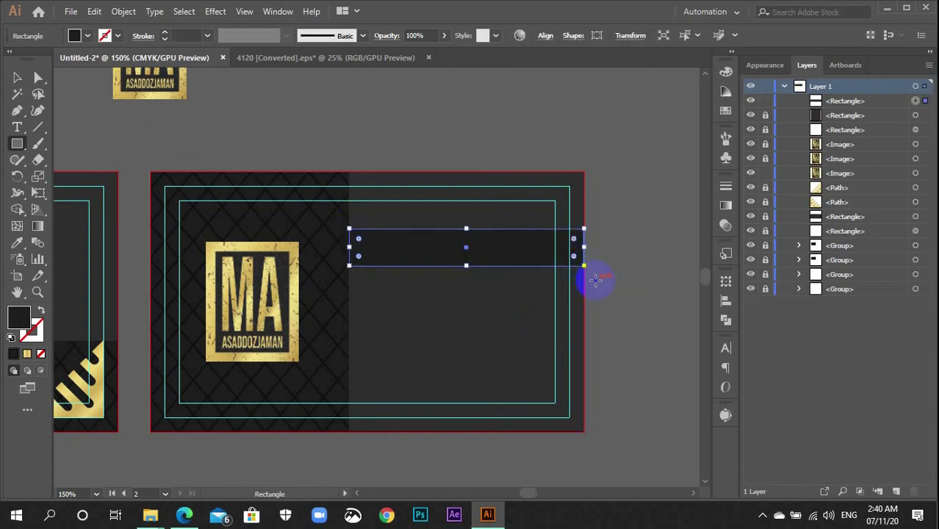
key("v")
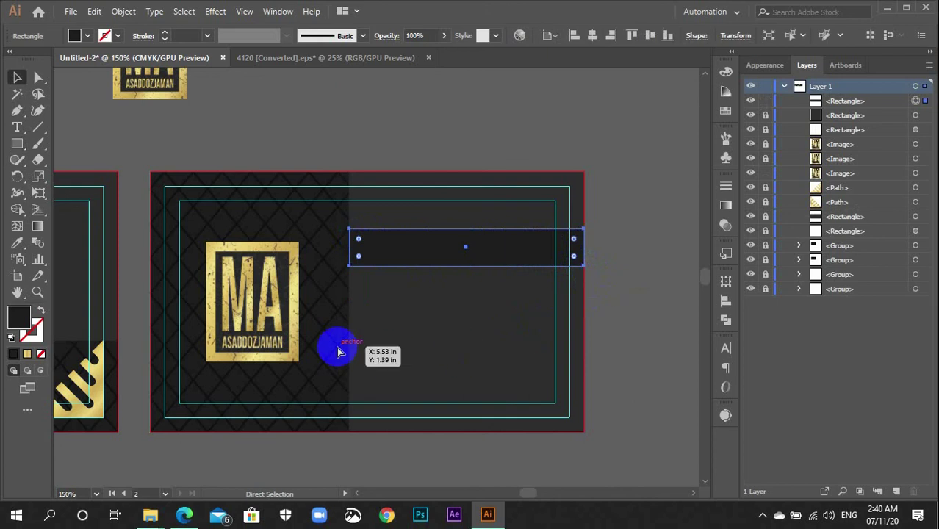
key("ctrl+=")
key("ctrl+=")
left_click_drag(294, 329, 664, 316)
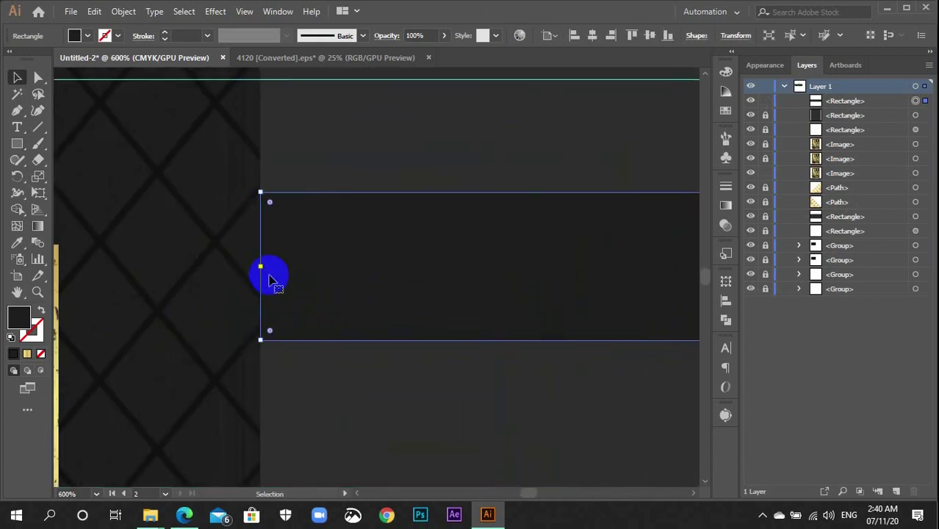
left_click(348, 391)
left_click(295, 296)
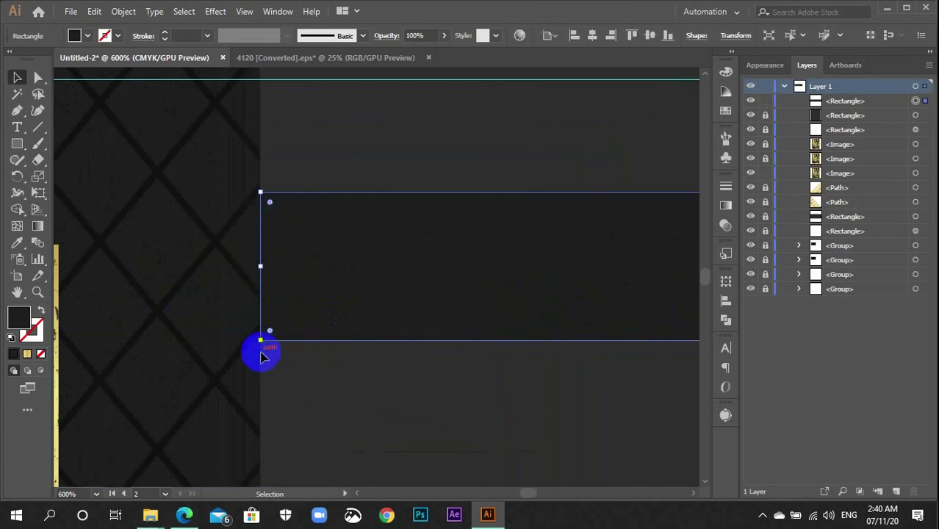
left_click(270, 377)
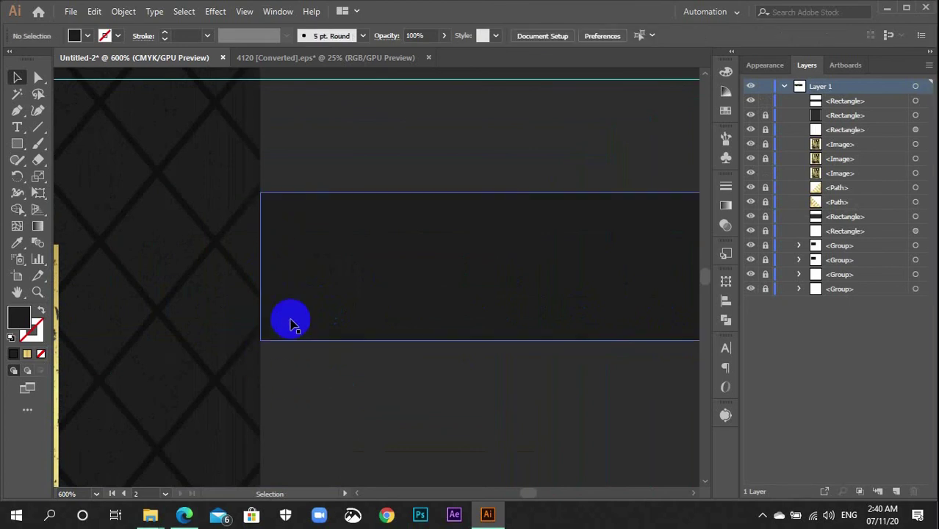
key("ctrl+1")
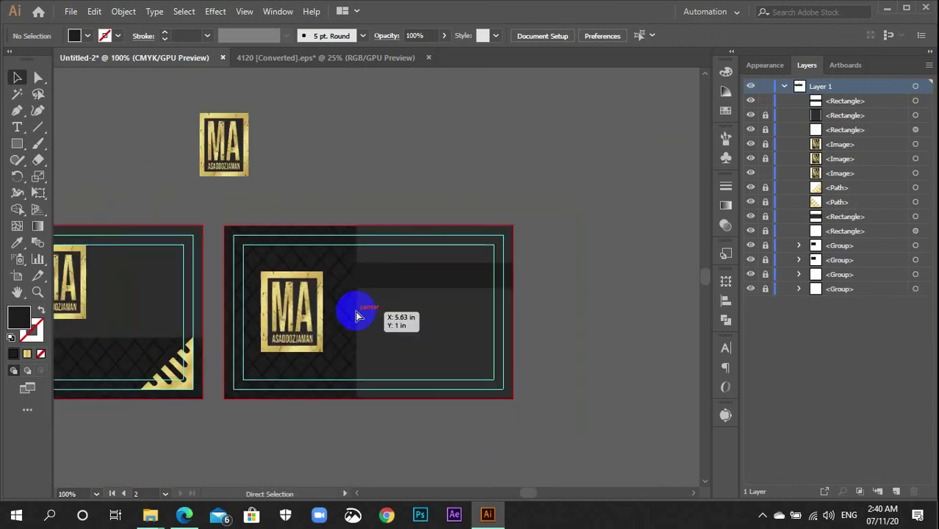
left_click(400, 283)
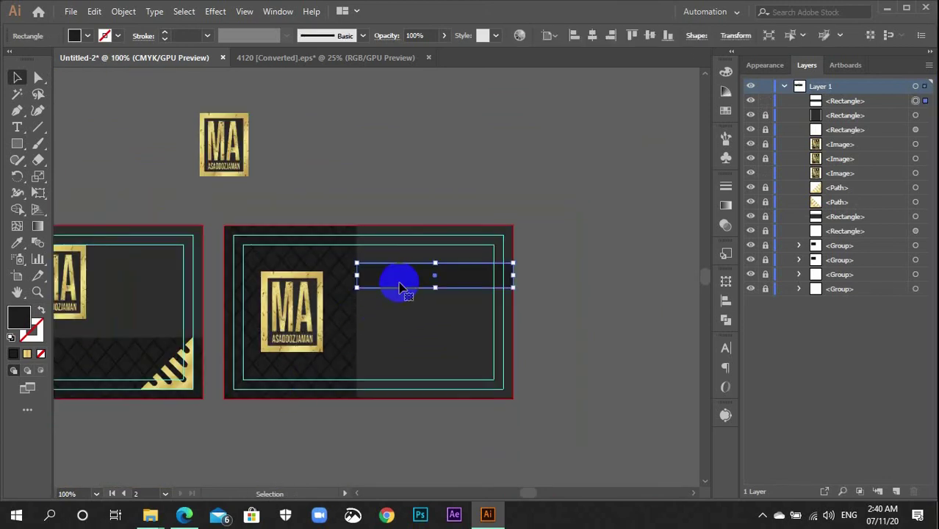
key("i")
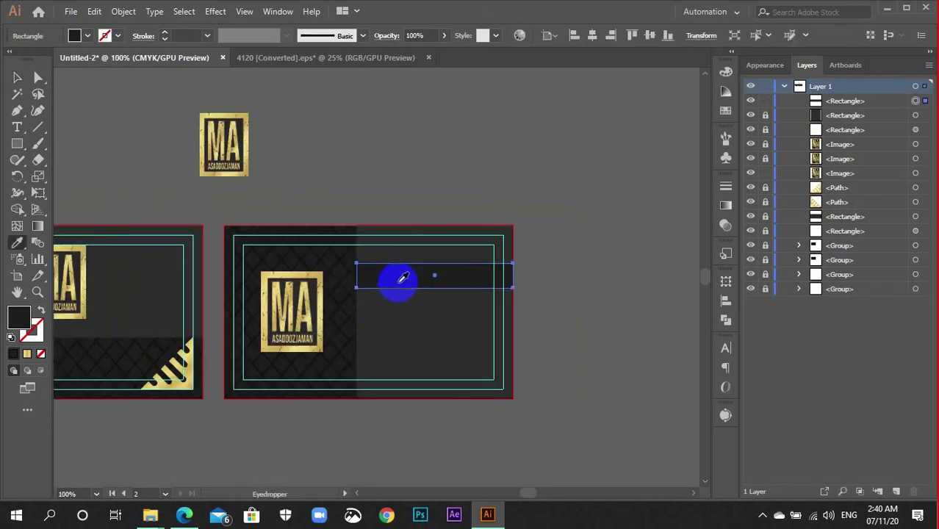
- Fill the bar with the front card's gold corner gradient, angled at -45°
left_click(189, 363)
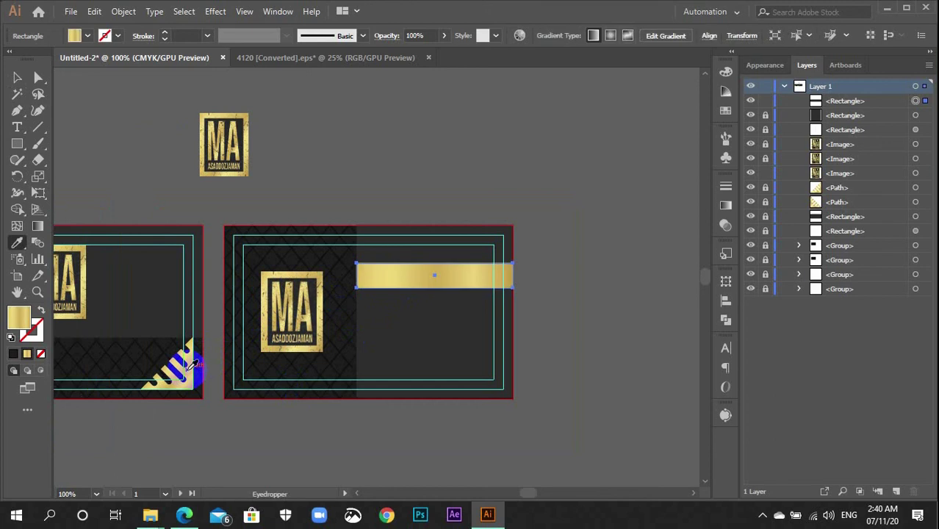
key("v")
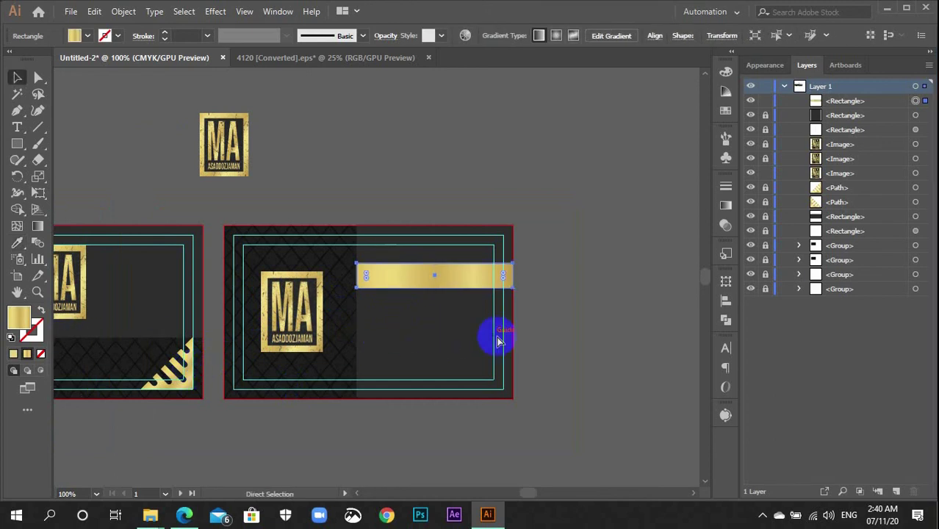
key("ctrl+plus")
key("ctrl+plus")
key("ctrl+plus")
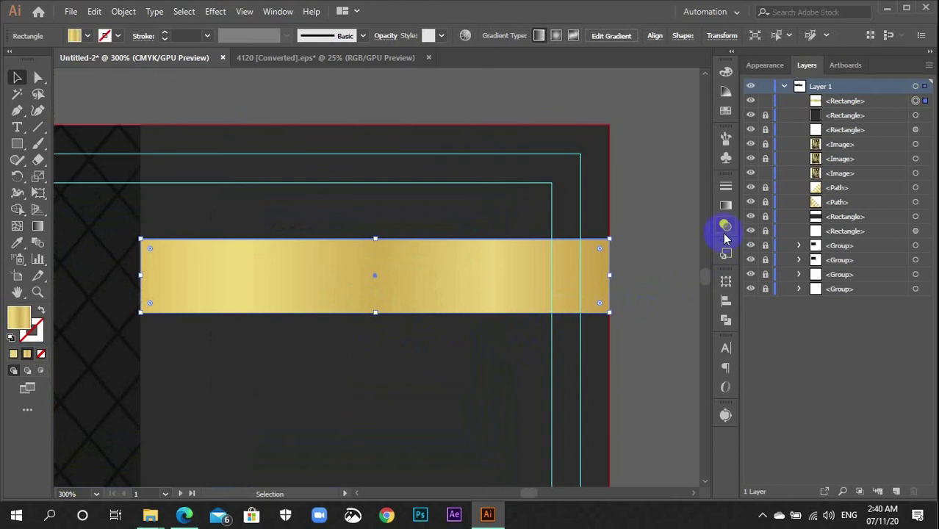
left_click(725, 209)
left_click(651, 256)
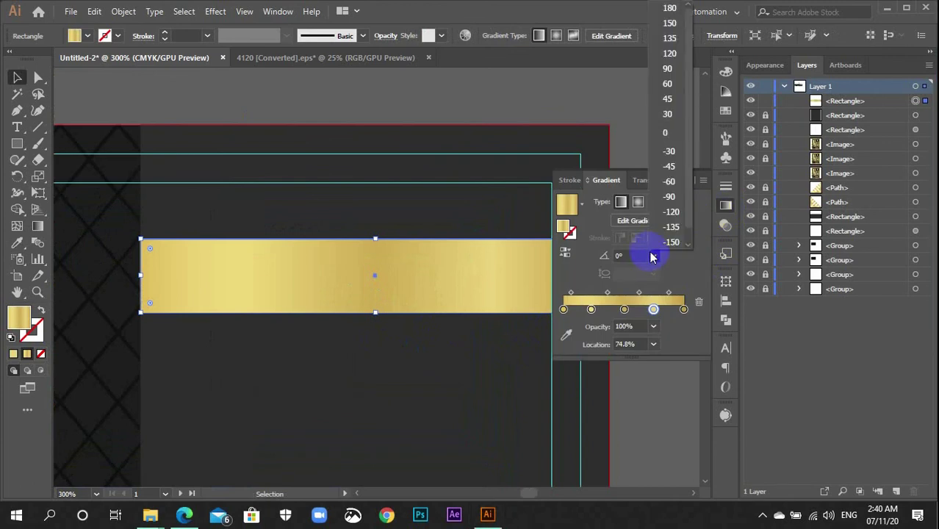
left_click(669, 166)
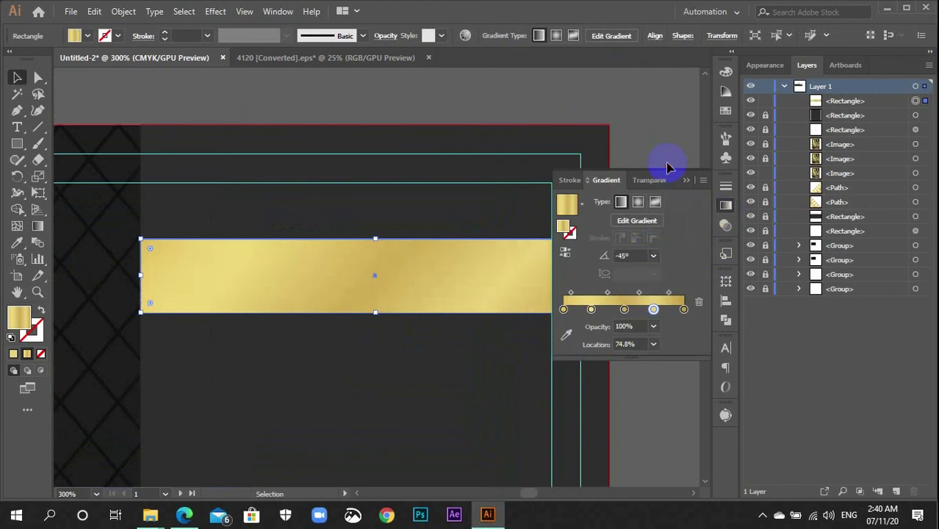
left_click(726, 208)
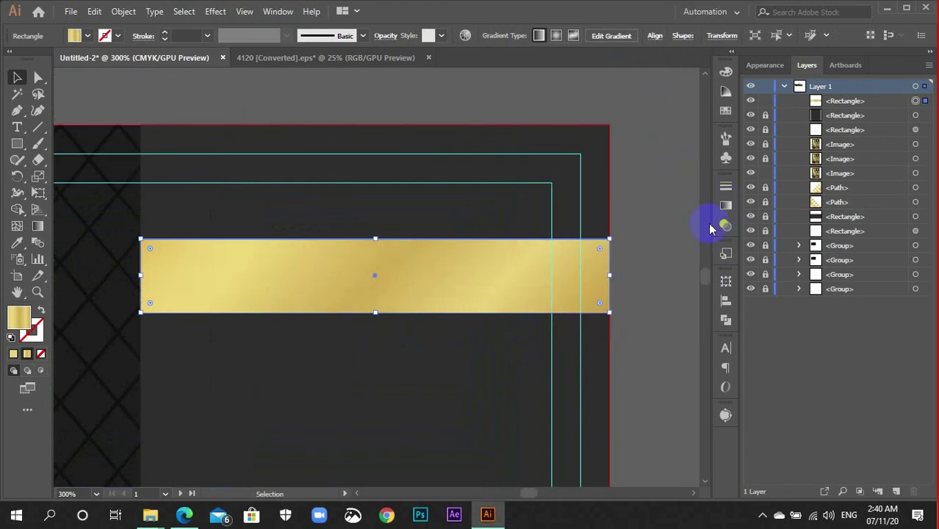
left_click(665, 282)
left_click_drag(316, 381, 347, 313)
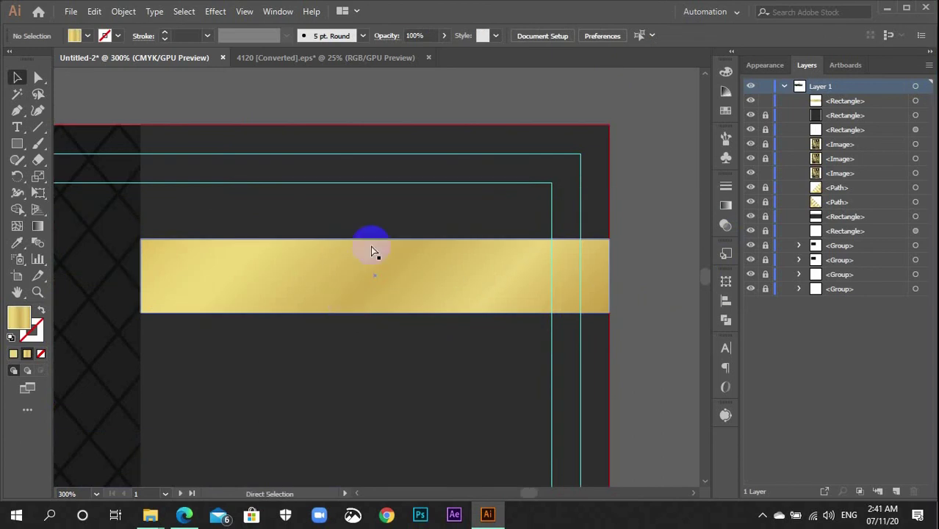
key("ctrl+minus")
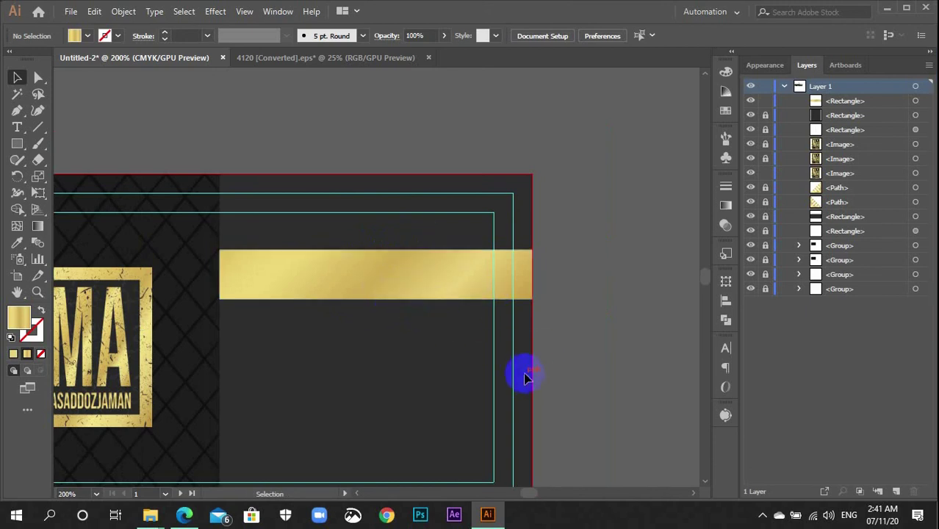
key("space")
left_click_drag(436, 179, 485, 314)
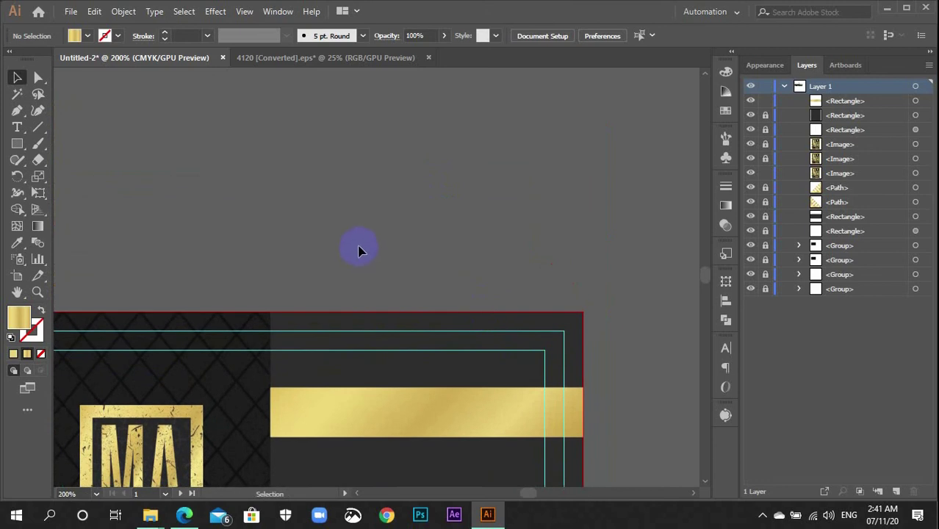
- Draw a Type Tool text frame above the card, filled with placeholder 'Lorem ipsum dolor' in 12 pt Myriad Pro
left_click(17, 127)
left_click_drag(300, 195, 522, 231)
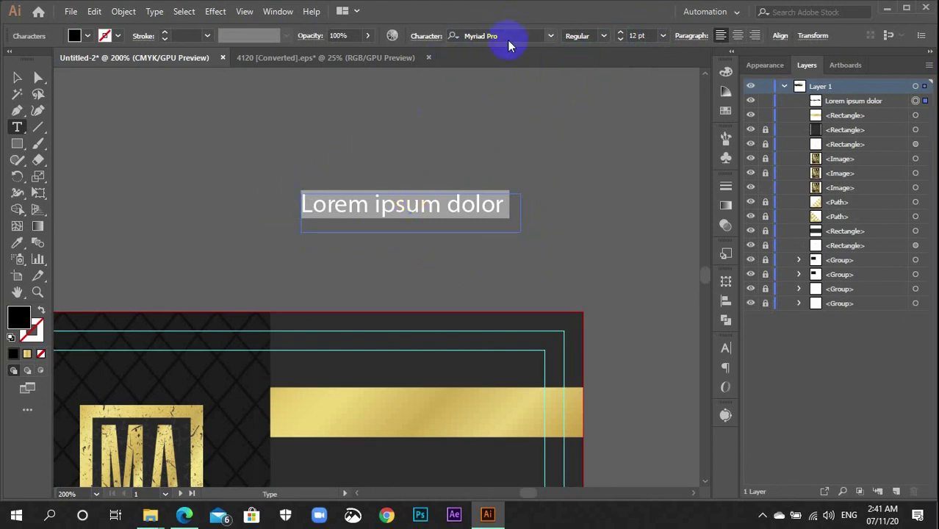
- Replace the Lorem ipsum placeholder line with a sample full name
left_click(427, 202)
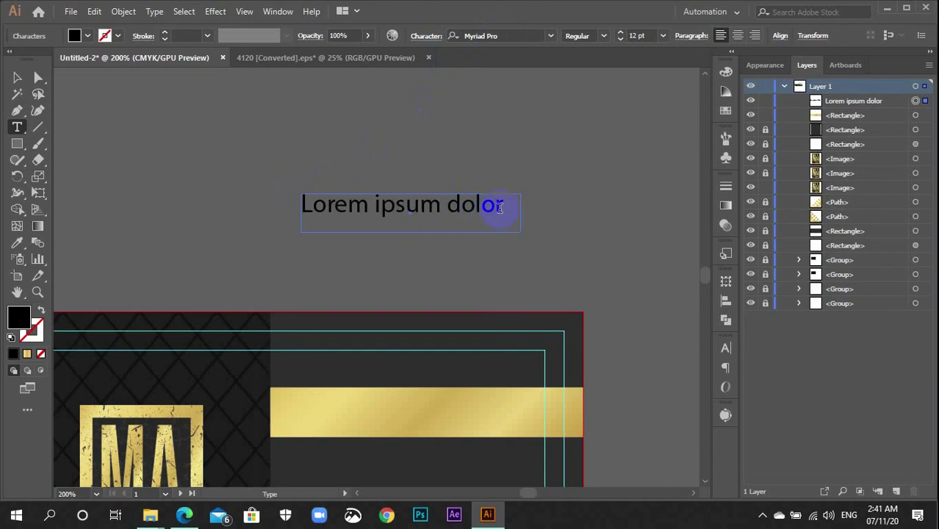
left_click_drag(502, 208, 303, 218)
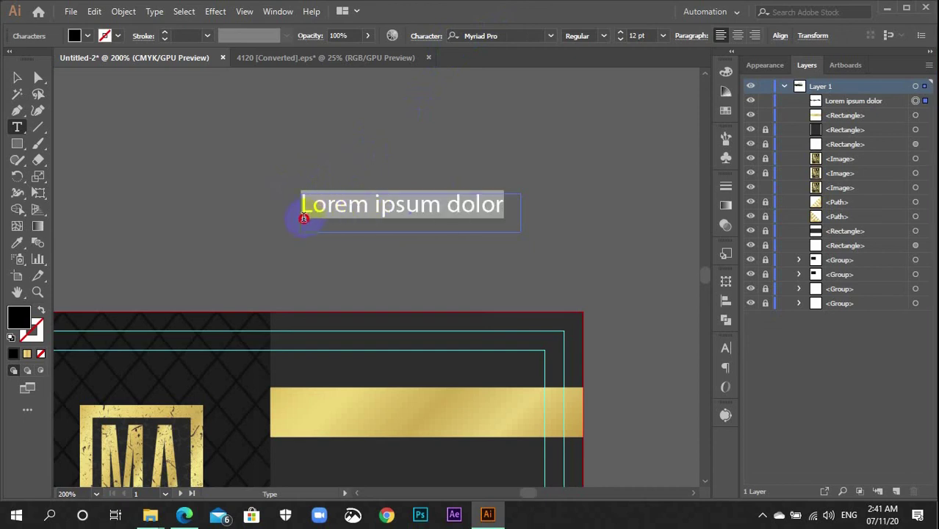
key("BackSpace")
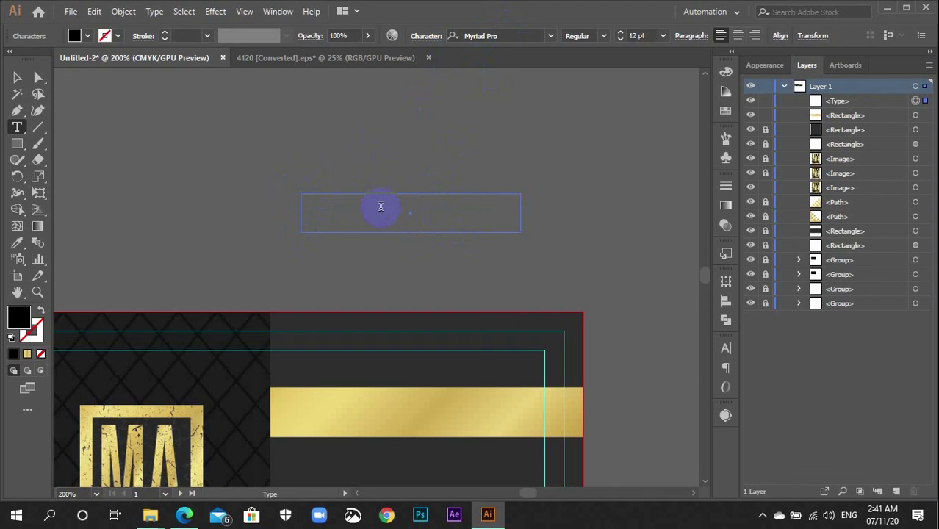
type("John ")
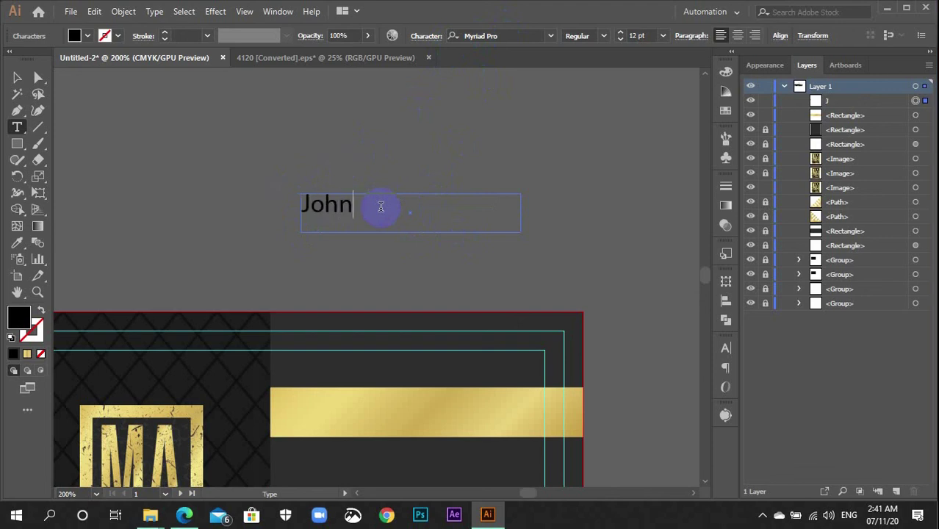
type("Smith")
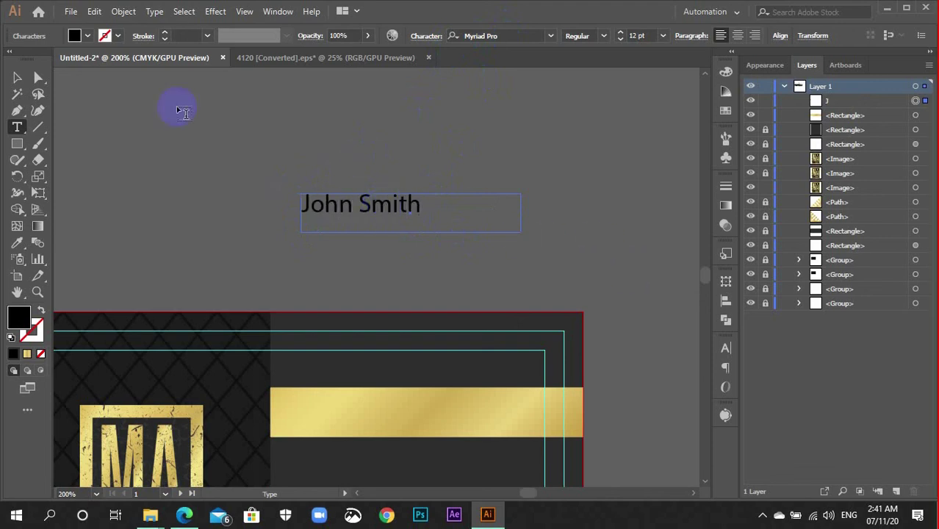
left_click(17, 77)
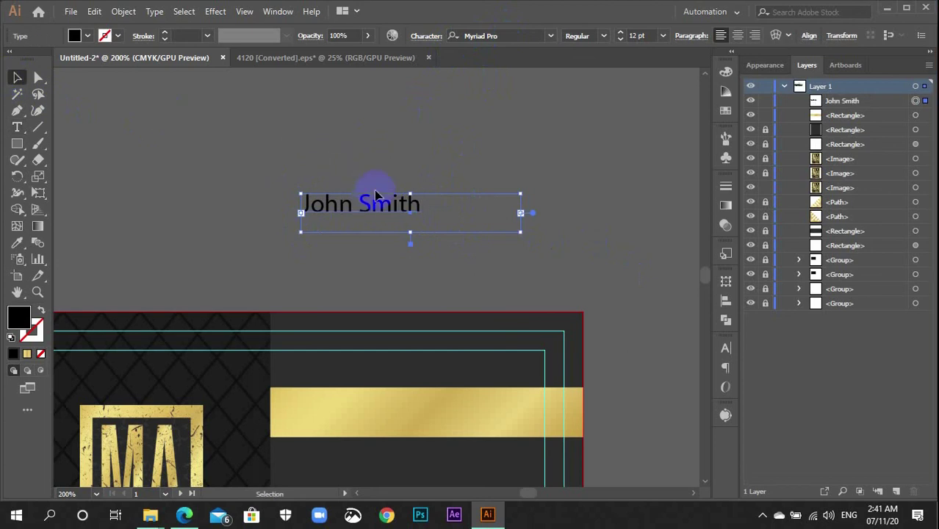
- Set the name in Lato Heavy and trim its text box to a single line
left_click(526, 34)
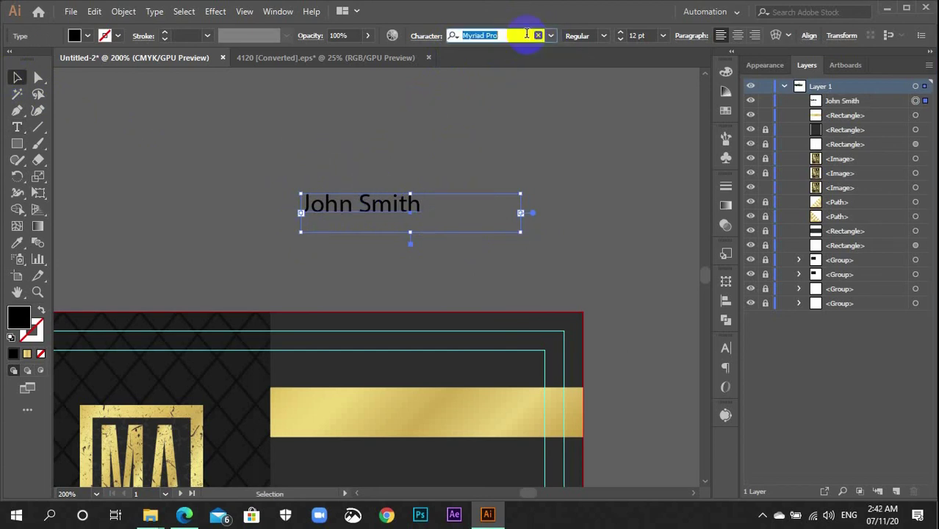
type("Lato")
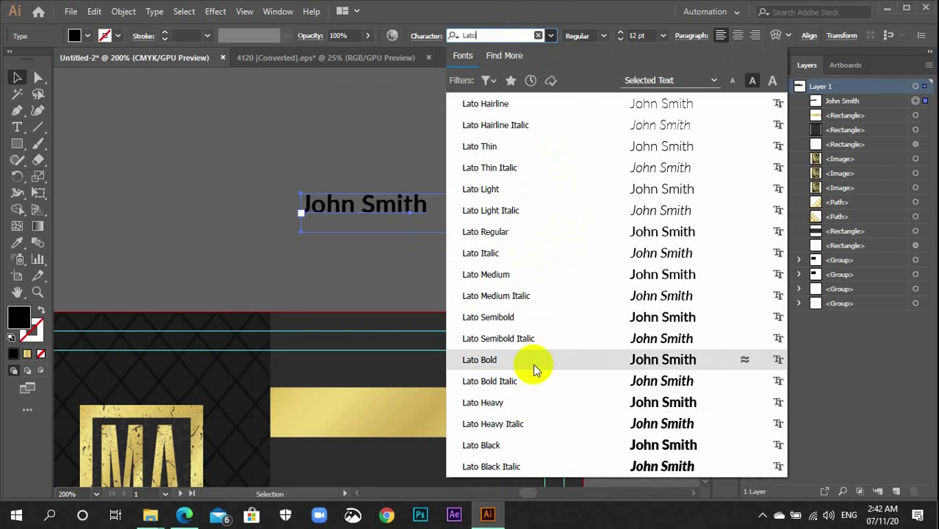
left_click(534, 402)
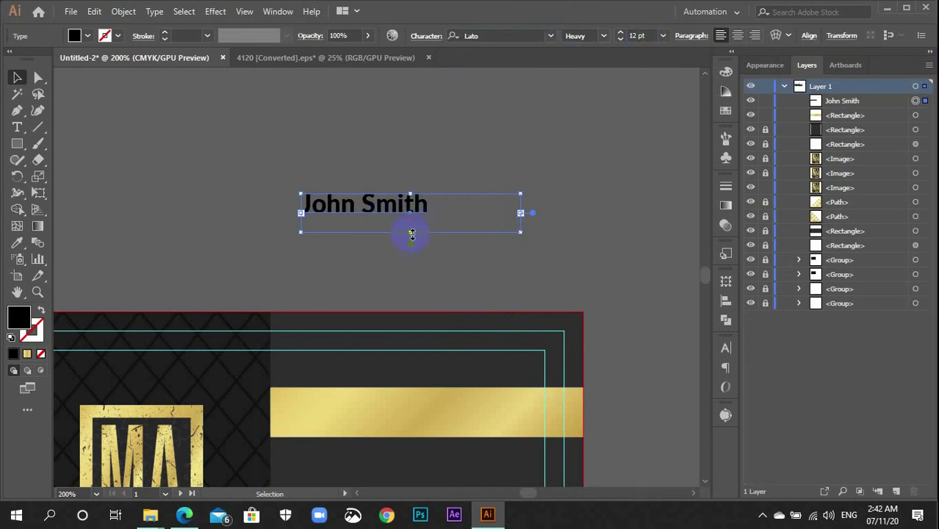
left_click_drag(411, 232, 414, 213)
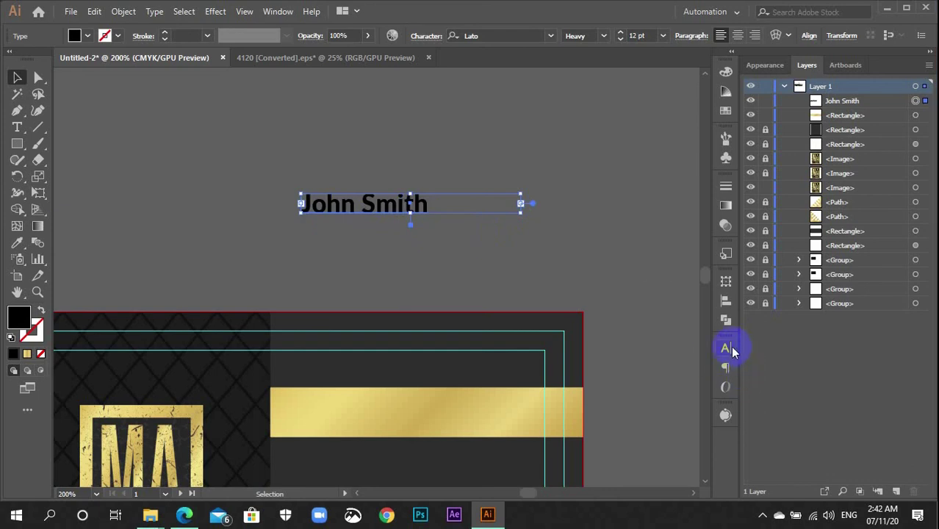
left_click(726, 349)
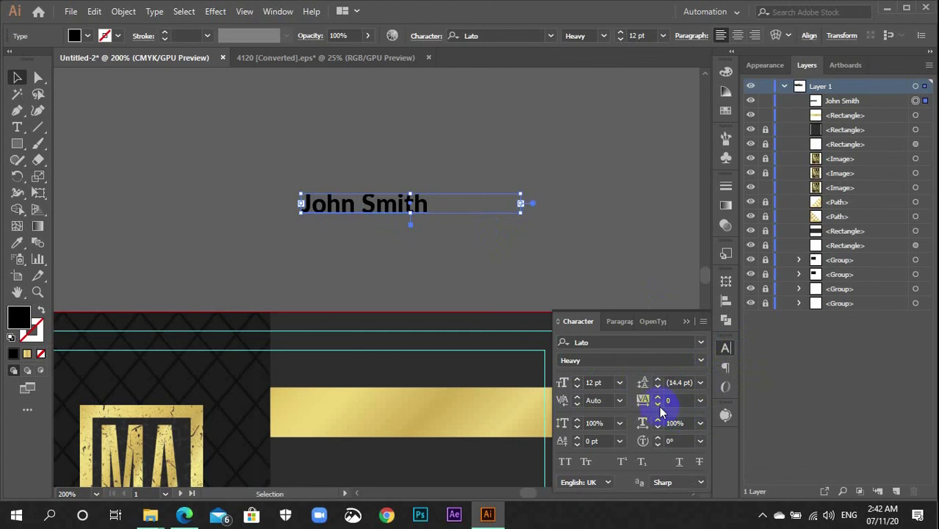
left_click(726, 347)
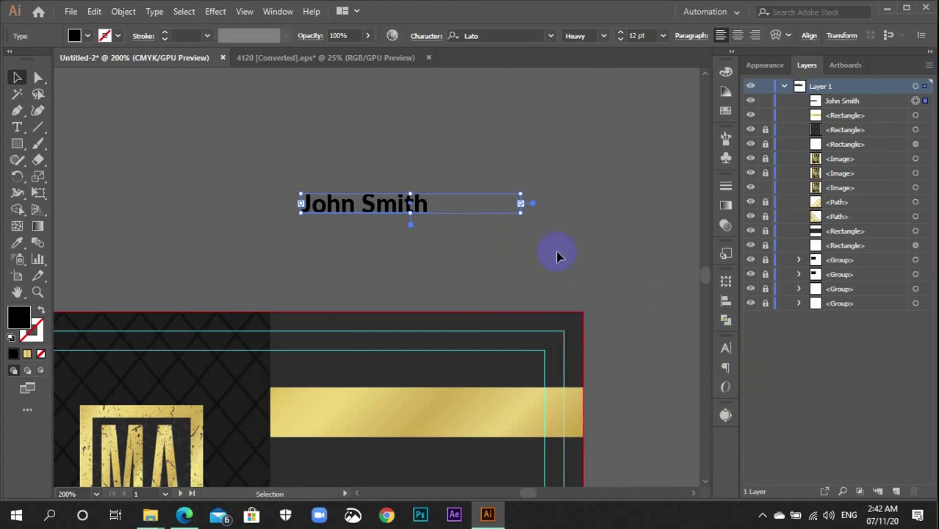
scroll(556, 254, "down", 3)
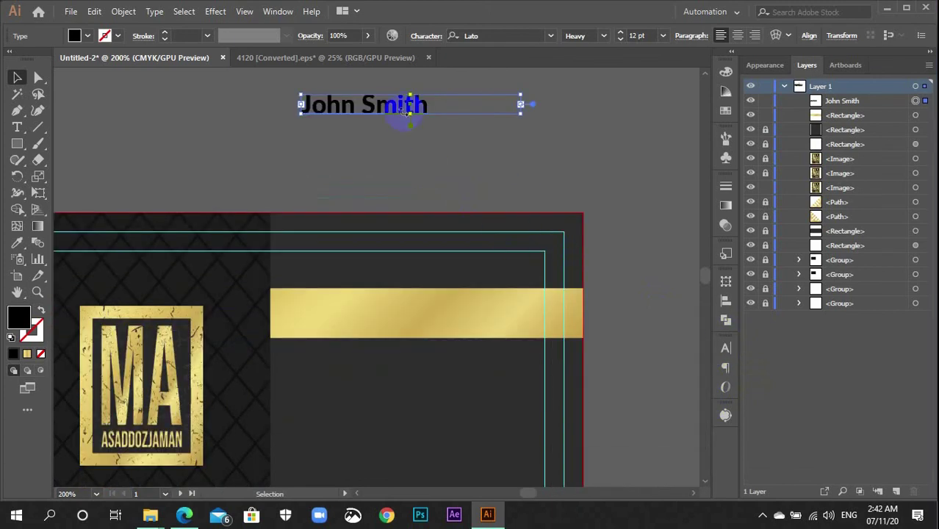
- Move the name down onto the gold bar and give it a dark grey swatch fill
left_click_drag(367, 103, 364, 312)
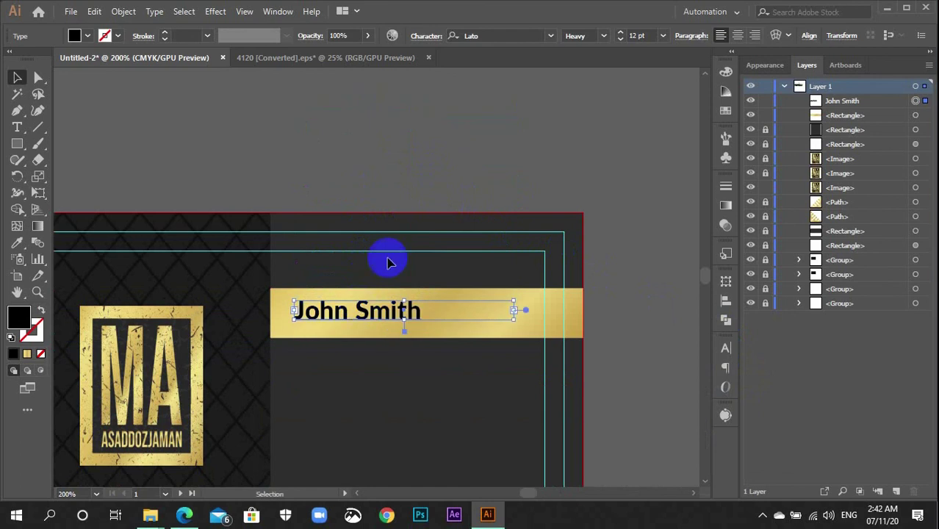
left_click(591, 112)
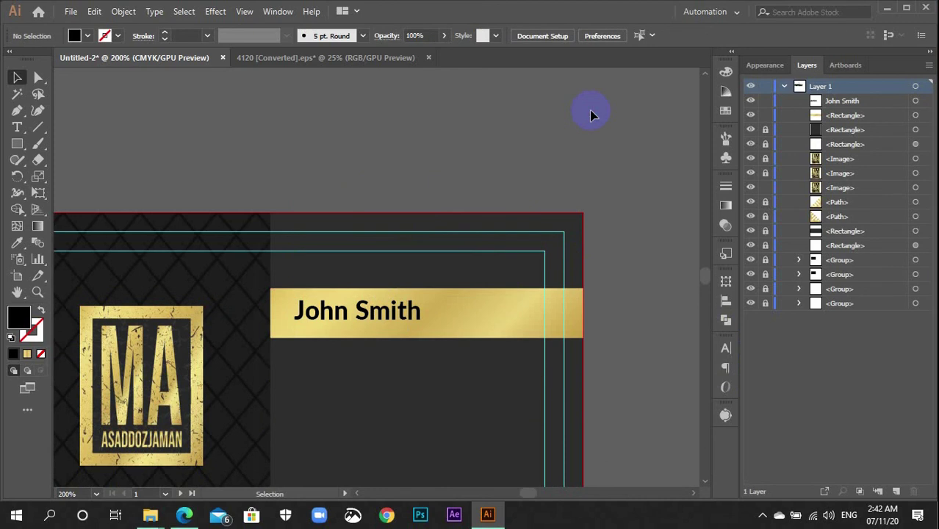
left_click(405, 311)
left_click(725, 110)
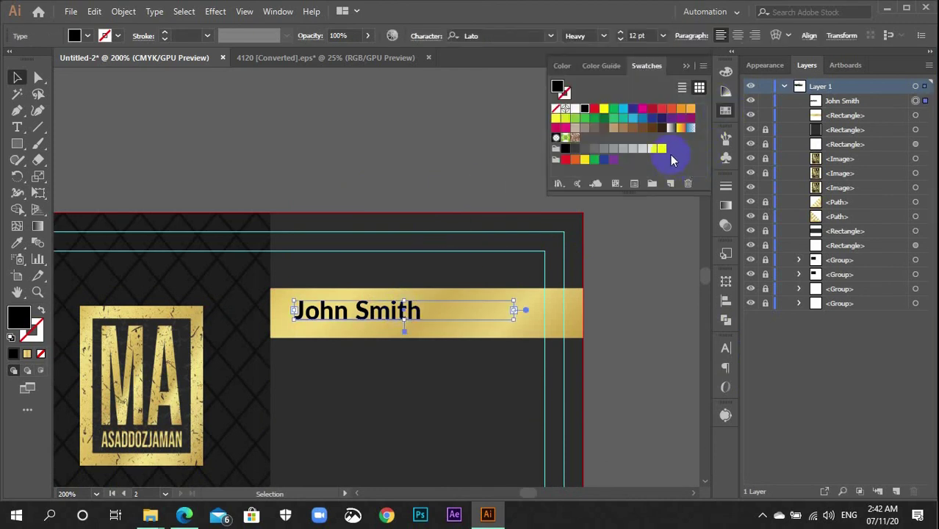
left_click(662, 150)
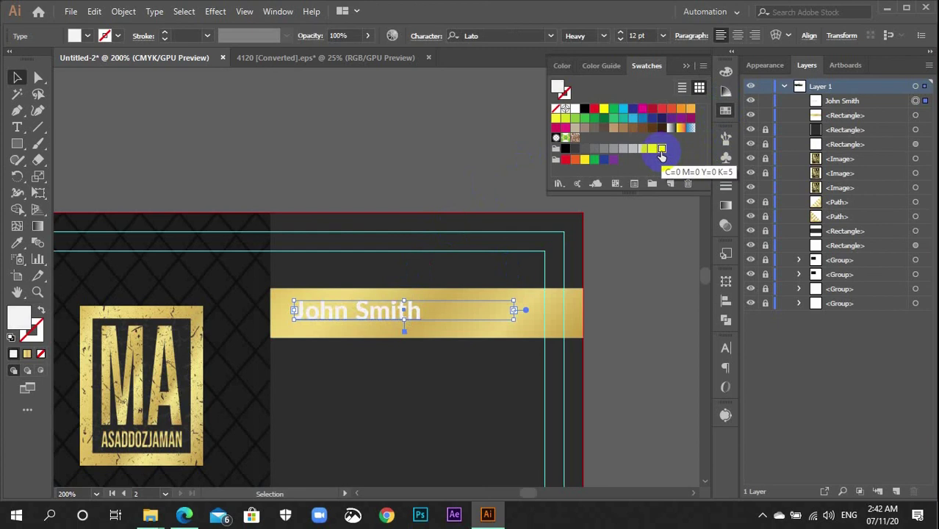
left_click(592, 150)
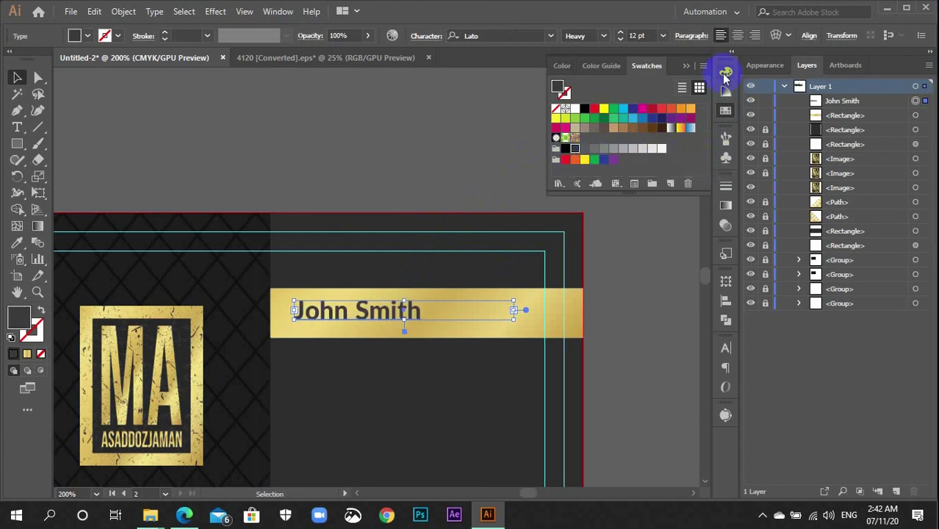
- Set the name's fill to 92% black in the Color panel
left_click(725, 73)
left_click(670, 140)
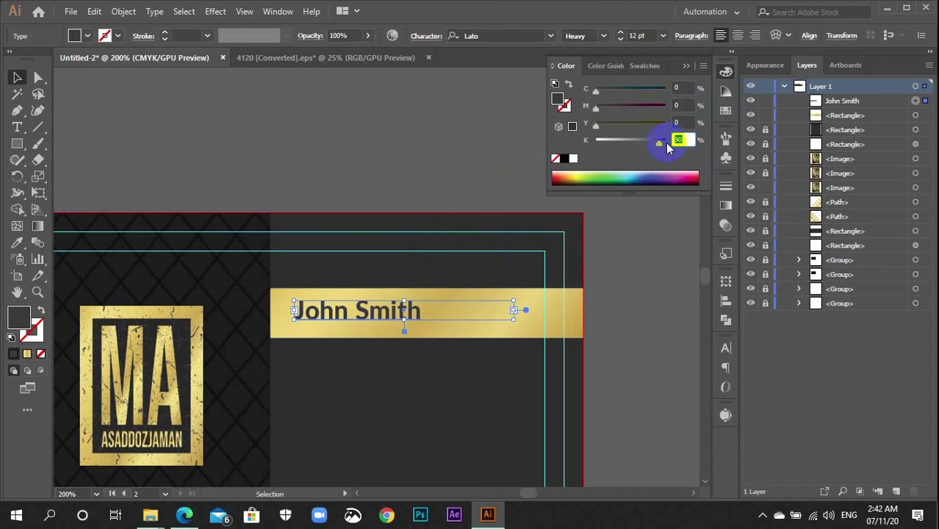
type("95")
key("Return")
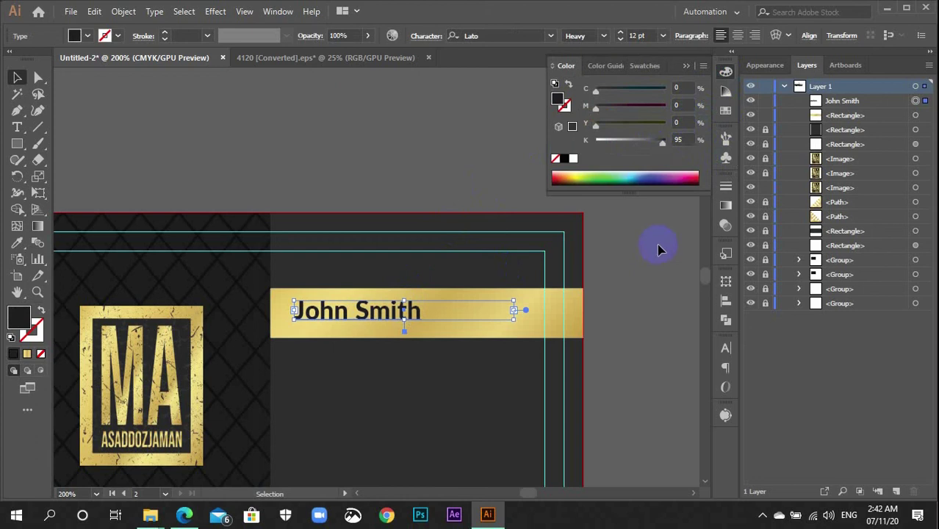
type("5")
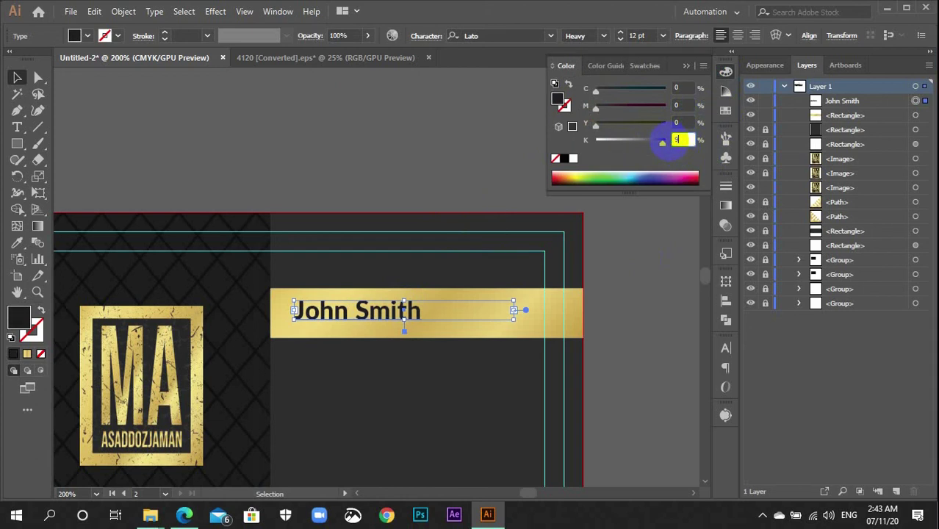
type("2")
key("Return")
left_click(647, 316)
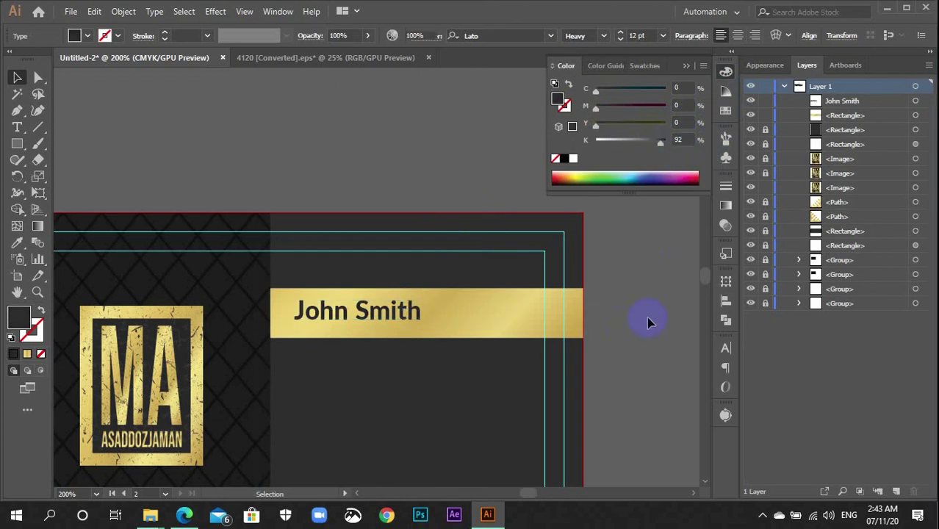
scroll(647, 317, "down", 2)
left_click(726, 74)
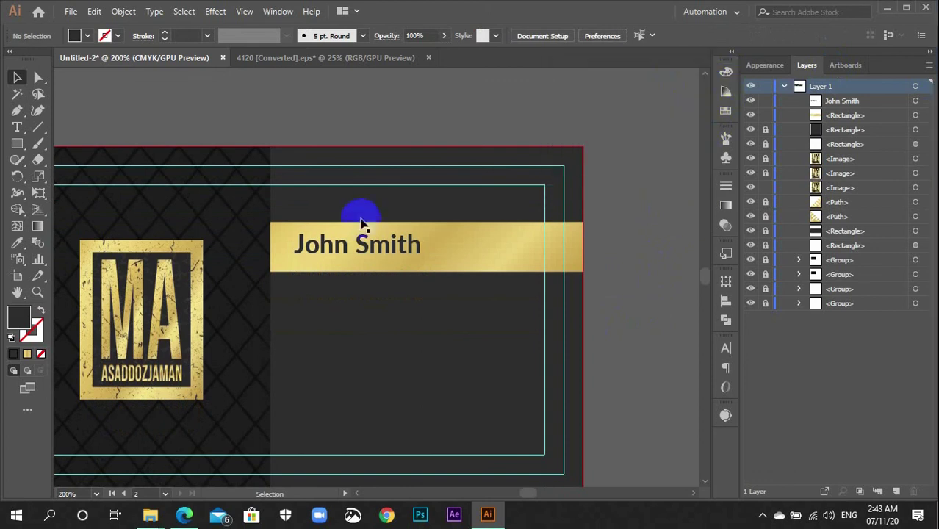
- Nudge the name into its final position on the gold bar
key("ctrl+equal")
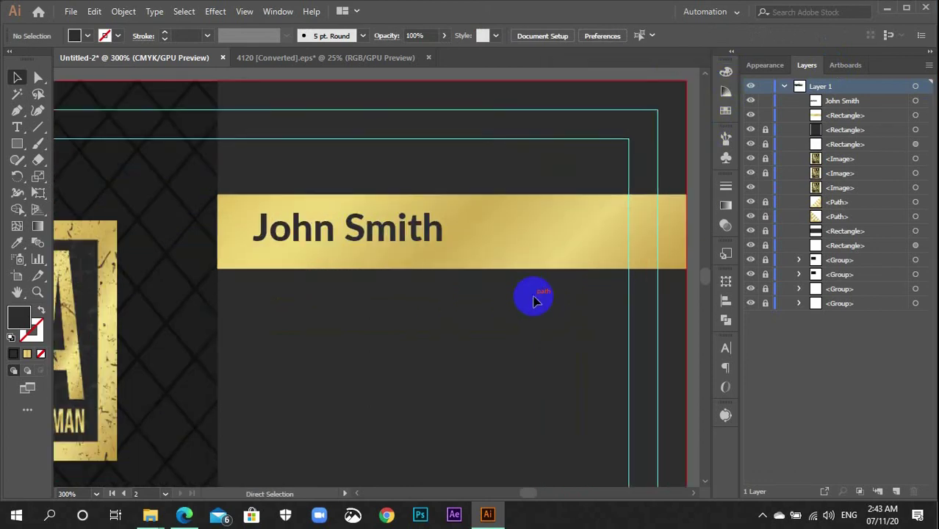
scroll(536, 297, "down", 2)
scroll(522, 313, "up", 3)
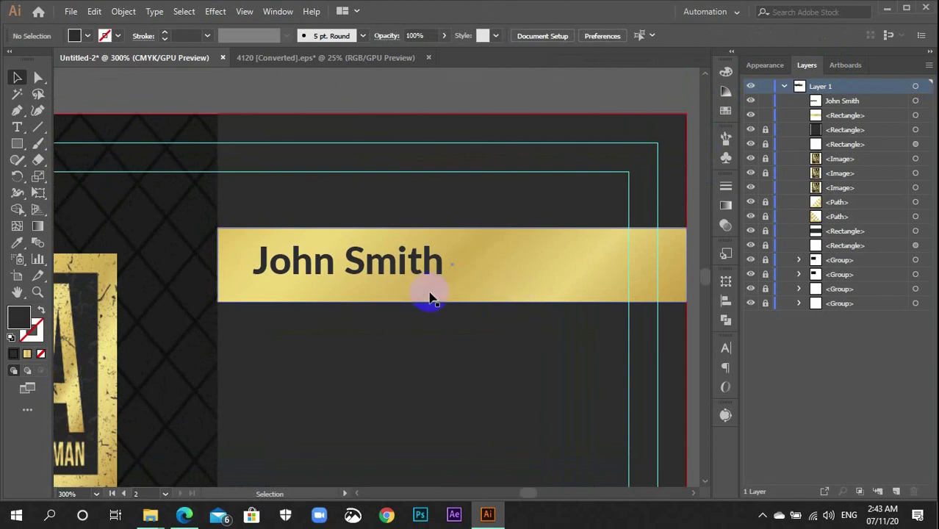
left_click(507, 294)
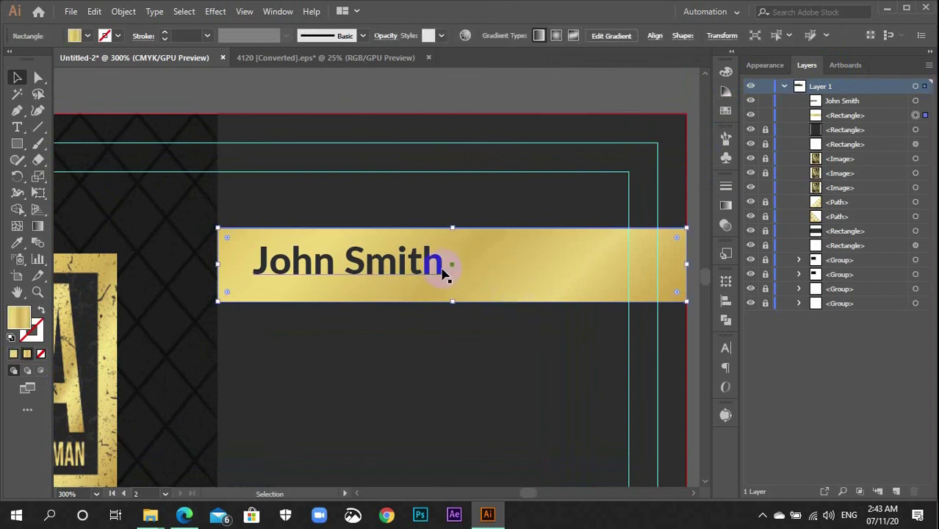
left_click(384, 314)
left_click(381, 274)
left_click_drag(381, 273, 376, 254)
scroll(376, 254, "up", 3)
scroll(377, 263, "up", 5)
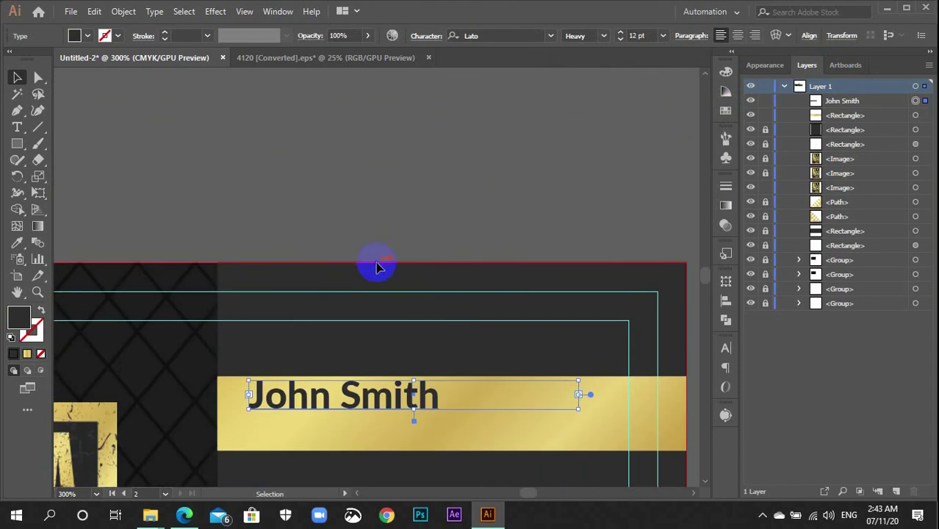
- Draw a new text area above the card set to 7 pt Lato Medium
key("t")
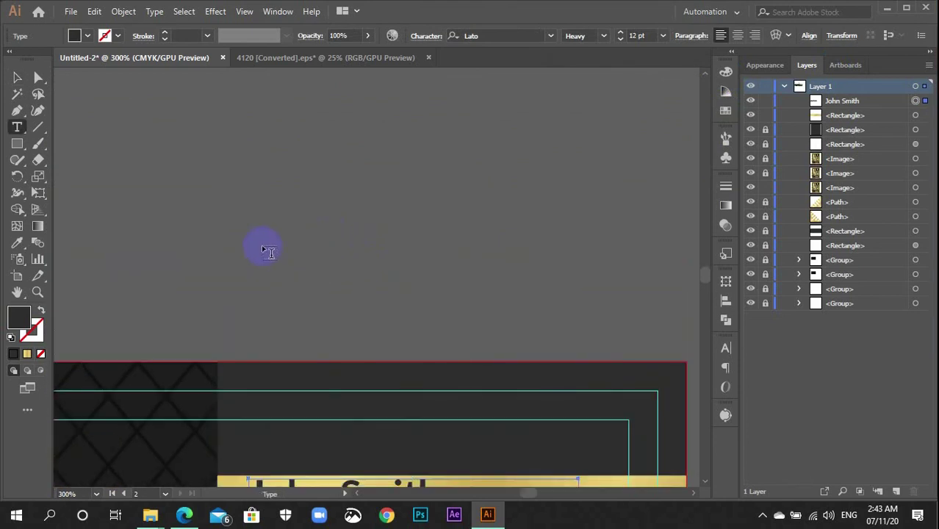
left_click_drag(263, 248, 508, 278)
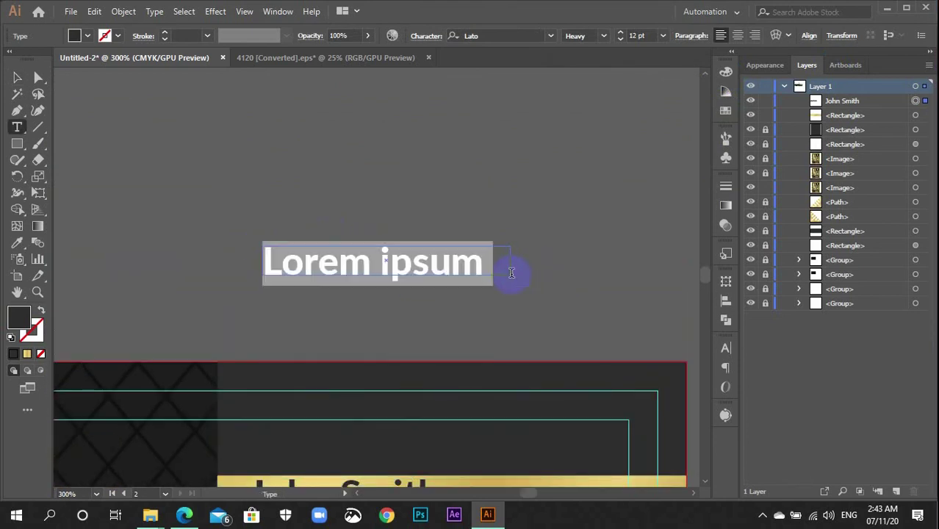
left_click(664, 38)
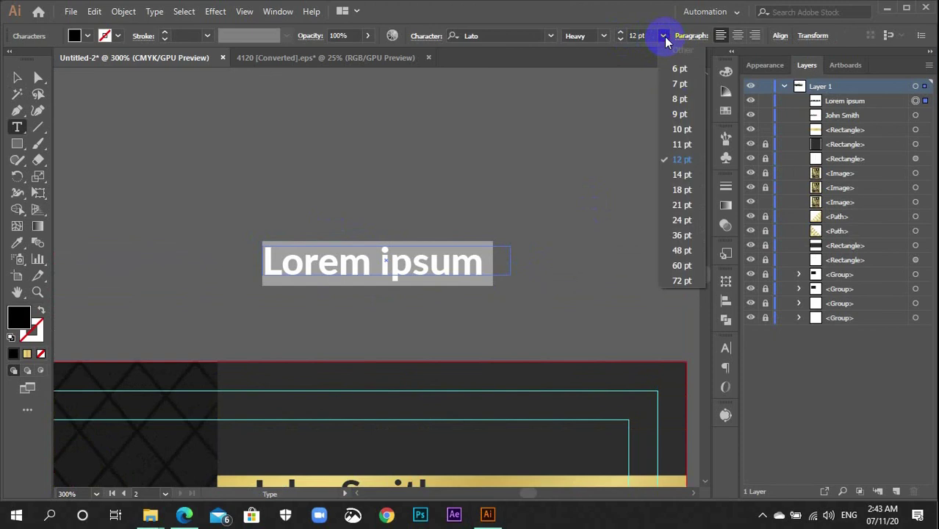
left_click(675, 92)
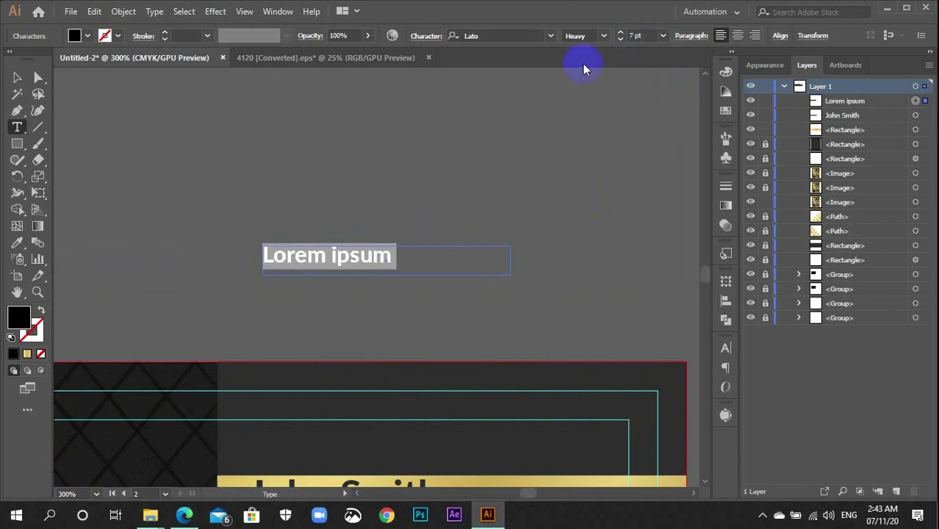
left_click(608, 37)
left_click(599, 174)
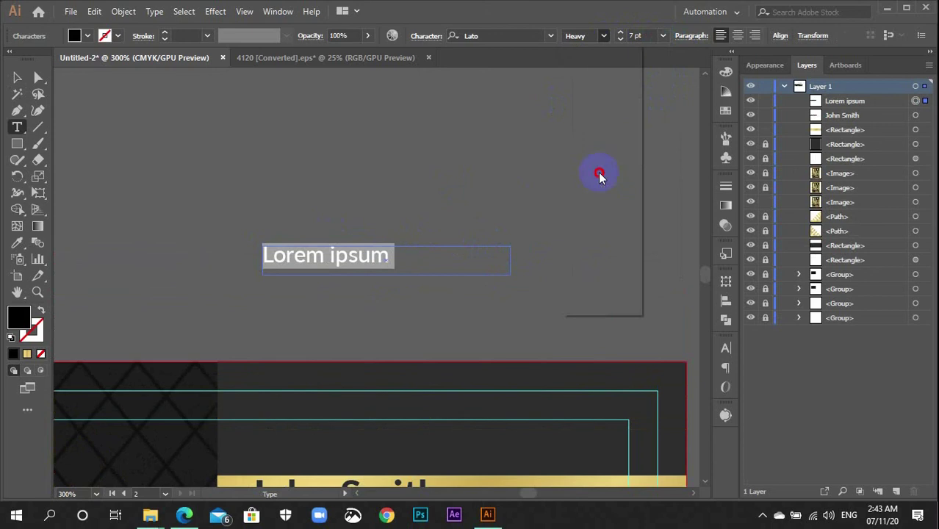
- Replace the Lorem ipsum placeholder with the text 'Garphic Designer'
left_click(369, 243)
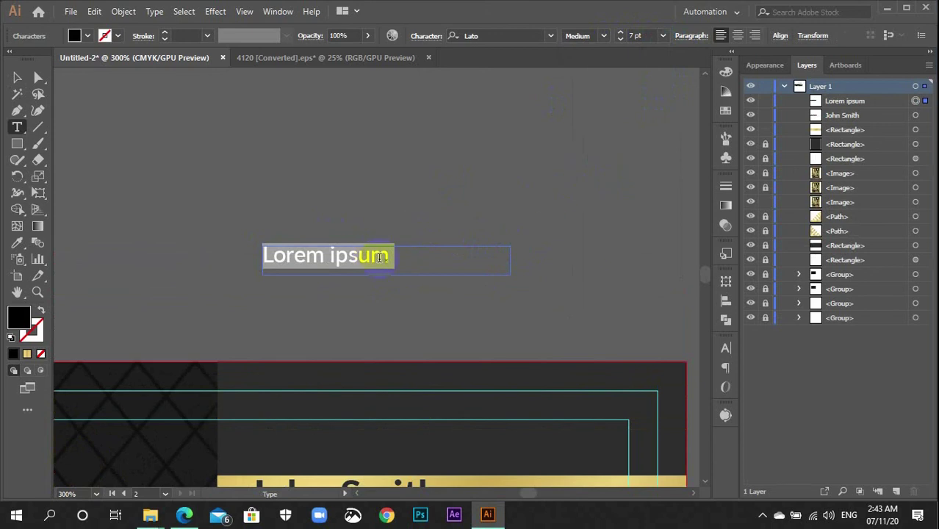
key("BackSpace")
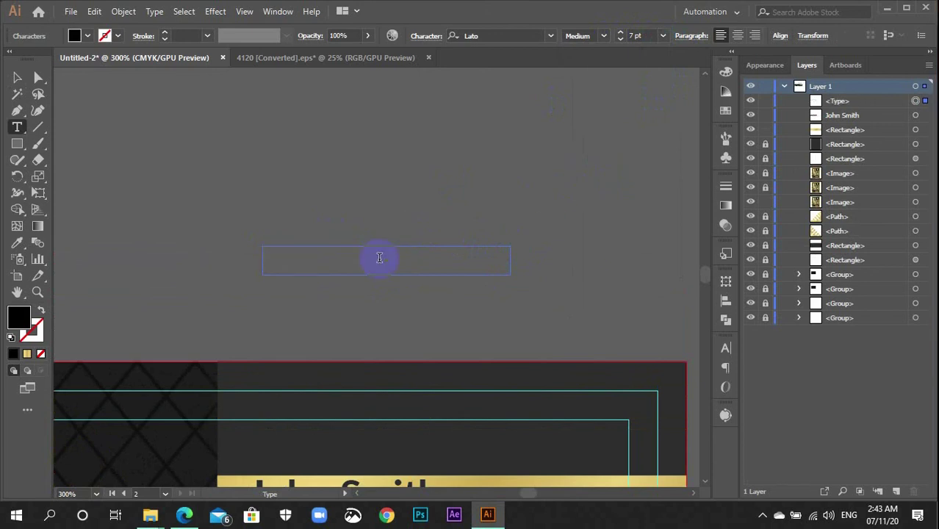
type("Garp")
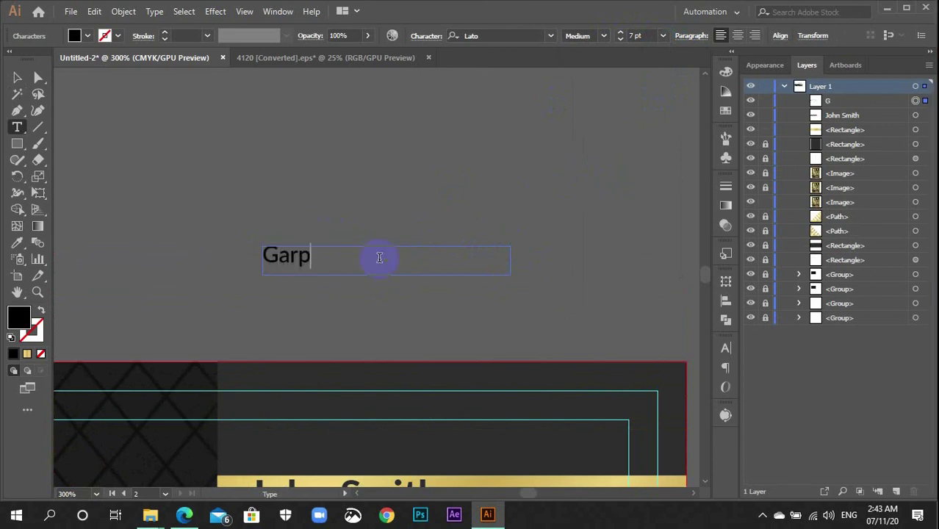
type("hic De")
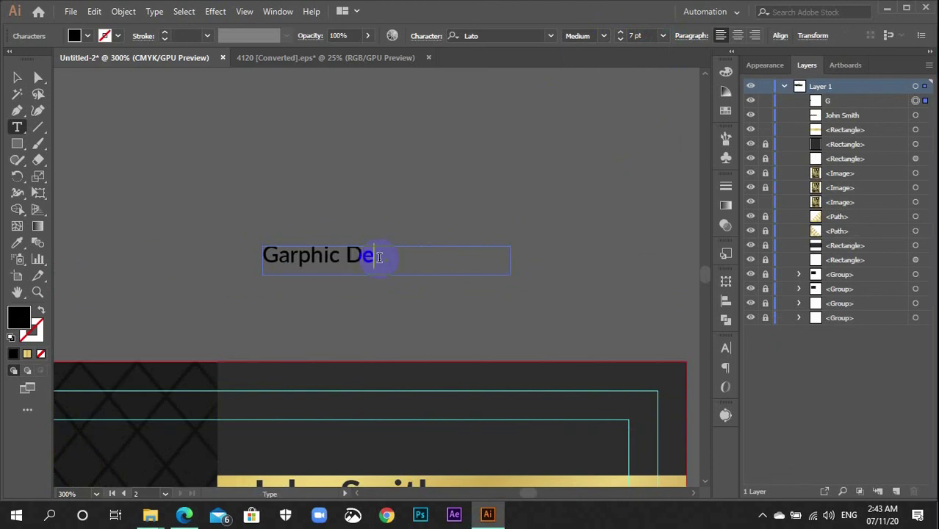
type("signer")
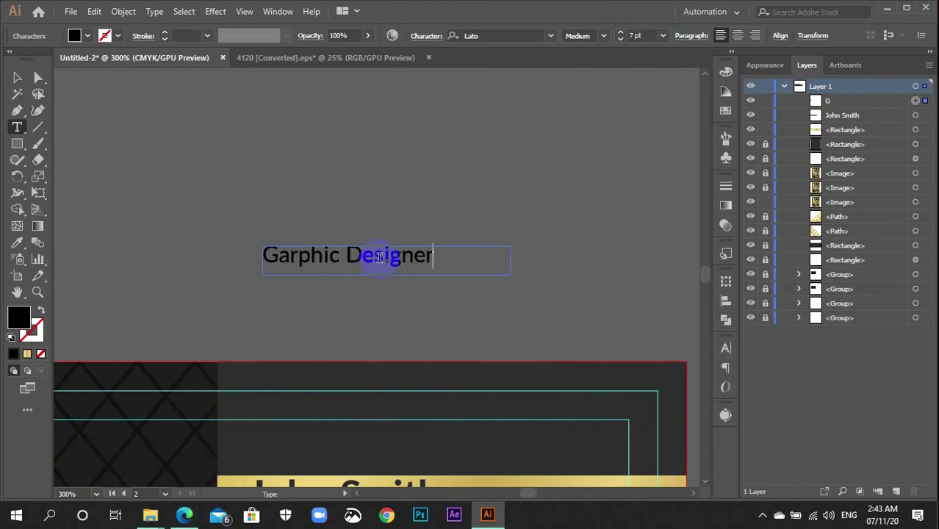
left_click(360, 225, "ctrl")
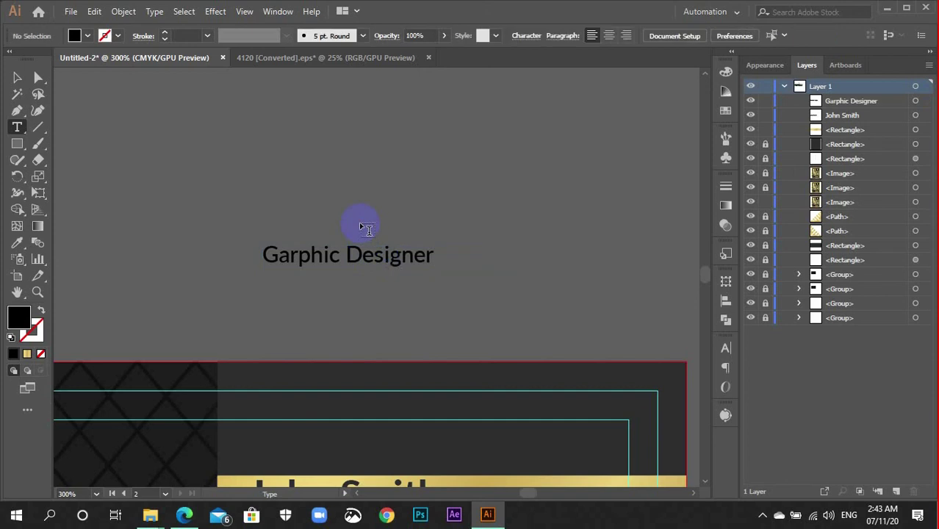
- Shrink the Garphic Designer text frame and color it 92% black
left_click(18, 79)
left_click(316, 268)
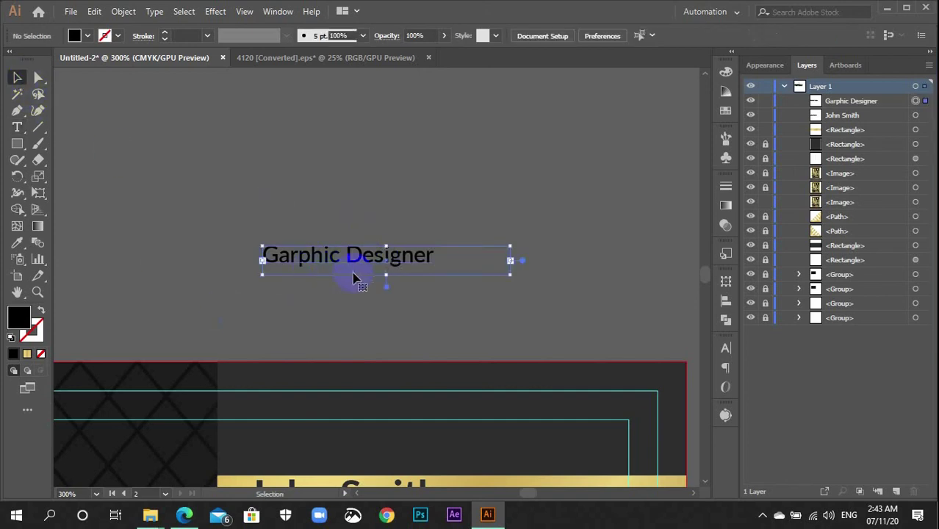
left_click_drag(389, 277, 394, 264)
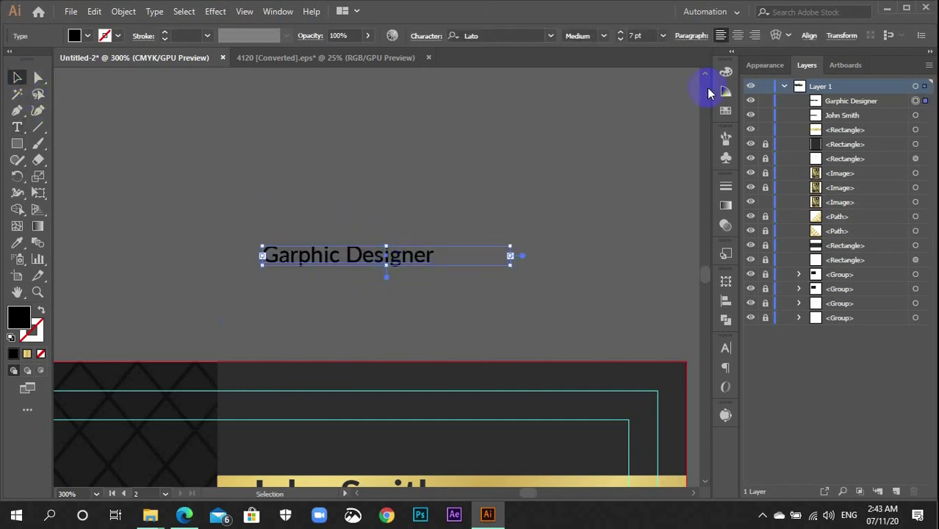
left_click(728, 73)
left_click(681, 140)
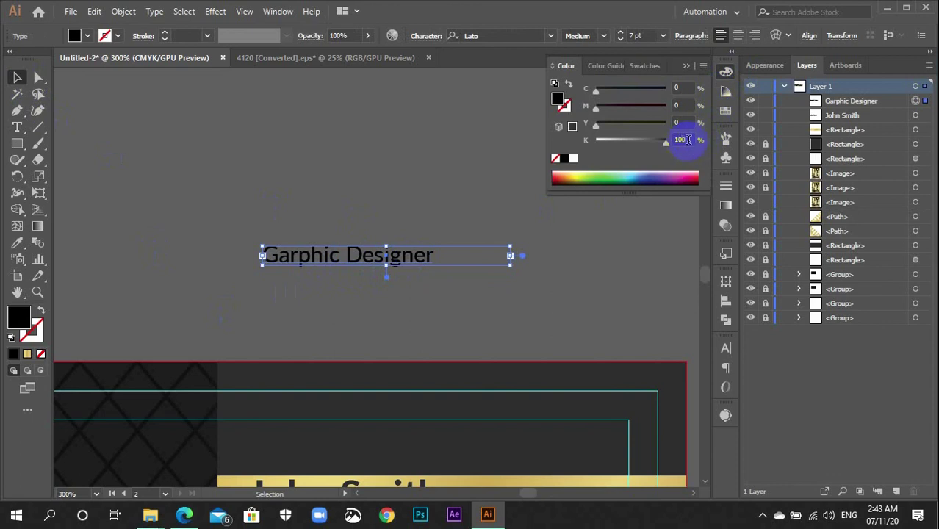
type("92")
key("Return")
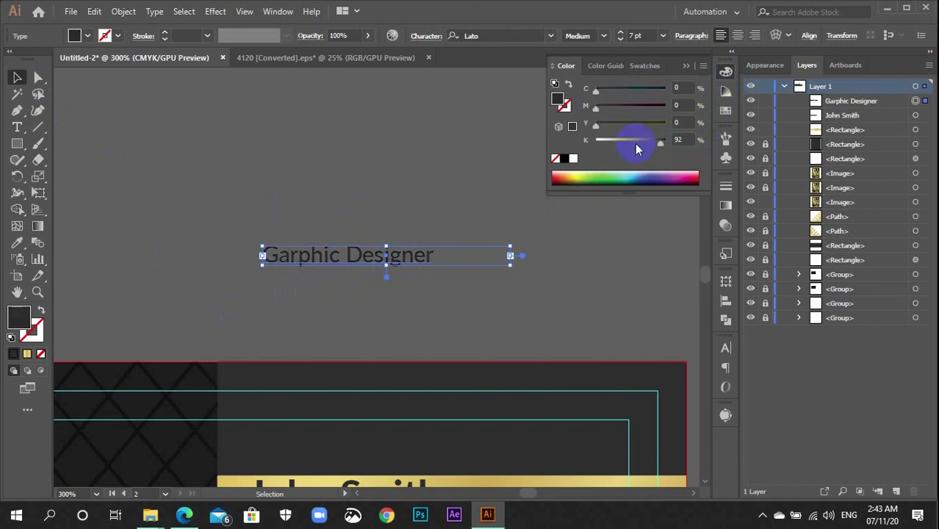
left_click(612, 216)
- Move the Garphic Designer line onto the gold bar beneath the name
scroll(606, 218, "down", 3)
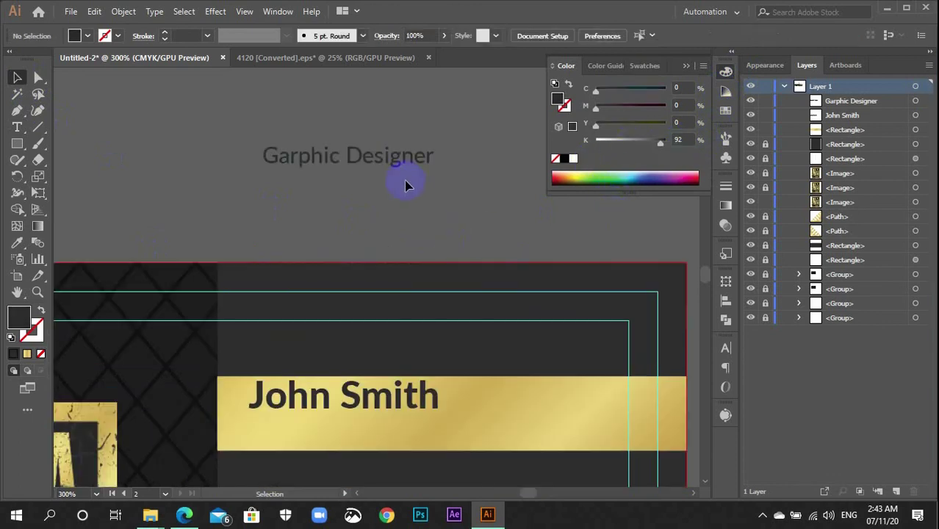
left_click_drag(398, 160, 391, 431)
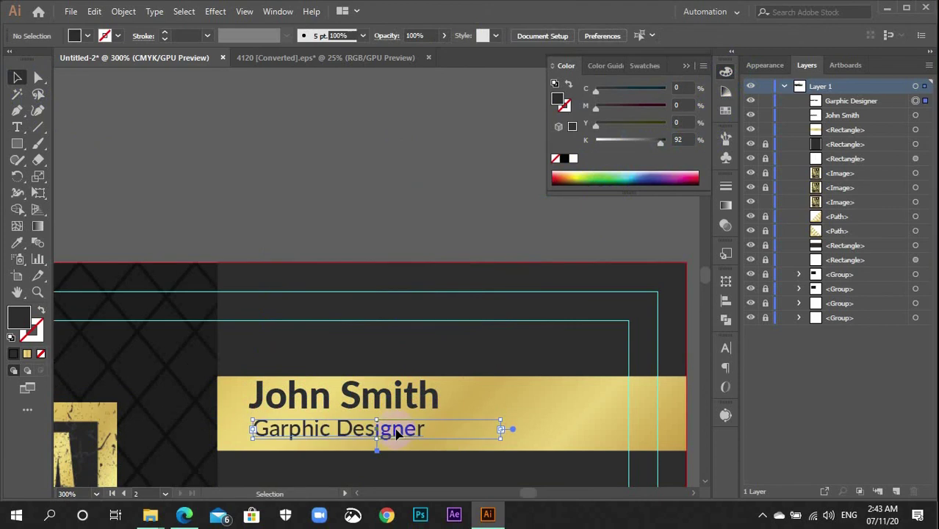
scroll(399, 430, "down", 5)
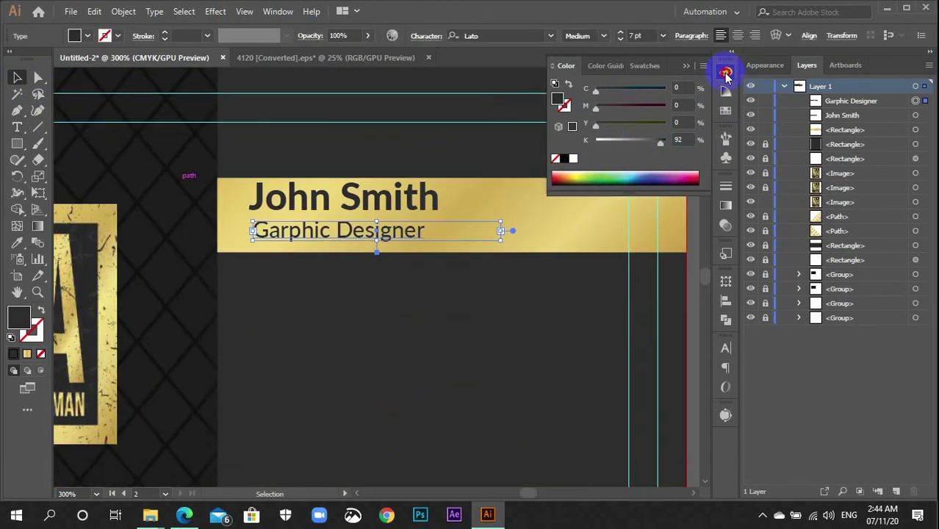
left_click(725, 72)
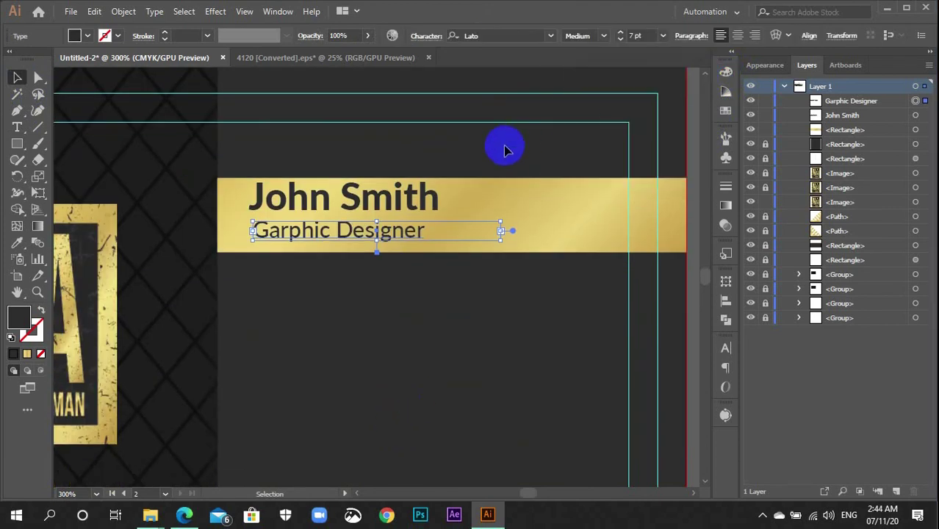
left_click(397, 204, "shift")
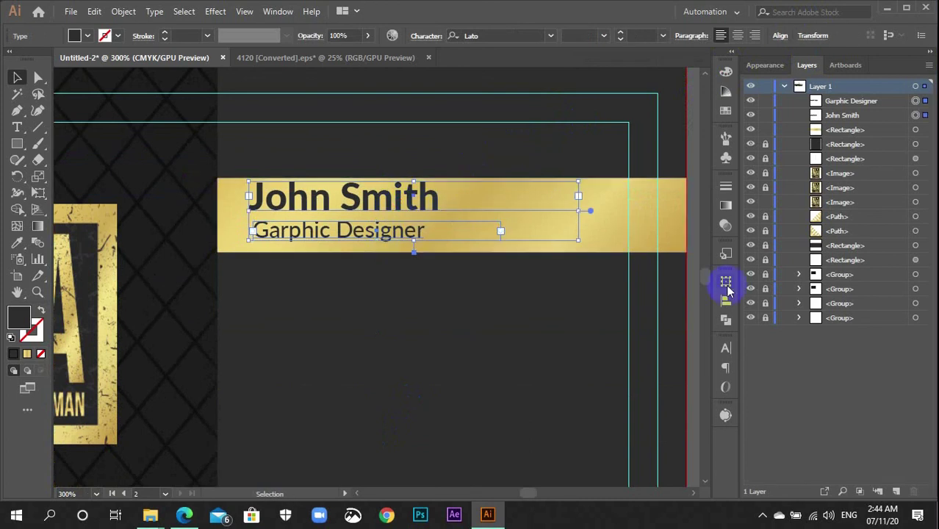
- Left-align the job title with the name, aligning to the selection
left_click(726, 301)
left_click(691, 393)
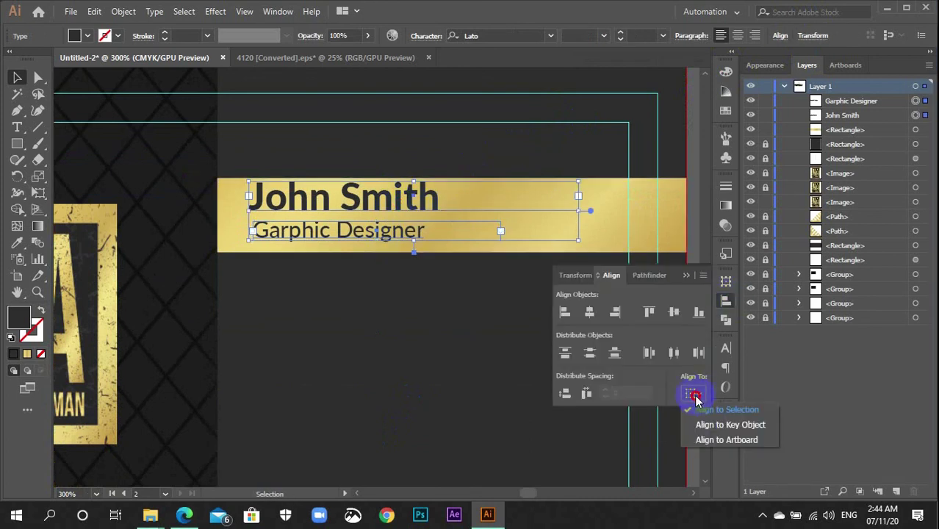
left_click(692, 407)
left_click(698, 397)
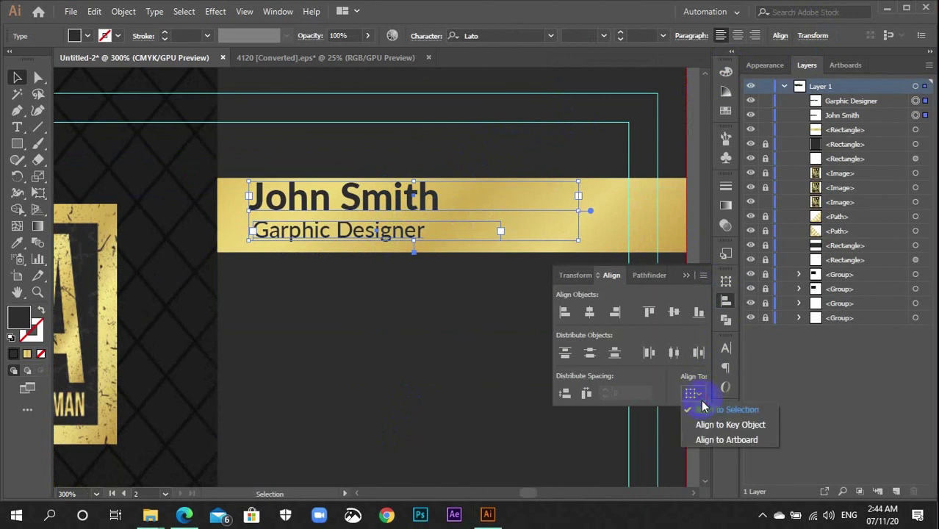
left_click(700, 440)
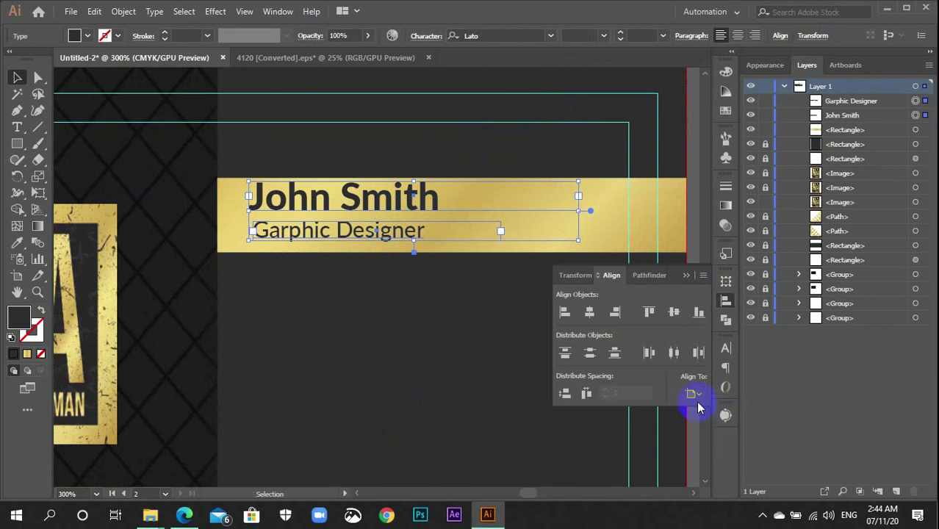
left_click(695, 394)
left_click(701, 409)
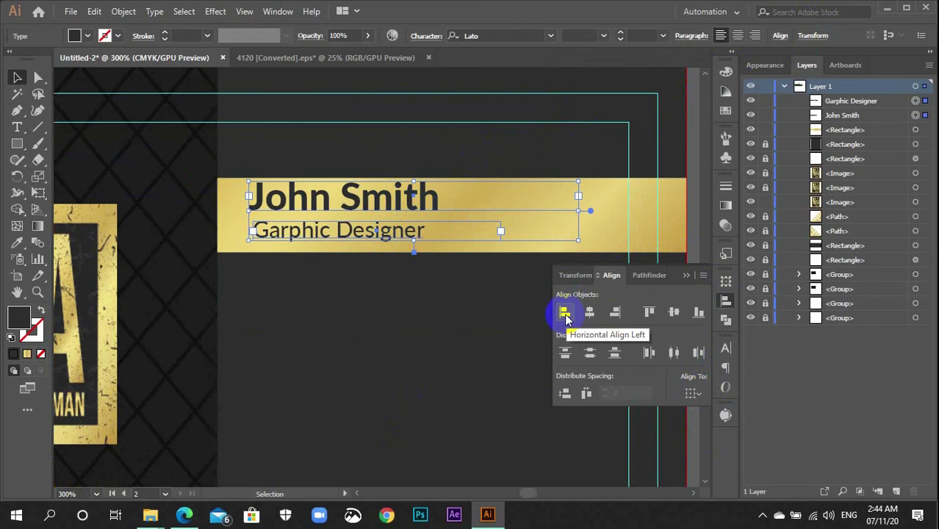
left_click(564, 315)
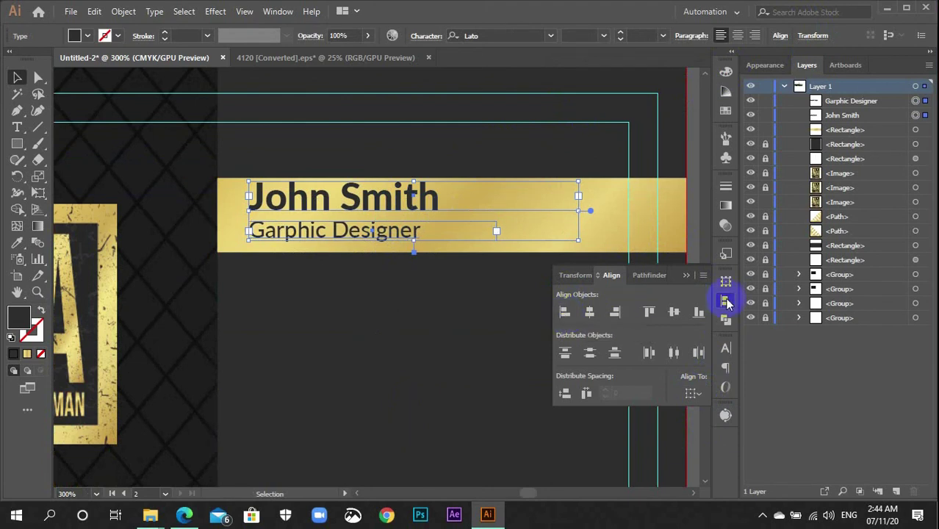
left_click(725, 301)
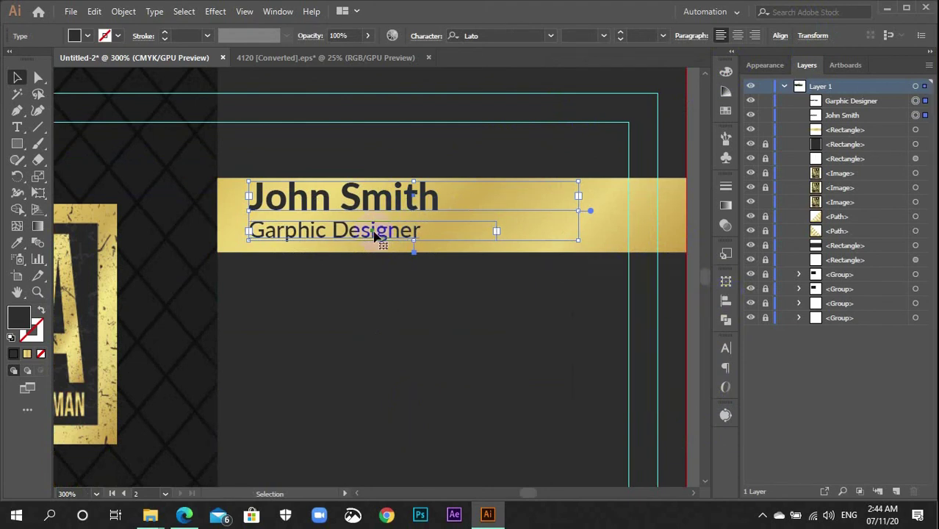
- Group the name and job title and nudge the group slightly down
key("a")
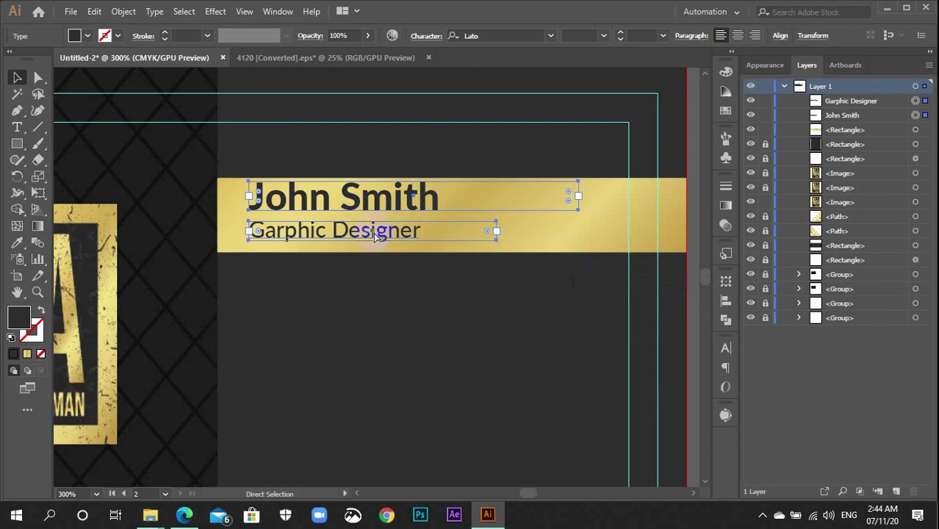
key("ctrl+g")
key("v")
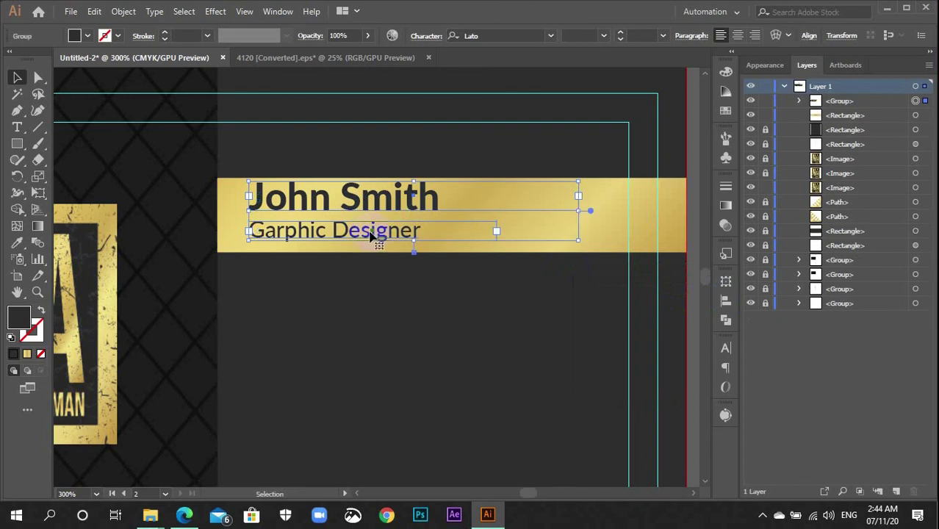
key("Down")
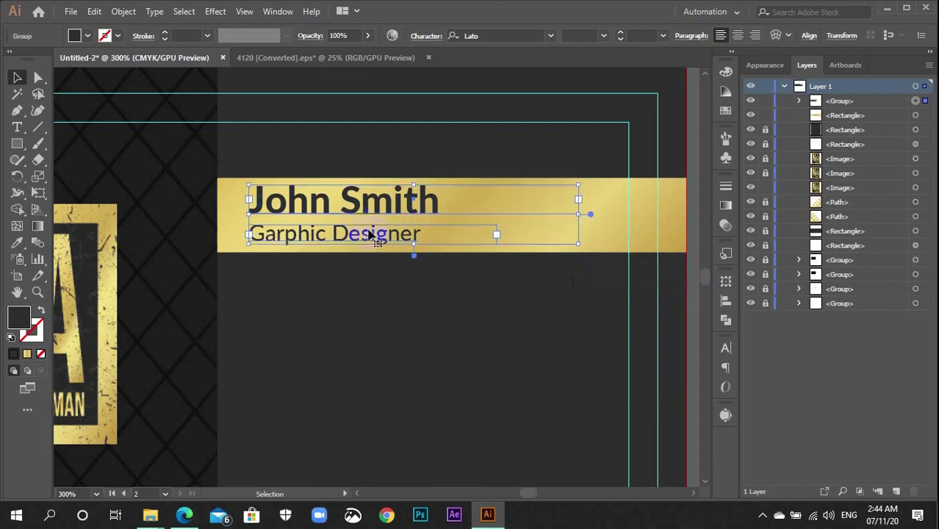
key("Down")
key("Up")
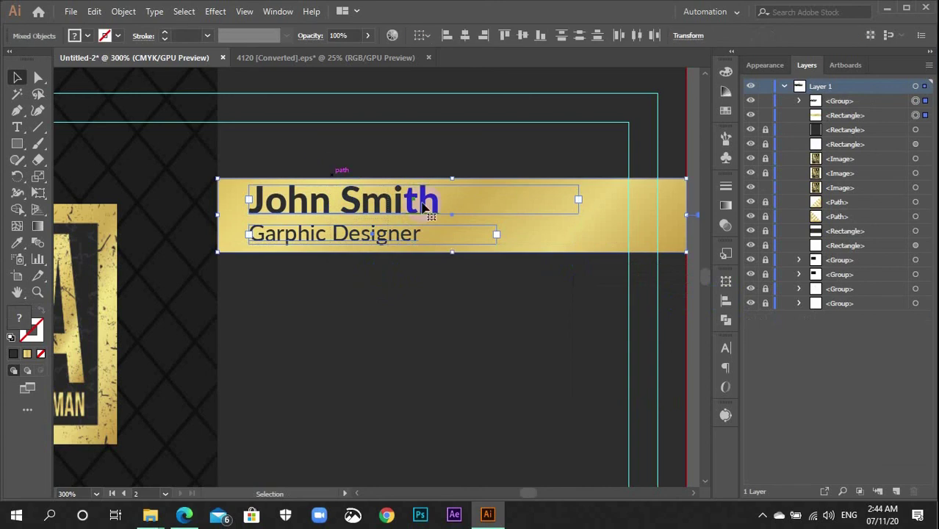
- Vertically align the title block on the gold bar and group them together
left_click(382, 220, "shift")
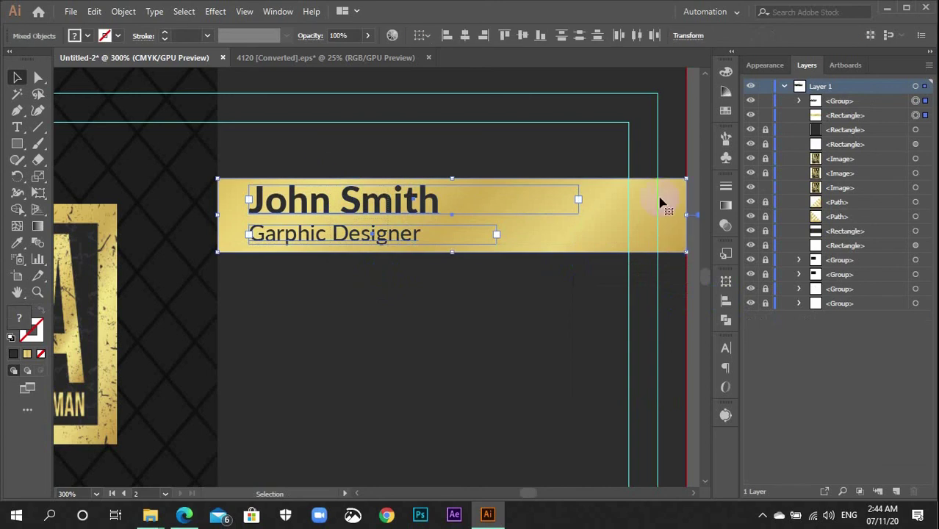
left_click(523, 35)
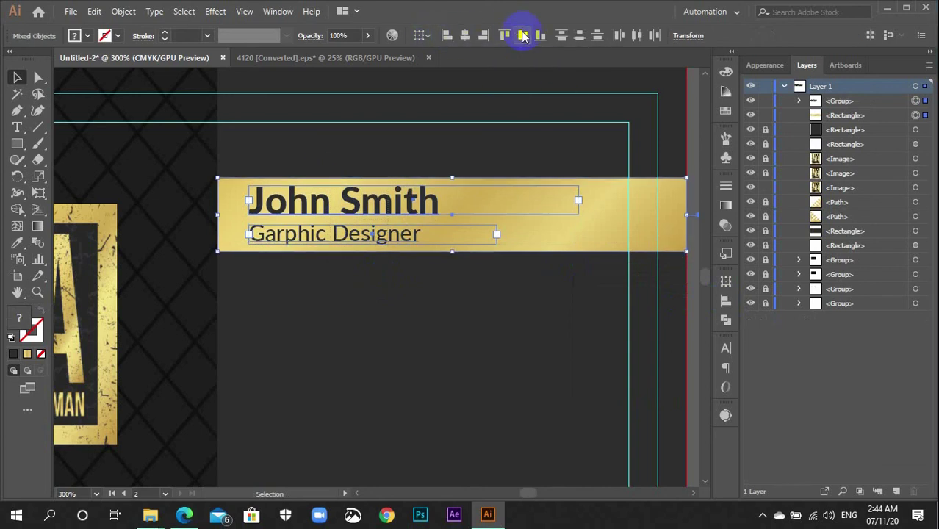
key("ctrl+g")
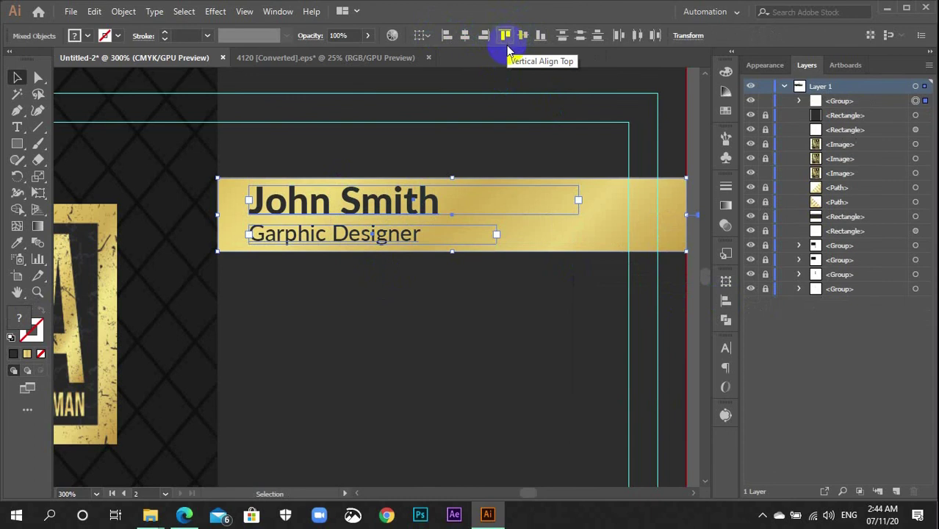
left_click(494, 306)
scroll(494, 305, "down", 2)
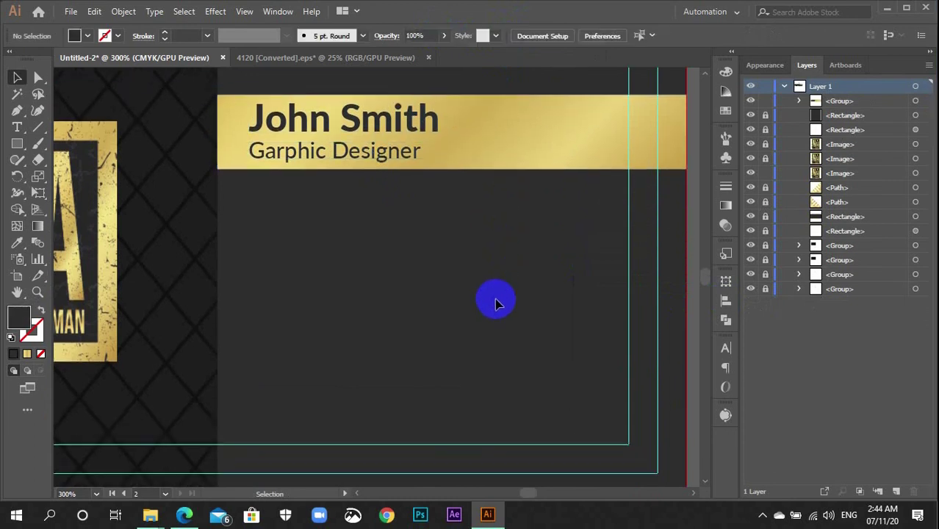
- Create an area text box above the card holding a sample phone number on two lines
scroll(507, 291, "down", 1)
scroll(506, 288, "down", 2)
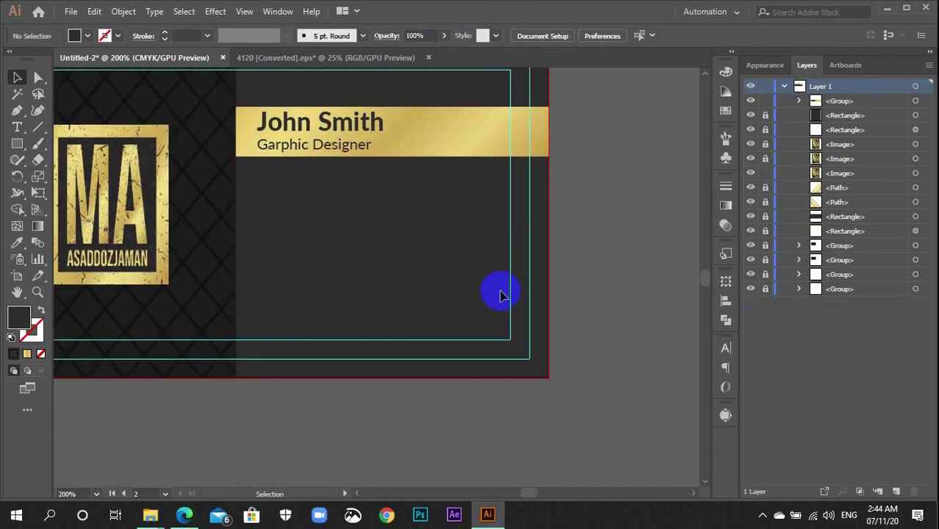
scroll(493, 290, "down", 2)
scroll(448, 268, "up", 2)
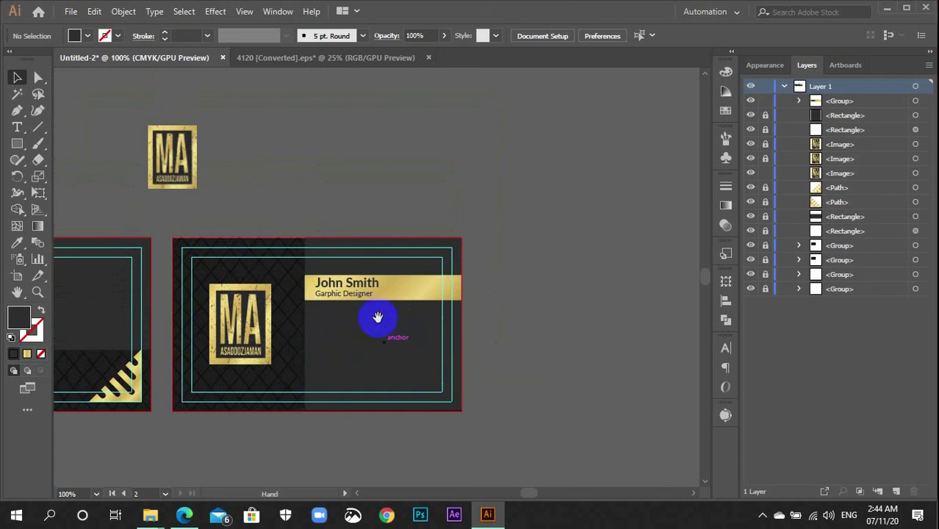
left_click_drag(376, 277, 394, 340)
scroll(397, 338, "up", 3)
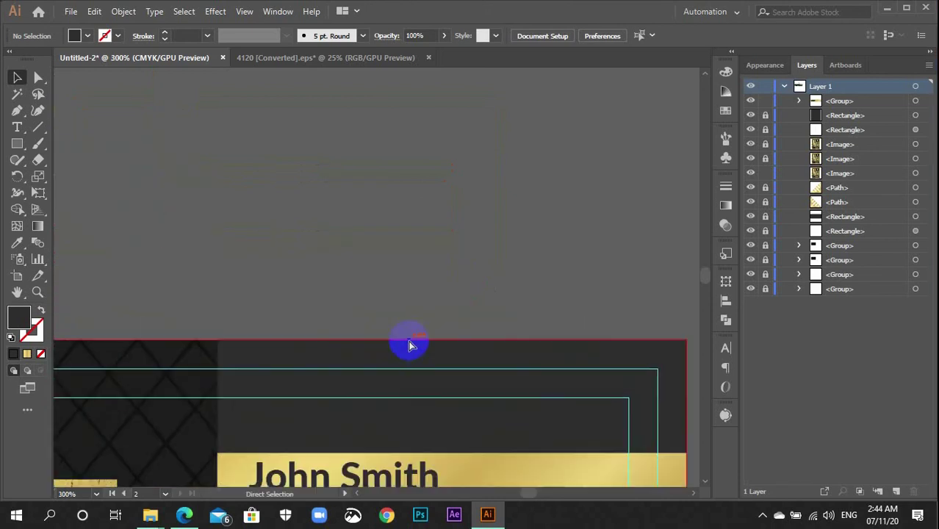
scroll(396, 337, "up", 1)
key("t")
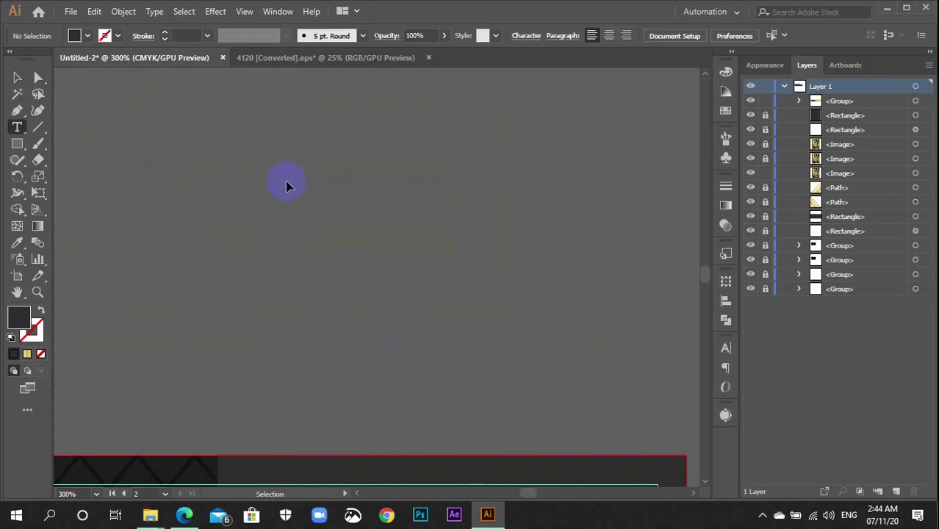
left_click_drag(277, 182, 614, 253)
type("0123")
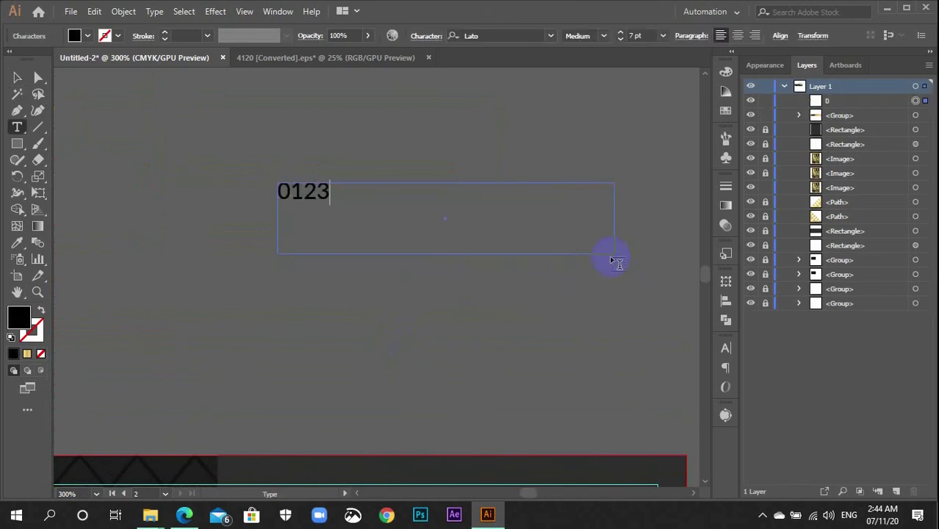
key("BackSpace")
type("3456 789")
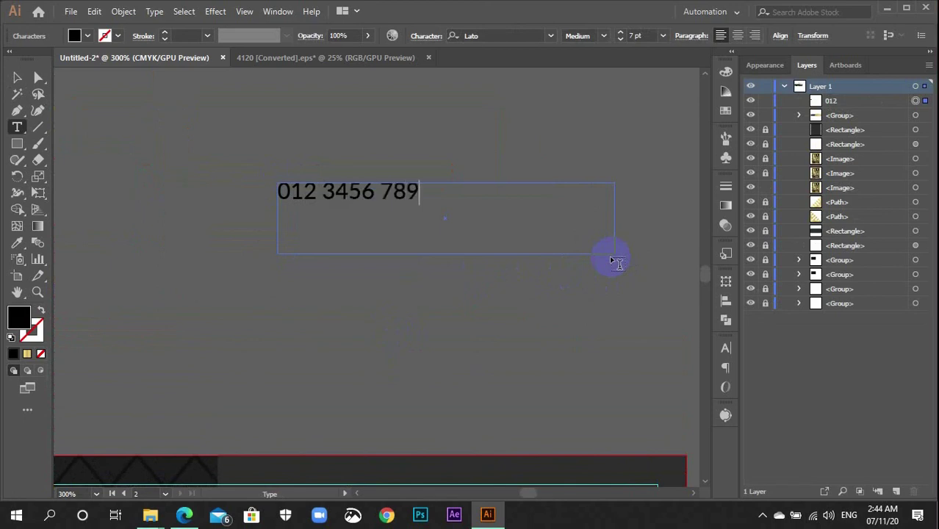
type("0")
key("Return")
type("0")
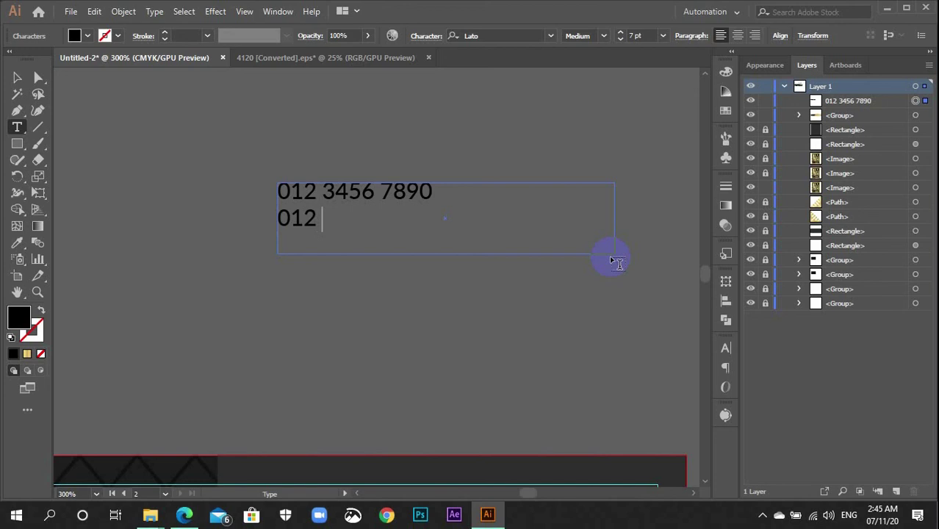
type("12 3456 7890")
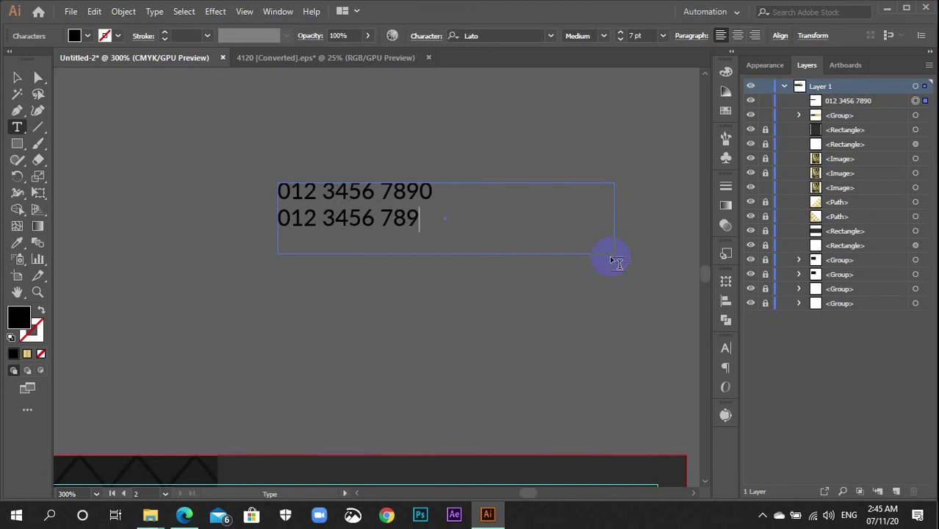
- Trim the number box to two lines and duplicate it into three stacked copies
left_click(17, 77)
left_click_drag(450, 253, 471, 228)
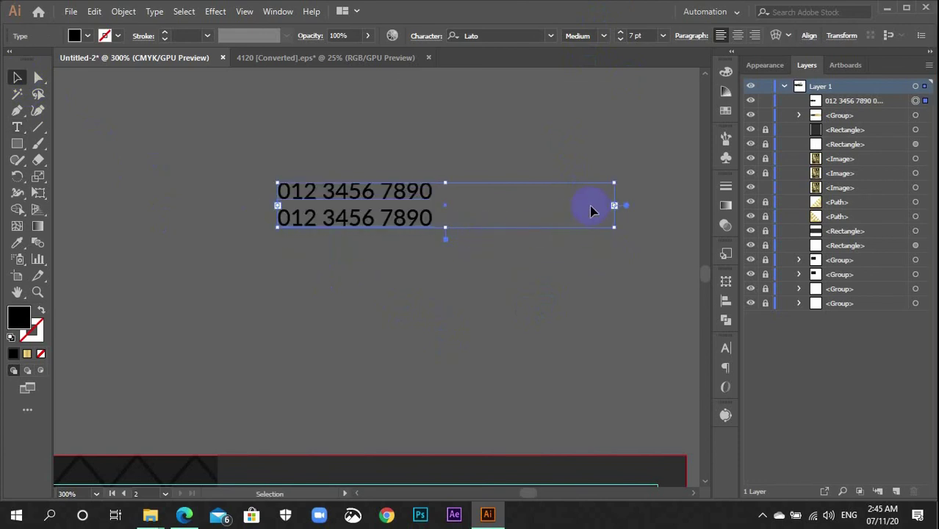
left_click_drag(613, 204, 555, 215)
scroll(569, 246, "down", 3)
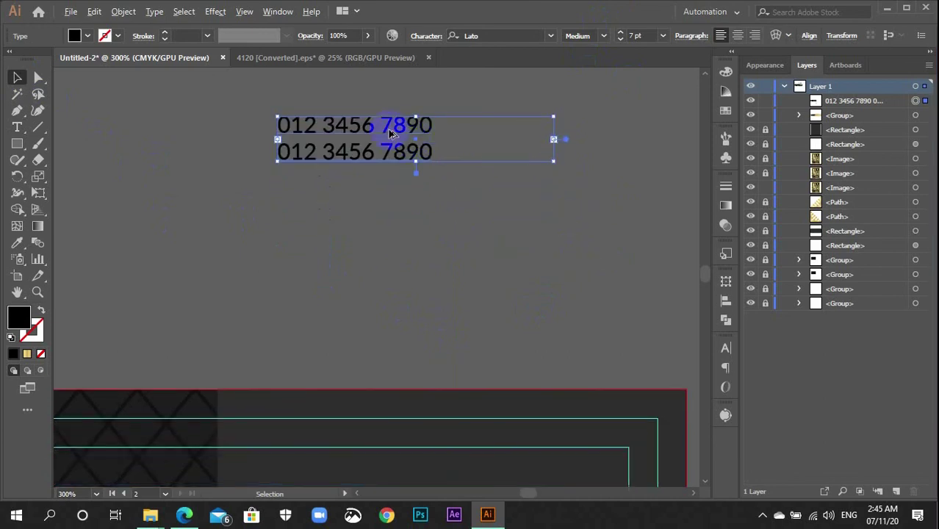
left_click_drag(389, 131, 391, 208)
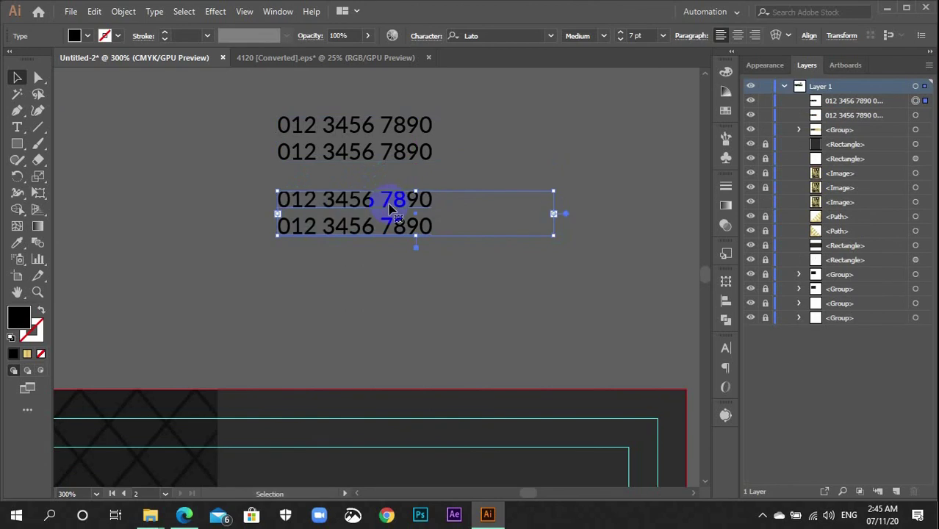
key("ctrl+d")
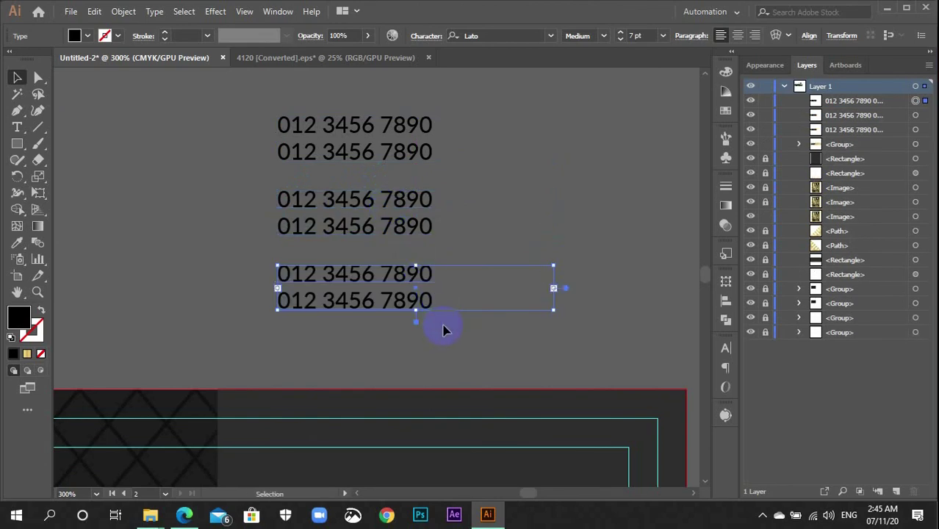
- Delete the extra fourth copy of the number block
key("a")
scroll(445, 327, "down", 3)
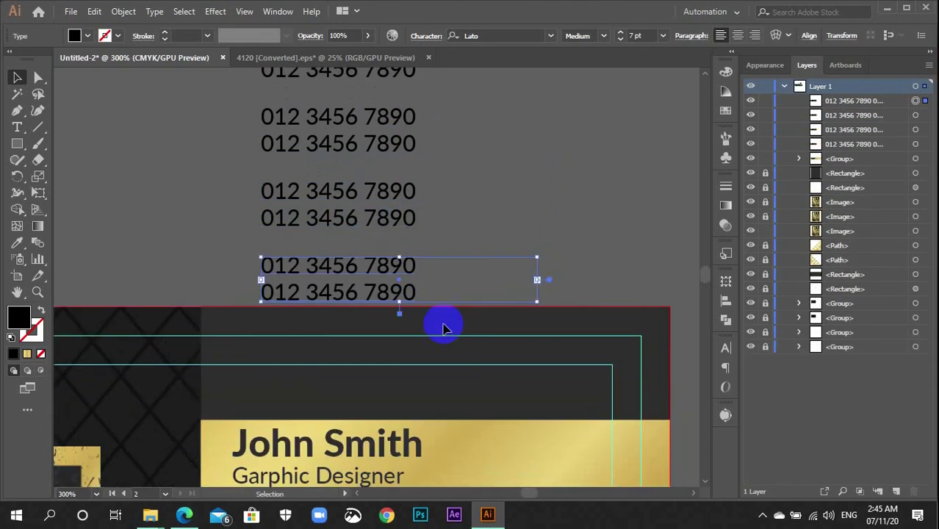
key("Delete")
scroll(377, 284, "up", 2)
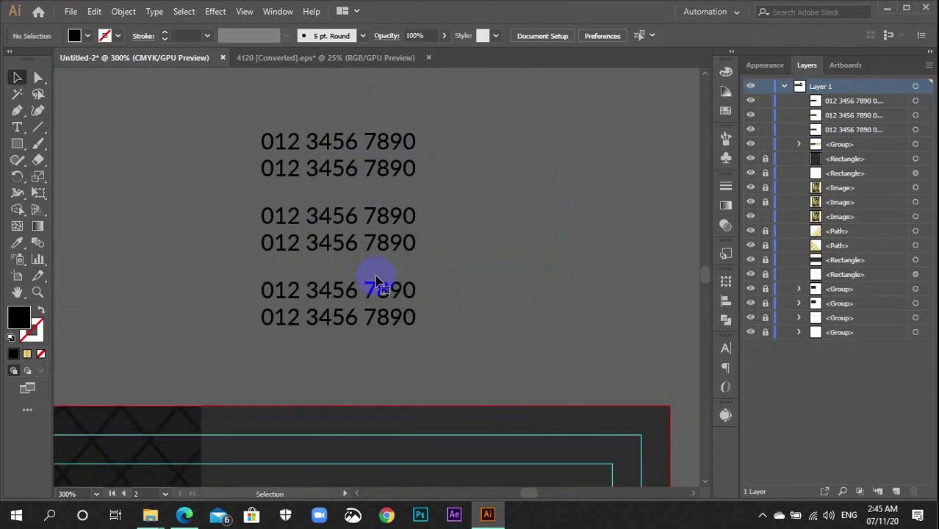
left_click(358, 214)
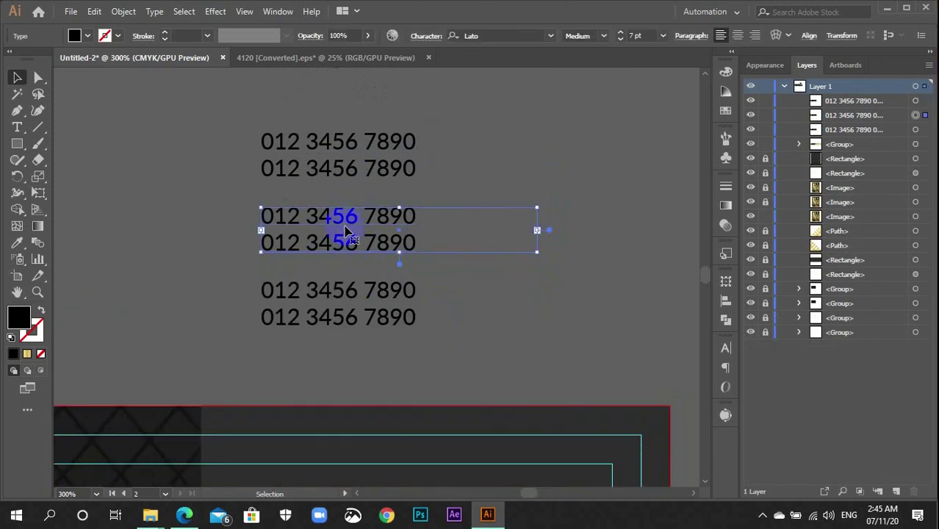
key("t")
left_click(381, 206)
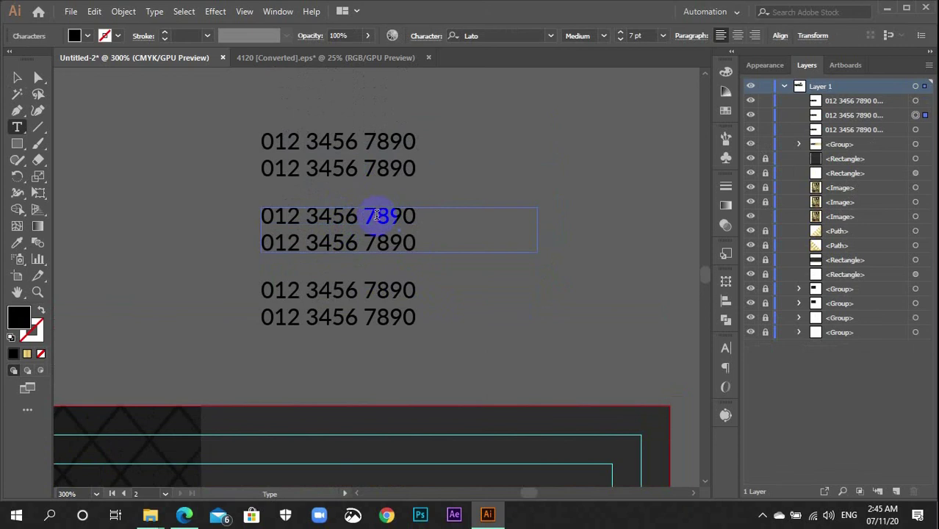
key("ctrl+a")
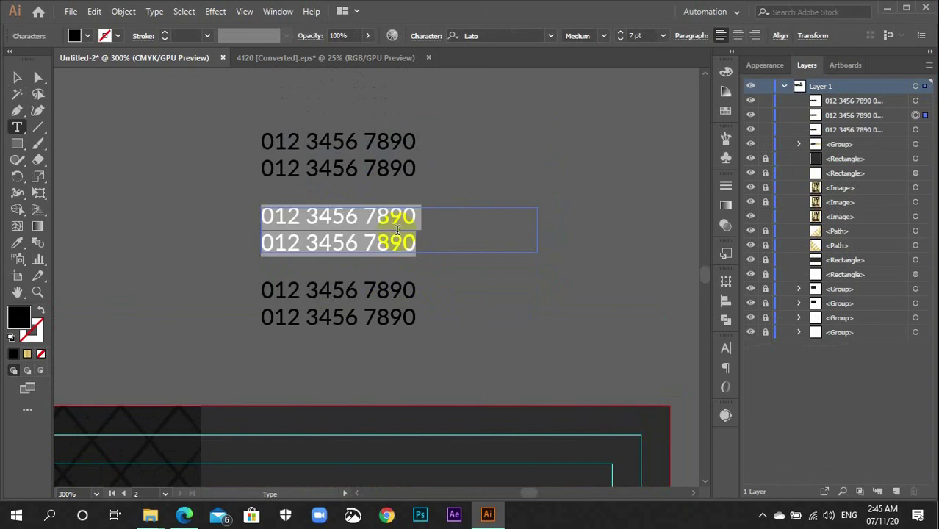
key("BackSpace")
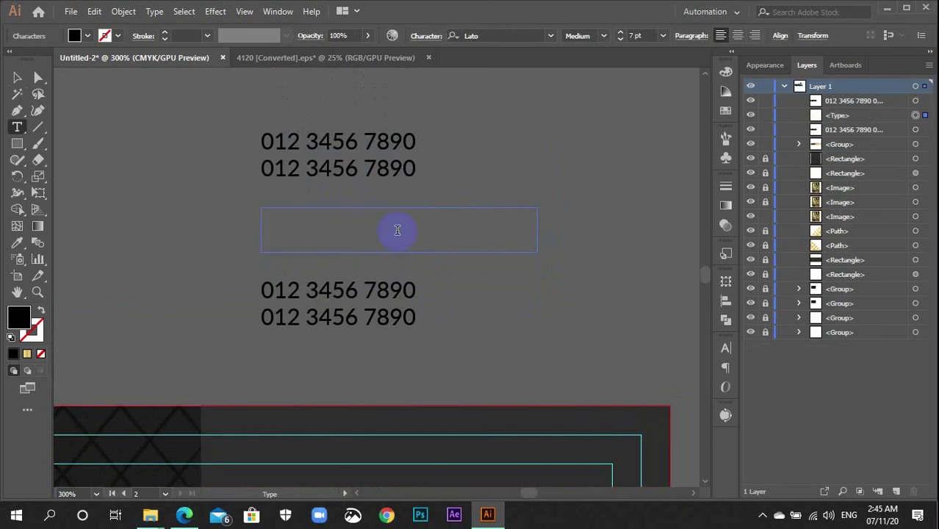
type("urma")
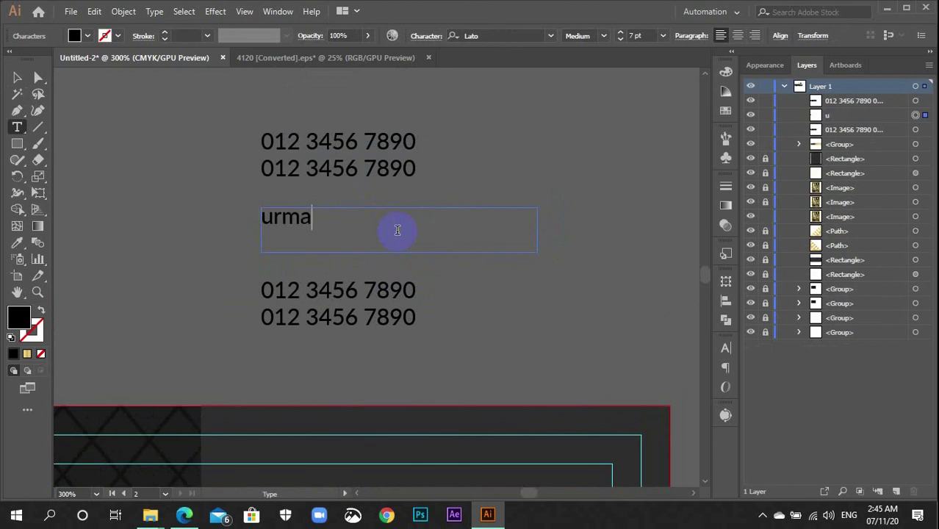
type("il@g")
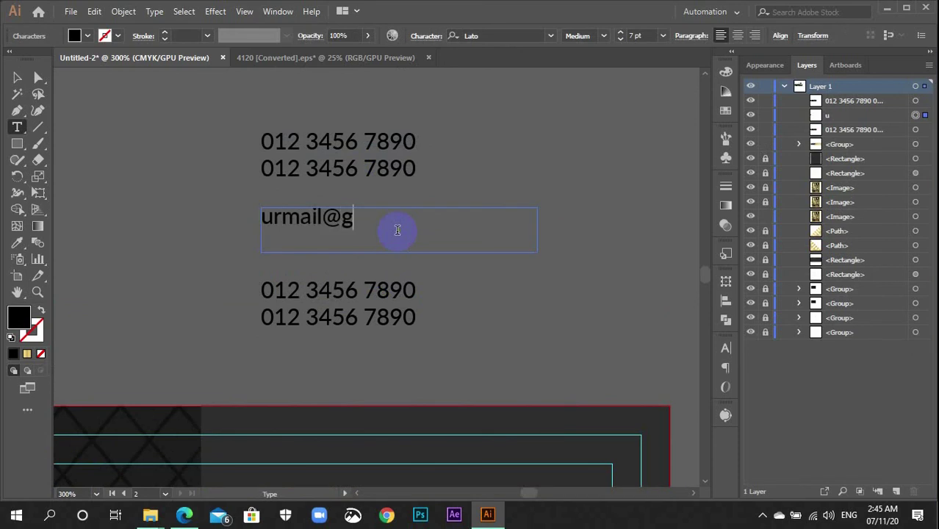
type("msail")
key("BackSpace")
type("ail.com")
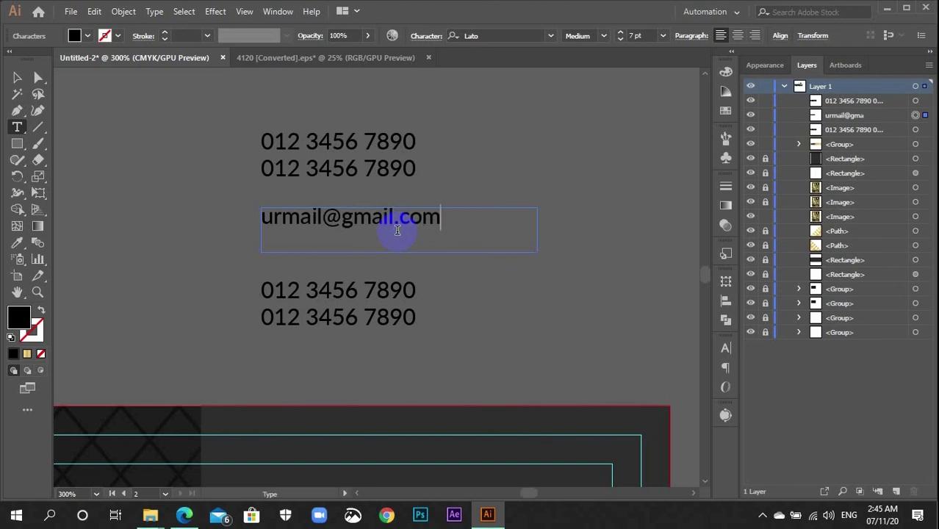
key("Return")
type("urwebsite")
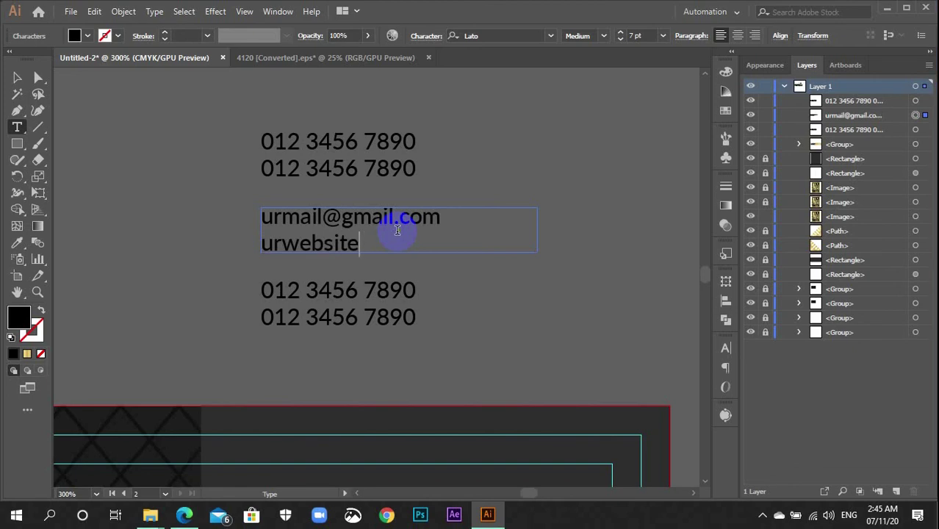
type(".co")
key("Left")
key("Left")
key("Left")
type("www.")
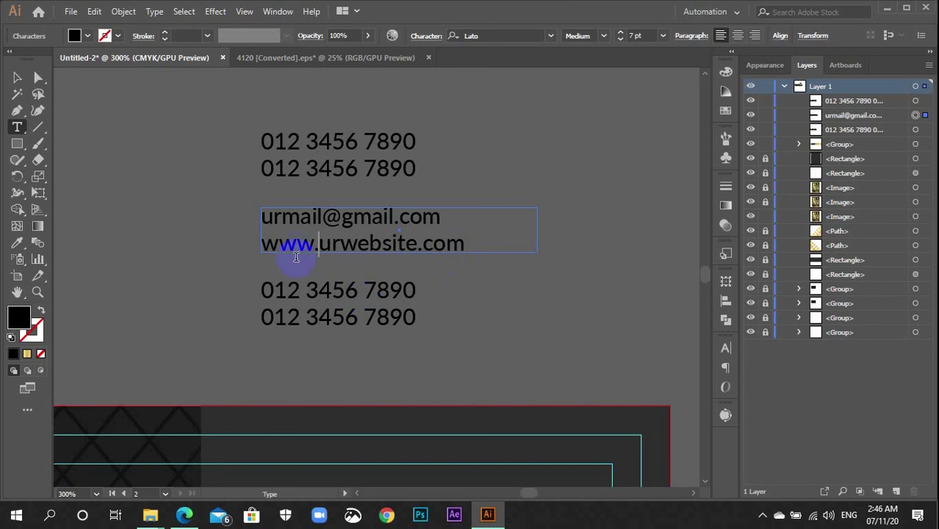
- Replace the bottom block's numbers with a two-line sample postal address
left_click(332, 290)
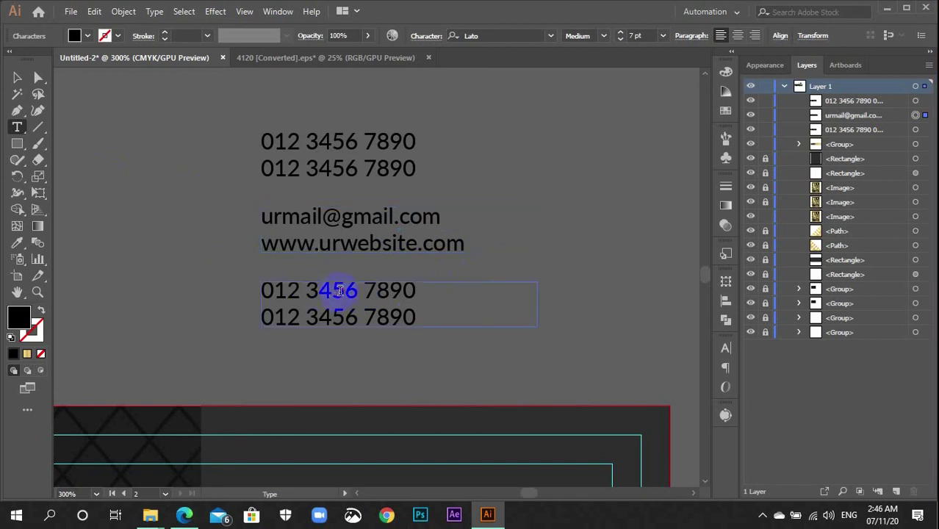
key("ctrl+a")
key("BackSpace")
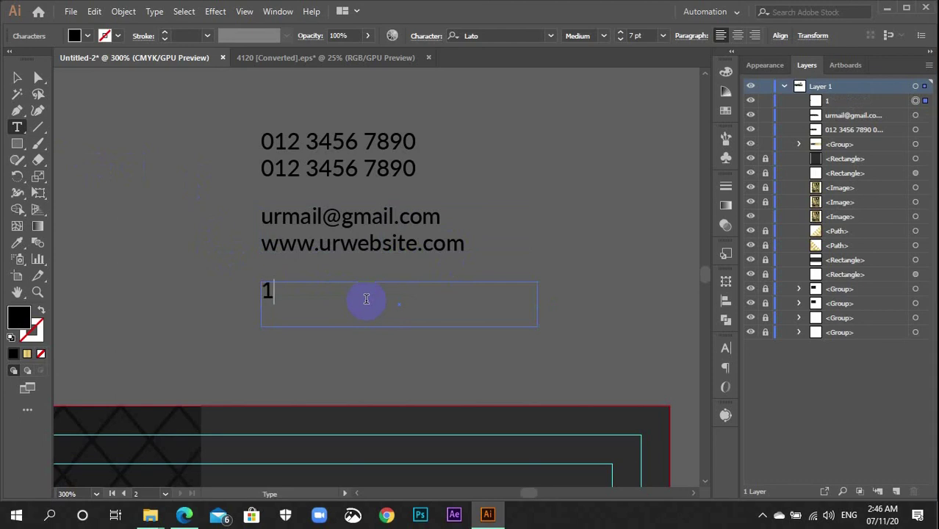
type("6, ")
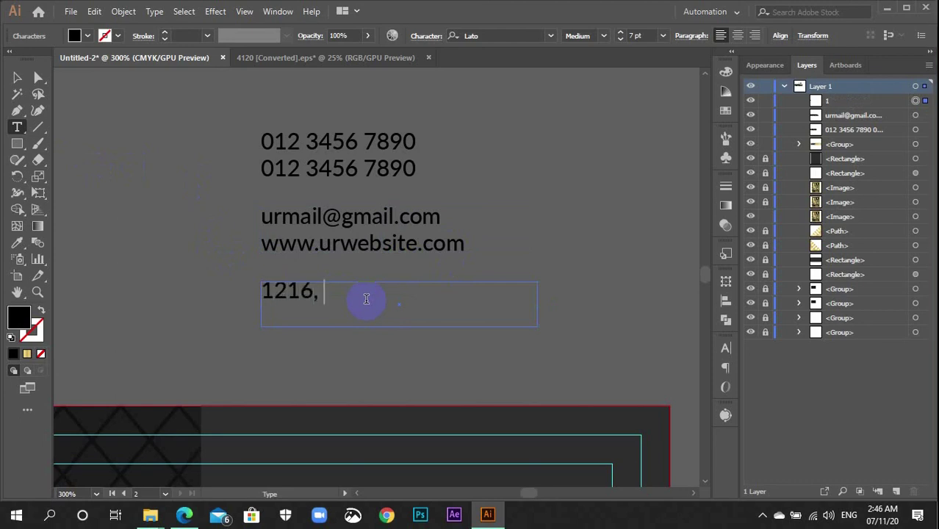
type("Street View")
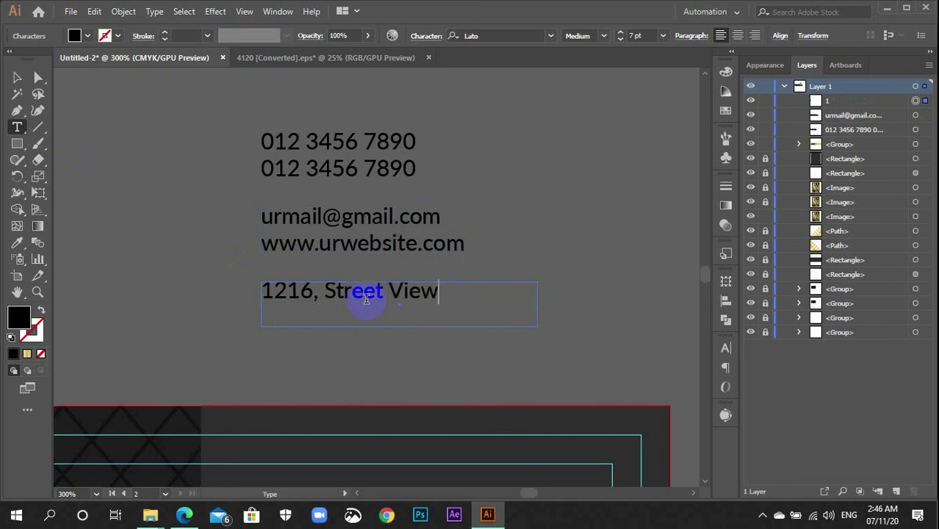
type(",.")
key("BackSpace")
key("Return")
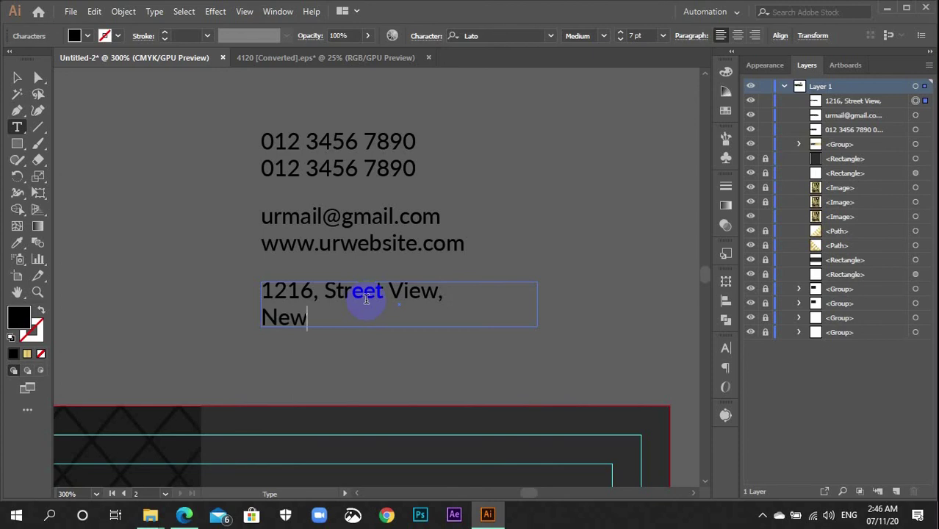
type("ork")
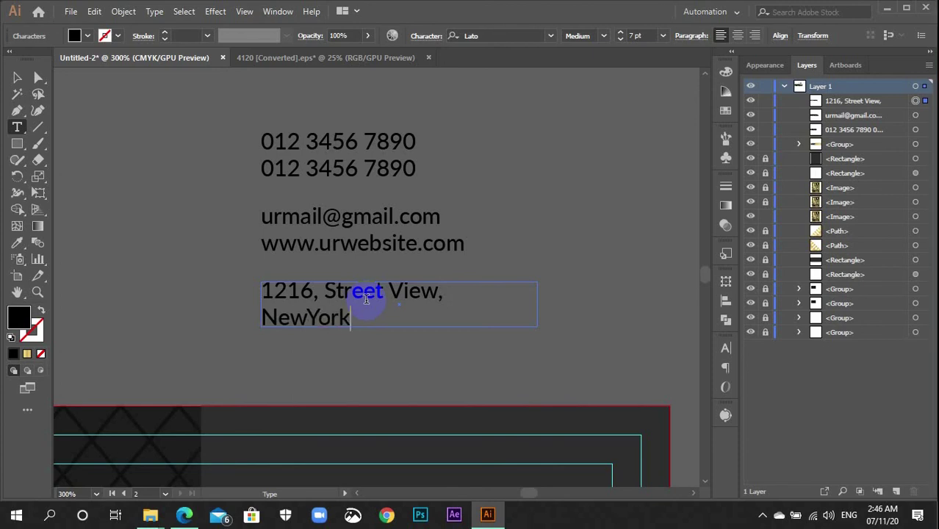
type(", USA.")
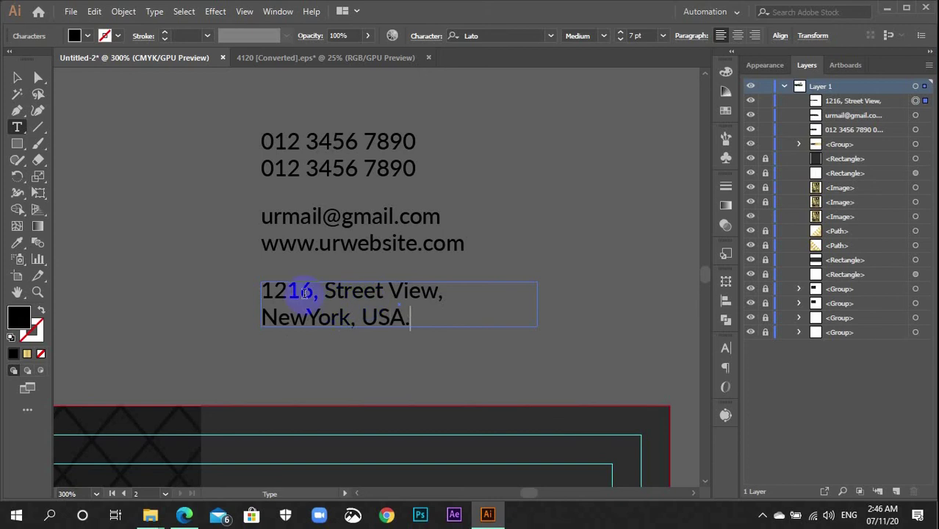
- Exit text editing and select all three contact text blocks
left_click(16, 77)
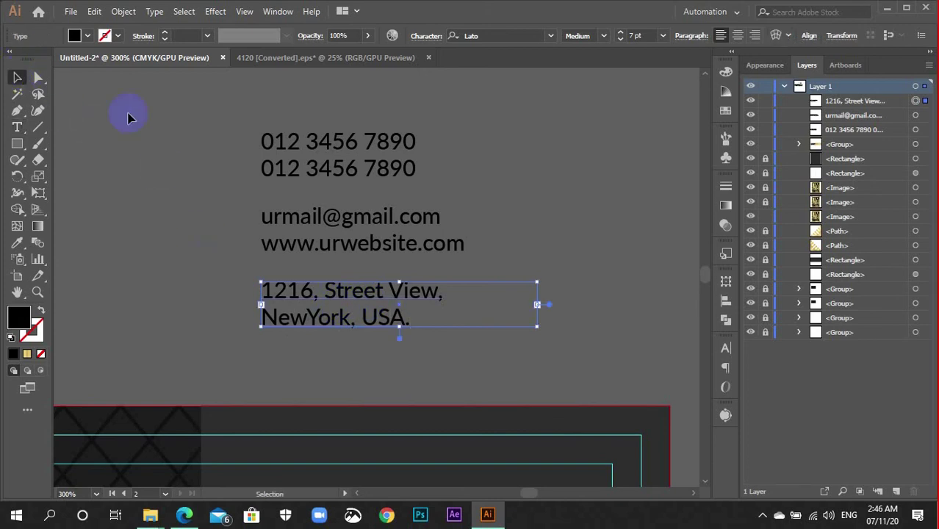
left_click(177, 174)
scroll(184, 154, "down", 2)
scroll(193, 147, "up", 2)
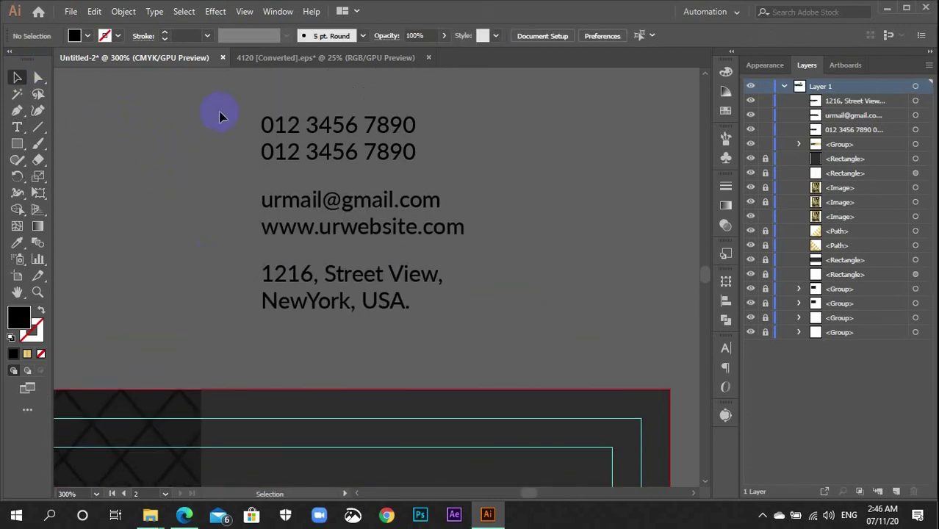
left_click(314, 310)
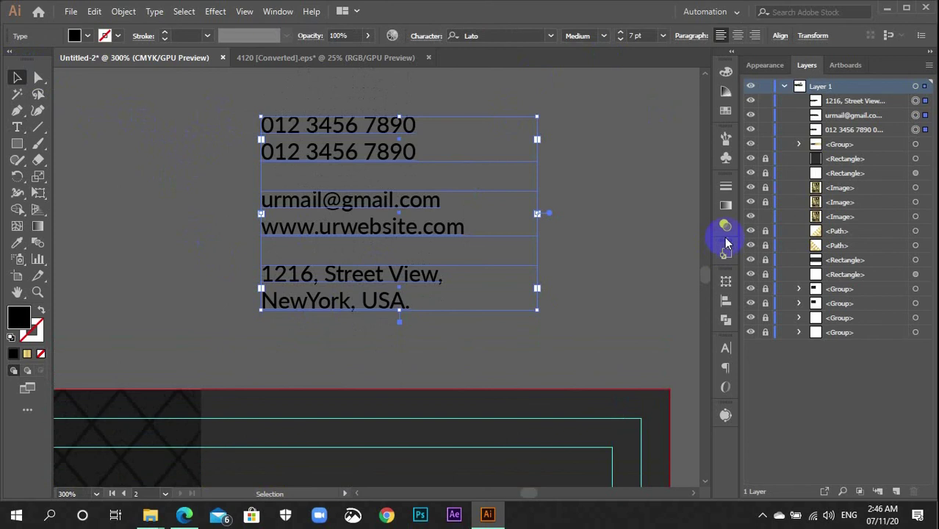
left_click(726, 301)
left_click(565, 312)
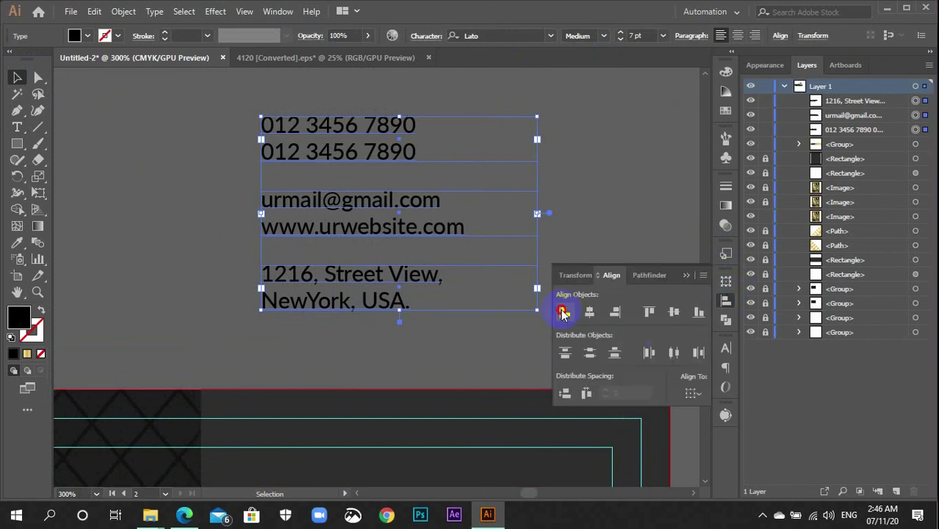
left_click(726, 370)
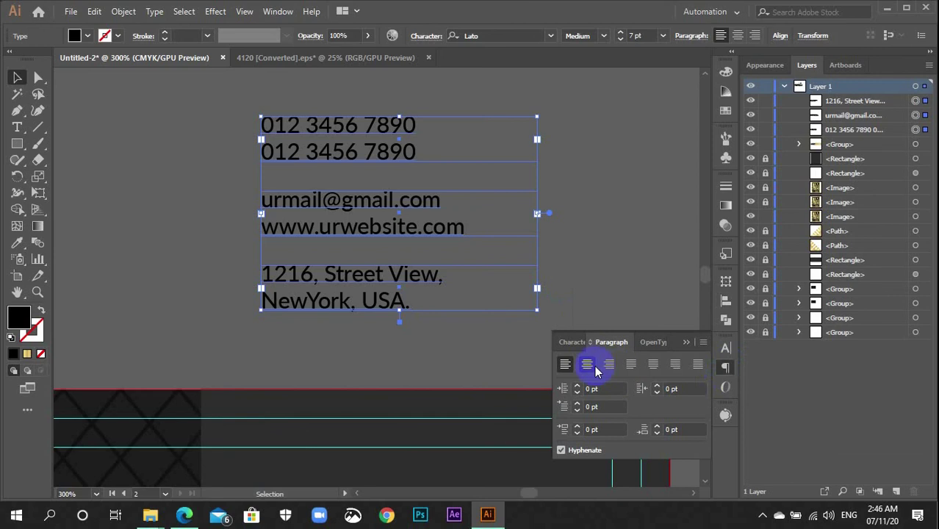
left_click(724, 369)
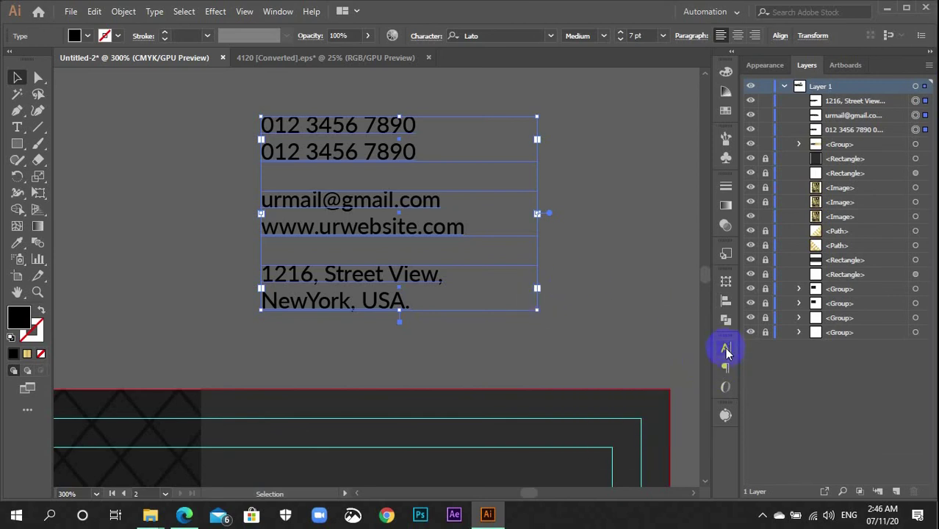
left_click(725, 348)
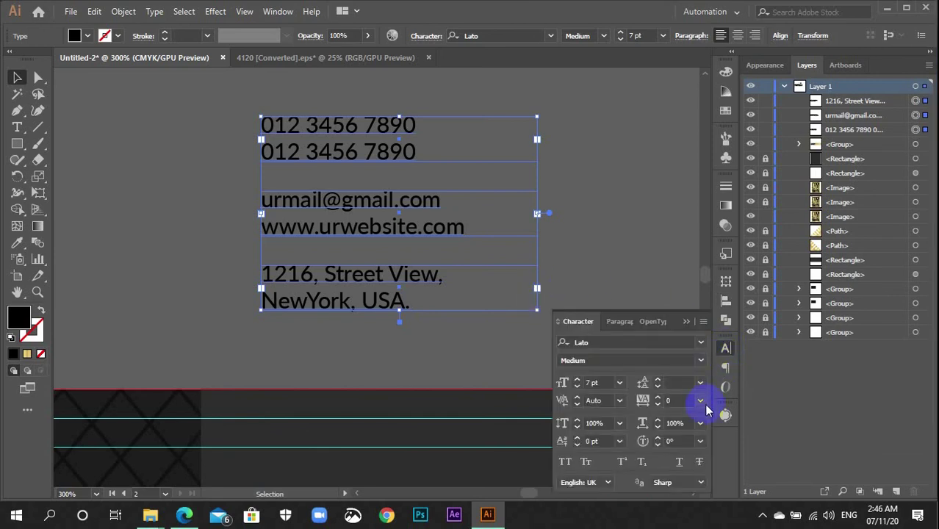
left_click(390, 361)
left_click(292, 147)
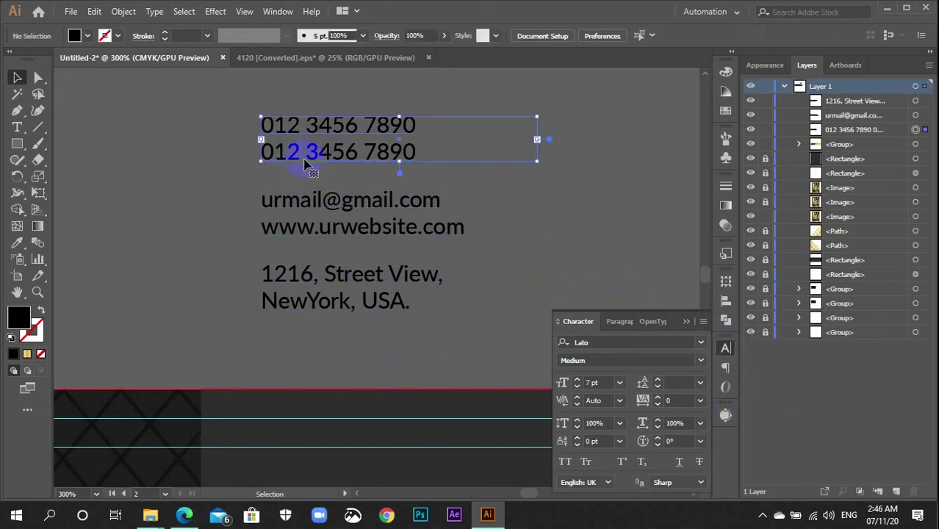
left_click(399, 232)
left_click(401, 303)
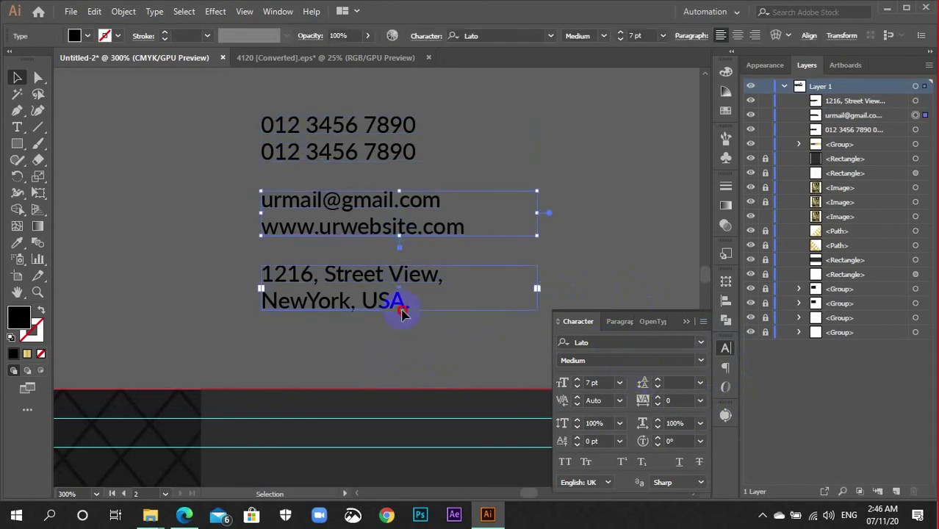
left_click(724, 347)
left_click(355, 176)
left_click(355, 166)
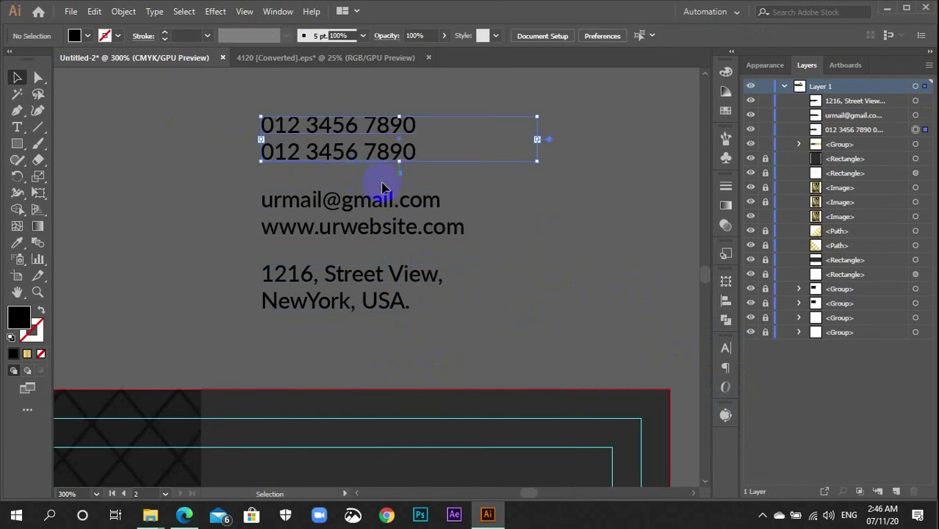
left_click(724, 346)
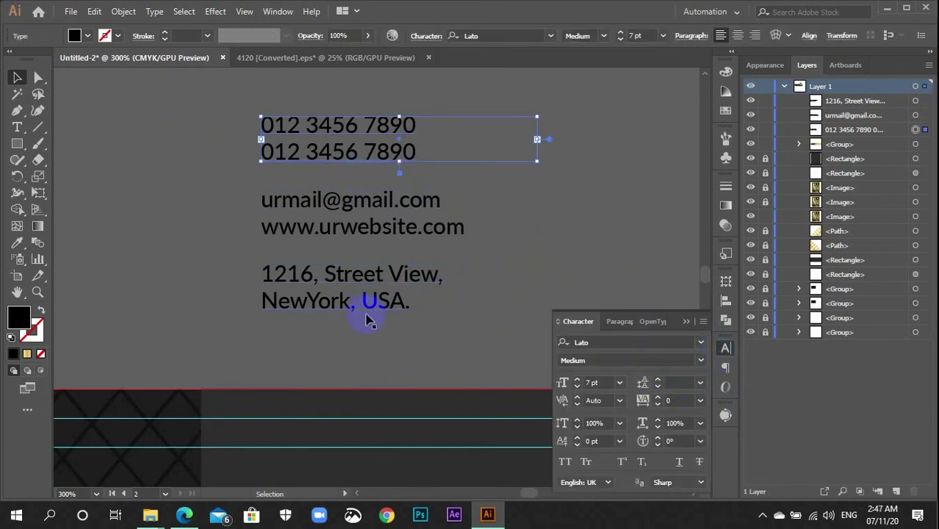
left_click(729, 356)
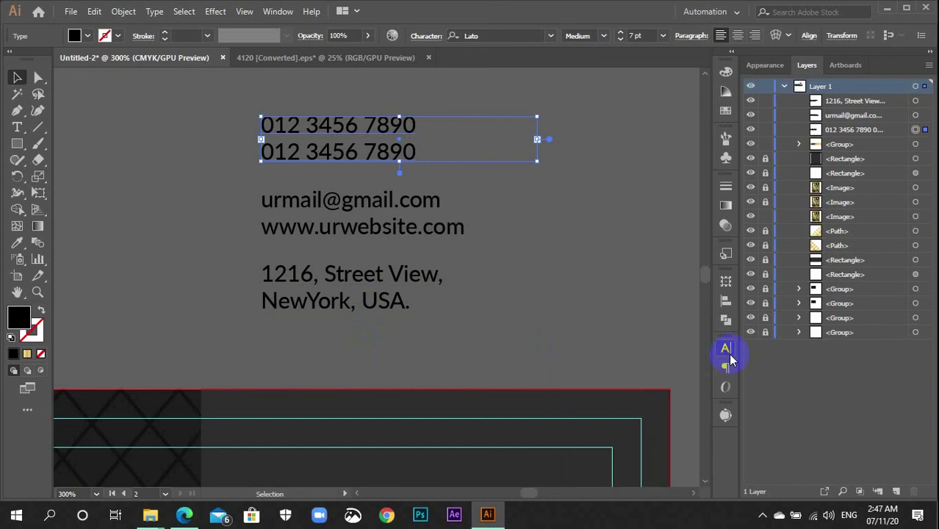
scroll(202, 160, "up", 1)
- Select the phone, email and address texts and colour all three contact lines white
scroll(210, 153, "down", 2)
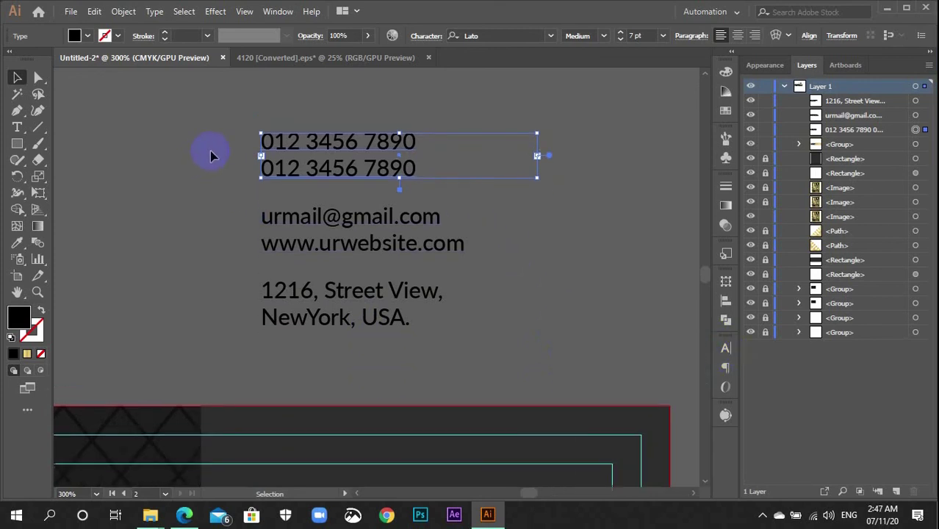
key("ctrl+minus")
key("ctrl+minus")
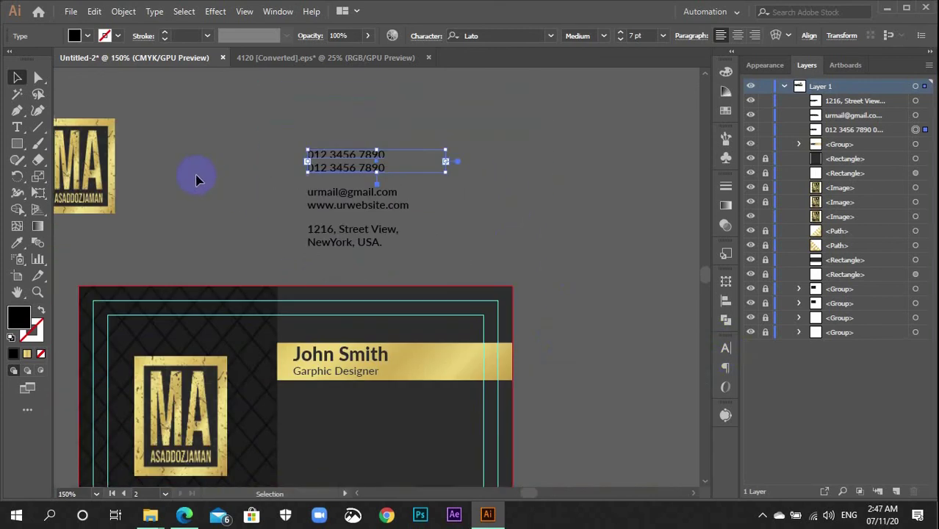
scroll(327, 98, "up", 2)
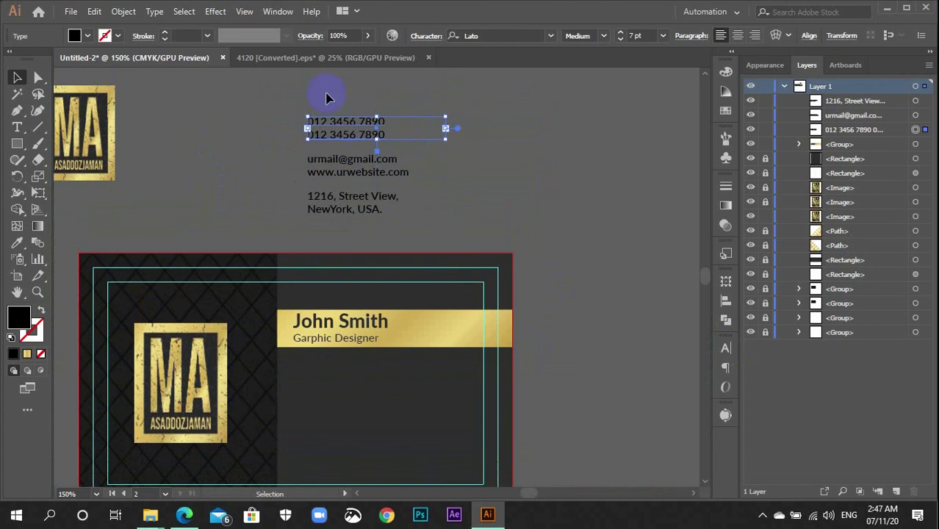
left_click(369, 213, "shift")
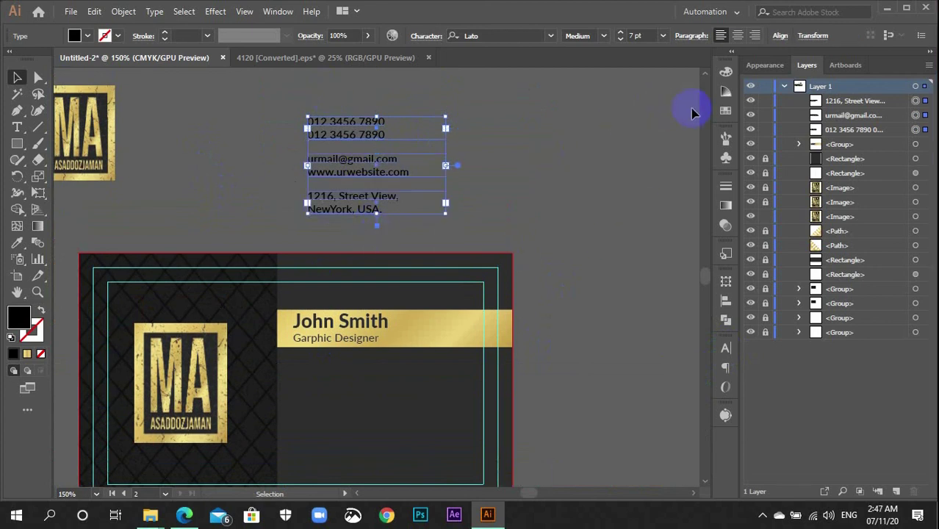
left_click(725, 110)
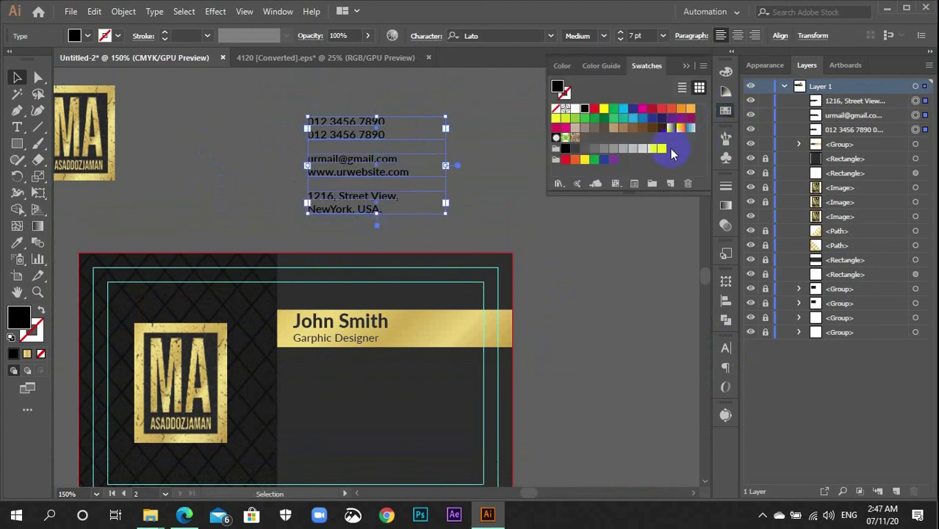
left_click(576, 109)
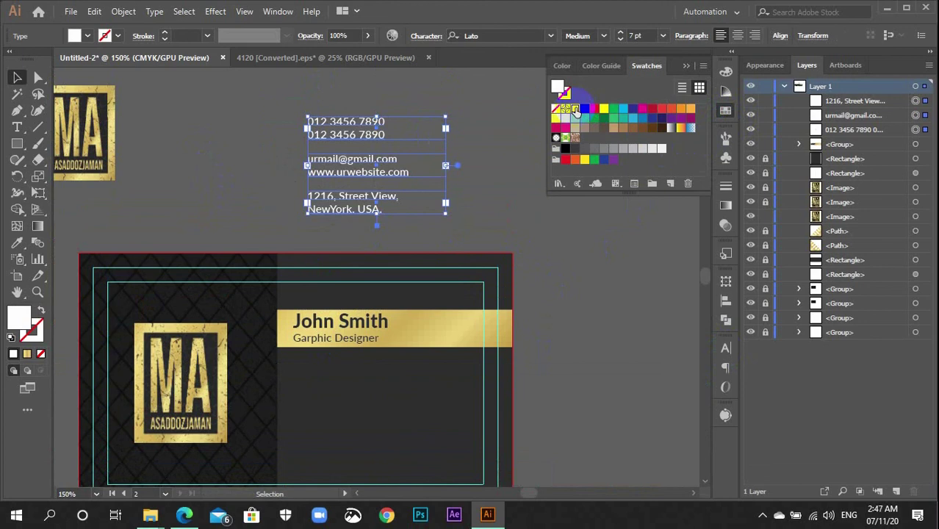
left_click(724, 112)
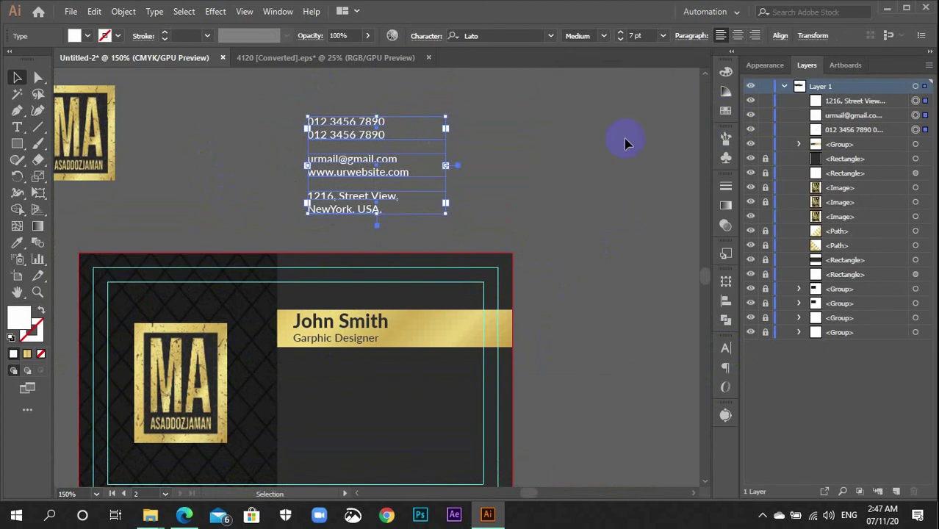
left_click(602, 172)
- Move the three contact text blocks just below the business card, outside the artboard
left_click(309, 134)
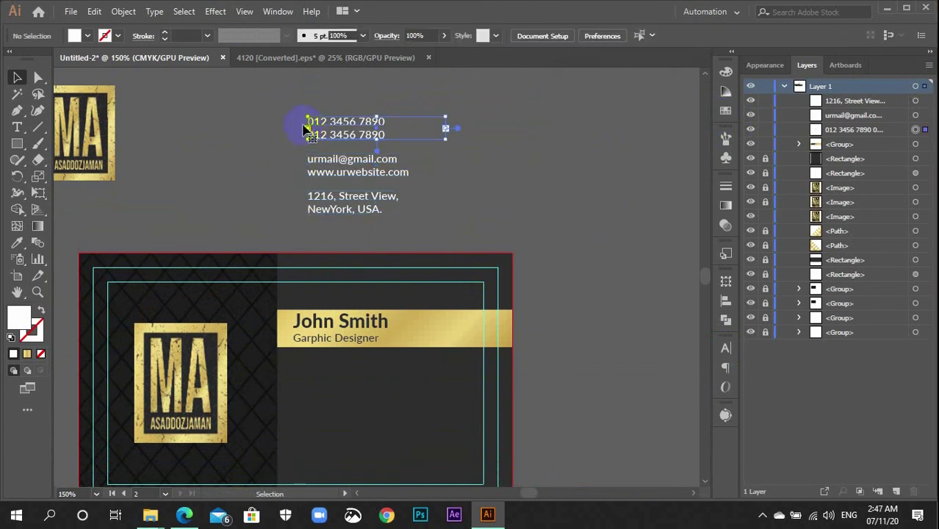
left_click_drag(300, 138, 362, 224)
scroll(356, 209, "down", 2)
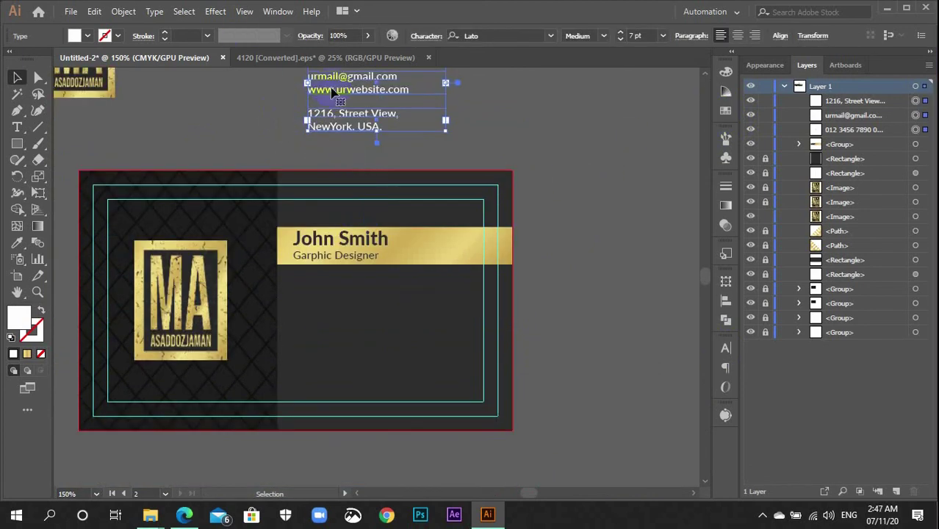
left_click_drag(329, 92, 325, 343)
left_click(588, 293)
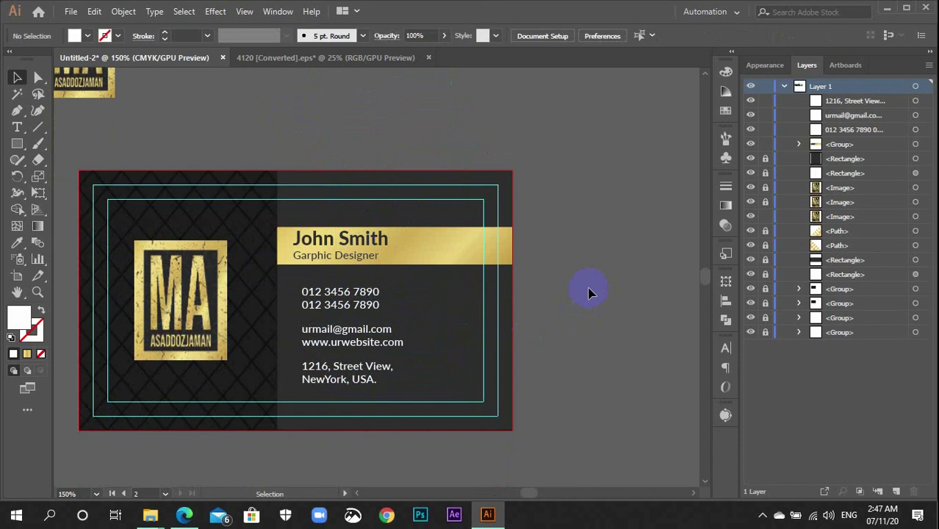
scroll(549, 242, "down", 3)
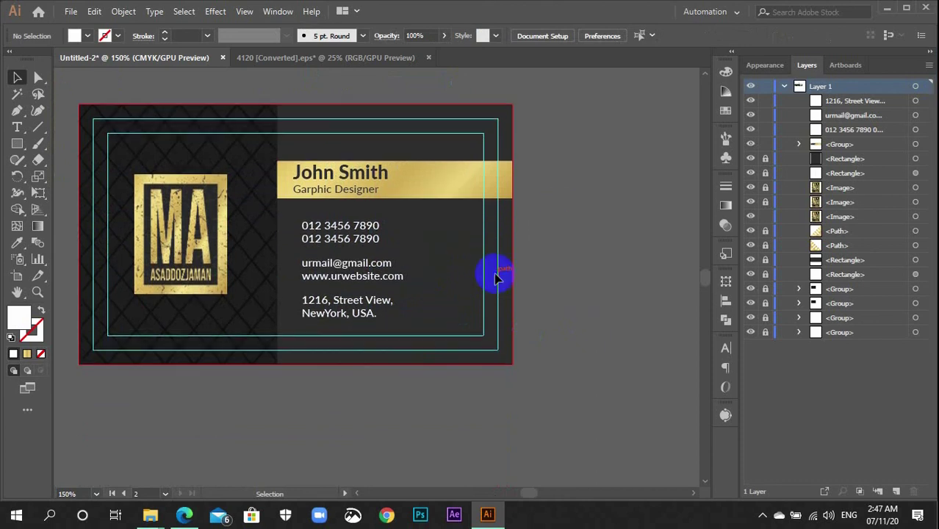
scroll(574, 235, "down", 3)
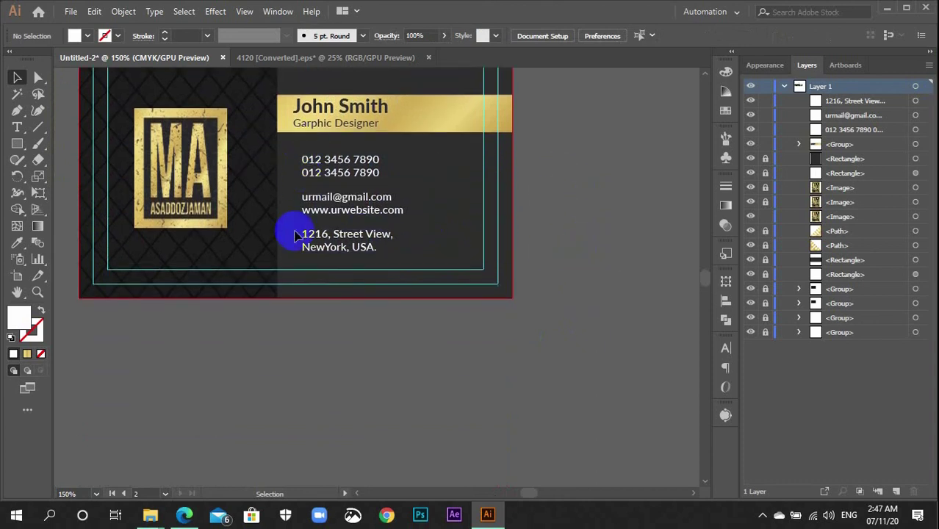
left_click_drag(312, 153, 361, 250)
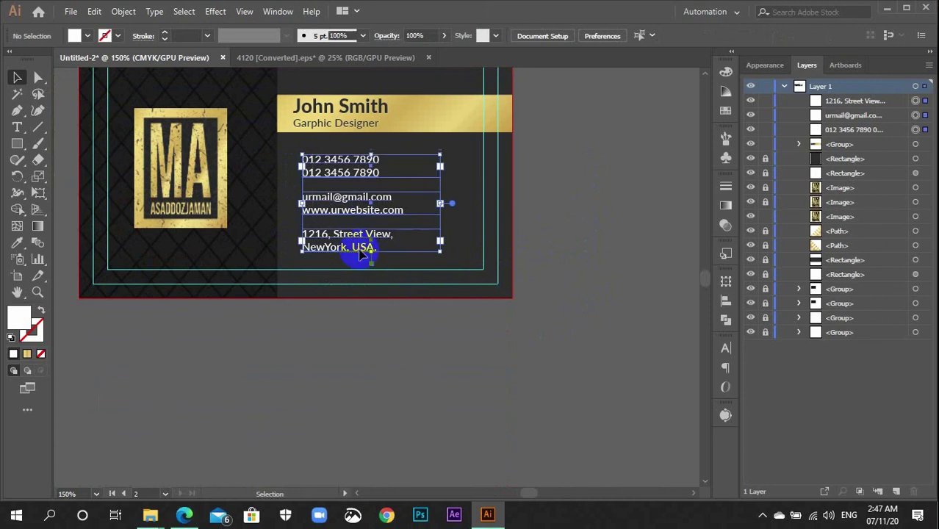
left_click_drag(353, 206, 408, 378)
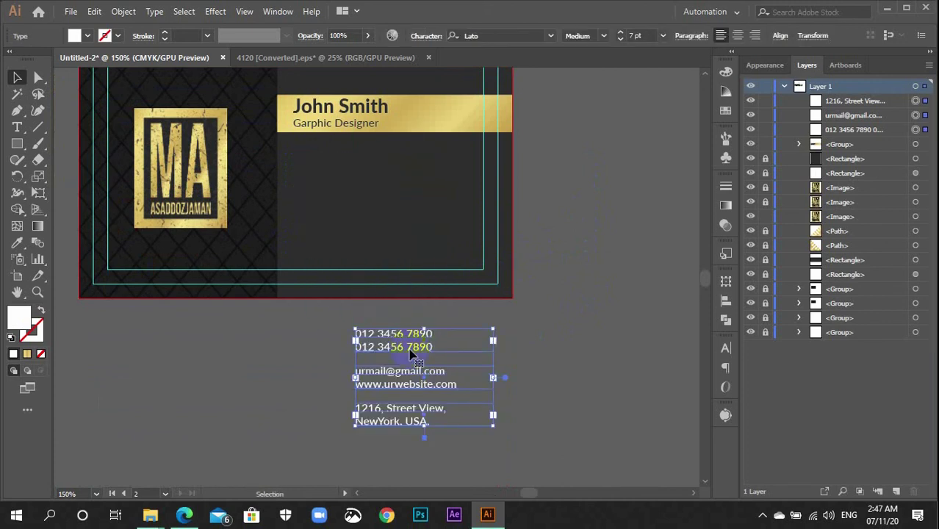
scroll(505, 327, "down", 3)
left_click(494, 284)
scroll(478, 441, "down", 2)
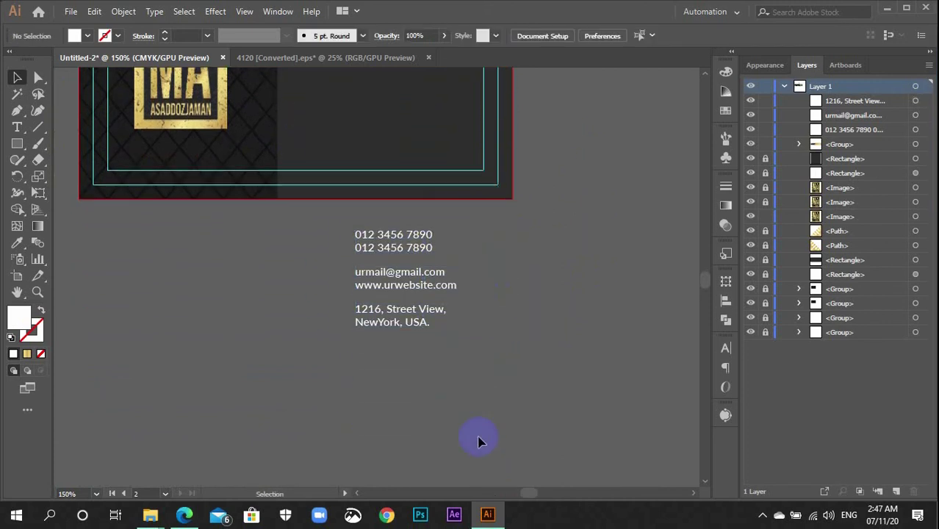
scroll(370, 414, "up", 5)
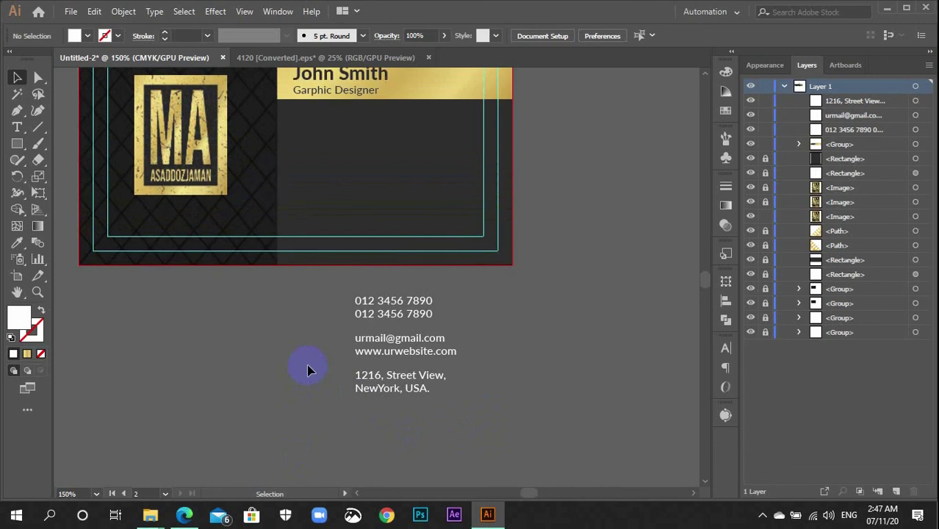
- Open internet.eps from the world map folder's Icons subfolder in Illustrator
mouse_move(162, 520)
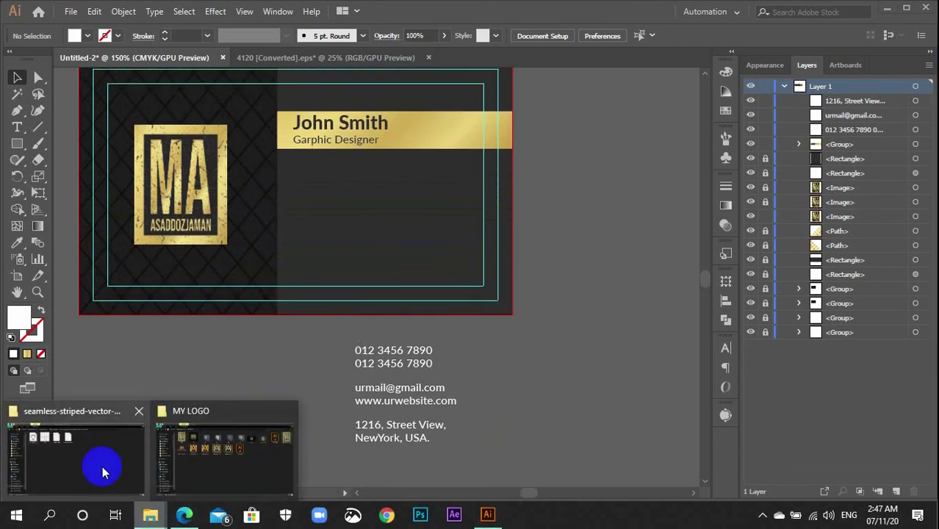
left_click(108, 465)
left_click(11, 45)
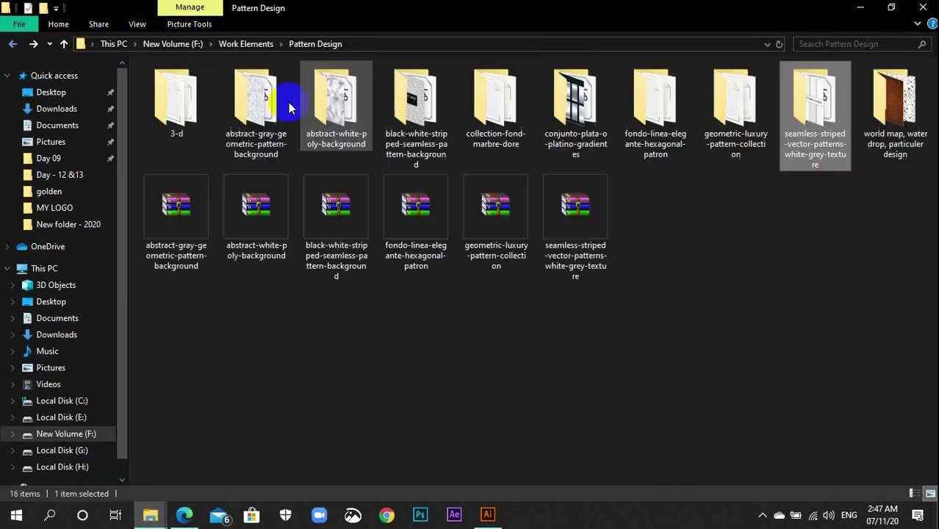
double_click(901, 157)
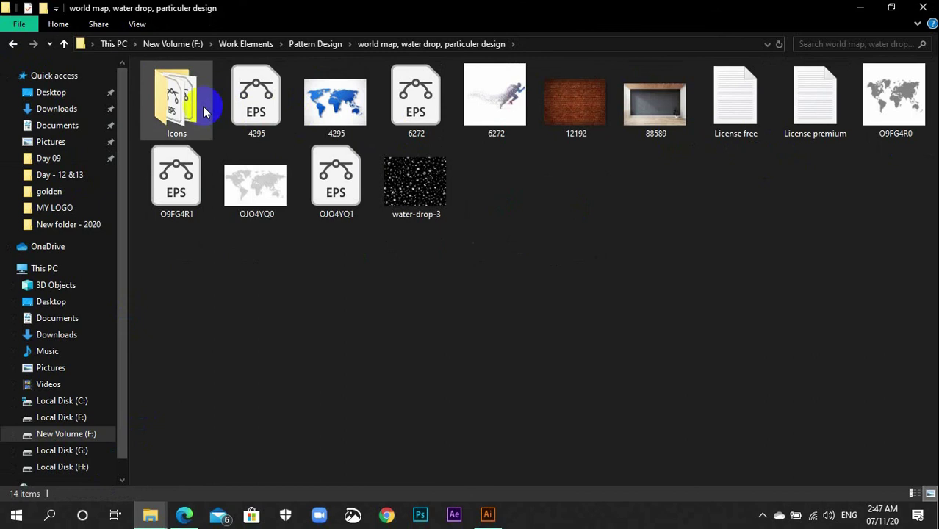
double_click(203, 106)
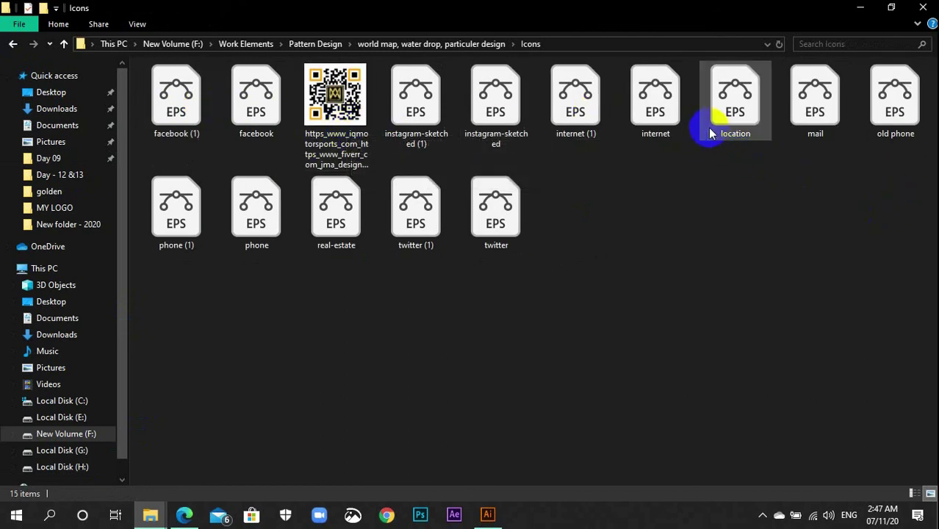
left_click(674, 122)
double_click(673, 117)
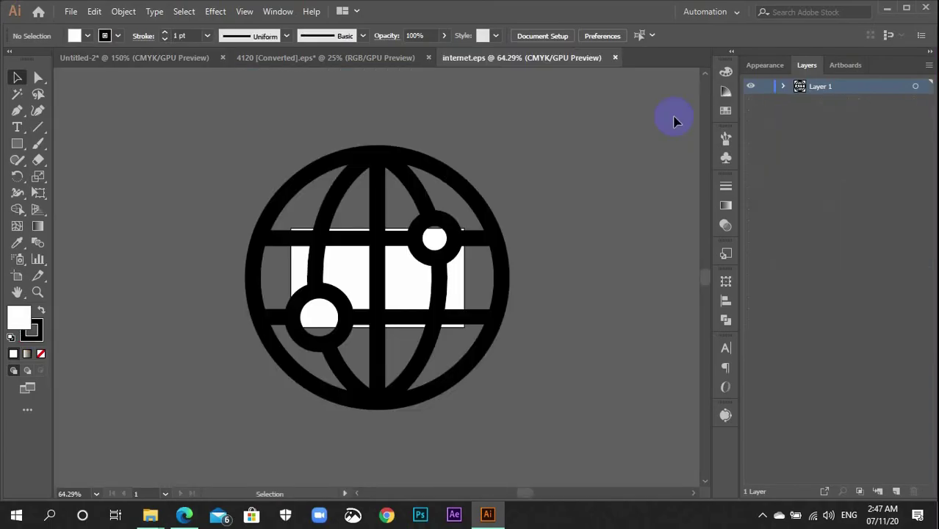
- Close the 4120 [Converted] striped-patterns document without saving
left_click(388, 56)
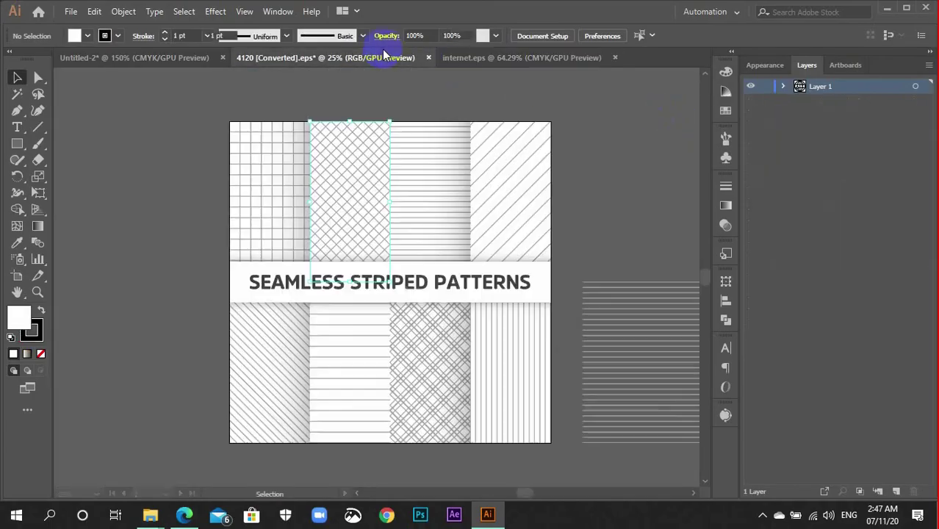
left_click(428, 57)
left_click(538, 277)
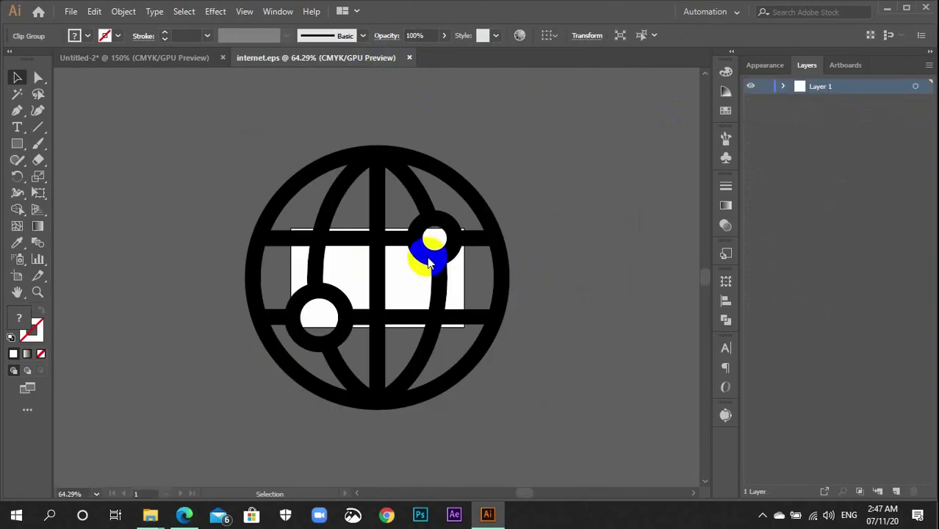
- Open phone (1).eps from the Icons folder, pan it into view, and return to the globe document
mouse_move(150, 514)
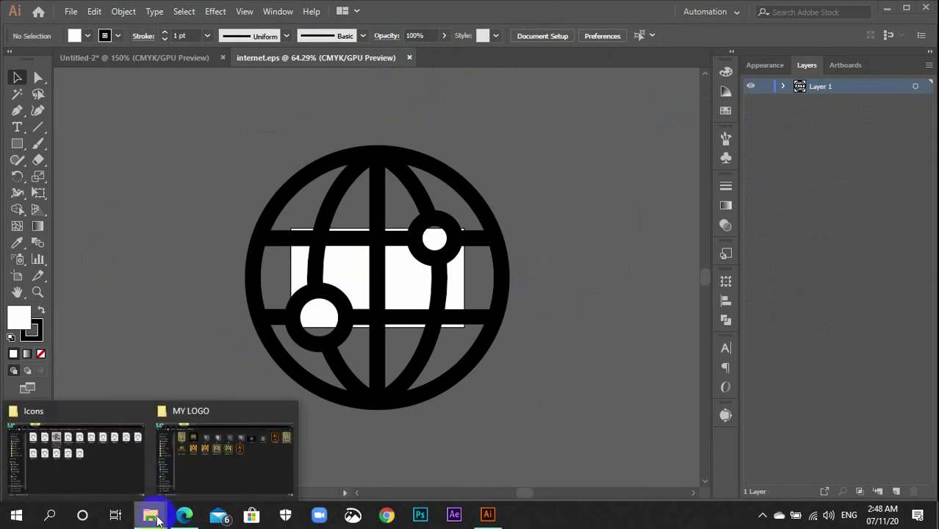
left_click(138, 474)
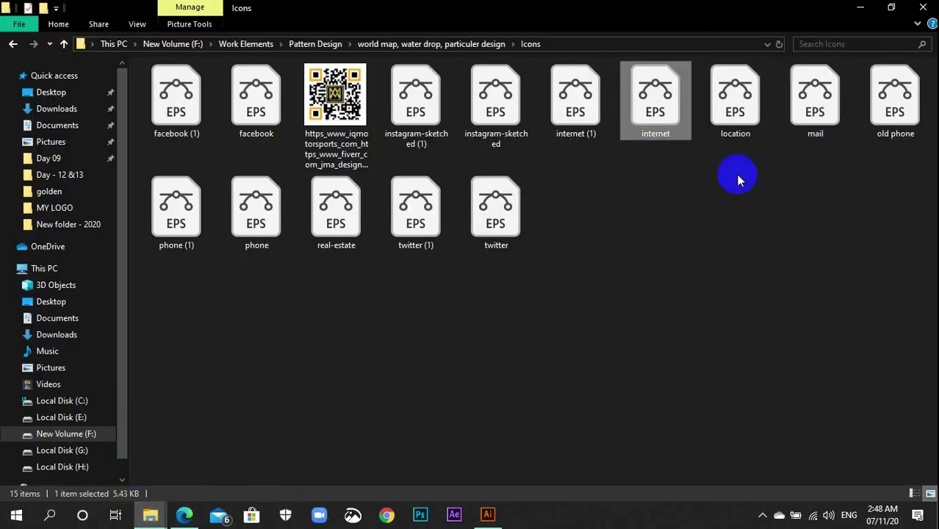
double_click(192, 214)
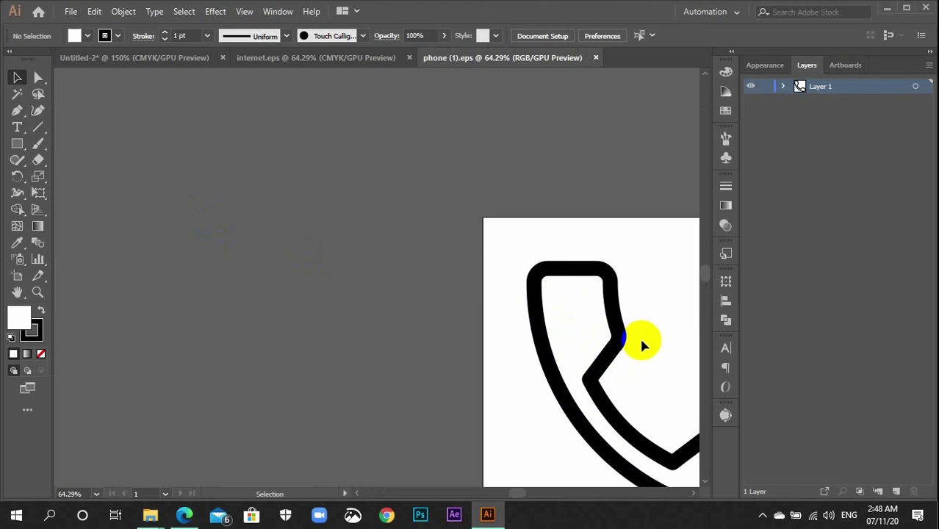
left_click_drag(641, 335, 427, 283)
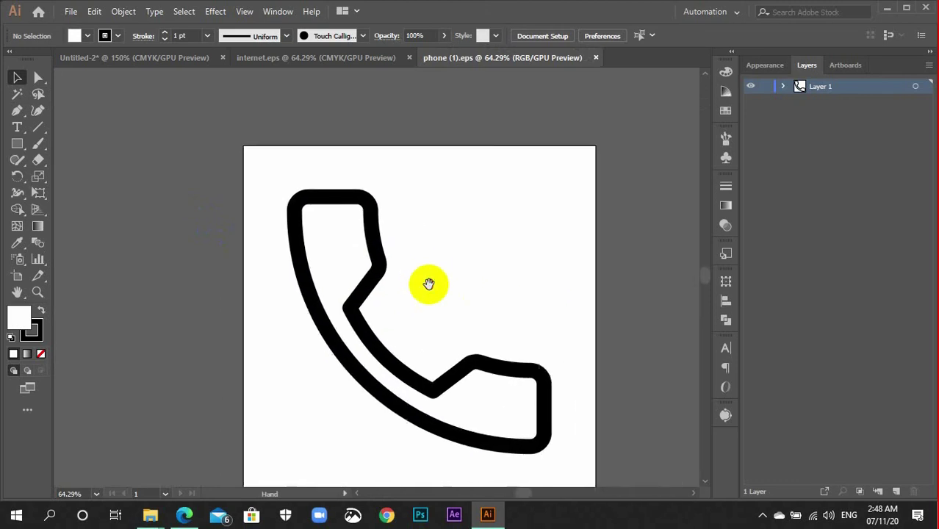
left_click(351, 57)
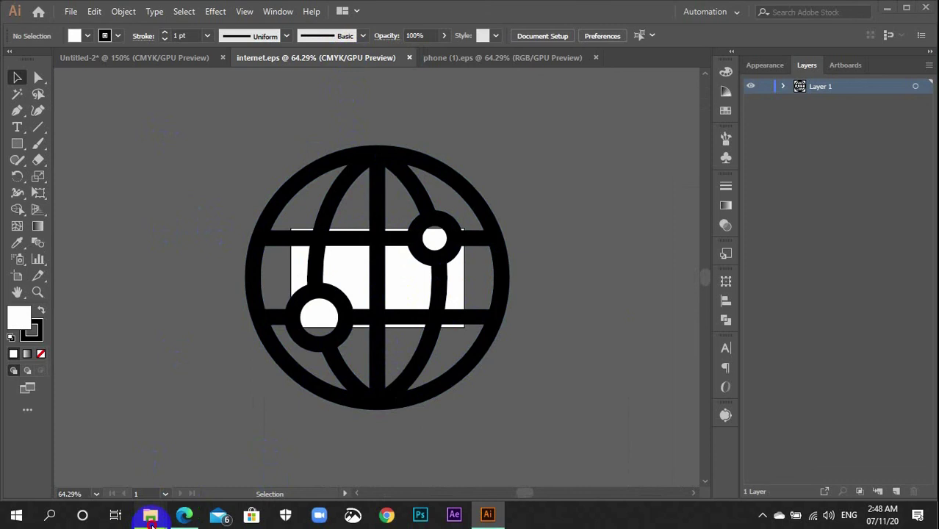
mouse_move(152, 523)
left_click(121, 473)
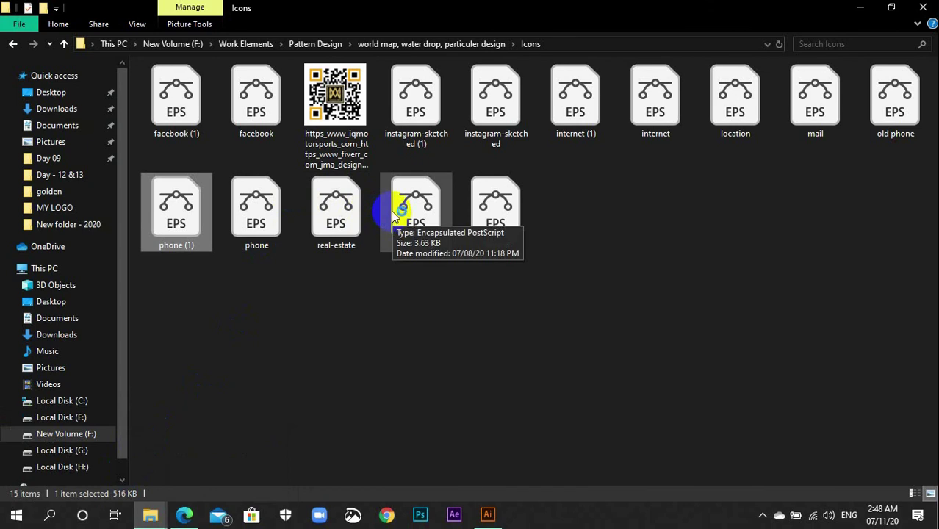
- Open real-estate.eps from the Icons folder in Illustrator
left_click(352, 224)
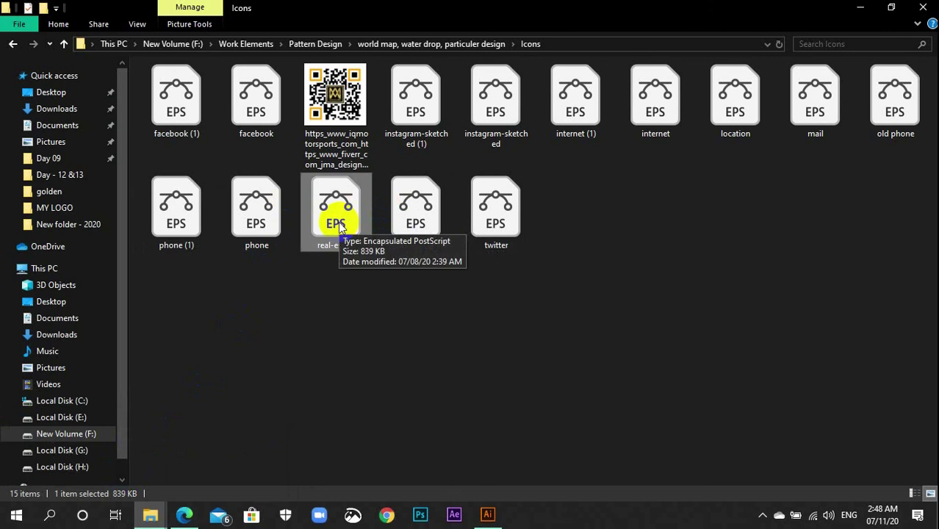
double_click(339, 227)
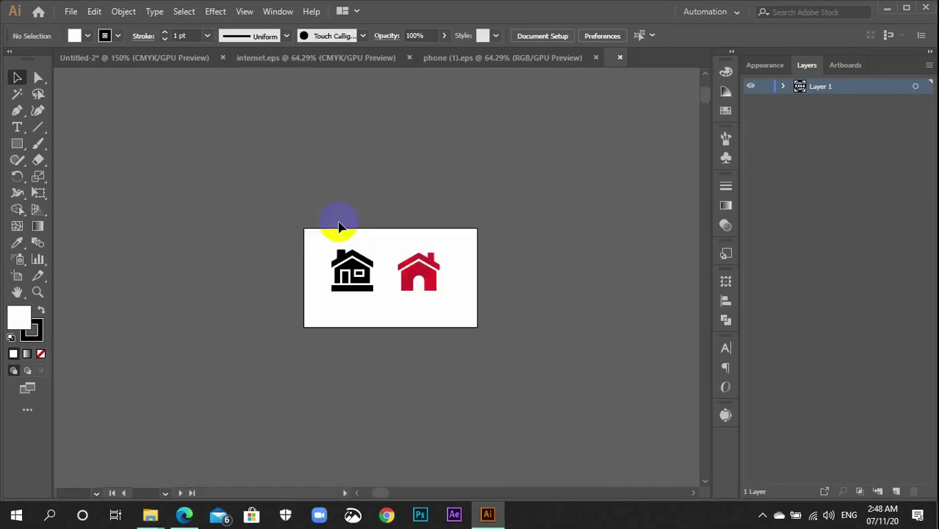
- Drag the red house into the business-card document and eyedrop the gold bar's gradient onto it
left_click(429, 288)
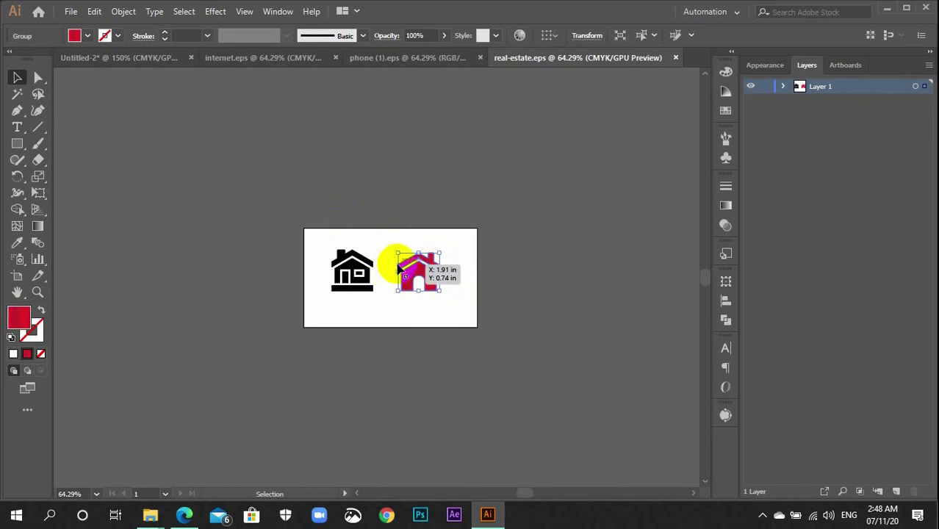
left_click(534, 314)
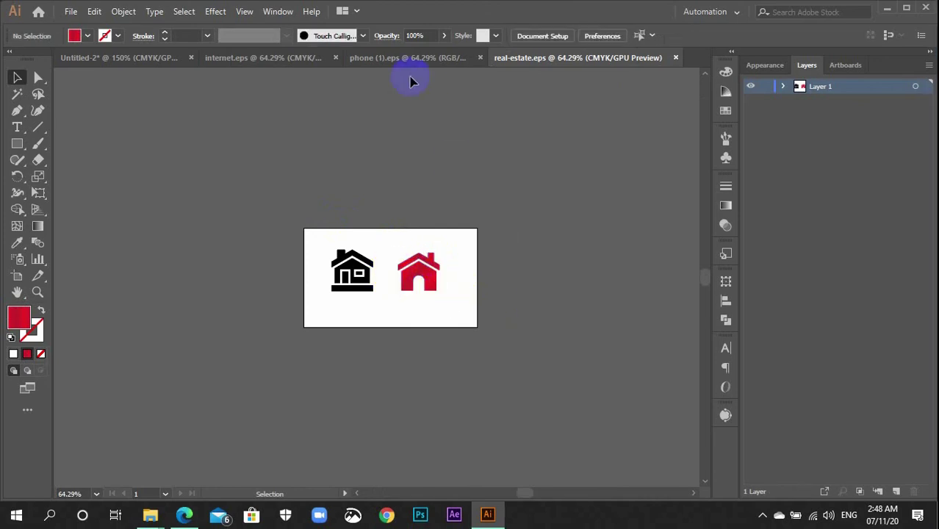
left_click_drag(426, 279, 279, 385)
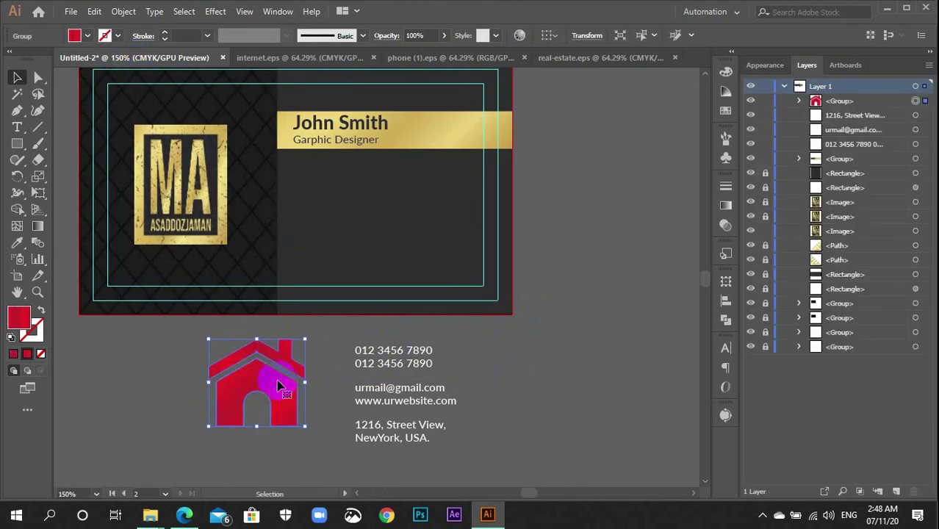
key("i")
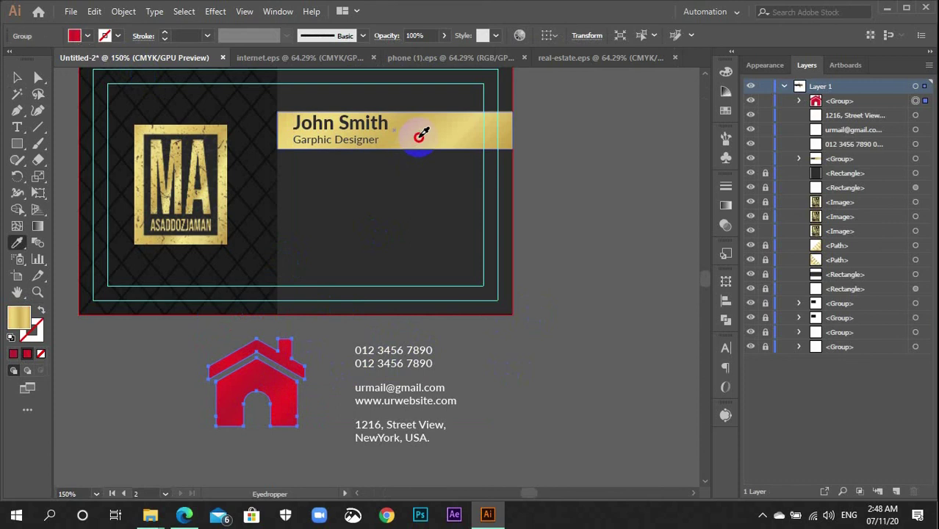
left_click(422, 134)
key("v")
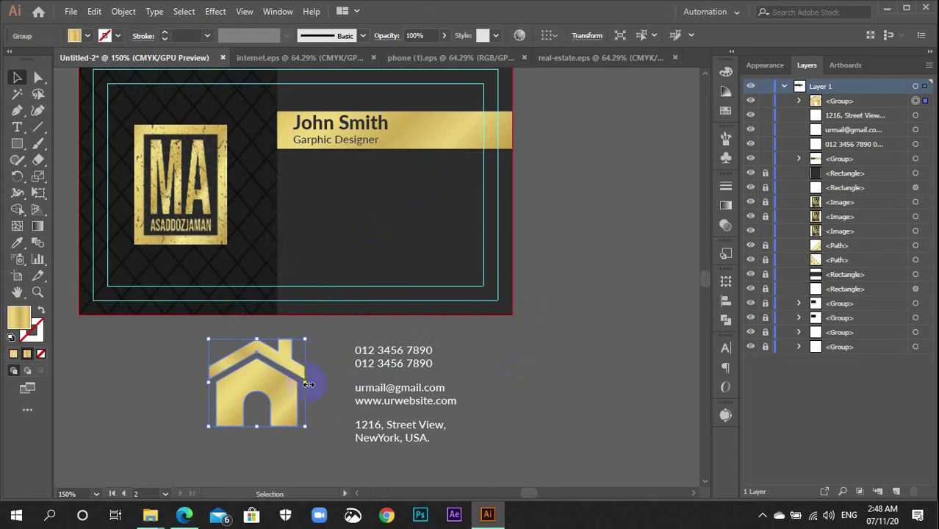
left_click(328, 394)
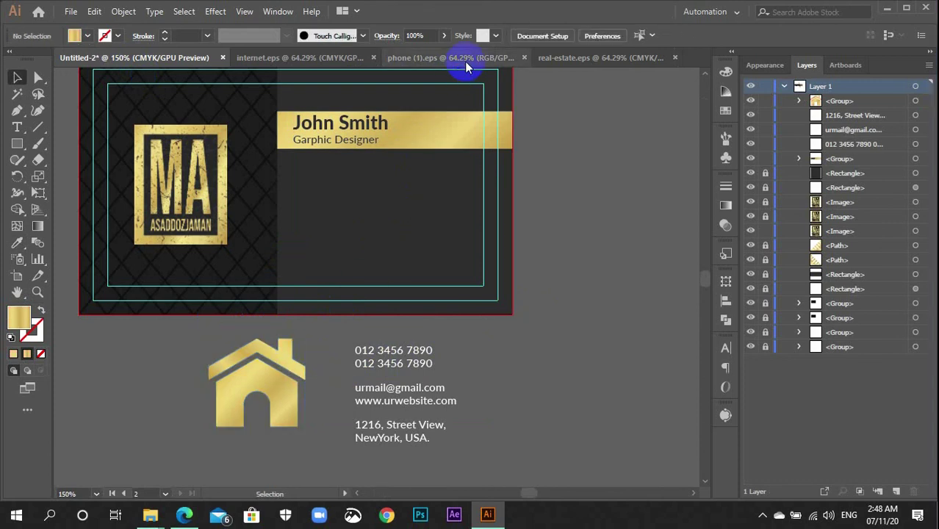
- Close the phone (1) and internet globe documents
left_click(499, 61)
left_click(526, 57)
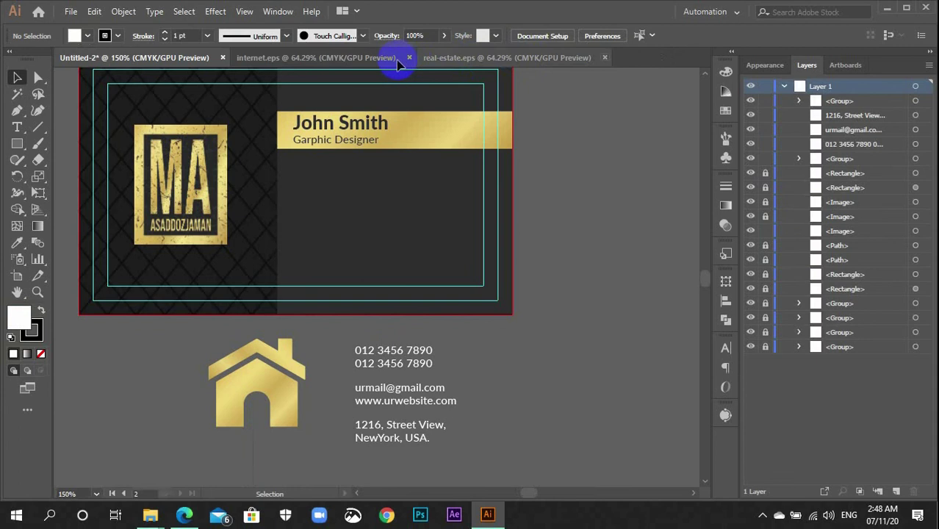
left_click(416, 57)
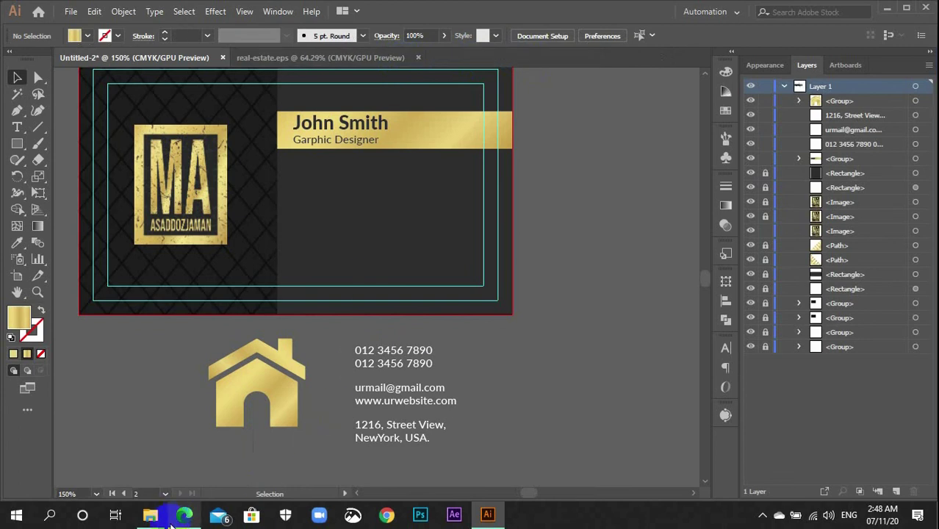
- Open phone.eps and place a shrunken phone shape below the house icon
mouse_move(150, 514)
left_click(121, 455)
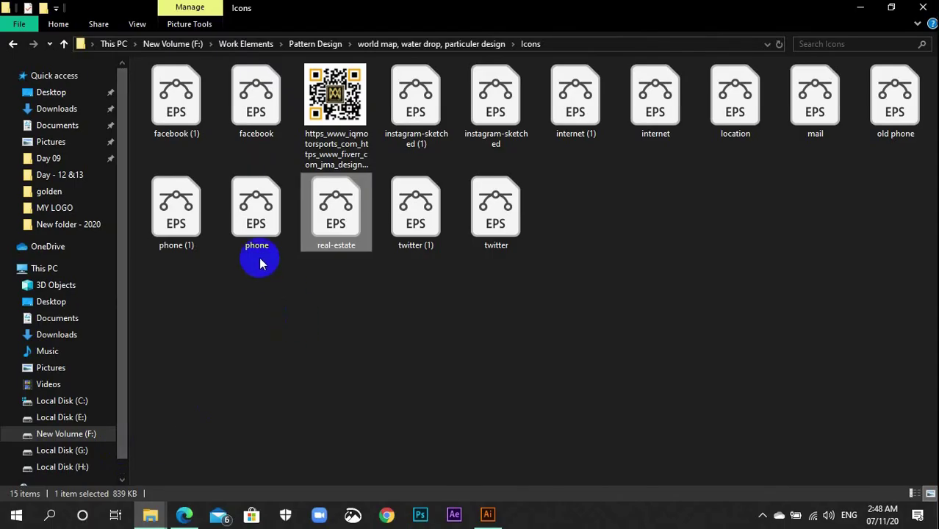
double_click(248, 227)
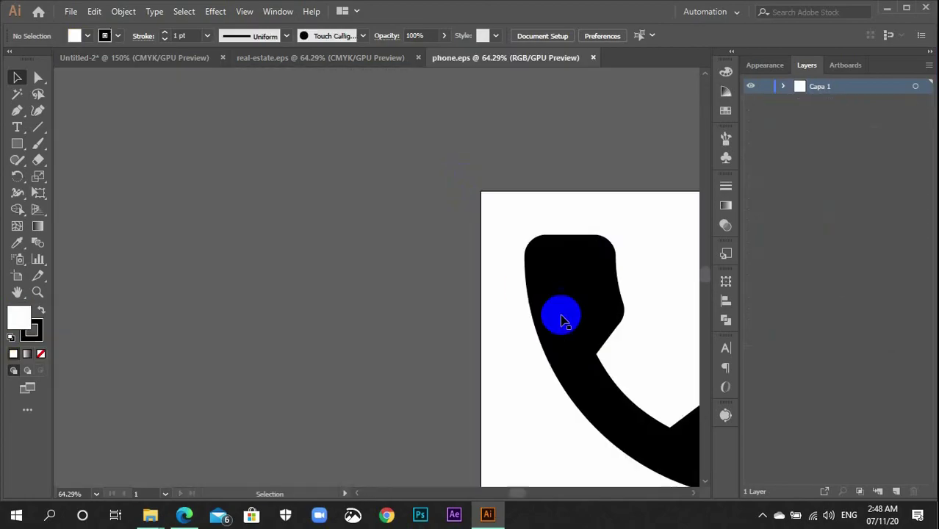
left_click_drag(560, 316, 259, 234)
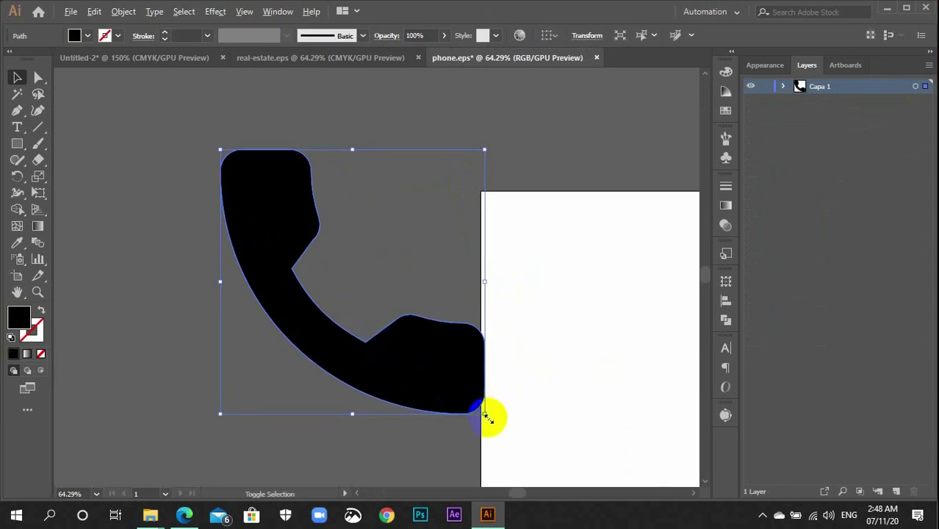
left_click_drag(484, 413, 203, 388)
scroll(213, 382, "down", 2)
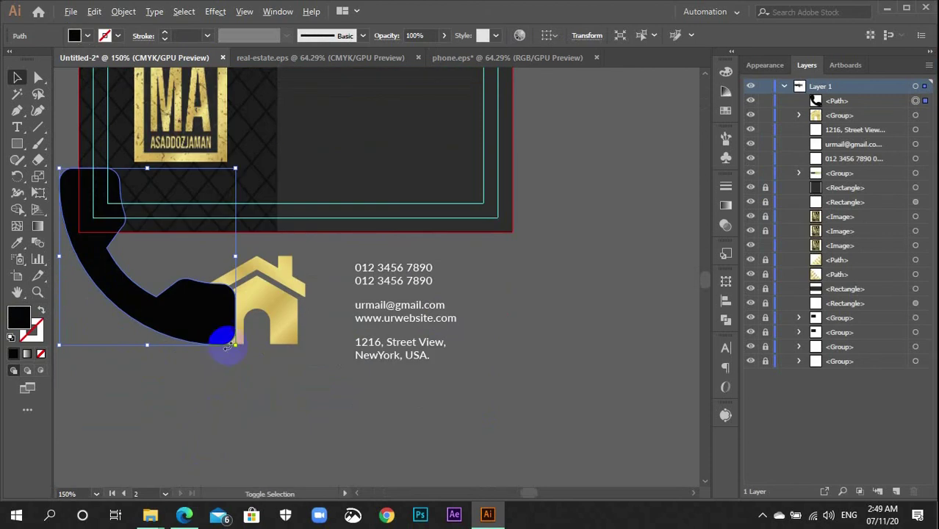
left_click_drag(235, 343, 276, 441)
- Fill the phone icon with the house's gold gradient using the Eyedropper
key("i")
left_click(283, 334)
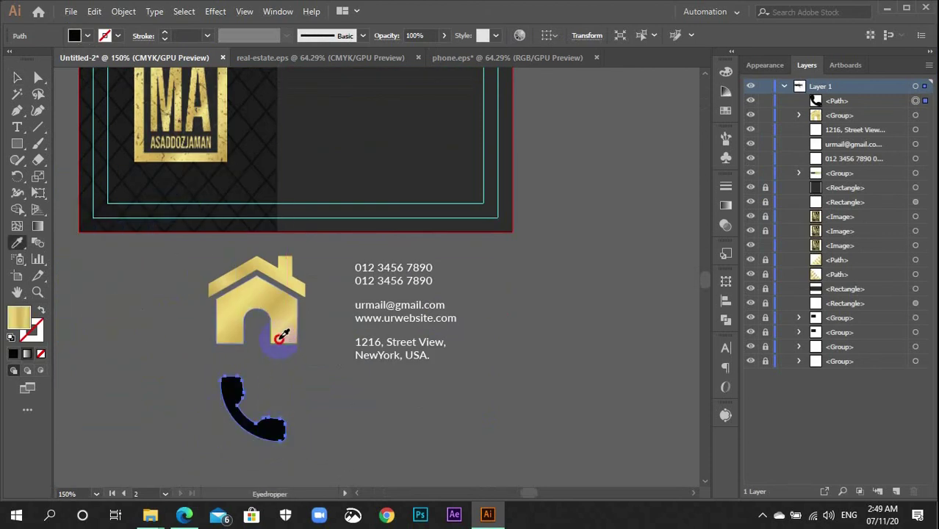
key("v")
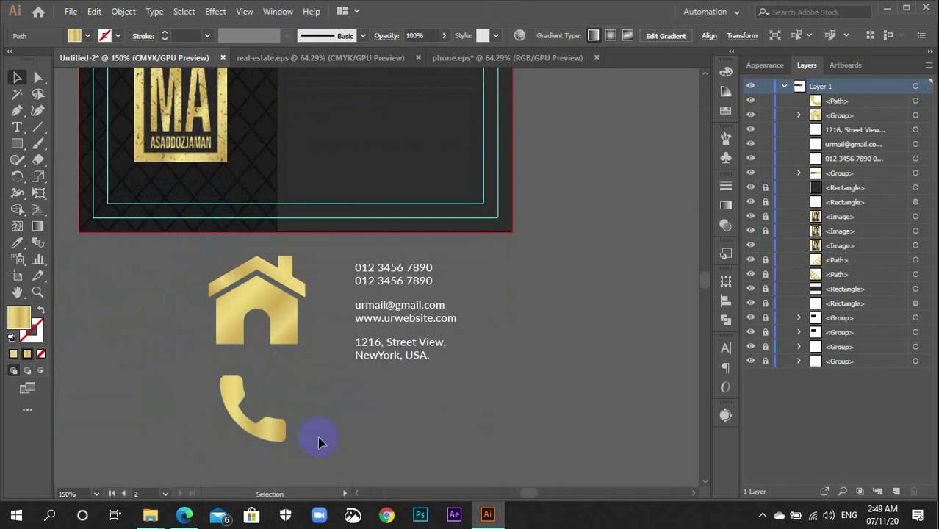
left_click(318, 441)
scroll(318, 441, "down", 1)
- Open internet (1).eps, shrink the globe beside the phone, and eyedrop the house's gold onto it
mouse_move(152, 514)
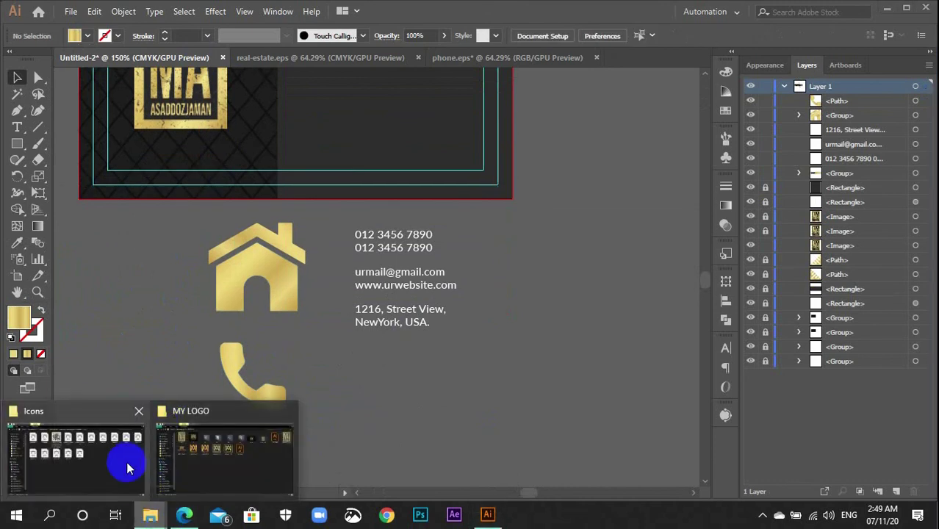
left_click(127, 468)
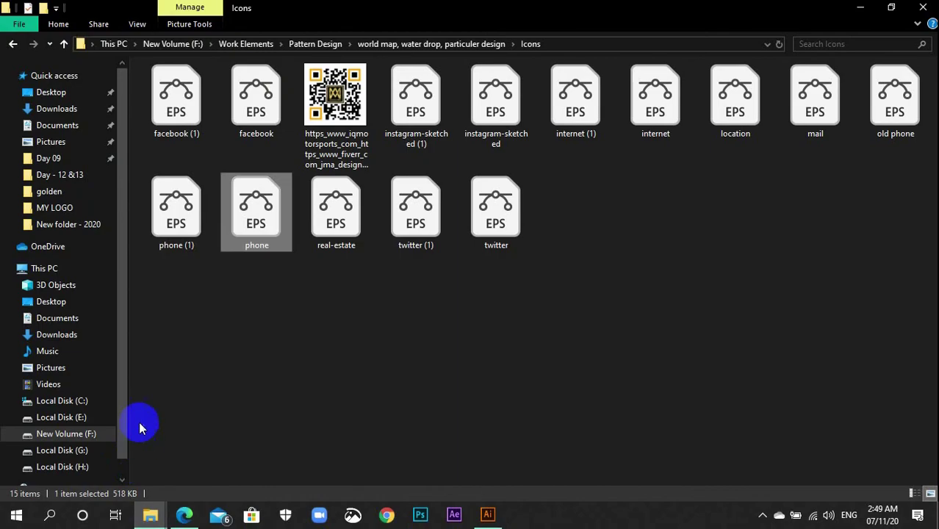
double_click(595, 111)
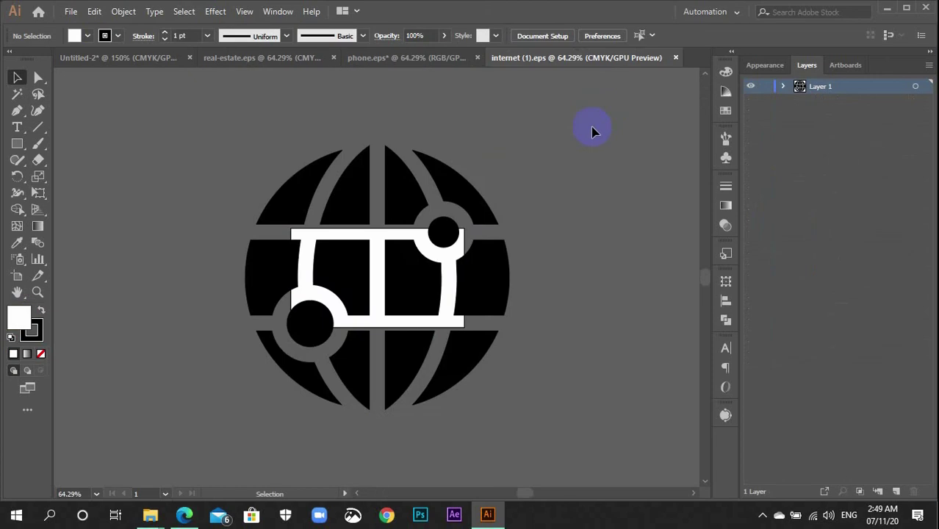
left_click(502, 300)
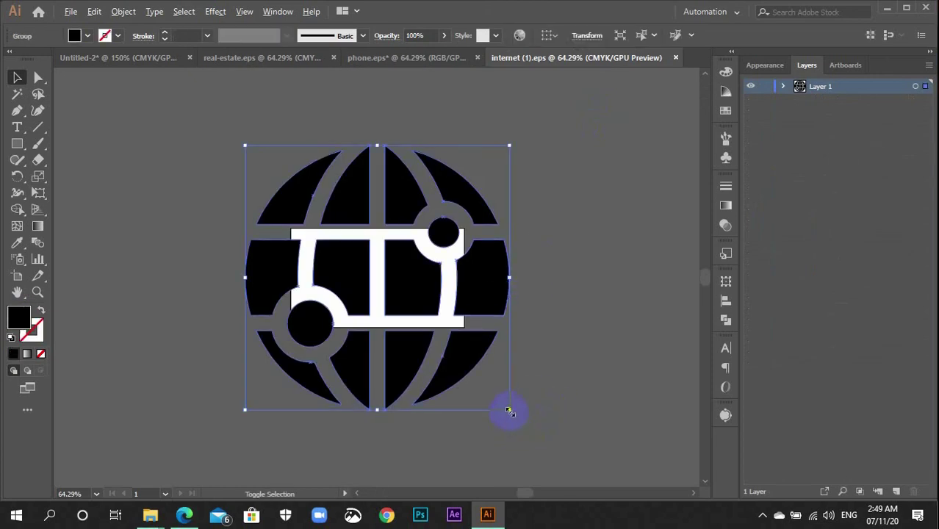
left_click_drag(509, 410, 297, 297)
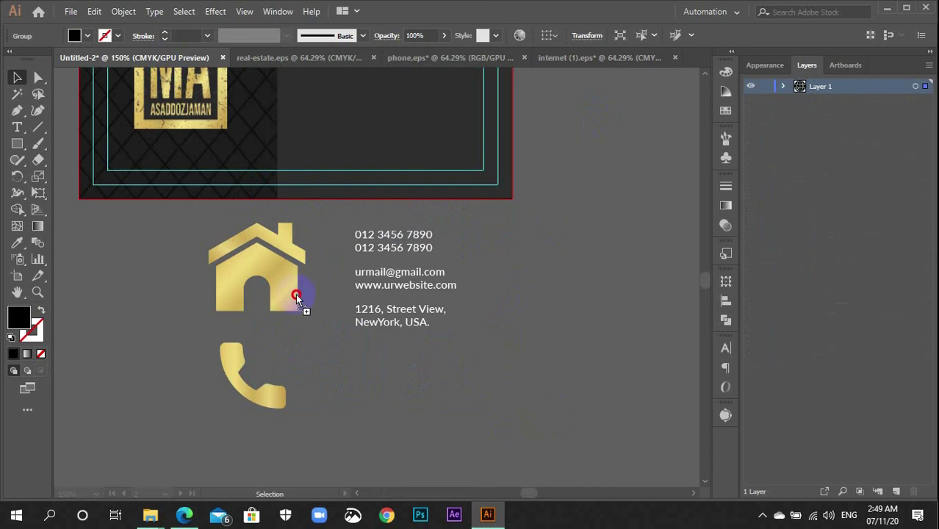
left_click_drag(353, 396, 372, 417)
key("i")
left_click(287, 271)
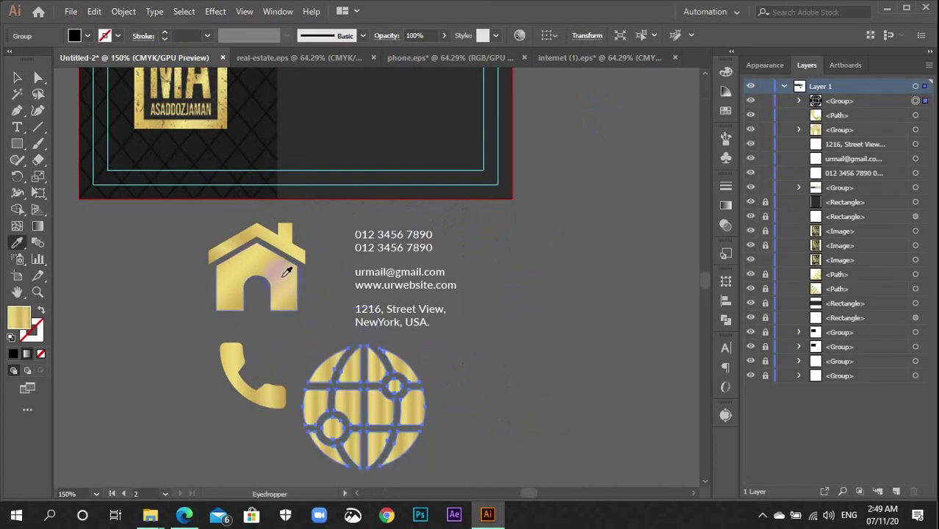
key("v")
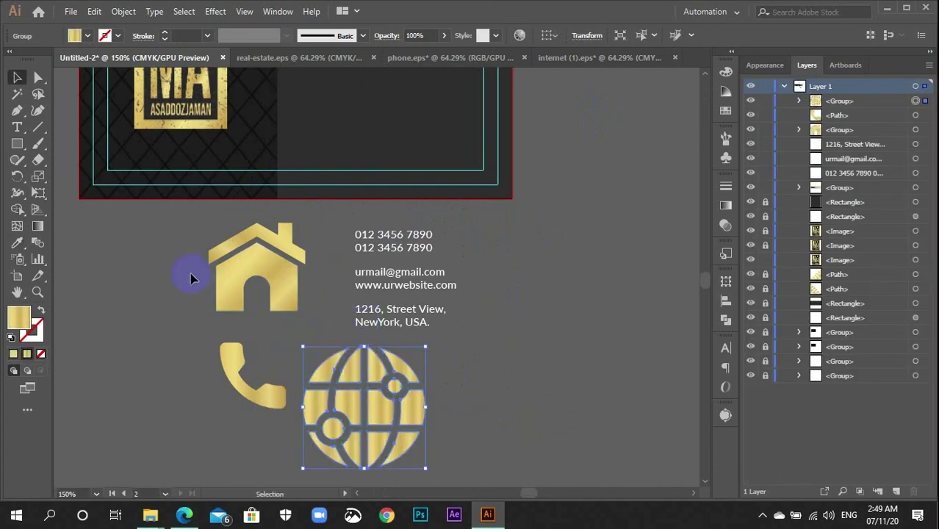
- Set the gradient angle of the house, phone and globe icons to -45°
left_click(330, 410)
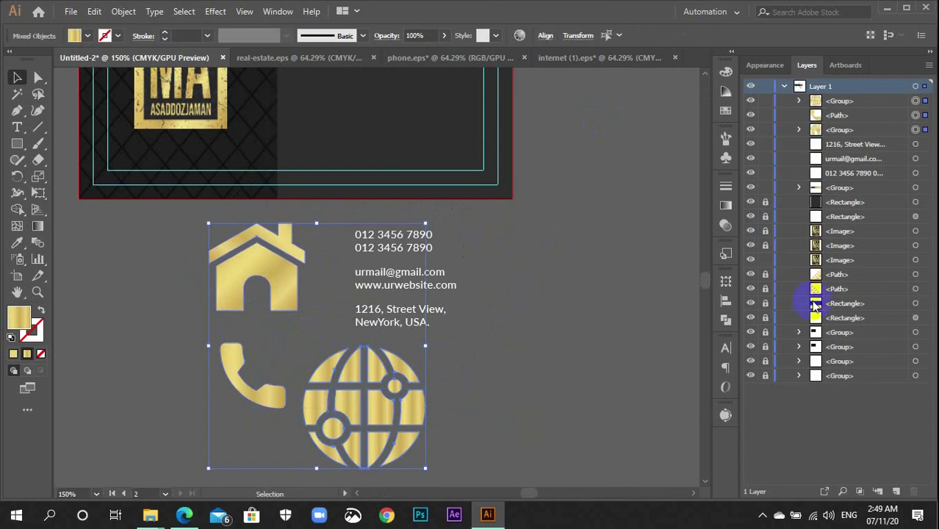
left_click(725, 207)
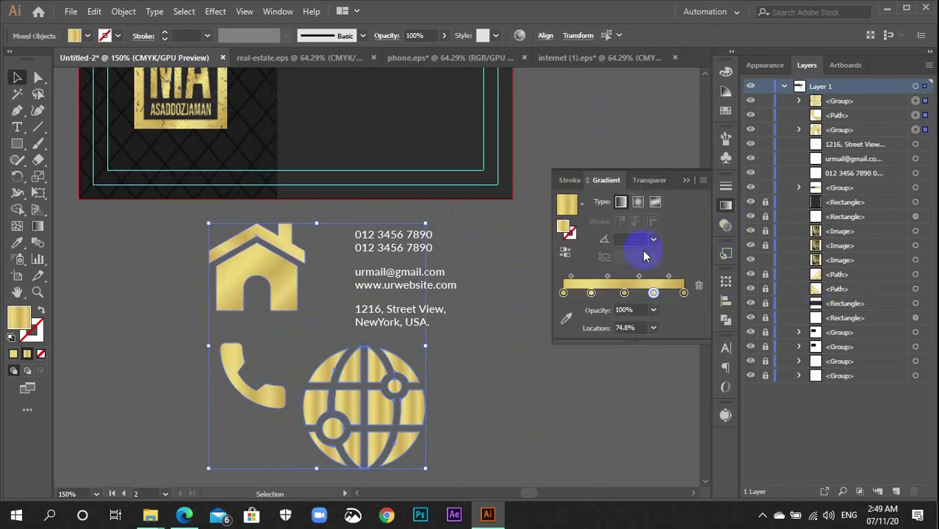
left_click(653, 240)
left_click(670, 415)
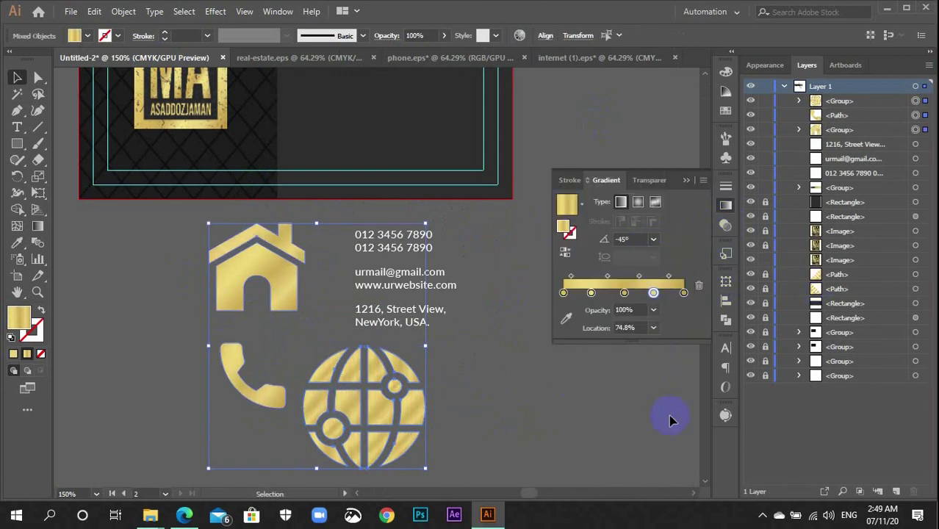
left_click(726, 206)
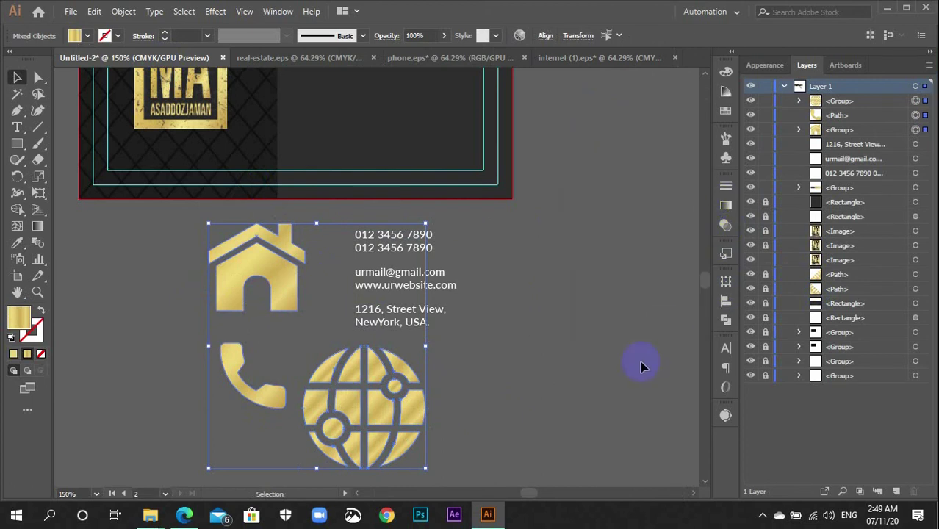
left_click(623, 370)
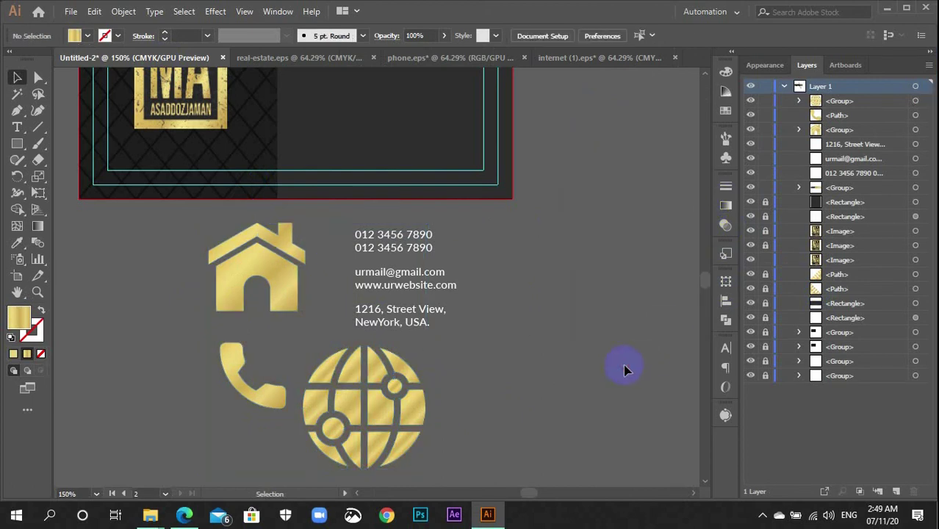
- Close internet (1).eps, phone.eps and real-estate.eps without saving changes
scroll(611, 364, "up", 3)
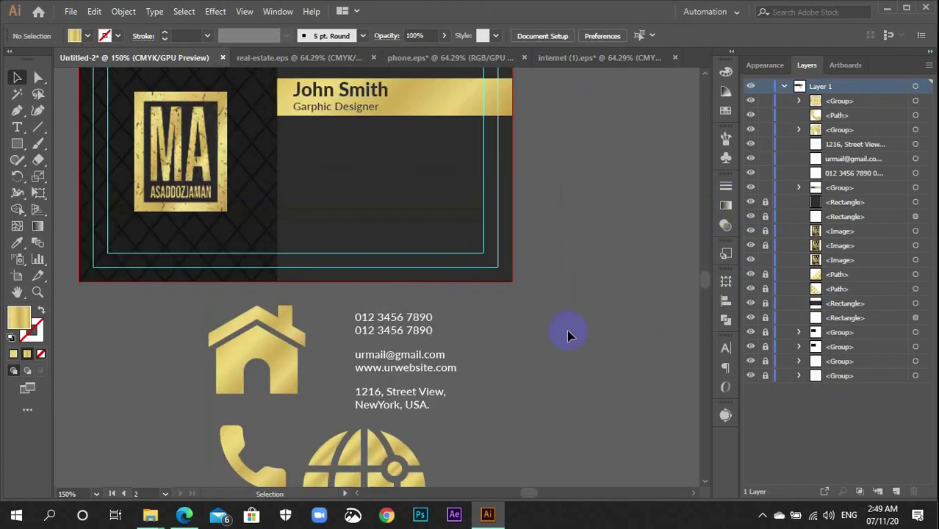
left_click(606, 60)
left_click(675, 57)
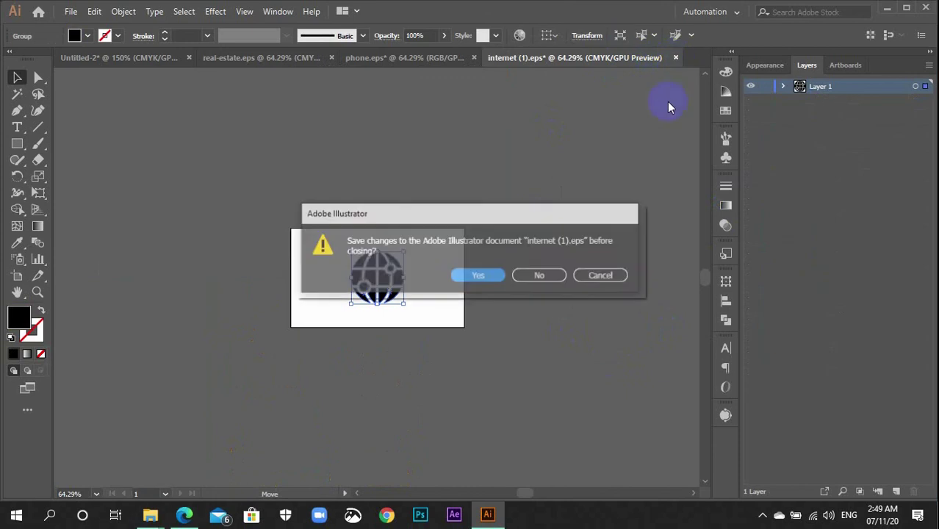
left_click(524, 277)
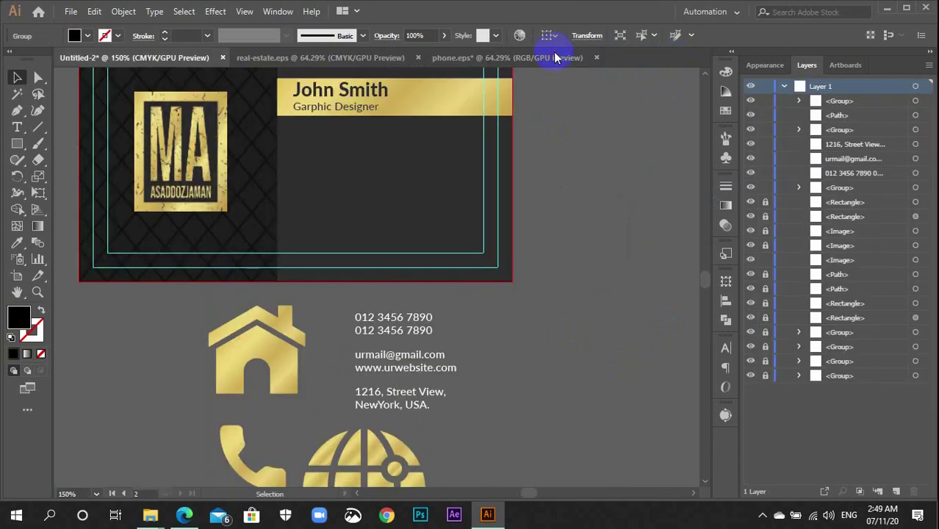
left_click(577, 58)
left_click(596, 57)
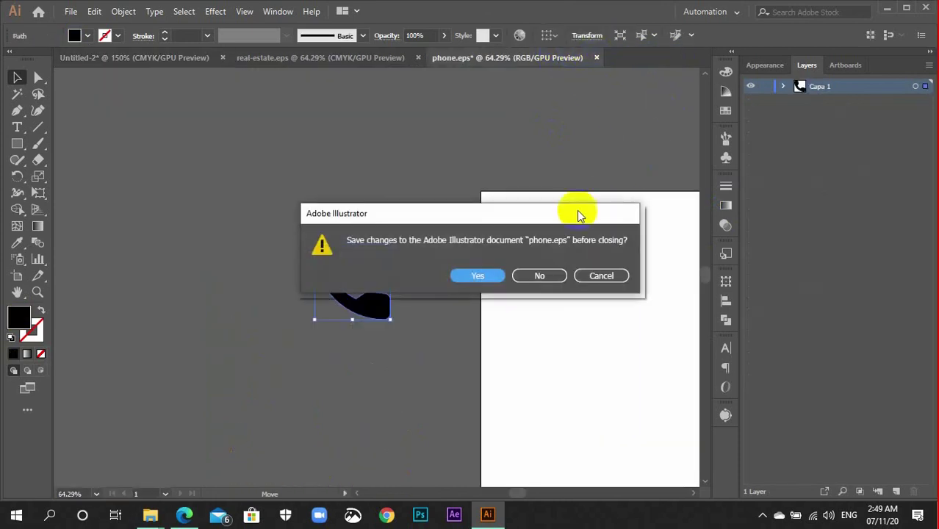
left_click(545, 275)
left_click(327, 58)
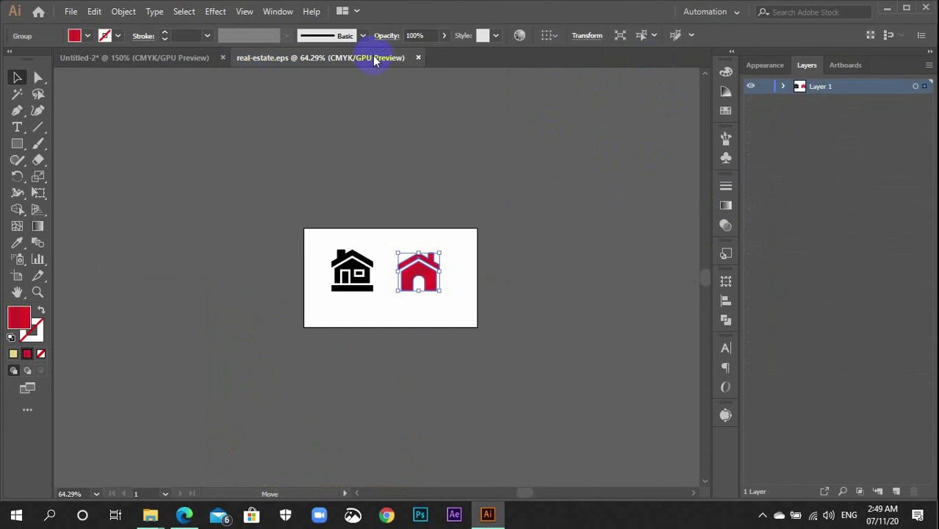
left_click(418, 57)
left_click(581, 382)
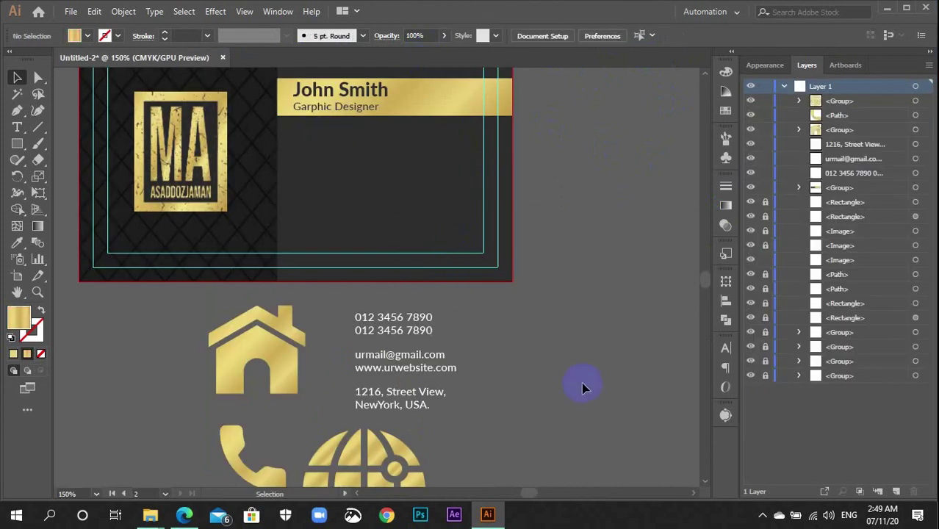
scroll(581, 376, "down", 2)
scroll(583, 376, "down", 2)
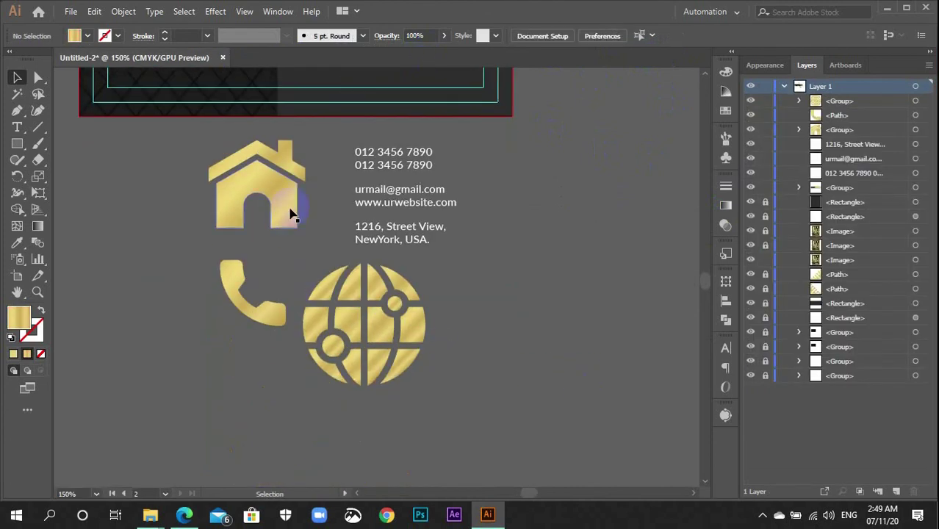
- Position the house, phone and shrunken globe icons beside the address, phone and web lines
left_click_drag(293, 210, 336, 236)
left_click_drag(276, 312, 335, 158)
left_click_drag(385, 304, 309, 184)
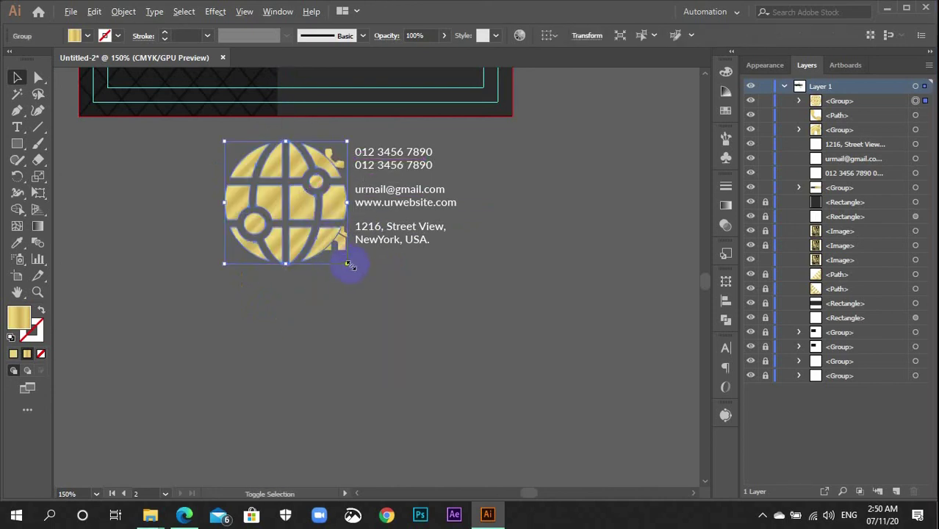
left_click_drag(348, 264, 328, 206)
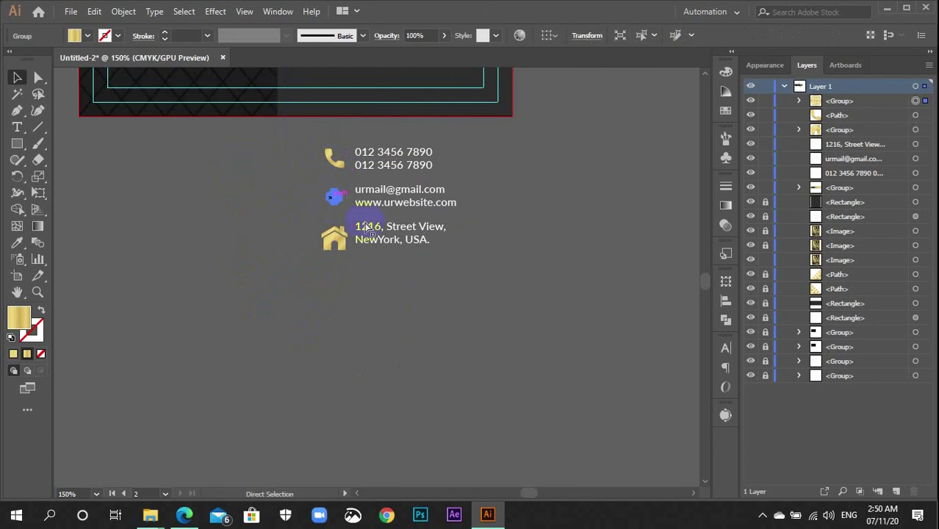
key("ctrl+equal")
key("ctrl+equal")
key("ctrl+equal")
key("ctrl+equal")
key("ctrl+equal")
left_click_drag(459, 183, 360, 381)
- Check the phone-number text's height in the Transform panel
left_click(459, 330)
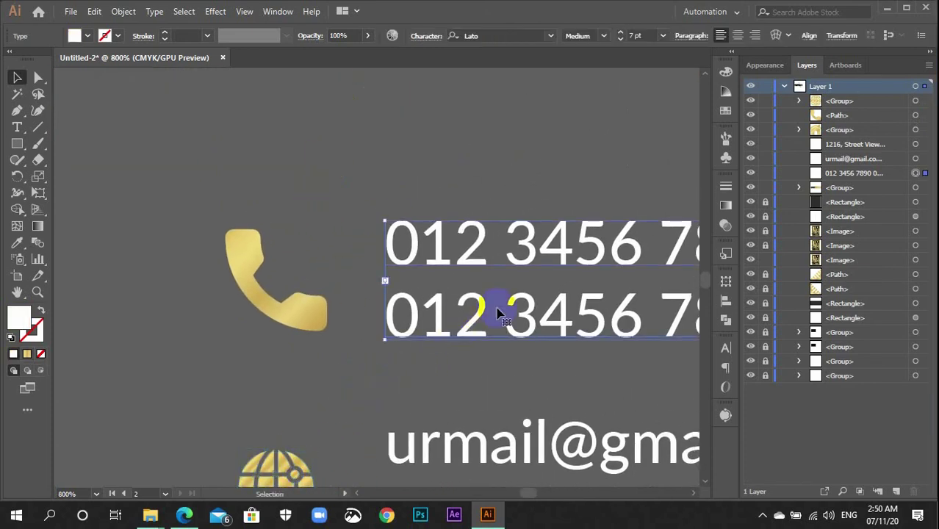
left_click(840, 40)
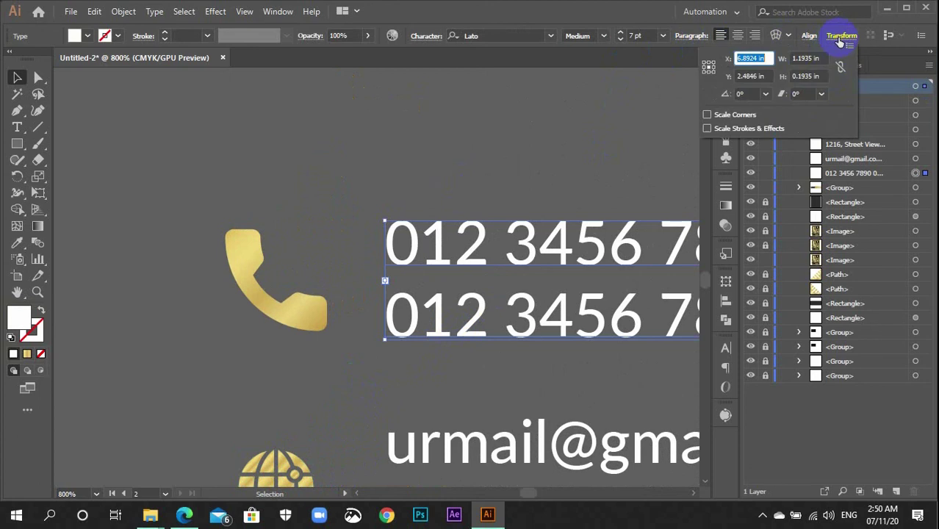
left_click(816, 75)
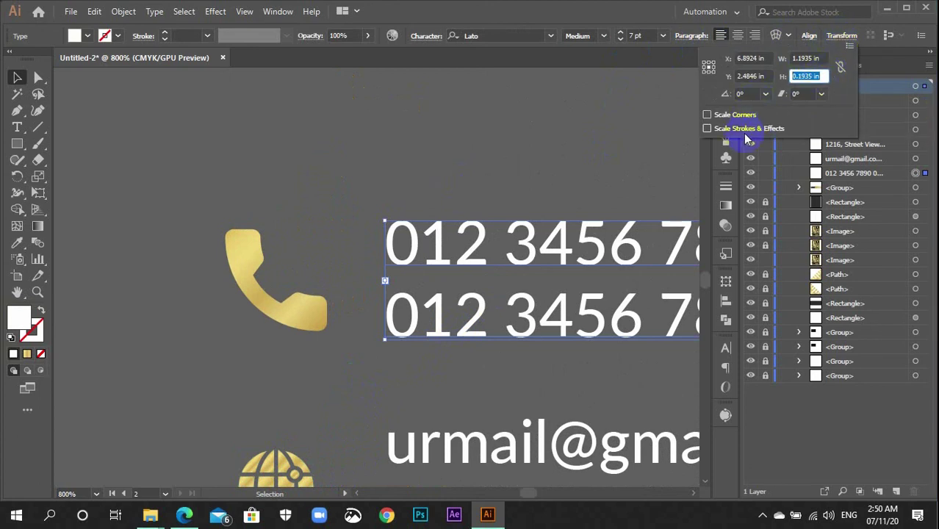
left_click(481, 200)
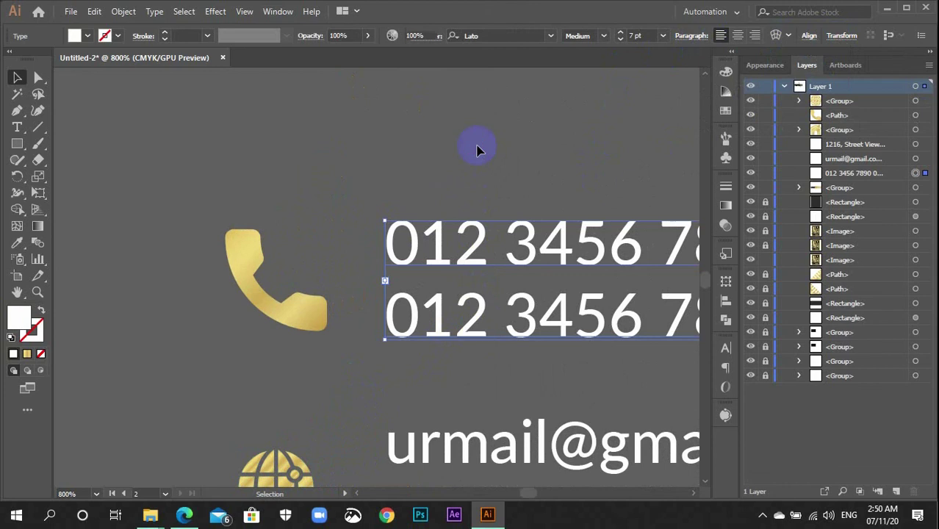
left_click(480, 151)
- Resize the gold phone icon to 0.1935 in wide and 0.1935 in high
left_click(300, 306)
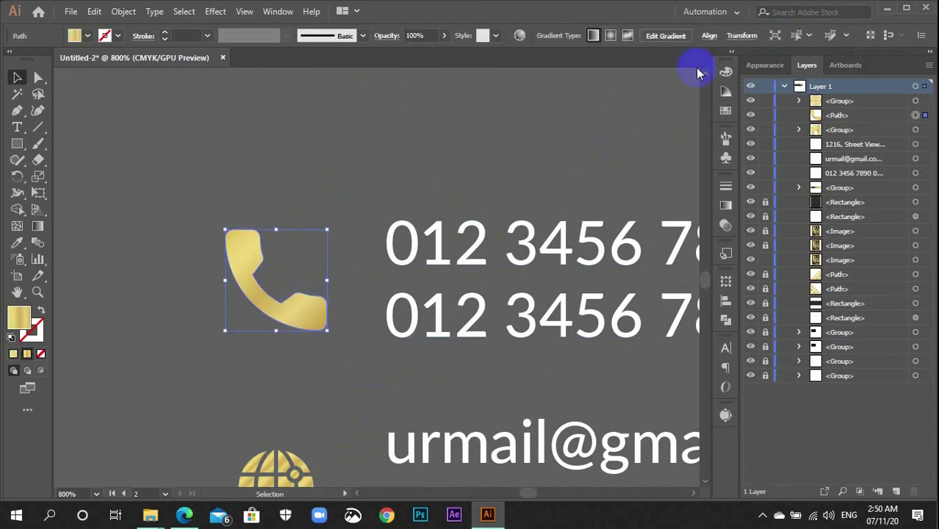
left_click(732, 37)
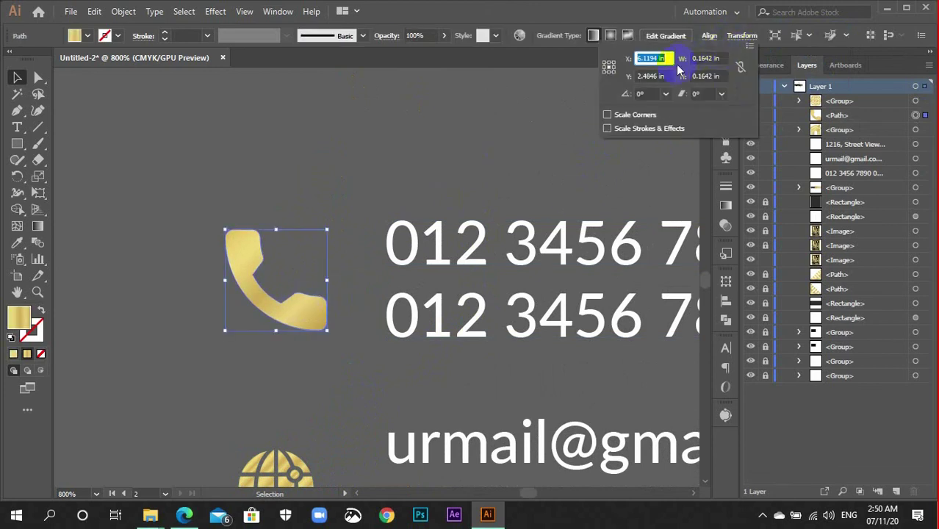
left_click(721, 57)
type("0.1935")
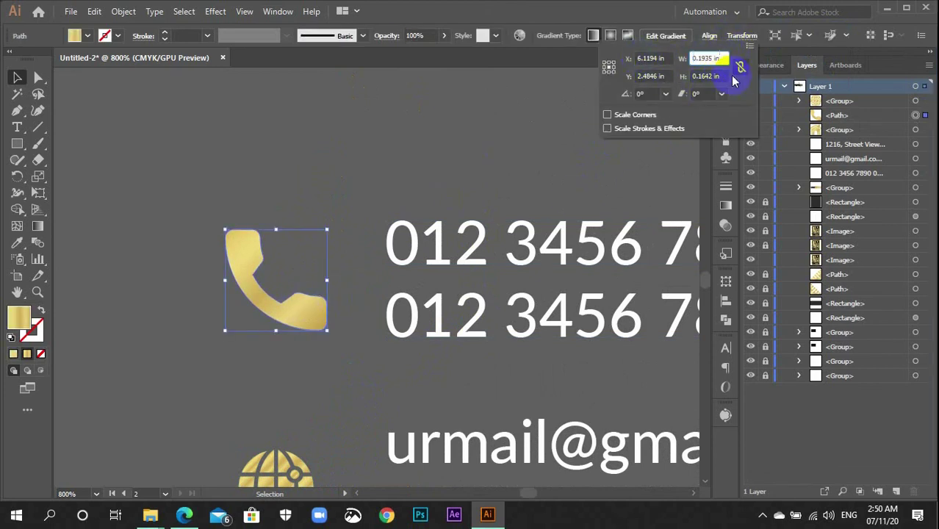
key("Return")
left_click(723, 77)
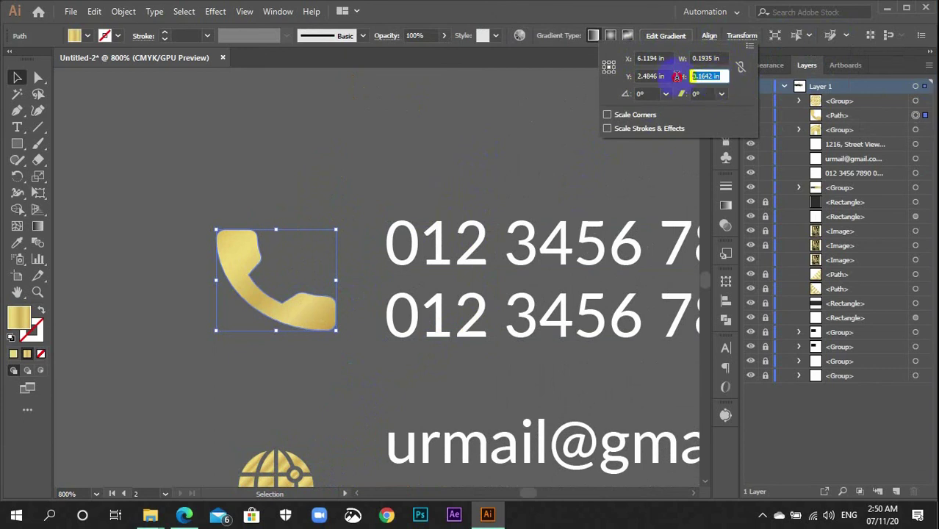
type("0.1935 in")
key("Return")
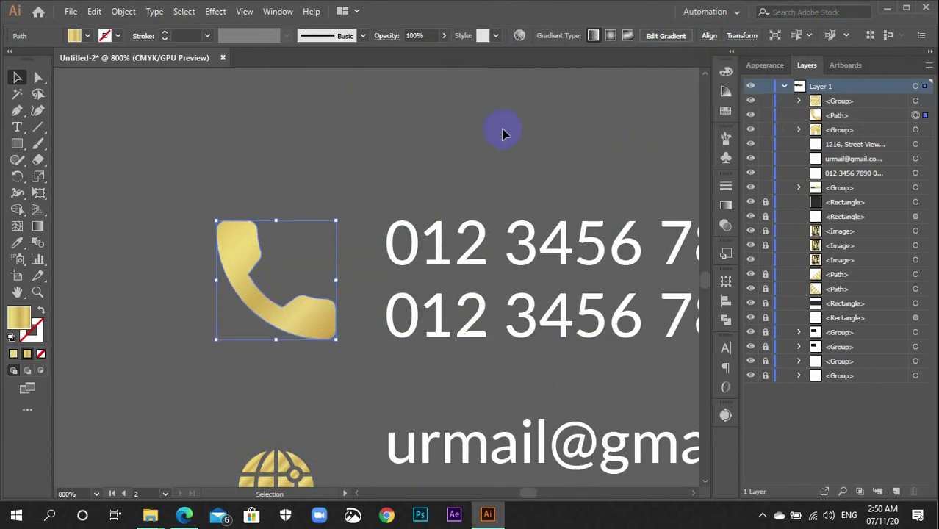
left_click(456, 135)
left_click(454, 312)
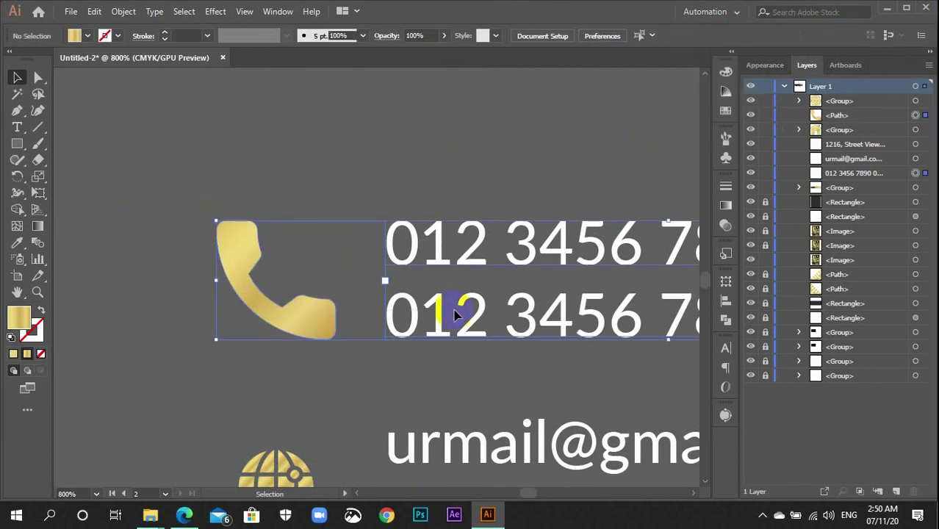
left_click(435, 193)
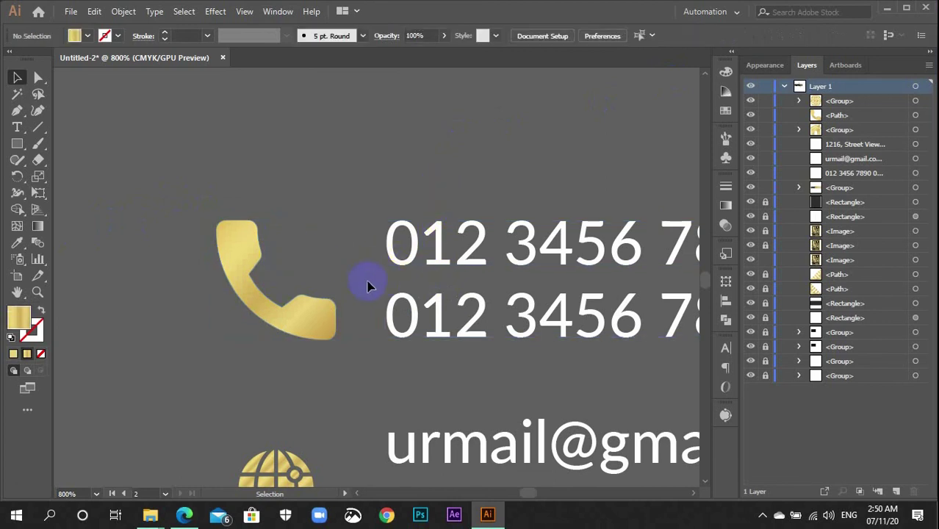
- Shrink the phone icon around its centre and inspect it beside its number lines
left_click(310, 322)
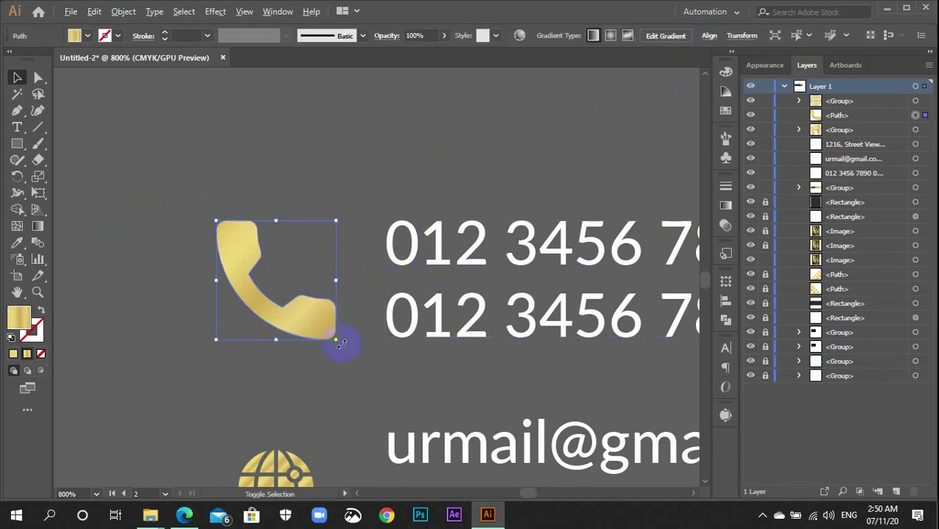
left_click_drag(342, 344, 325, 328)
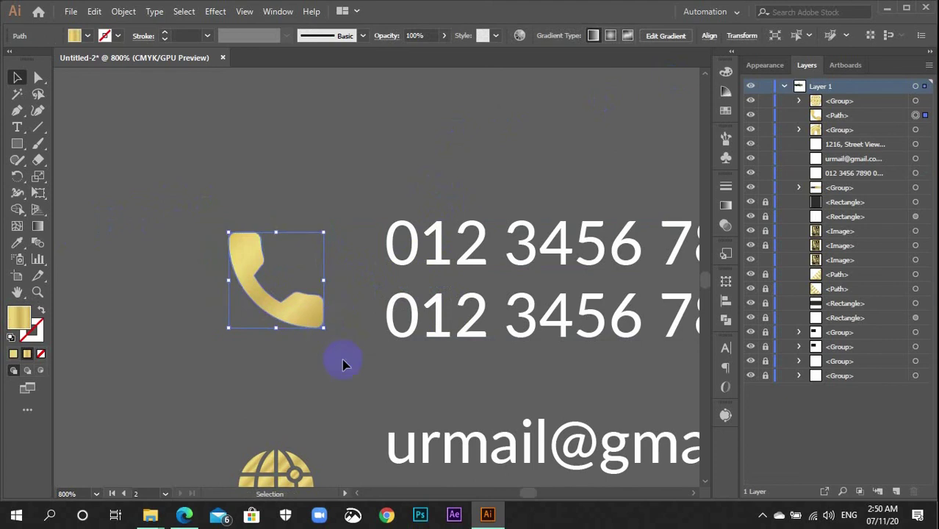
left_click_drag(268, 189, 440, 332)
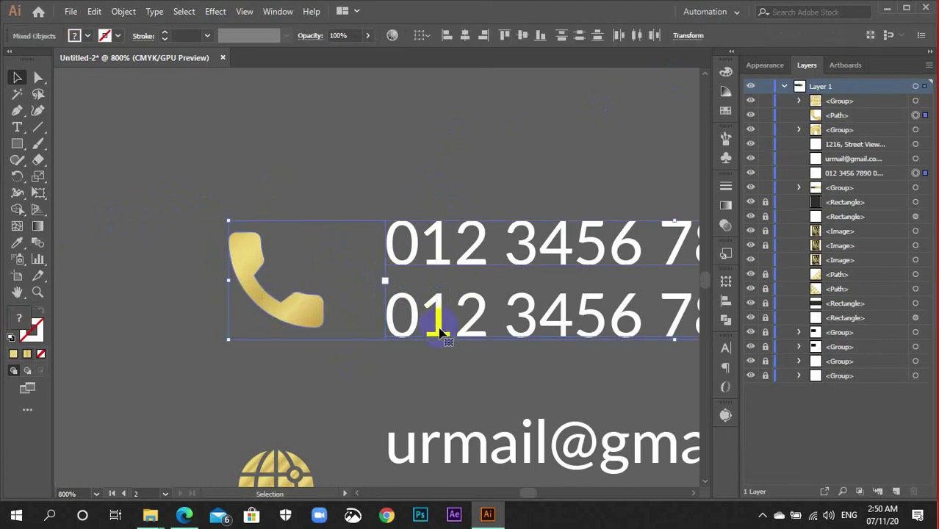
left_click(438, 381)
key("ctrl+minus")
key("ctrl+minus")
key("ctrl+minus")
key("ctrl+minus")
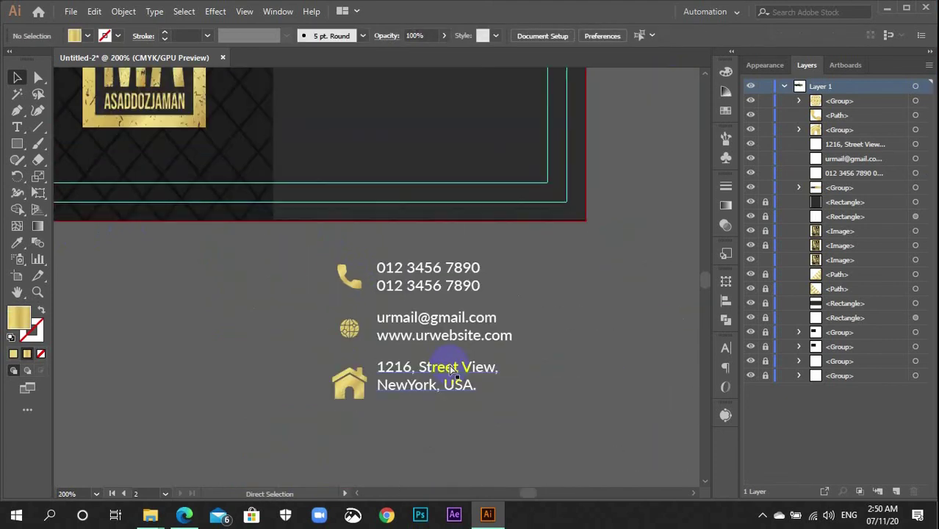
key("ctrl+plus")
key("ctrl+plus")
key("ctrl+plus")
key("ctrl+plus")
key("ctrl+plus")
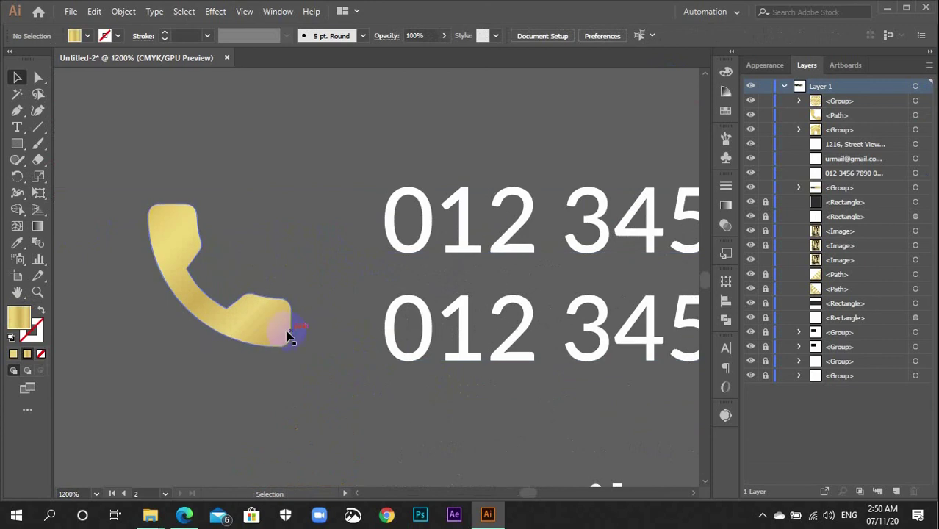
left_click(291, 345)
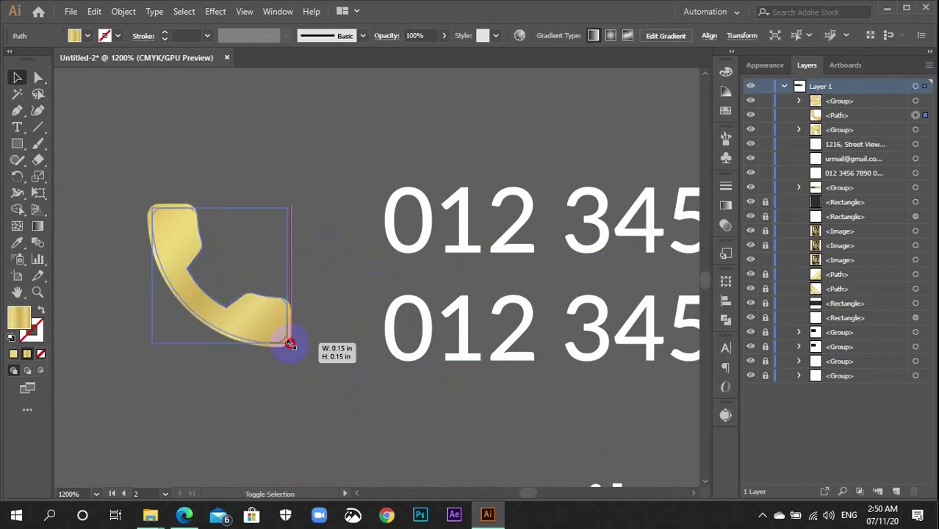
left_click(312, 372)
left_click_drag(312, 372, 429, 378)
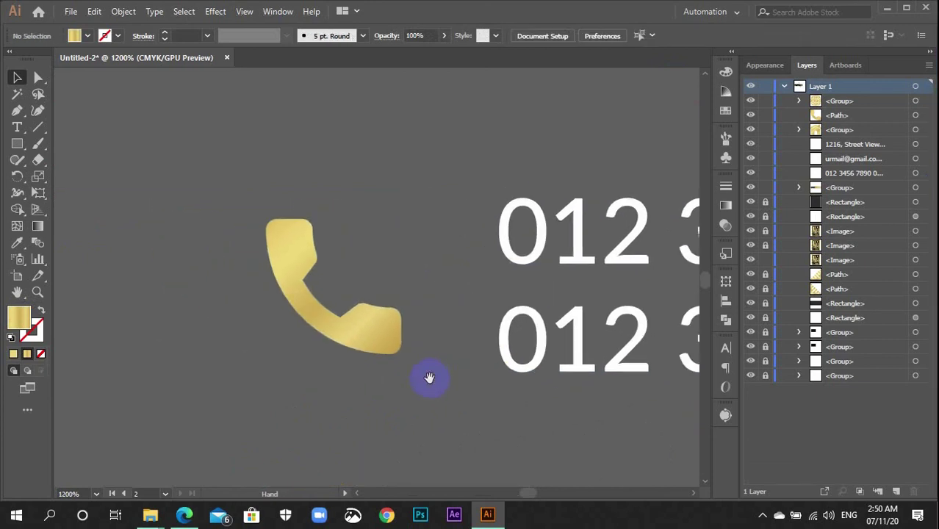
key("ctrl+minus")
key("ctrl+minus")
key("ctrl+minus")
key("ctrl+minus")
key("ctrl+minus")
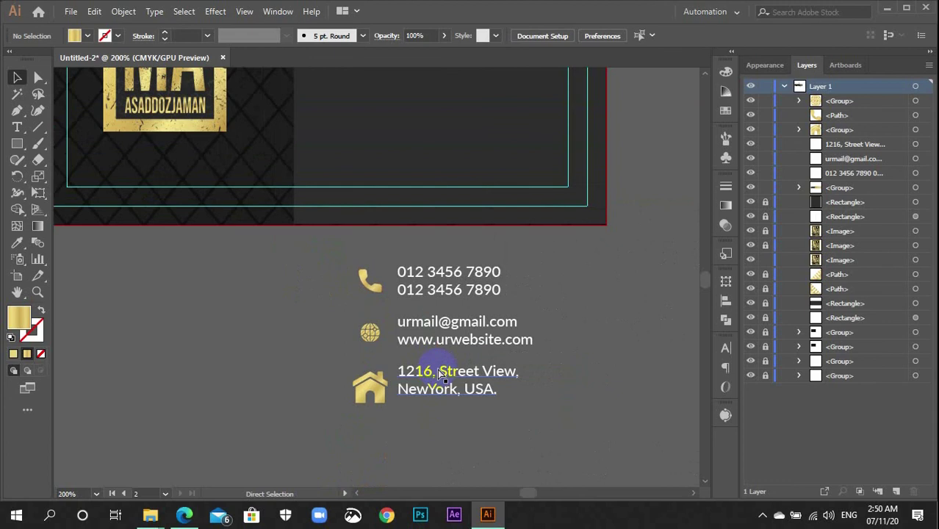
key("ctrl+plus")
key("ctrl+plus")
key("ctrl+plus")
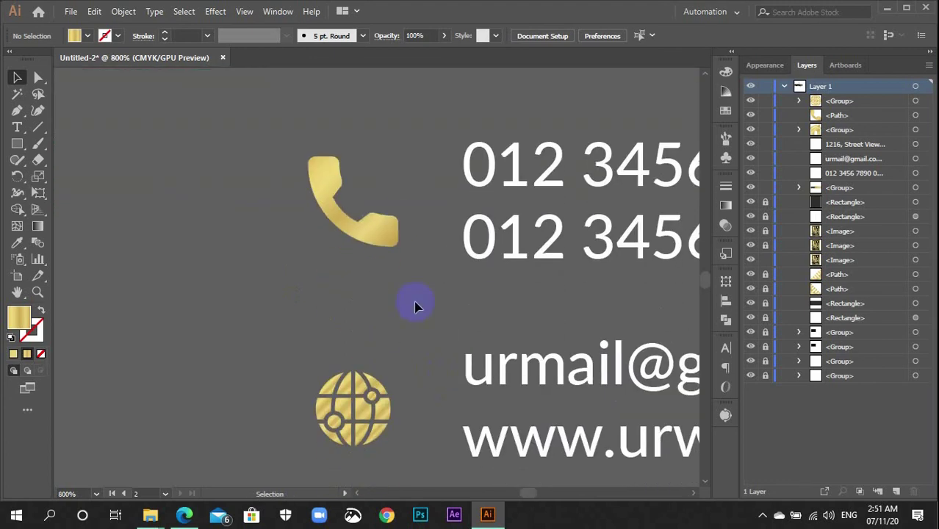
- Copy the phone icon's 0.1458 in width from the Transform panel
left_click(374, 236)
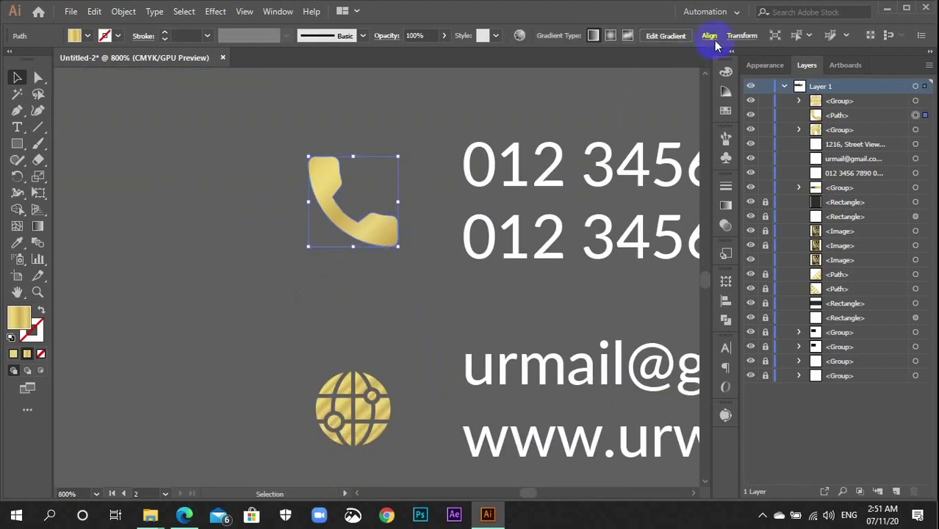
left_click(740, 36)
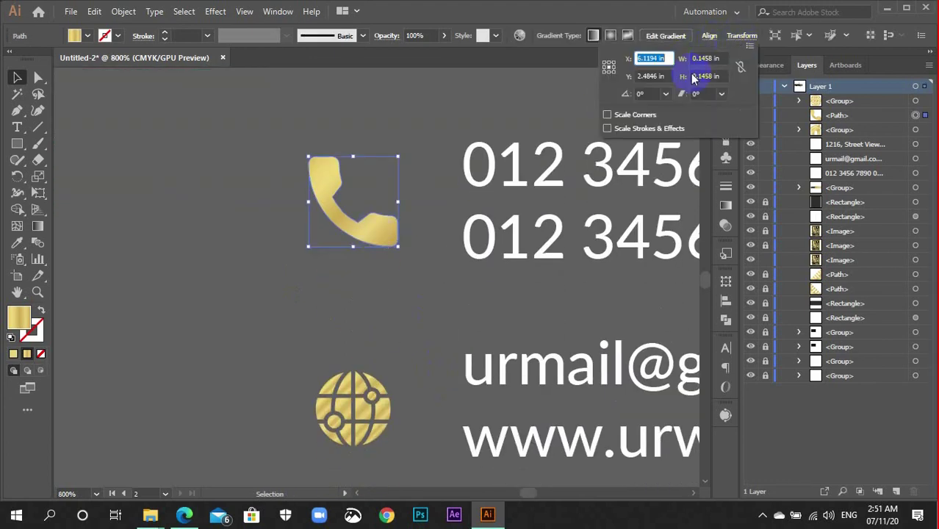
left_click(726, 58)
key("ctrl+c")
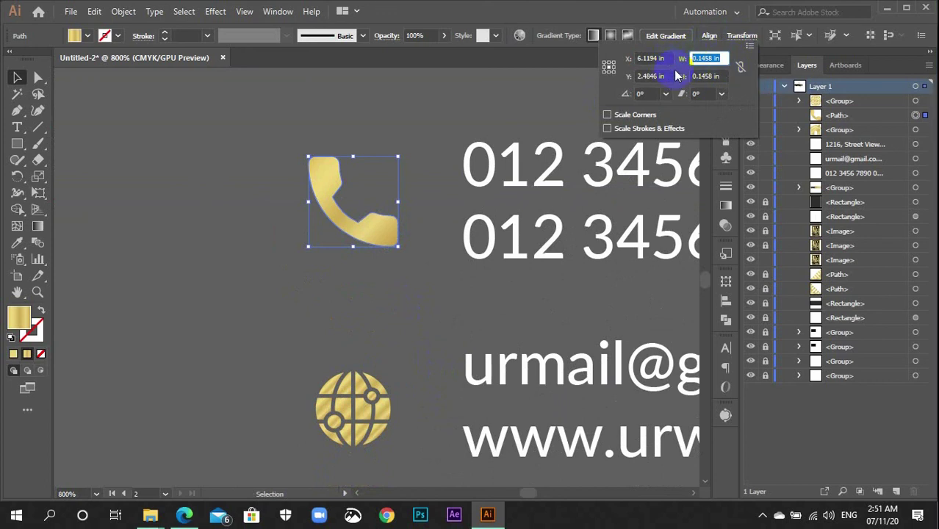
left_click(476, 249)
scroll(335, 298, "down", 3)
- Set the globe icon's width to 0.1458 in
left_click(336, 303)
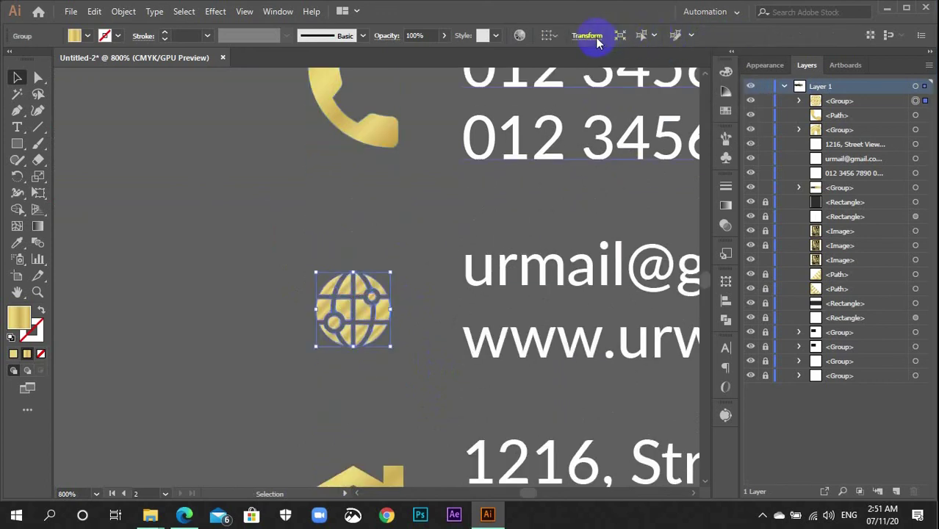
left_click(588, 35)
left_click(586, 67)
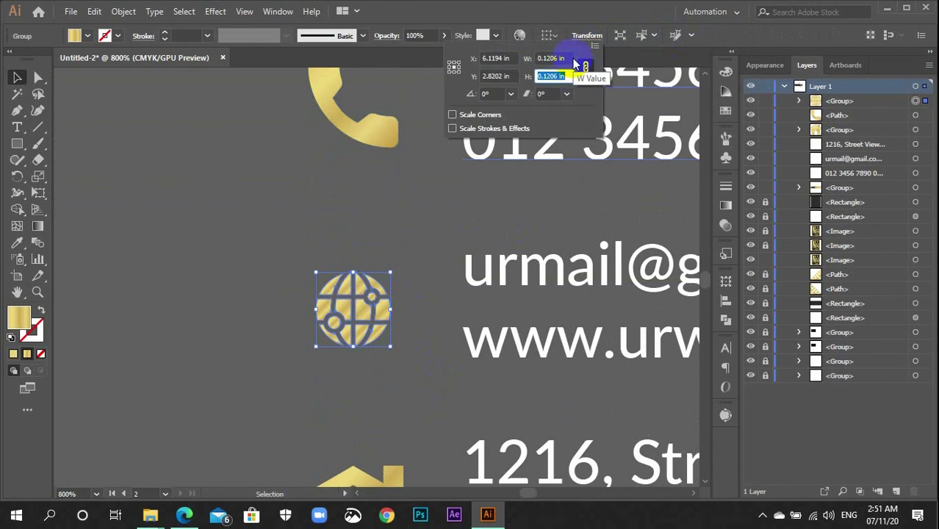
left_click(570, 58)
type("0.1458 in")
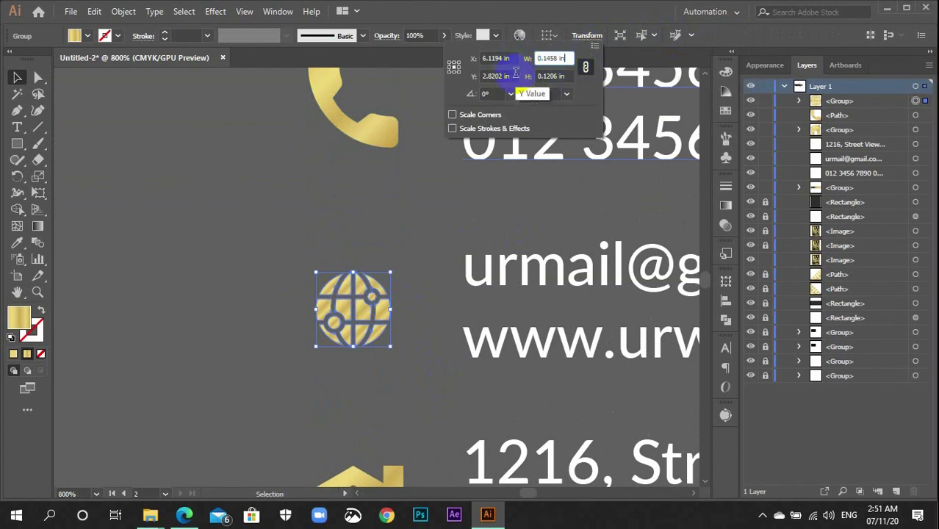
key("Return")
left_click(377, 203)
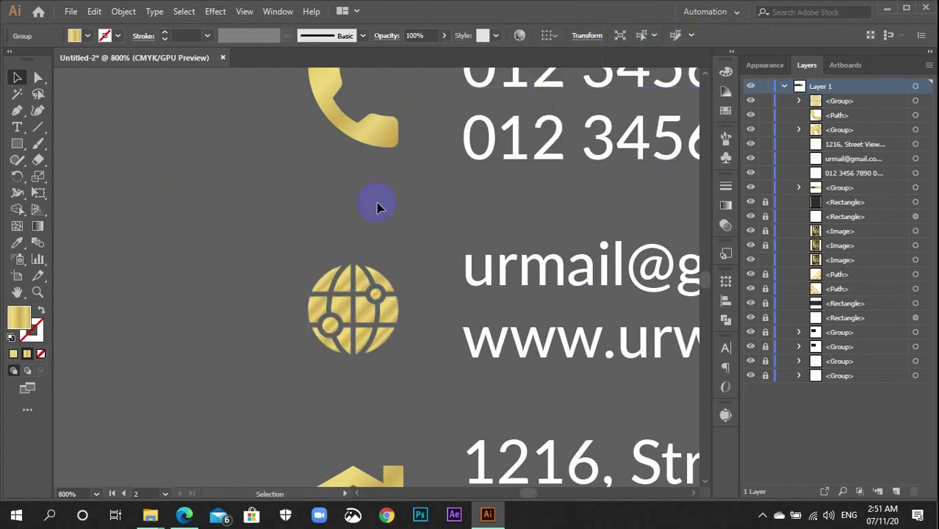
scroll(376, 221, "down", 3)
scroll(349, 415, "down", 2)
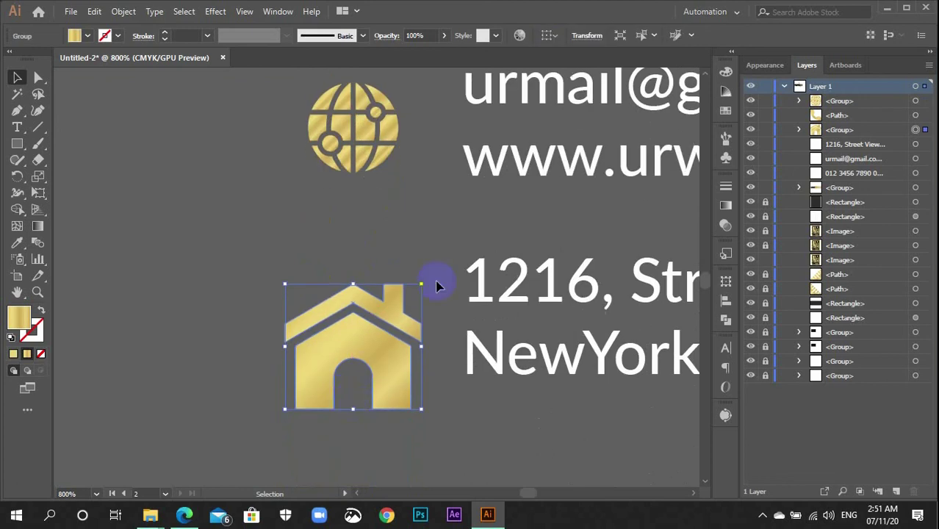
- Paste 0.1458 in as the house icon's width and move it up beside the address
left_click(588, 35)
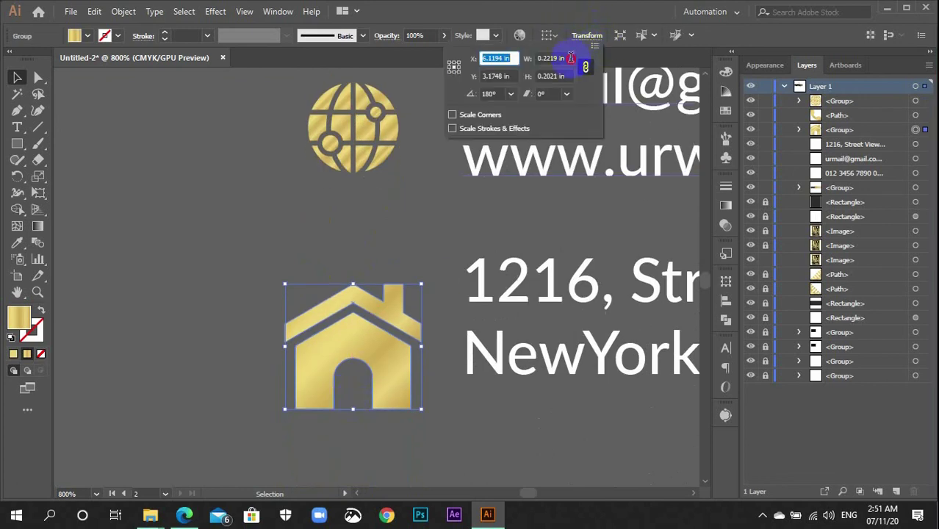
left_click(571, 58)
key("ctrl+v")
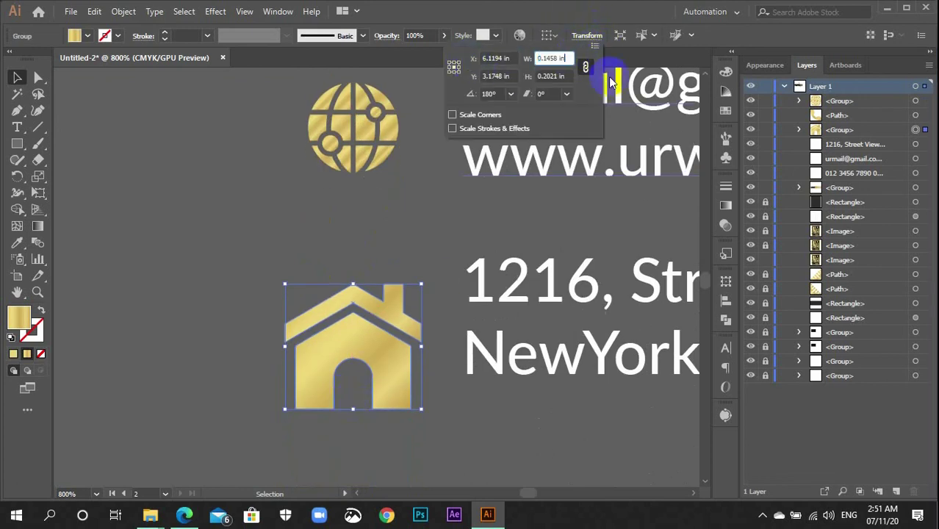
key("Return")
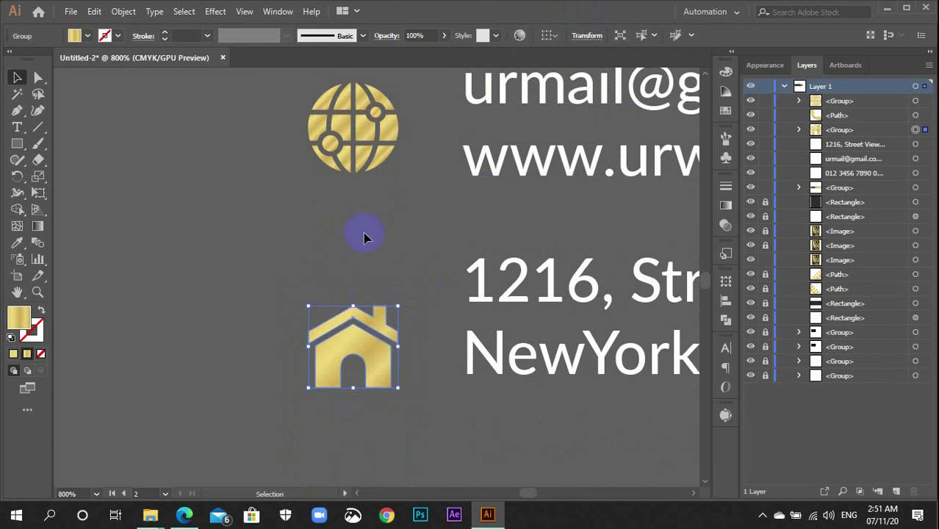
scroll(365, 237, "down", 2)
scroll(370, 245, "up", 2)
left_click_drag(381, 352, 394, 321)
scroll(399, 316, "up", 2)
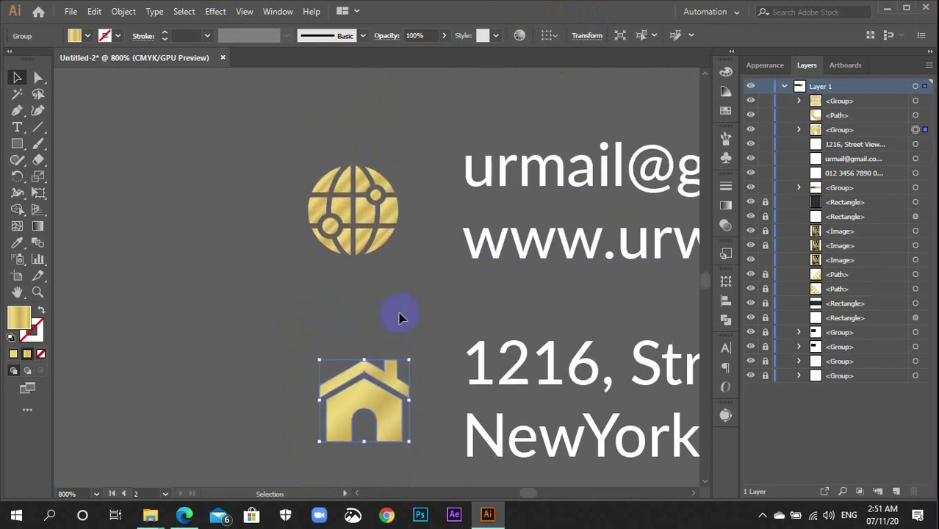
key("ctrl+equal")
key("ctrl+minus")
key("ctrl+minus")
key("ctrl+minus")
key("ctrl+minus")
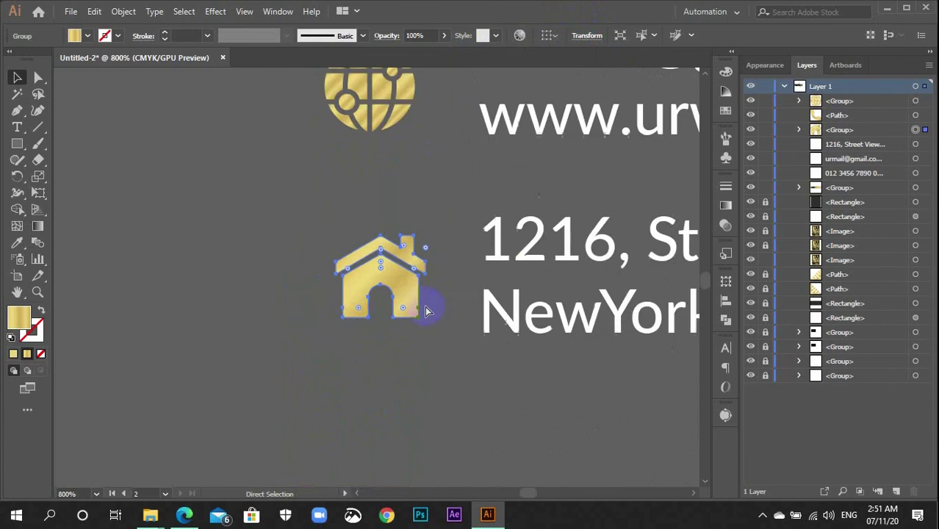
scroll(460, 351, "up", 3)
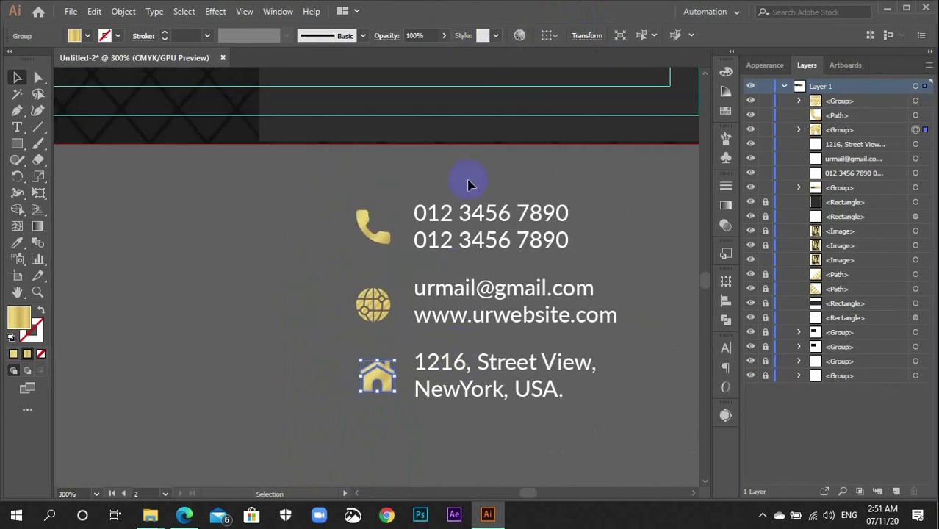
- Left-align the three contact text blocks
left_click_drag(485, 334, 539, 416)
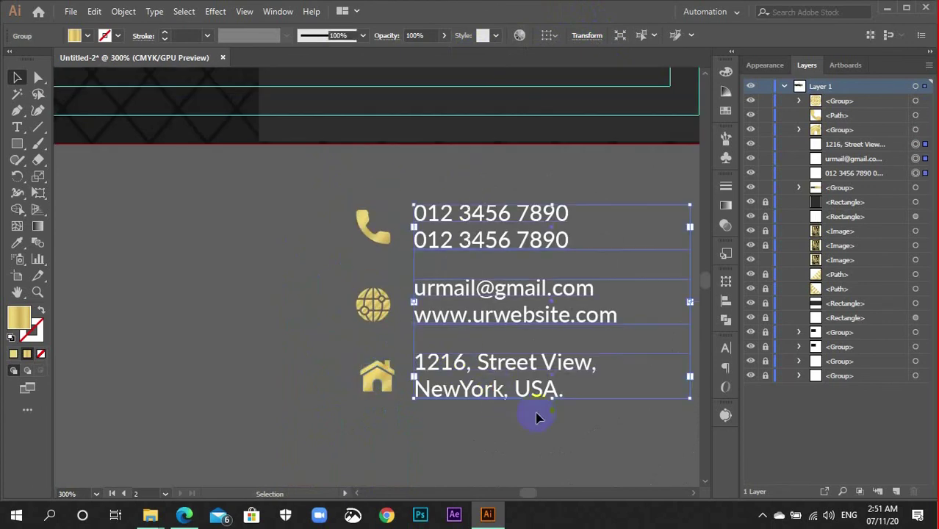
left_click(725, 300)
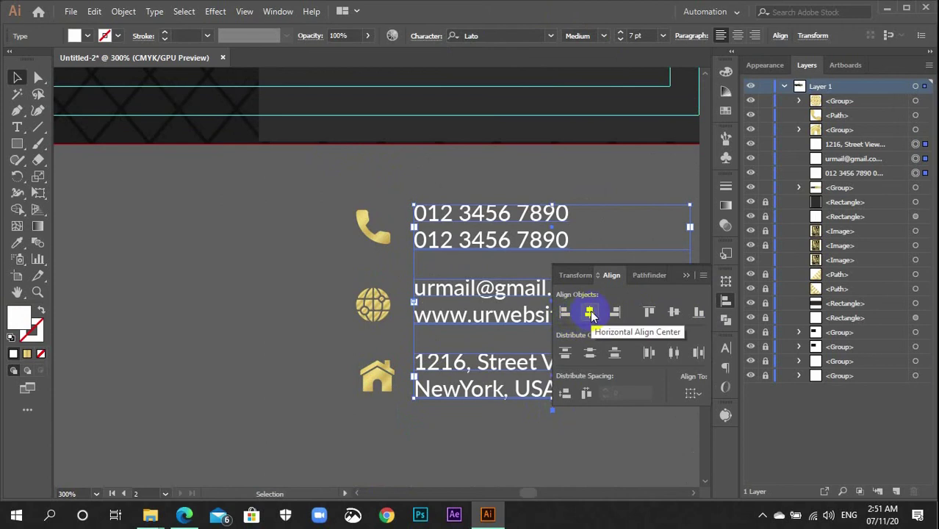
left_click(565, 314)
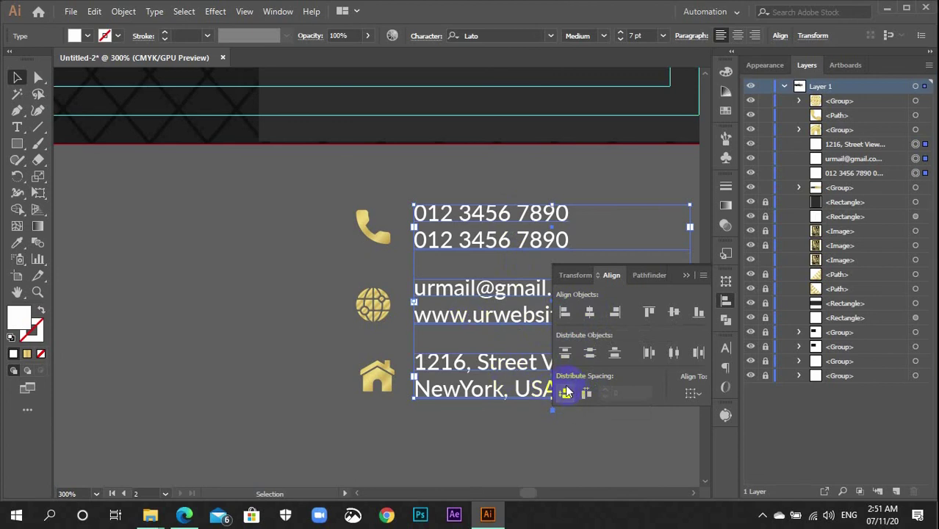
left_click(726, 301)
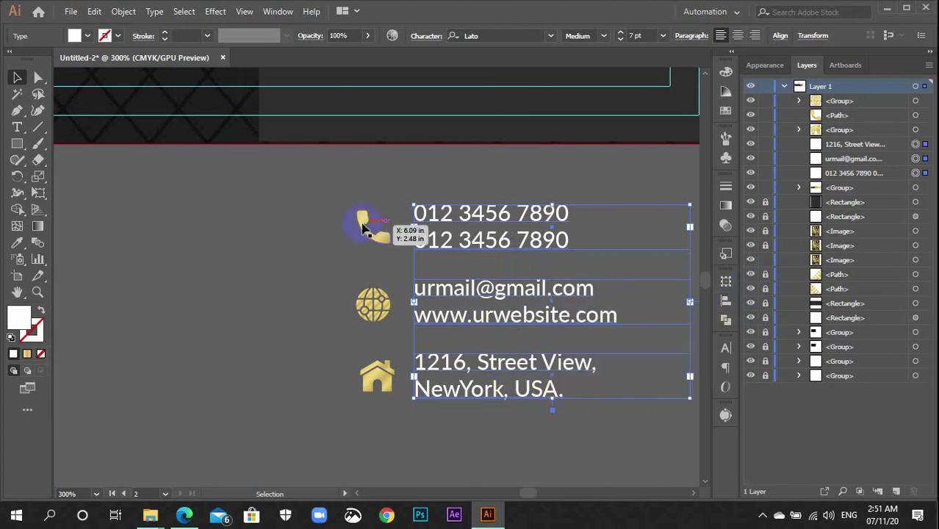
- Centre the phone, globe and house icons horizontally on each other
left_click_drag(402, 426, 347, 200)
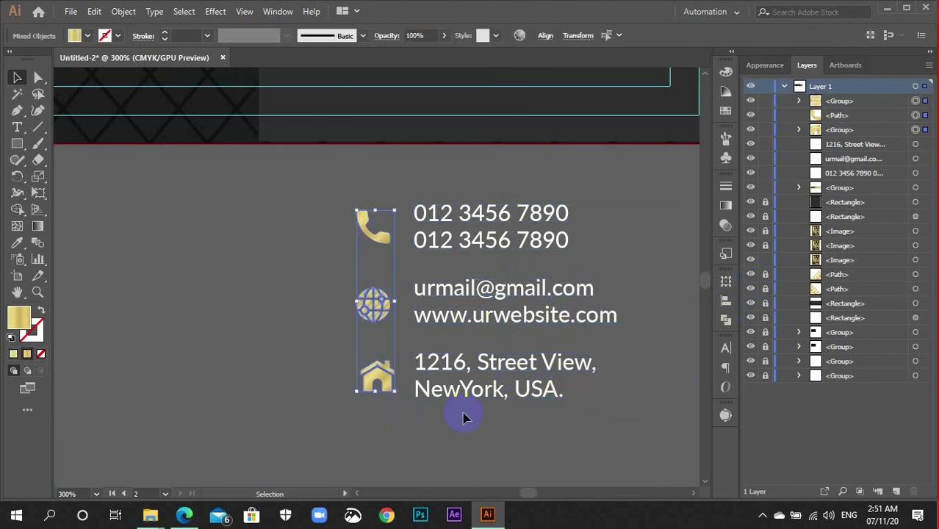
left_click(730, 306)
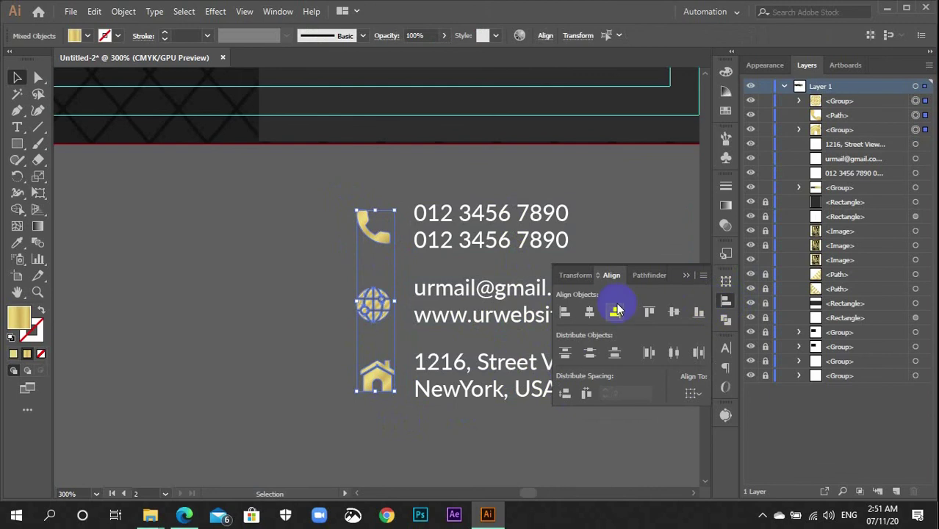
left_click(590, 313)
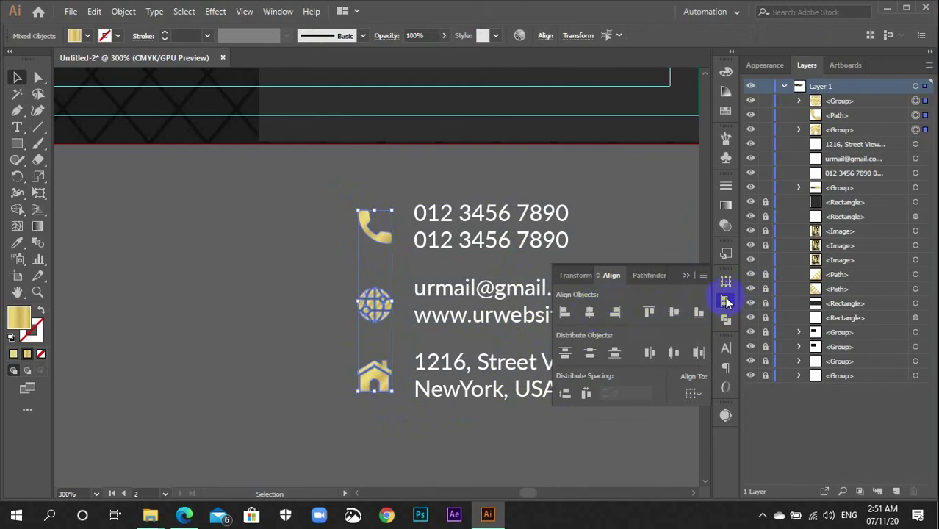
left_click(726, 301)
left_click(374, 303)
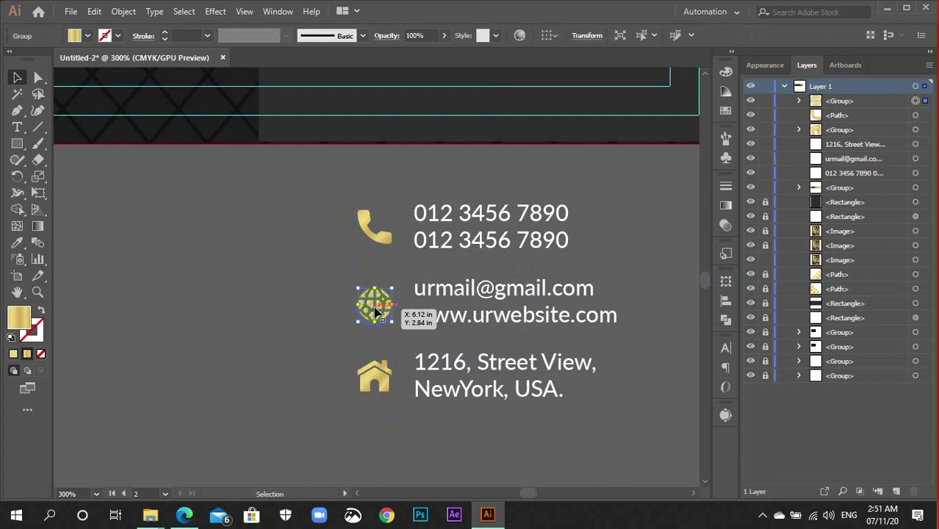
left_click(339, 262)
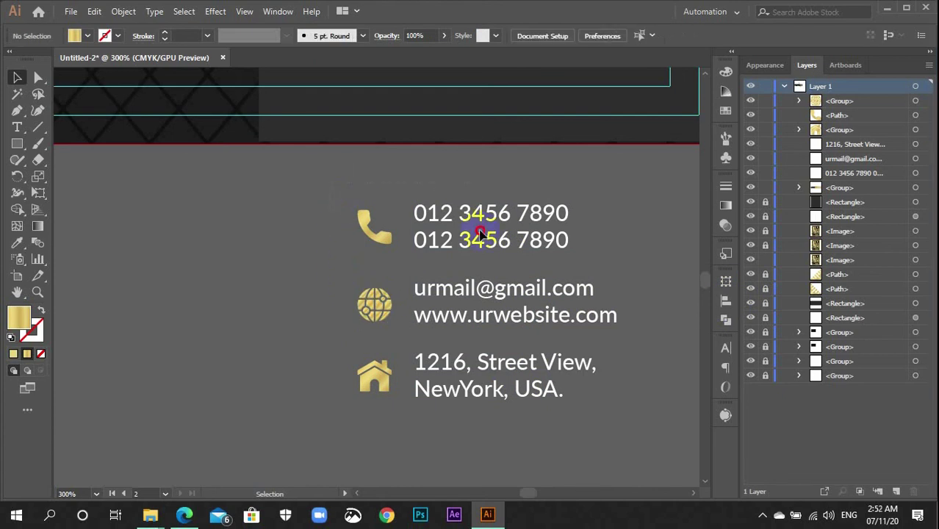
- Vertically centre each icon on its contact lines and group them into three rows
left_click(509, 233)
left_click(520, 41)
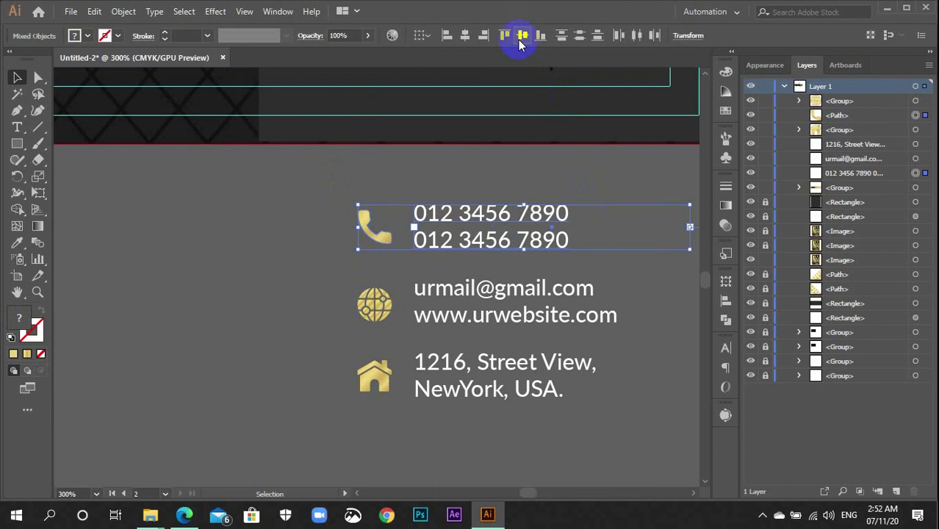
key("ctrl+g")
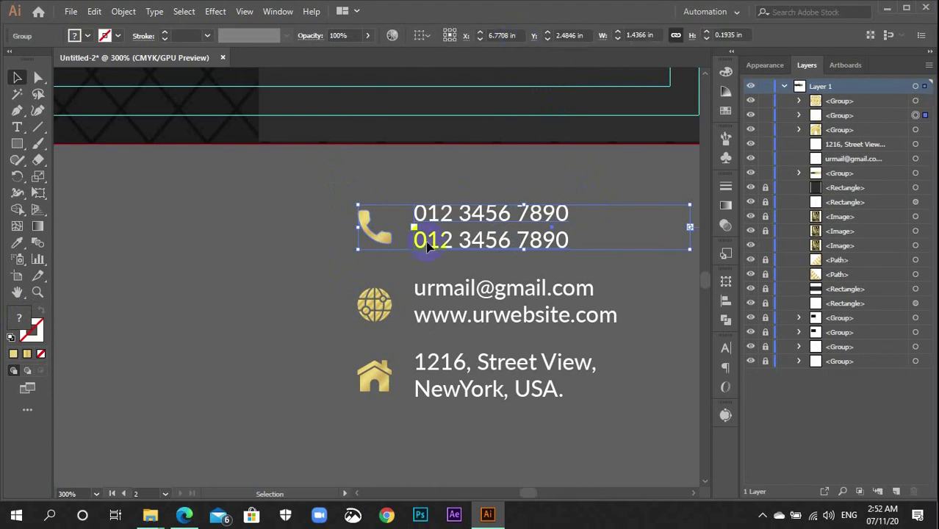
left_click_drag(329, 291, 419, 294)
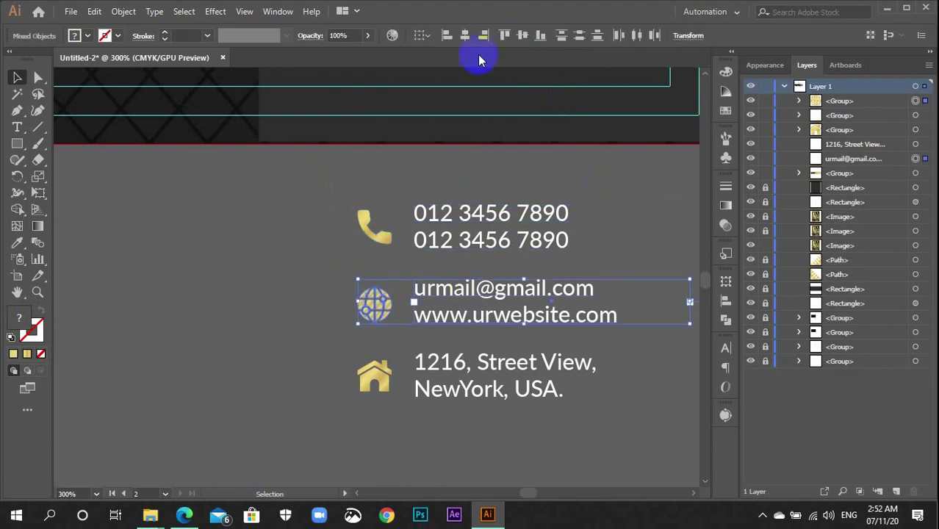
left_click(522, 36)
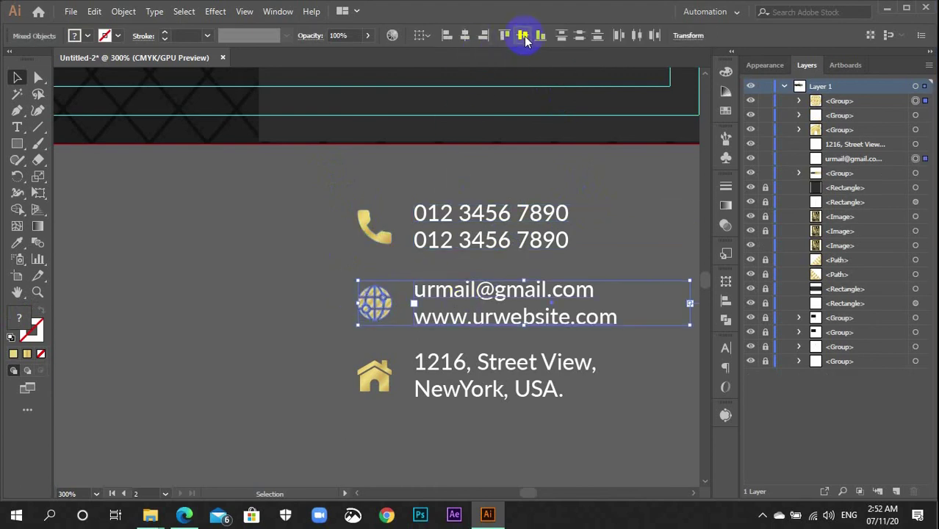
key("ctrl+g")
left_click_drag(342, 355, 479, 385)
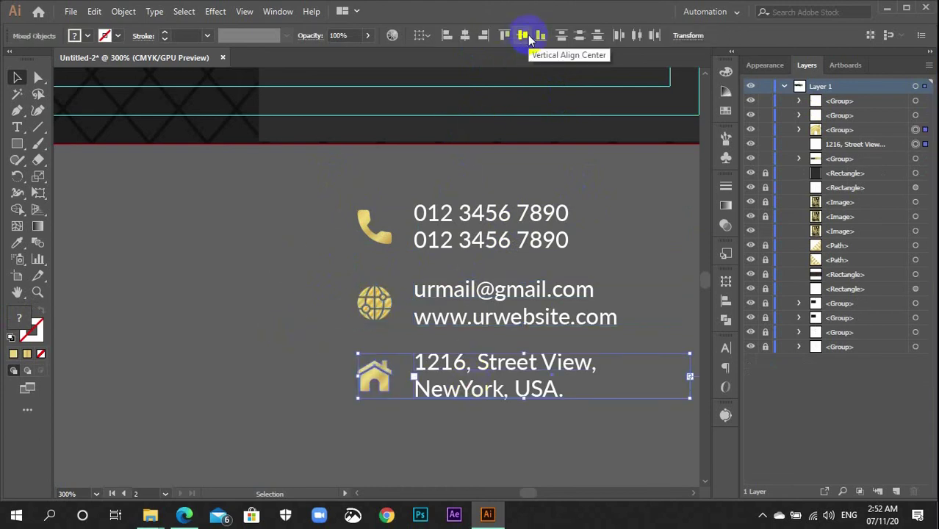
key("ctrl+g")
- Left-align the three contact rows and distribute their vertical spacing evenly
left_click_drag(464, 246, 544, 409)
left_click(726, 318)
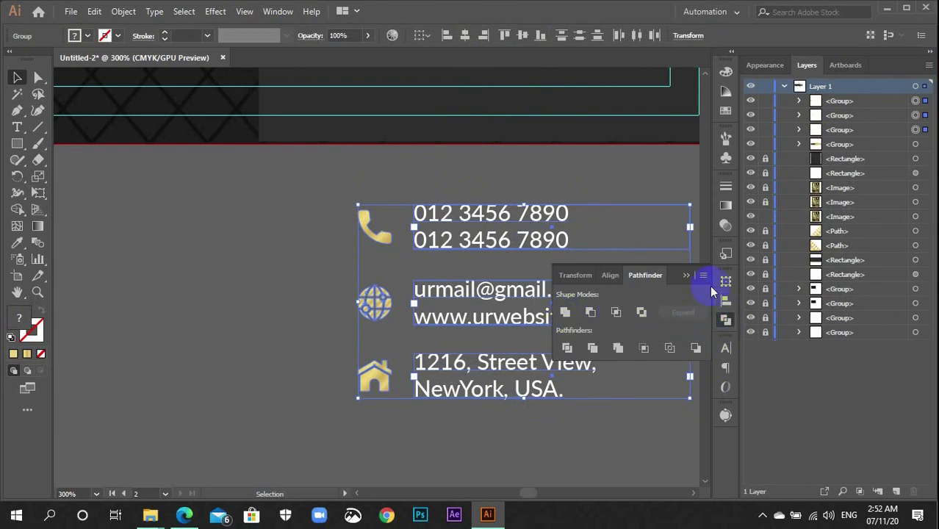
left_click(723, 297)
left_click(567, 316)
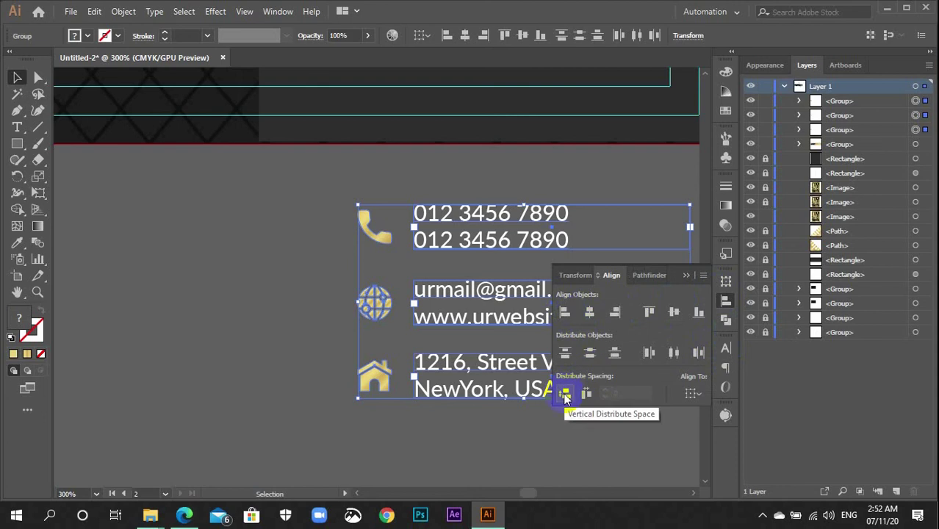
left_click(564, 397)
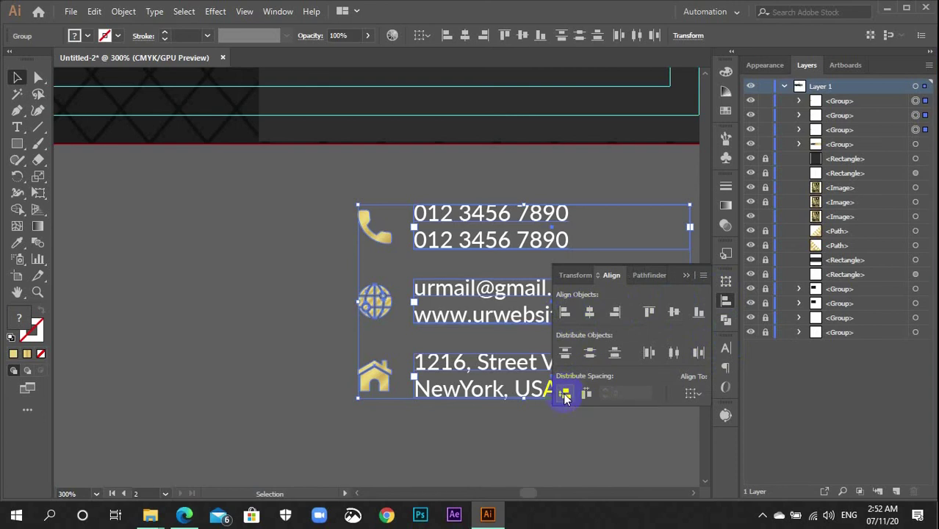
left_click(727, 301)
- Group the contact rows into one block and place it on the card under the name bar
scroll(587, 339, "up", 2)
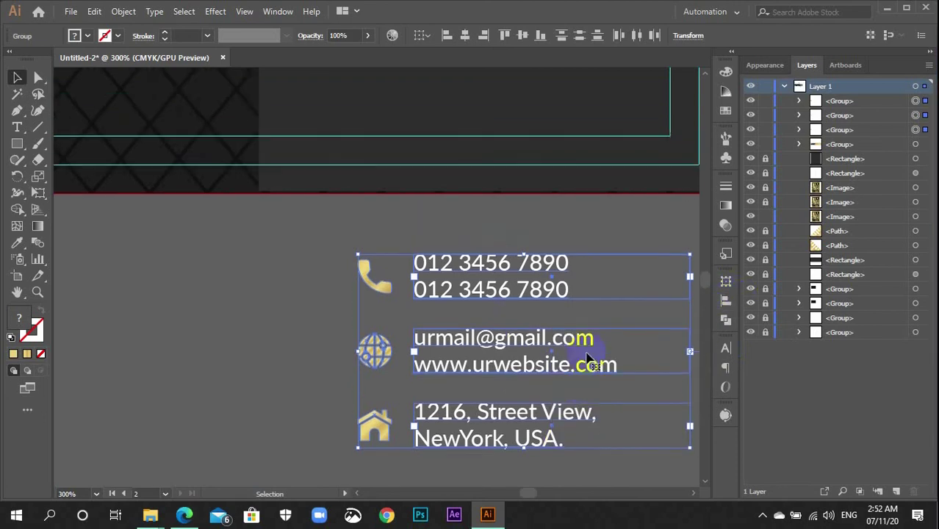
key("ctrl+g")
key("ctrl+minus")
key("ctrl+minus")
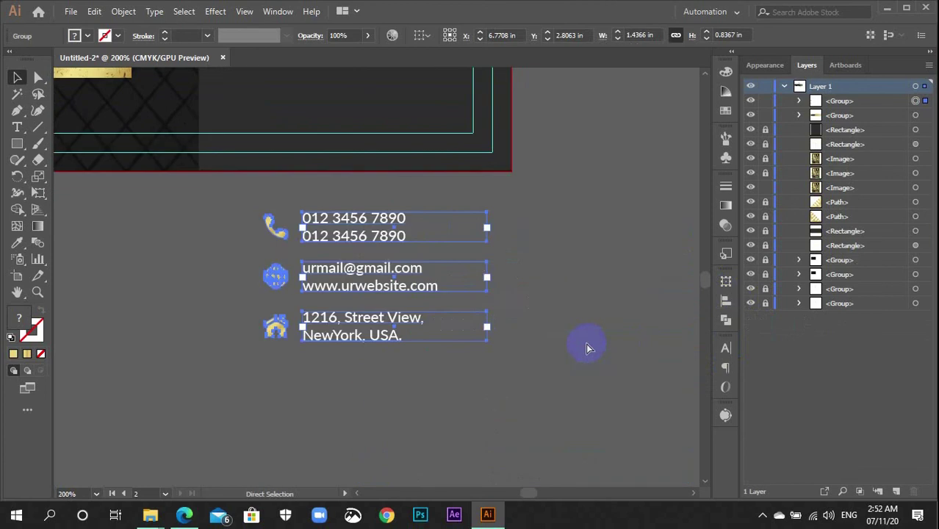
scroll(388, 356, "up", 3)
left_click_drag(350, 371, 319, 189)
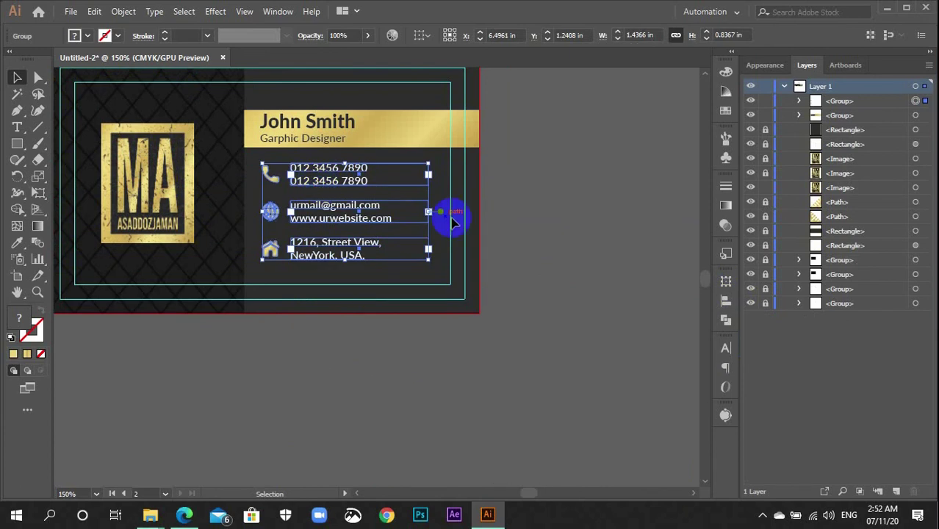
key("Left")
key("Left")
key("Left")
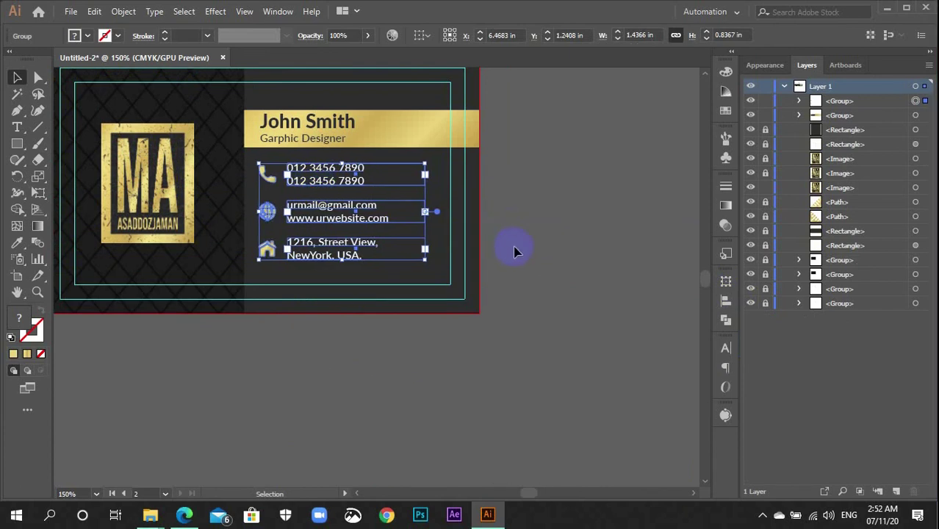
key("ctrl+equal")
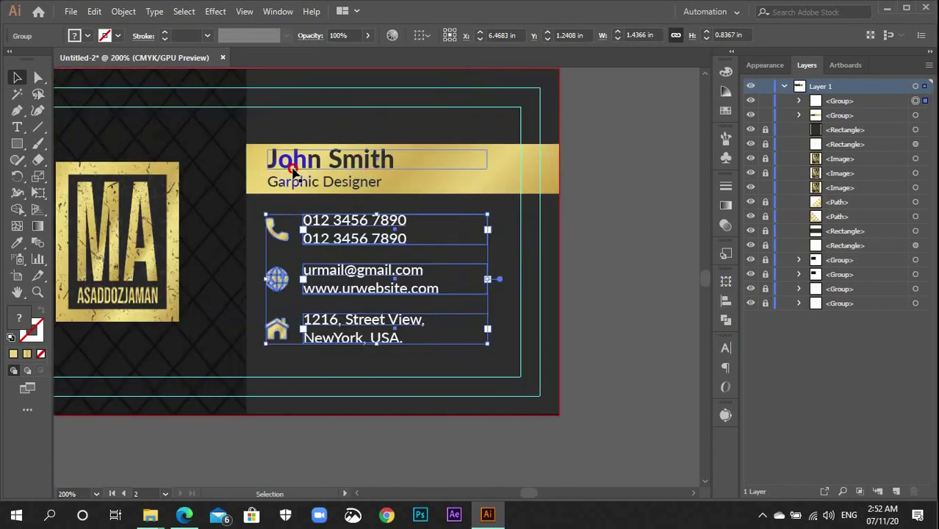
- Left-align the name, title and contact block with each other
left_click(294, 172)
key("a")
key("ctrl+f")
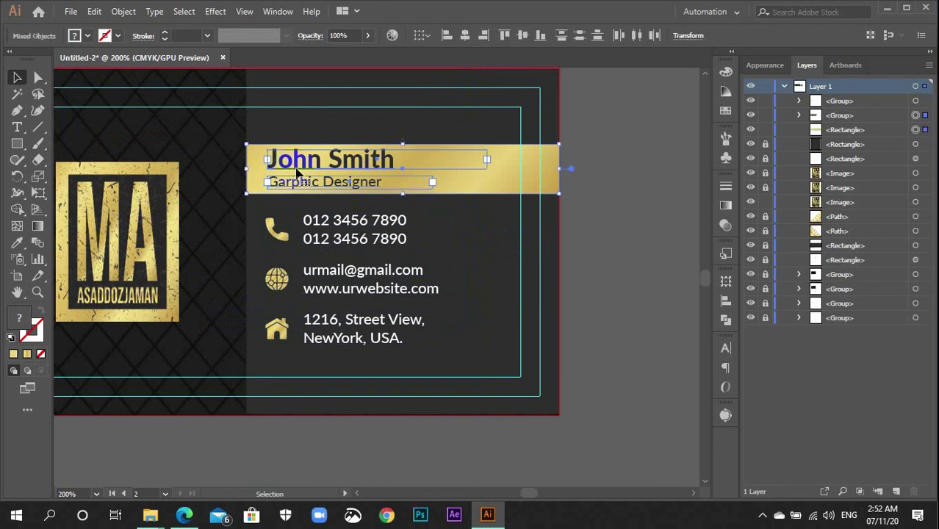
left_click(536, 245)
left_click(331, 160)
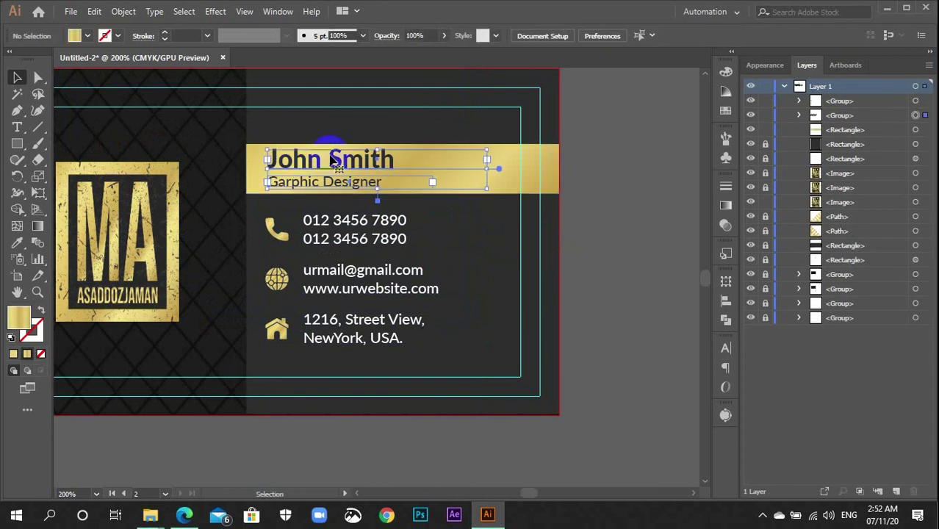
left_click(335, 237, "shift")
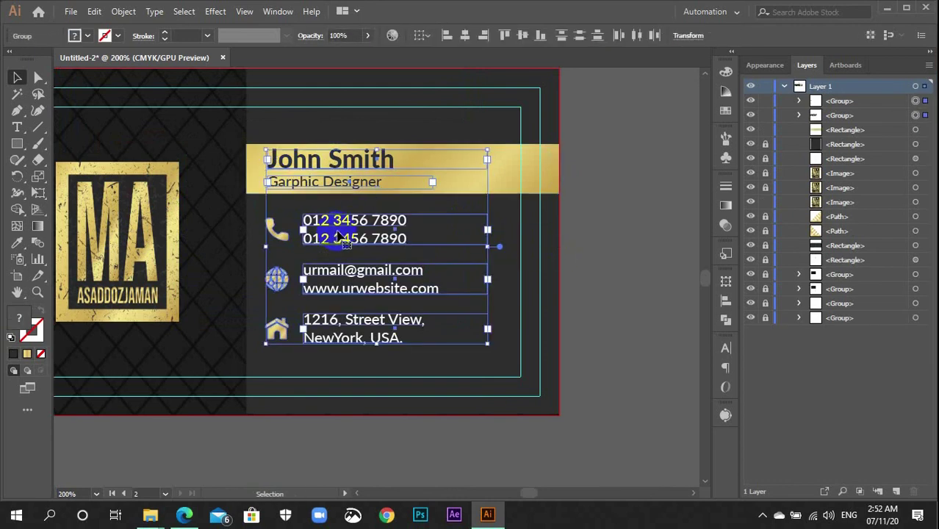
left_click(446, 35)
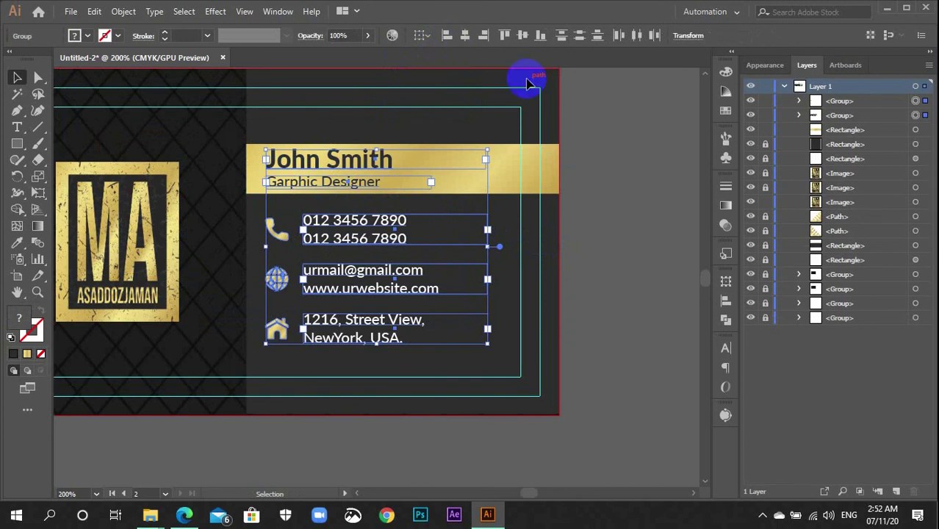
left_click(622, 150)
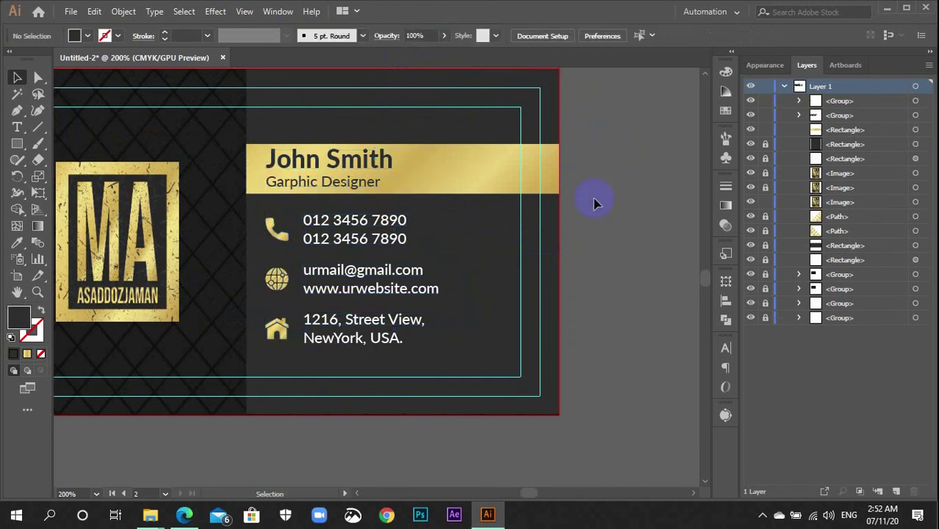
scroll(577, 266, "down", 1)
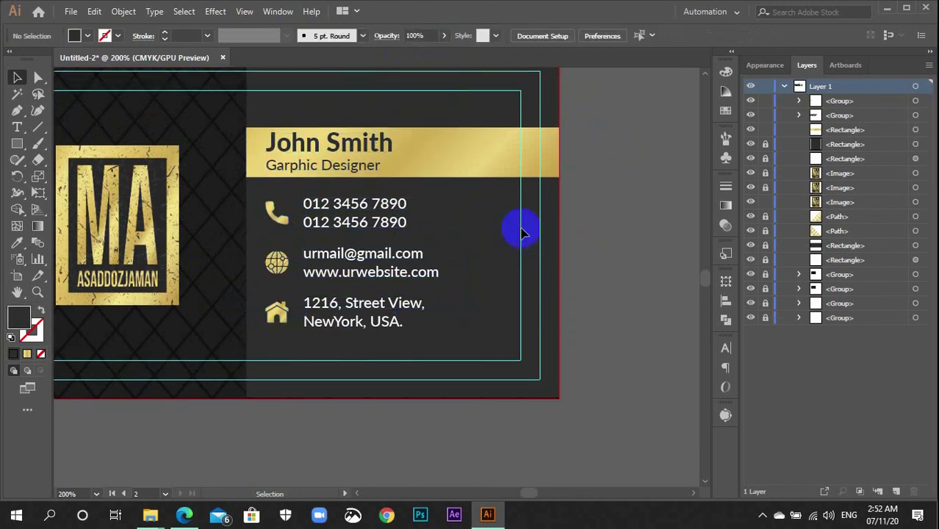
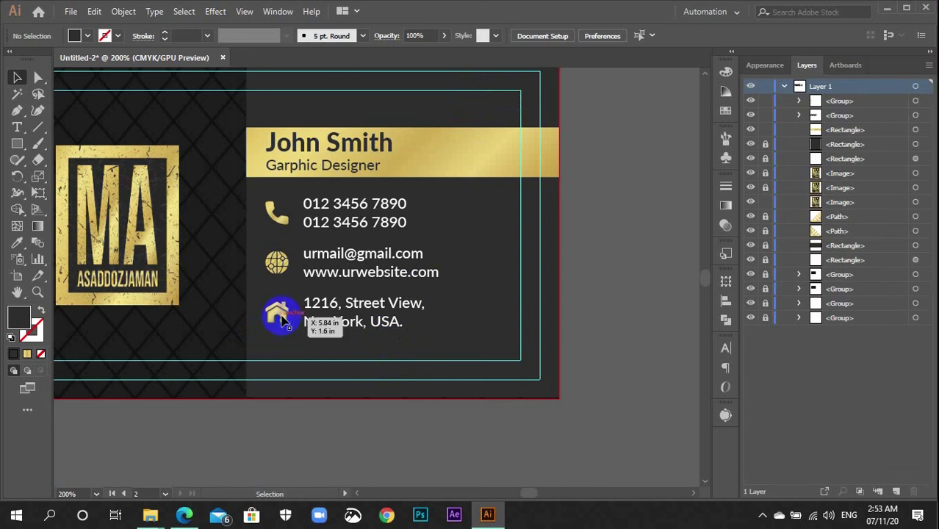
- Widen the gold name banner to the left and round its left corners
scroll(294, 327, "up", 2)
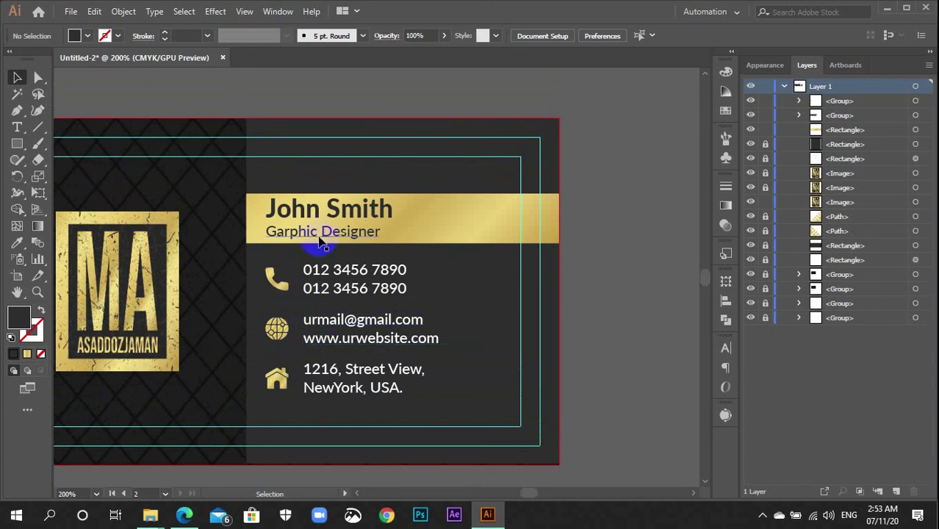
key("ctrl+minus")
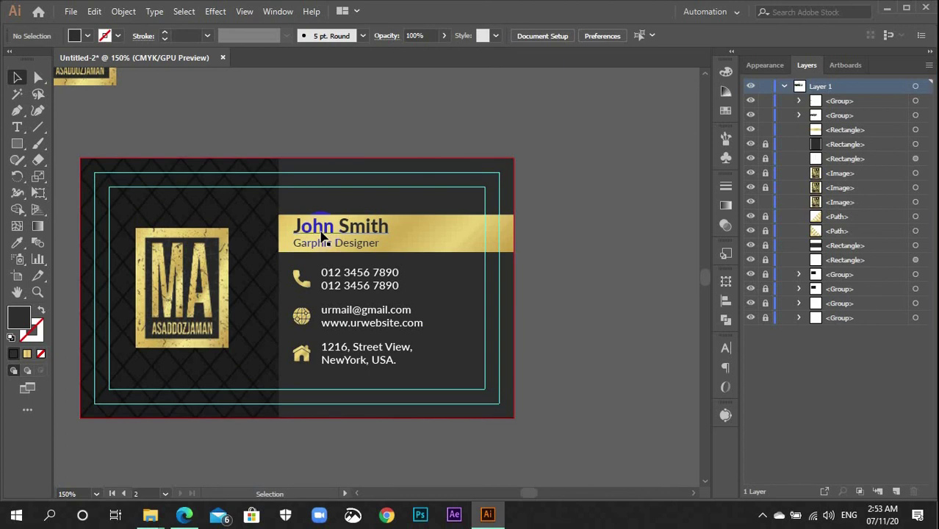
key("ctrl+equal")
key("ctrl+equal")
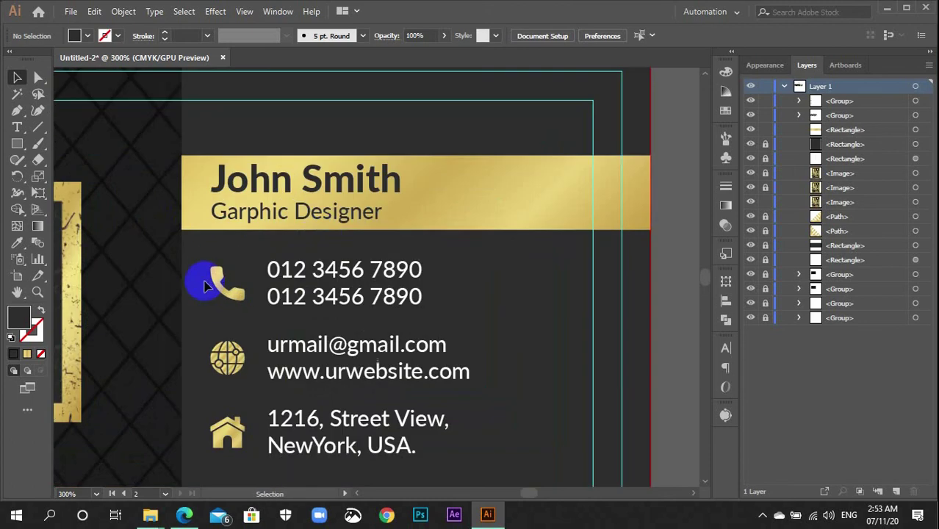
left_click(196, 218)
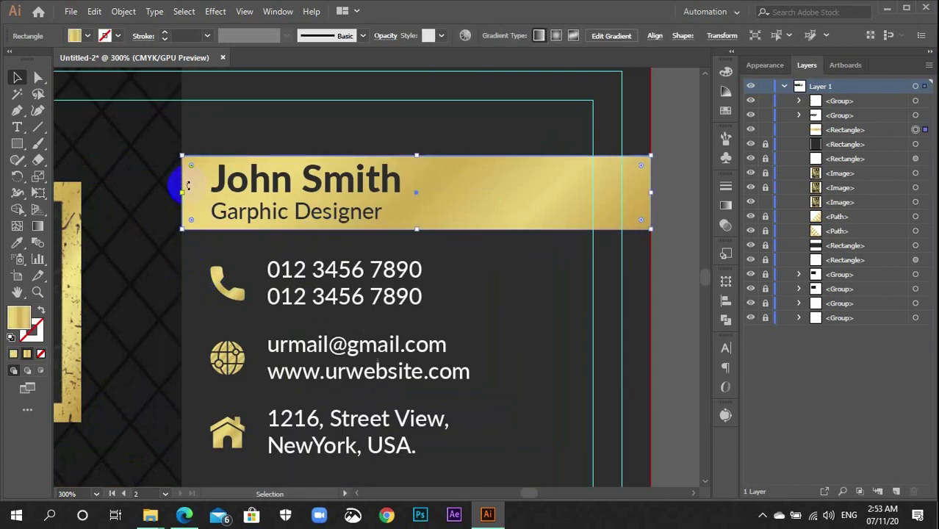
left_click_drag(185, 193, 142, 204)
left_click(132, 269)
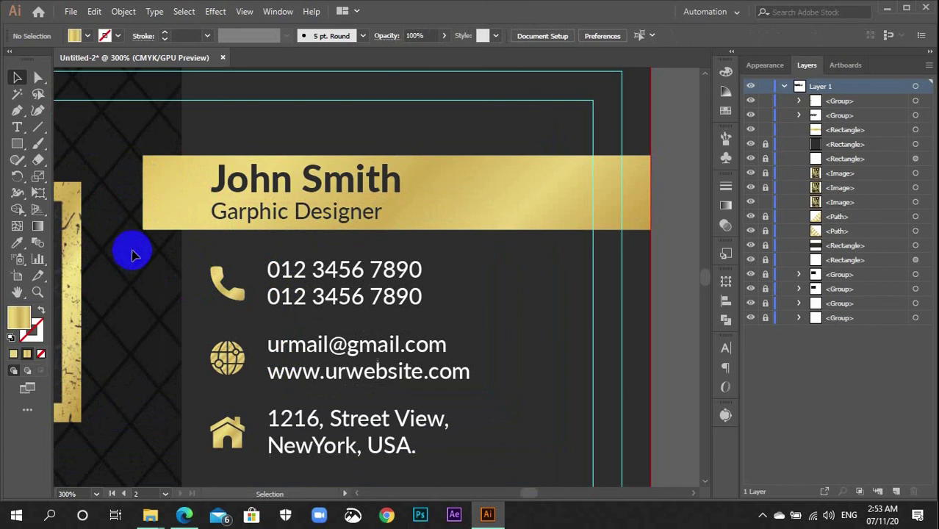
key("a")
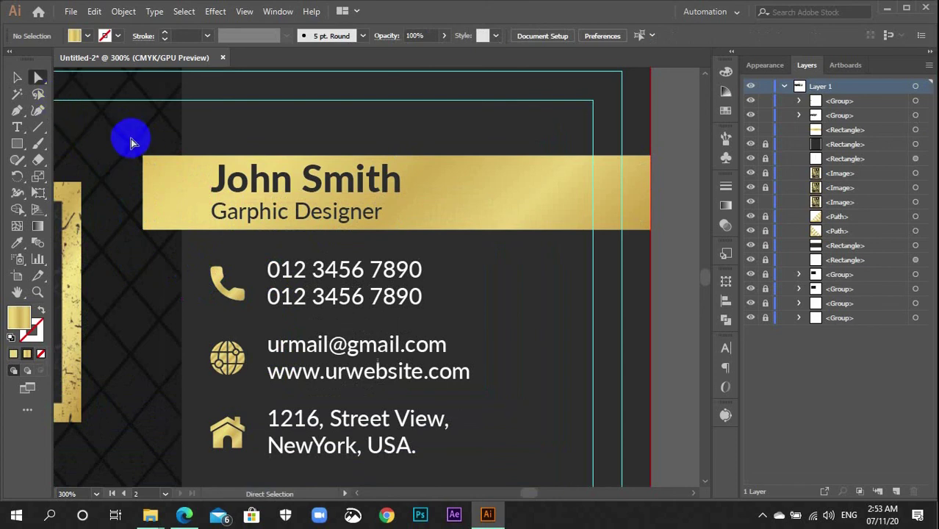
left_click_drag(151, 216, 151, 266)
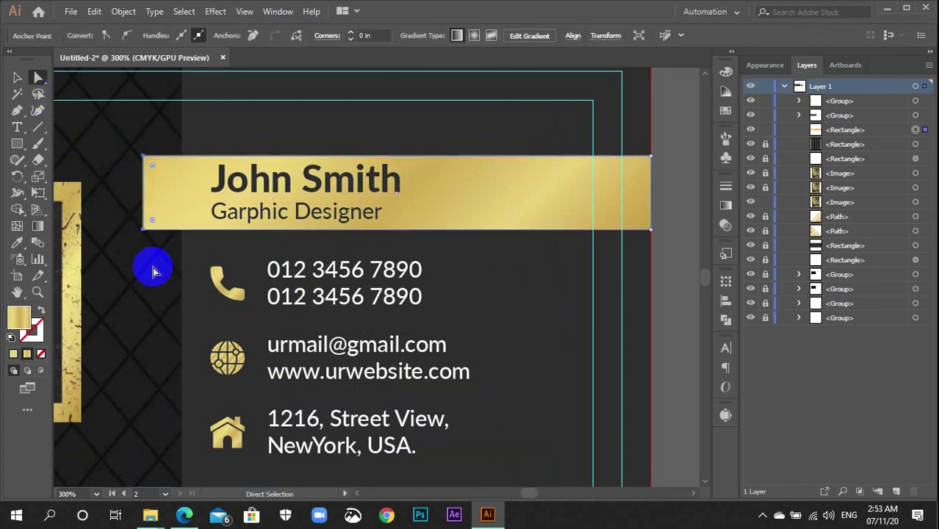
left_click_drag(150, 222, 216, 210)
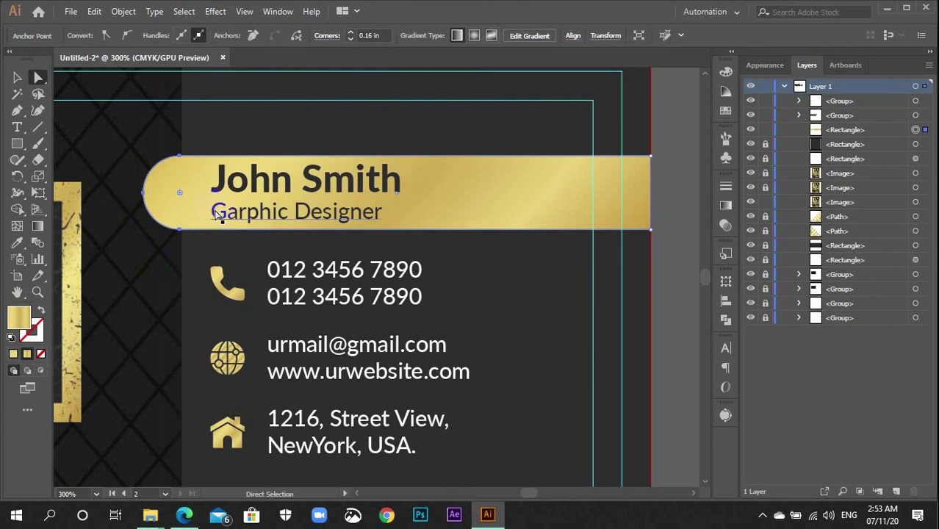
left_click(143, 257)
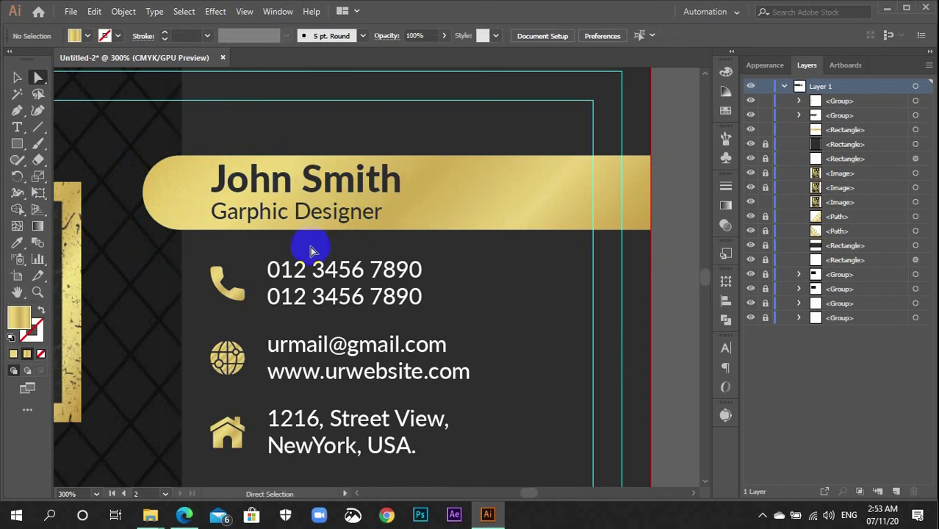
- Square the banner's corners again and shrink it back to its original width
key("ctrl")
left_click(154, 182)
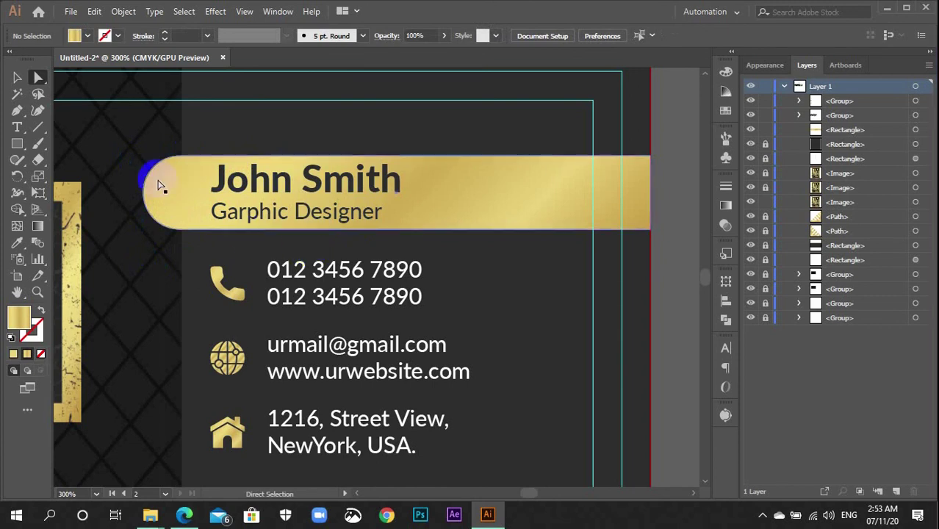
left_click_drag(179, 195, 42, 210)
left_click(144, 212)
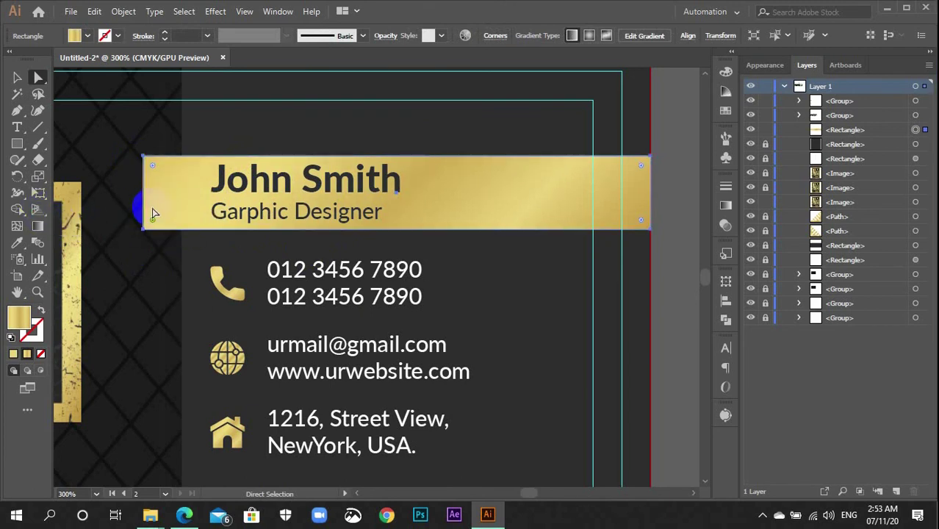
key("v")
left_click(144, 194)
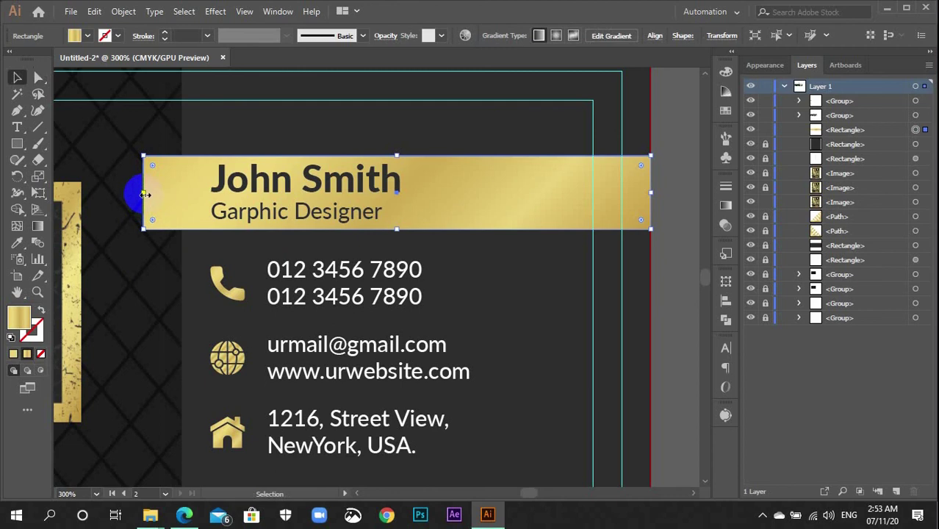
left_click_drag(144, 194, 183, 193)
left_click(156, 248)
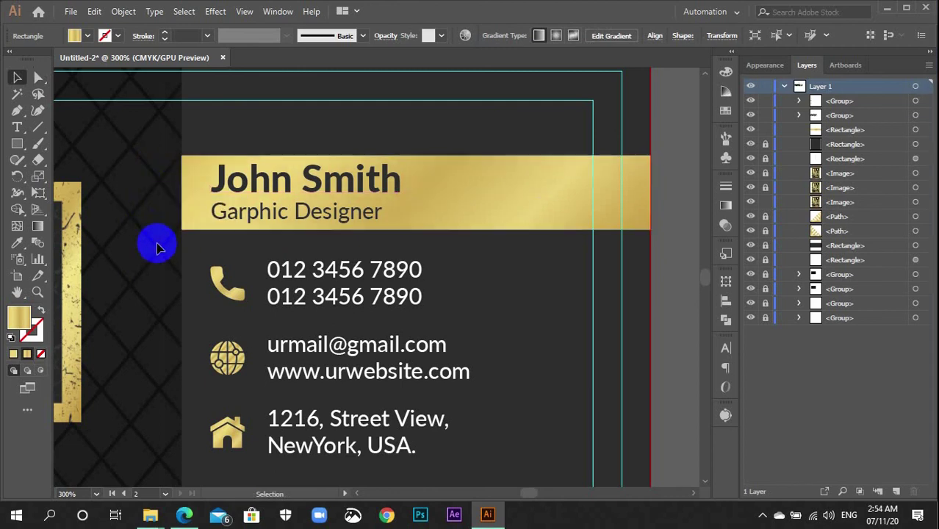
key("a")
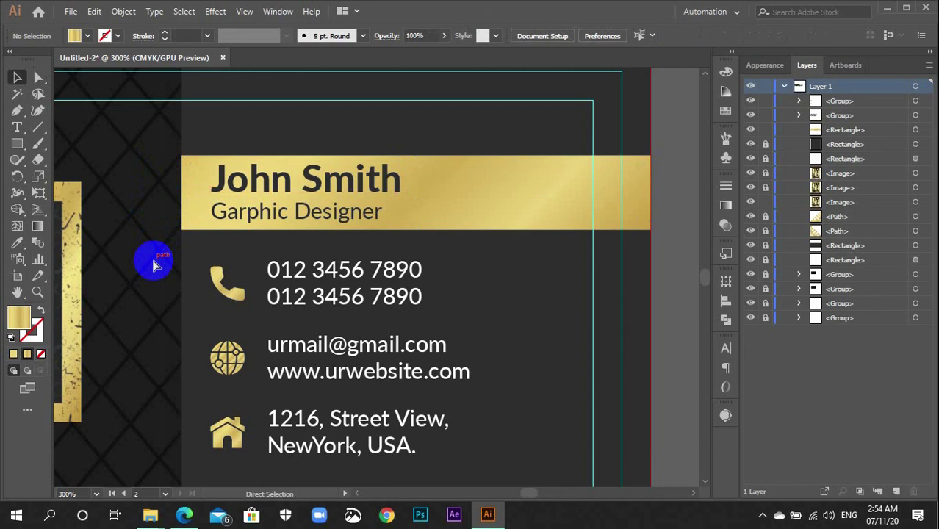
- With both cards in view, unlock all locked objects using Alt+Ctrl+2
key("ctrl+minus")
key("ctrl+minus")
key("ctrl+minus")
key("ctrl+minus")
key("ctrl+minus")
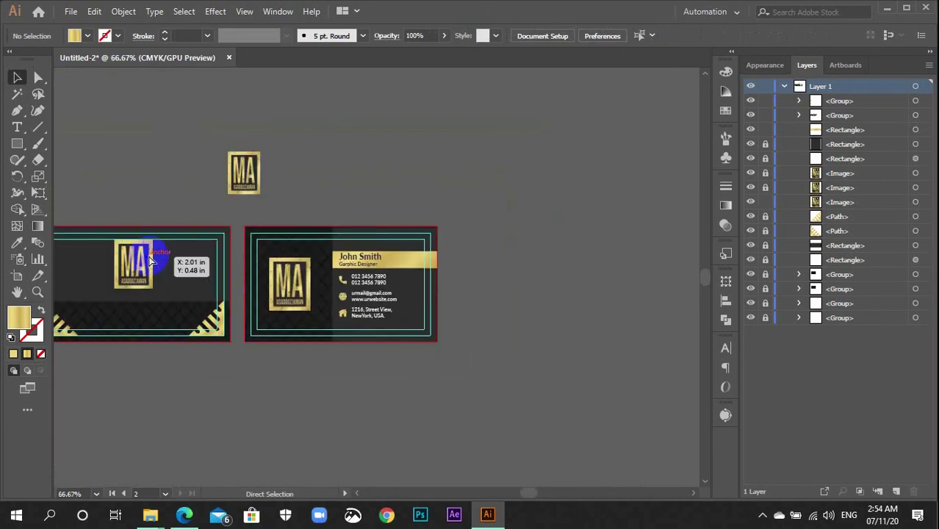
key("v")
scroll(299, 294, "down", 2)
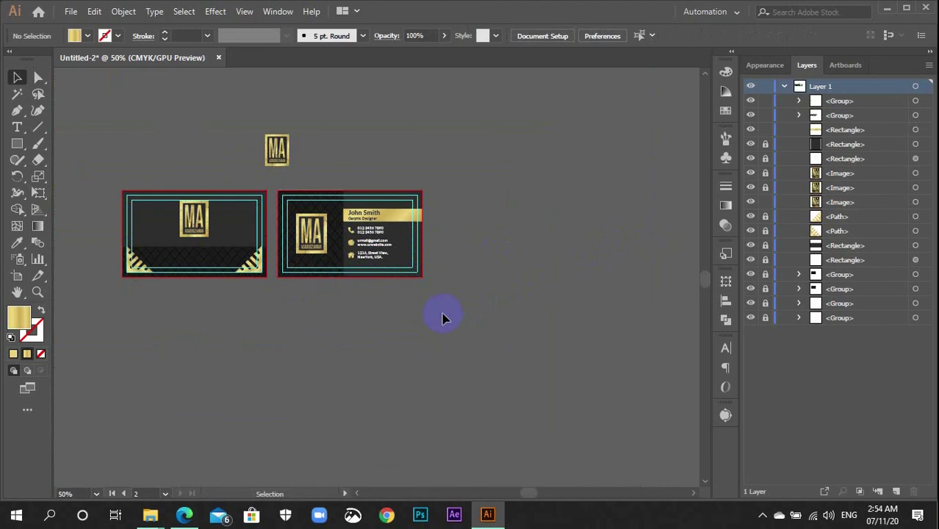
key("ctrl+alt+2")
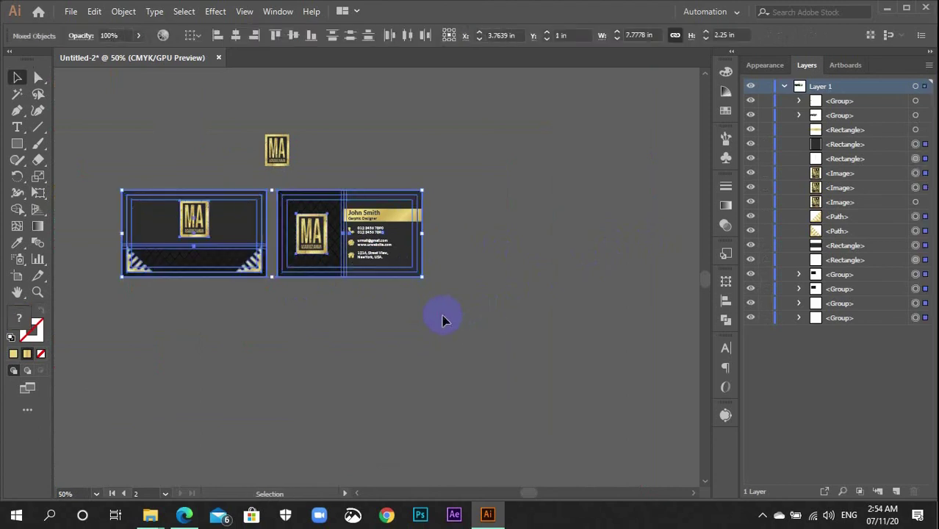
key("ctrl+h")
left_click(499, 327)
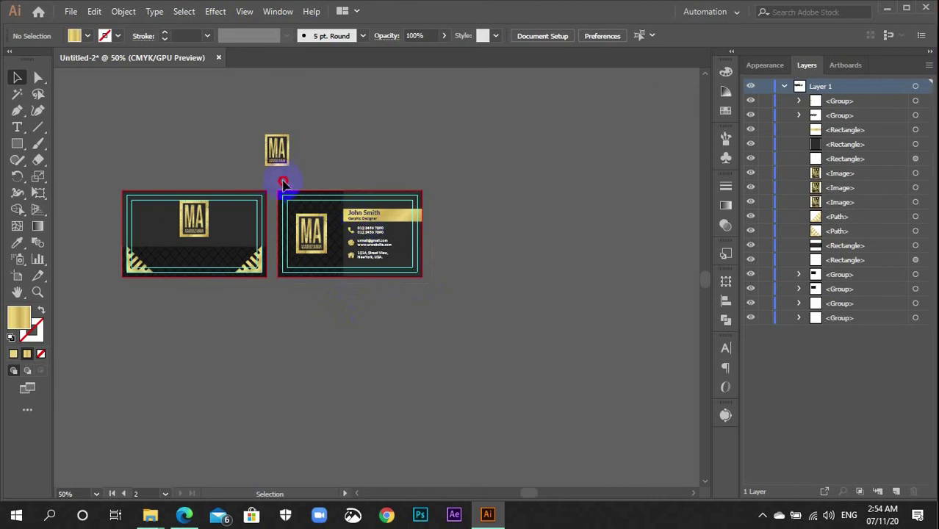
- Group the right card's objects, then group the left card's objects separately
left_click_drag(271, 188, 283, 194)
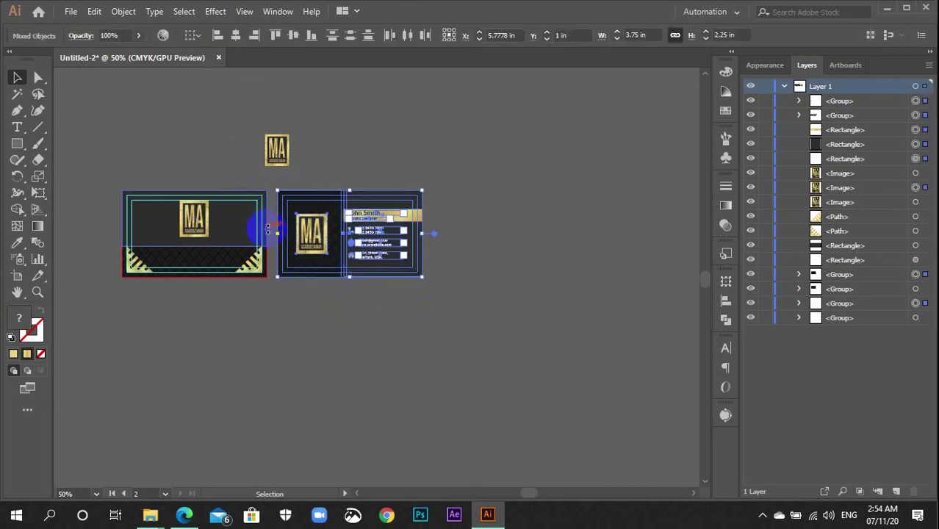
key("ctrl")
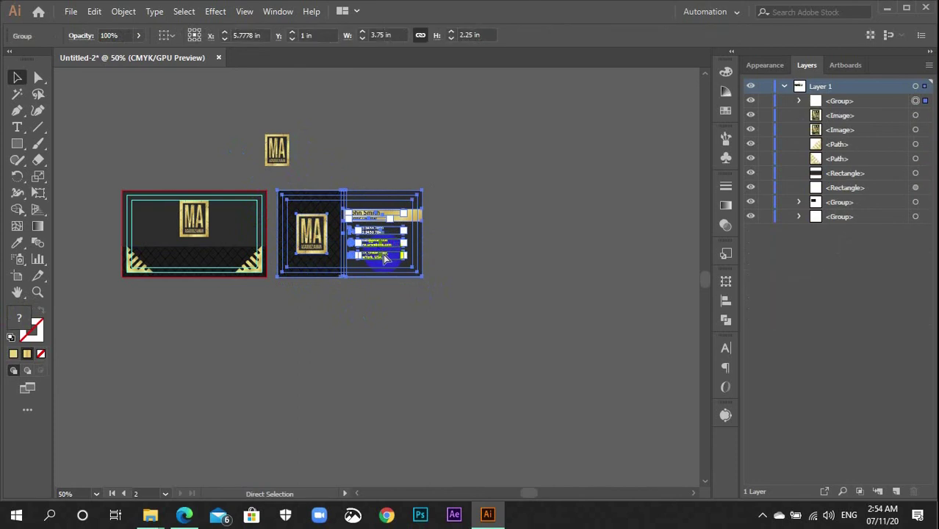
left_click(398, 329)
left_click_drag(151, 217, 114, 189)
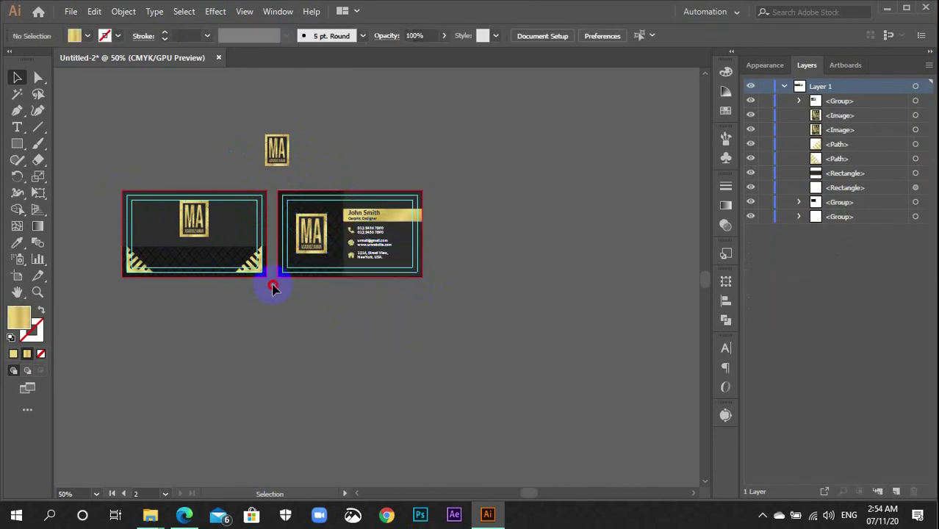
left_click_drag(272, 285, 269, 274)
key("ctrl+g")
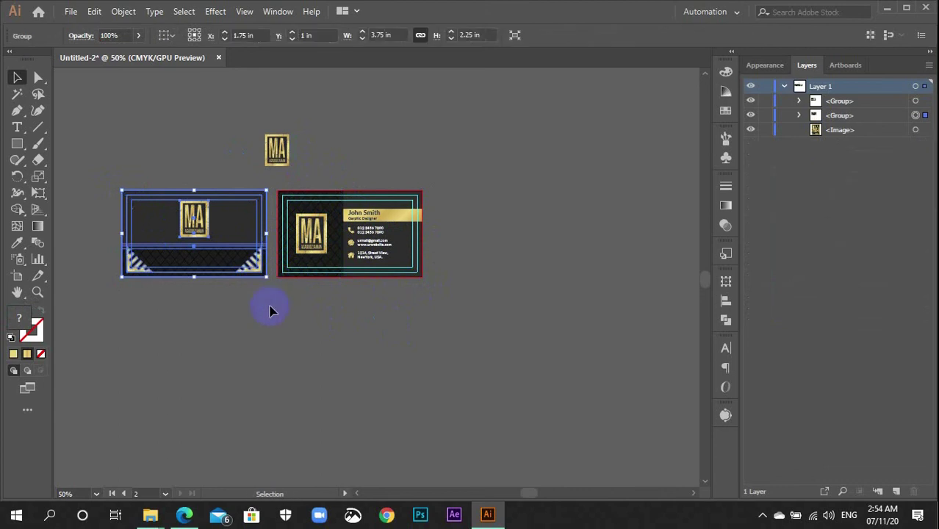
left_click(269, 312)
- Reframe the view around the logo and both cards, then take the Rectangle tool
key("ctrl+equal")
key("ctrl+equal")
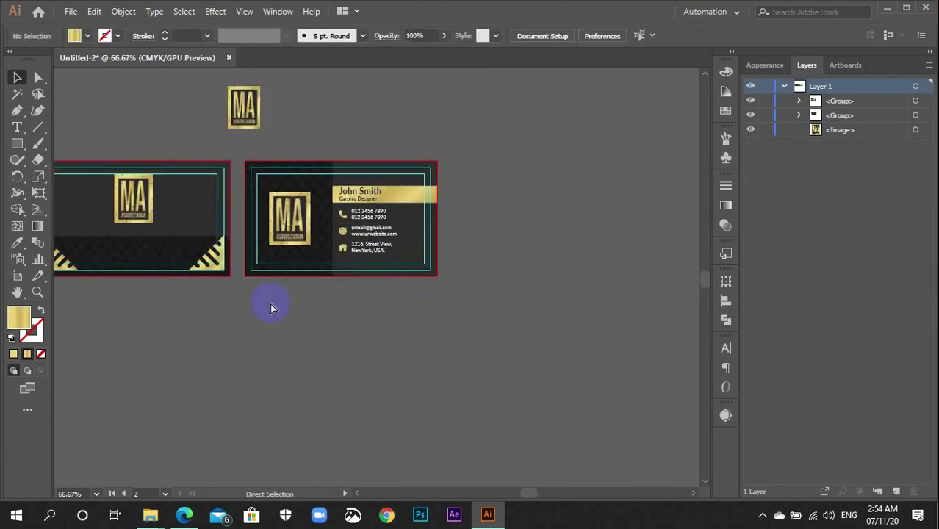
left_click_drag(262, 304, 472, 317)
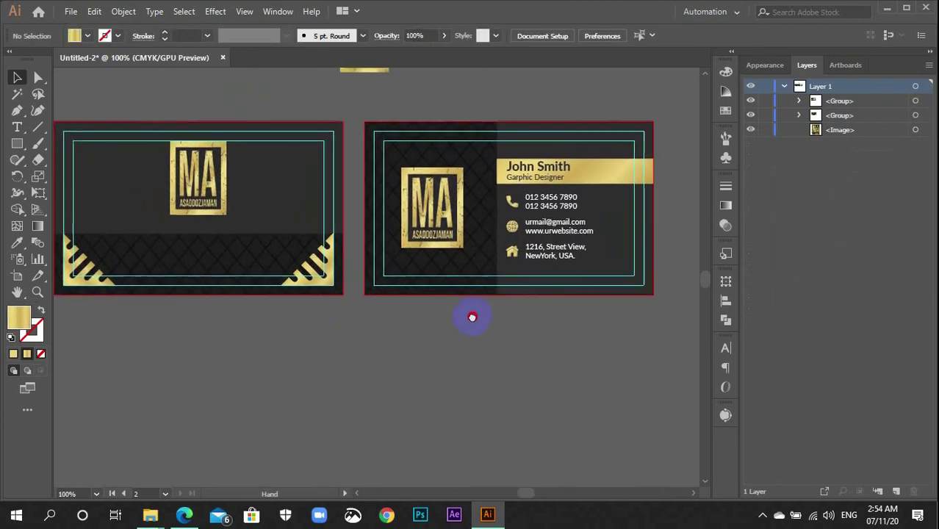
key("ctrl+minus")
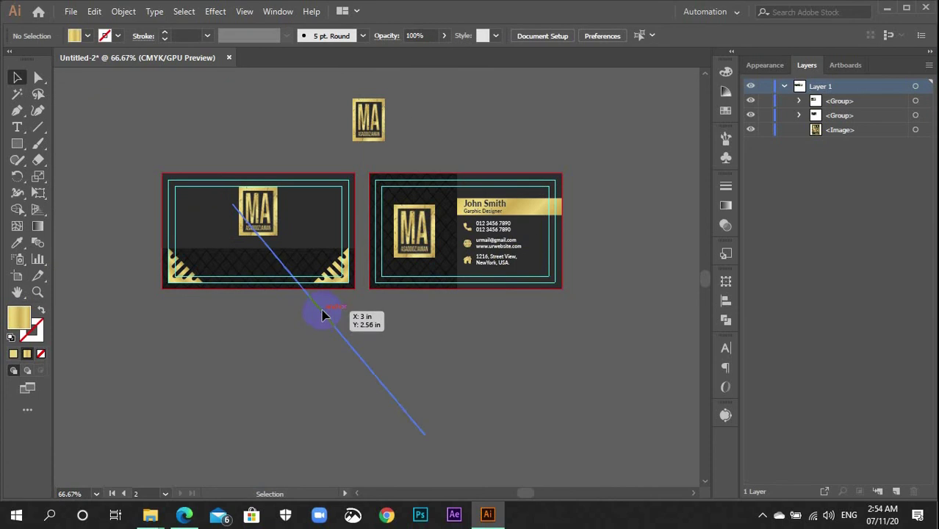
scroll(353, 315, "down", 1)
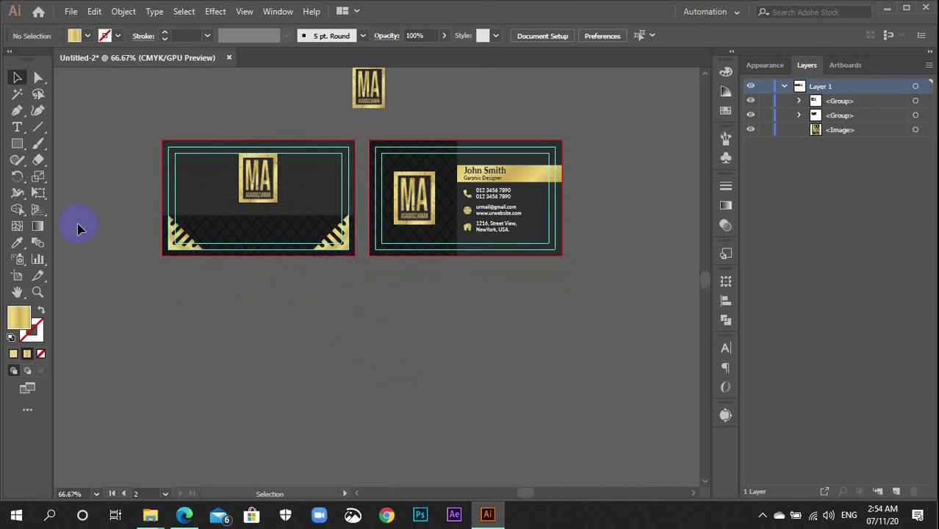
left_click(12, 146)
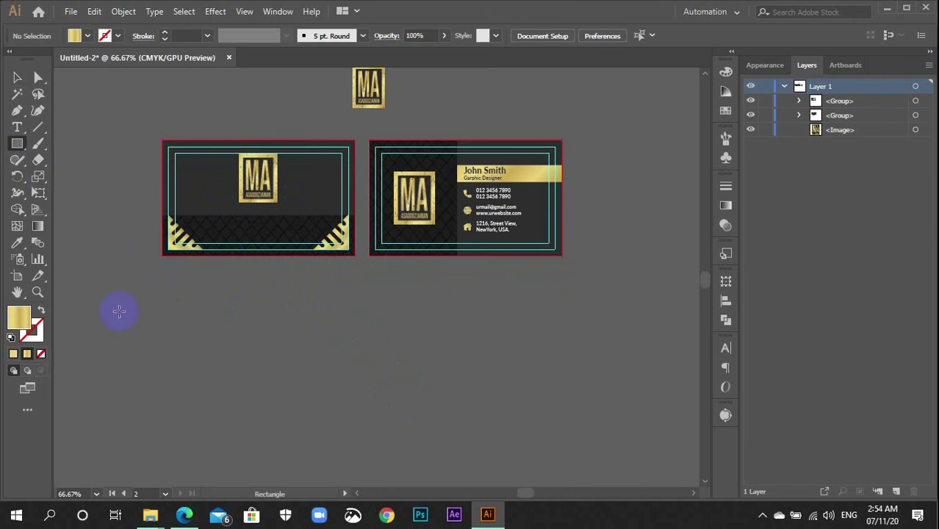
- Create a solid-fill 3.5 × 2 in rectangle and move it below the front card
left_click(13, 354)
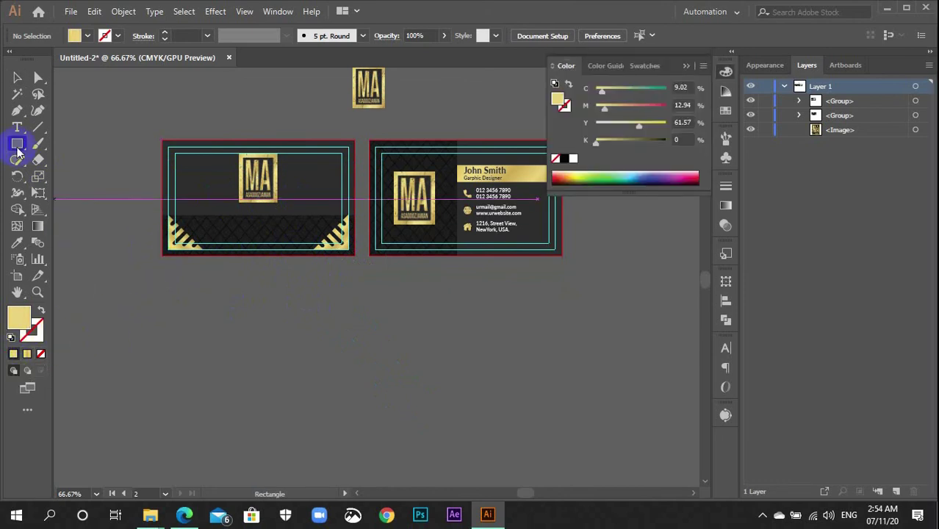
left_click(248, 309)
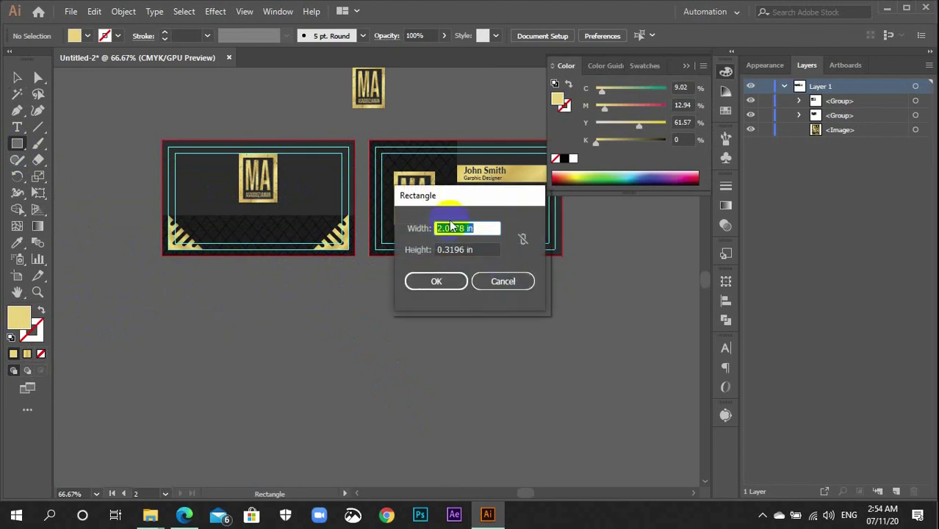
left_click(726, 72)
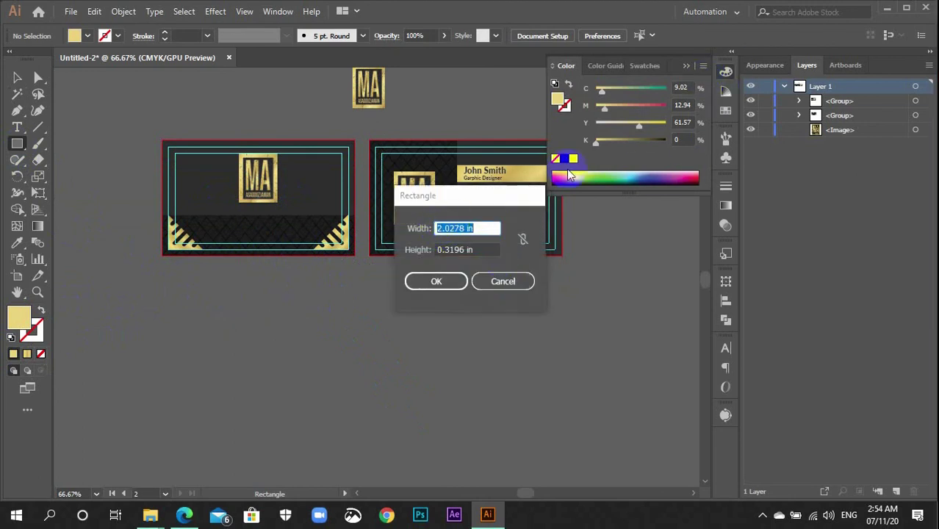
left_click_drag(475, 228, 416, 234)
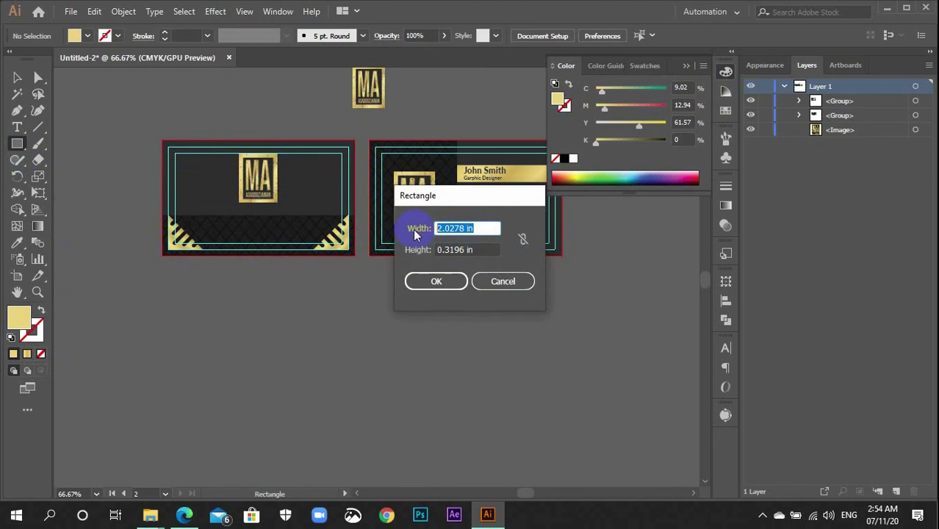
type("3.5")
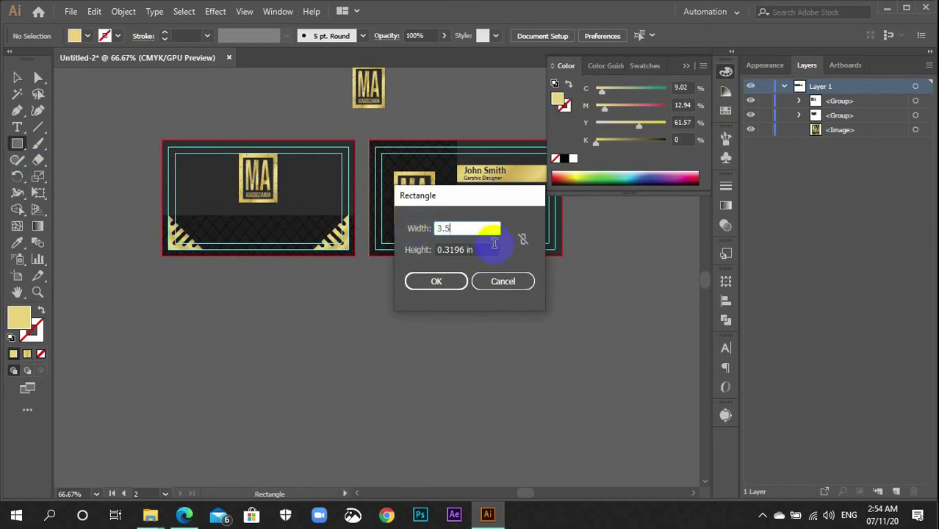
left_click_drag(489, 250, 419, 250)
type("2")
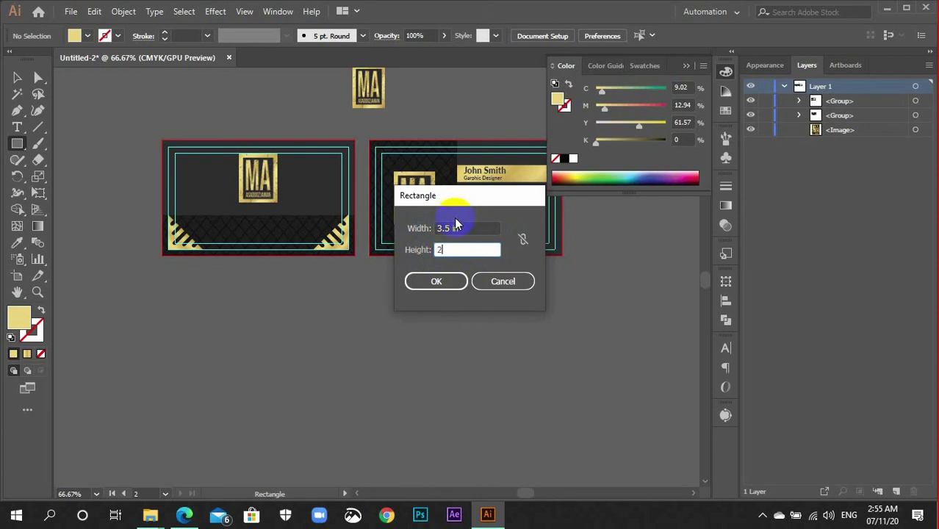
left_click(446, 283)
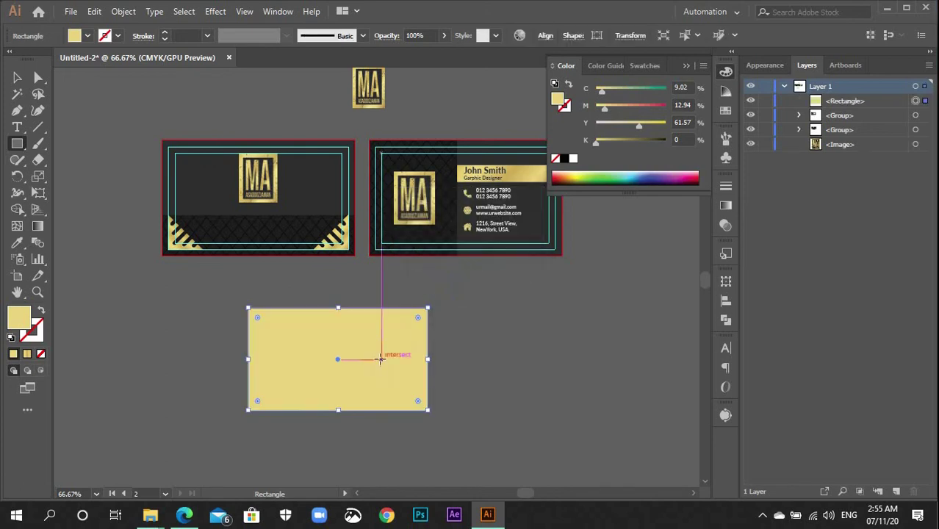
key("v")
left_click(727, 74)
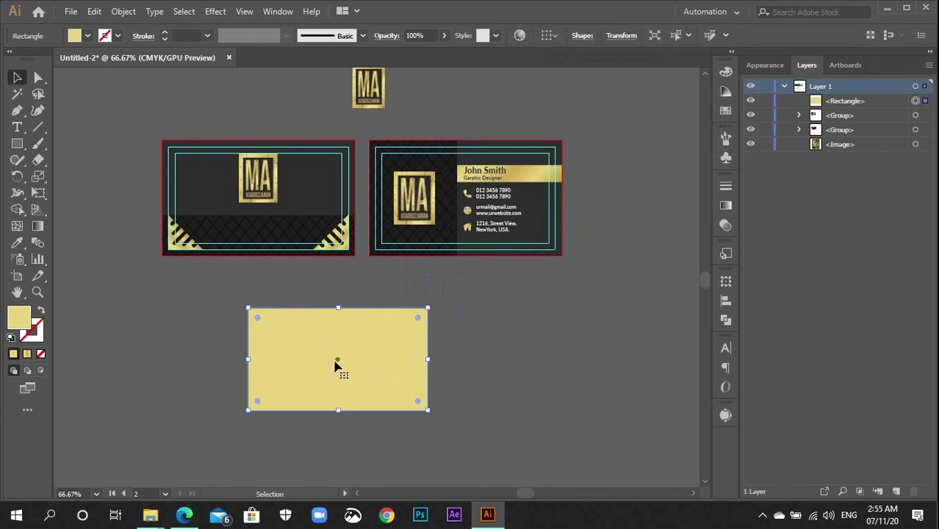
left_click_drag(336, 362, 461, 355)
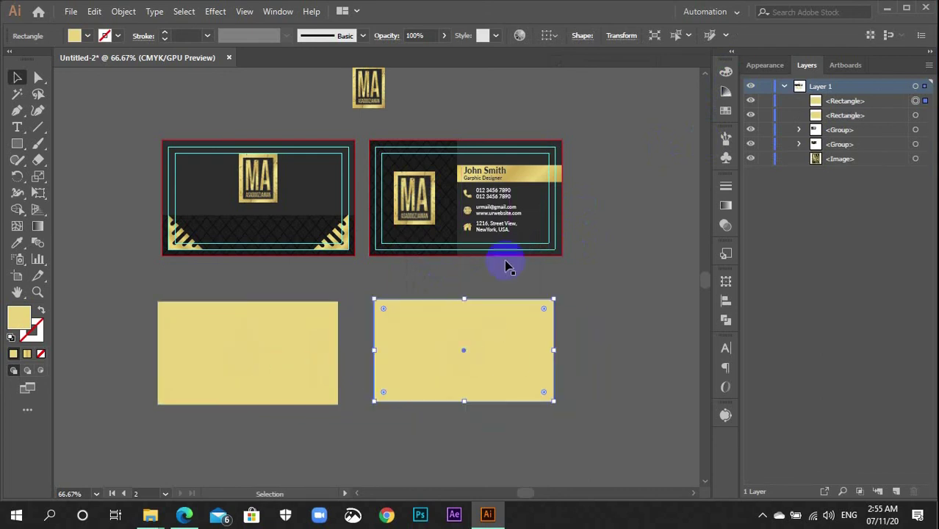
- Align to artboard and centre one rectangle horizontally and vertically on Artboard 2
left_click(550, 36)
left_click(564, 83)
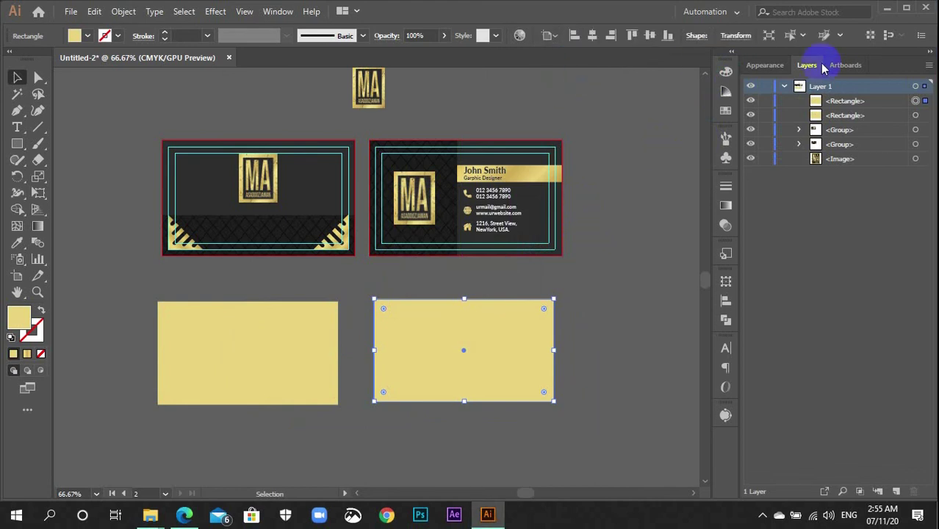
left_click(845, 66)
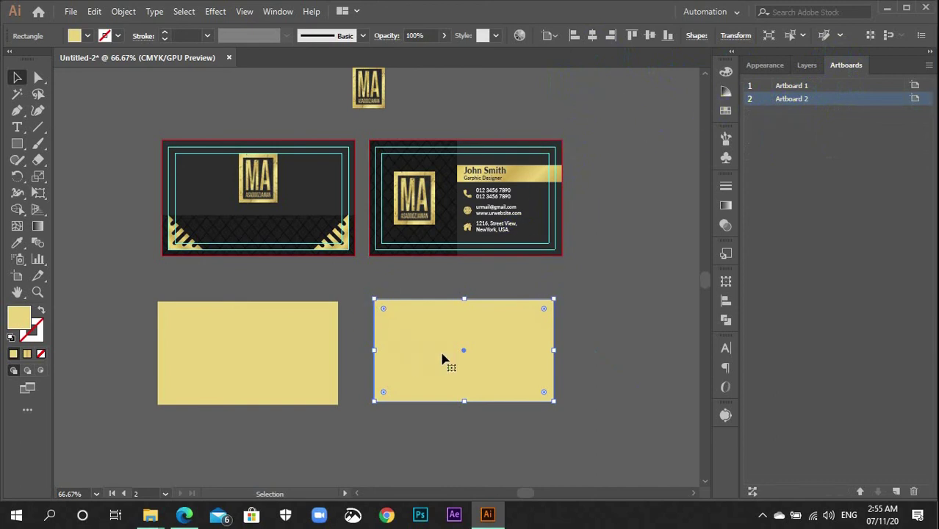
left_click(592, 37)
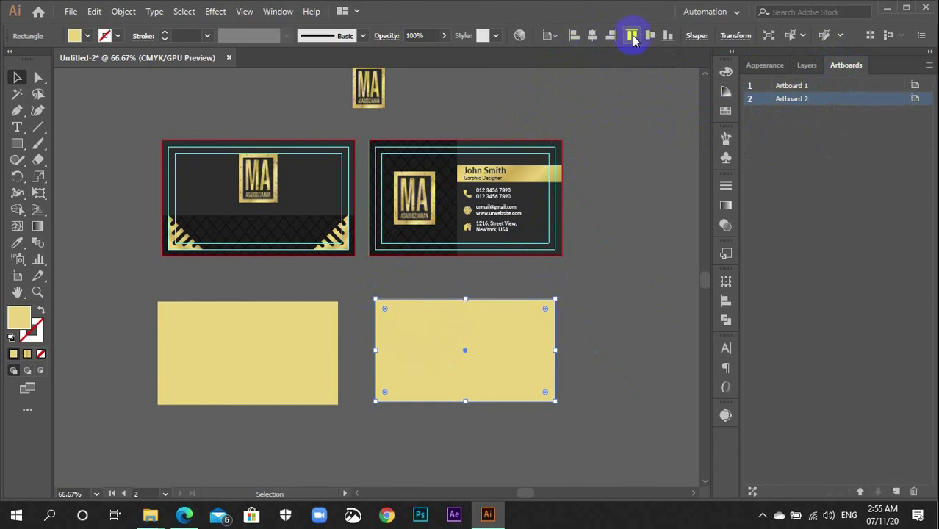
left_click(644, 38)
left_click(570, 179)
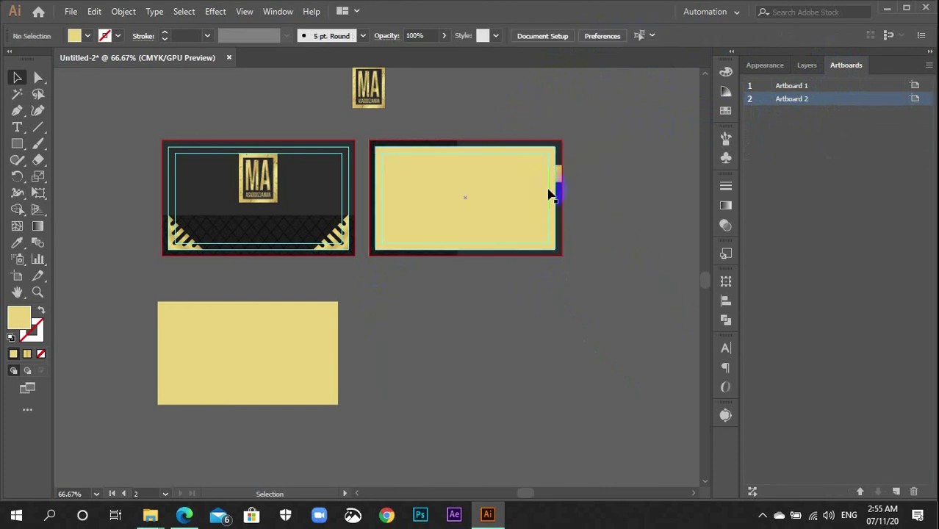
- Centre the other gold rectangle horizontally and vertically on Artboard 1
left_click(286, 350)
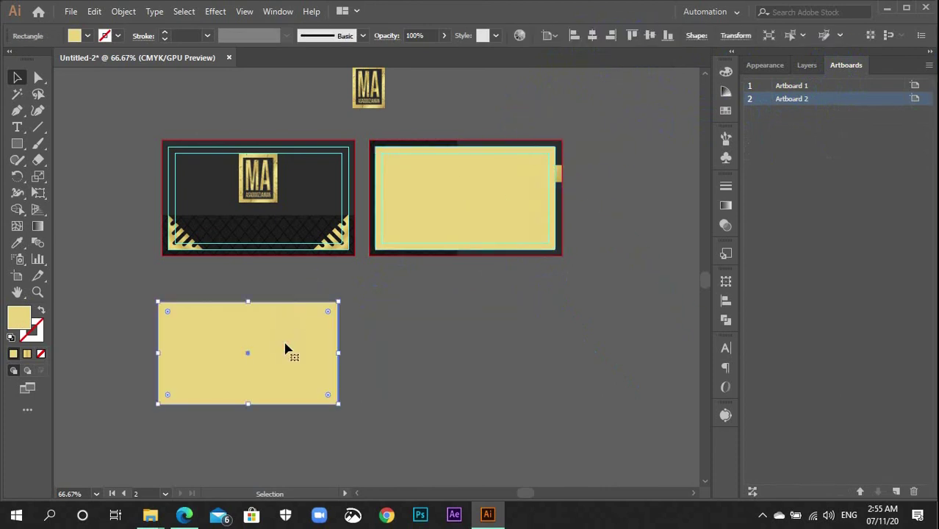
left_click(780, 86)
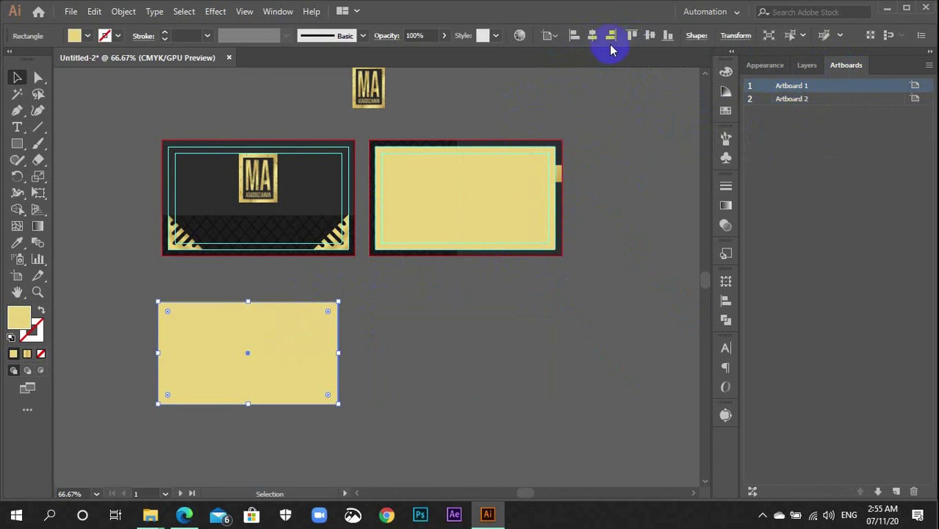
left_click(593, 36)
left_click(649, 36)
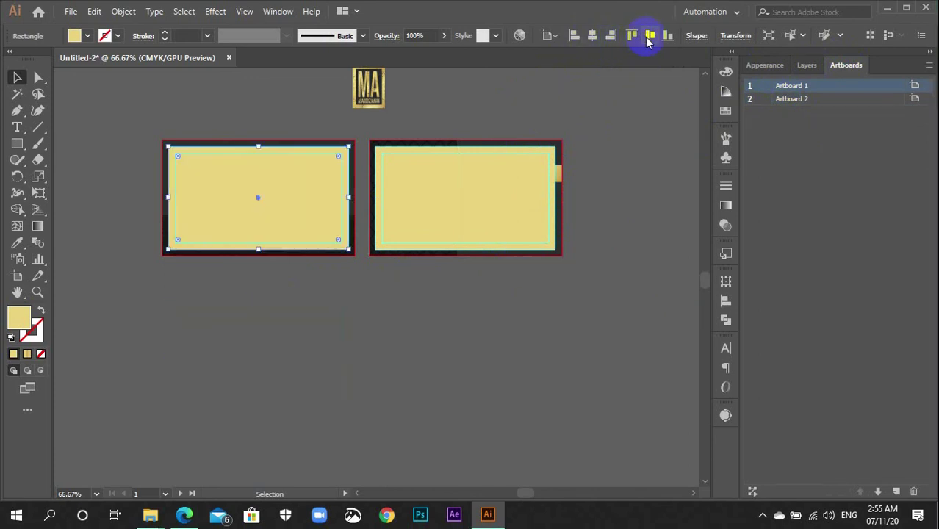
left_click(629, 116)
- Make a clipping mask of the front card design with its rectangle
left_click_drag(280, 277, 248, 209)
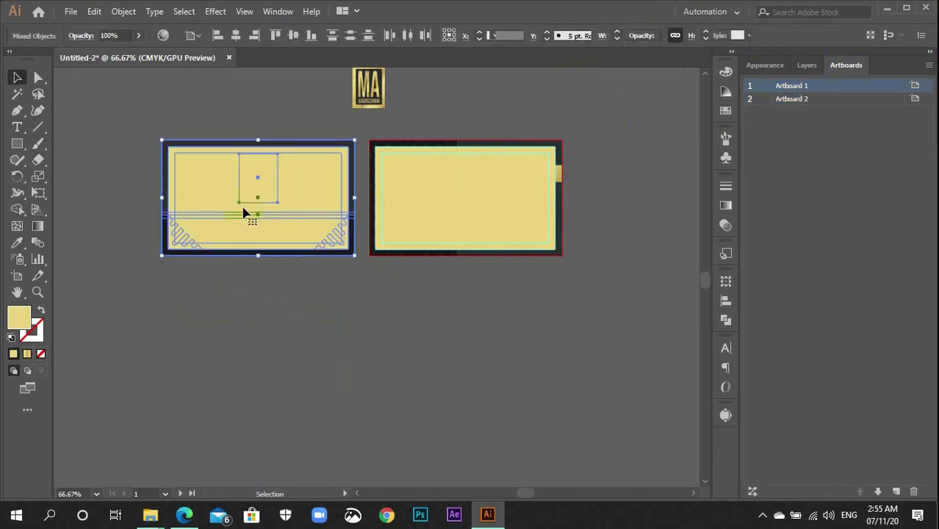
left_click(807, 65)
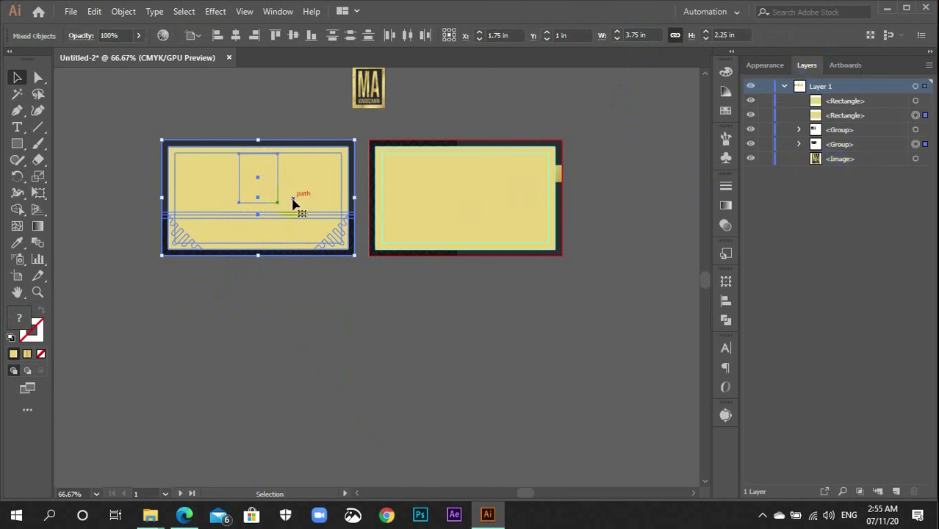
right_click(292, 202)
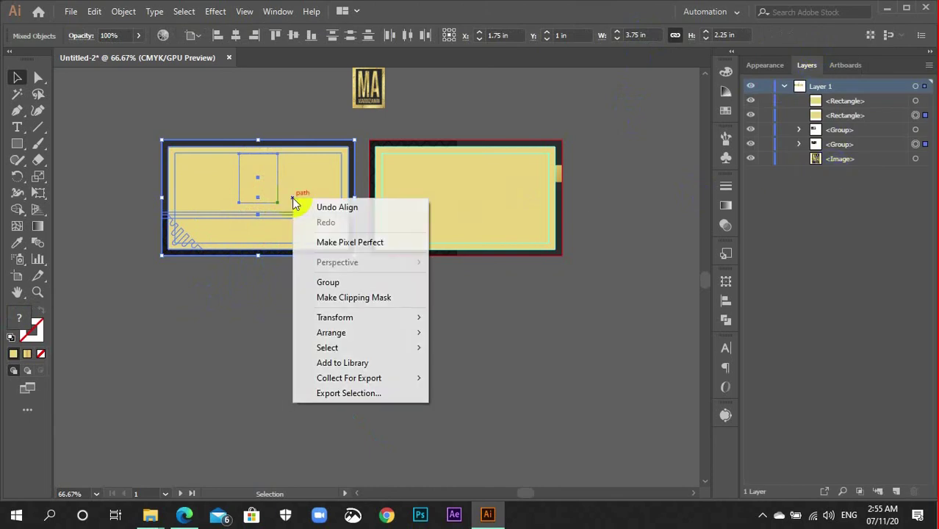
left_click(308, 298)
- Make a clipping mask of the back card design with its rectangle
left_click_drag(541, 285, 456, 205)
right_click(456, 208)
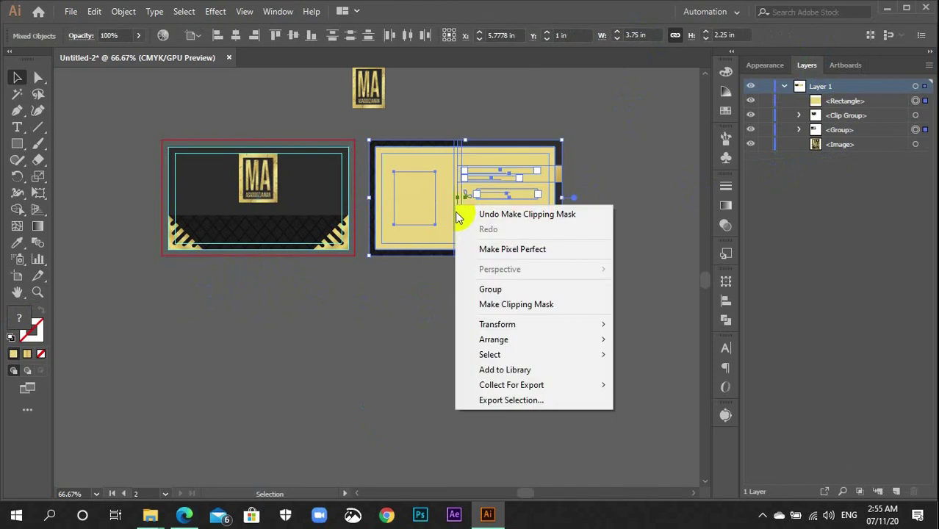
left_click(472, 304)
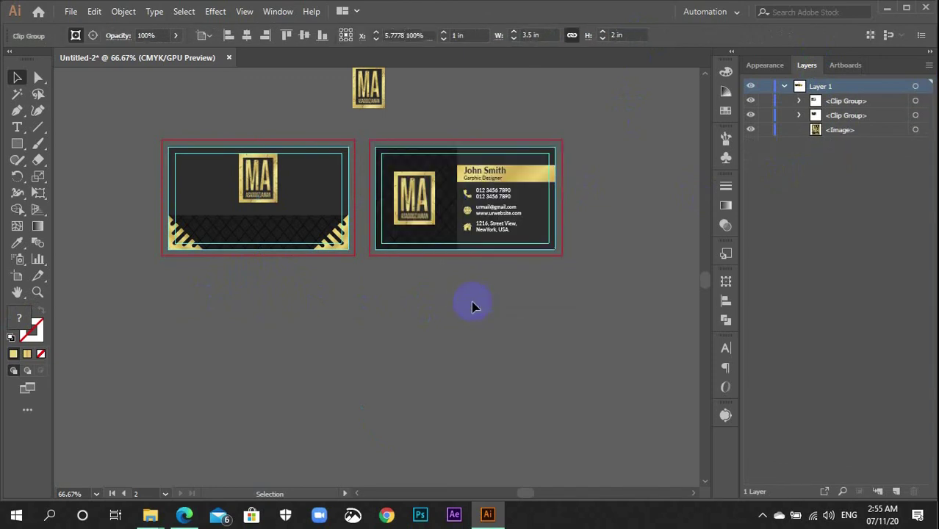
left_click(474, 306)
scroll(444, 294, "up", 3)
left_click(372, 178)
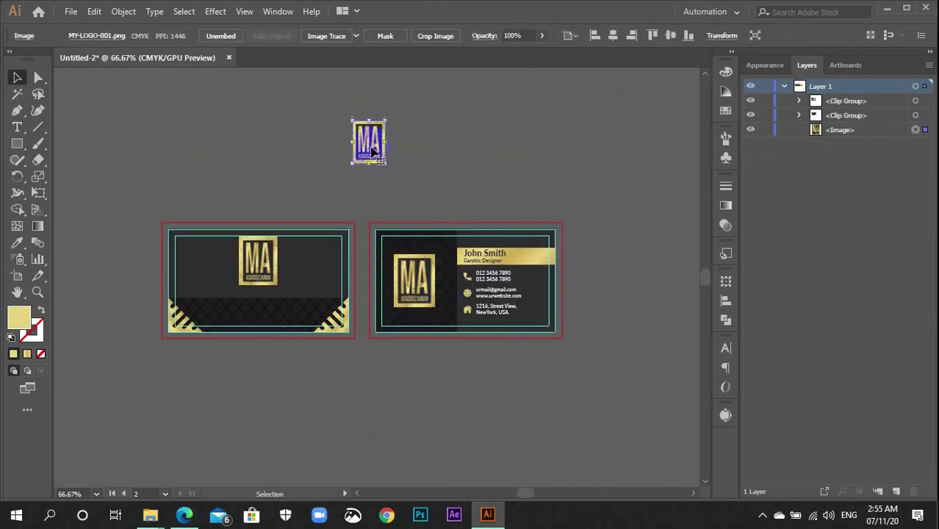
key("ctrl+plus")
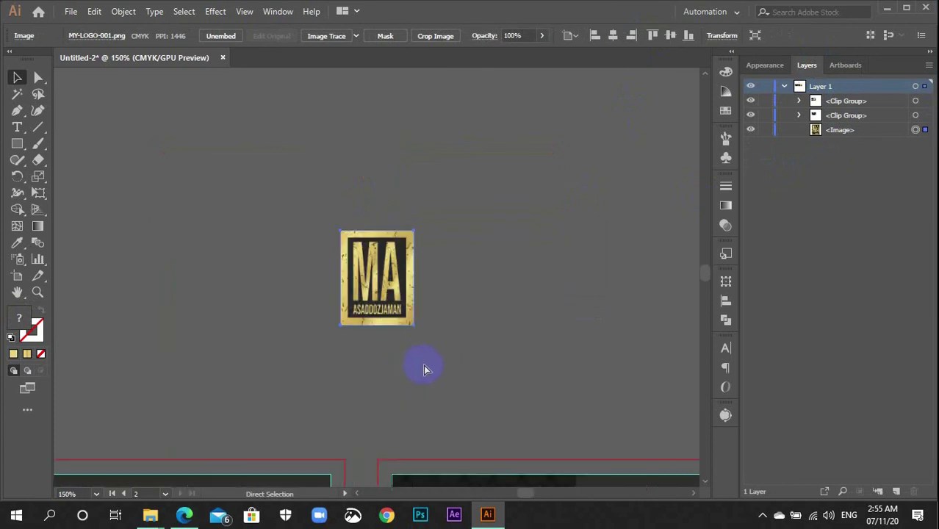
scroll(423, 367, "down", 3)
key("ctrl+plus")
scroll(445, 362, "down", 5)
key("ctrl+minus")
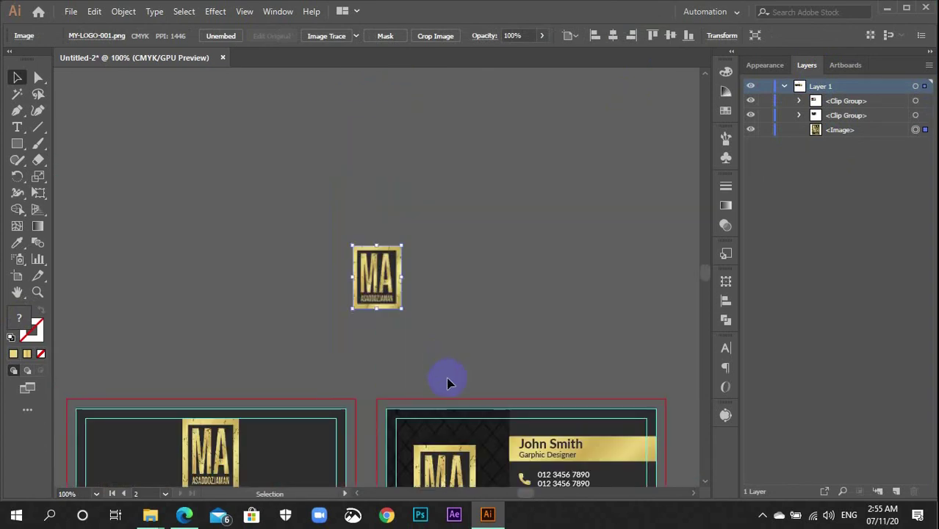
scroll(453, 268, "down", 4)
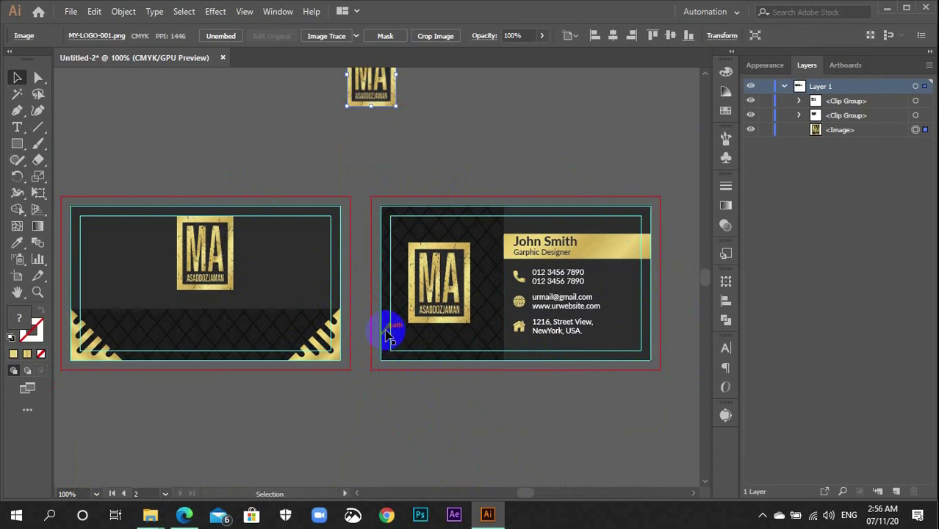
scroll(395, 327, "down", 3)
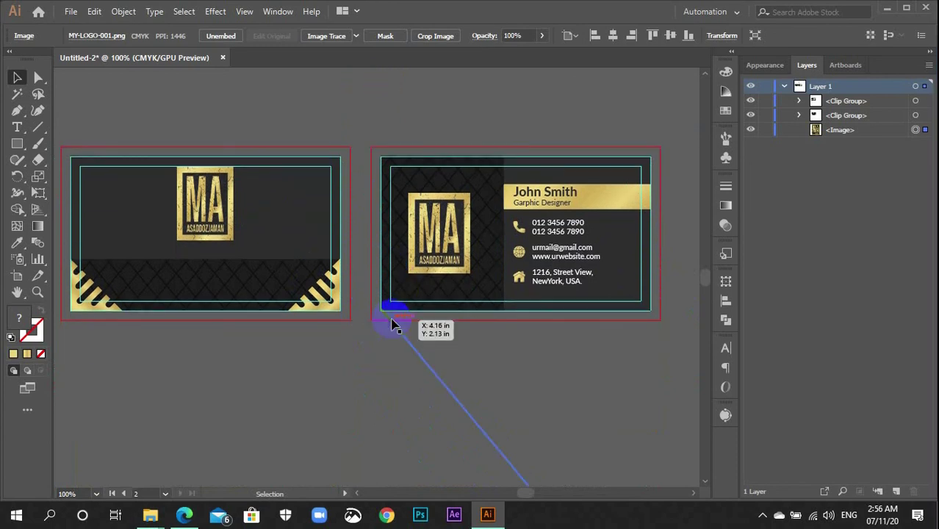
left_click_drag(394, 324, 392, 315)
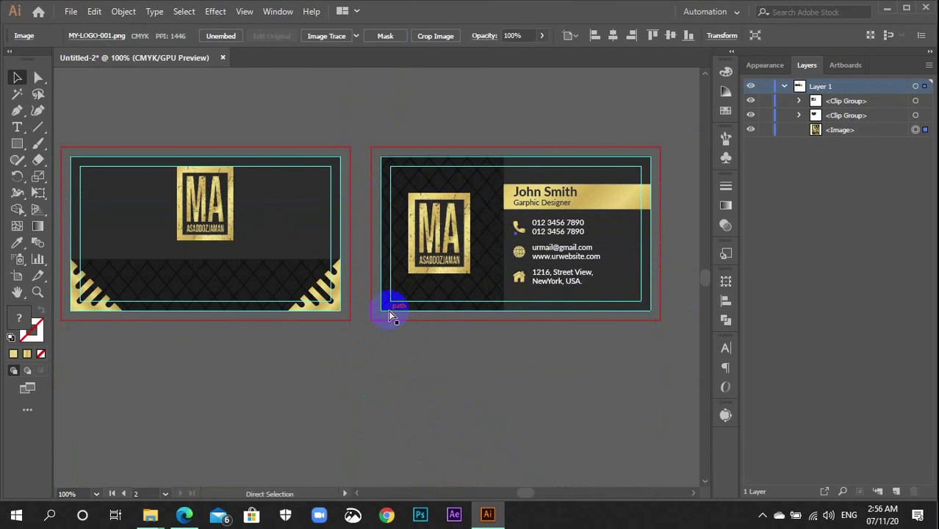
- Save a copy of the document to Downloads as 'Busines Card'
key("ctrl+alt+s")
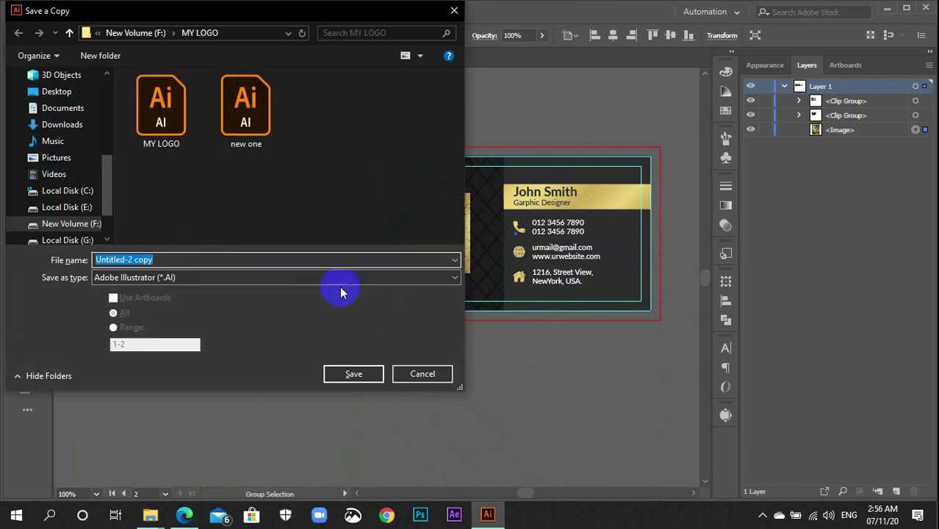
scroll(44, 169, "up", 5)
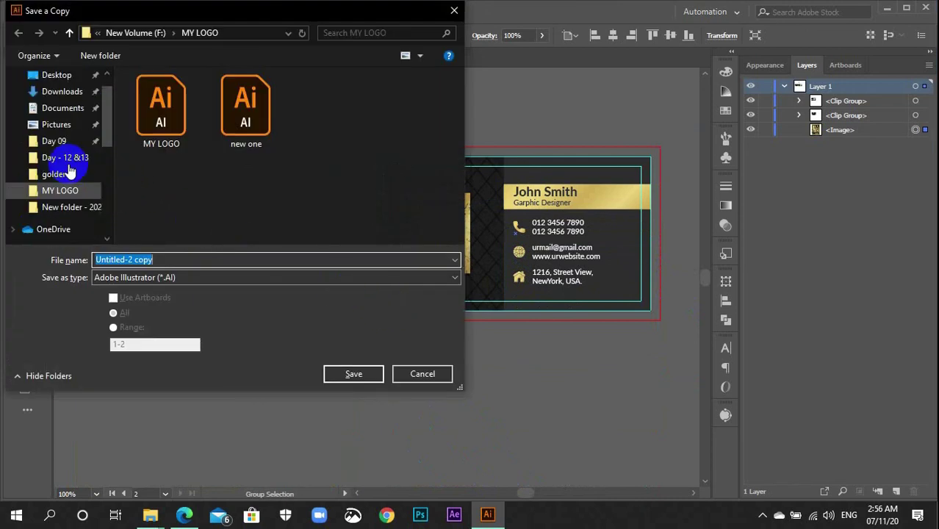
left_click(56, 120)
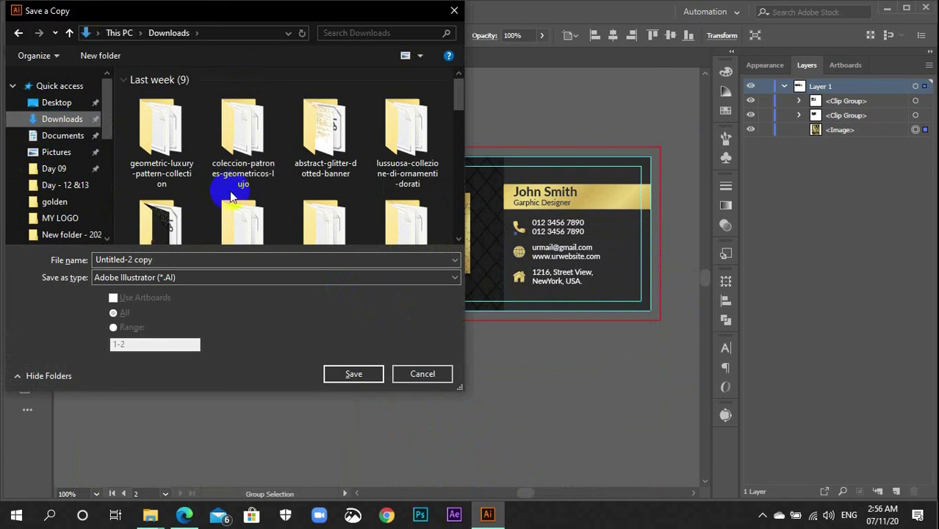
left_click(240, 260)
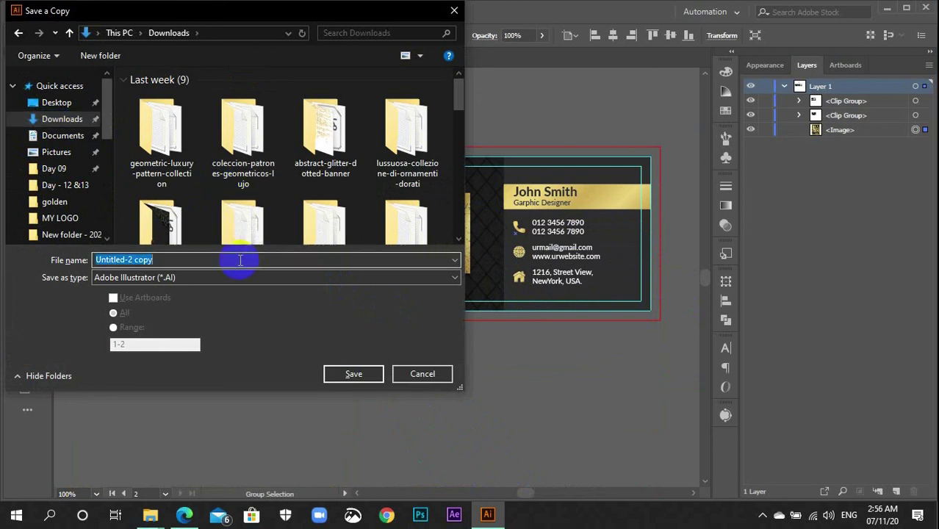
type("Busi")
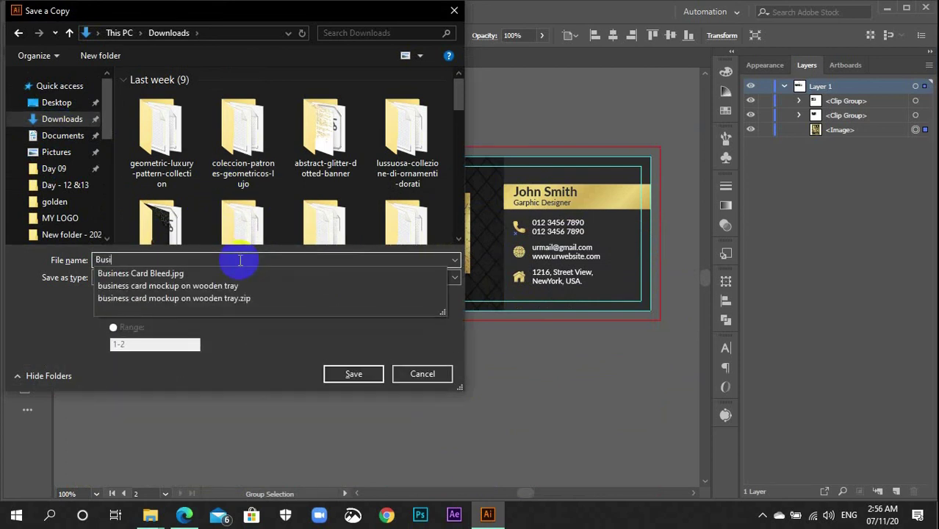
type("nes Ca")
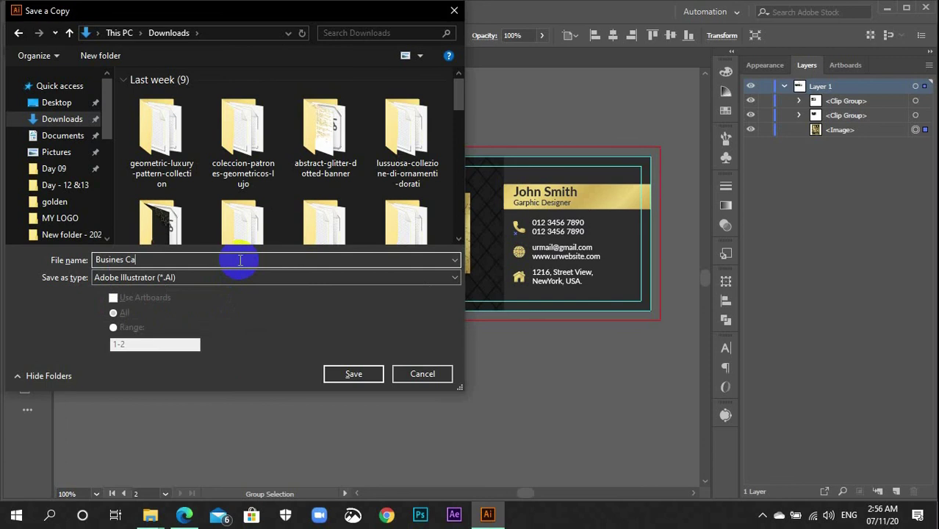
type("rd")
left_click(345, 373)
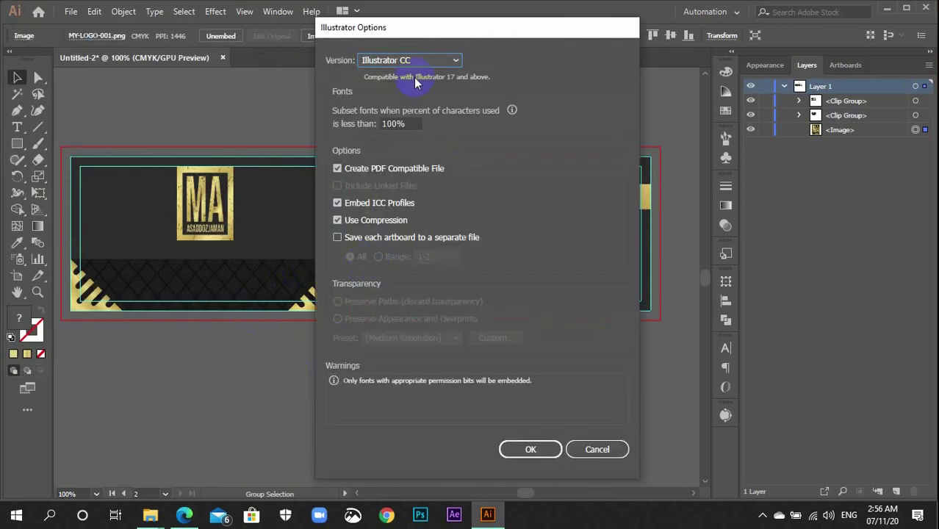
- Set the Illustrator Options version to Illustrator CS6 and confirm
left_click(428, 61)
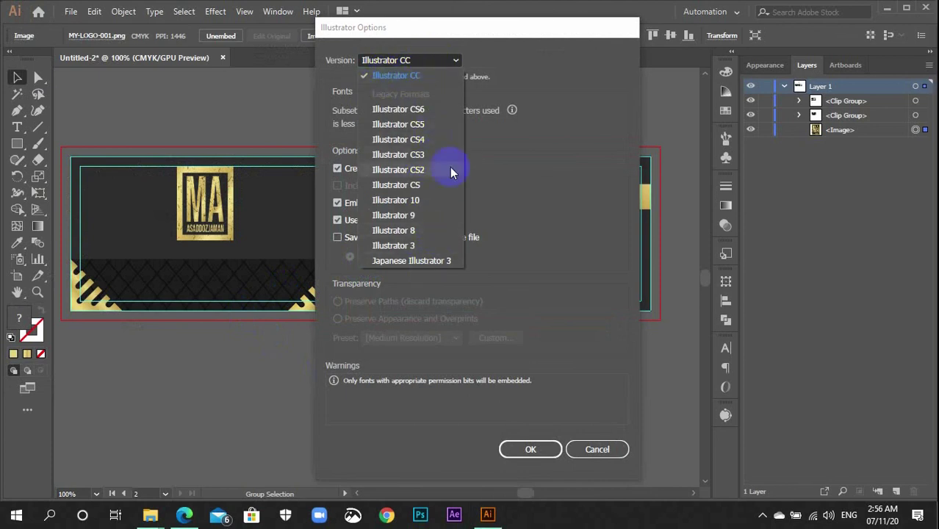
left_click(453, 110)
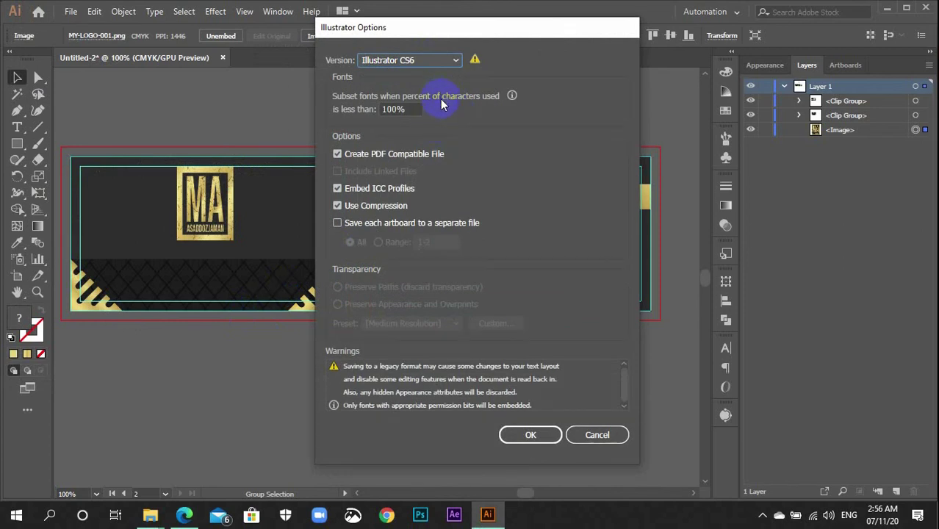
left_click(516, 437)
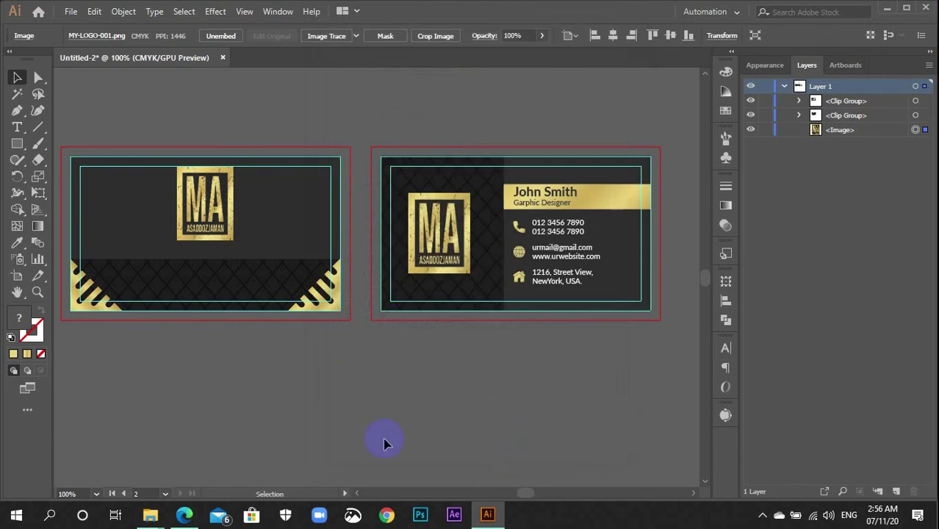
mouse_move(150, 515)
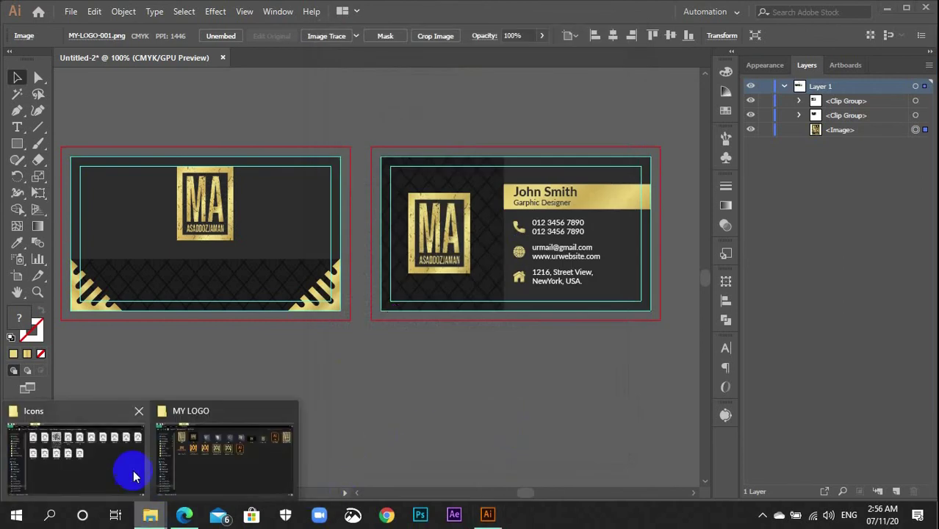
left_click(128, 474)
left_click(34, 109)
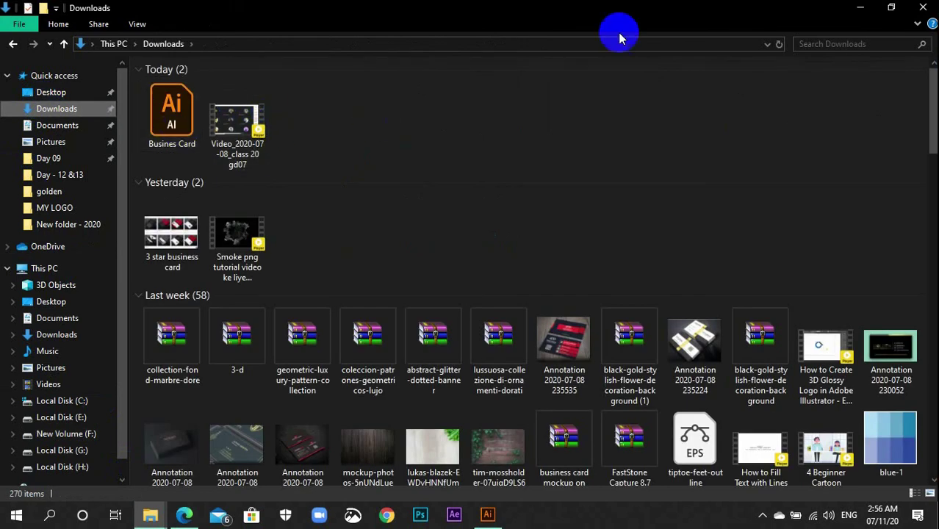
left_click(860, 8)
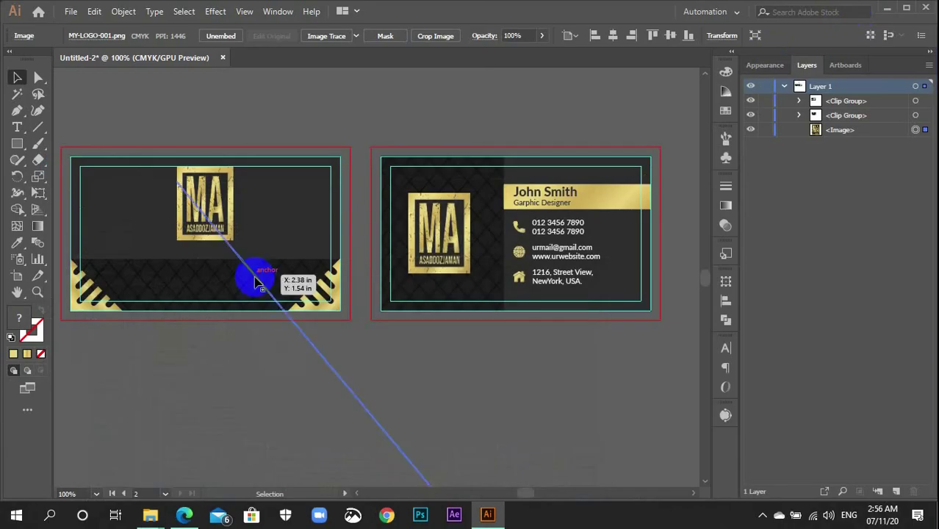
- Select the front card and open Save for Web (Legacy), then close it
left_click_drag(300, 325, 336, 358)
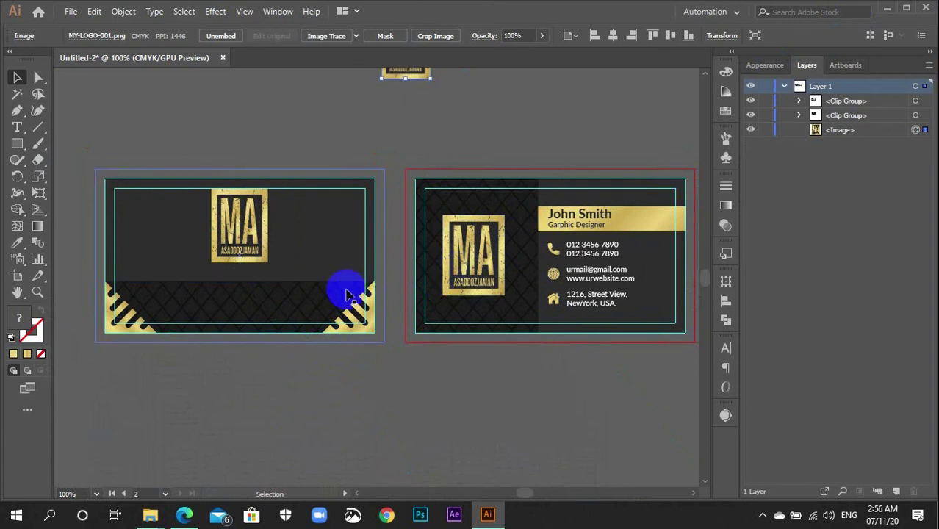
left_click(344, 289)
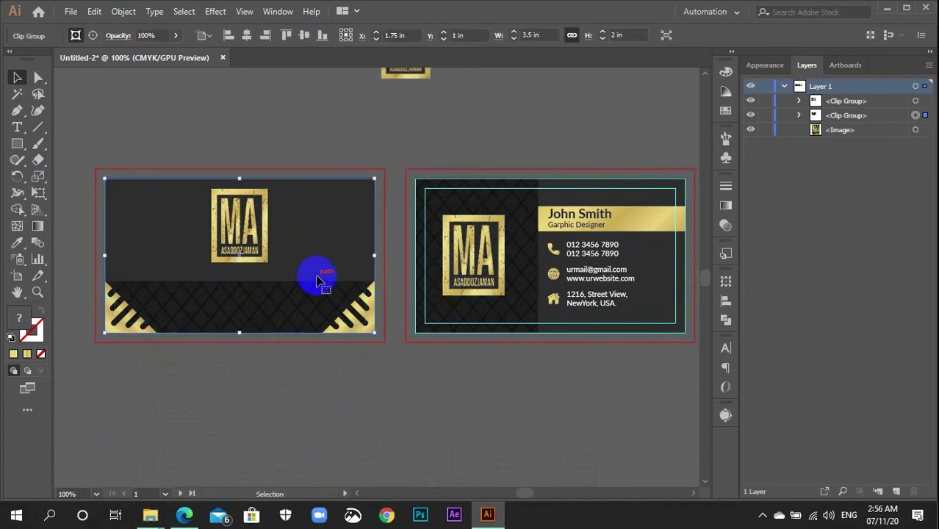
left_click(70, 12)
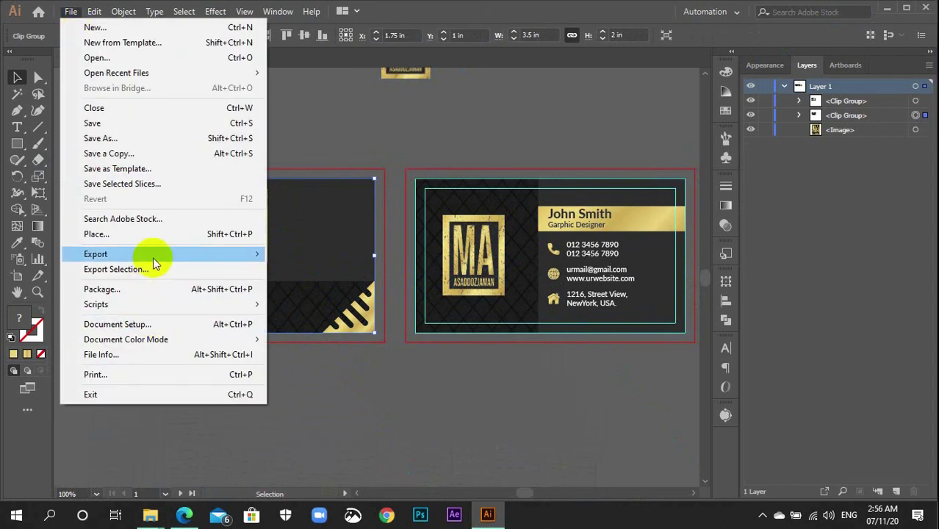
mouse_move(221, 254)
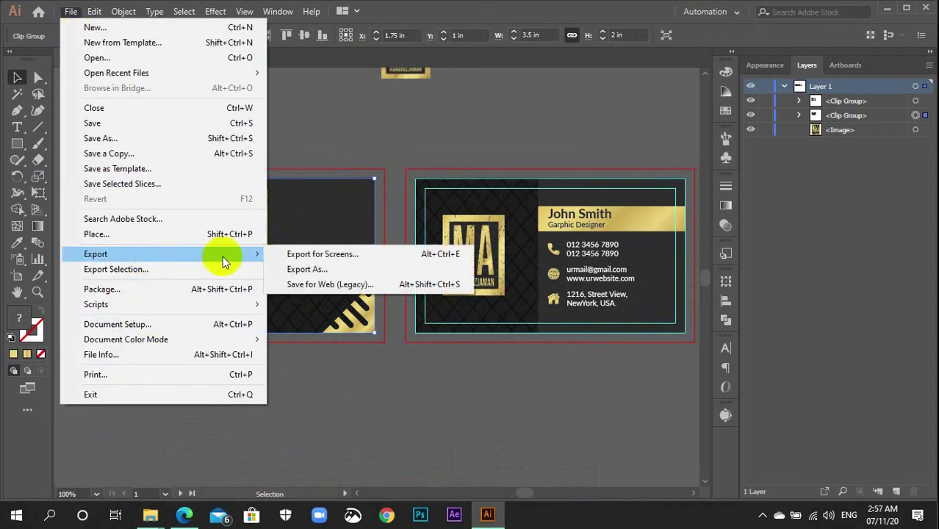
left_click(362, 284)
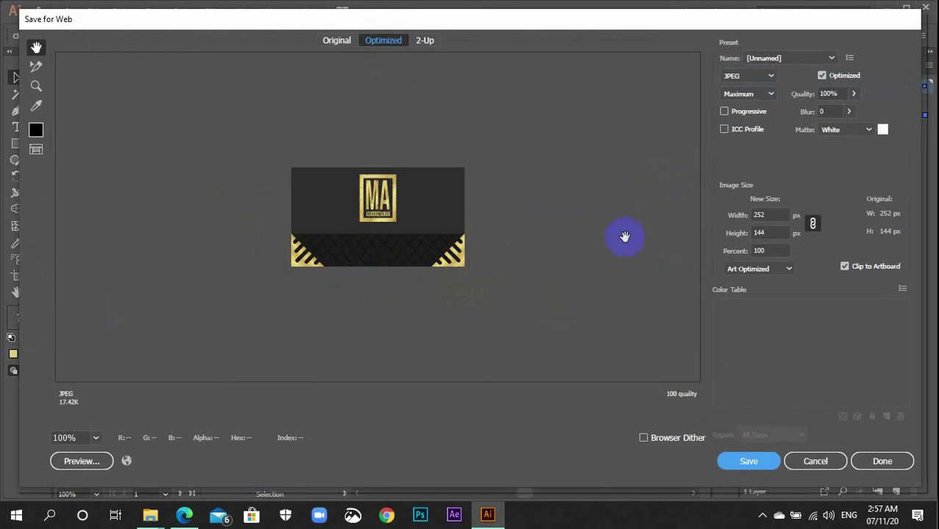
left_click(817, 461)
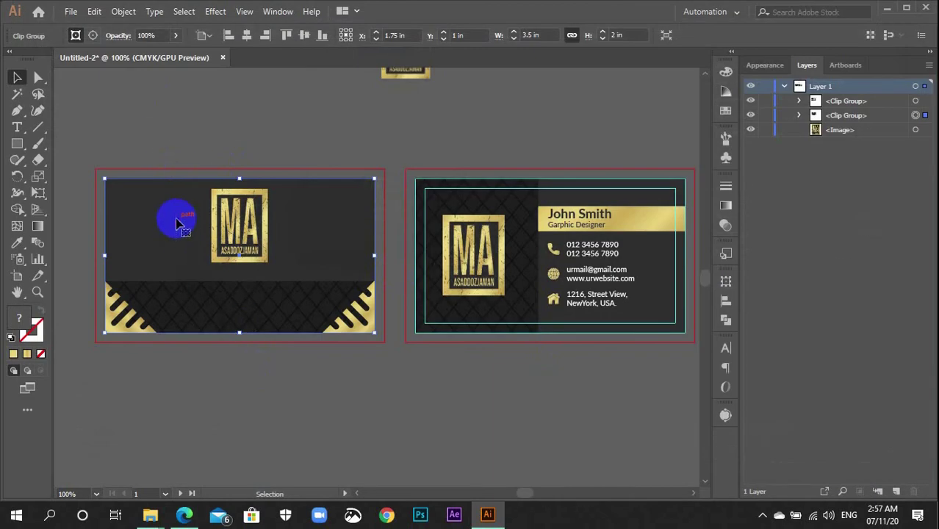
- Reopen Save for Web and set JPEG format with Maximum preset at 100% quality
left_click(71, 11)
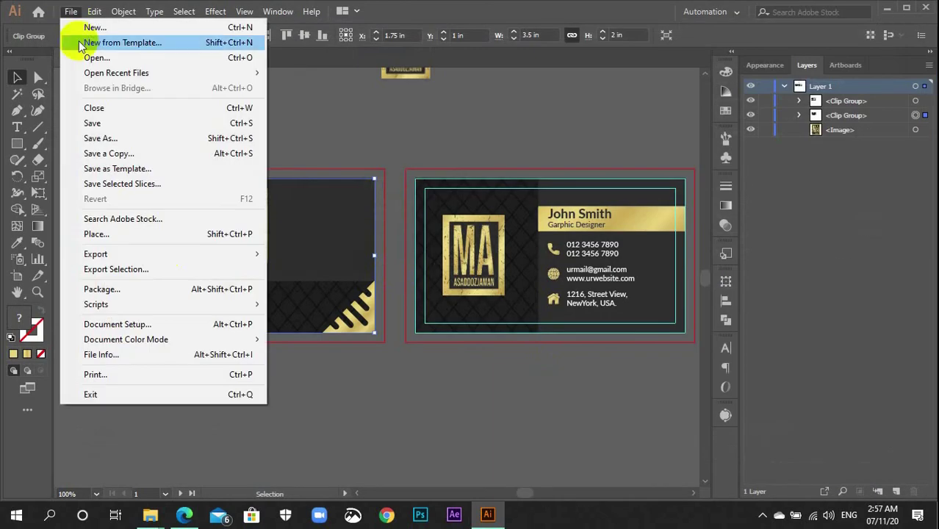
mouse_move(158, 255)
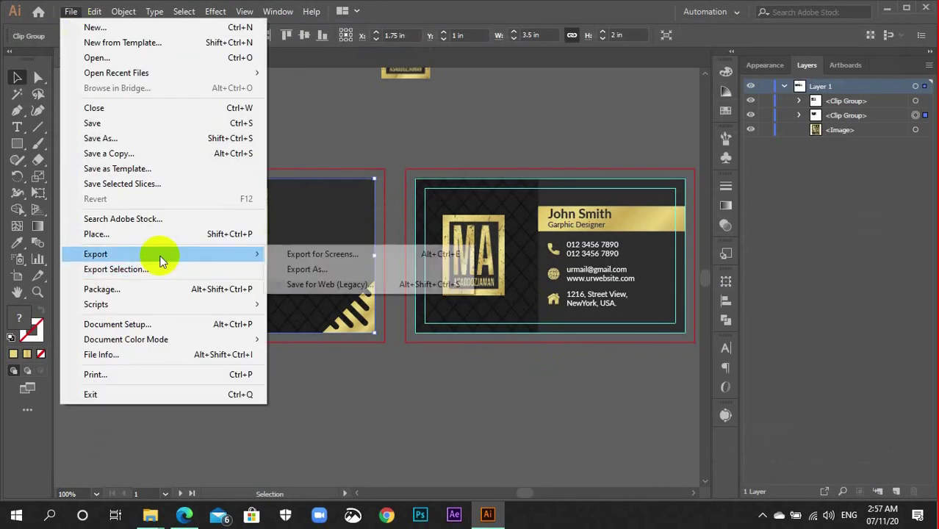
left_click(344, 287)
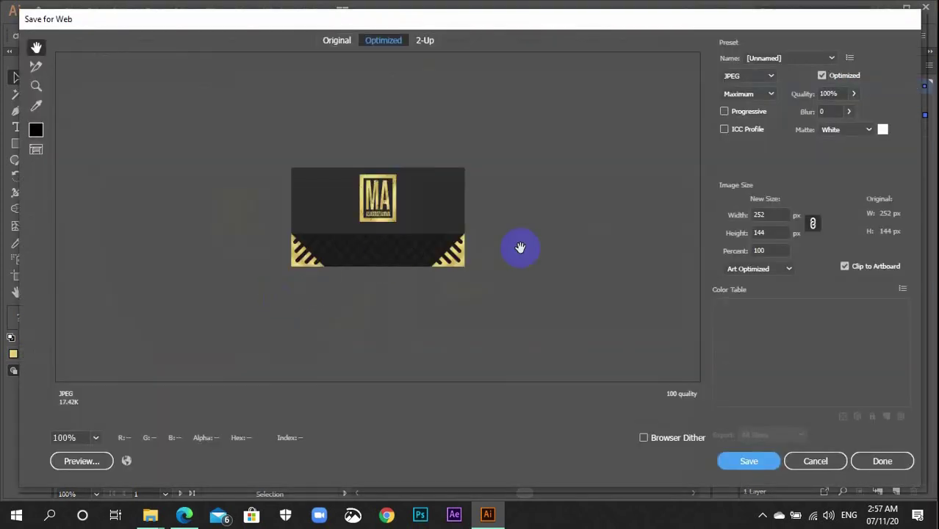
left_click(762, 76)
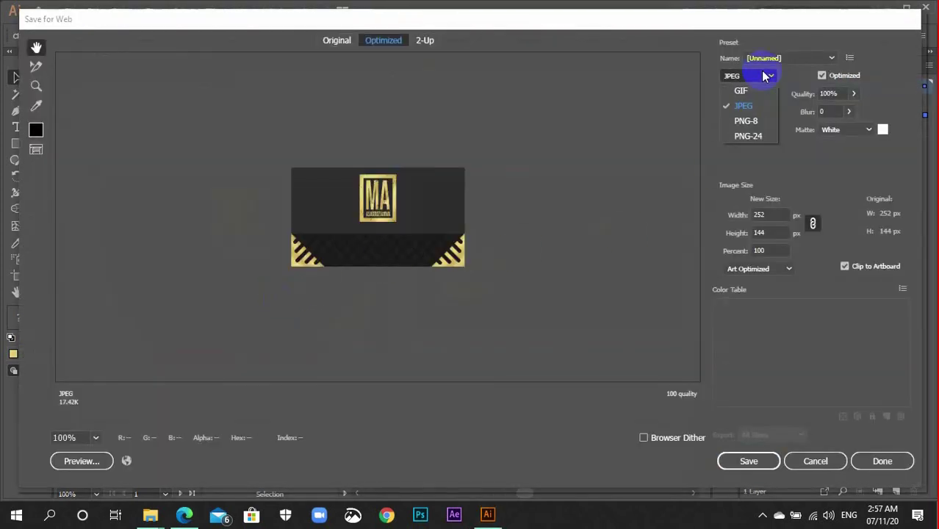
left_click(759, 107)
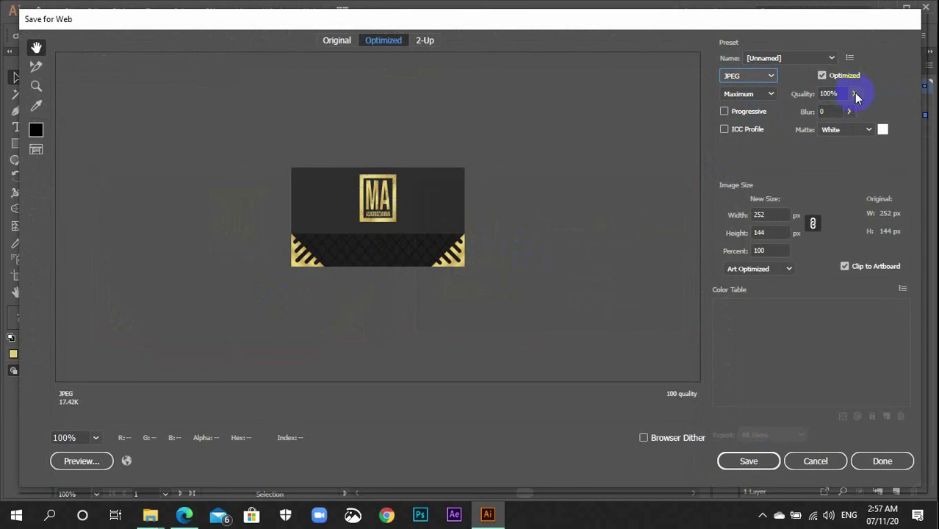
left_click(854, 93)
left_click(882, 101)
left_click(772, 97)
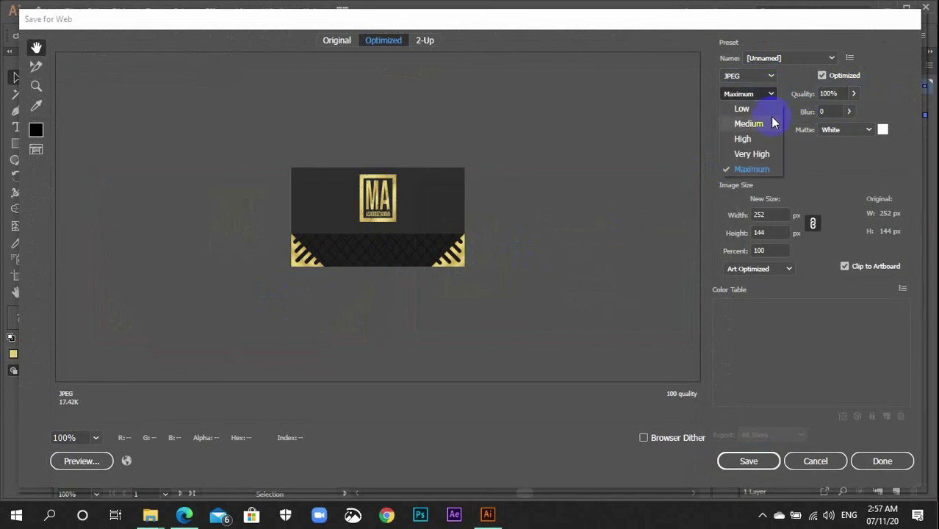
left_click(833, 110)
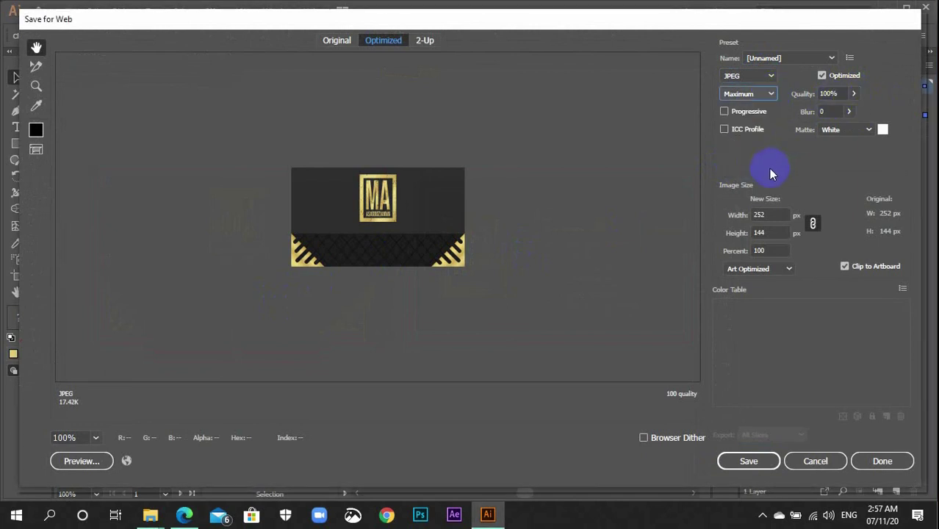
- Enlarge the export to 300 percent and save the JPEG
double_click(780, 248)
type("3")
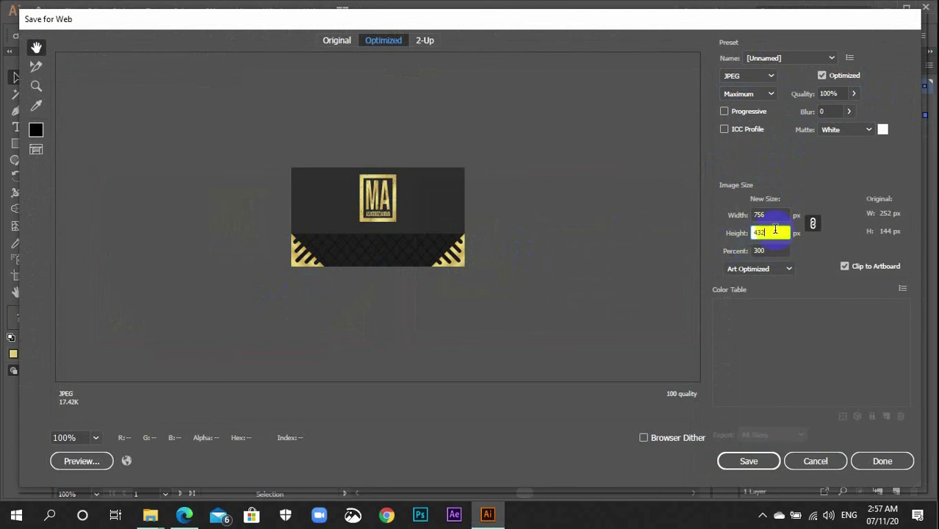
left_click(775, 215)
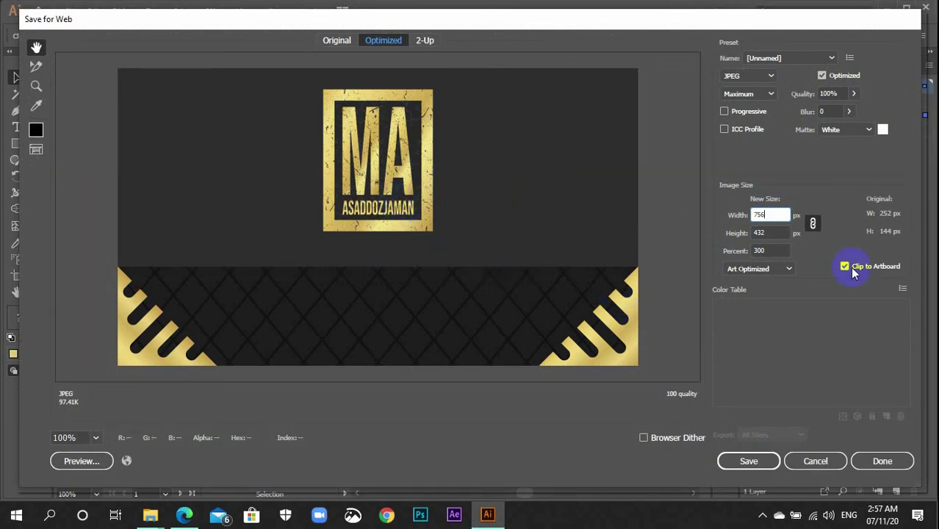
left_click(748, 460)
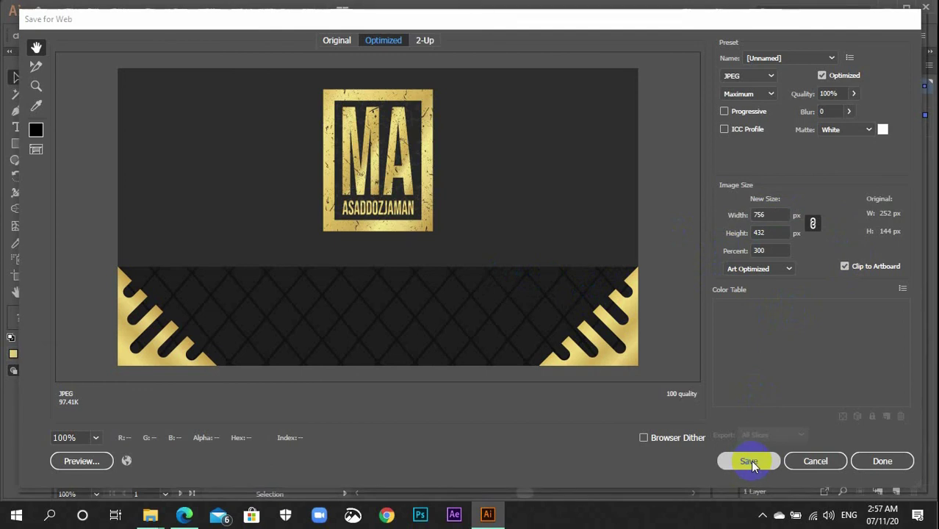
- Save the front card JPEG to Downloads as 'Business Card Front', correcting the typo
scroll(94, 184, "up", 2)
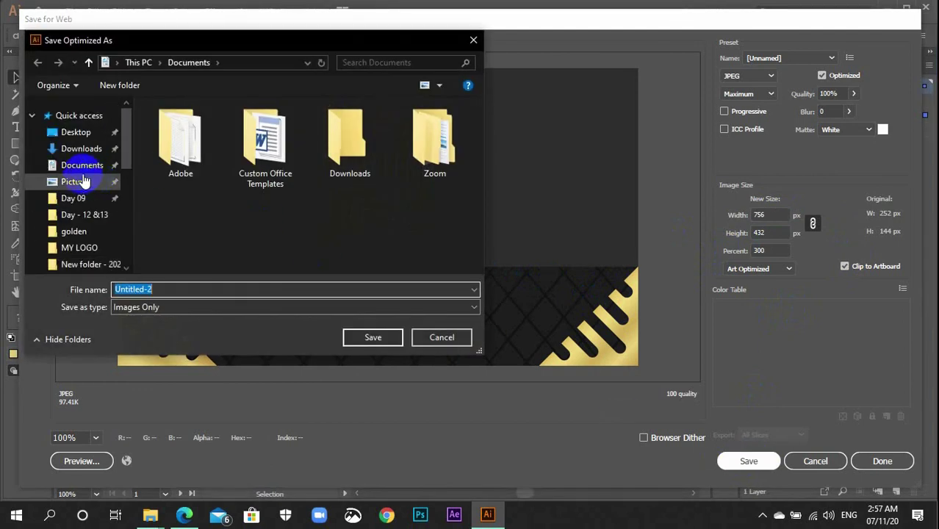
left_click(77, 154)
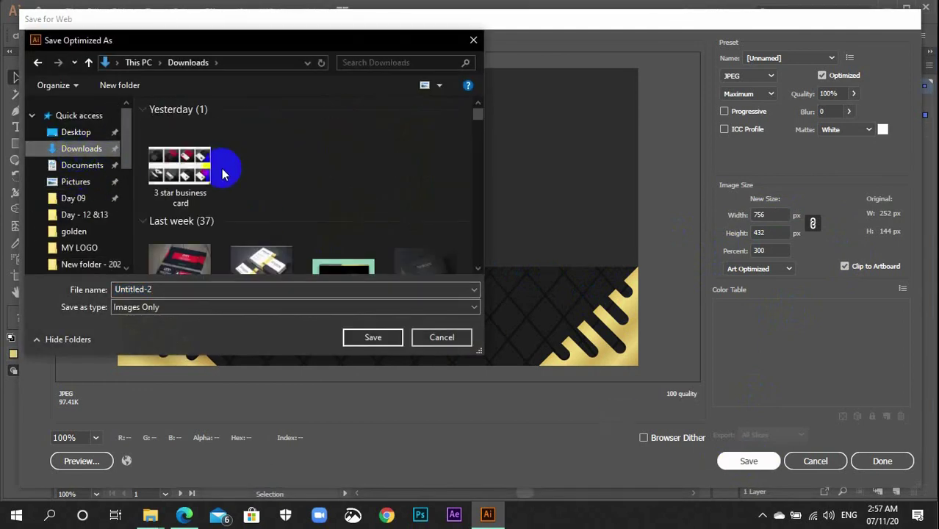
left_click(227, 288)
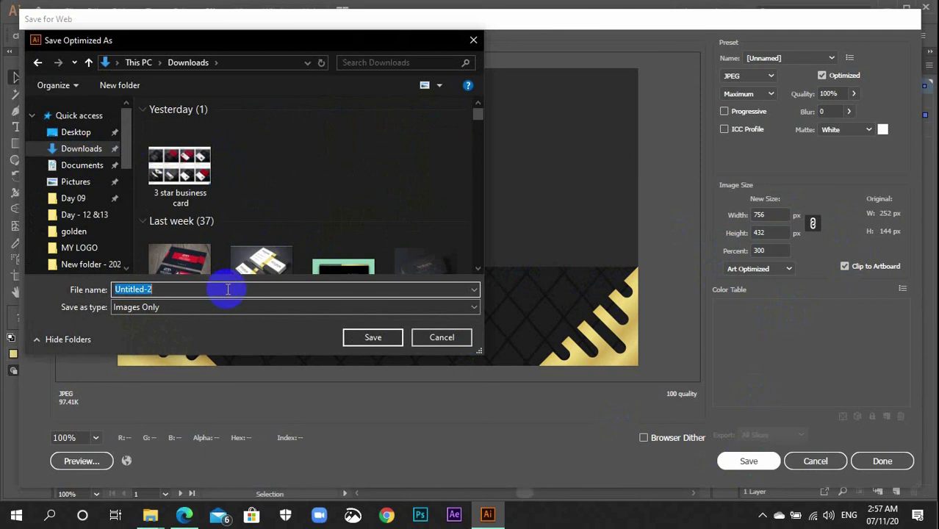
type("B")
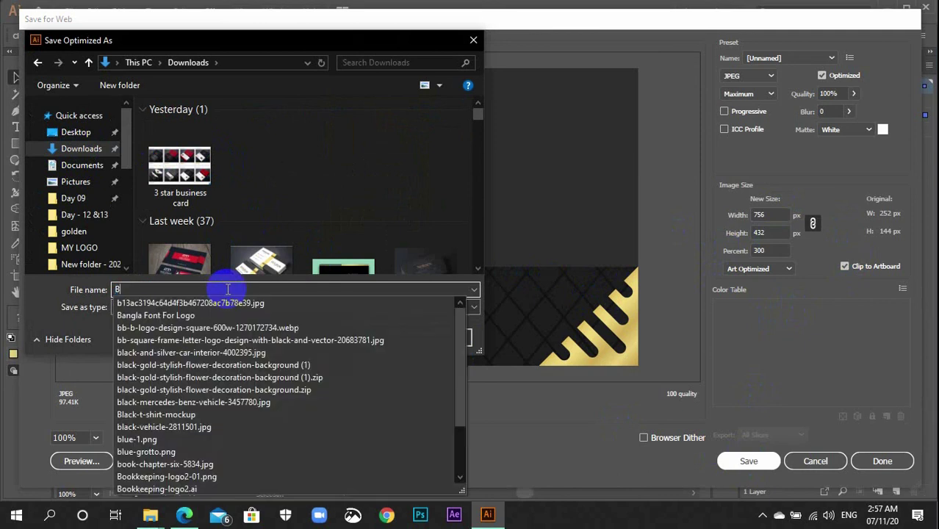
type("usiness ")
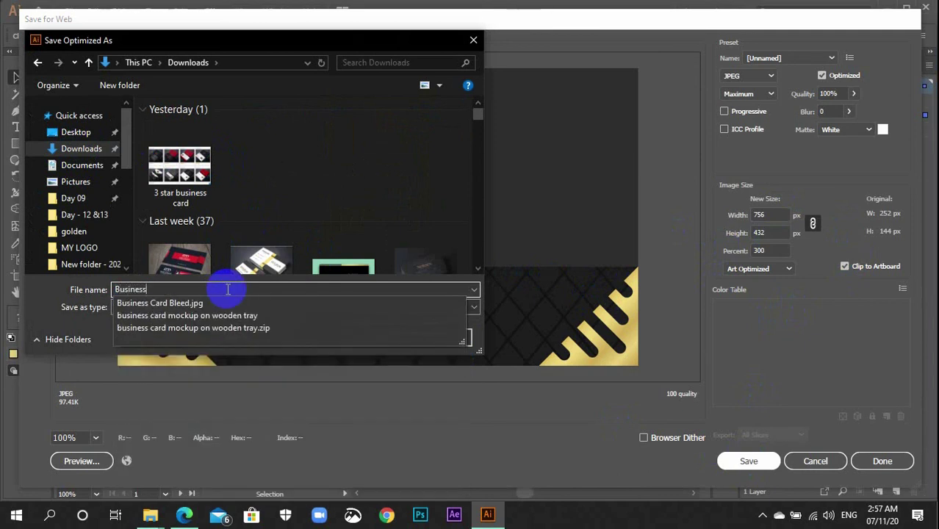
type("Card Font")
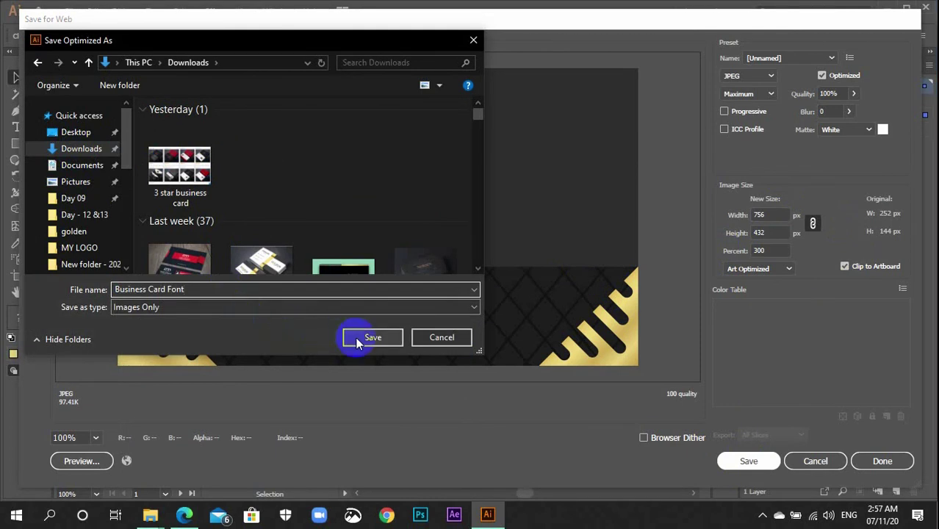
left_click(173, 289)
type("r")
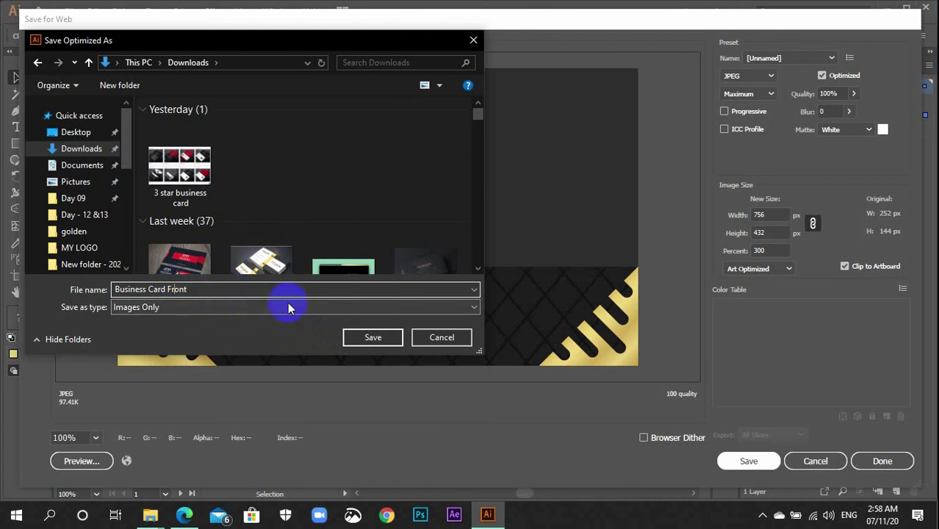
left_click(374, 339)
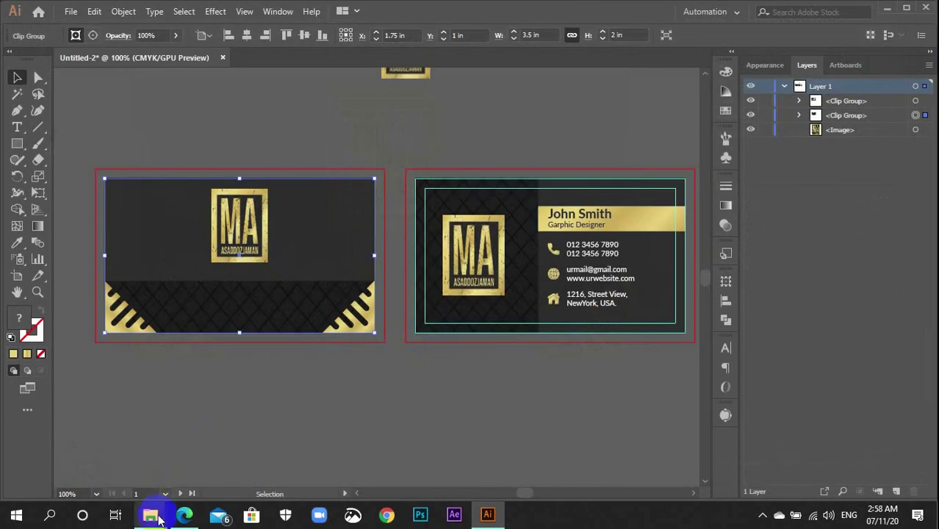
mouse_move(151, 510)
left_click(120, 462)
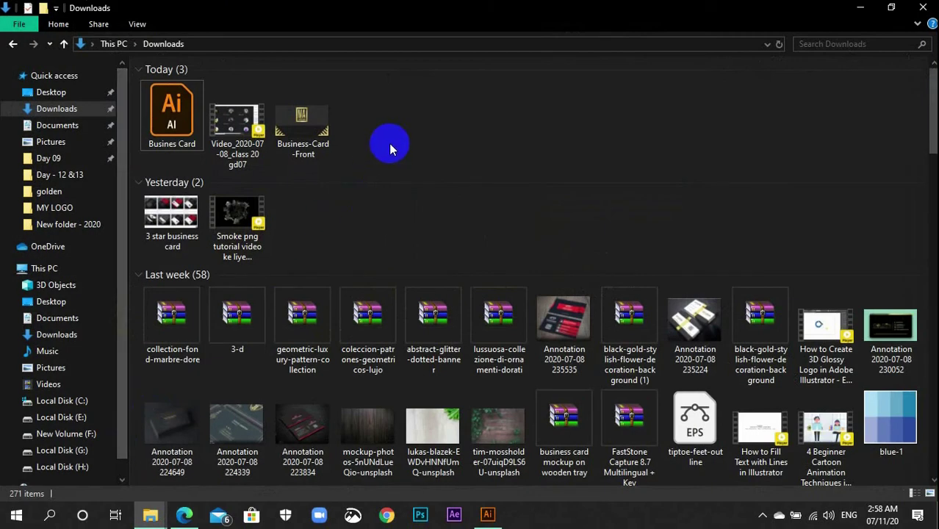
double_click(314, 138)
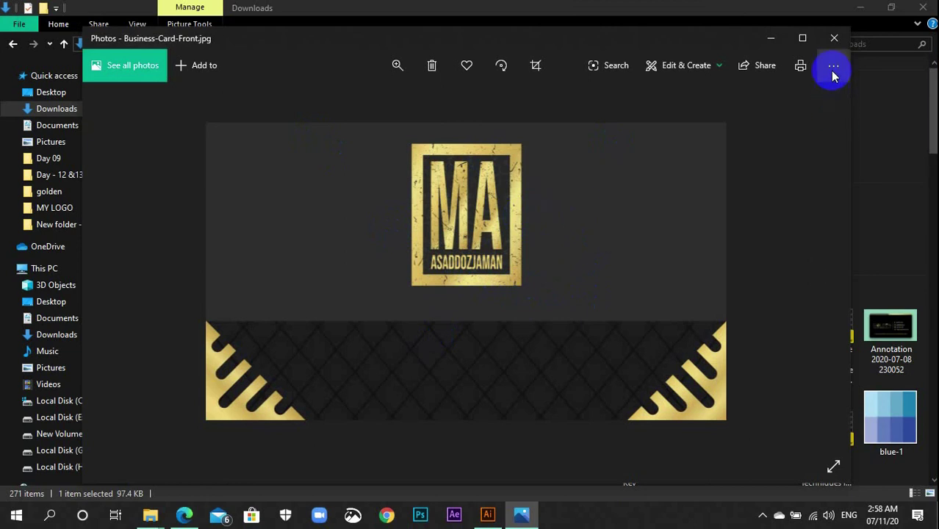
left_click(834, 37)
left_click(861, 7)
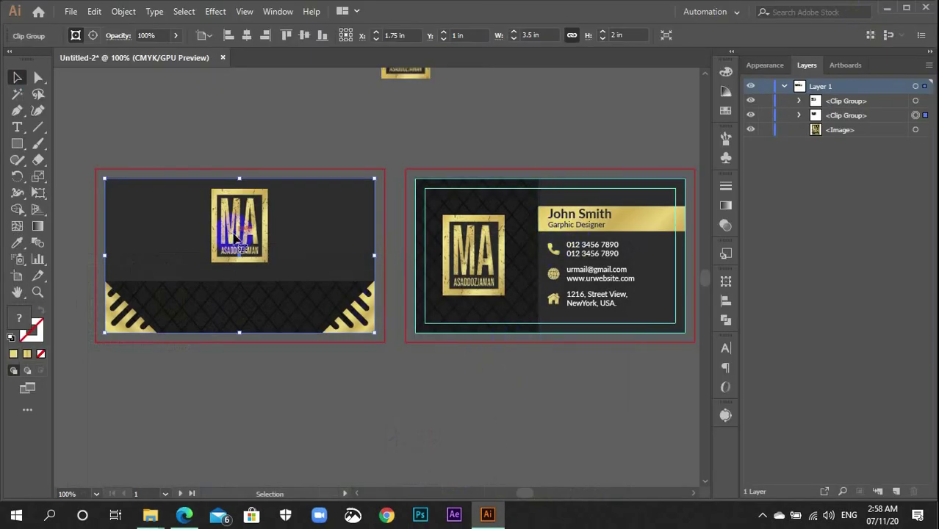
- Select the back card and open File > Export > Save for Web (Legacy)
left_click(522, 238)
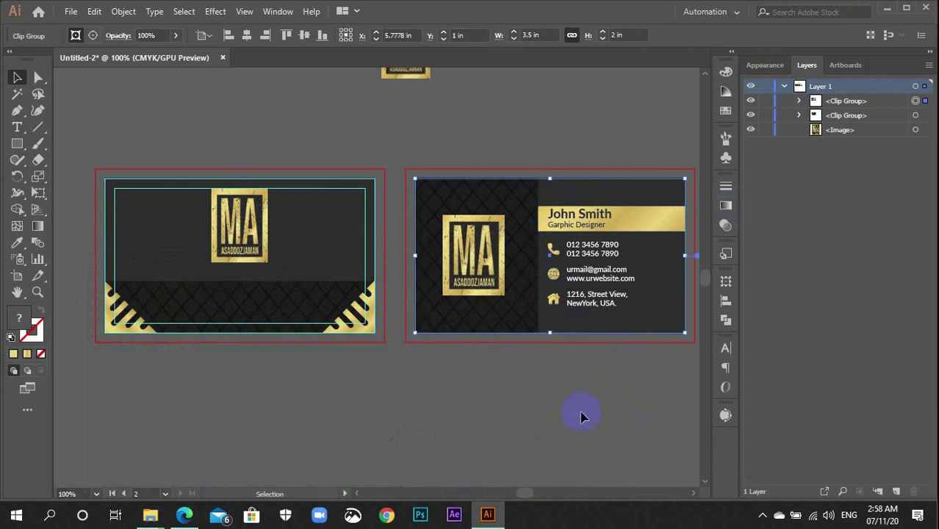
left_click(71, 12)
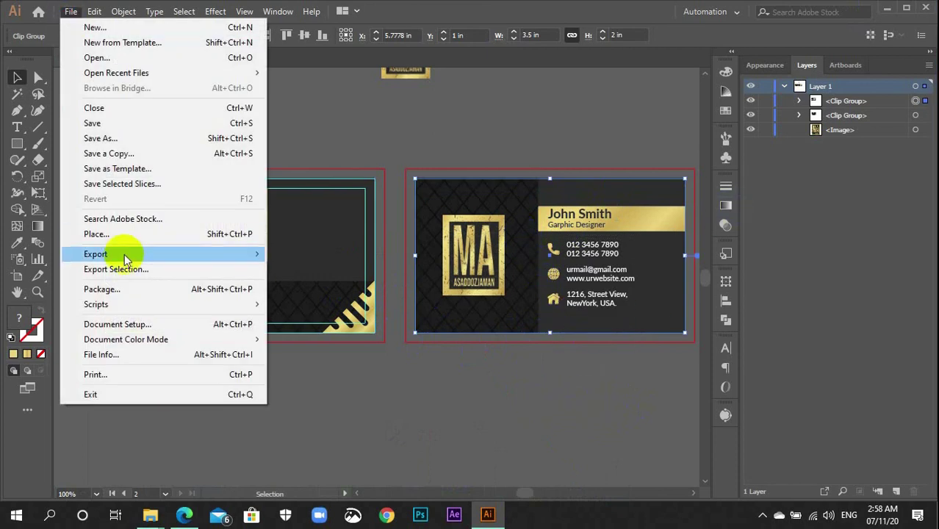
mouse_move(131, 261)
left_click(331, 281)
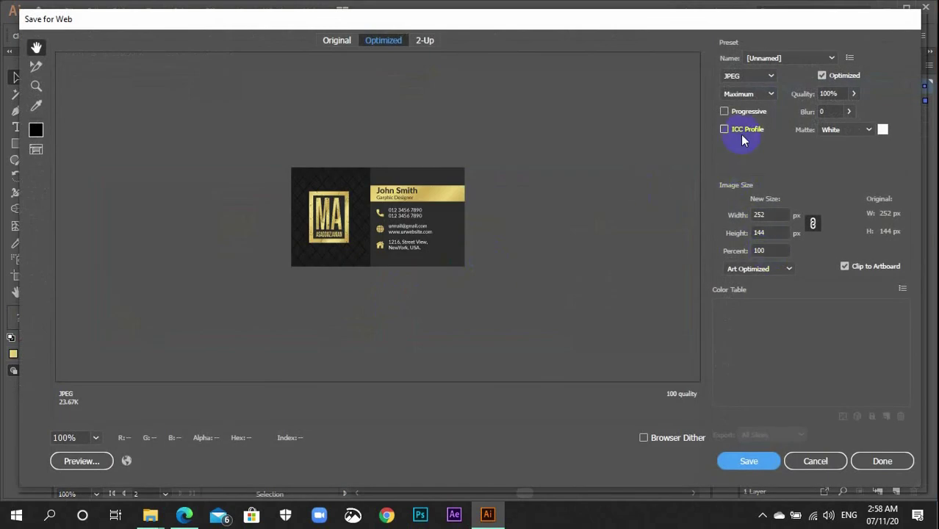
- Set the image size to 300 percent (756 × 432 px) and save
left_click(777, 250)
type("300")
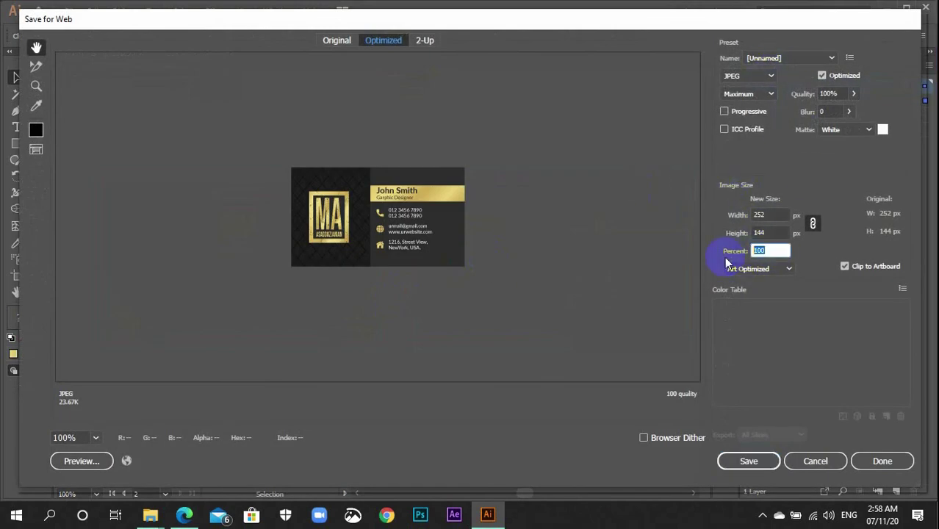
left_click(756, 251)
left_click(771, 232)
left_click(765, 214)
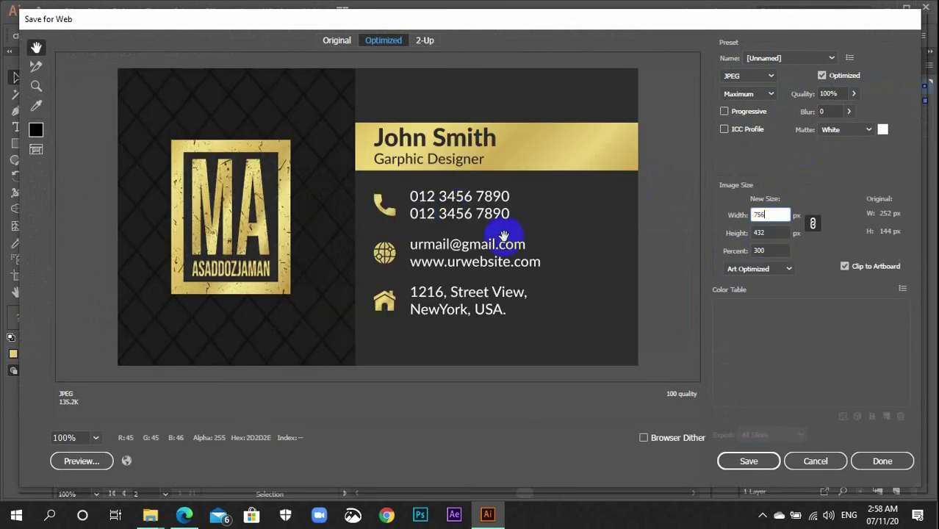
left_click(748, 461)
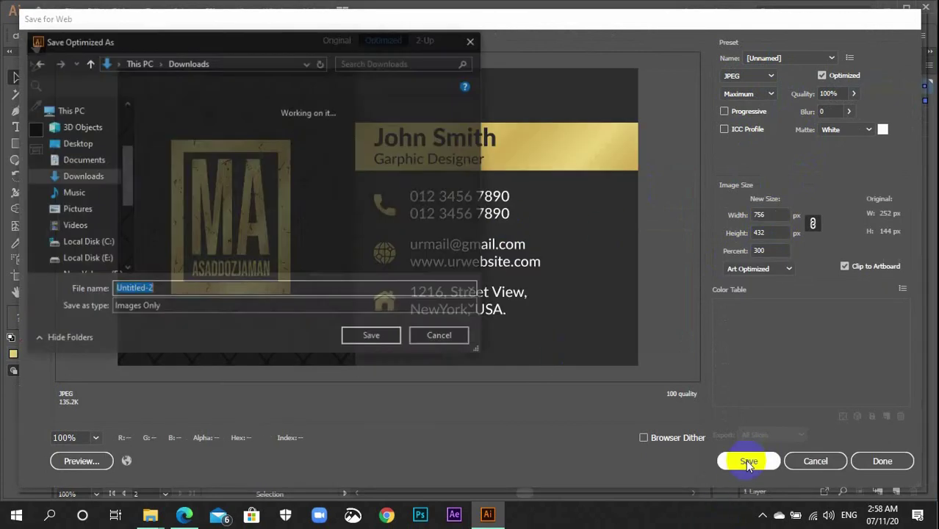
- Reuse the front card's file name, change Front to back, and save to Downloads
left_click(180, 173)
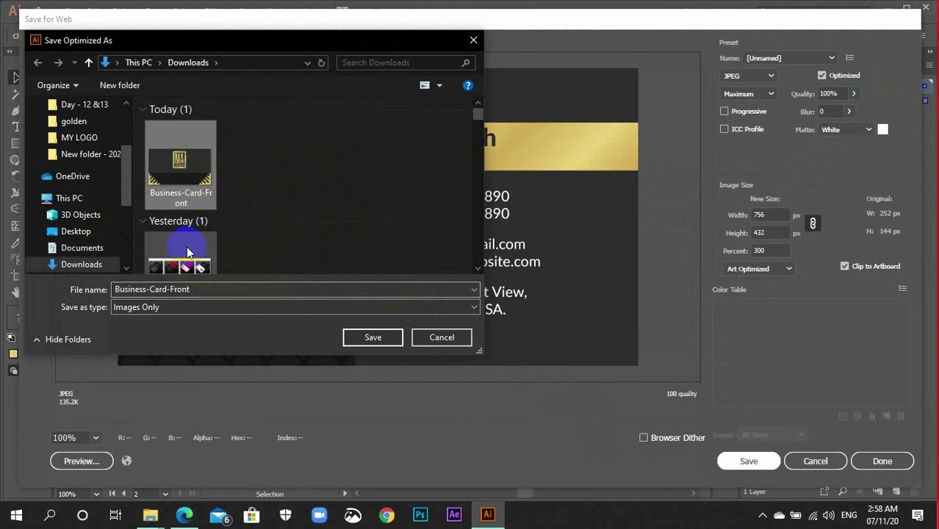
double_click(212, 289)
type("back")
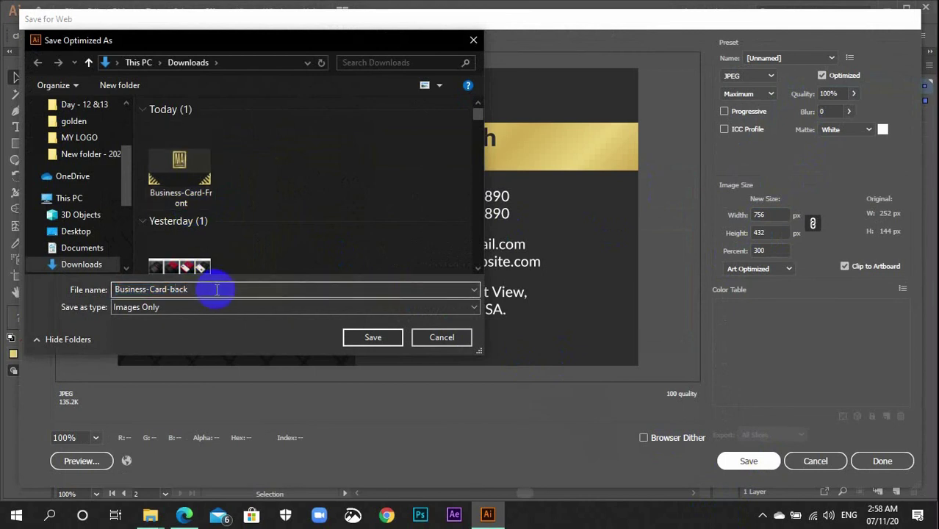
left_click(353, 338)
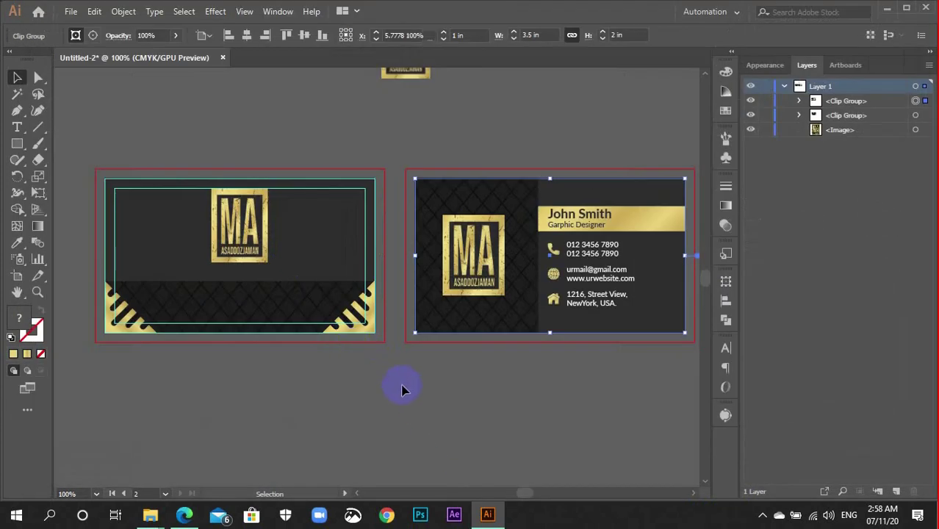
left_click(402, 389)
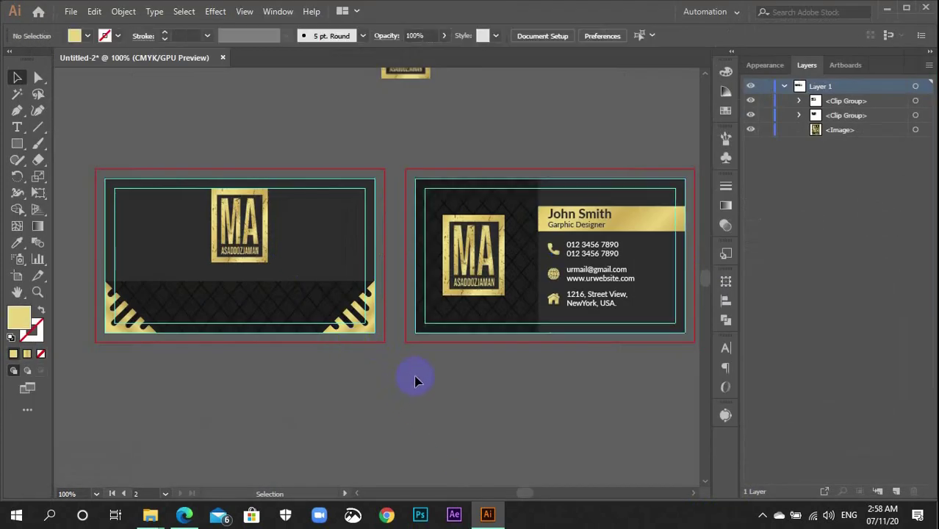
- Minimize Illustrator and open Business-Card-Front.jpg from Downloads in Photos
left_click(885, 11)
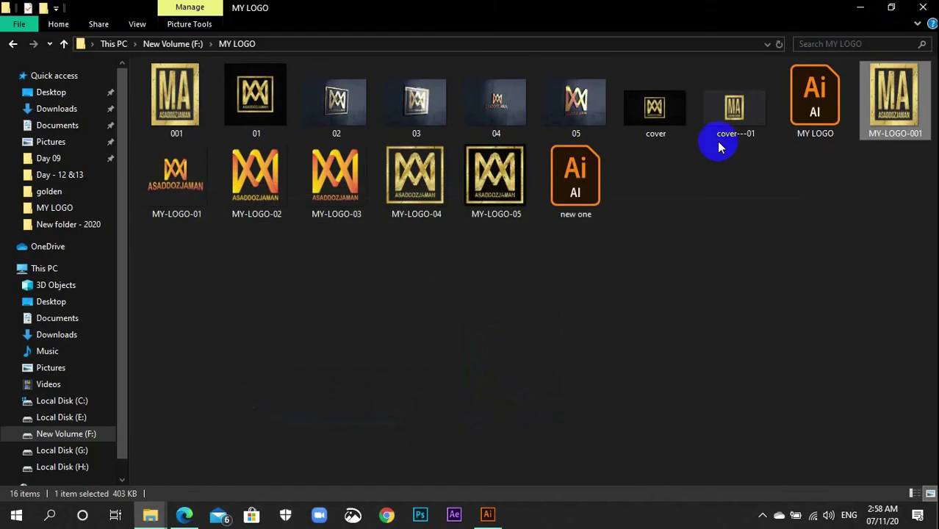
left_click(864, 7)
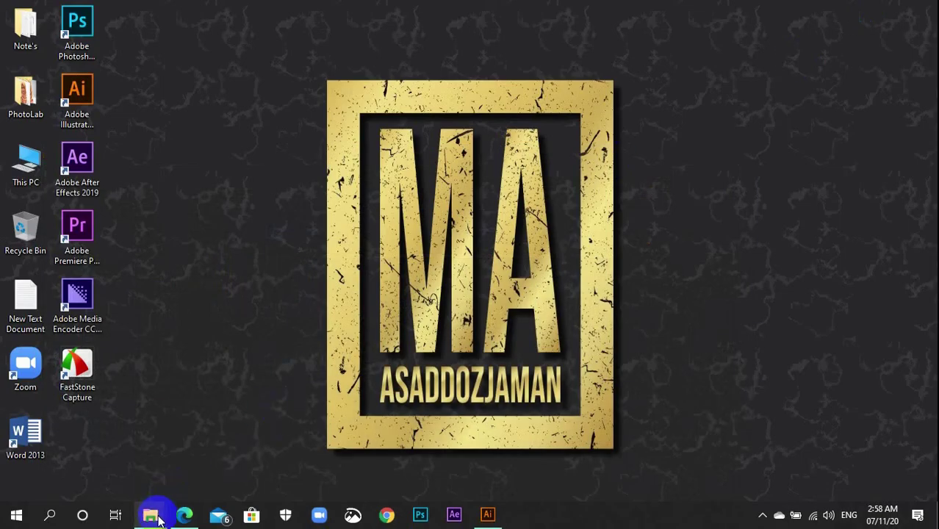
left_click(155, 517)
left_click(136, 477)
left_click(291, 136)
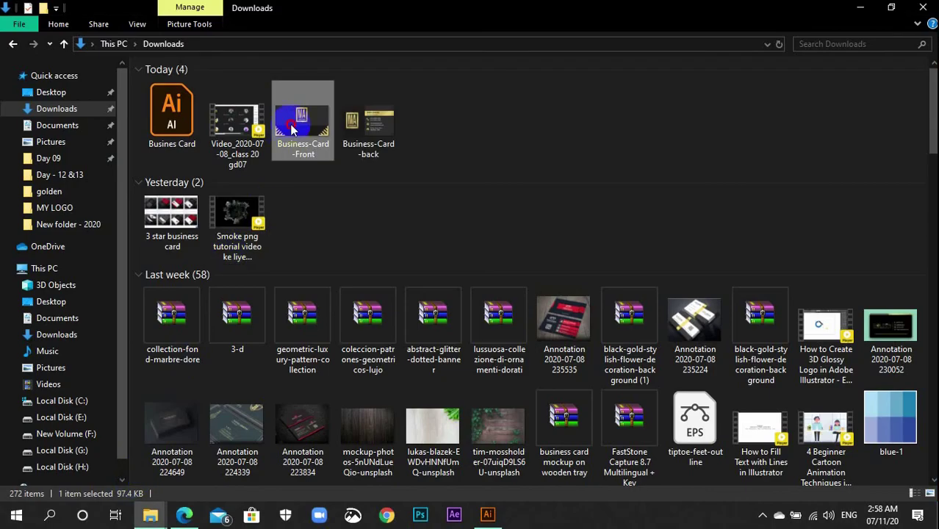
double_click(292, 129)
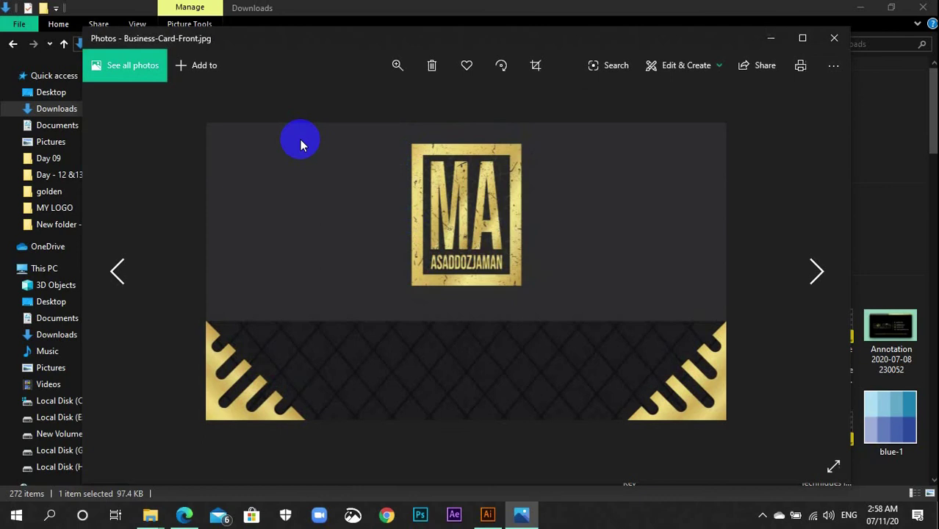
- Browse between the Business-Card-Front and Business-Card-back images in Photos
key("Right")
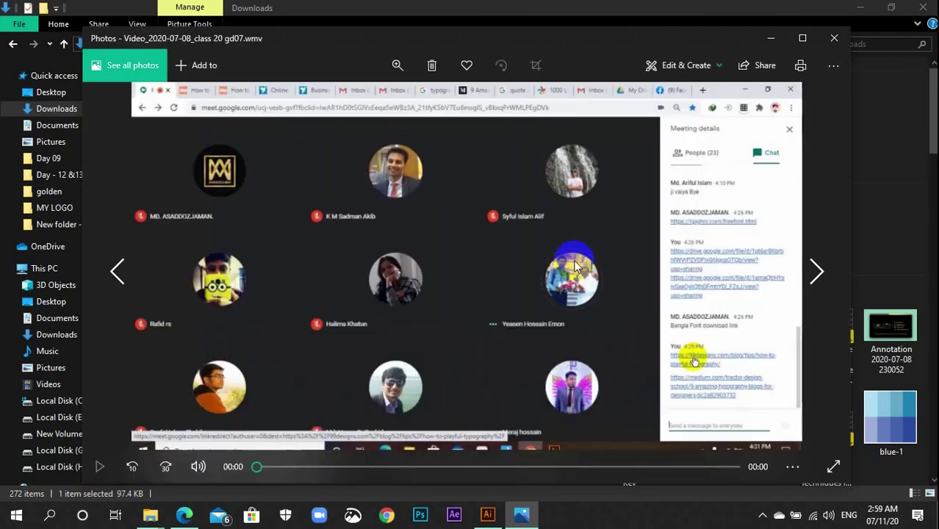
key("Left")
key("Right")
key("Right")
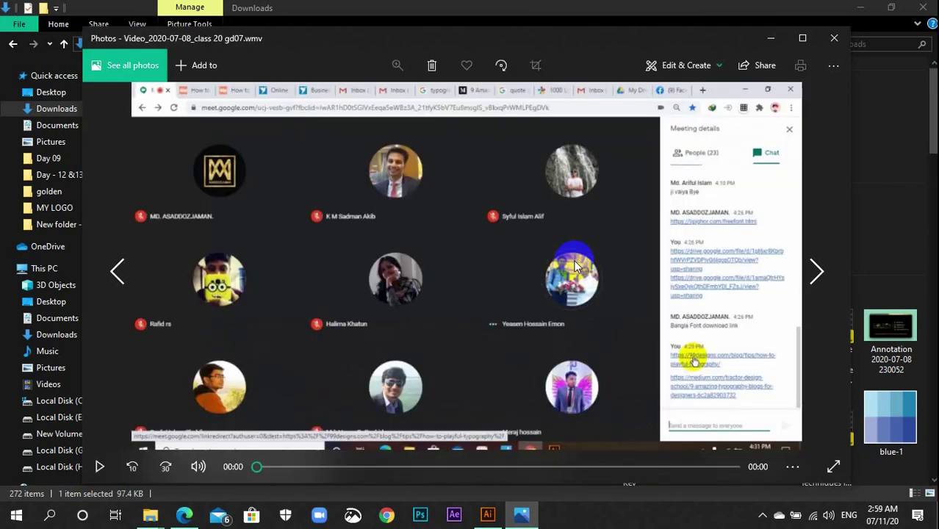
key("Left")
key("Left")
key("Left")
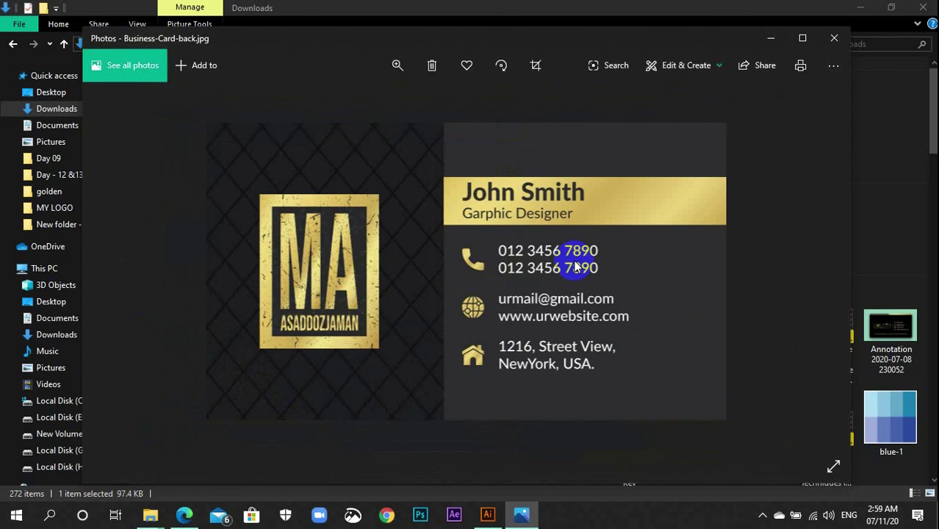
key("Right")
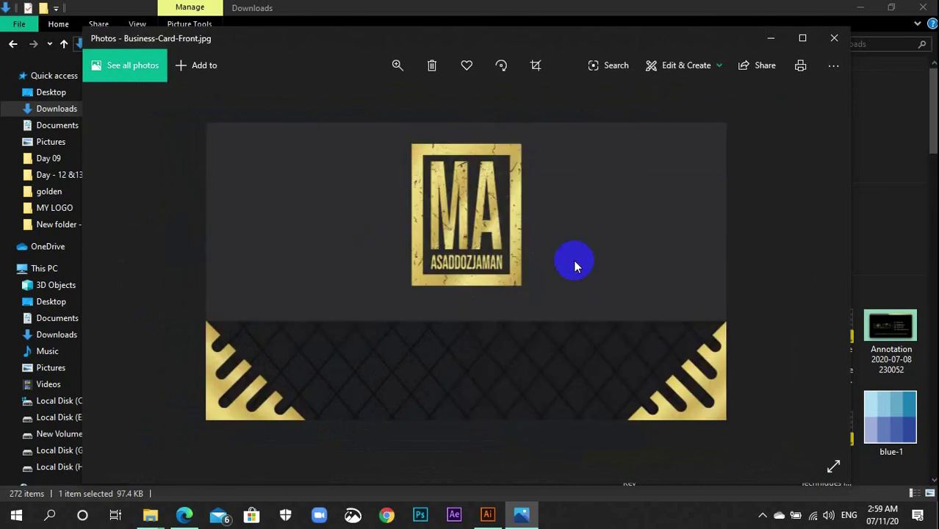
key("Left")
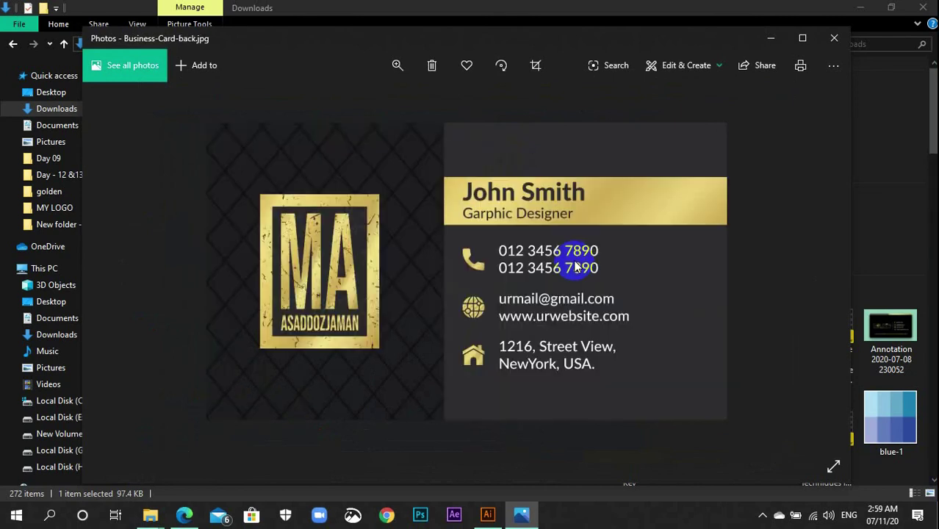
- Close Photos, minimize the Downloads window, and refresh the desktop
left_click(834, 37)
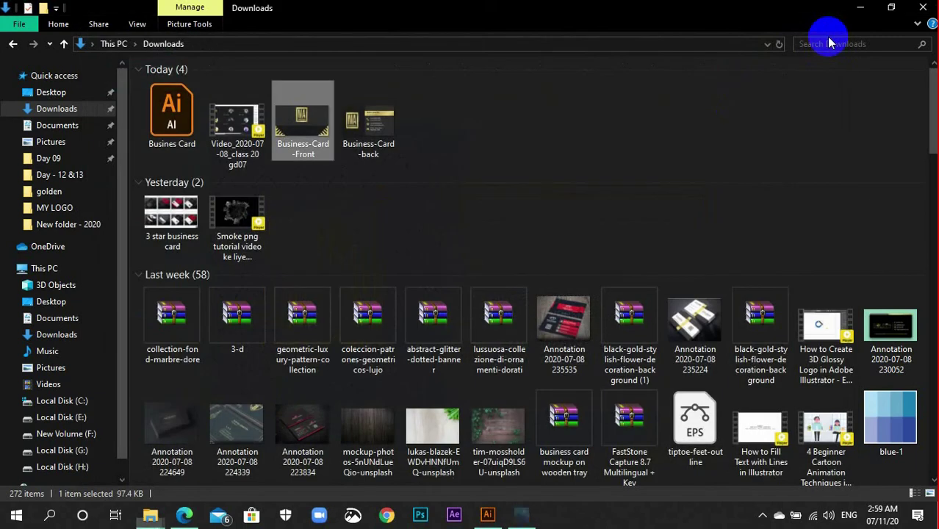
left_click(855, 7)
right_click(614, 83)
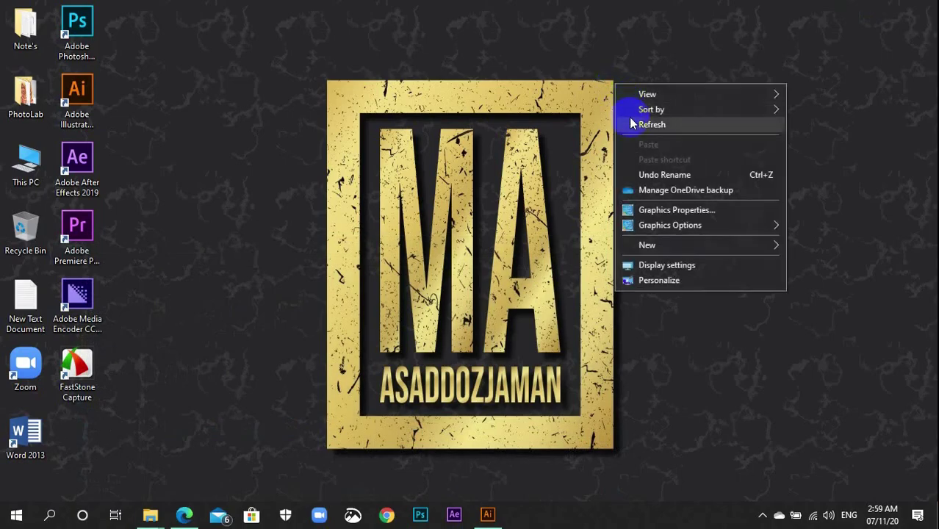
left_click(631, 124)
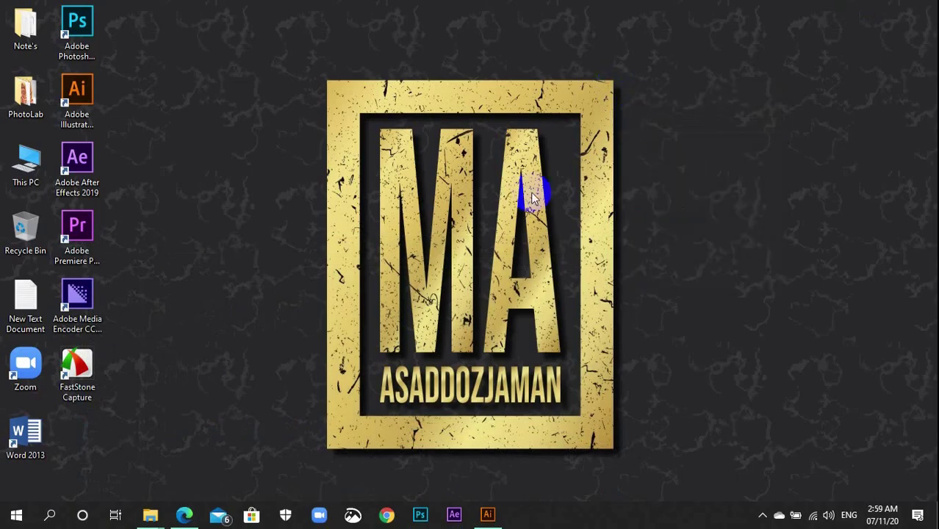